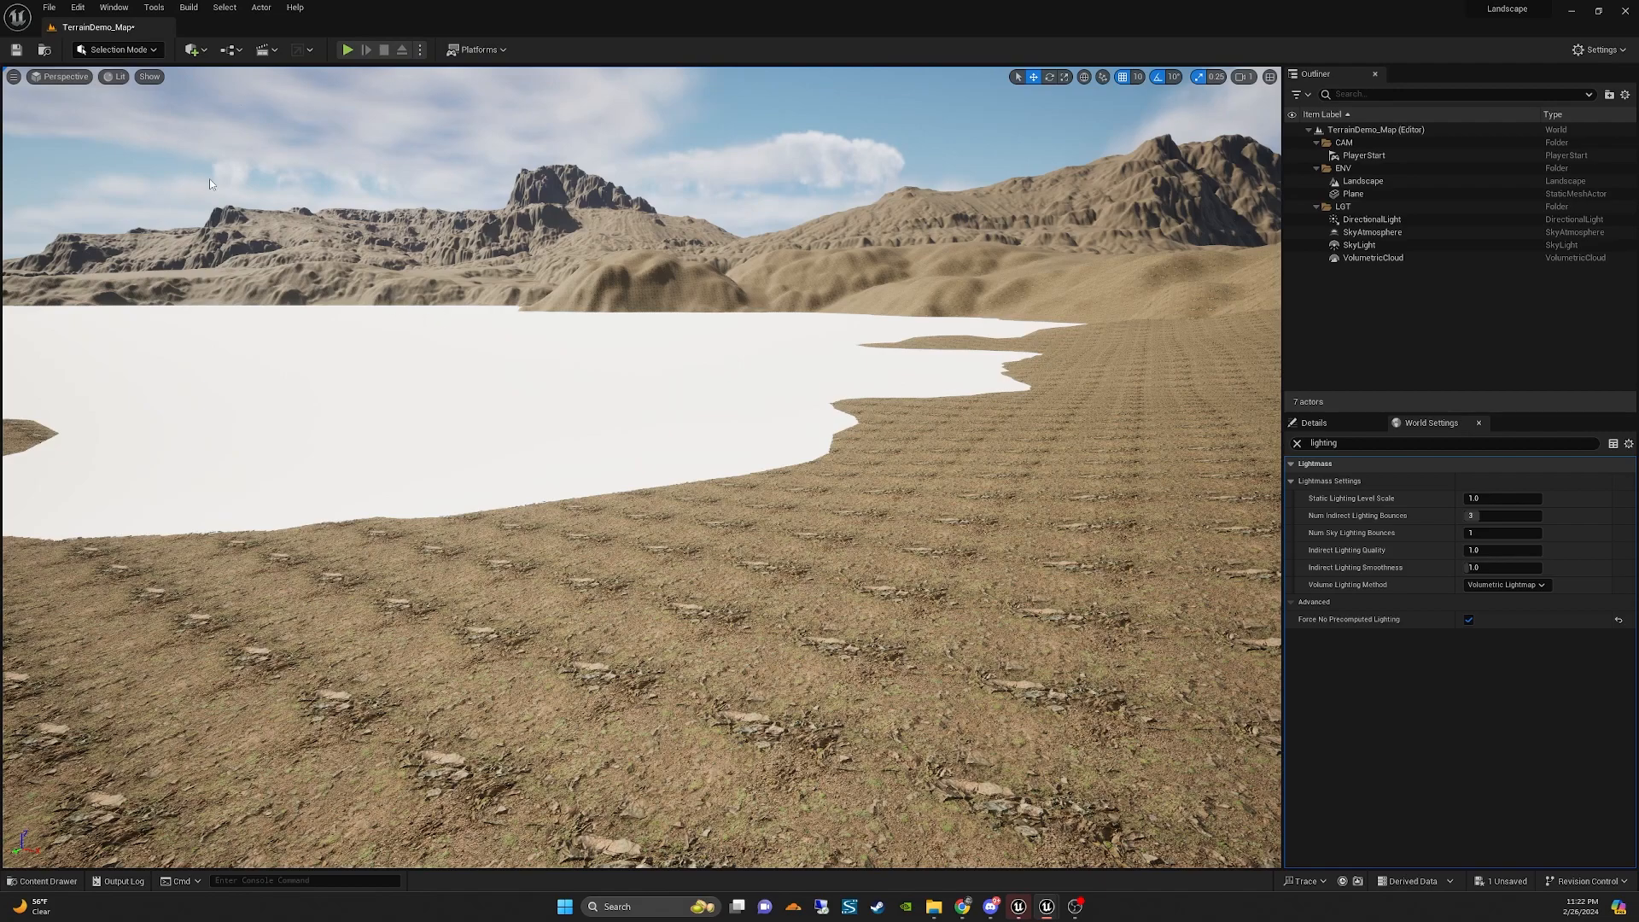
Check the Force No Precomputed Lighting option in the World Settings.
click(113, 8)
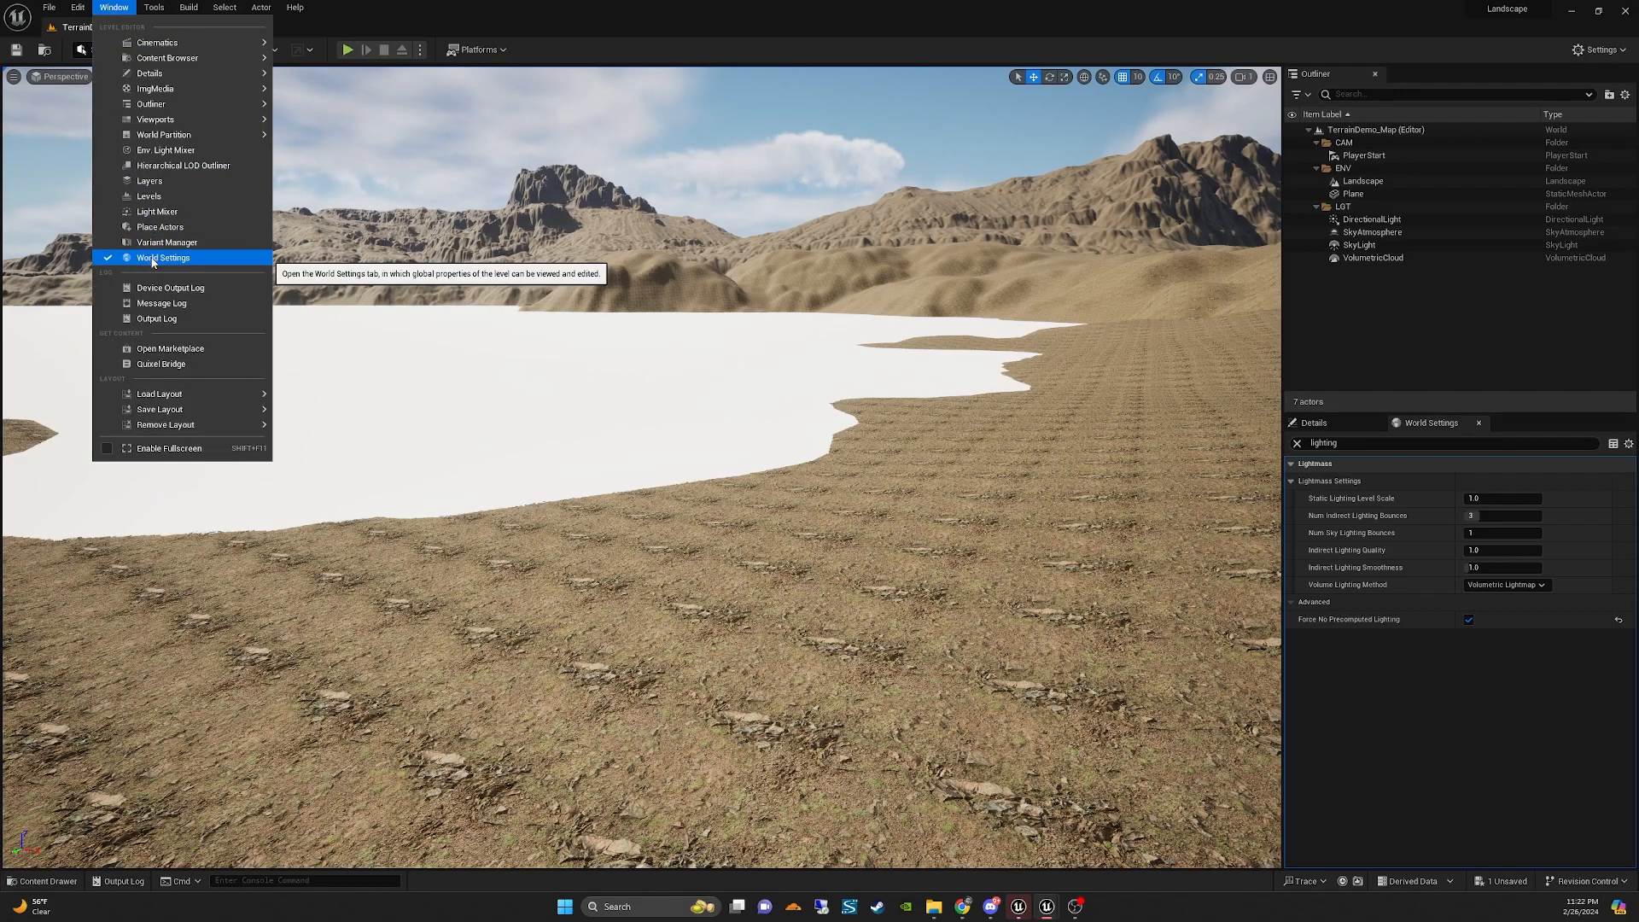
click(1421, 425)
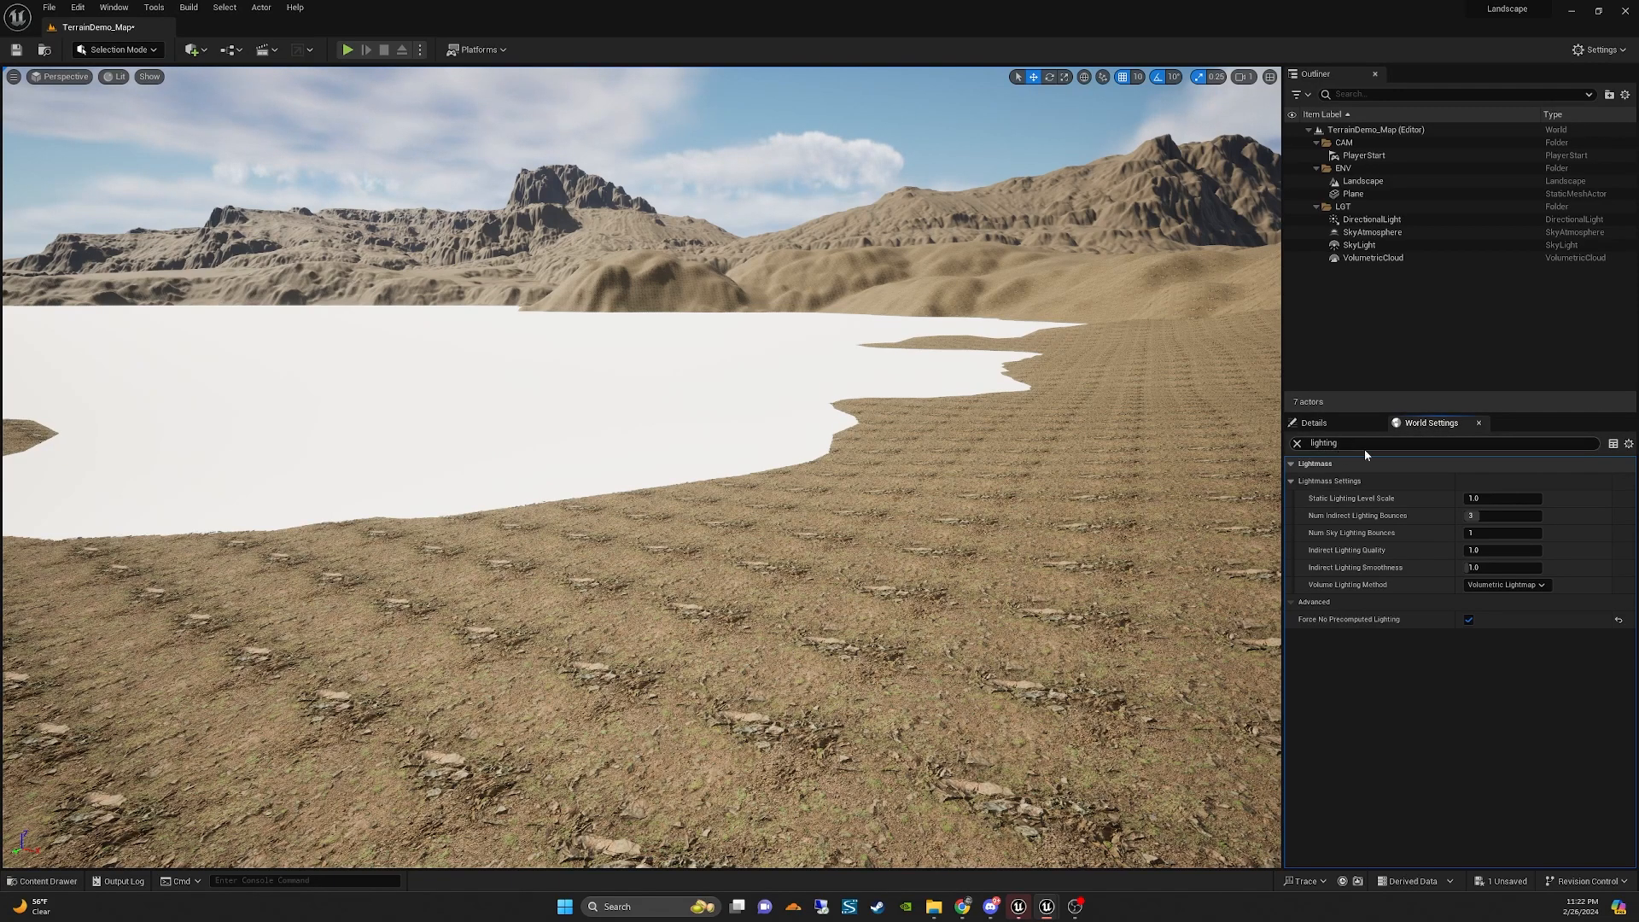
mouse_move(1311, 626)
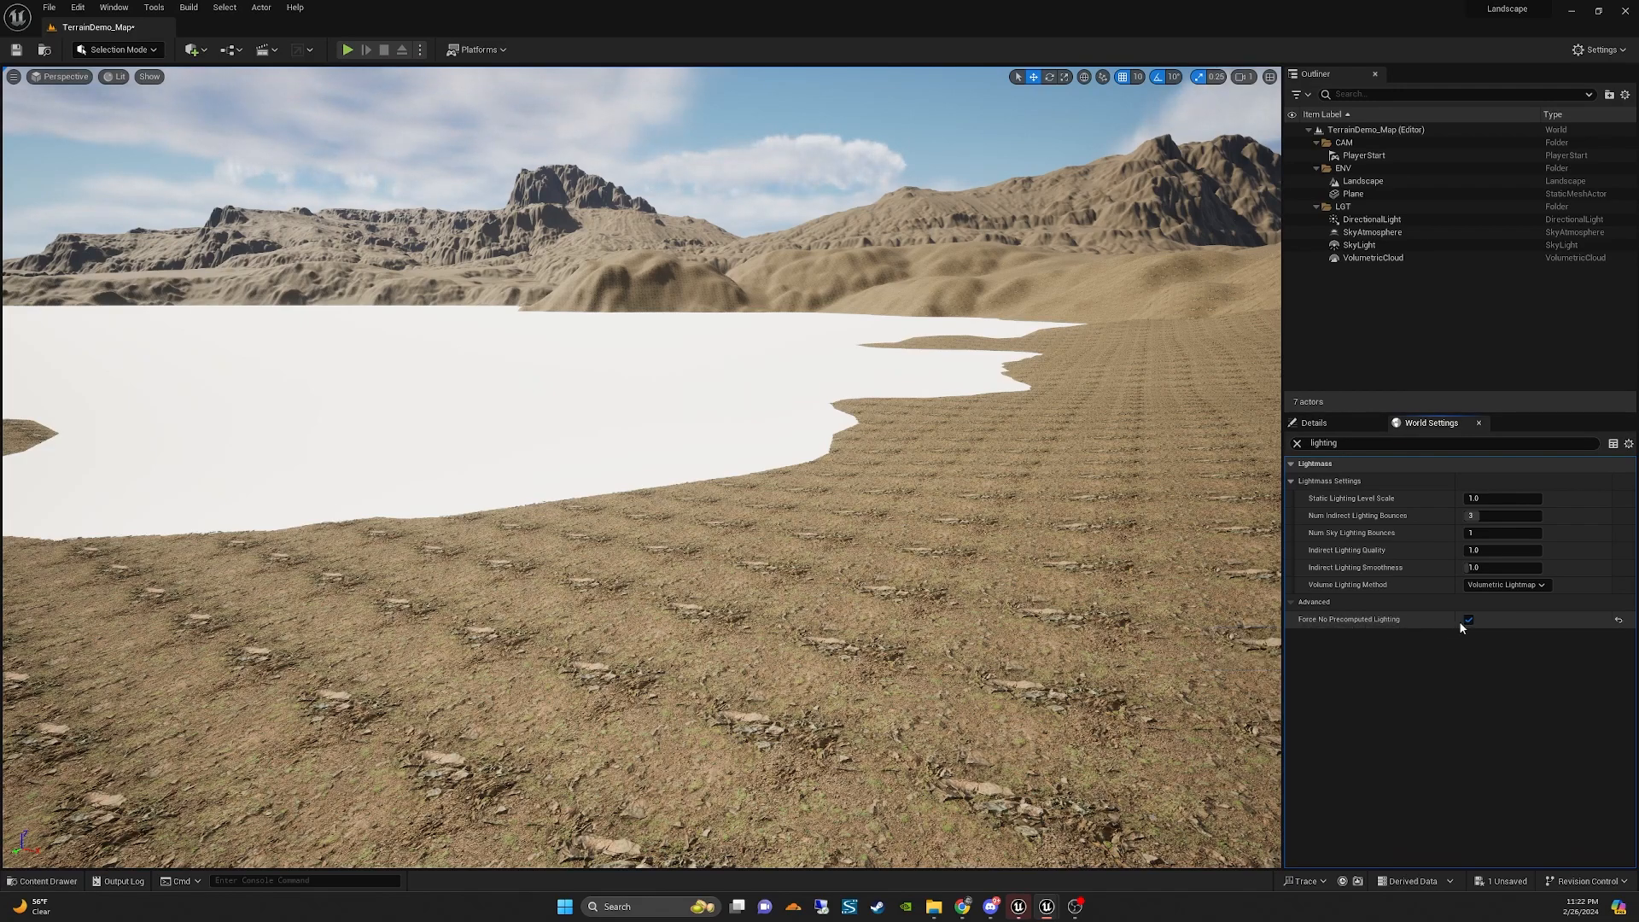
Review the editor startup map and game default map in the project's Maps & Modes settings, and close the settings.
click(78, 7)
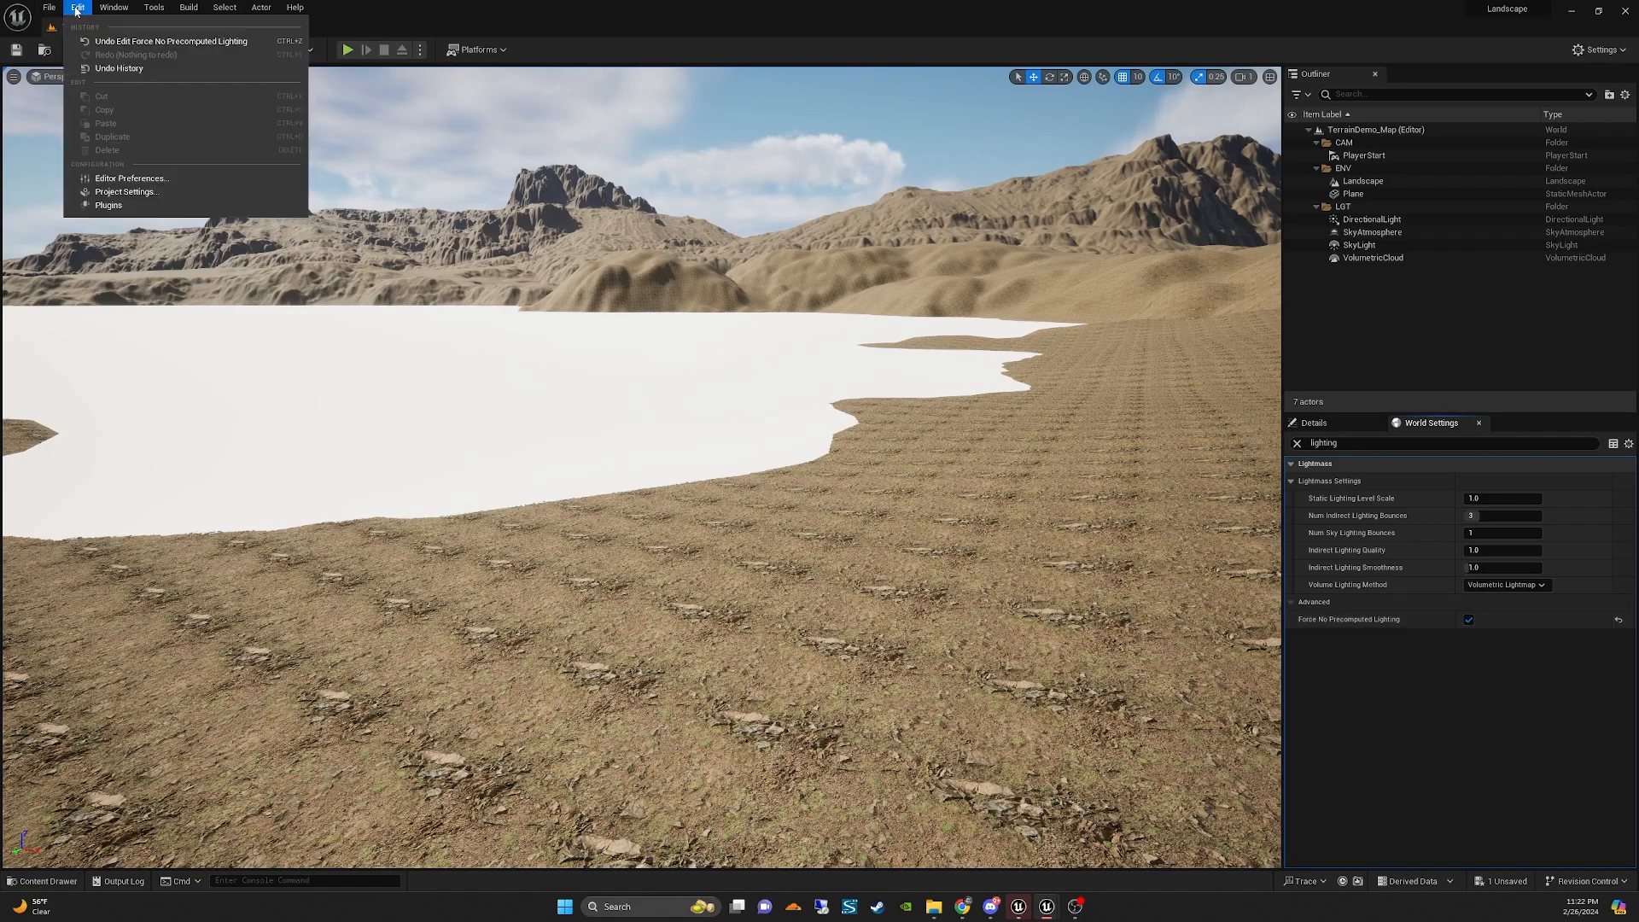
click(126, 192)
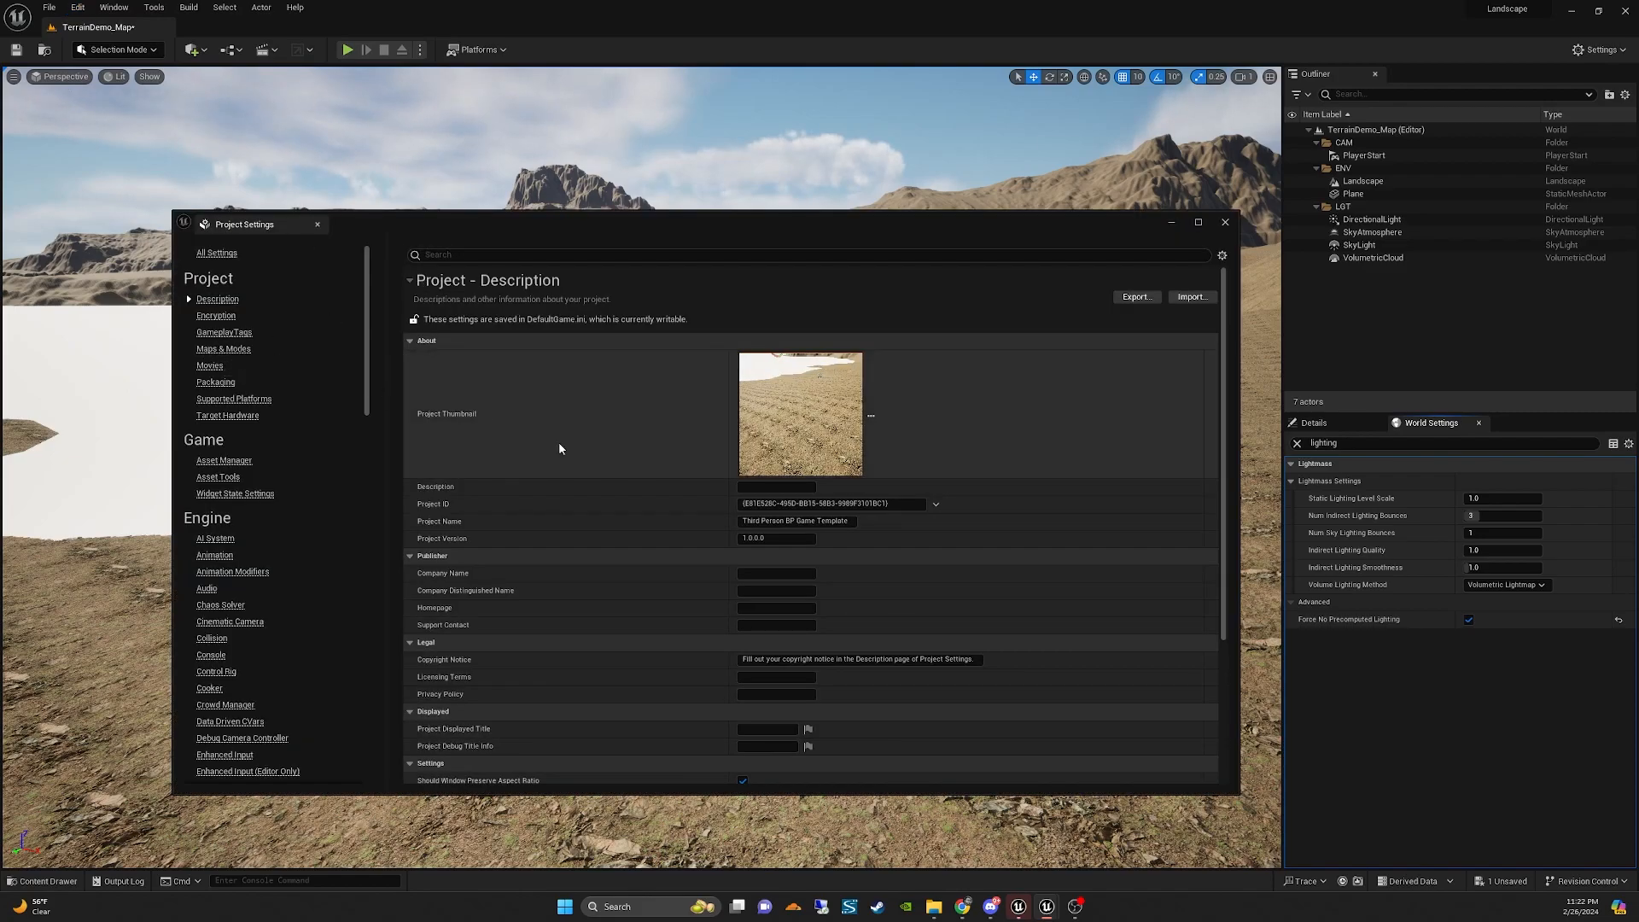
click(223, 349)
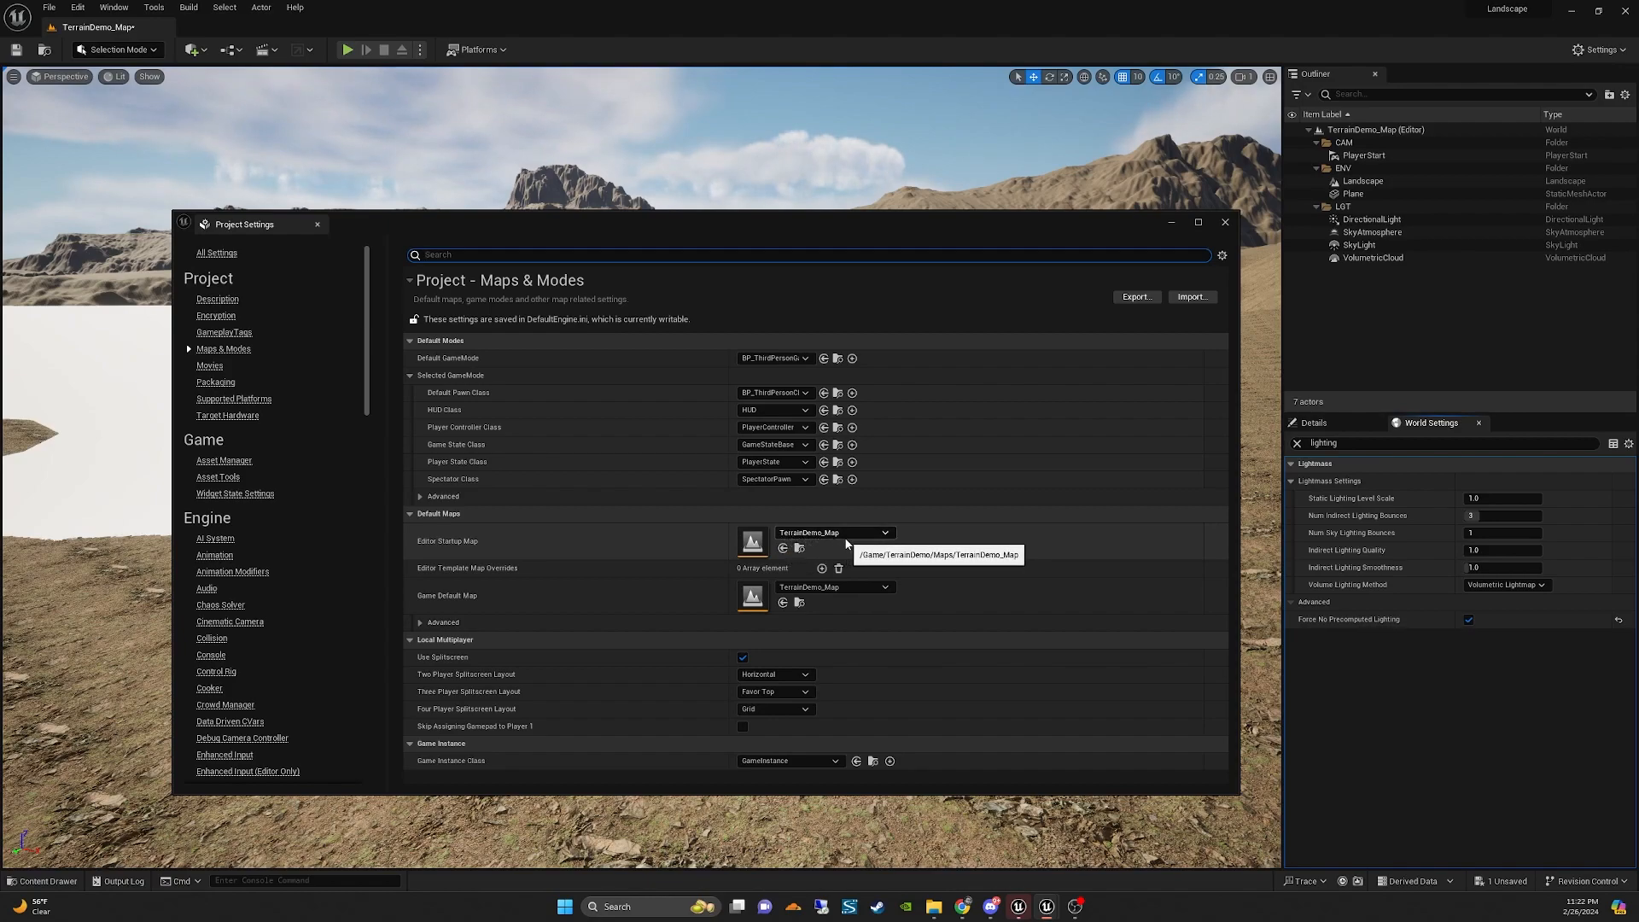
drag(1226, 230, 1203, 243)
click(1191, 240)
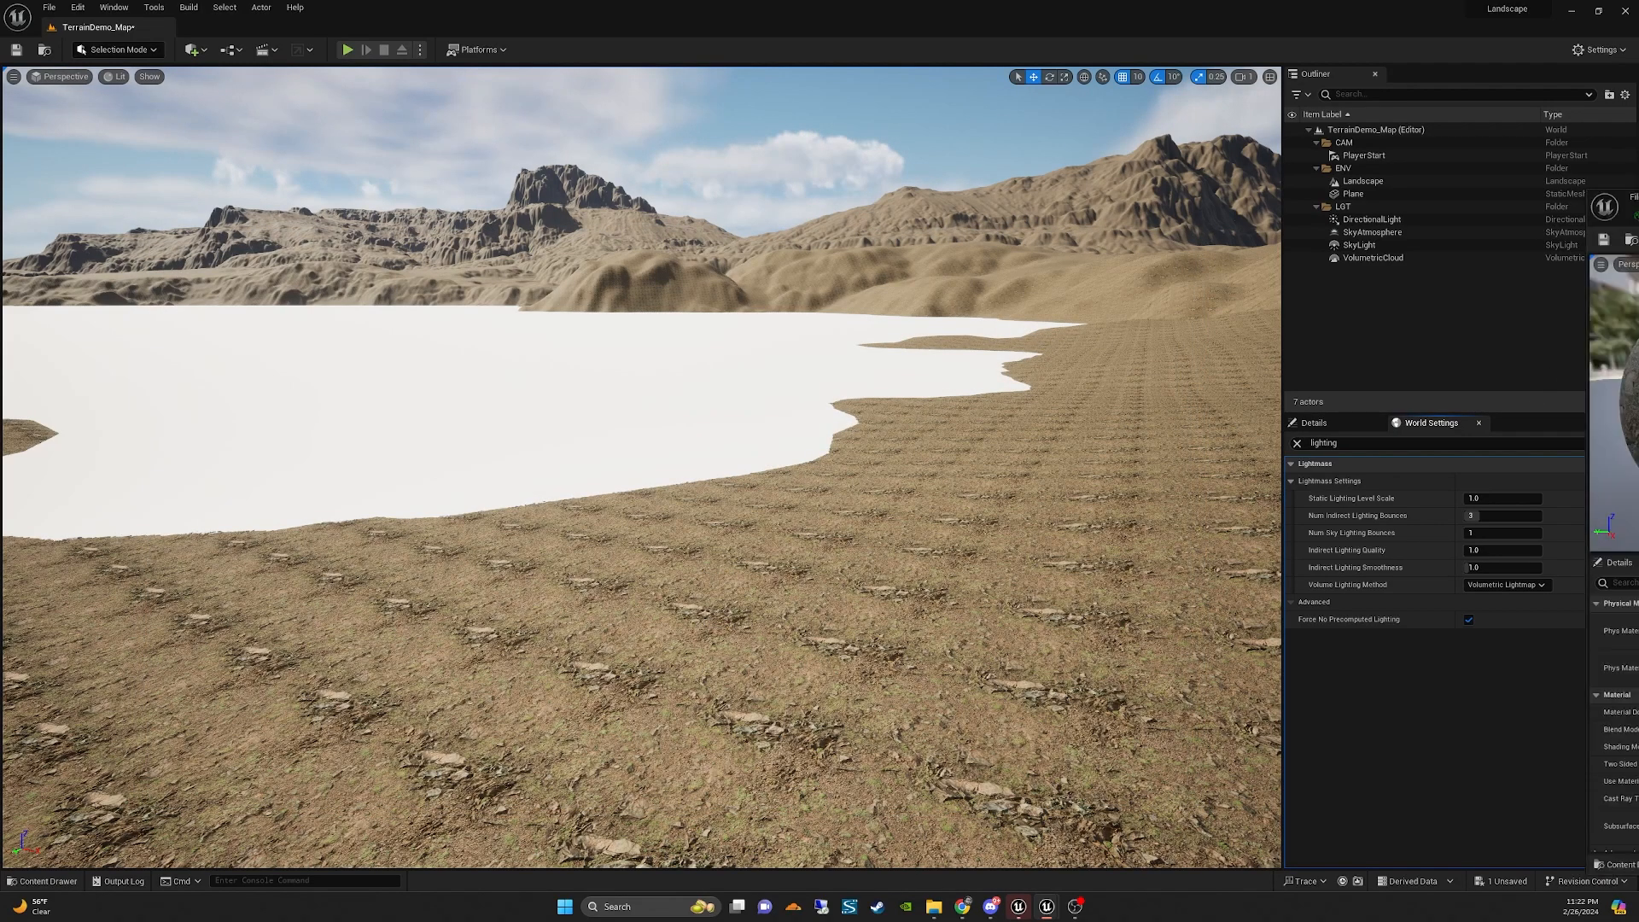
In the M_TerrainDemo material graph, convert the Texture Sample feeding useMask?'s False input into a parameter named Roughness.
drag(1638, 175, 858, 184)
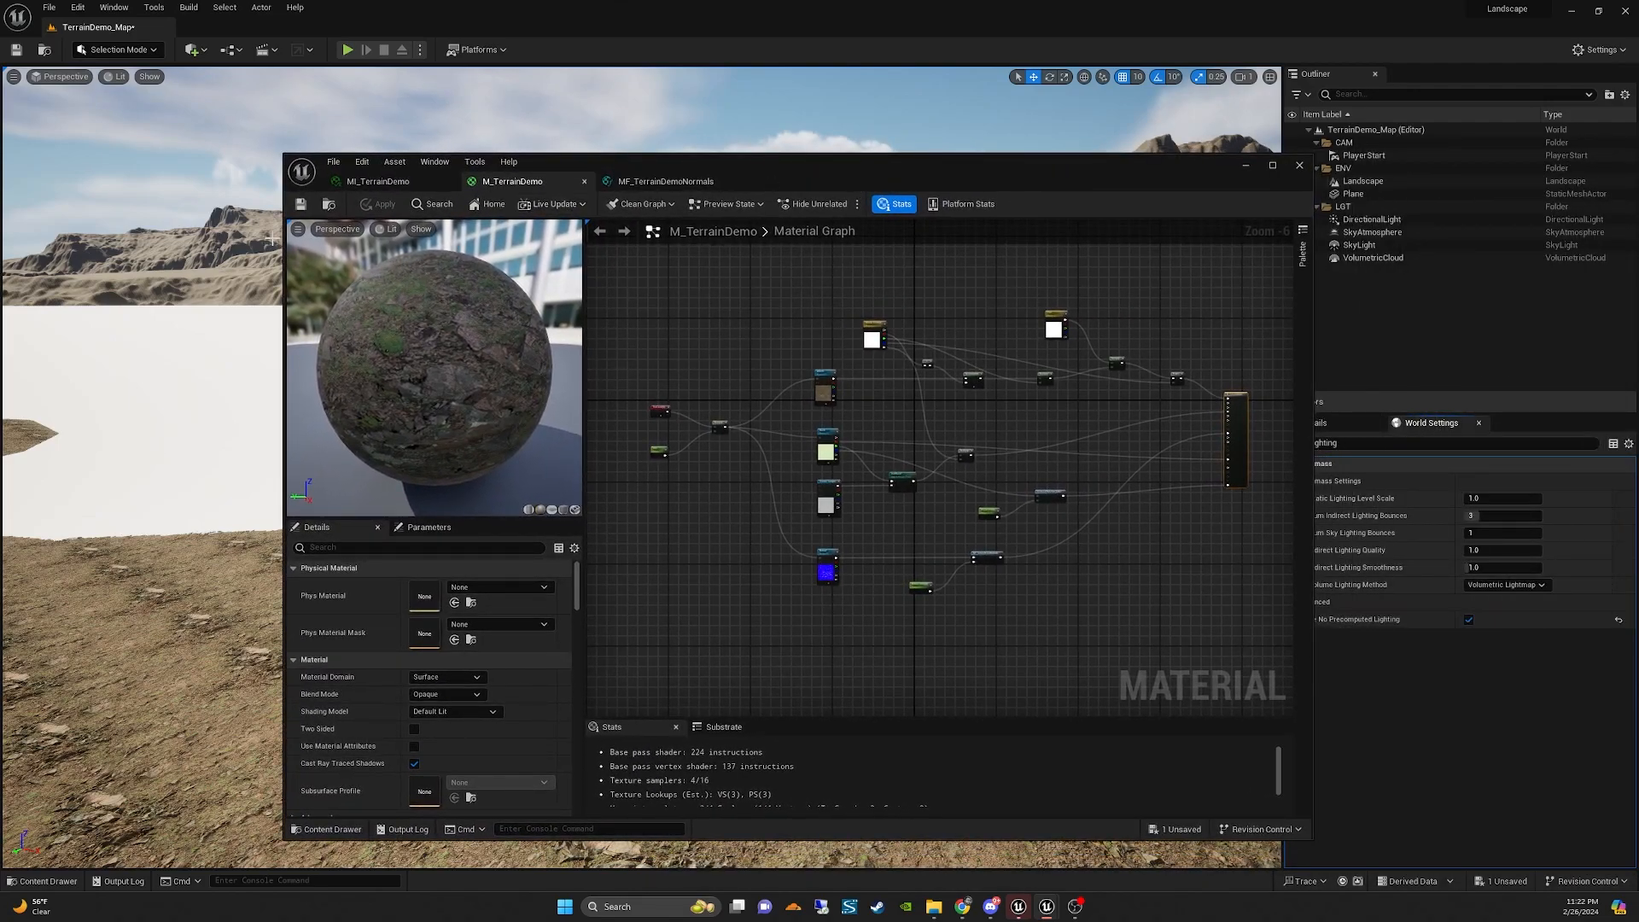
click(406, 182)
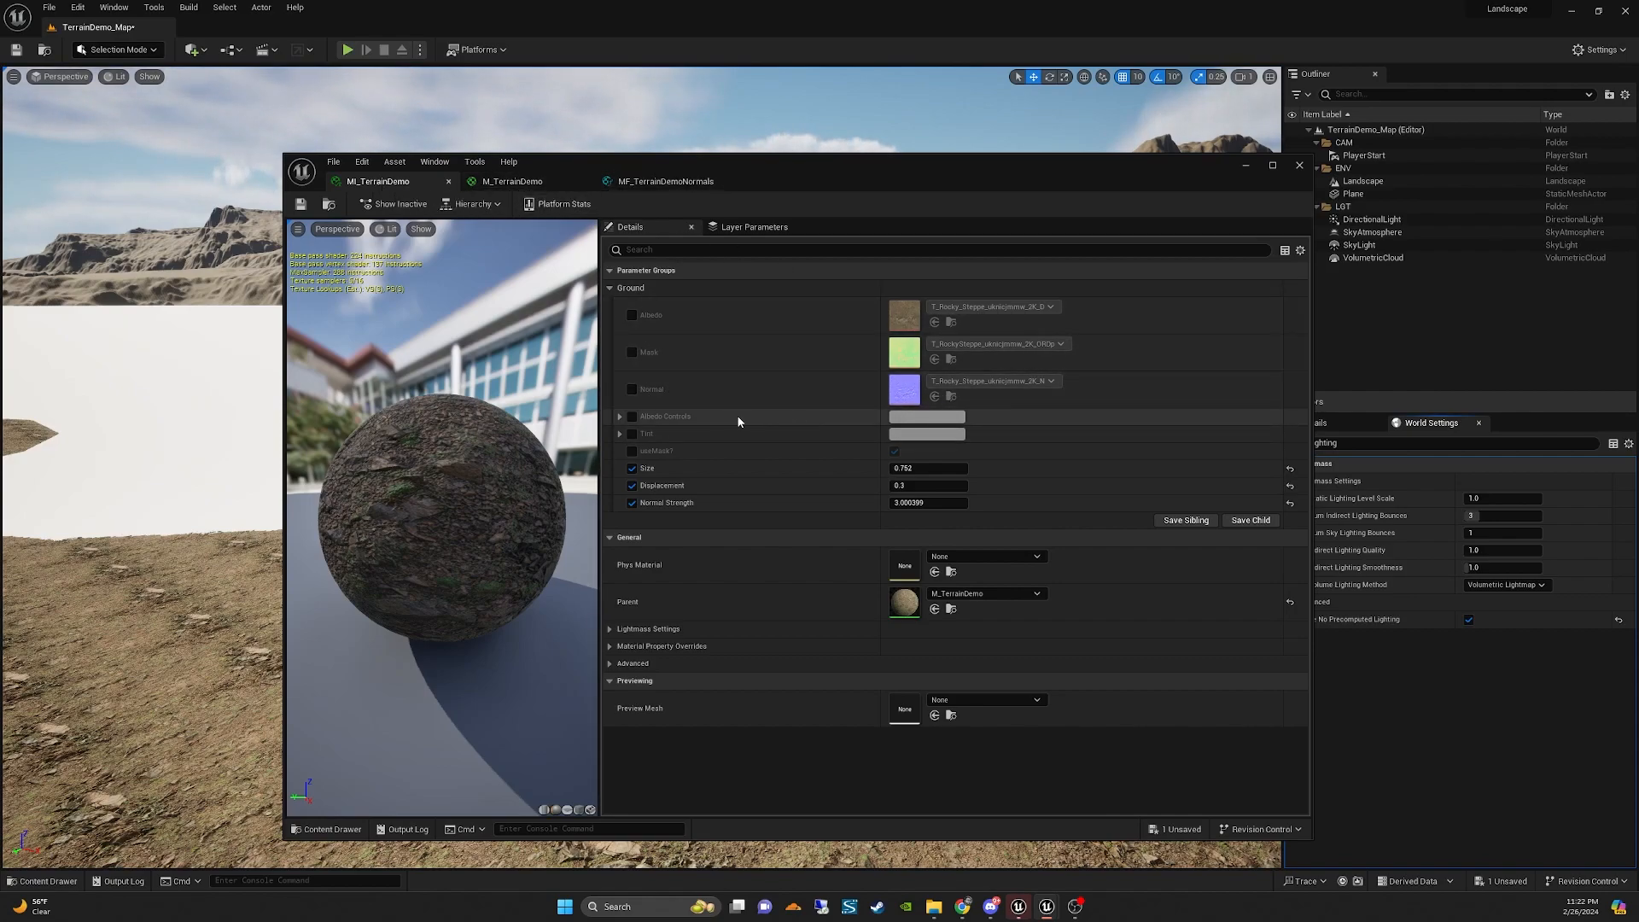
click(509, 182)
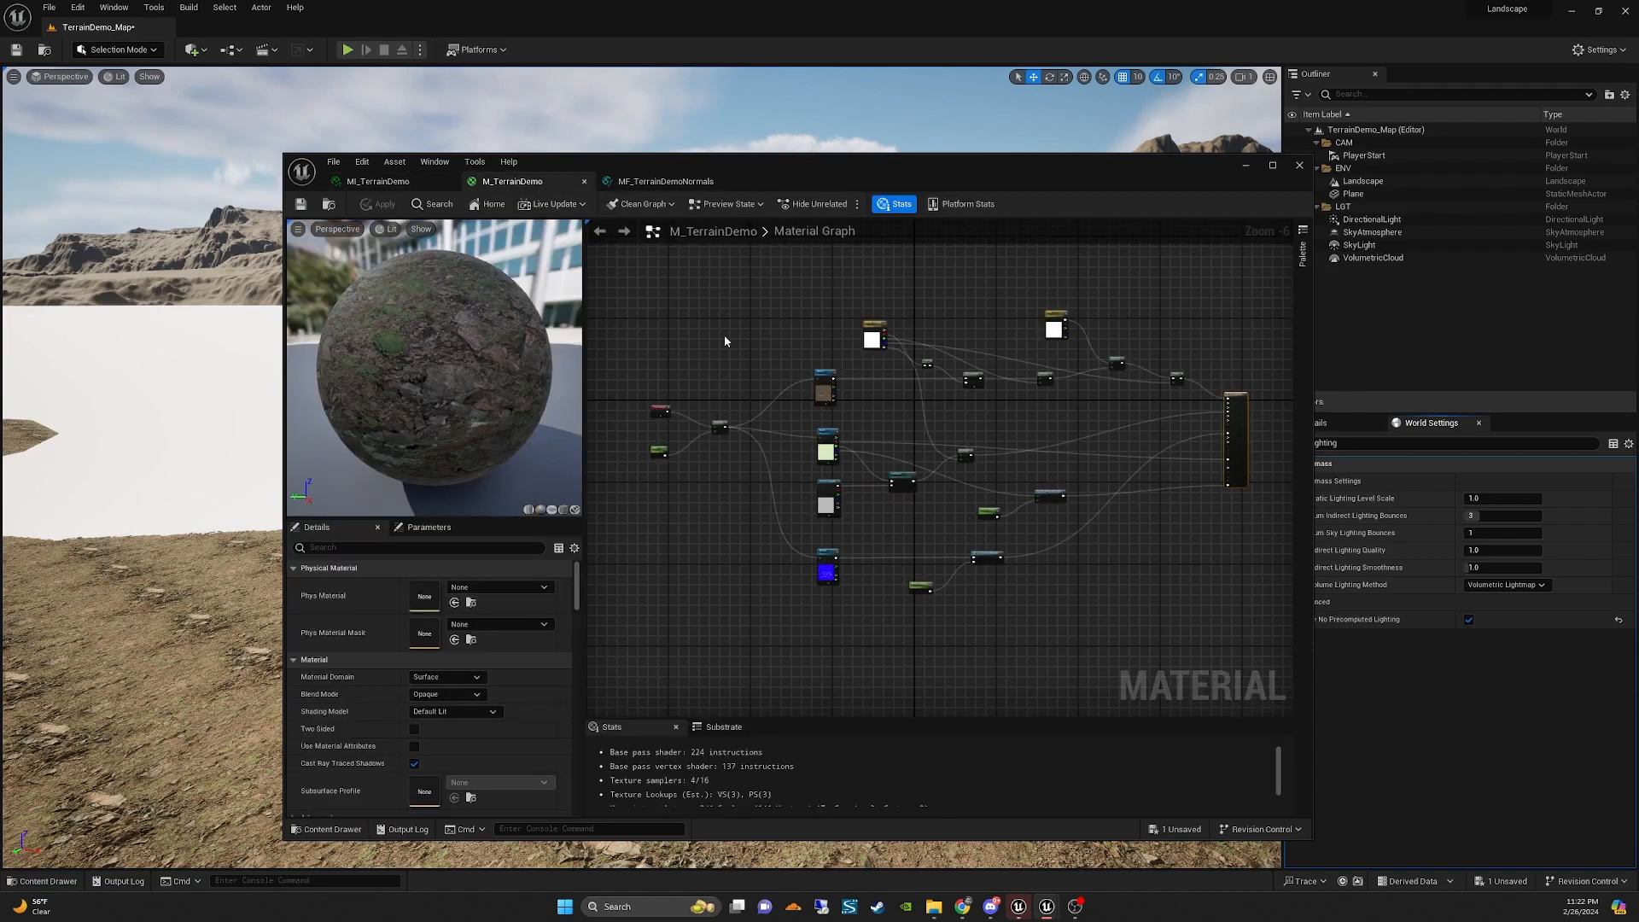
scroll(841, 486, up, 5)
click(839, 472)
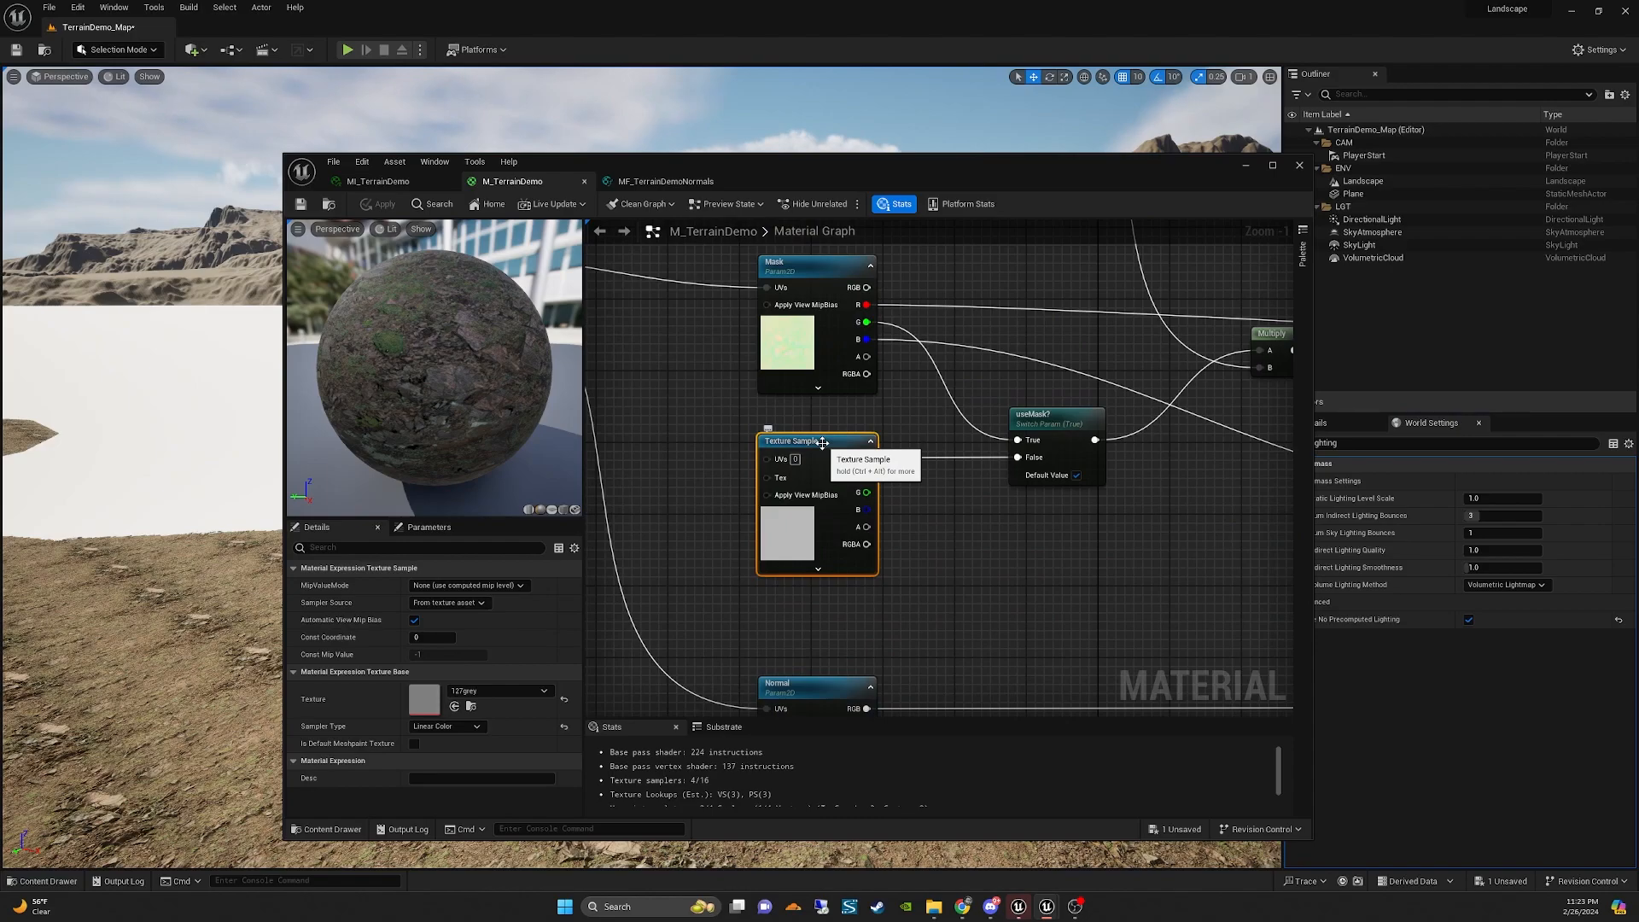
right_click(822, 443)
click(877, 496)
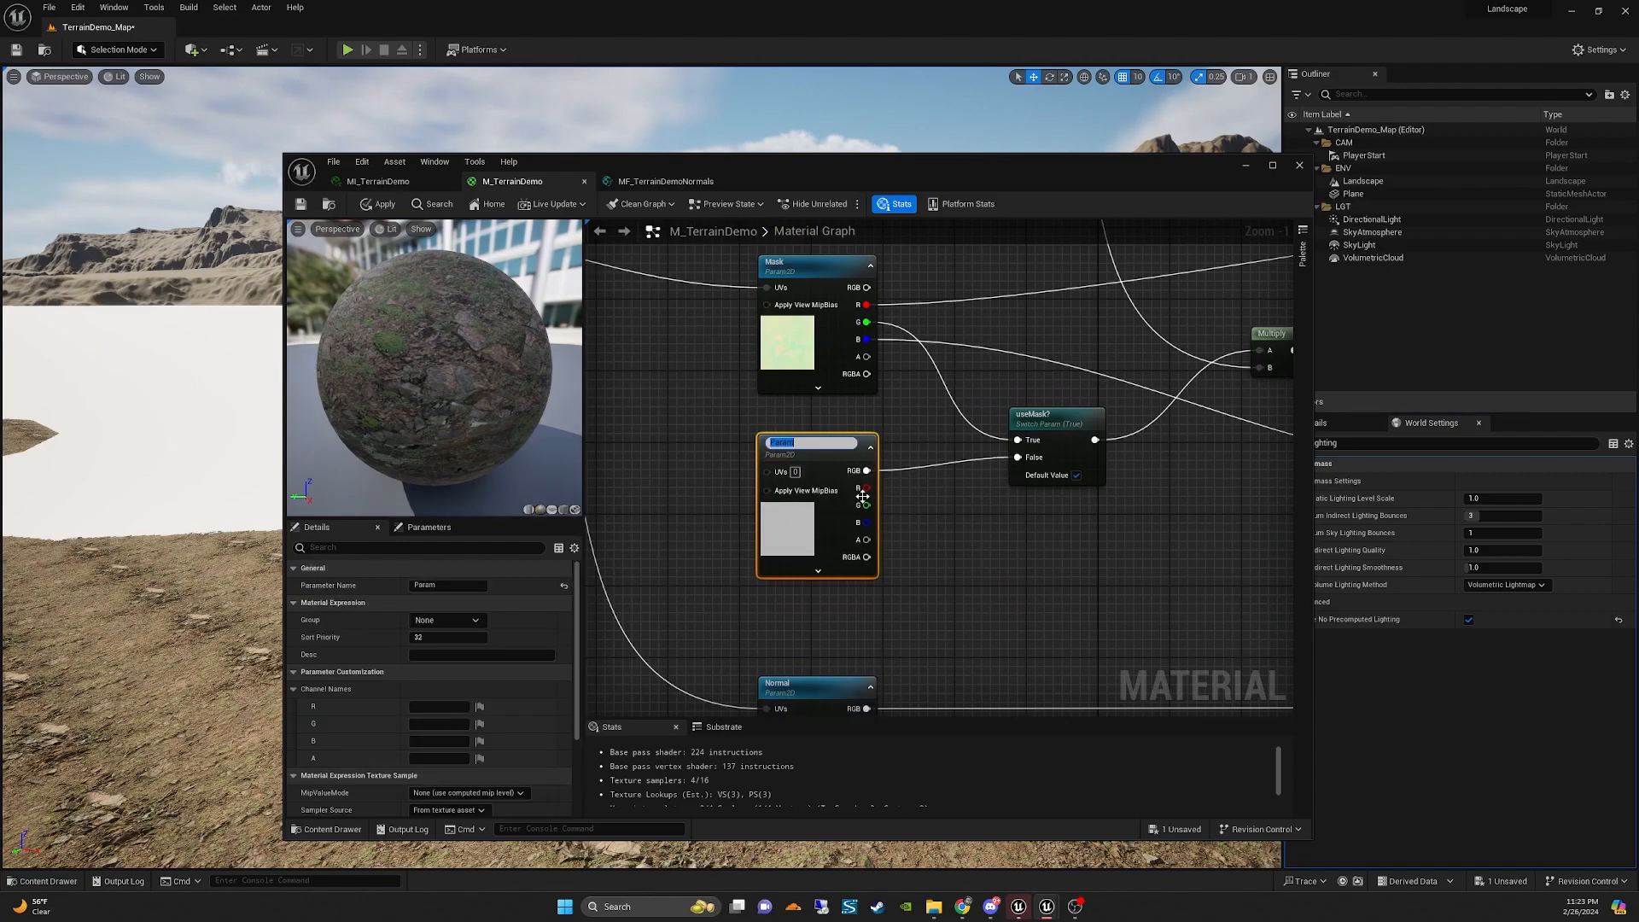
text(Roughness)
key(Return)
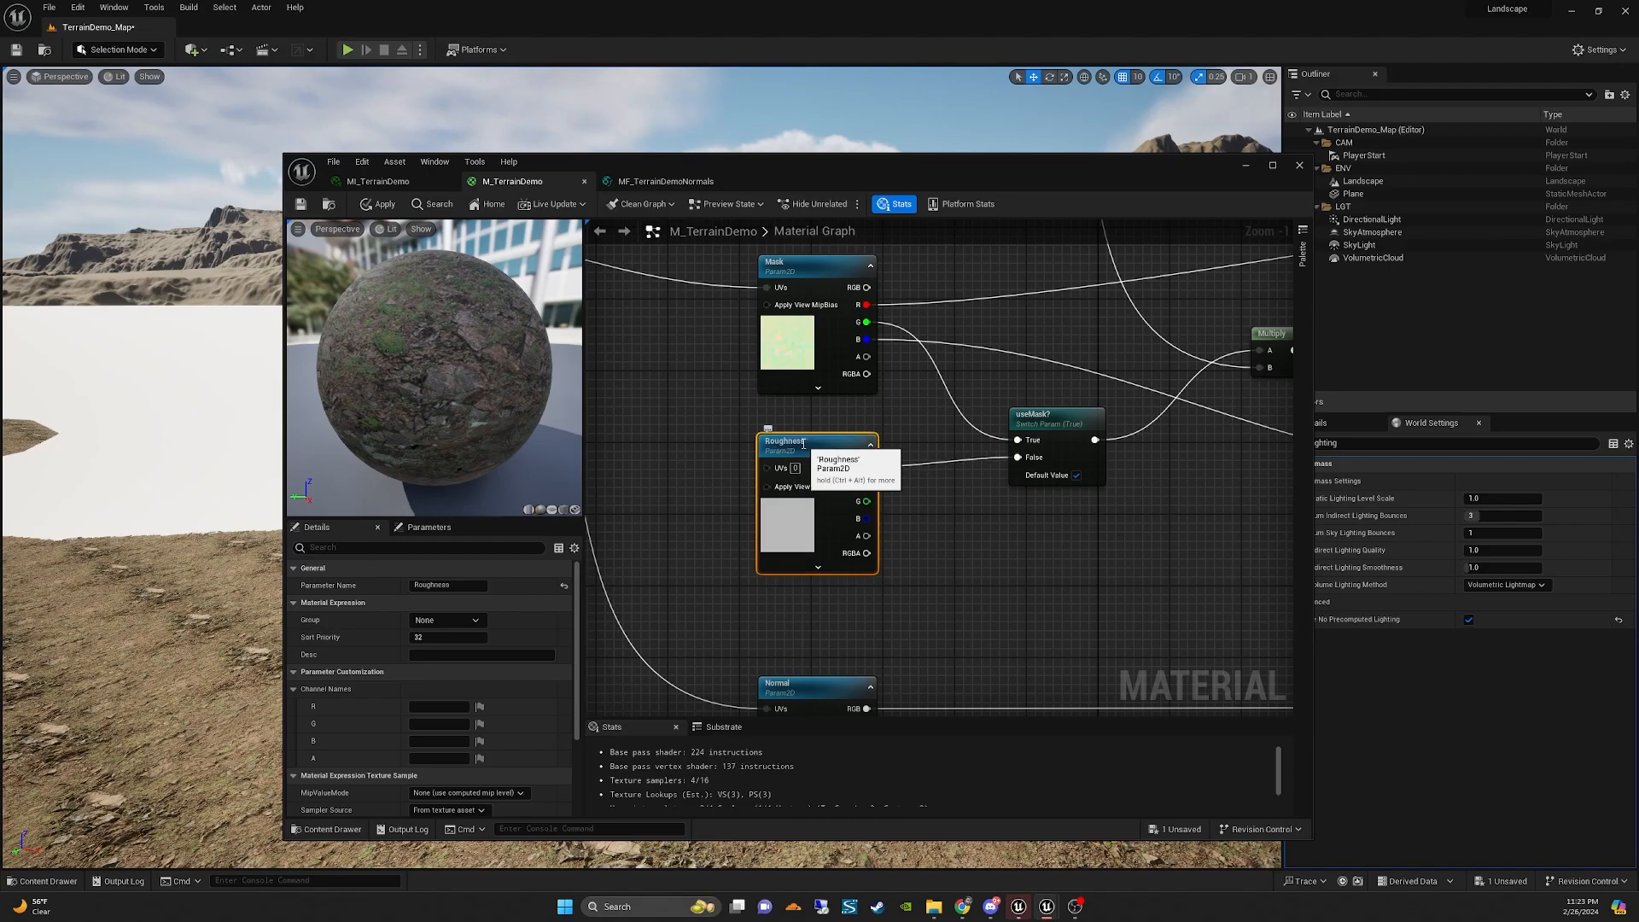
click(694, 505)
drag(828, 448, 825, 438)
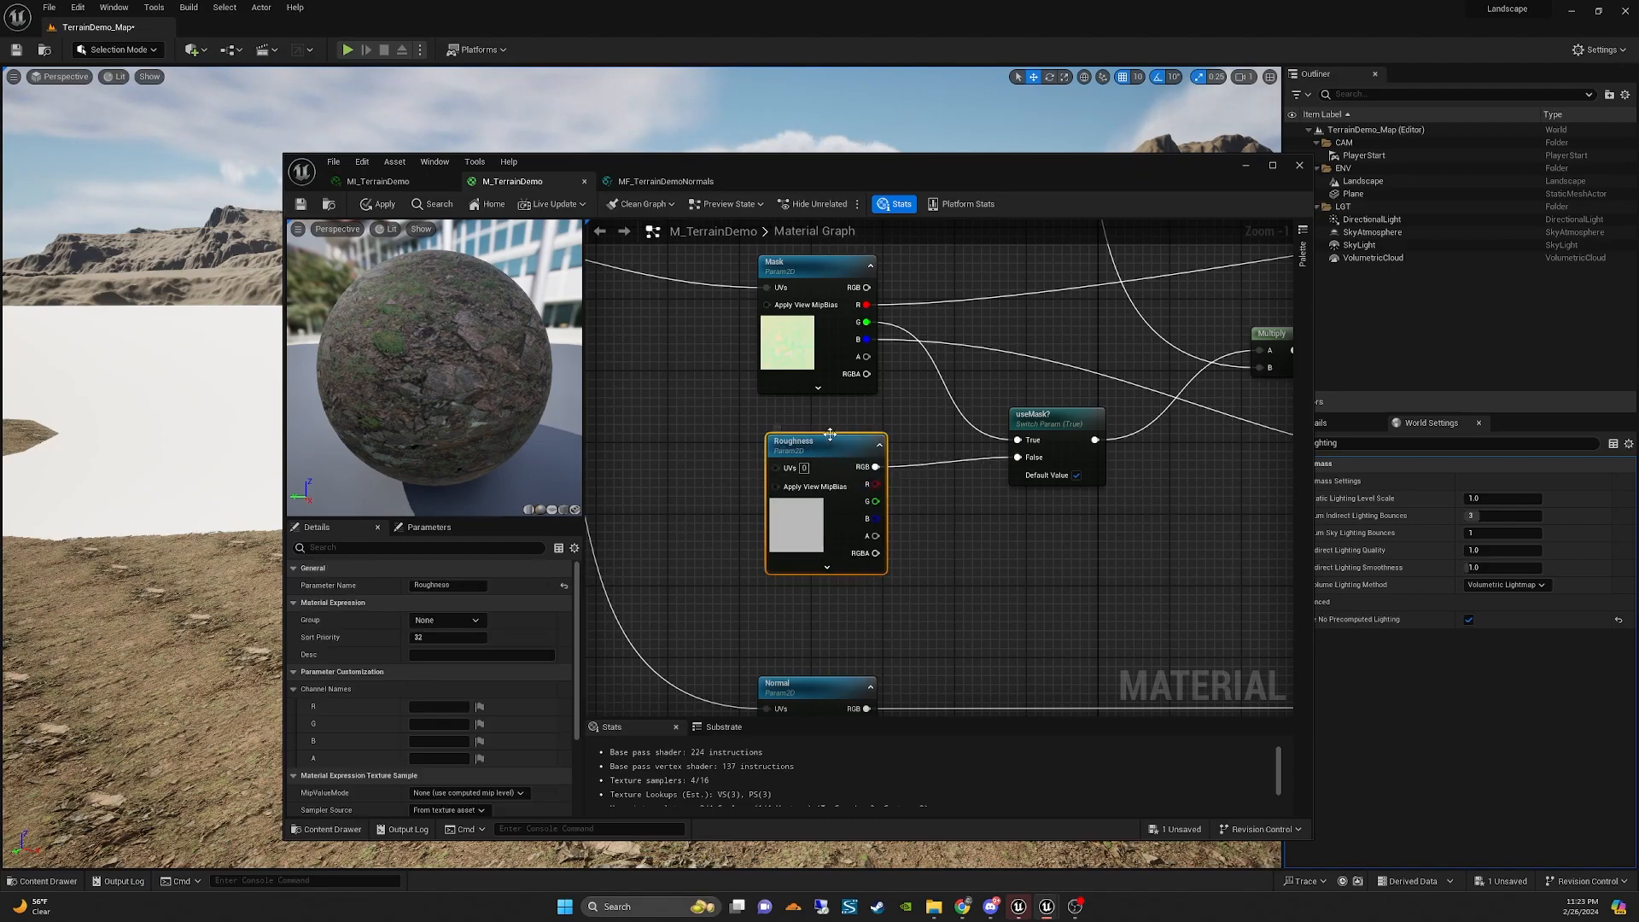
Set the Roughness texture parameter's sort priority to 3.
click(815, 267)
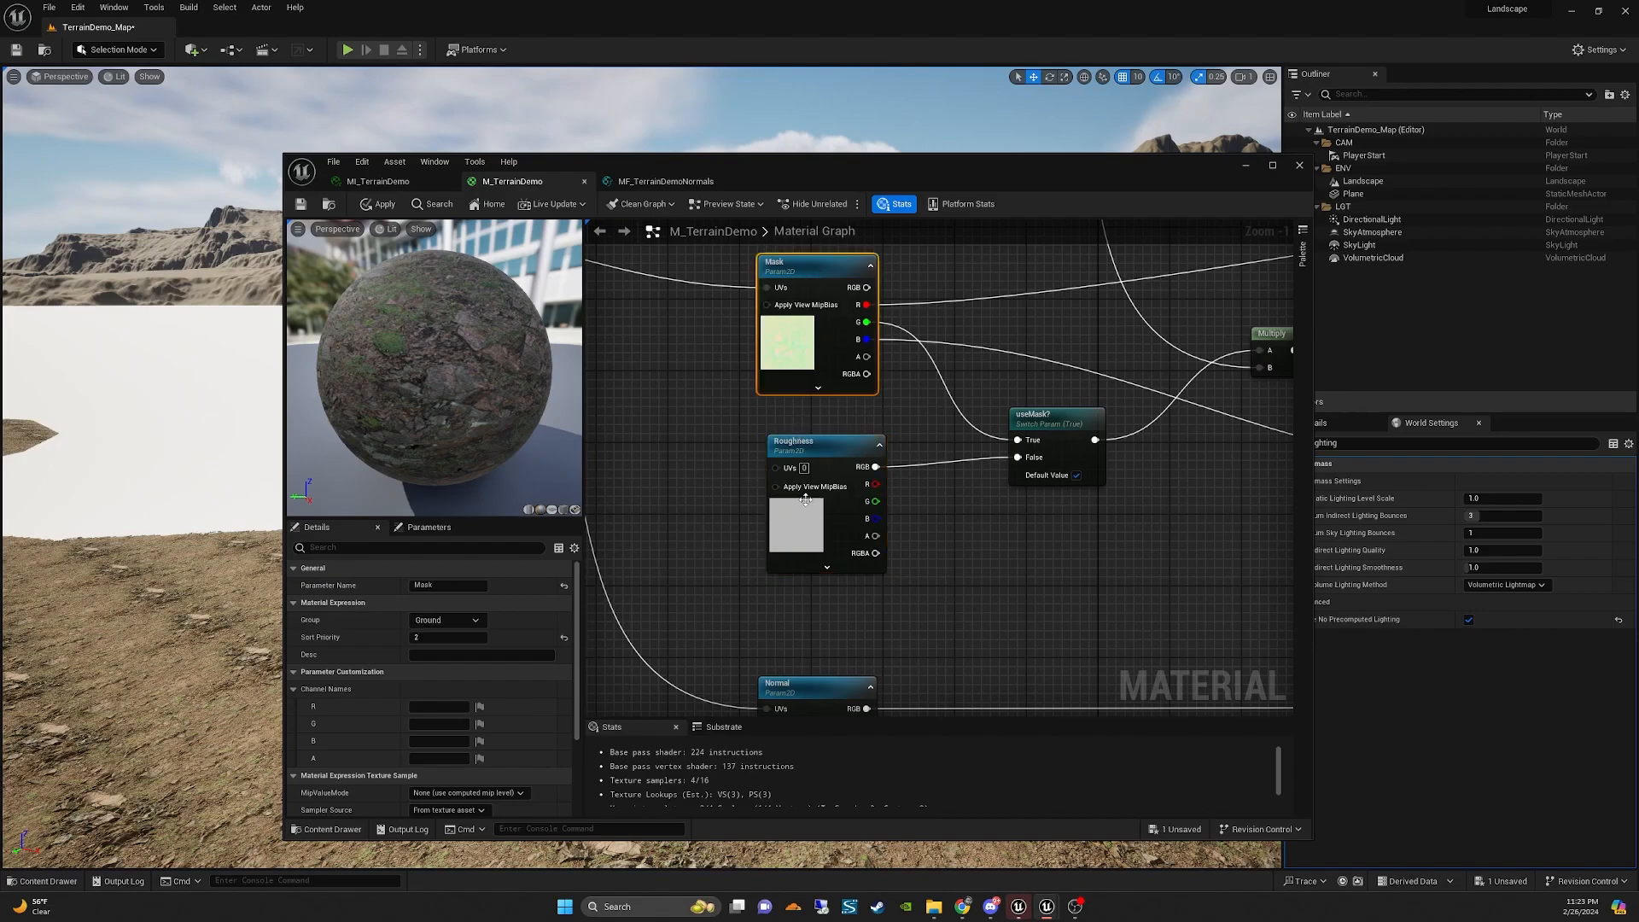
drag(828, 444, 817, 443)
click(455, 642)
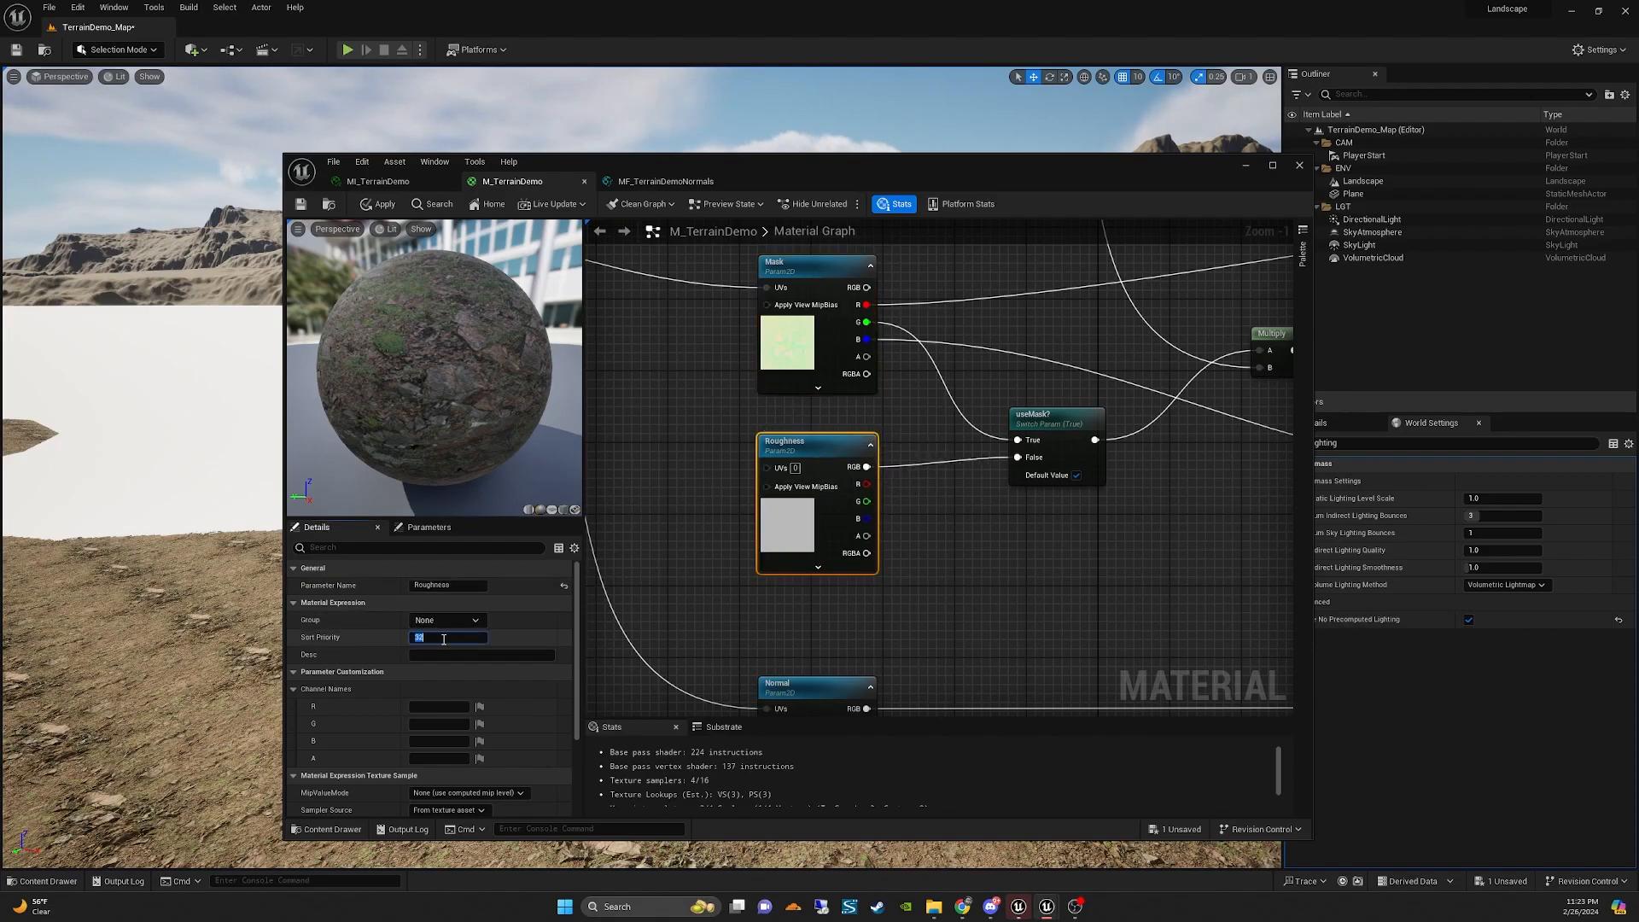
text(3)
click(868, 620)
Set the Normal texture parameter's sort priority to 4, and apply and save the material.
right_drag(905, 635, 897, 500)
click(819, 558)
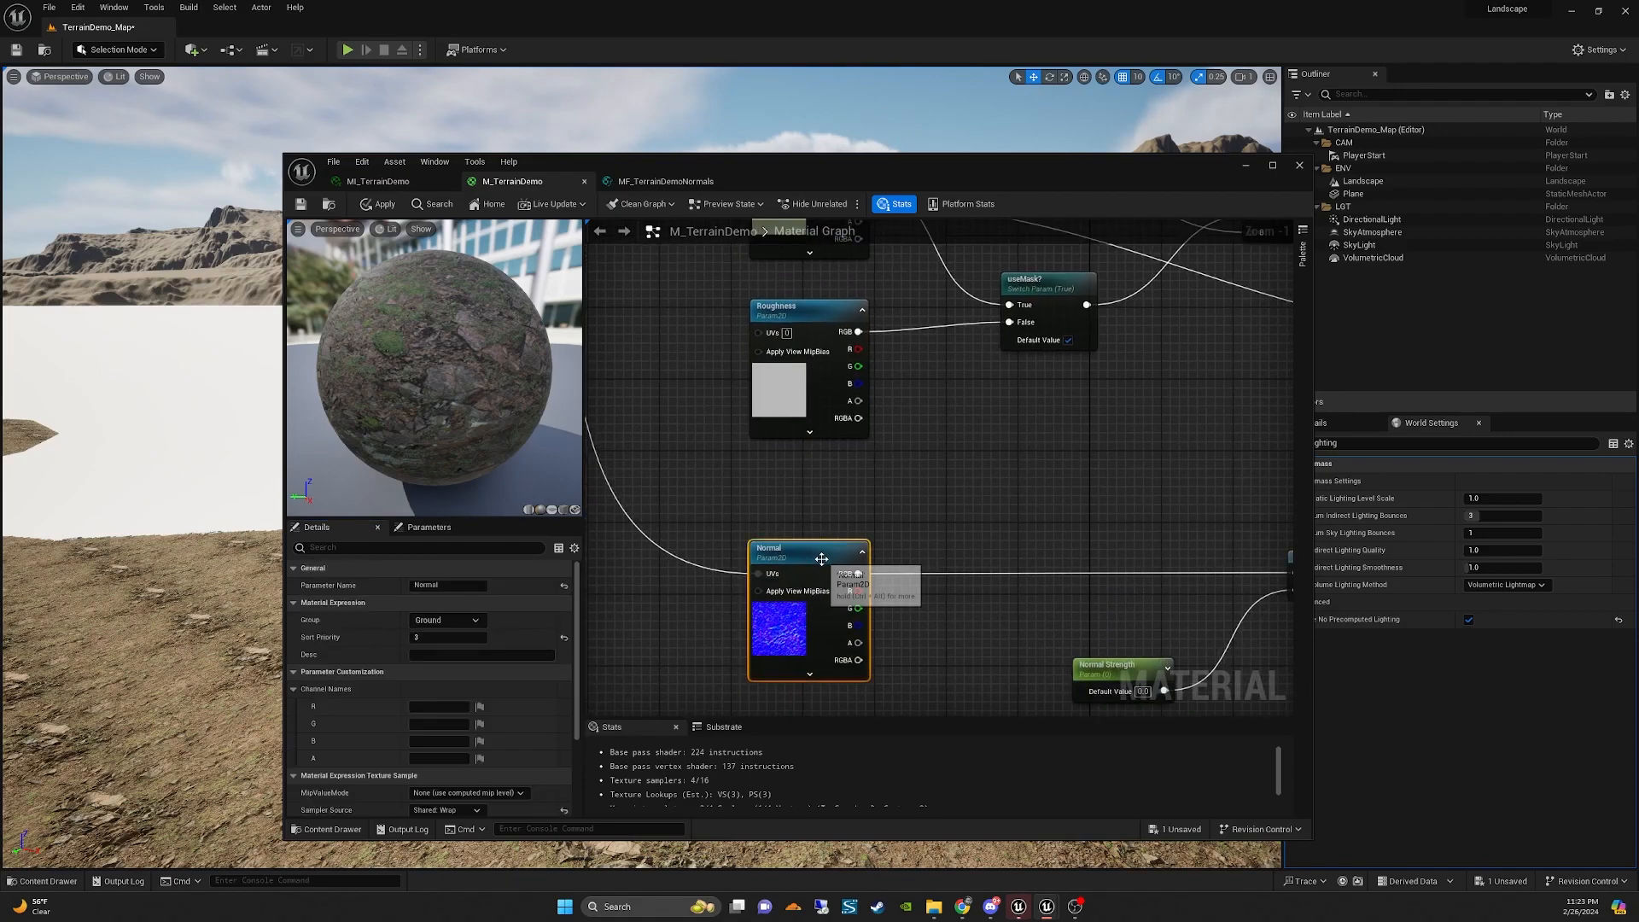
click(455, 637)
text(4)
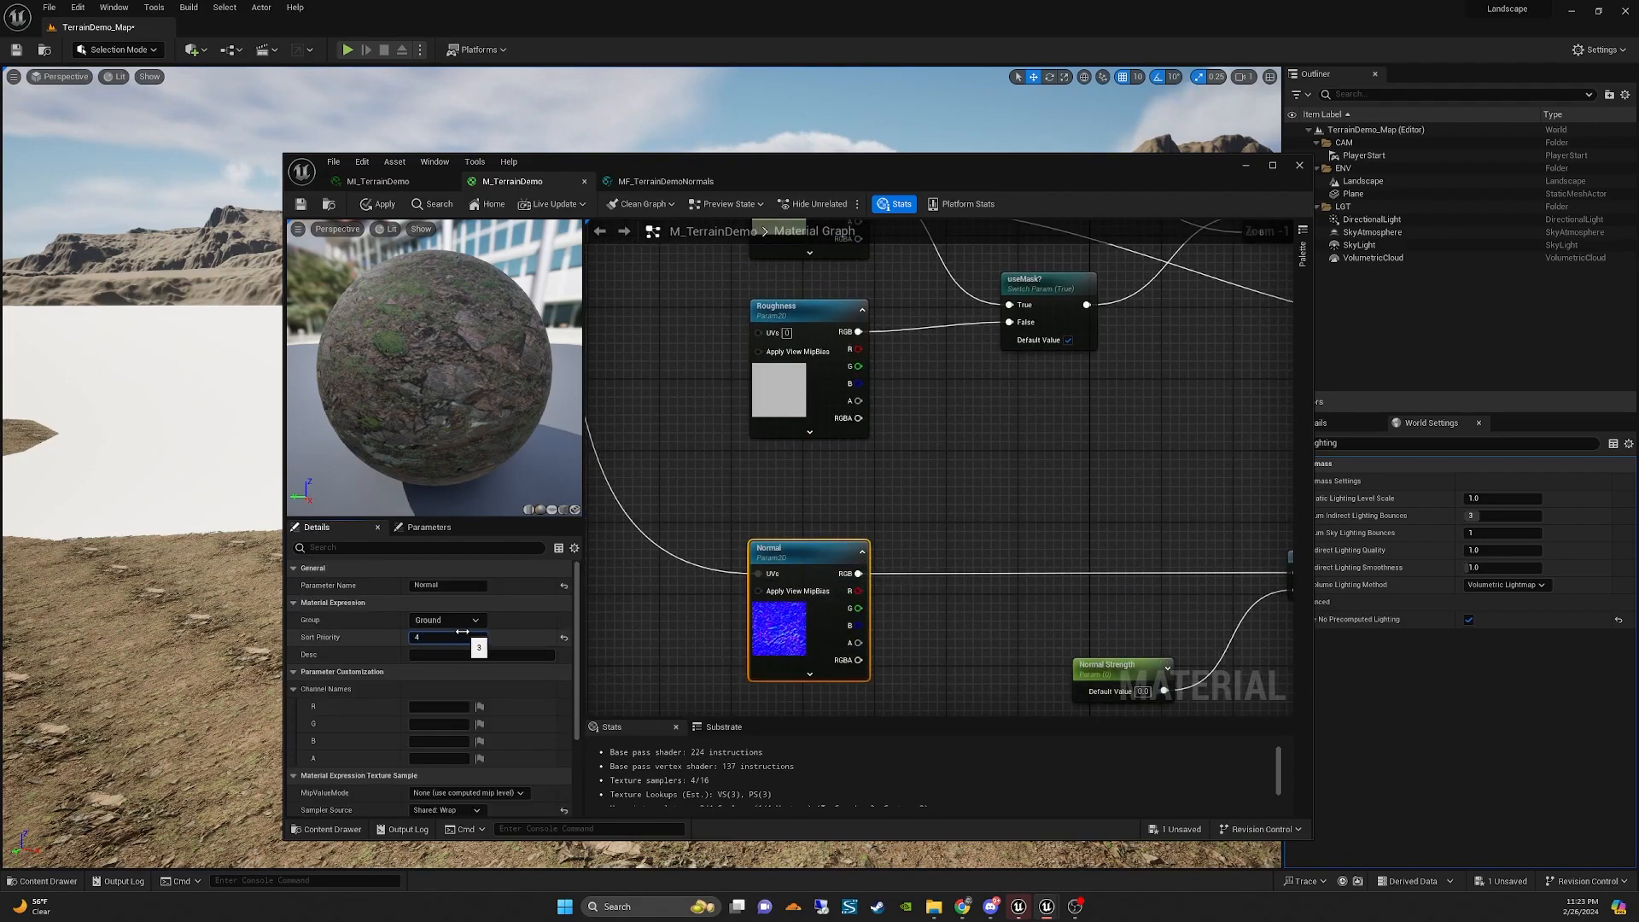
click(938, 510)
click(378, 205)
key(ctrl+s)
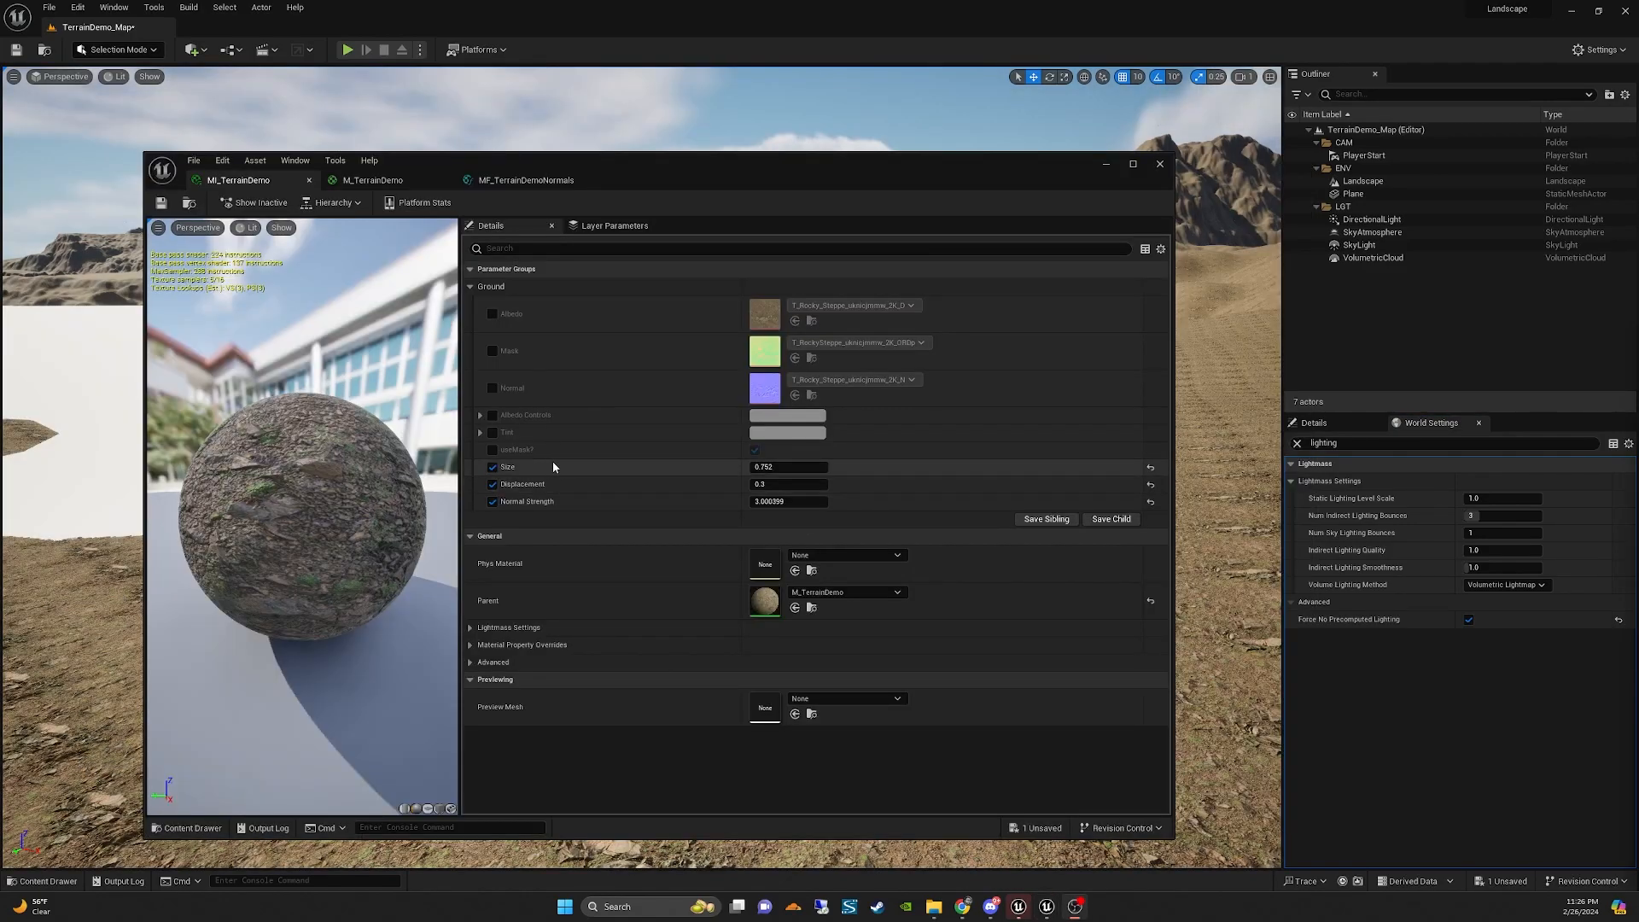
Try disabling useMask? and overriding the Roughness texture in MI_TerrainDemo, and clear both overrides again.
click(492, 450)
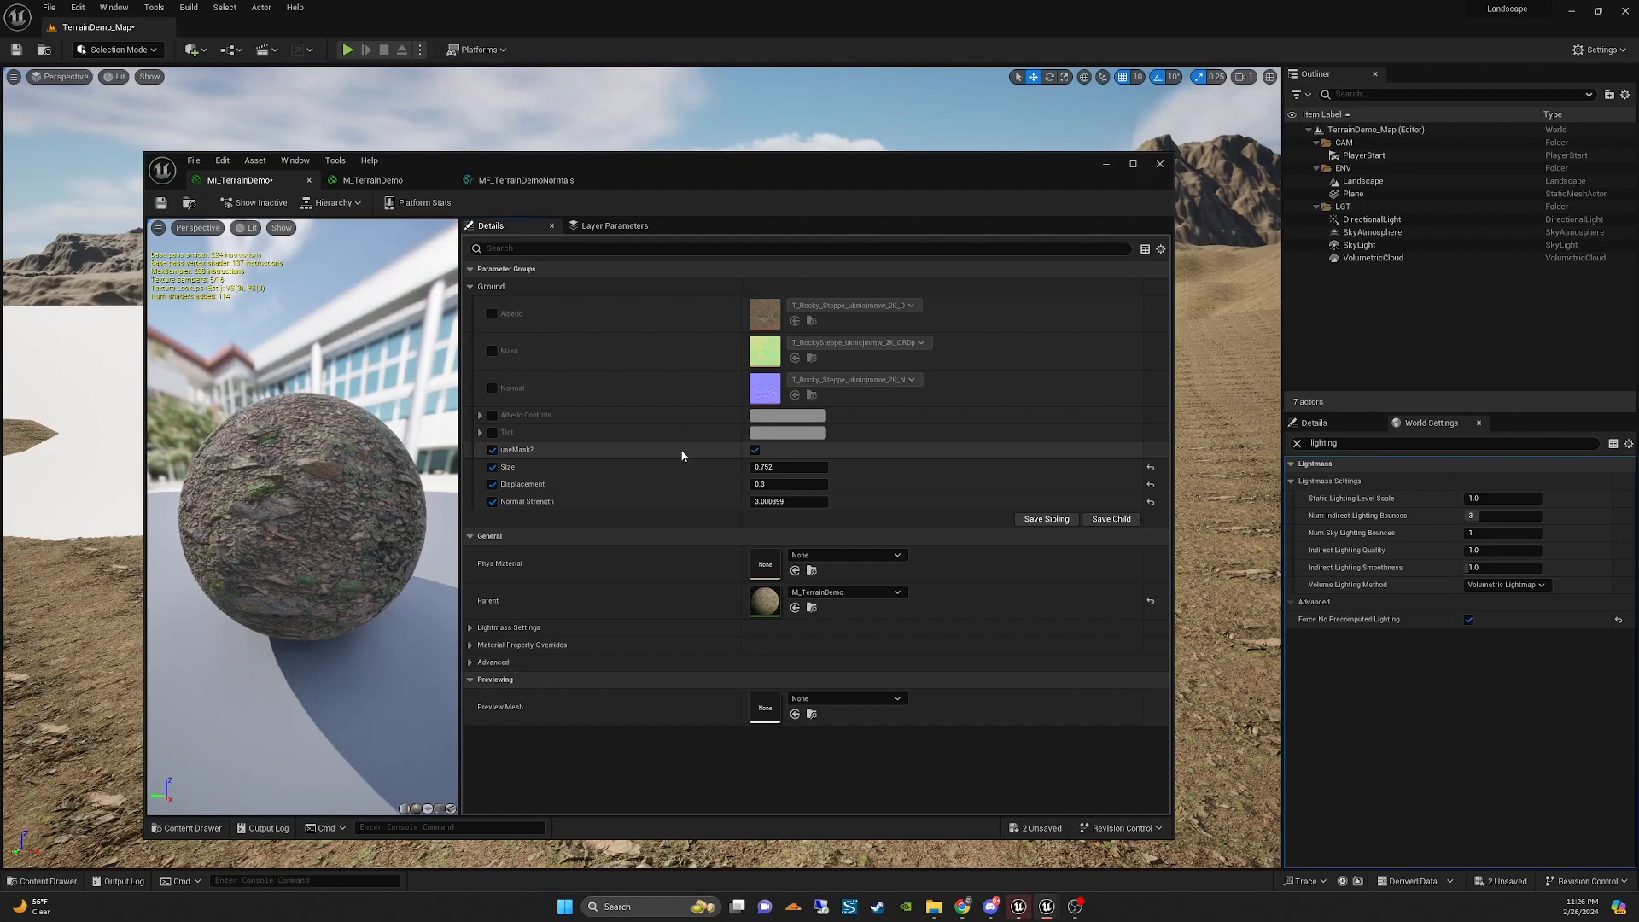
click(753, 452)
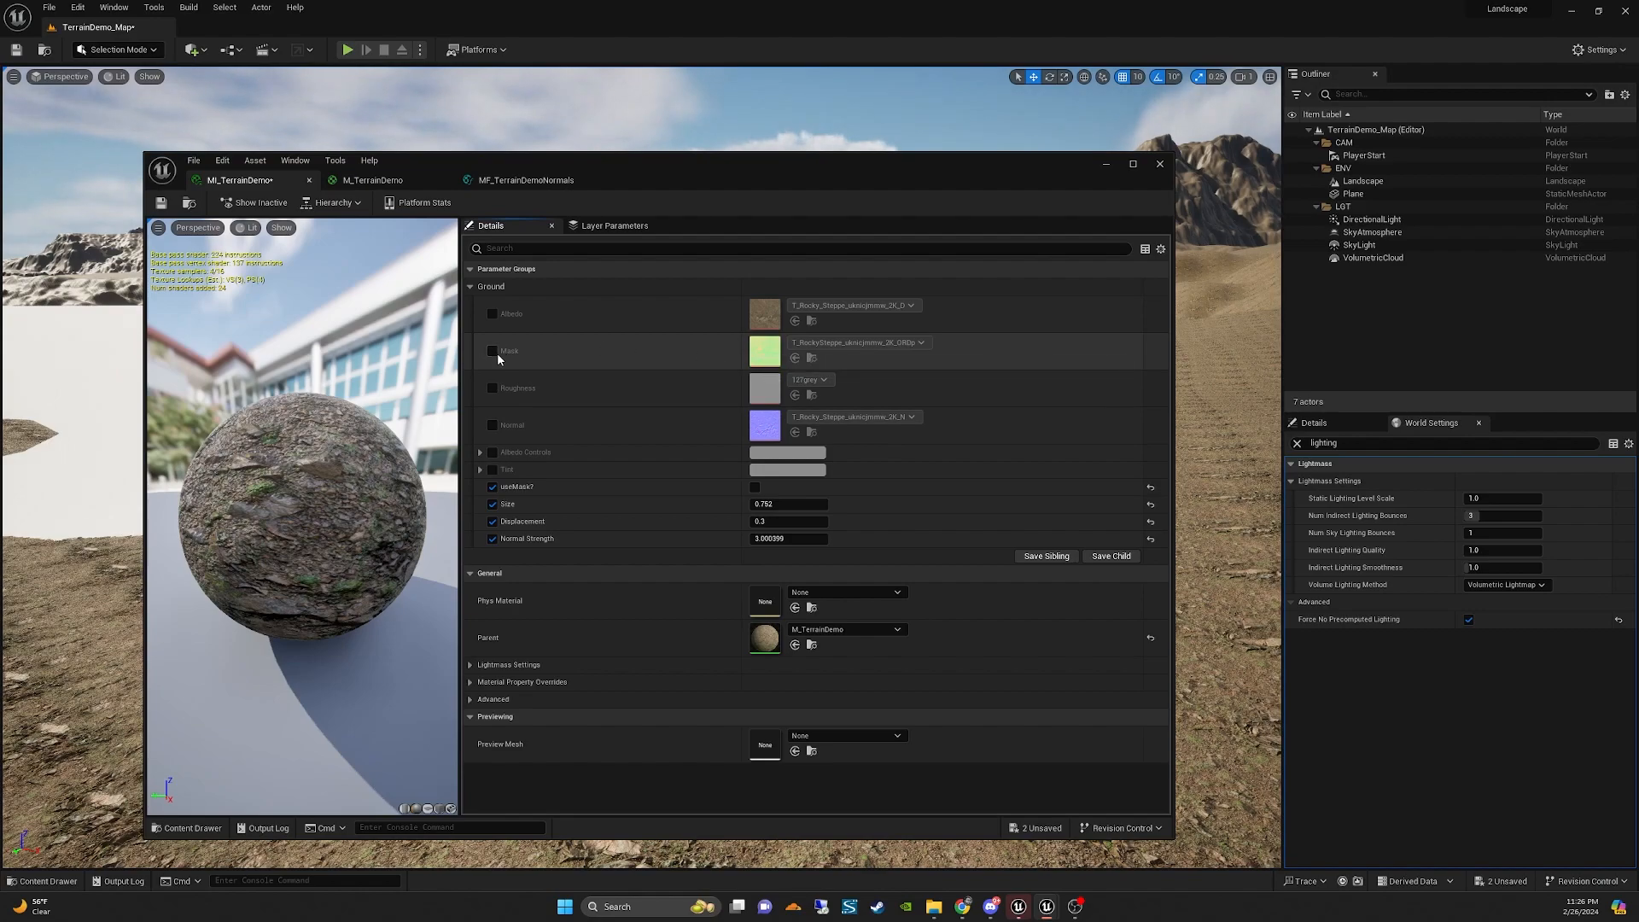
click(492, 389)
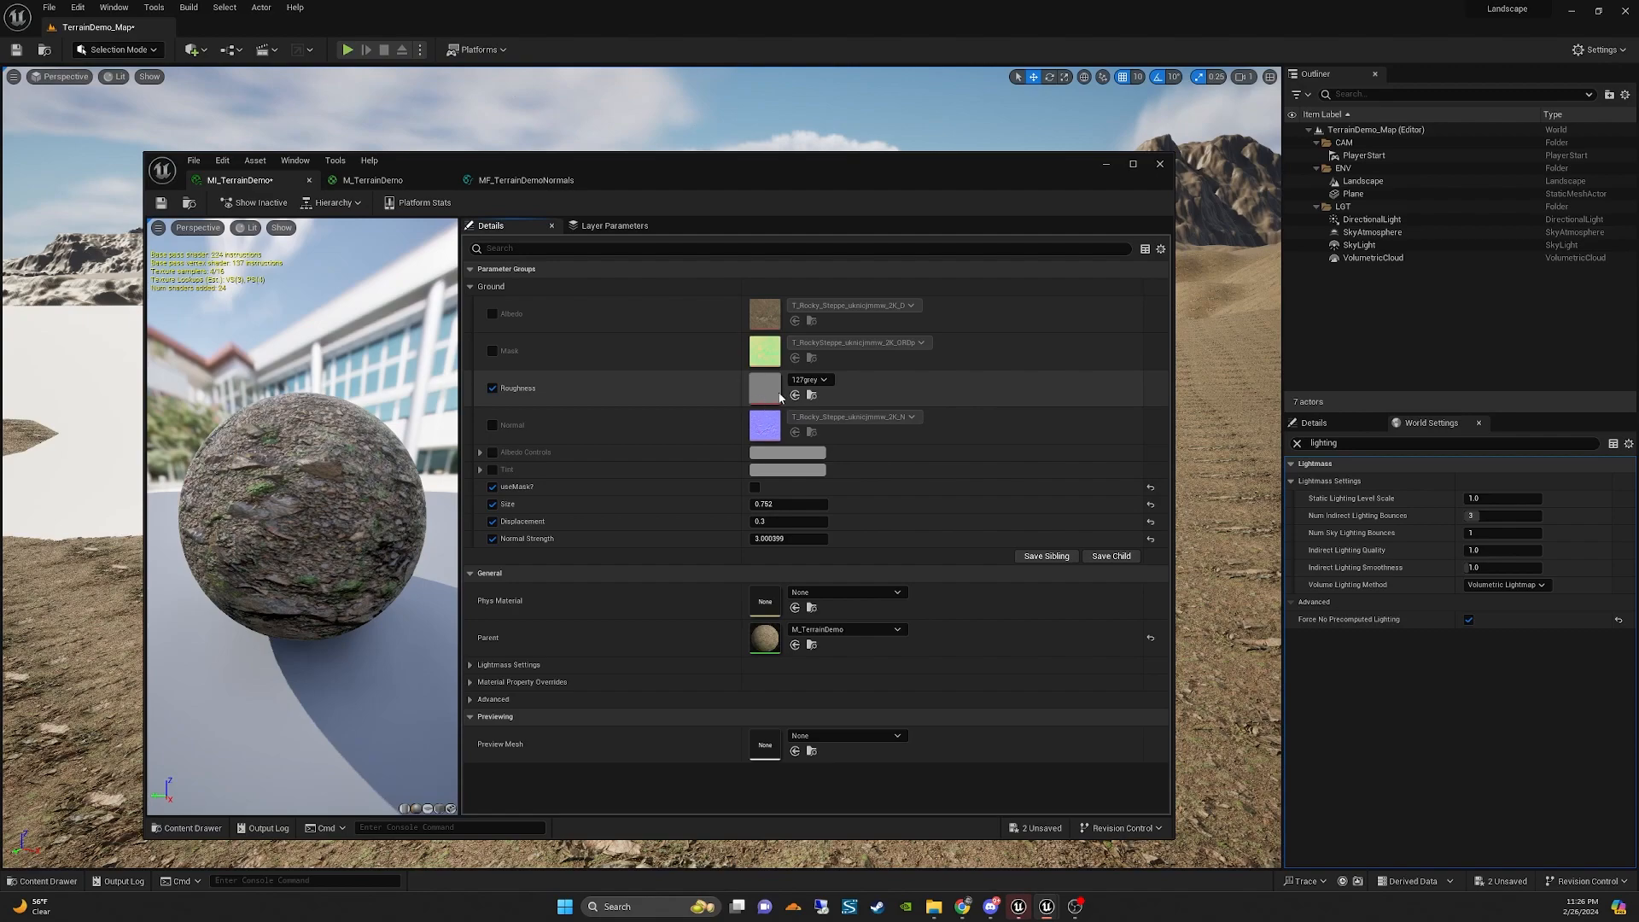
click(494, 389)
click(493, 449)
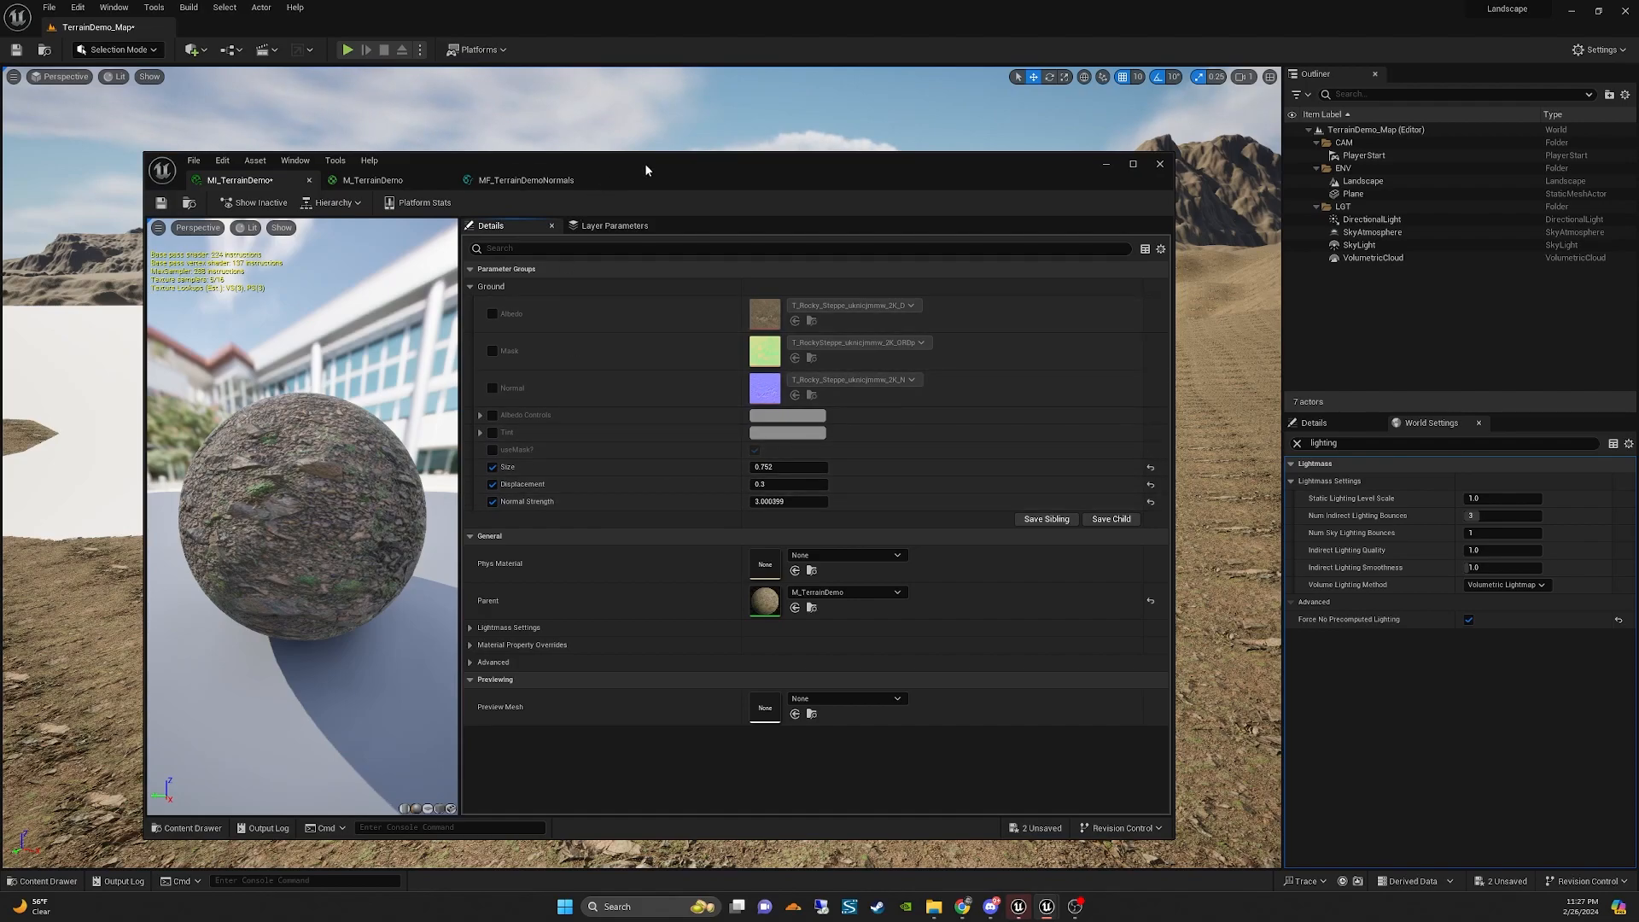
drag(643, 162, 705, 163)
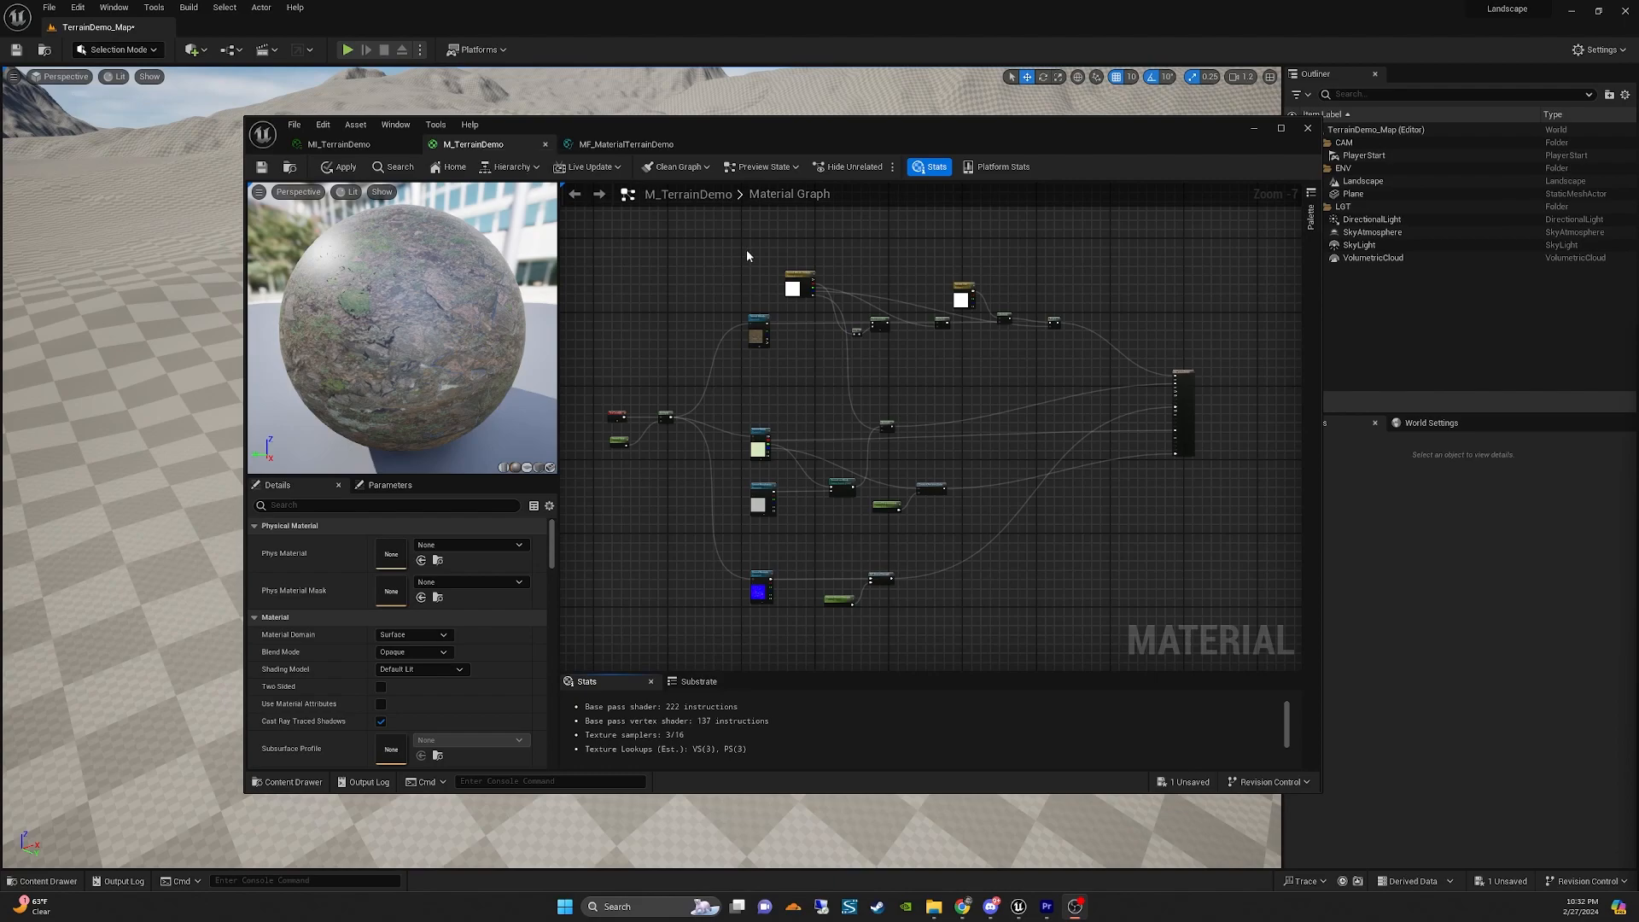
Examine the Ground Albedo Controls node in M_TerrainDemo and the Ground parameters of the MI_TerrainDemo instance.
scroll(788, 275, up, 4)
right_drag(802, 368, 784, 429)
scroll(757, 370, up, 2)
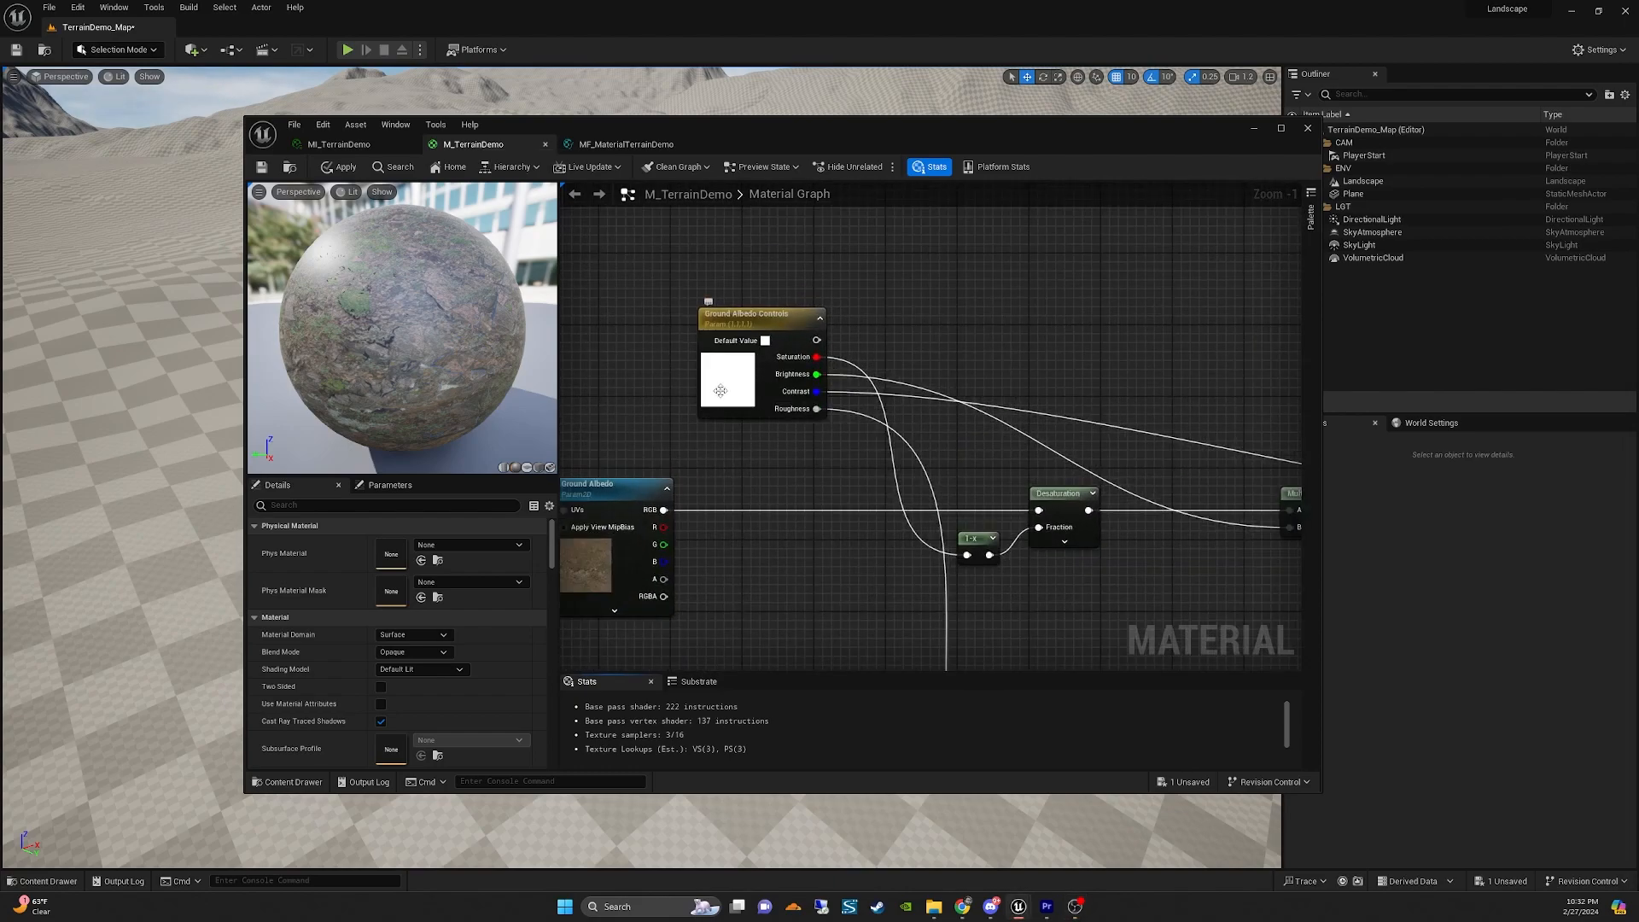
click(339, 144)
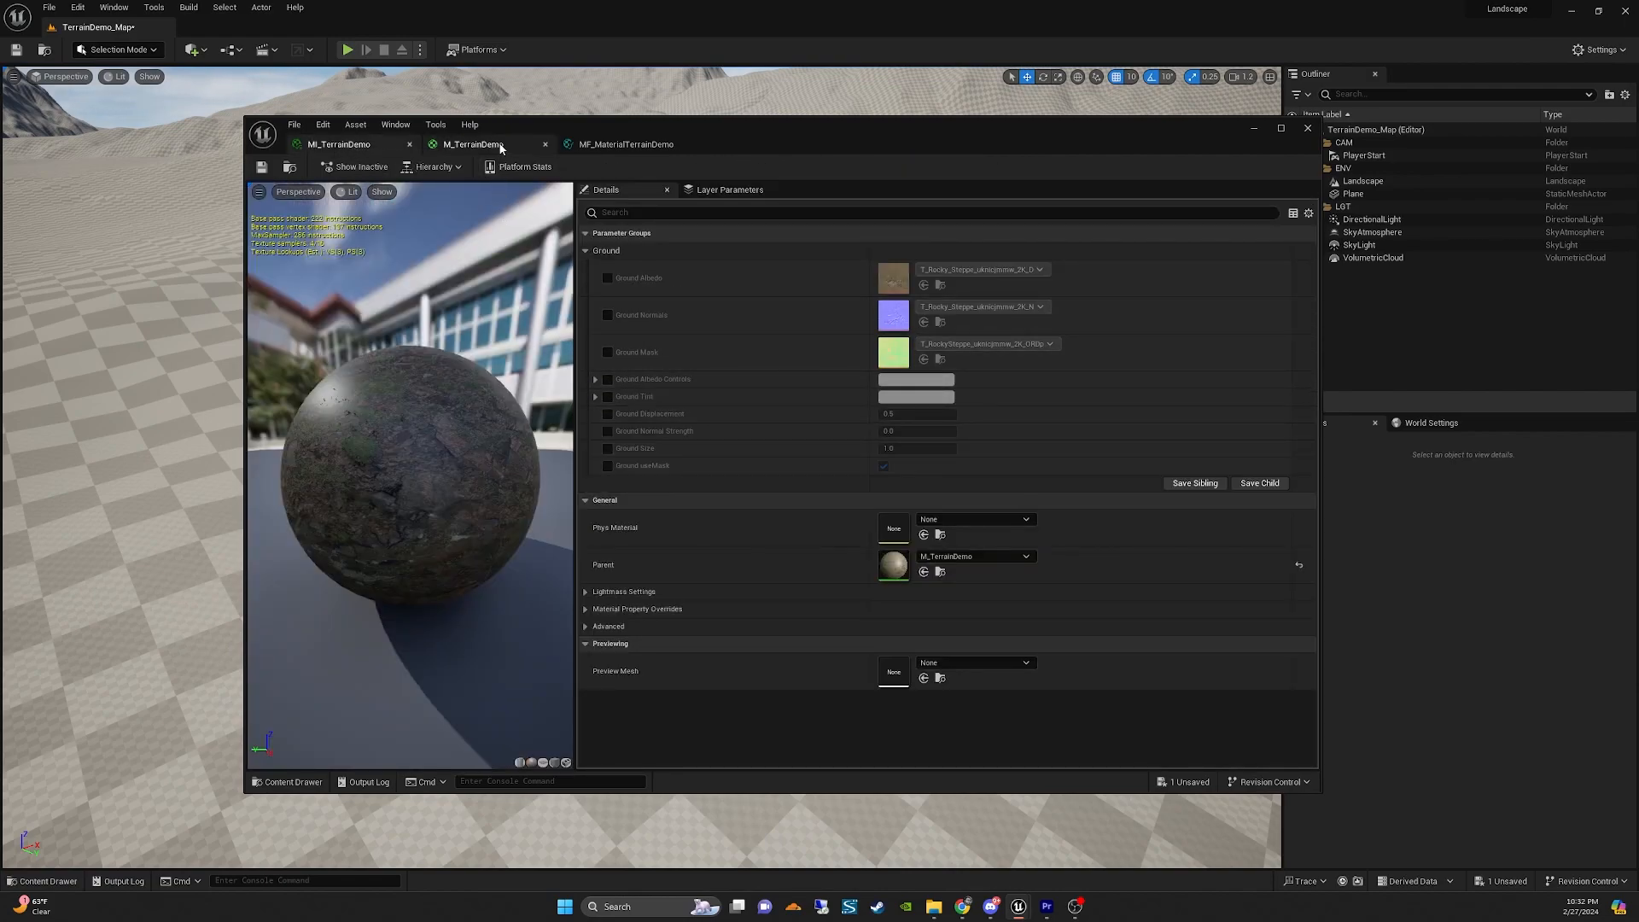
click(473, 144)
right_drag(757, 282, 760, 344)
scroll(719, 315, up, 1)
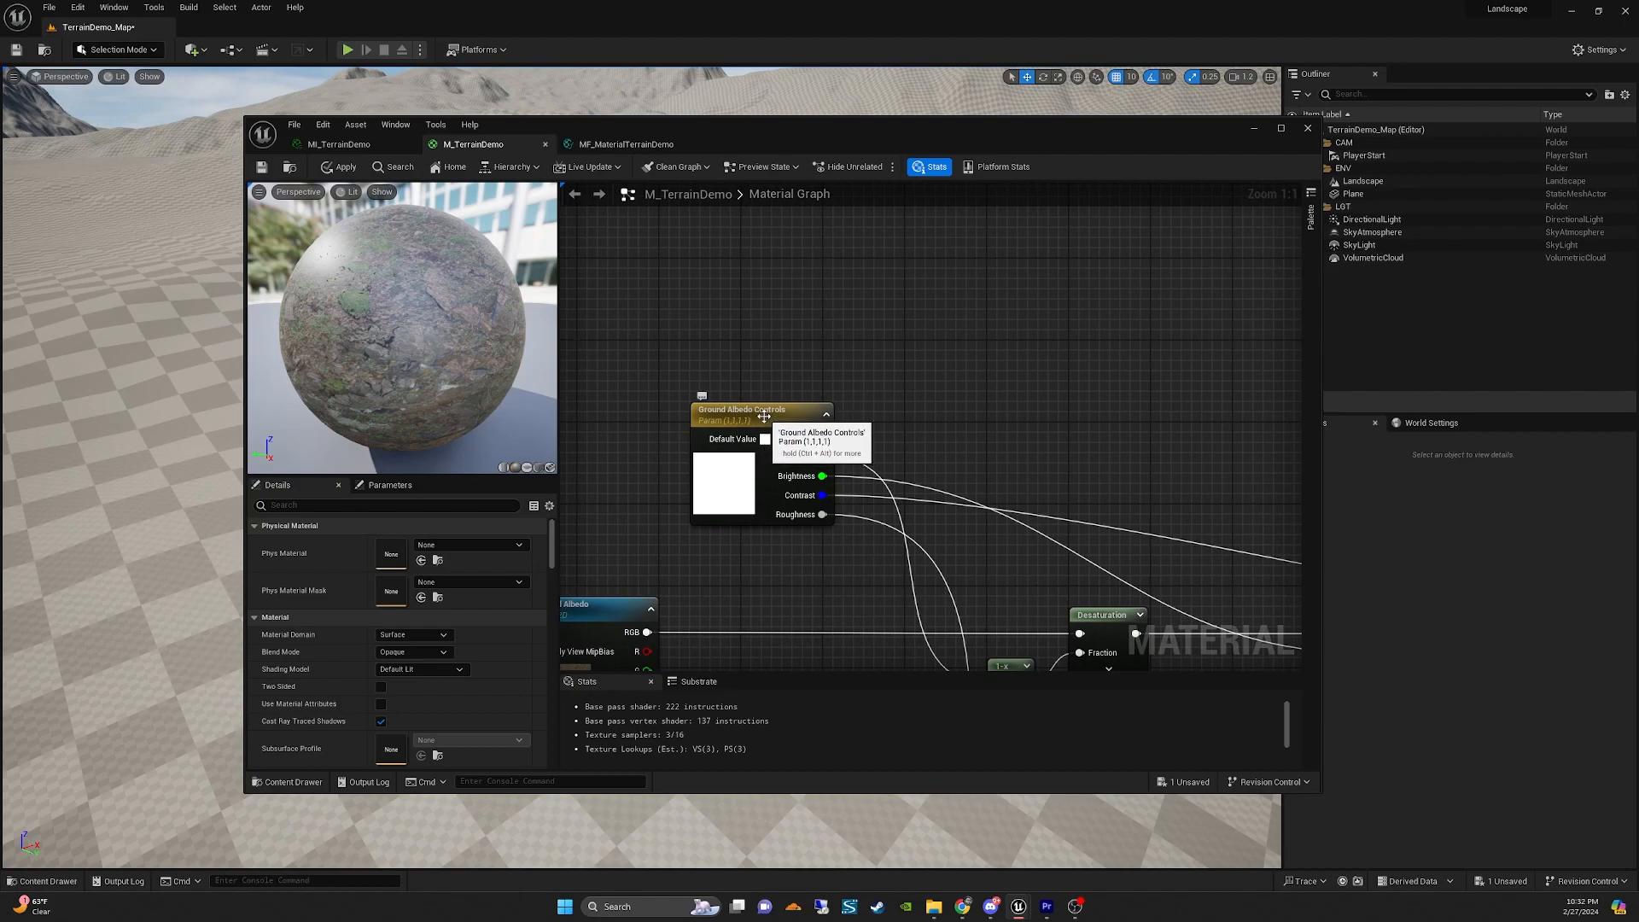
Add a three-component vector constant above the existing controls node and convert it to a parameter named Ground Albedo Controls.
right_drag(873, 348, 812, 363)
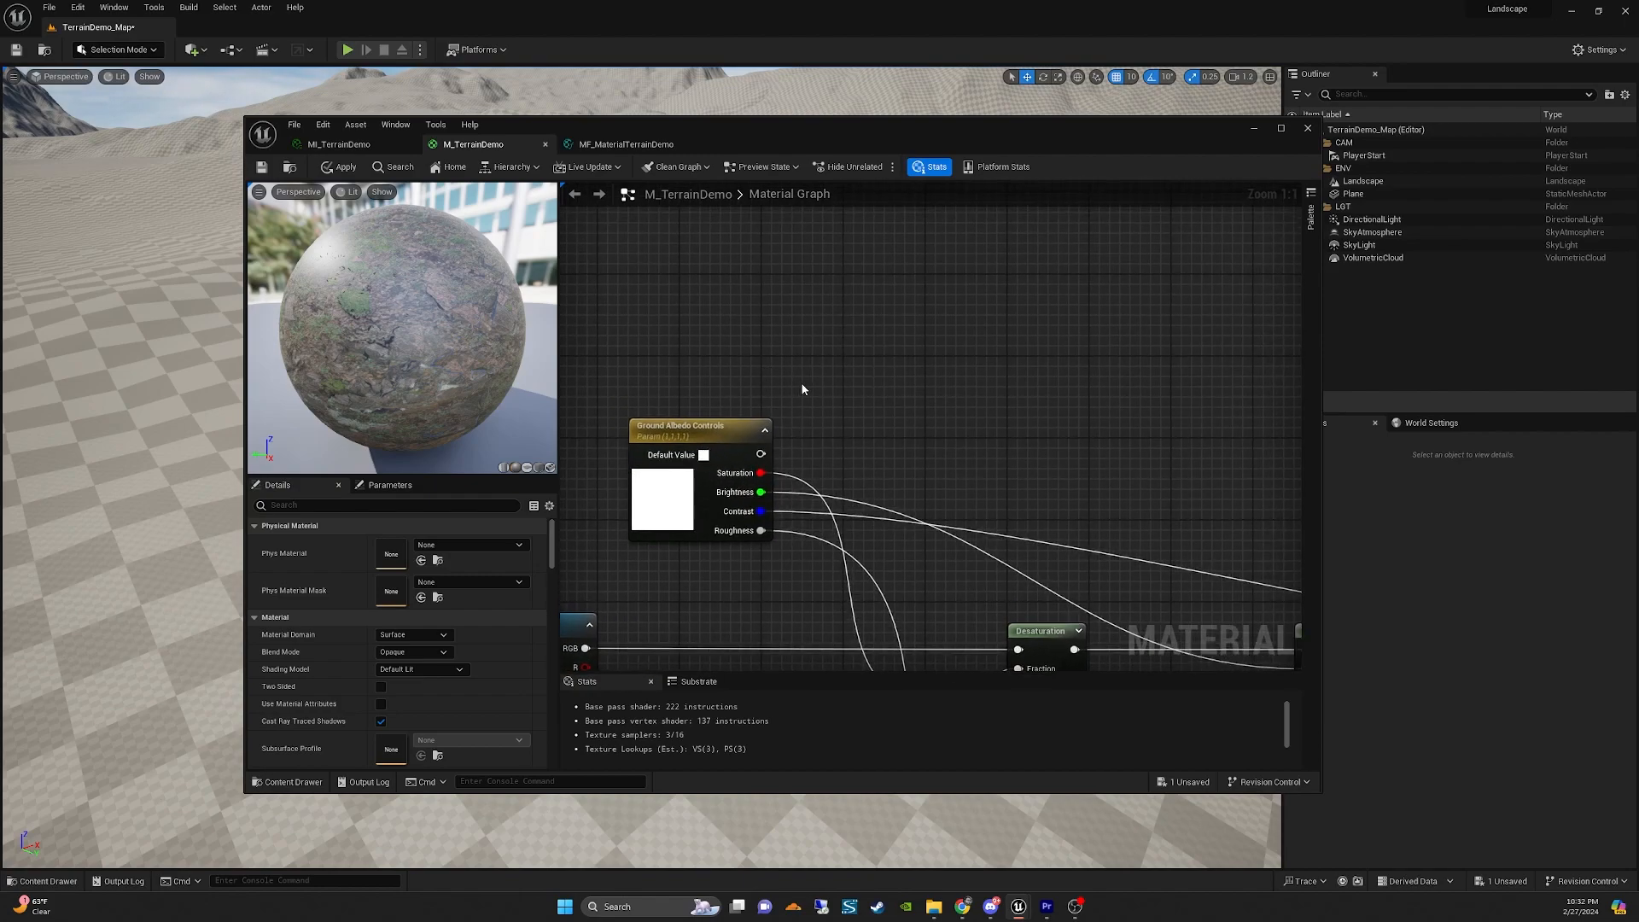
click(844, 347)
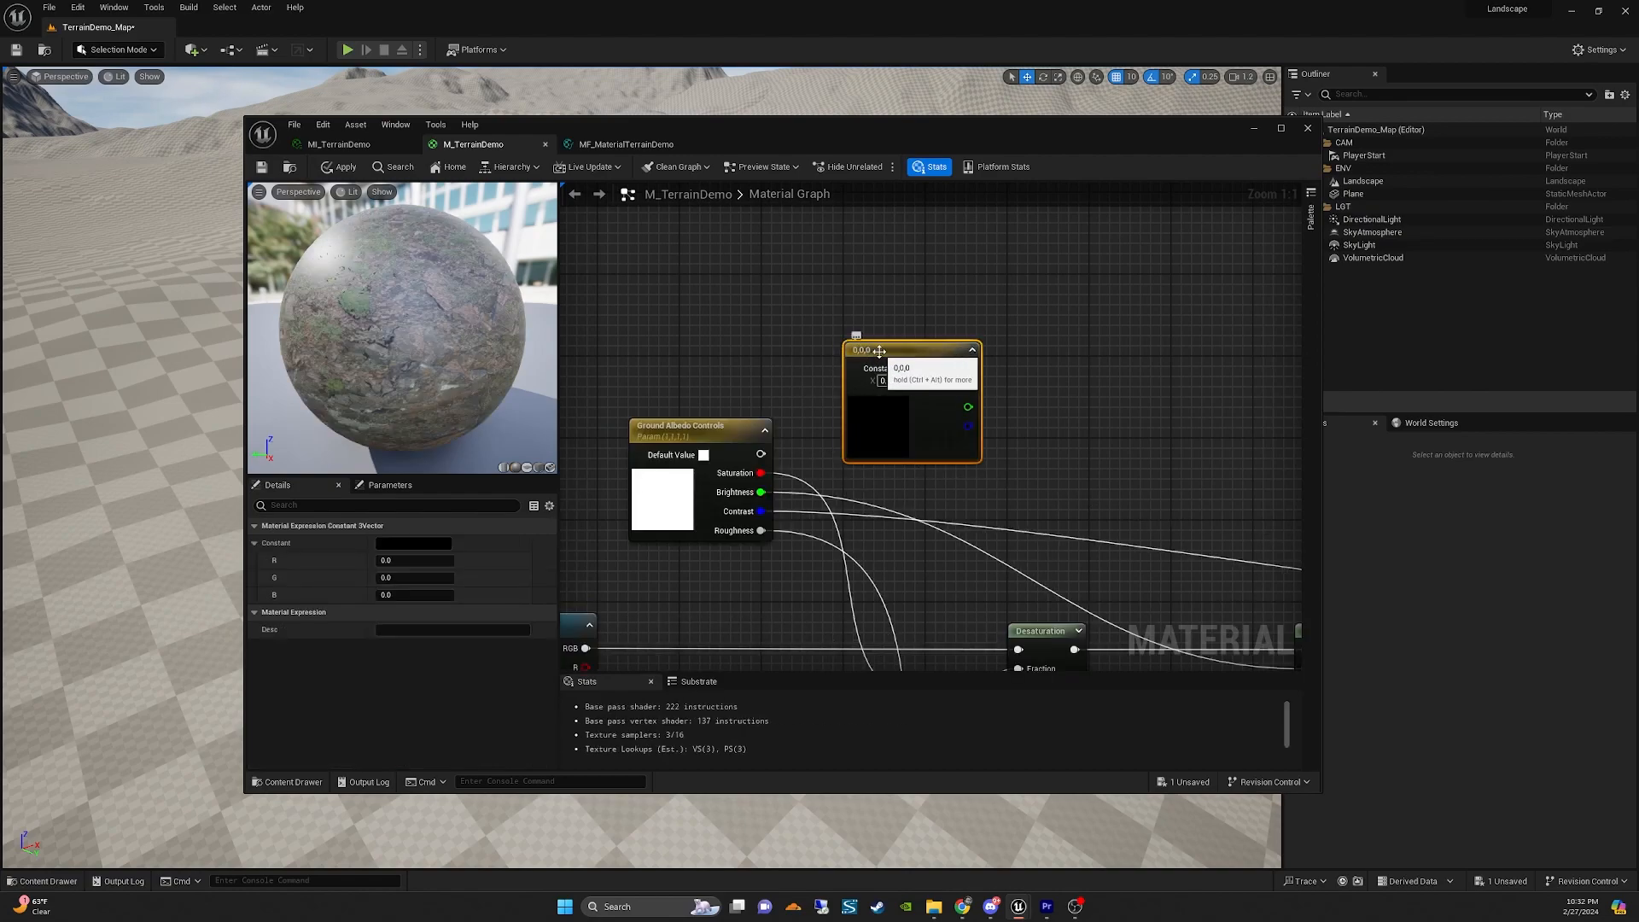
right_click(883, 351)
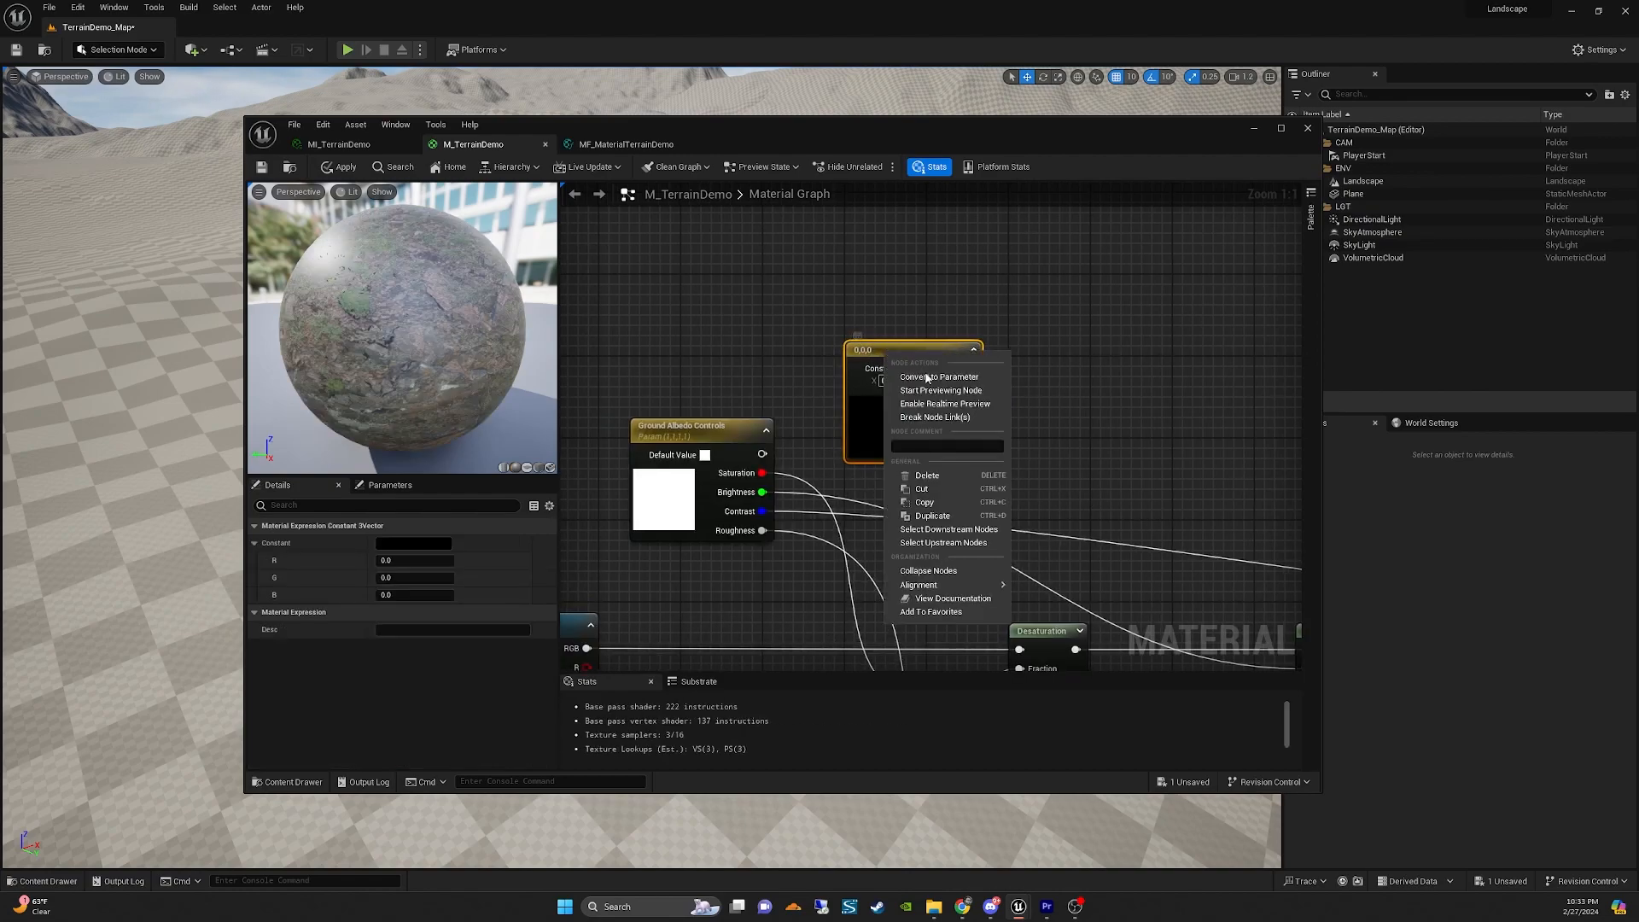
click(931, 377)
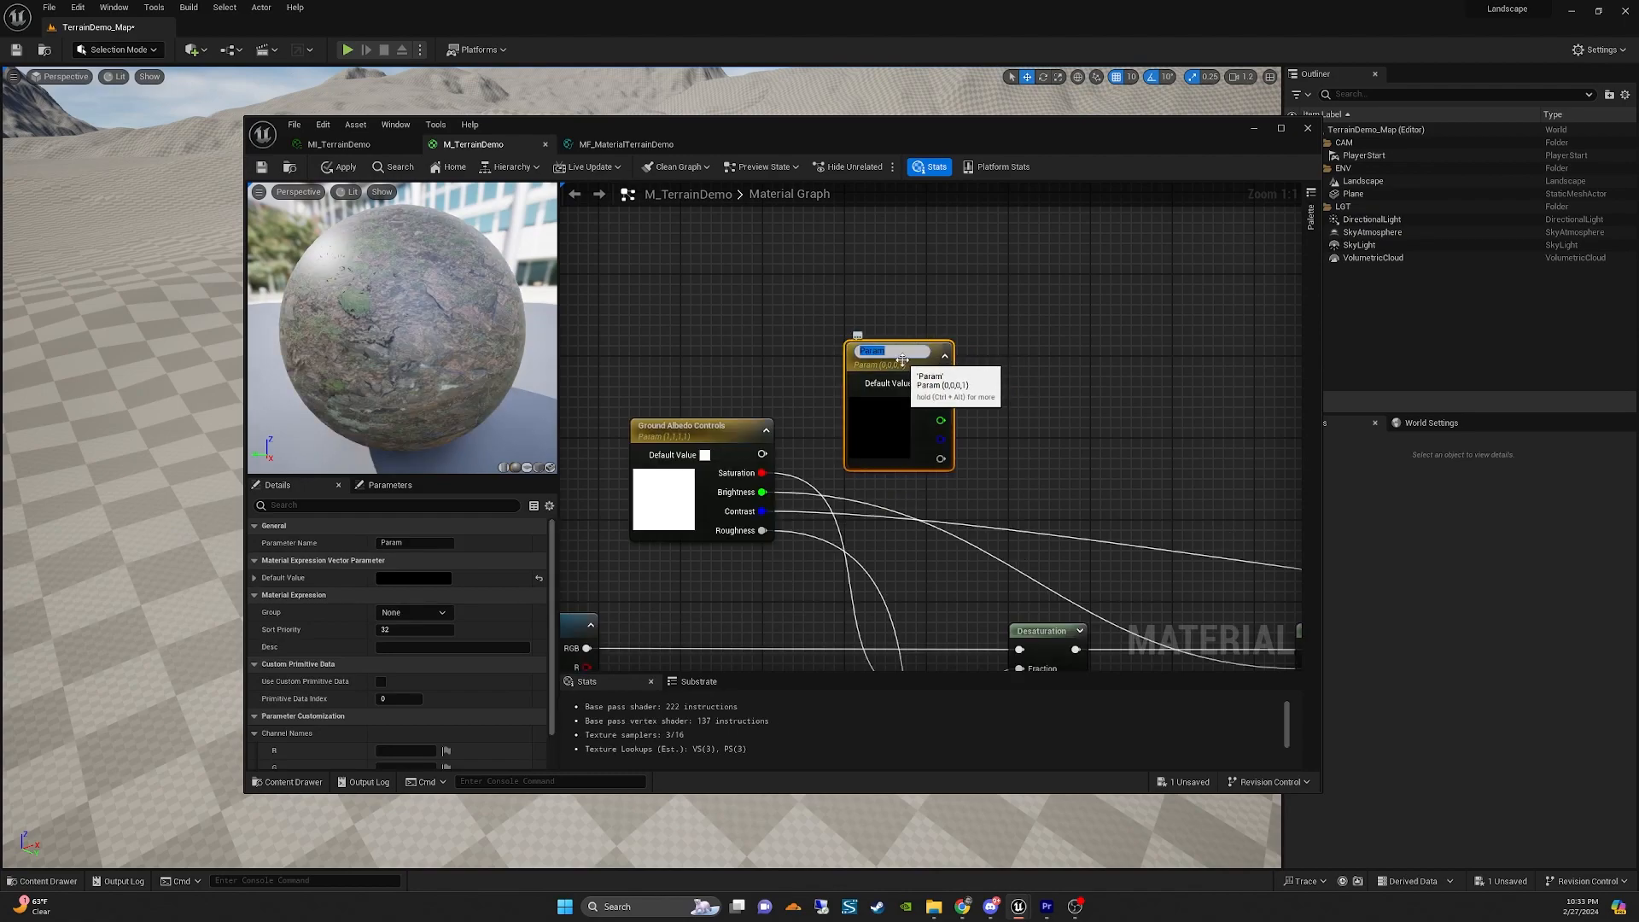
text(A)
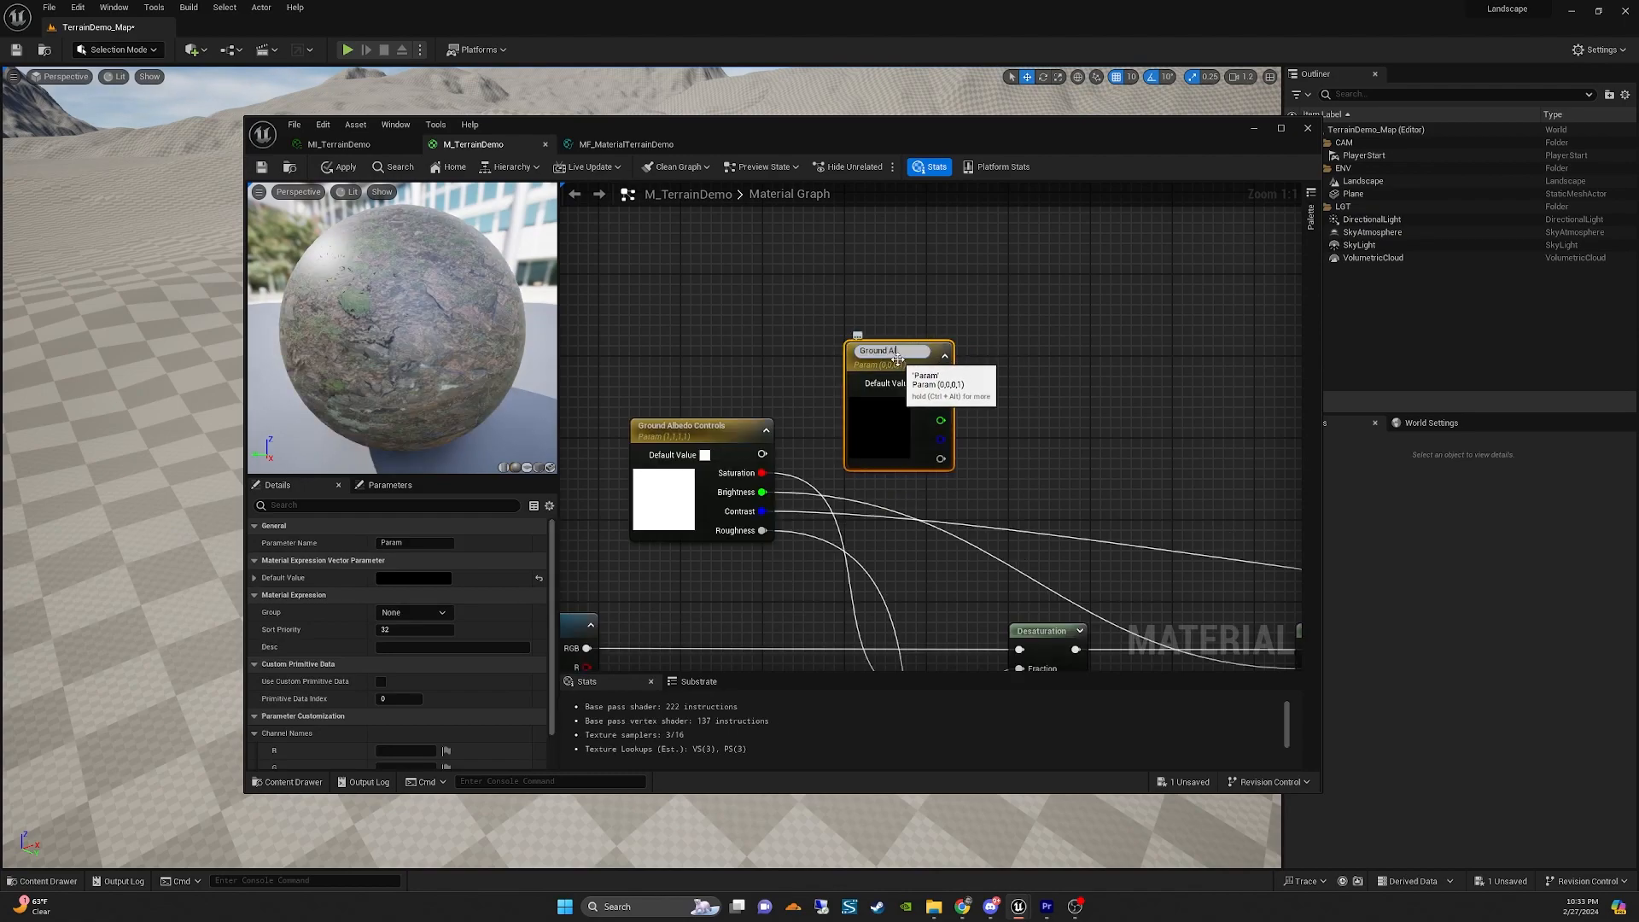
text(round Albedo Controls)
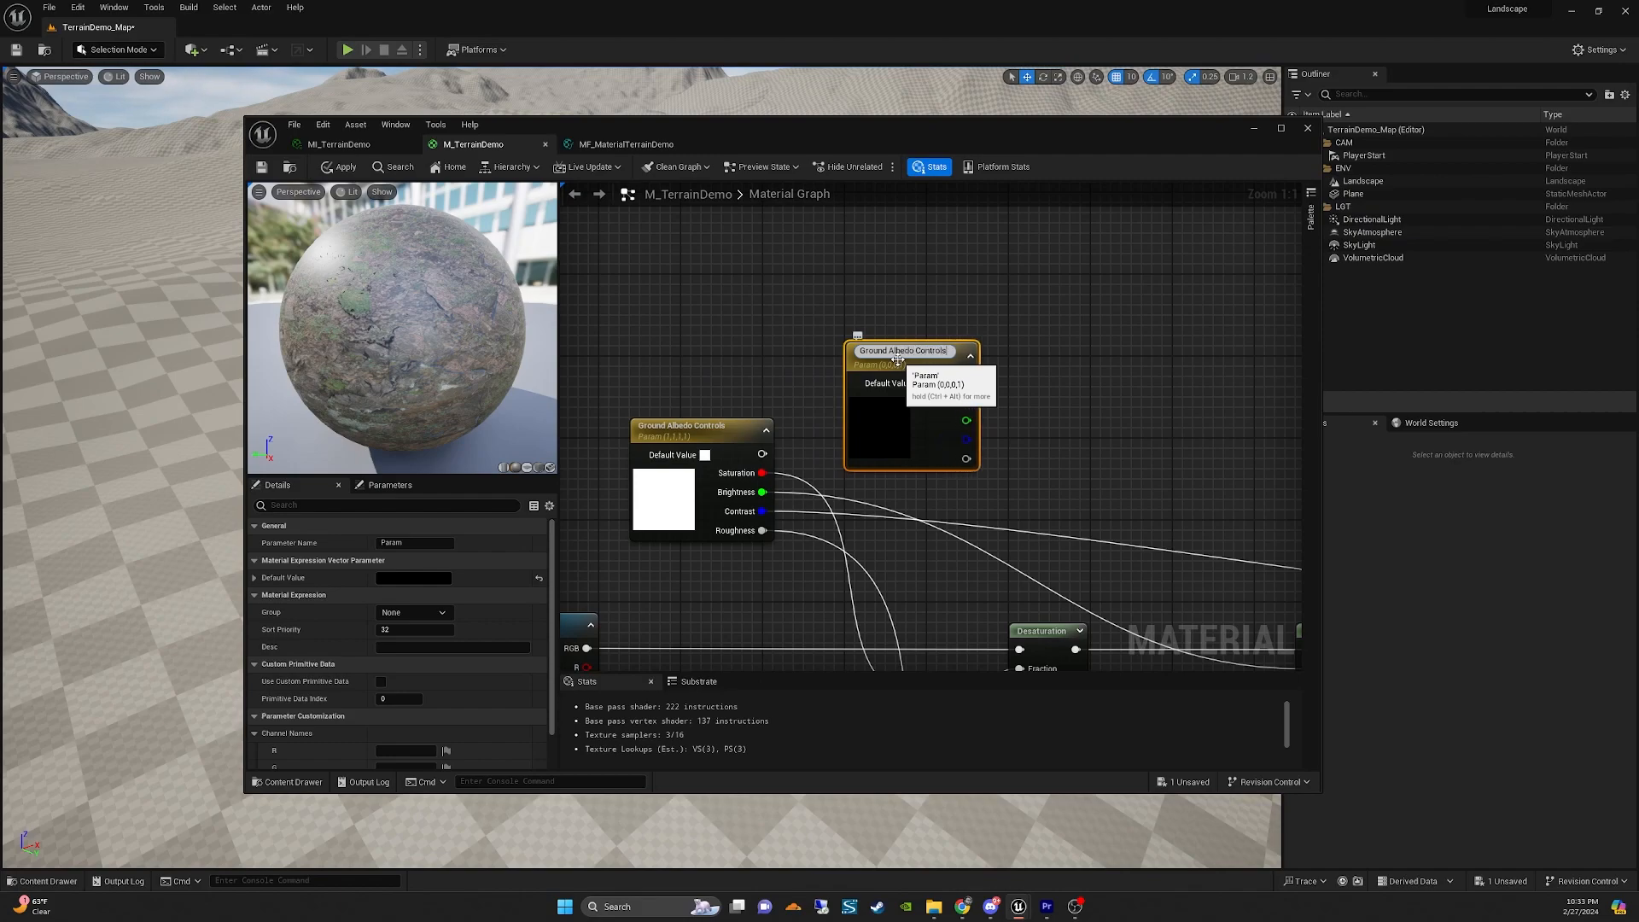
key(Return)
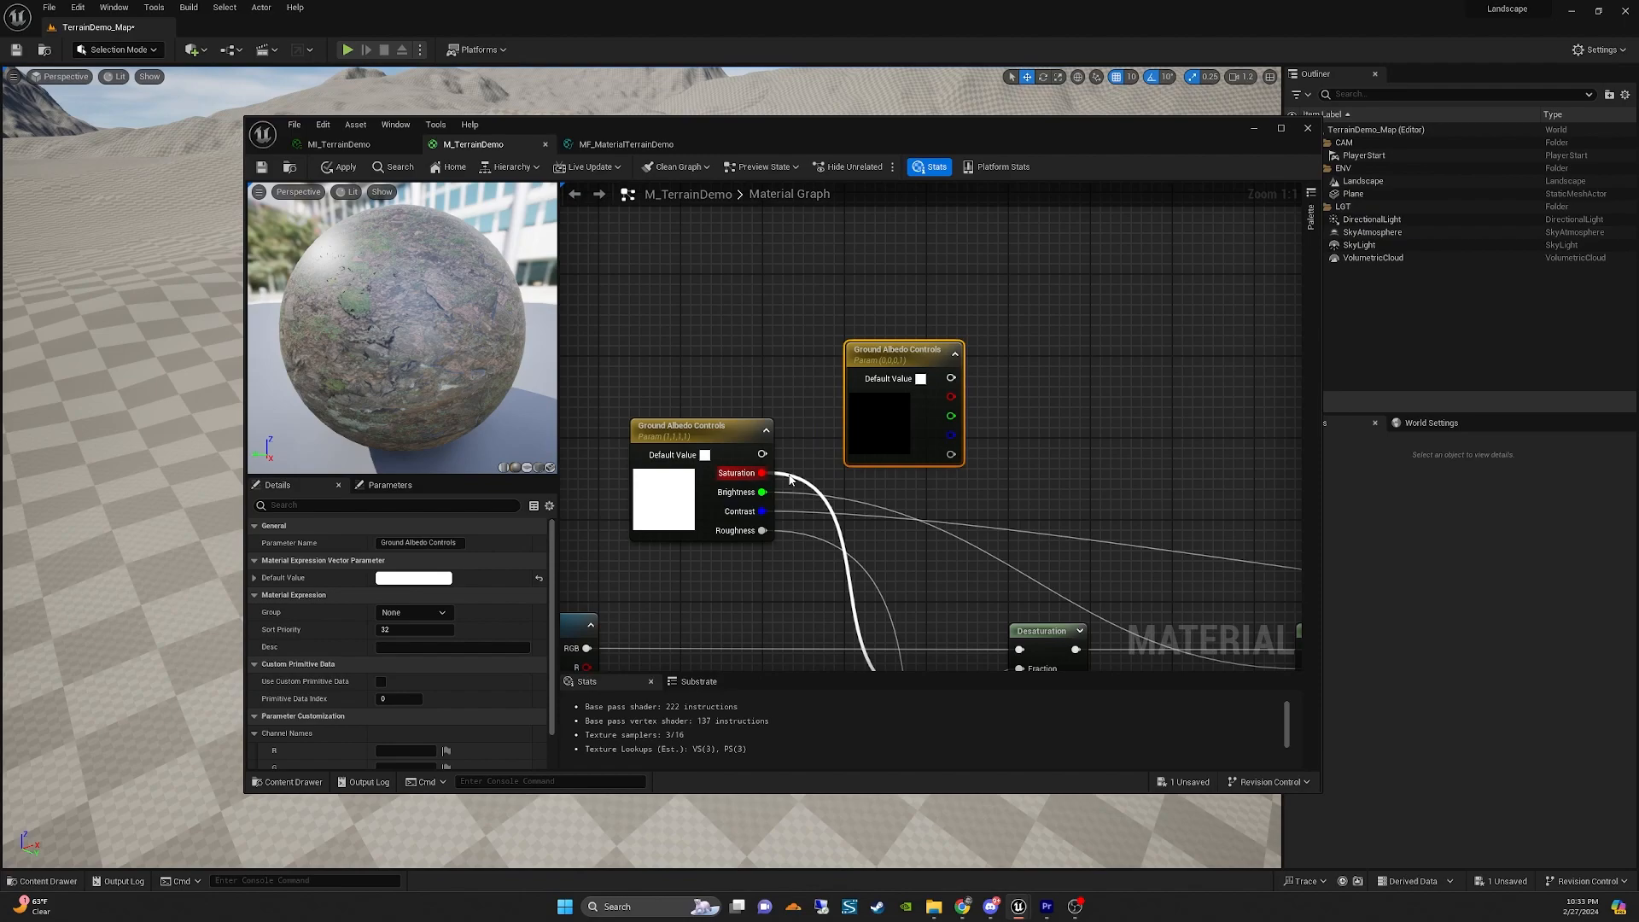
Move the Saturation, Brightness and Contrast connections to the new Ground Albedo Controls node's R, G and B outputs and assign it to the Ground group.
ctrl+drag(790, 479, 957, 405)
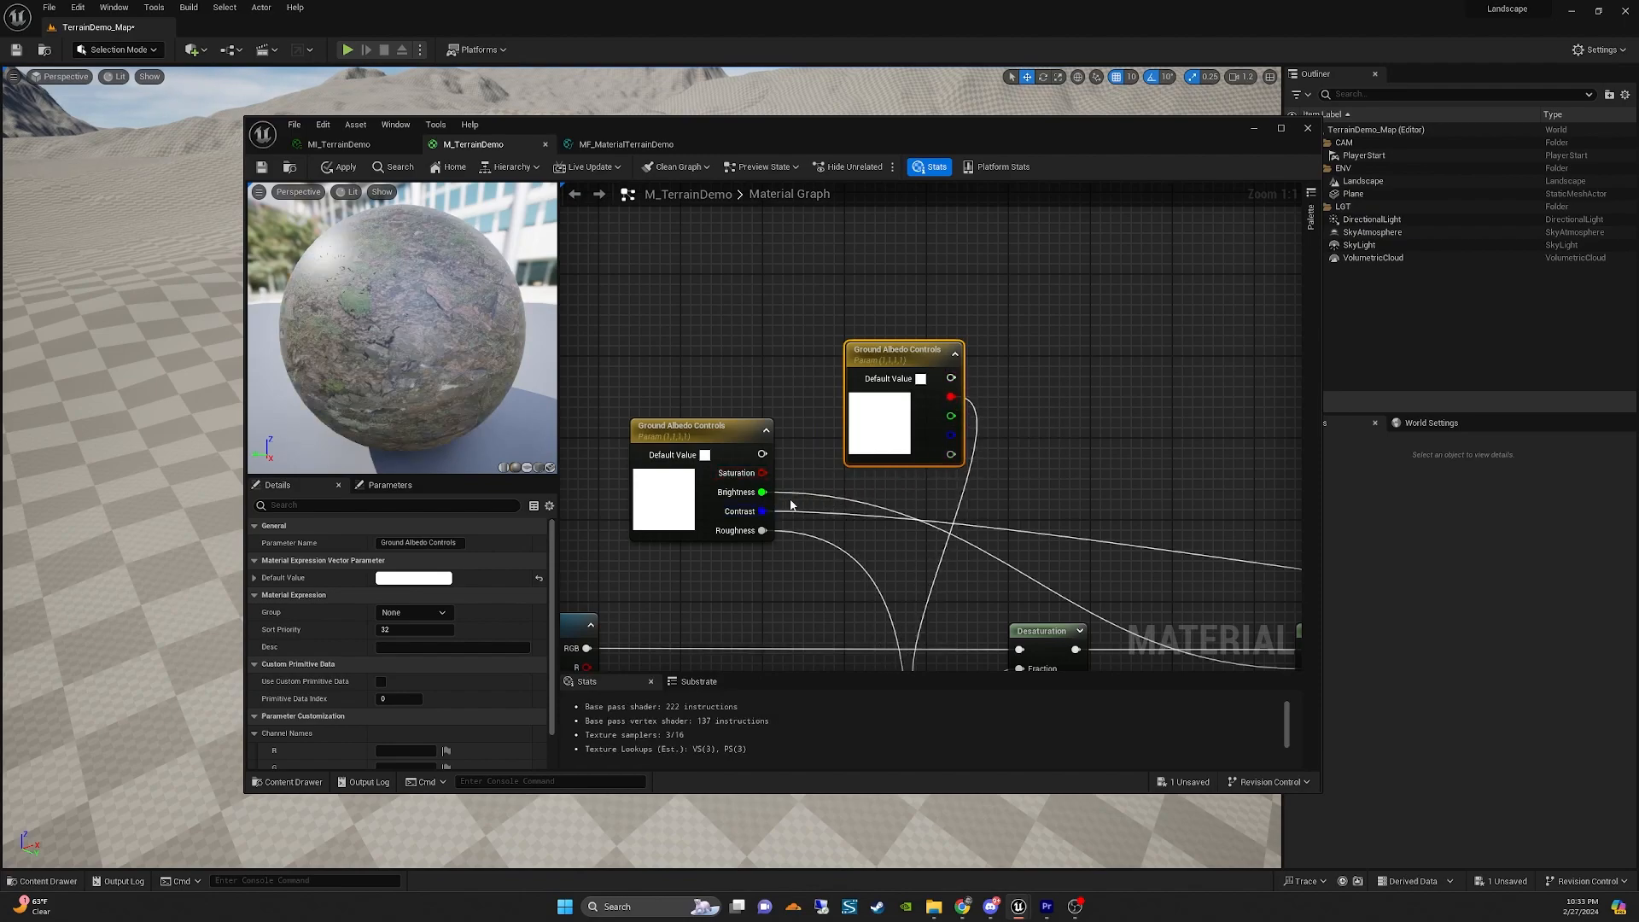
ctrl+drag(762, 491, 950, 434)
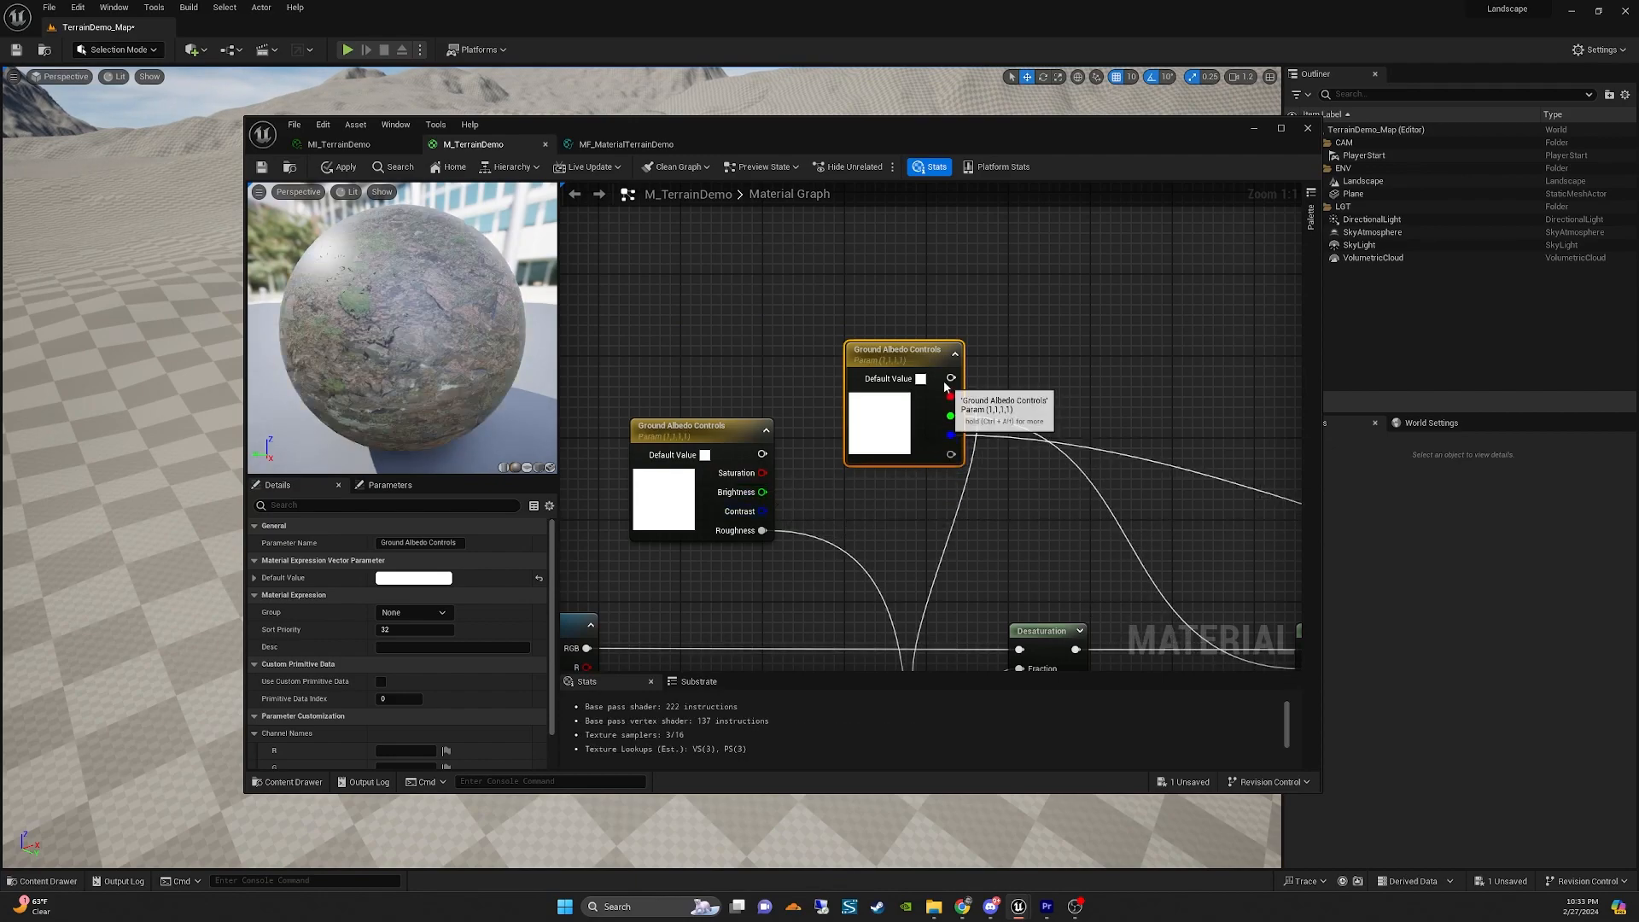
key(F2)
scroll(408, 693, down, 2)
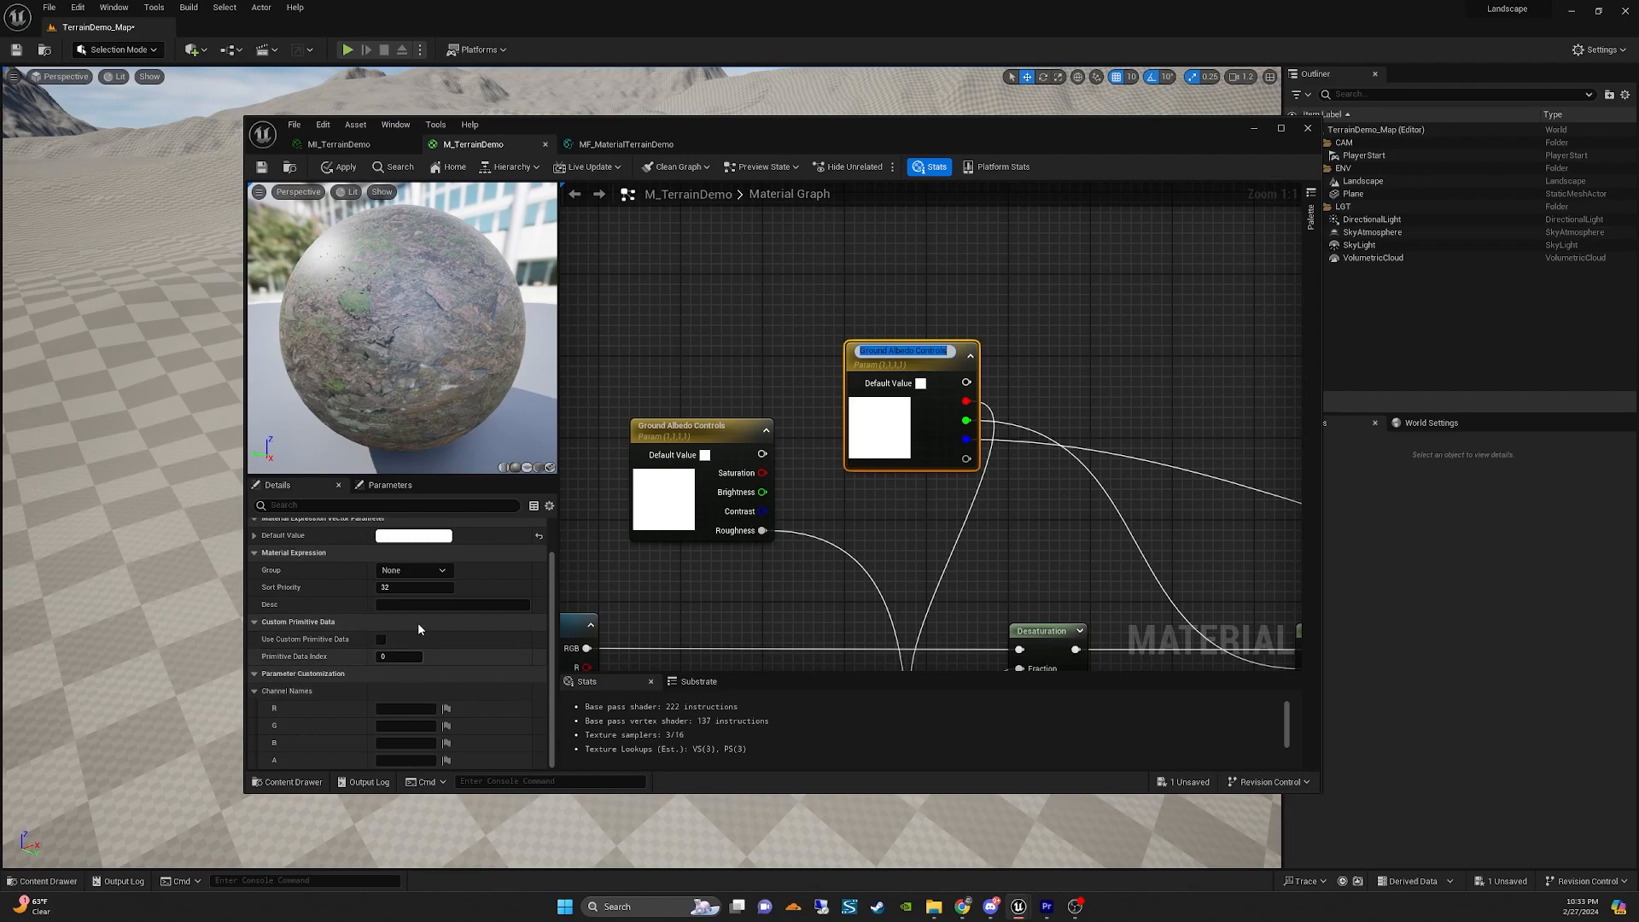
key(Return)
click(439, 570)
click(408, 583)
Name the new Ground Albedo Controls node's R, G, B and A channels Saturation, Brightness, Contrast and N/A.
click(702, 430)
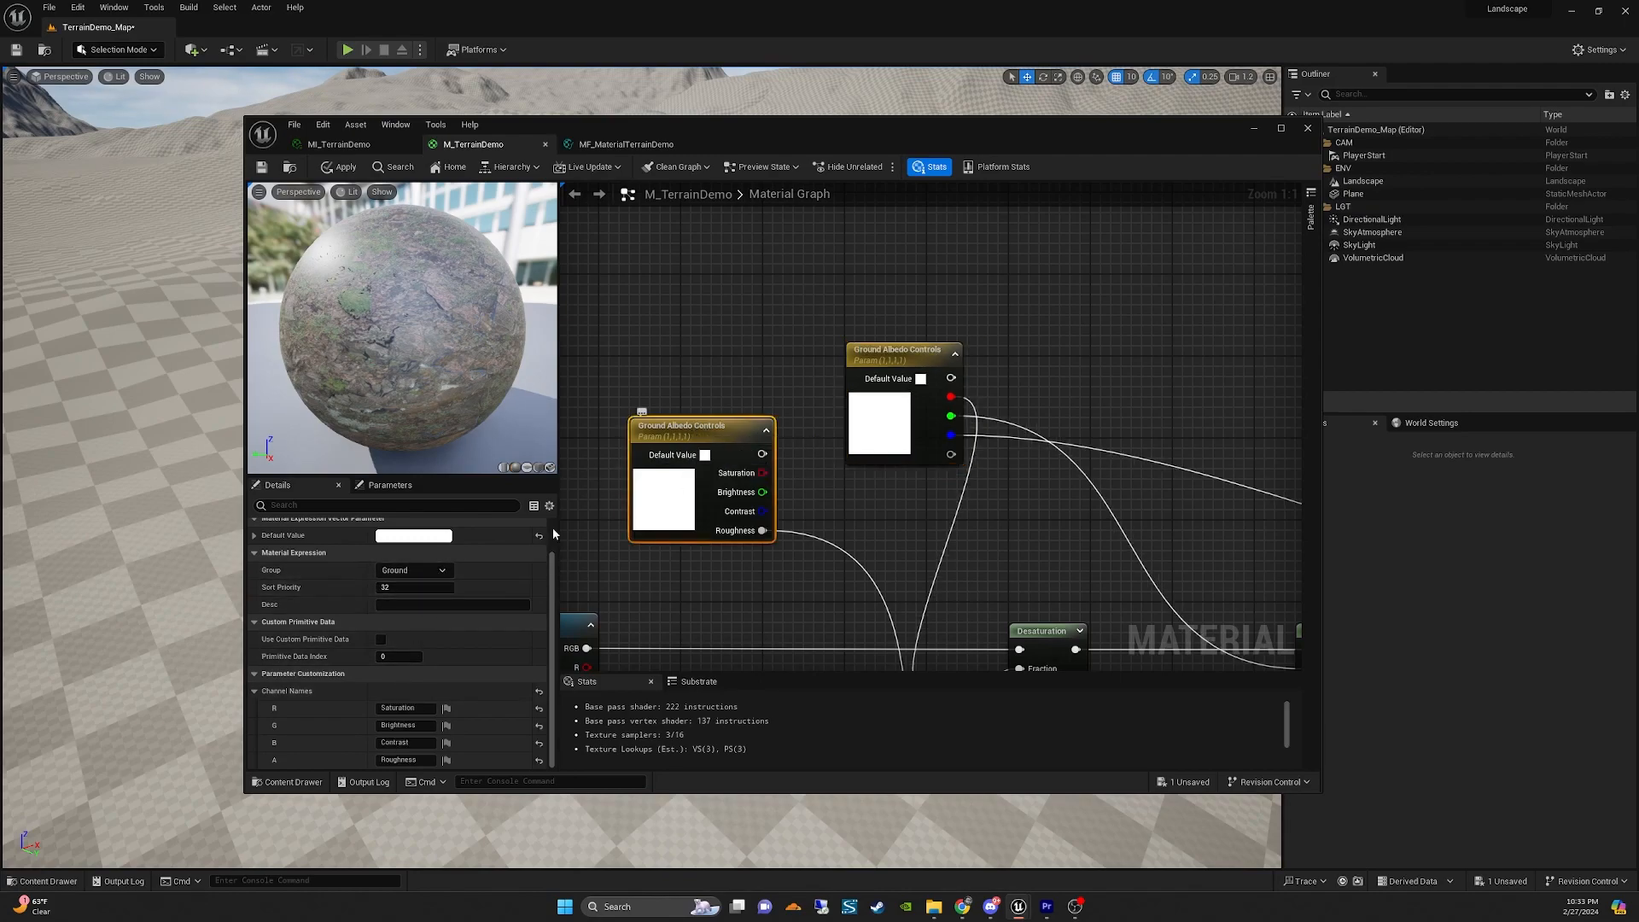
click(894, 357)
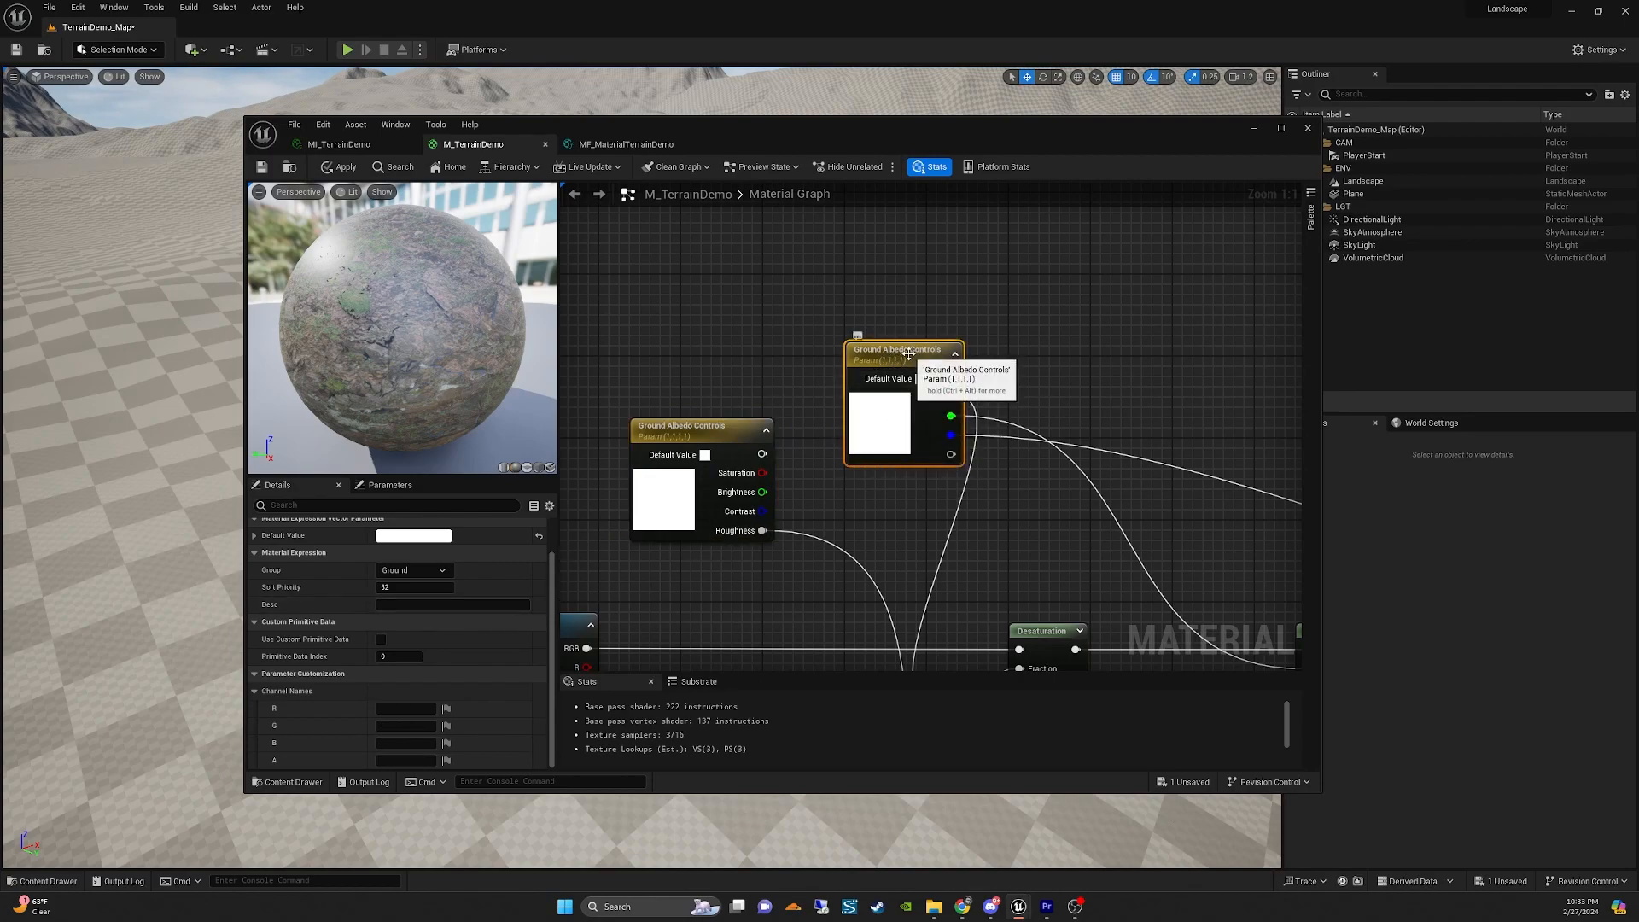
drag(901, 350, 911, 345)
click(422, 706)
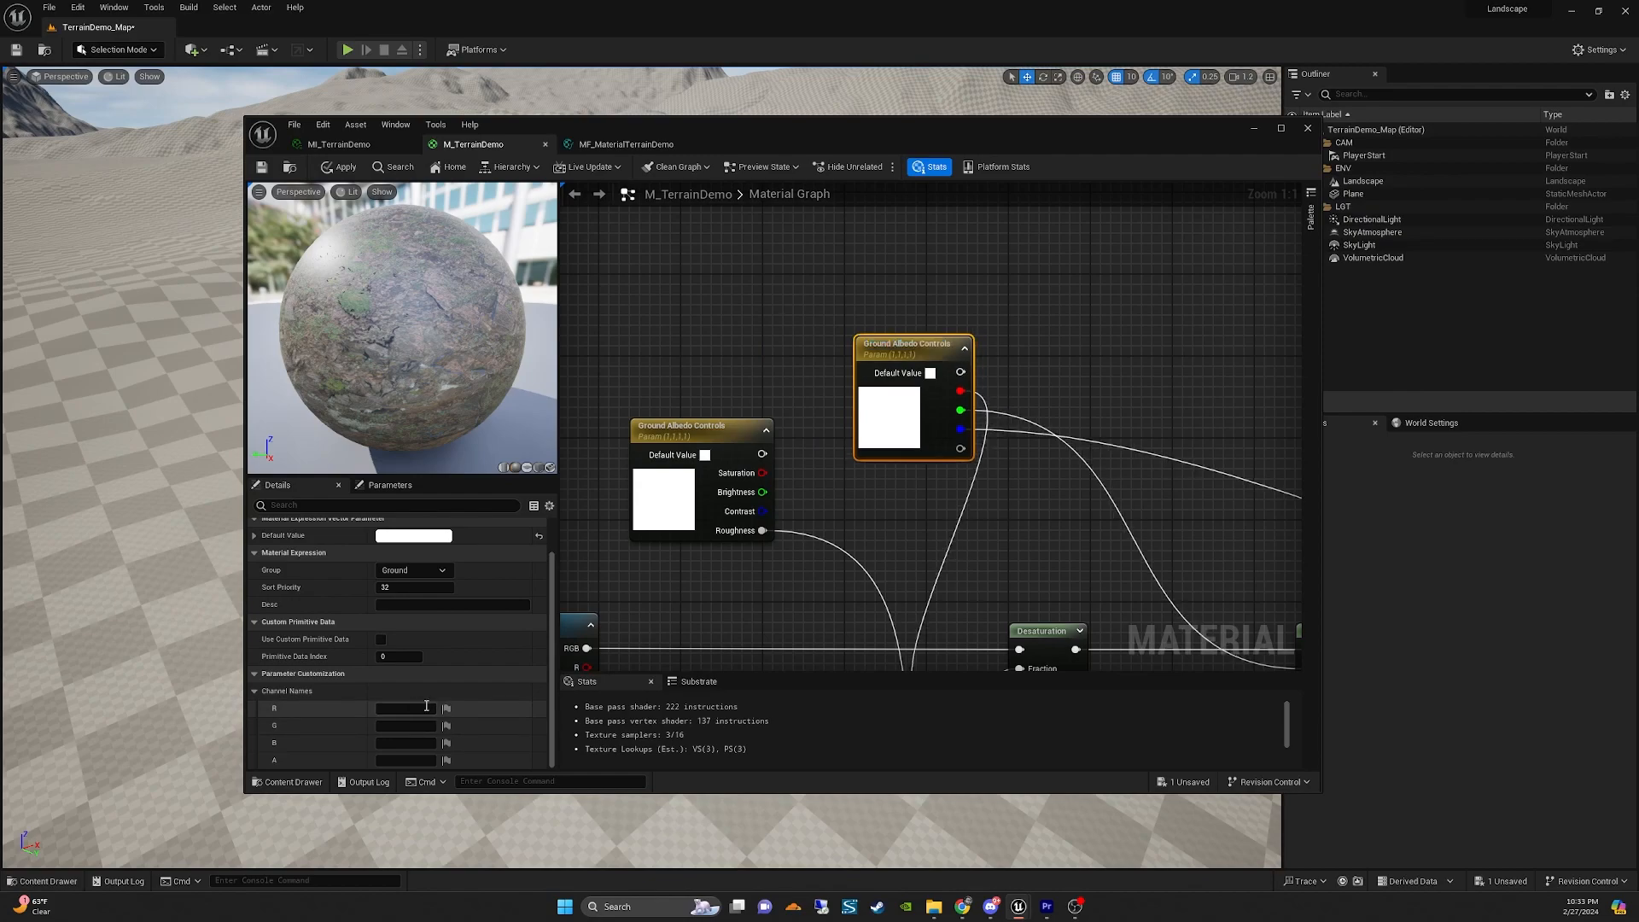
click(409, 707)
key(Return)
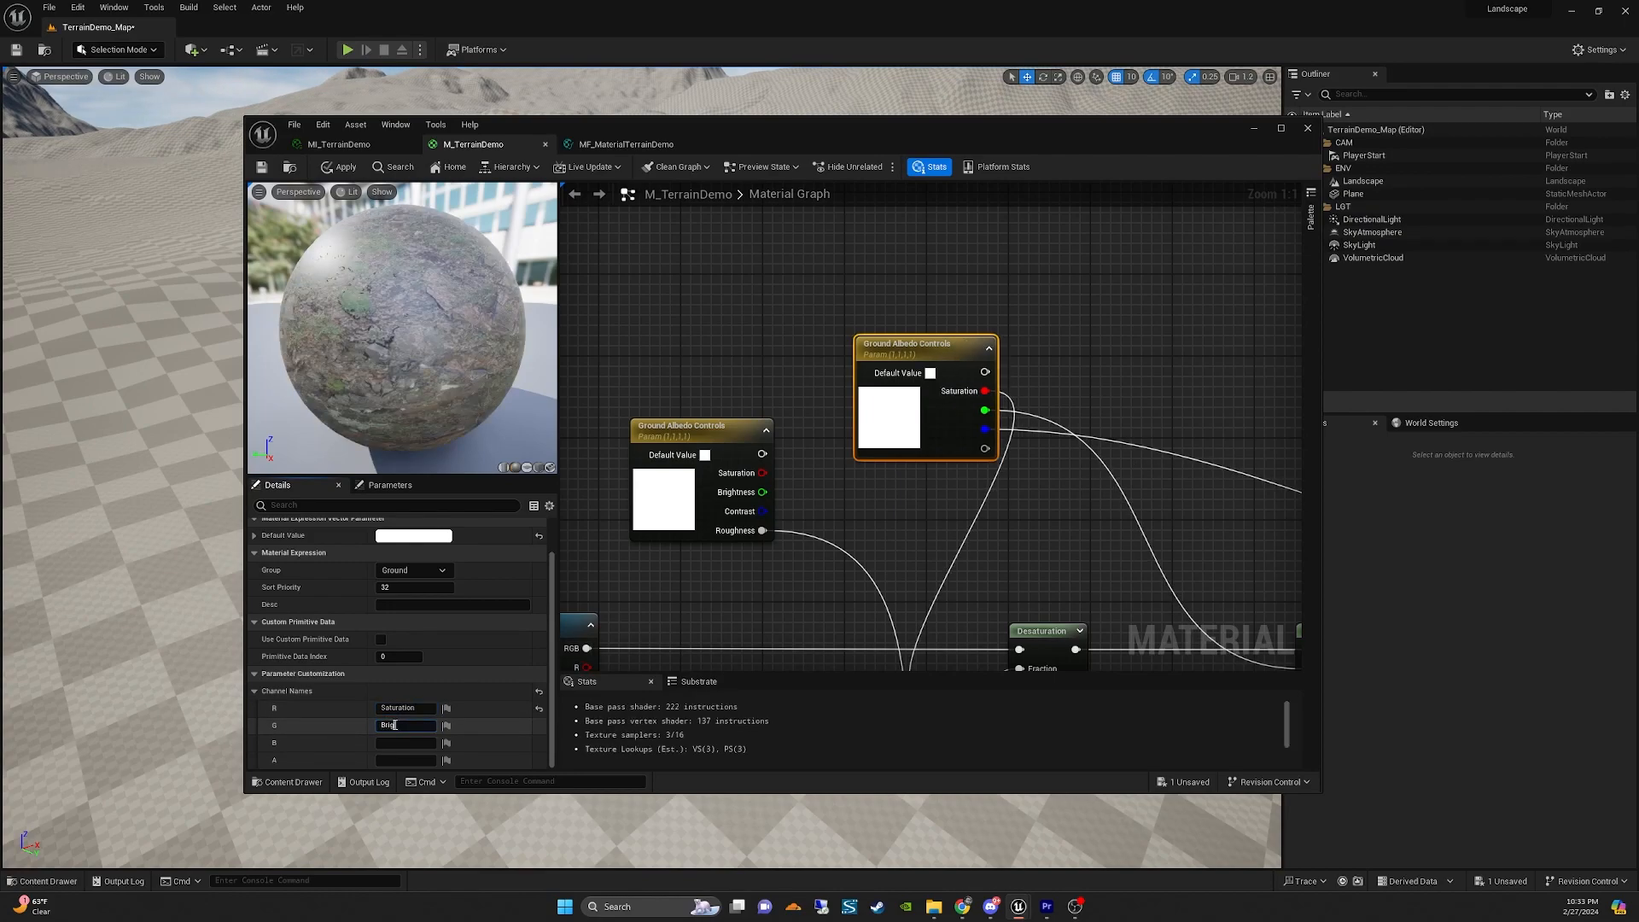
key(Return)
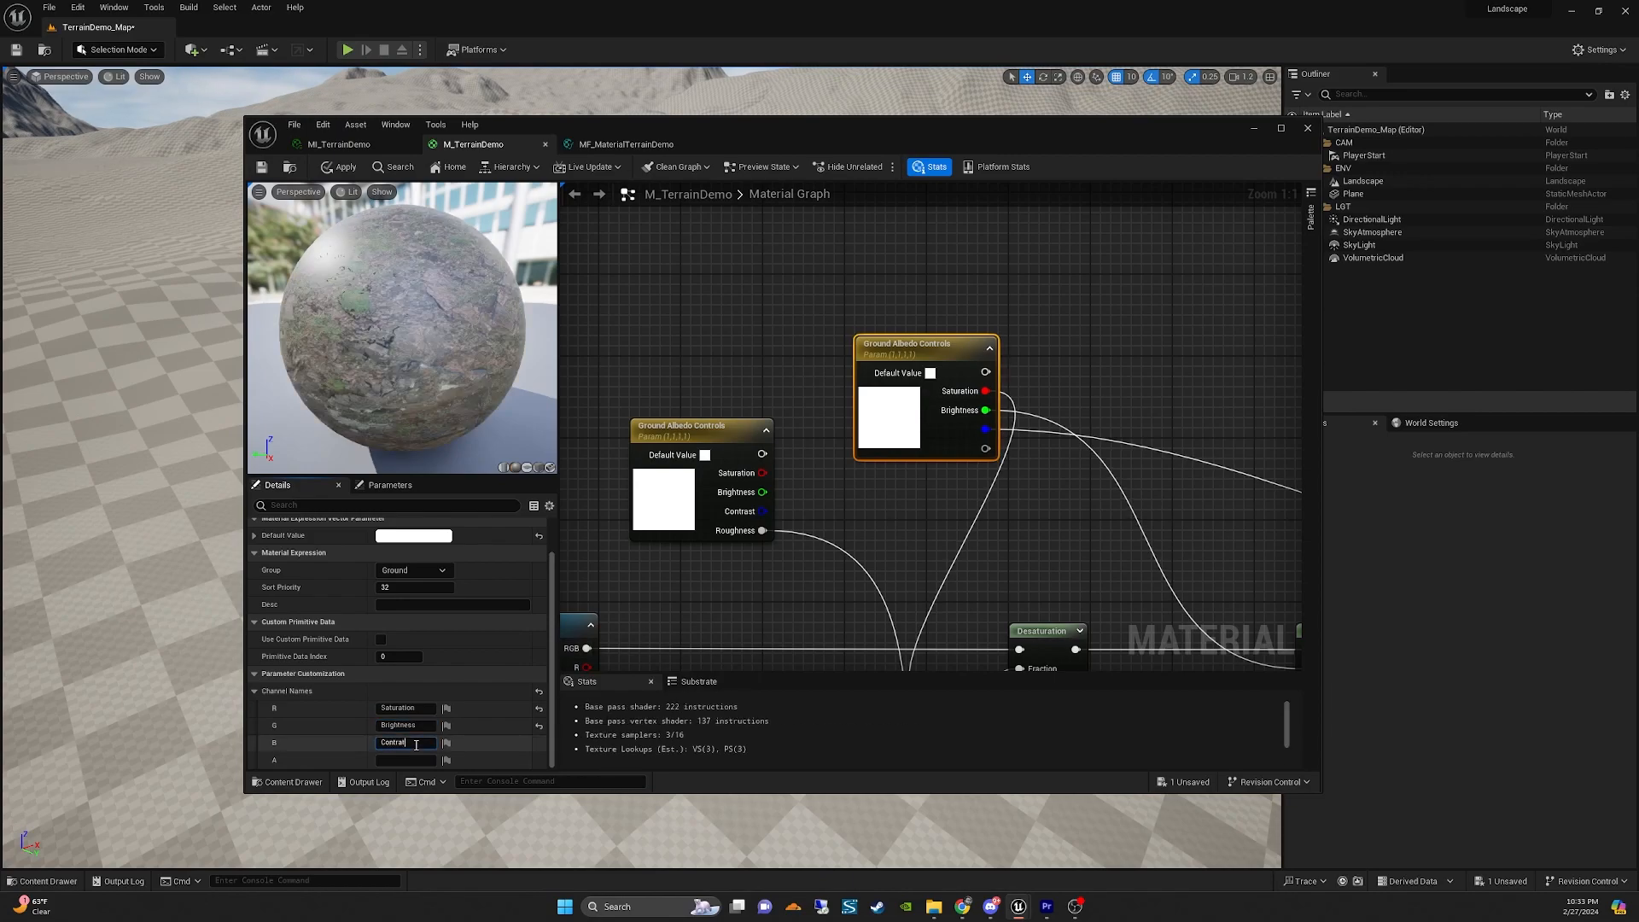
key(Return)
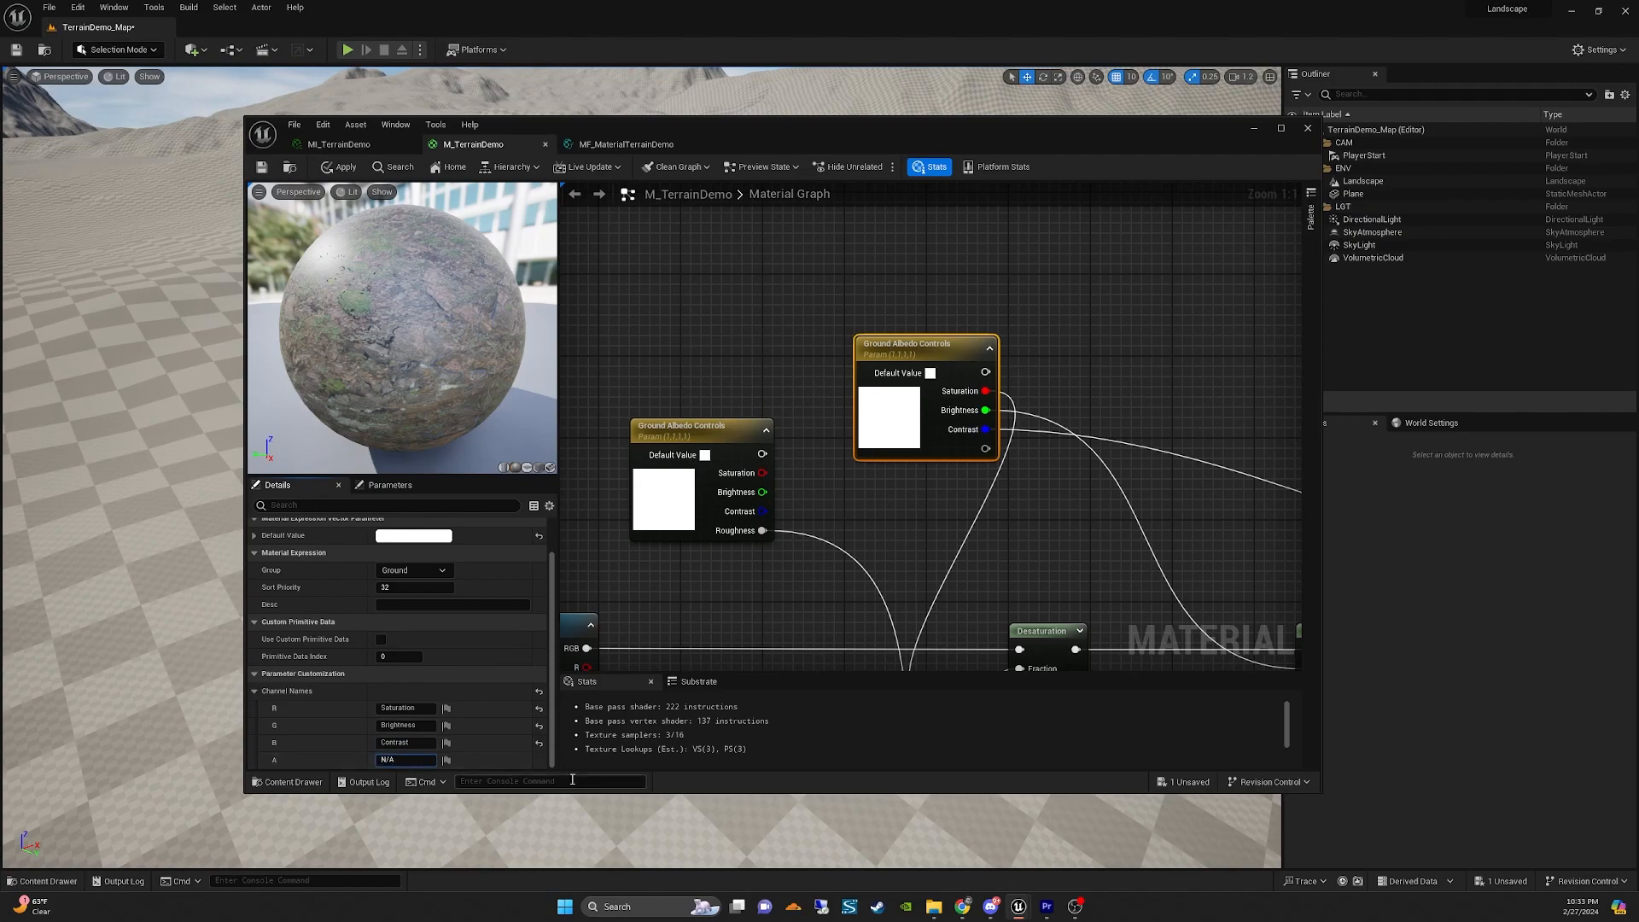
key(Return)
click(781, 375)
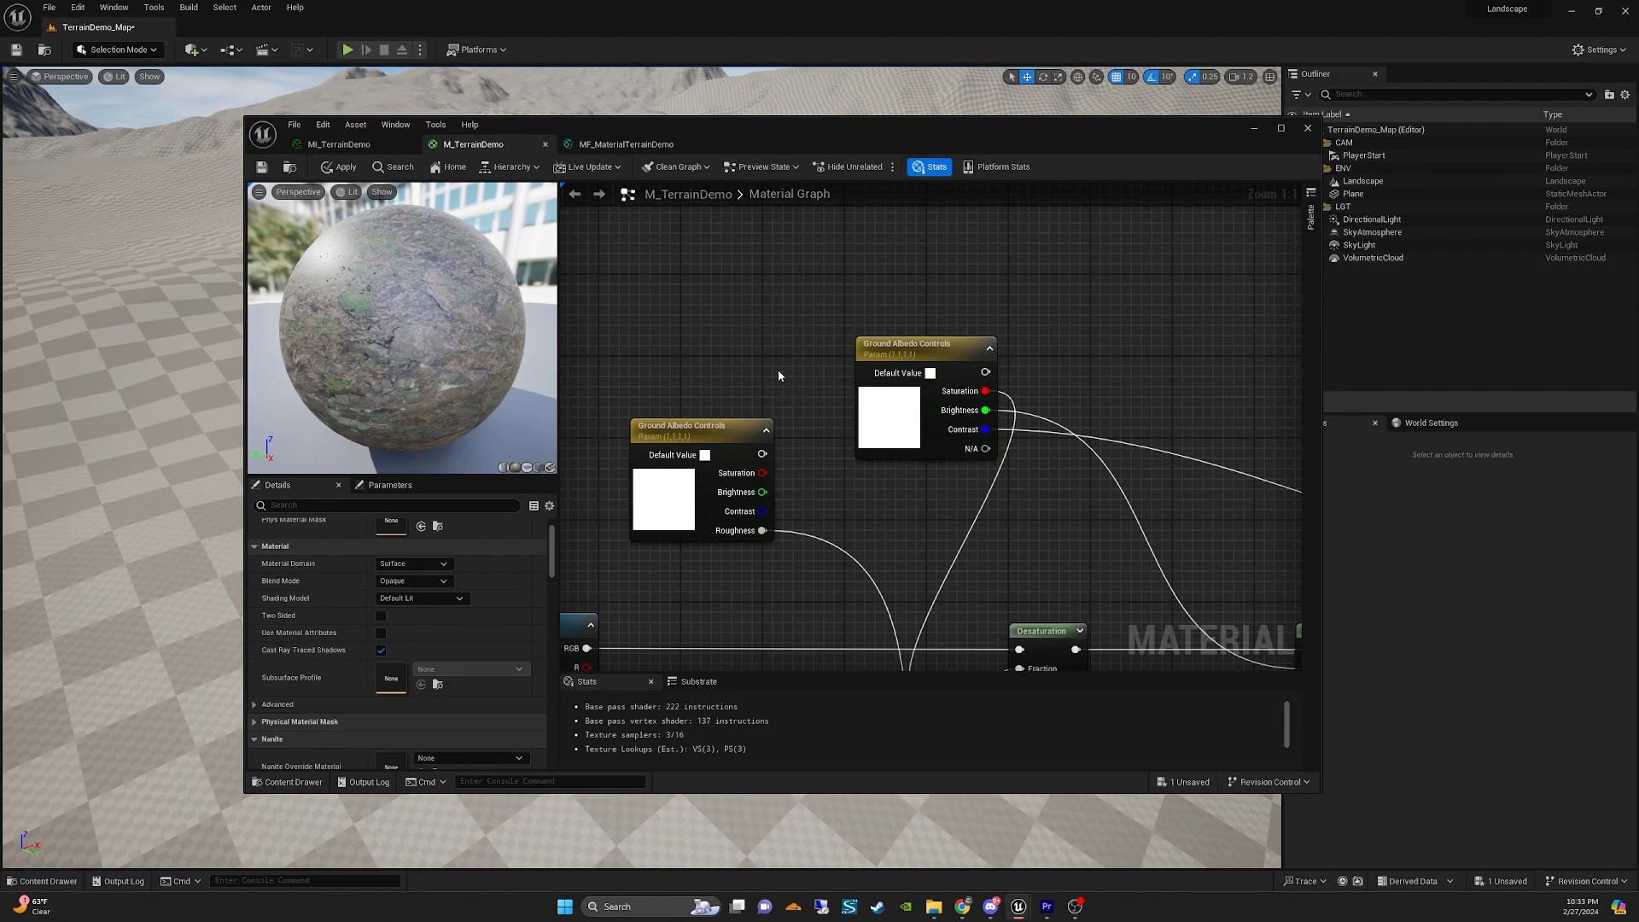
Rearrange the graph with the old controls node beside the roughness Multiply and the new Ground Albedo Controls node above the Ground Albedo texture.
scroll(823, 405, down, 3)
right_drag(775, 369, 760, 296)
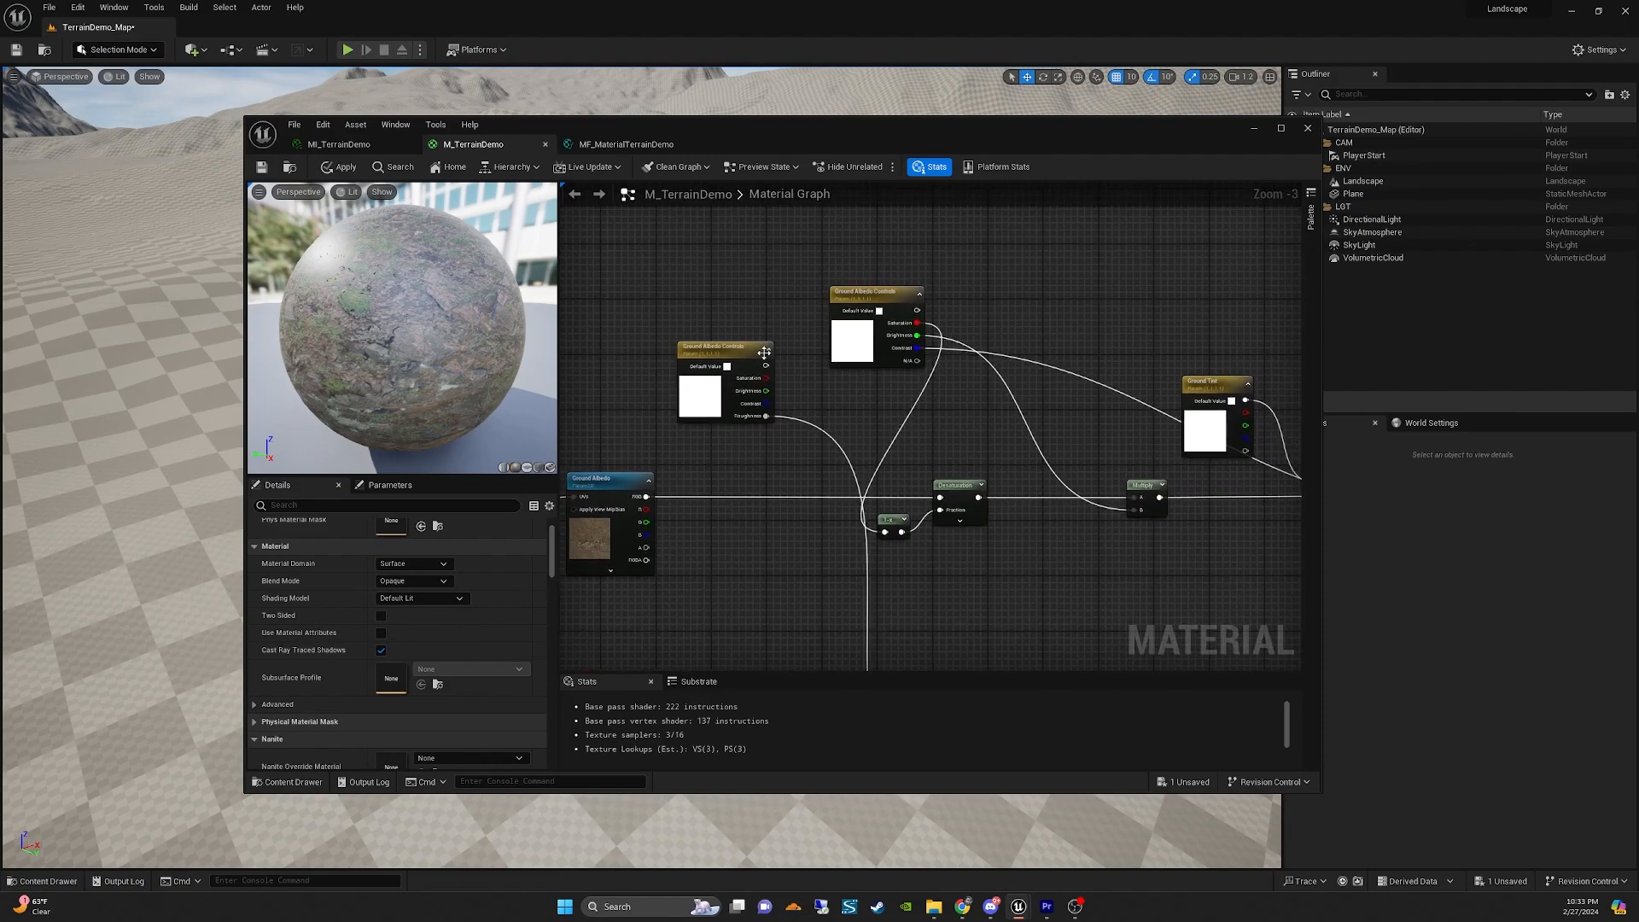
drag(736, 348, 762, 562)
drag(870, 290, 715, 351)
right_drag(911, 606, 889, 290)
scroll(889, 290, down, 4)
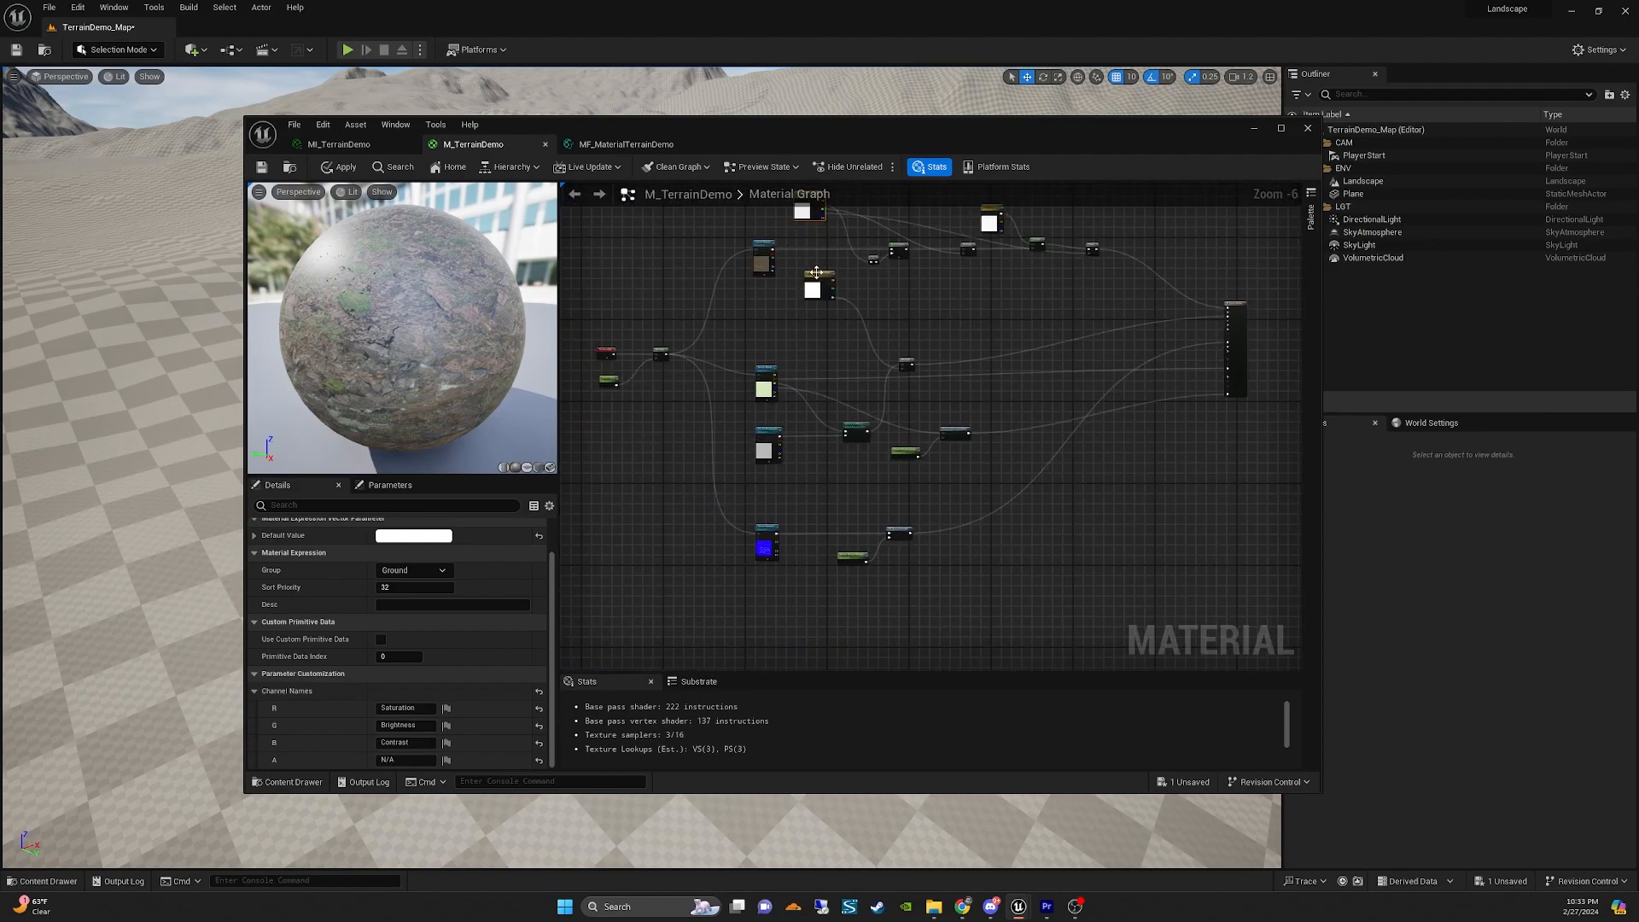
scroll(910, 373, up, 4)
scroll(910, 373, up, 2)
drag(913, 364, 964, 309)
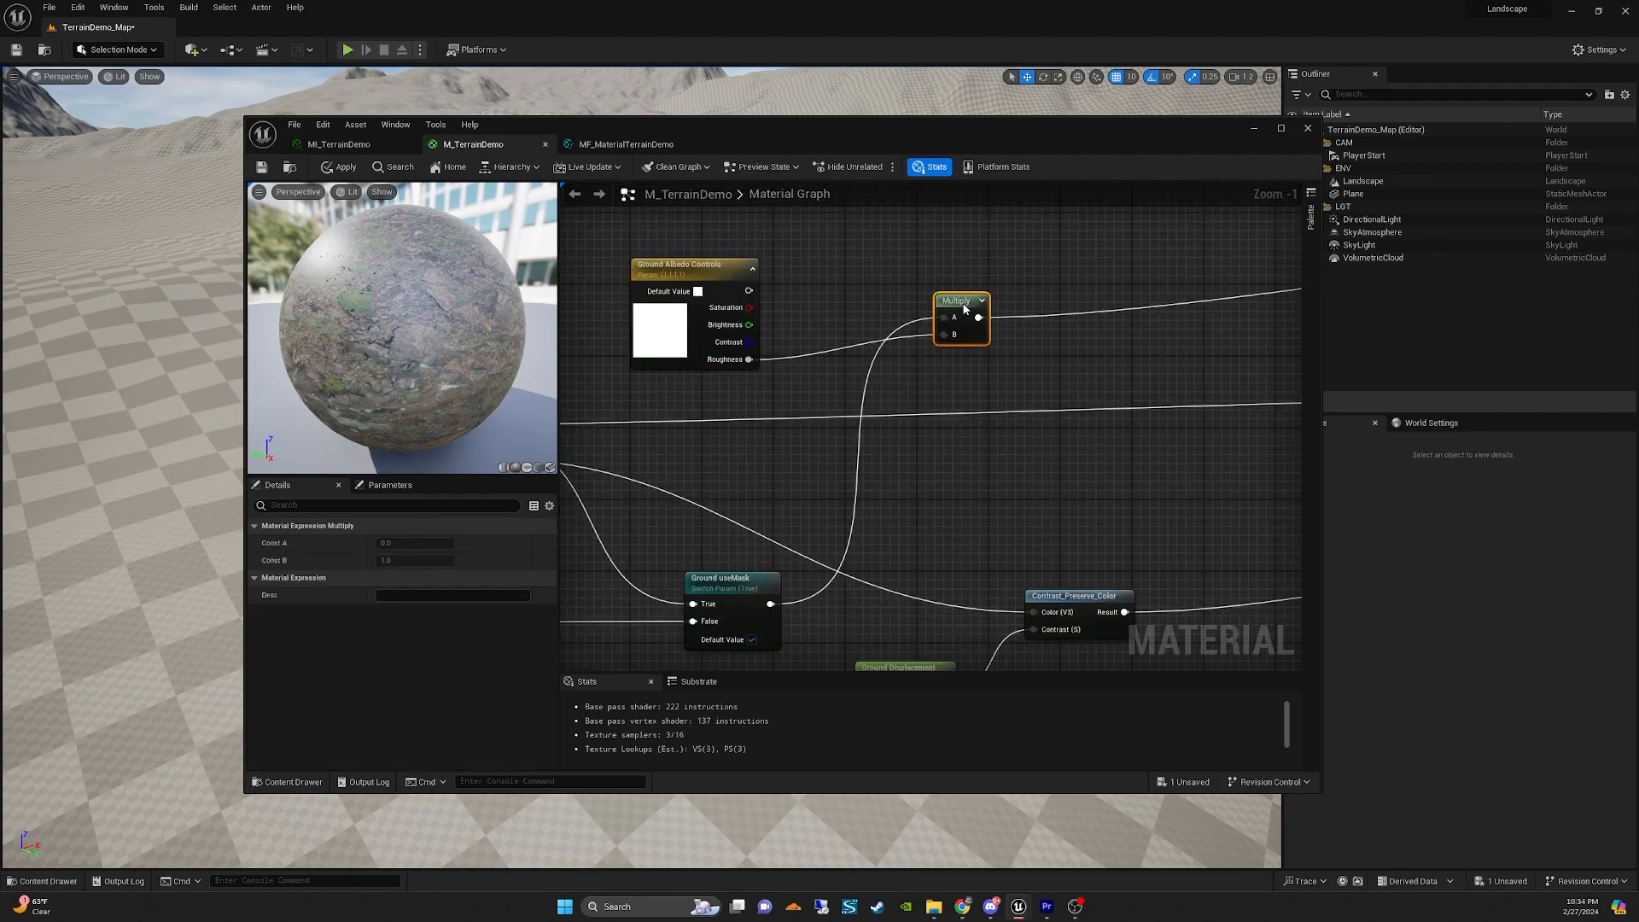
Add a scalar constant of 1, connect it to the roughness Multiply's B input, and delete the old Ground Albedo Controls node.
right_drag(812, 243, 836, 189)
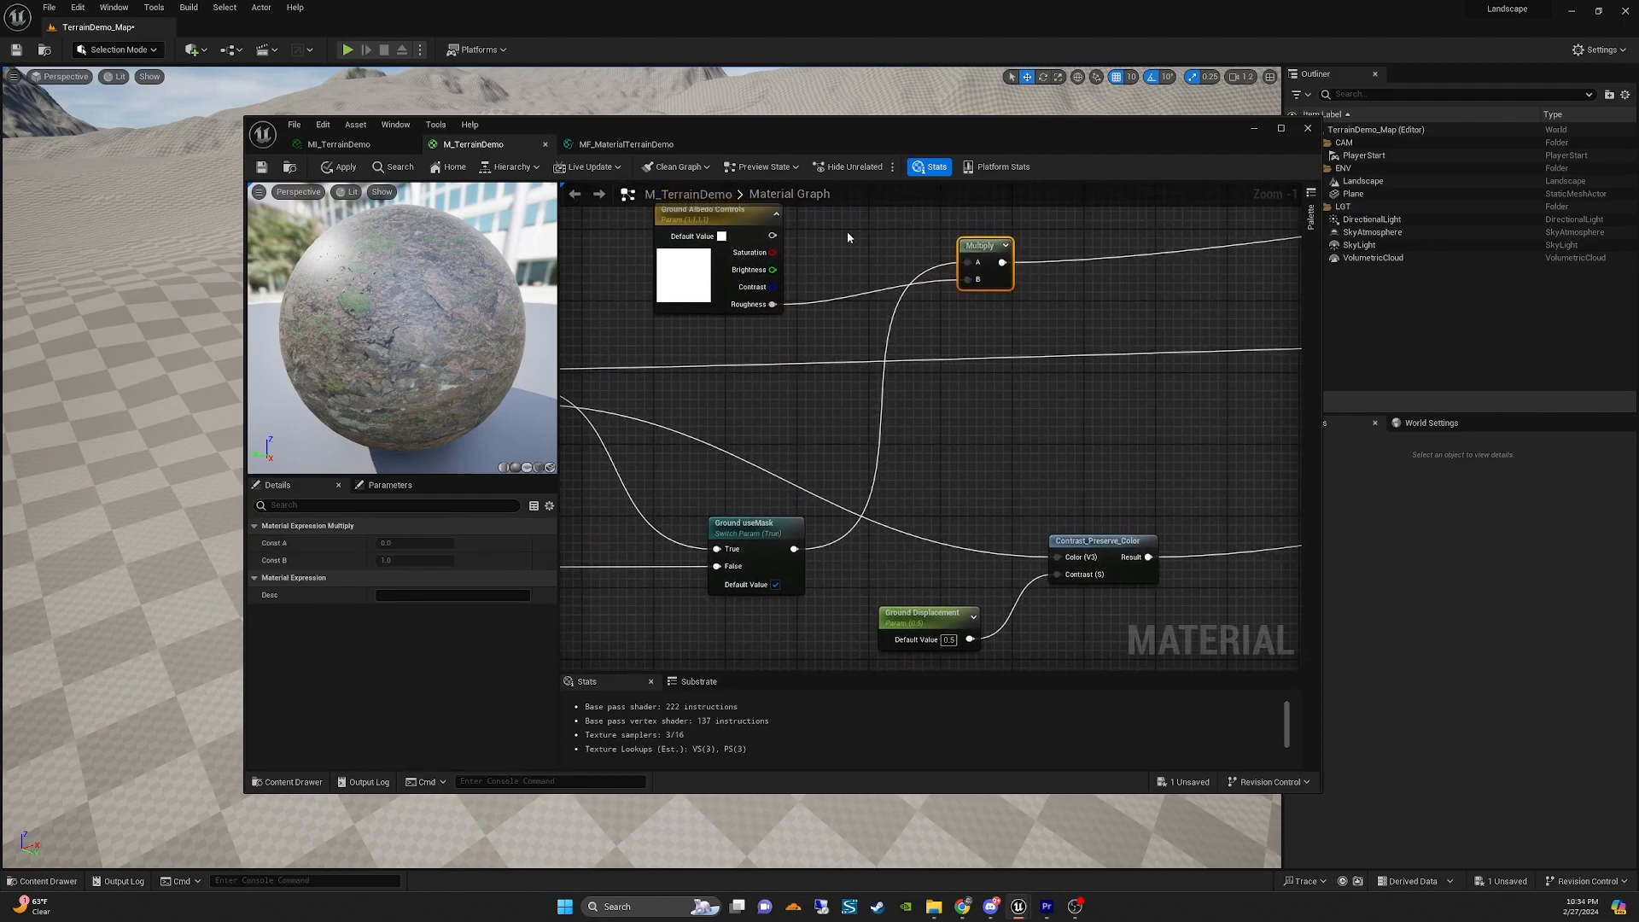
right_drag(841, 294, 855, 459)
scroll(864, 397, up, 1)
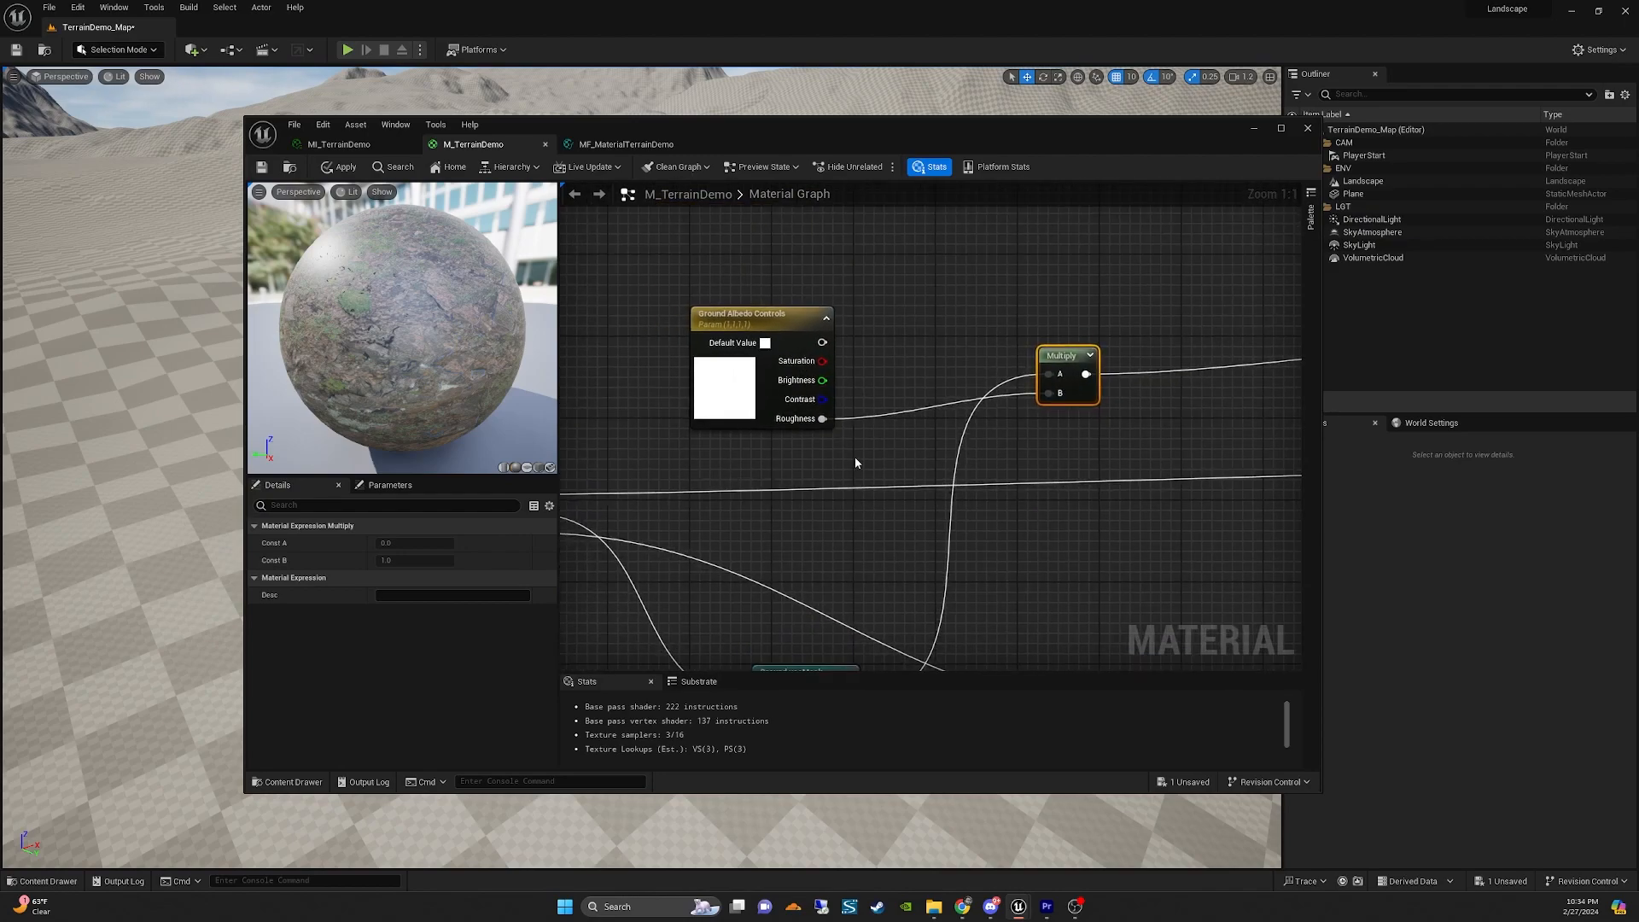
click(858, 460)
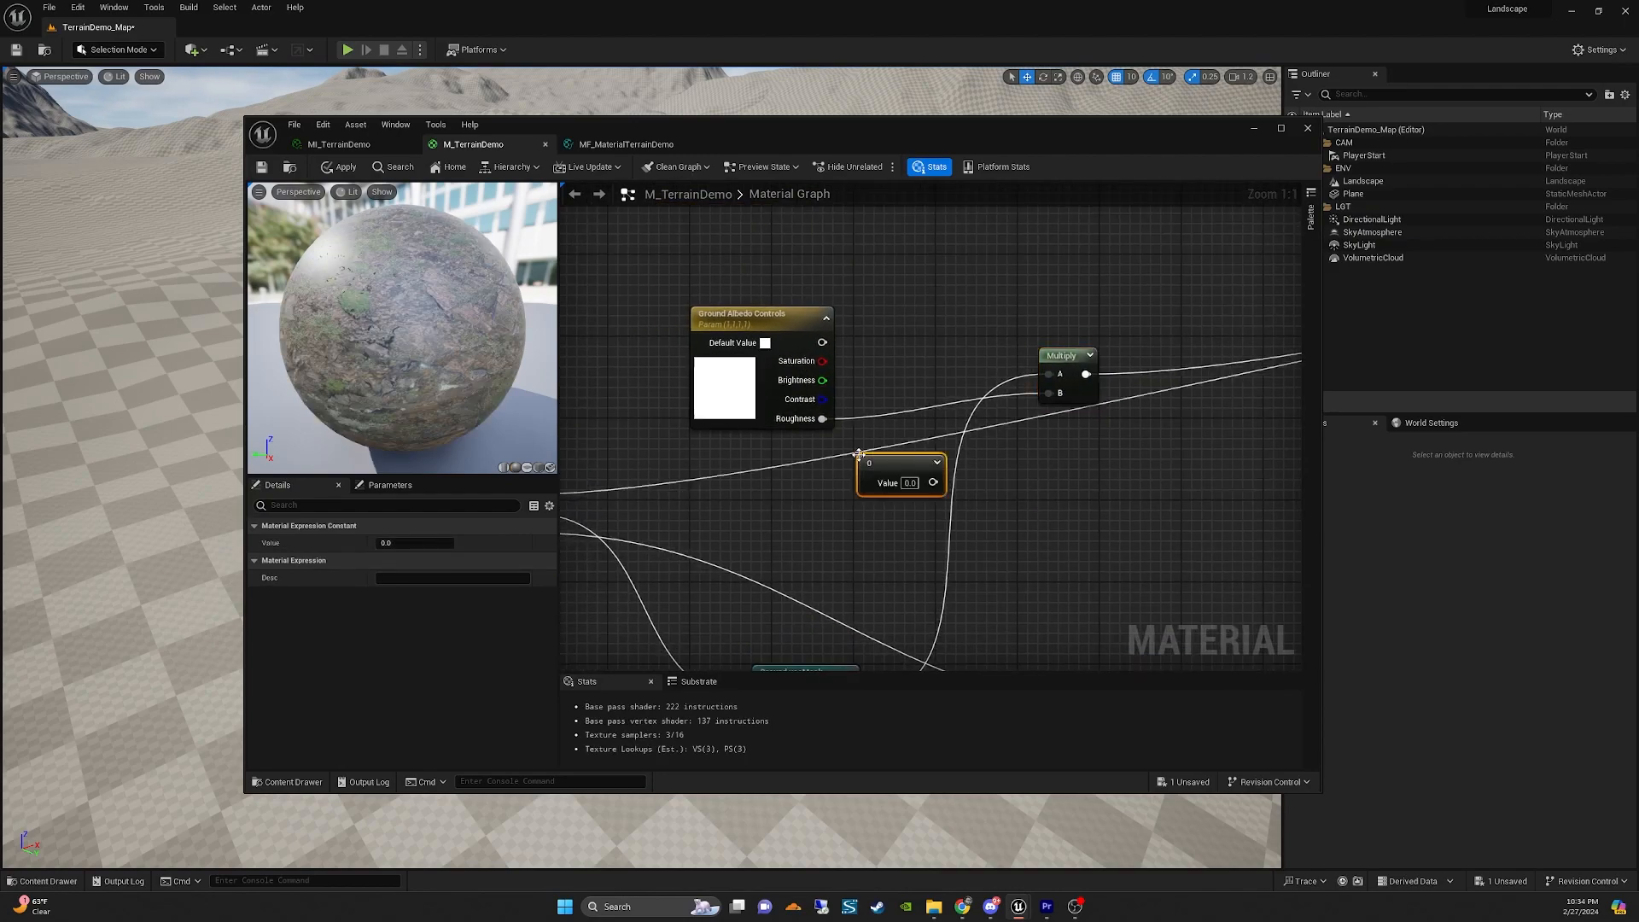
right_drag(921, 314, 833, 365)
text(1)
key(Return)
drag(844, 533, 960, 444)
click(735, 359)
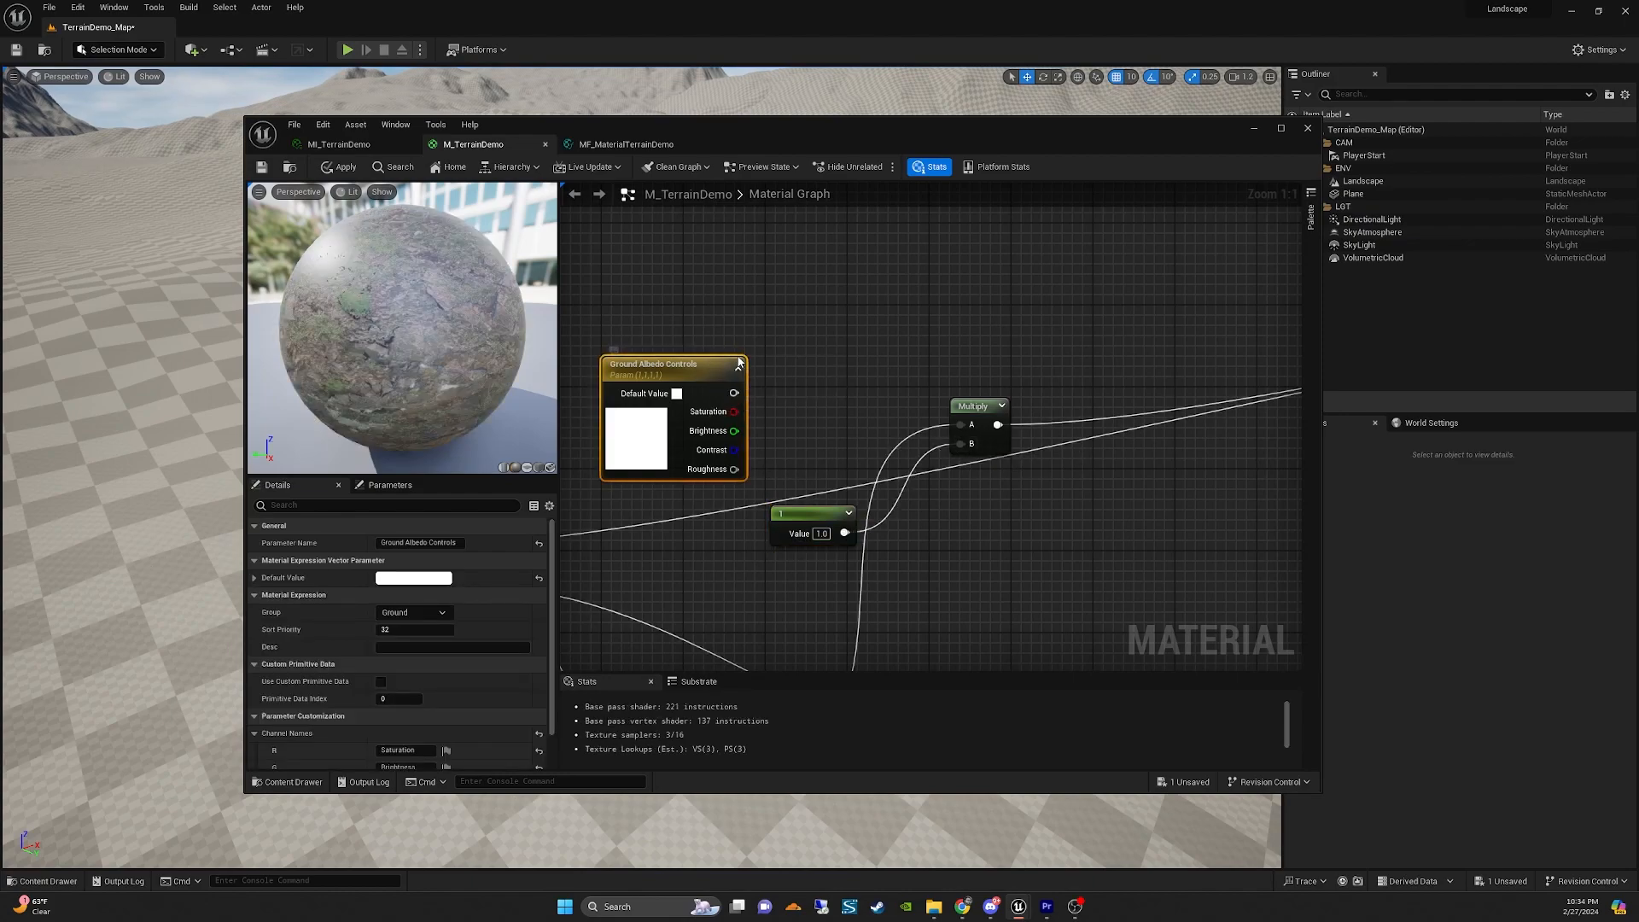
key(Delete)
Convert the constant feeding the roughness Multiply to a parameter named Ground Roughness Strength.
drag(819, 510, 762, 496)
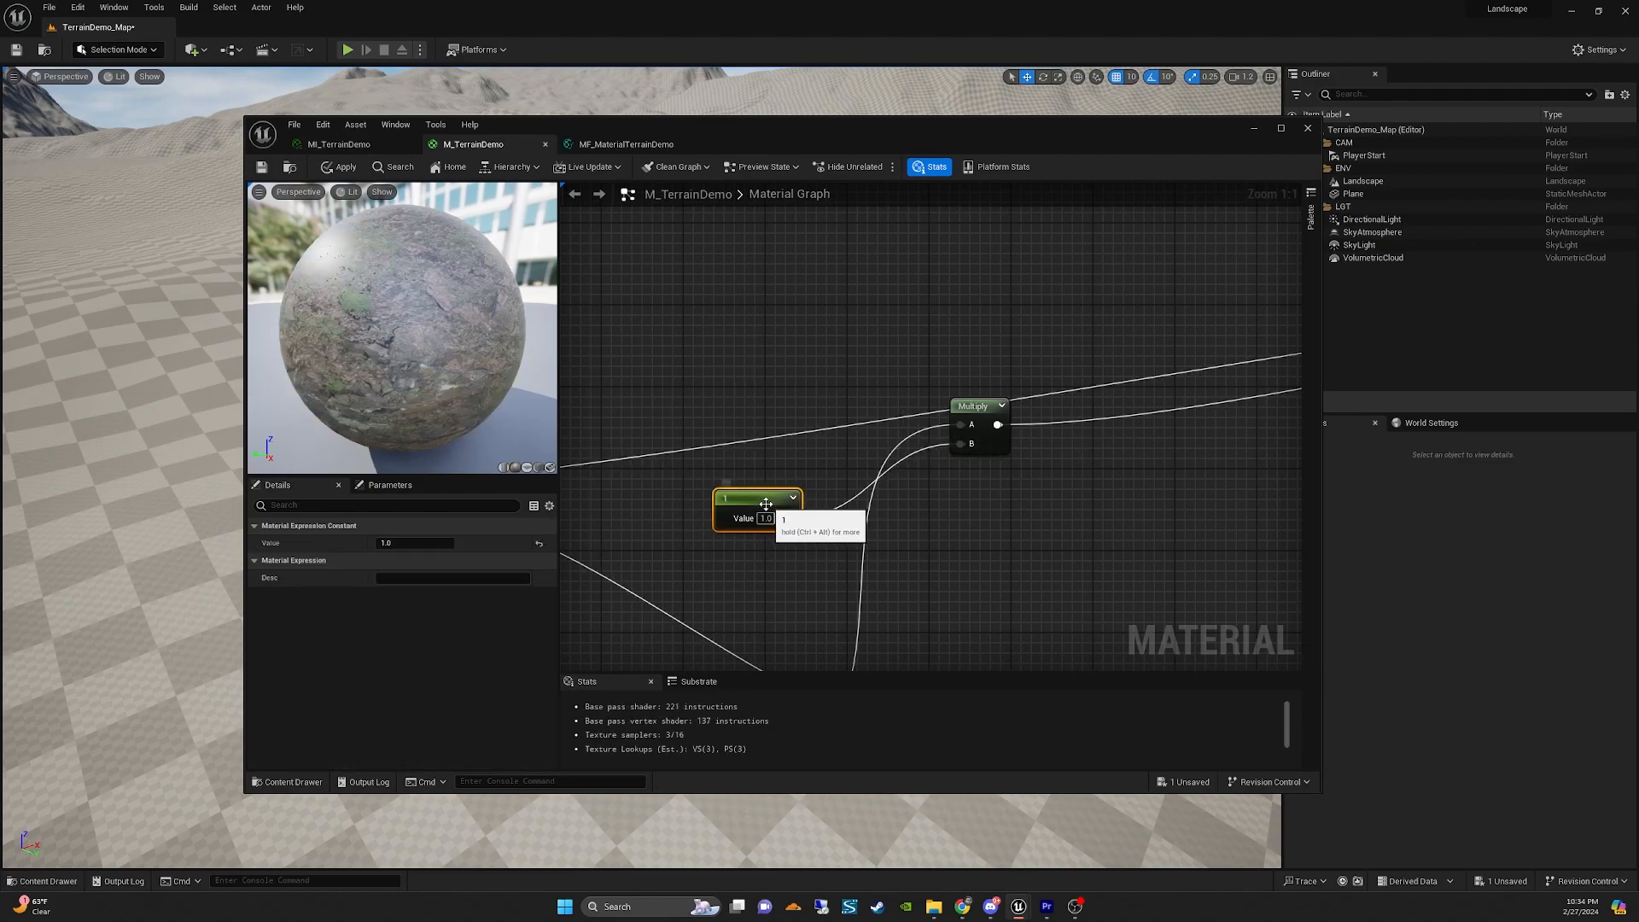
right_click(741, 499)
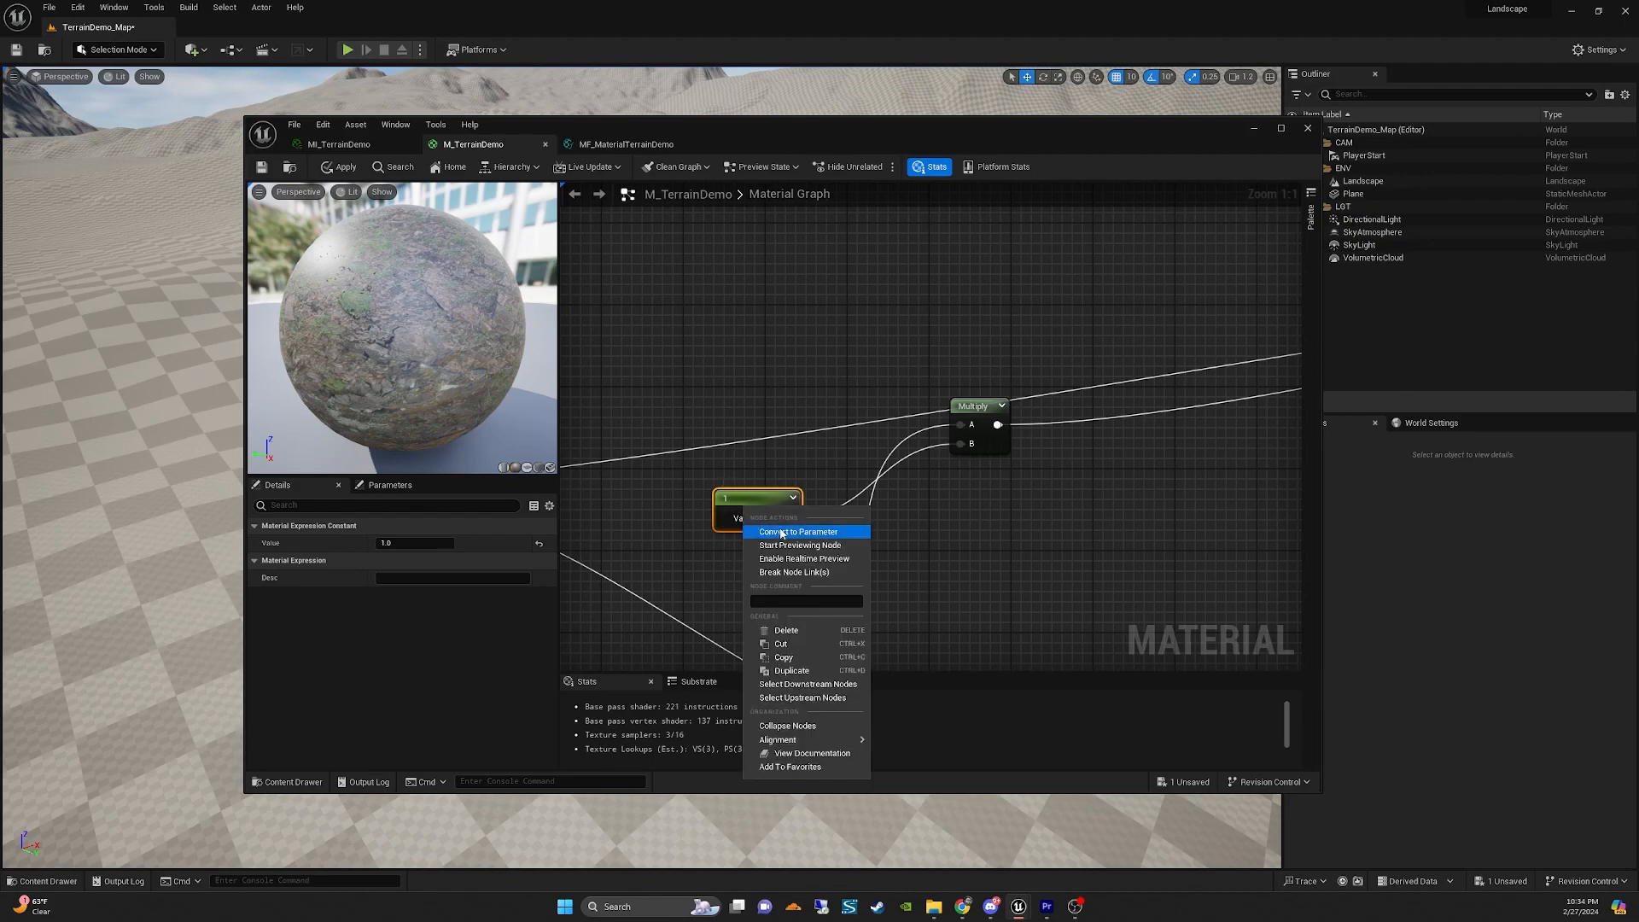
click(773, 532)
click(443, 542)
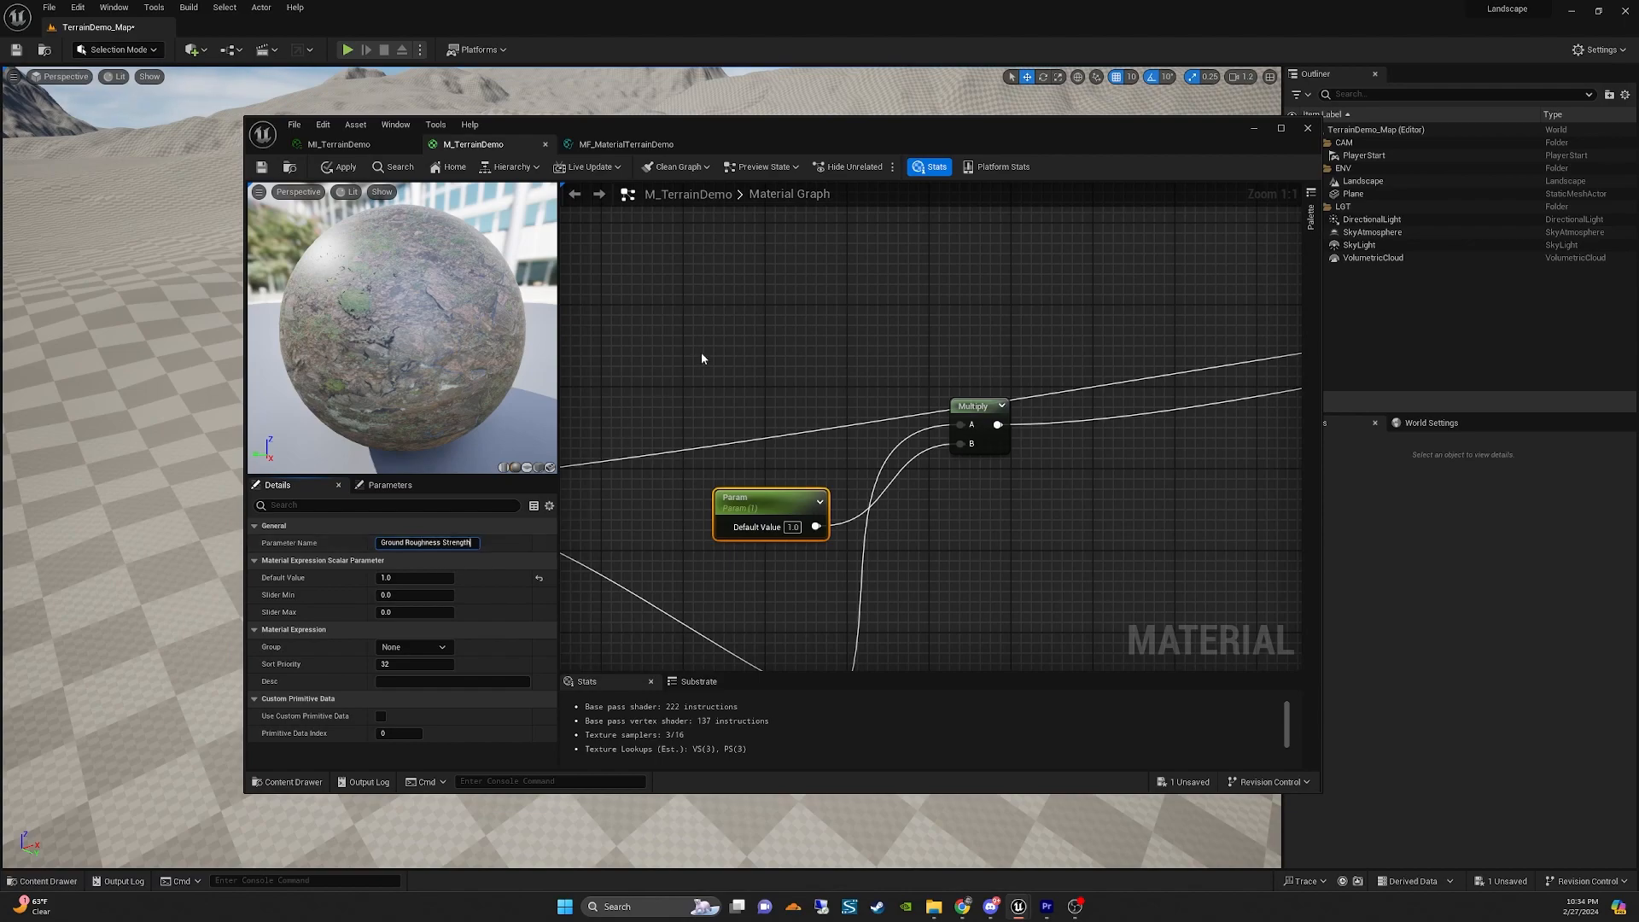
click(775, 334)
Reposition the roughness Multiply and Ground Roughness Strength nodes above the Ground useMask switch and save the material.
scroll(962, 425, down, 1)
scroll(963, 424, down, 1)
right_drag(1019, 520, 901, 473)
drag(848, 362, 995, 461)
drag(724, 444, 801, 505)
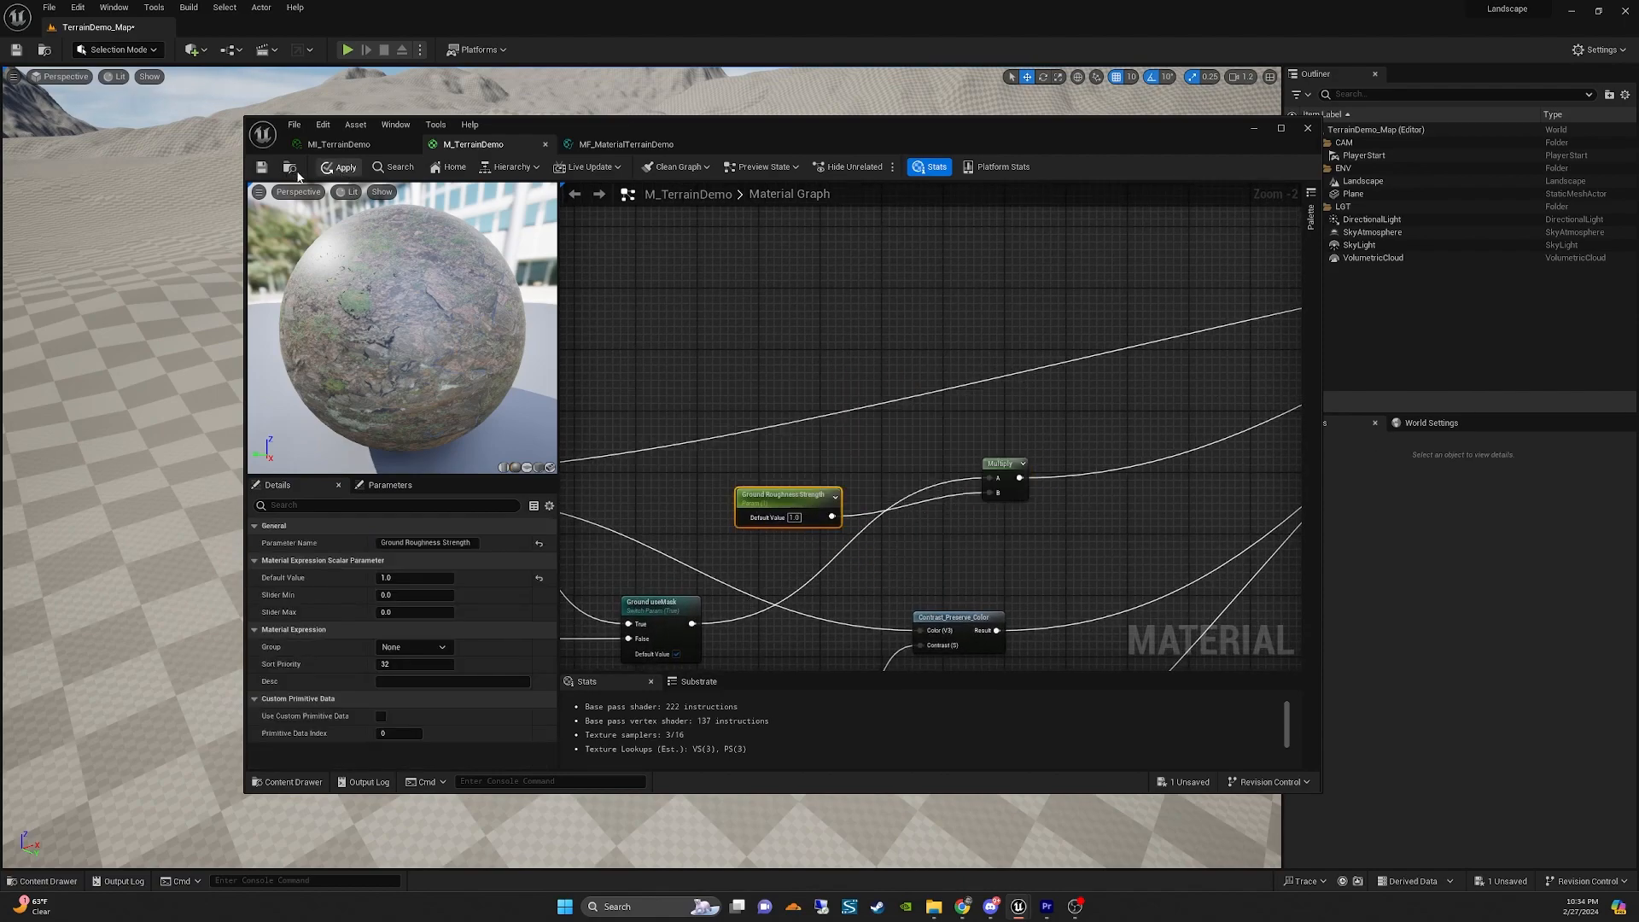
click(262, 168)
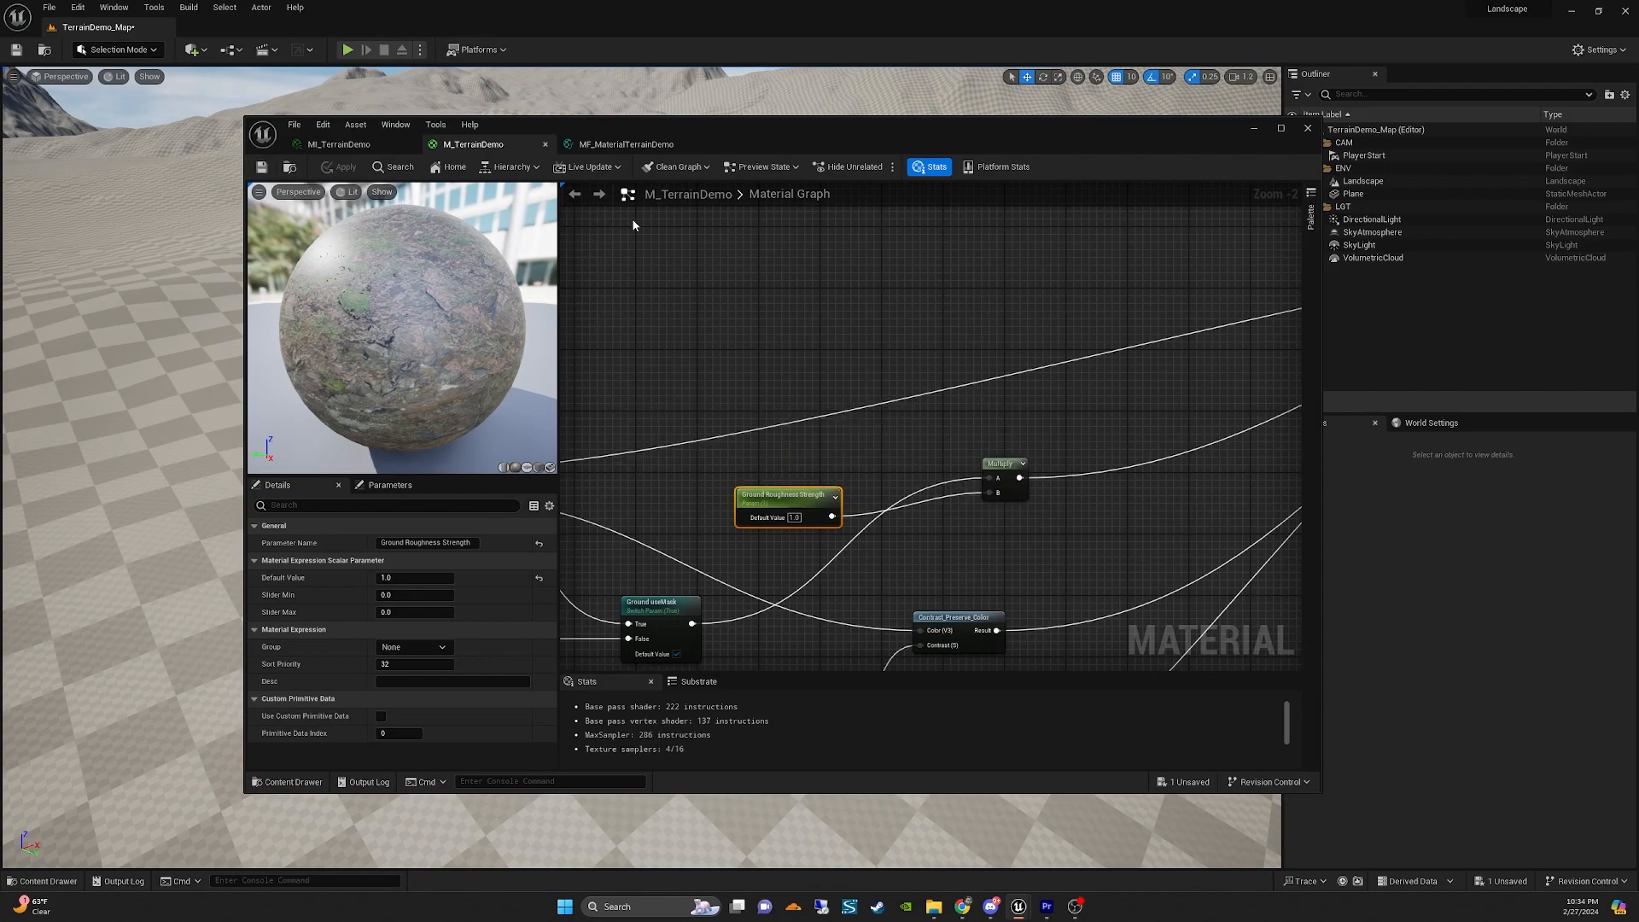
Assign the Ground Roughness Strength parameter to the Ground group, apply the material and review the Ground parameters in MI_TerrainDemo.
click(339, 145)
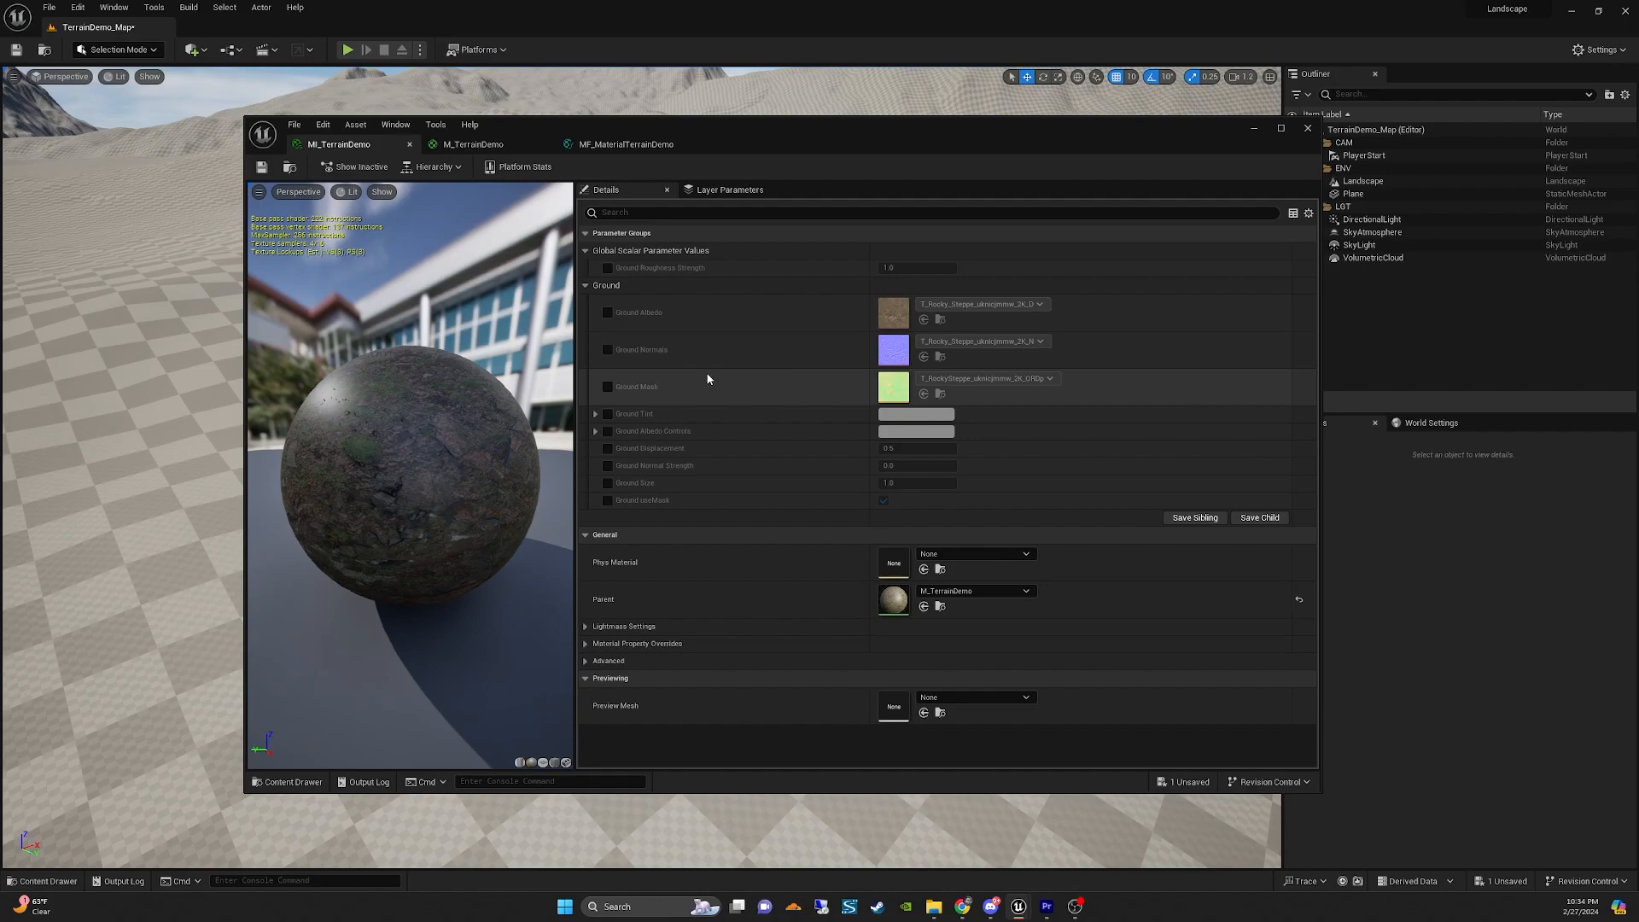
click(601, 287)
click(612, 287)
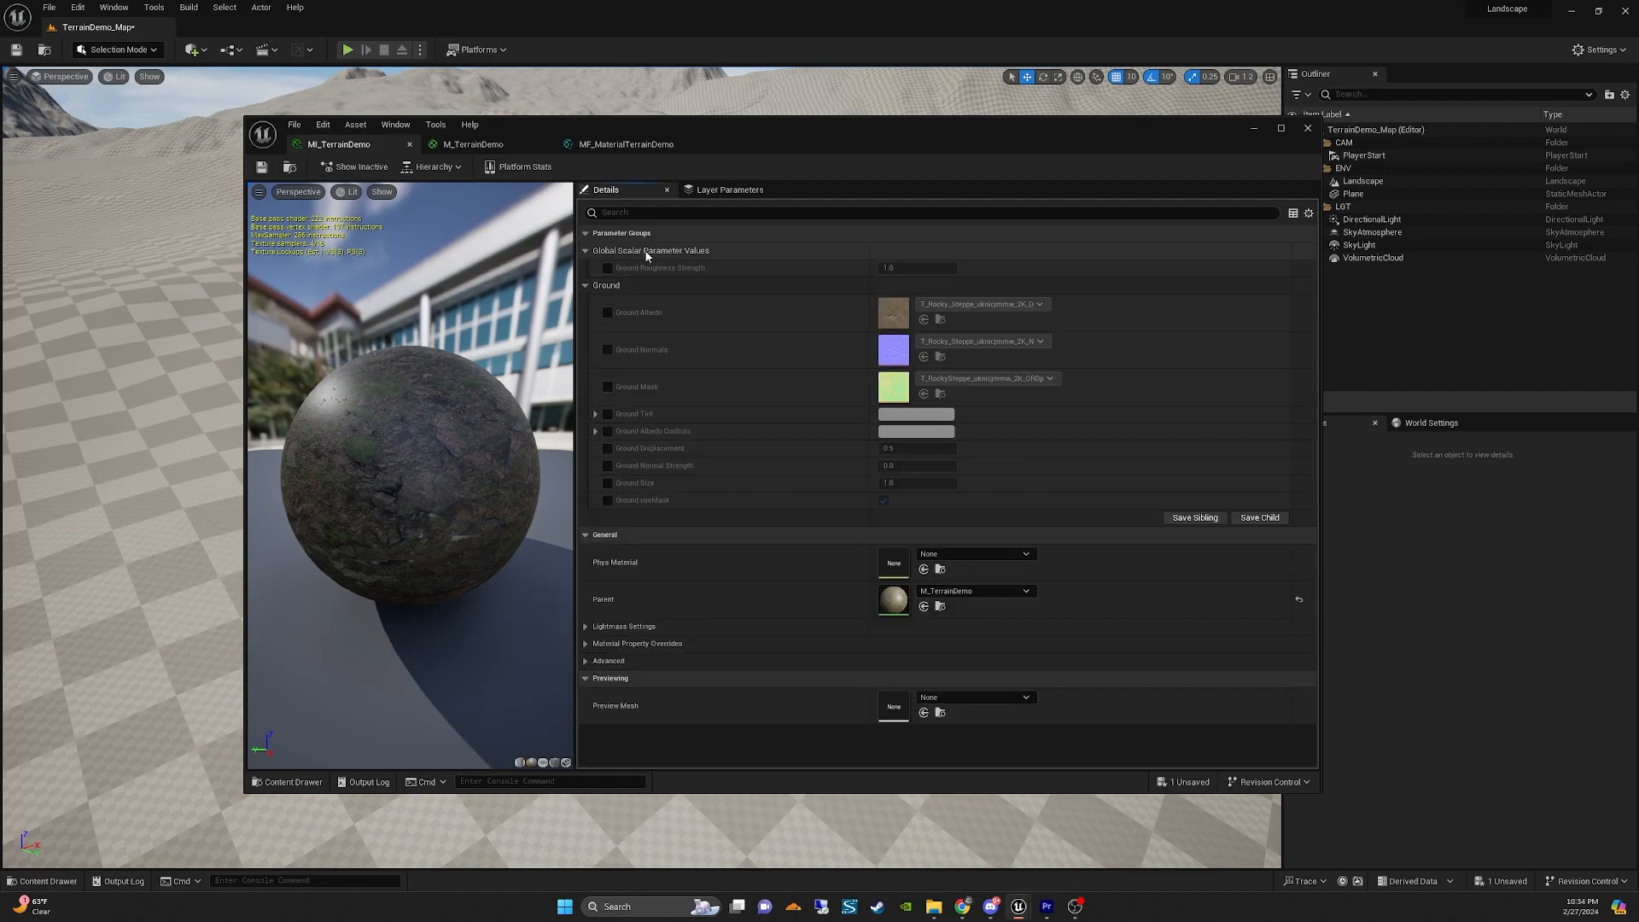
click(495, 146)
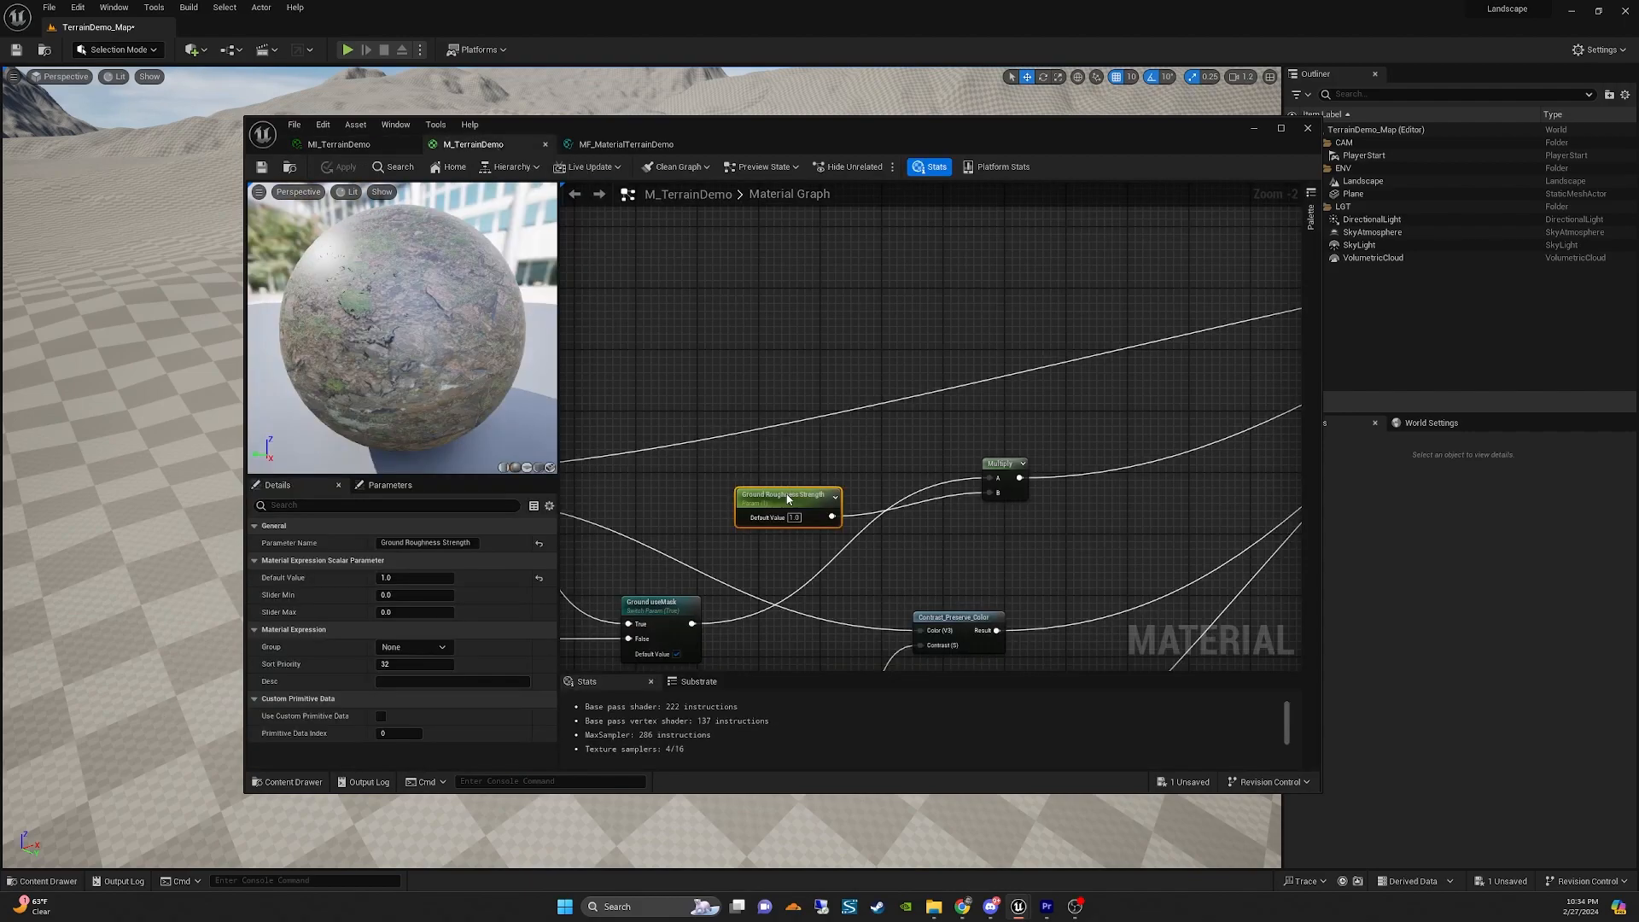
click(408, 658)
click(341, 167)
click(358, 145)
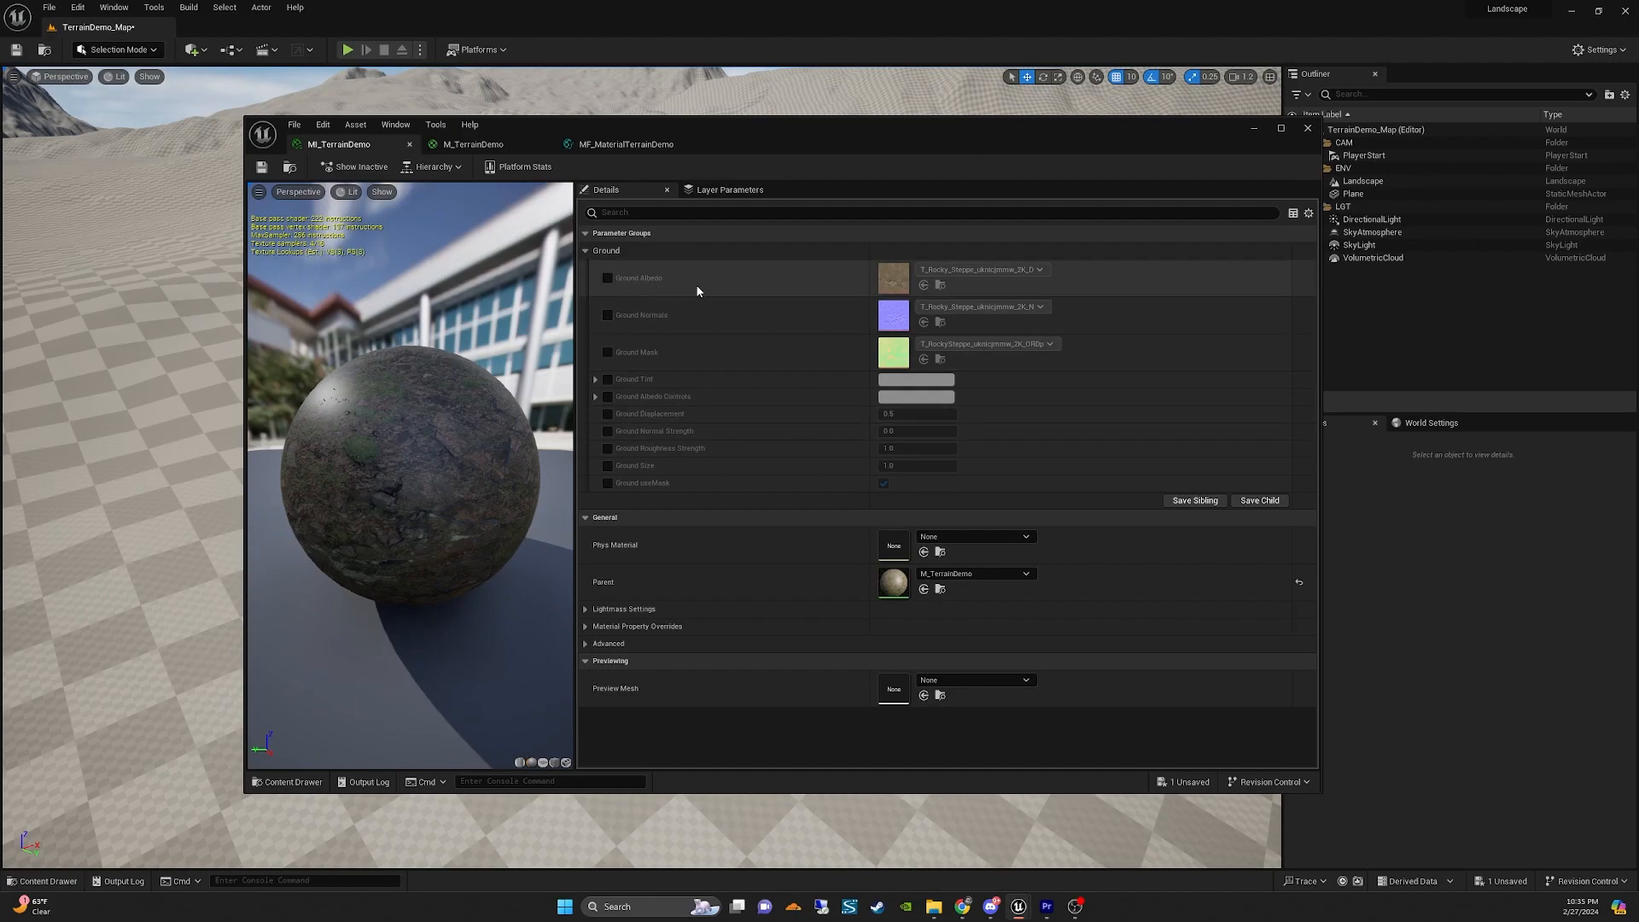
click(595, 397)
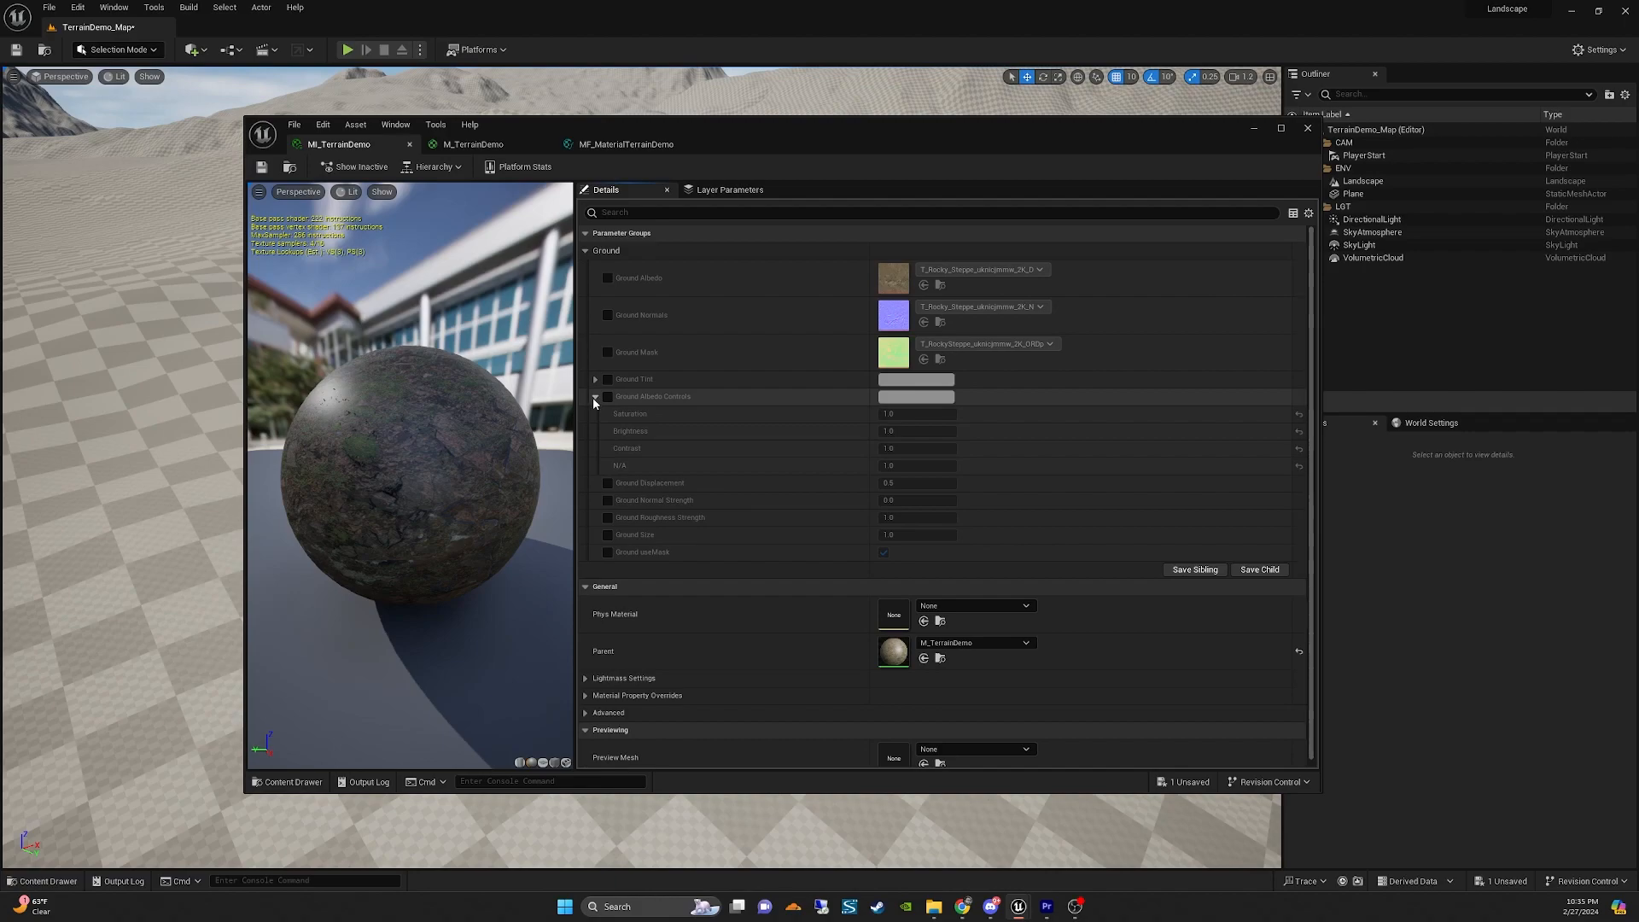
click(595, 396)
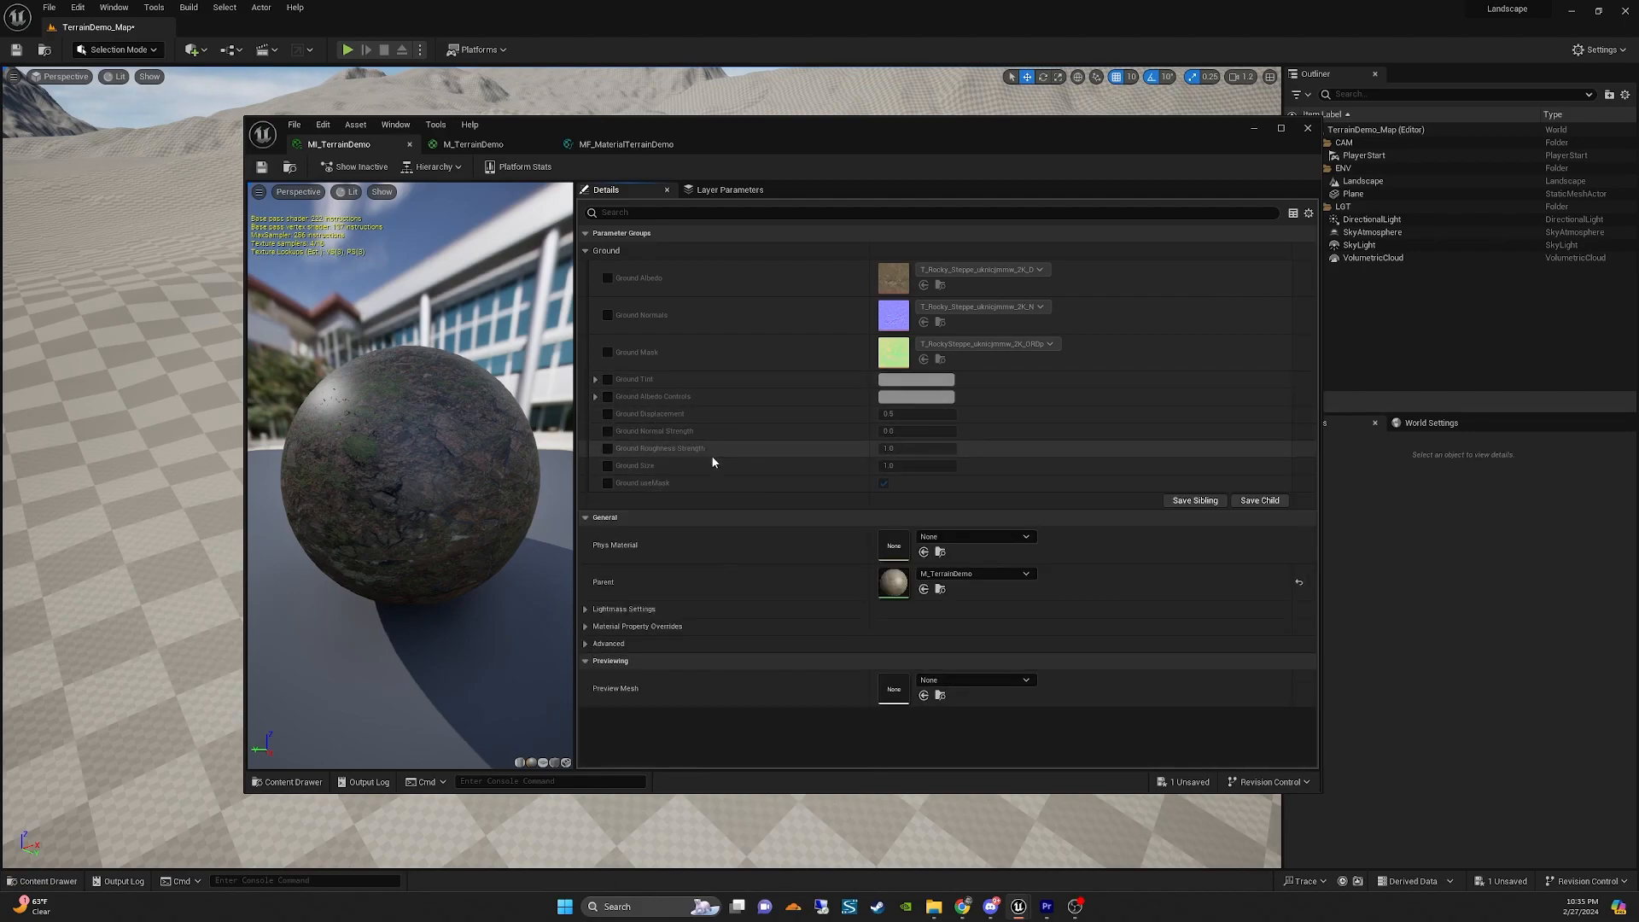
Move the Ground Albedo texture node slightly lower in M_TerrainDemo and set the Ground Mask texture parameter's sort priority to 2.
click(478, 143)
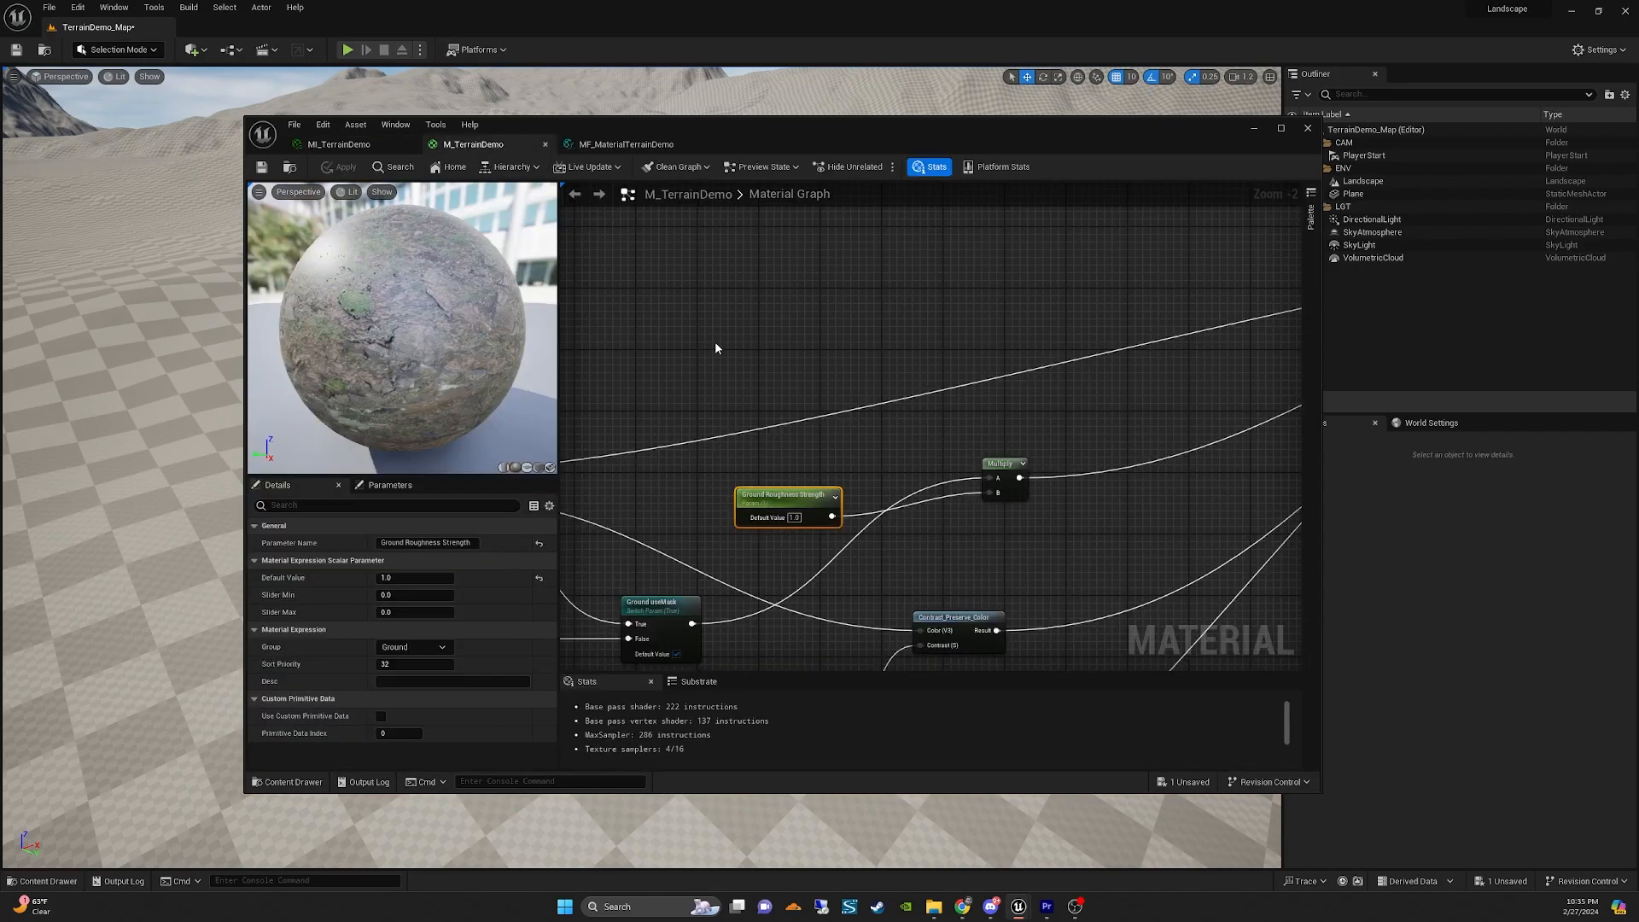
scroll(717, 346, down, 5)
click(827, 373)
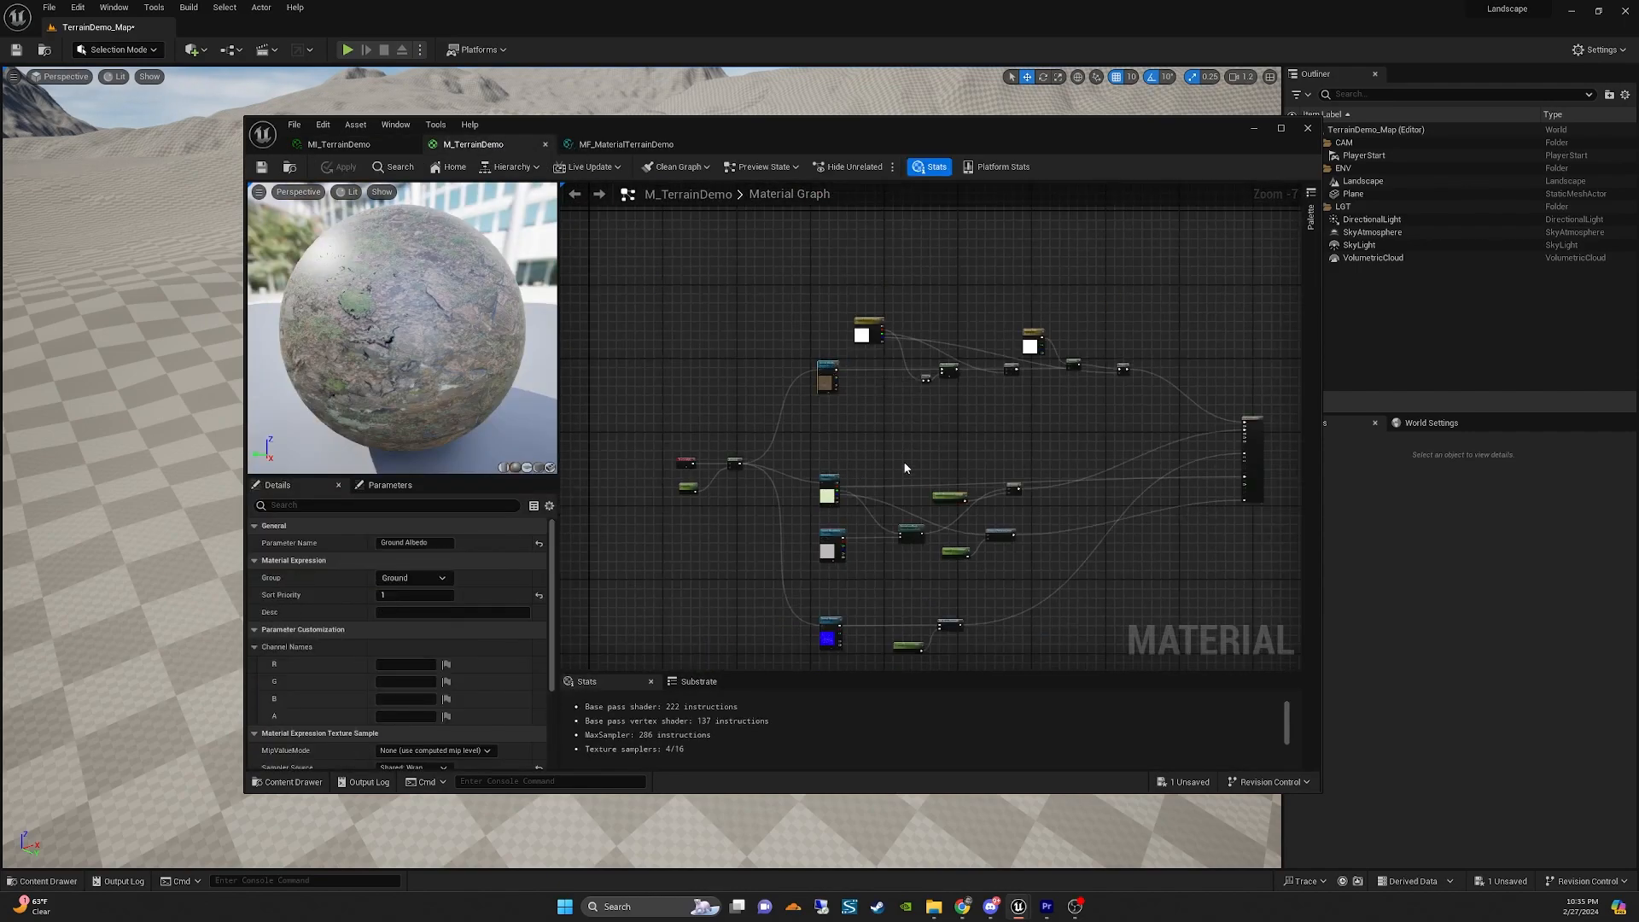
right_drag(831, 472, 889, 408)
click(885, 427)
scroll(883, 423, up, 2)
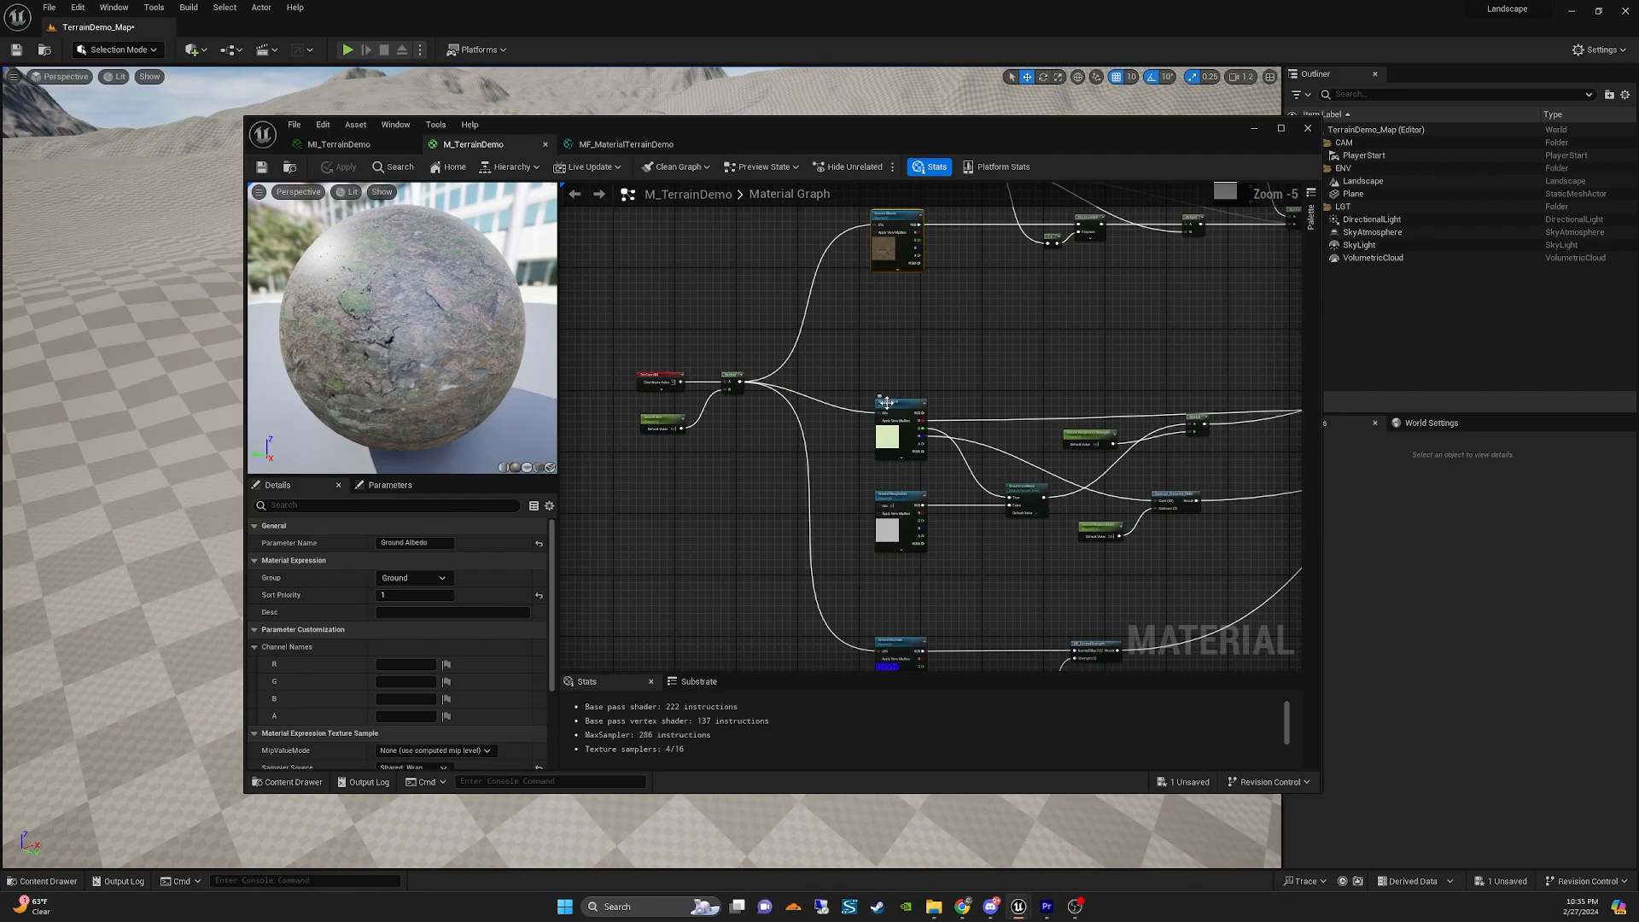
right_drag(1002, 363, 966, 403)
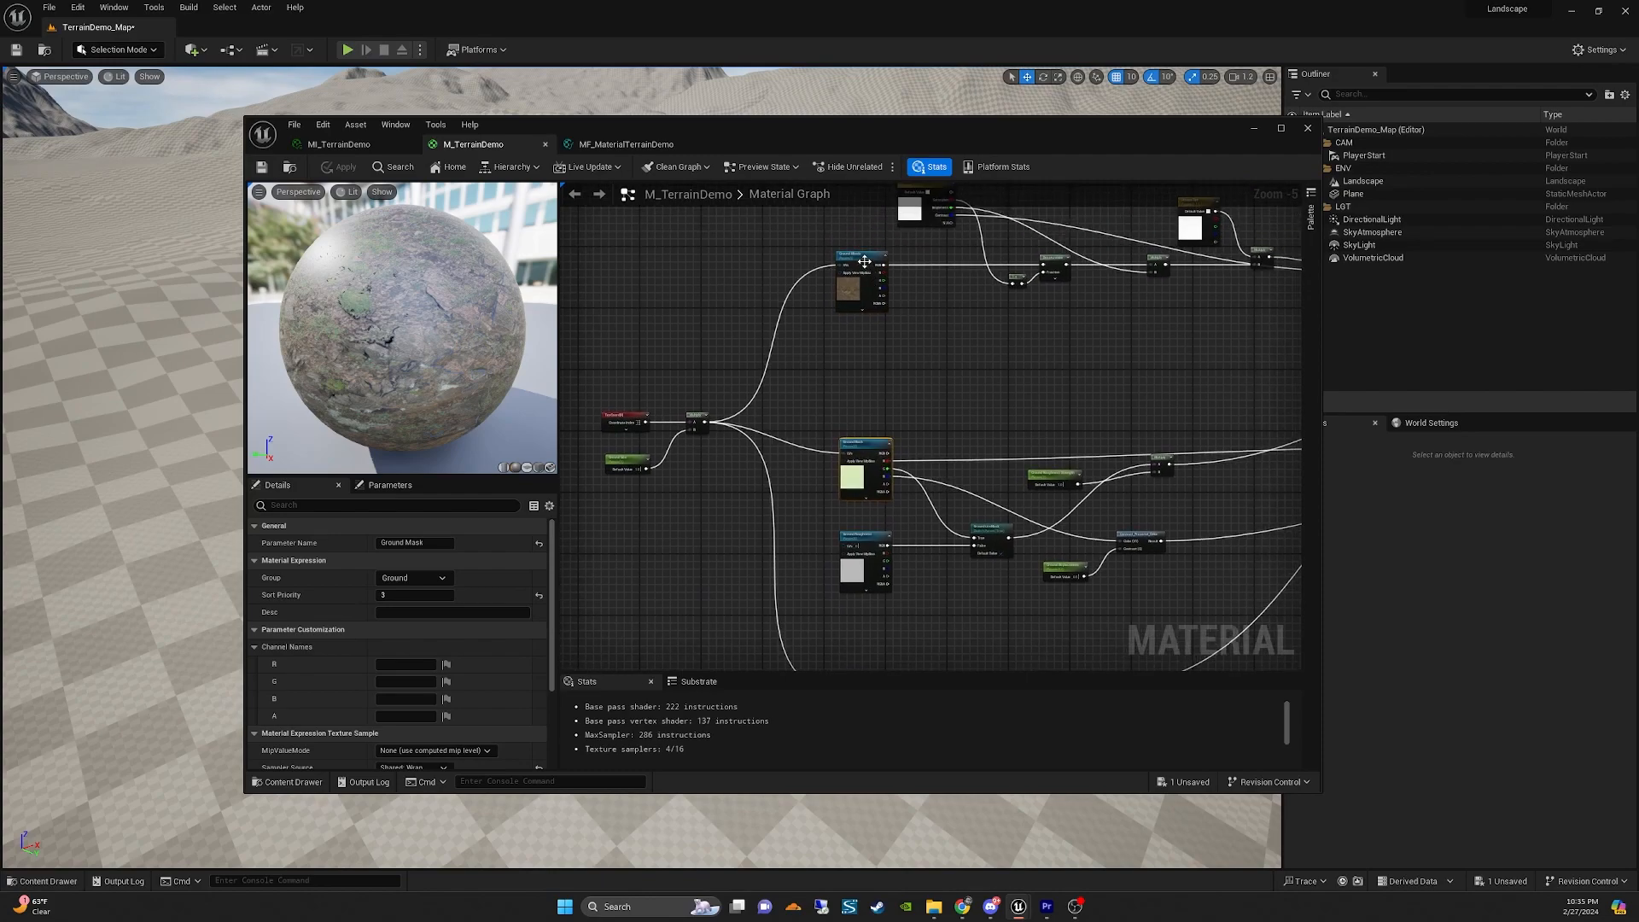
drag(860, 256, 869, 305)
click(864, 442)
text(2)
key(Return)
Open the Ground Roughness texture parameter's sort priority for editing.
right_drag(816, 527, 779, 503)
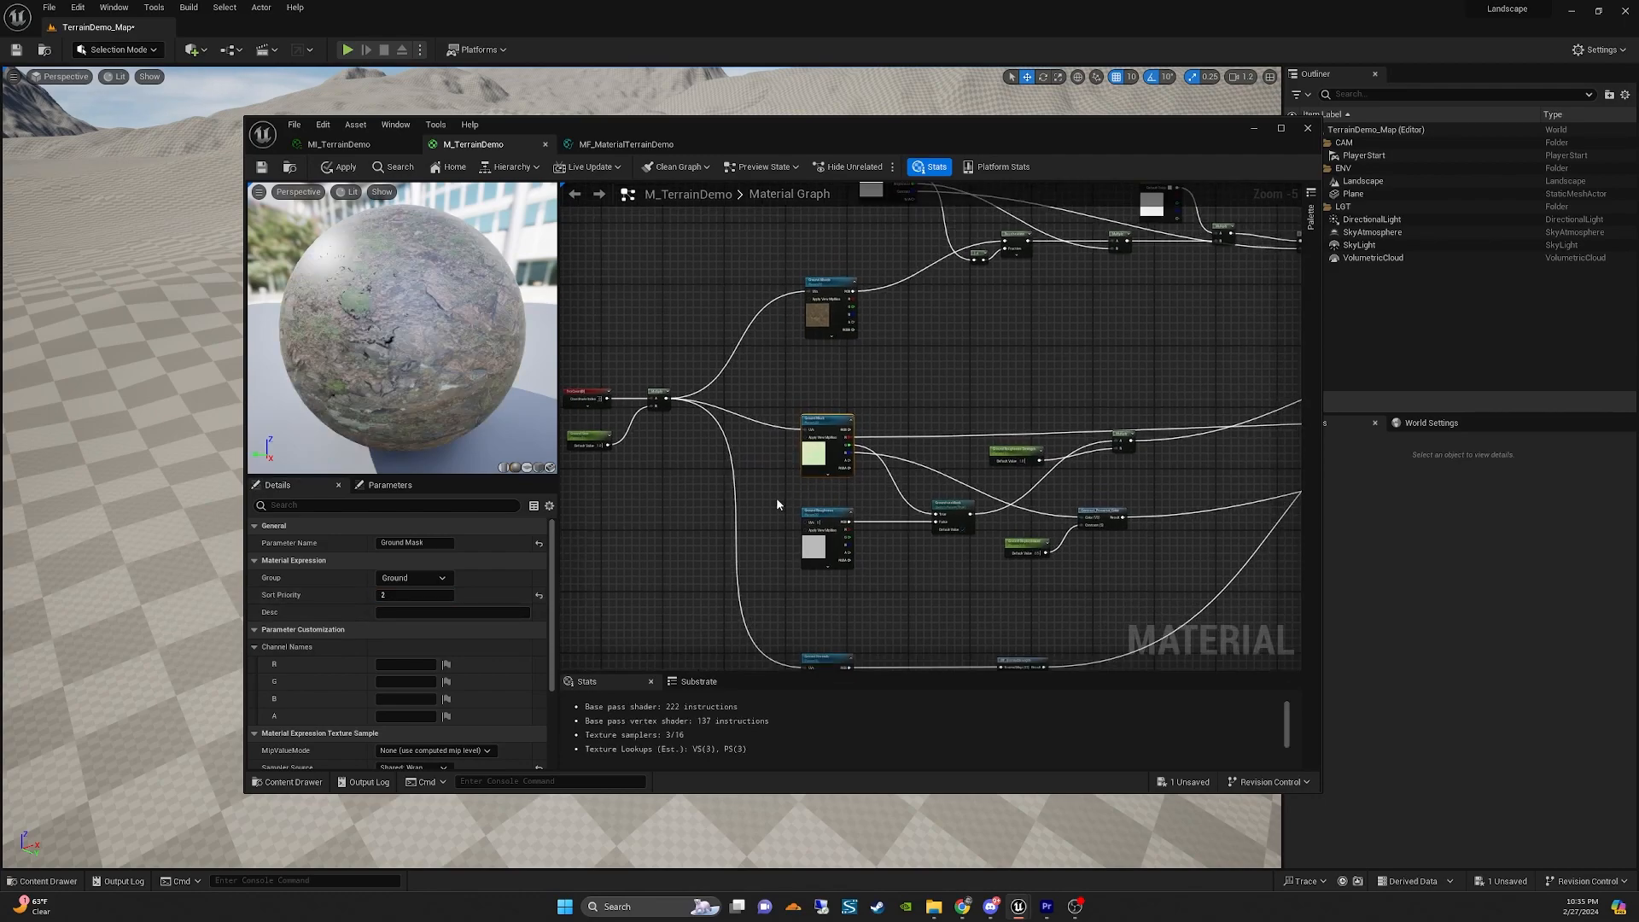
scroll(777, 504, up, 3)
click(841, 593)
click(415, 595)
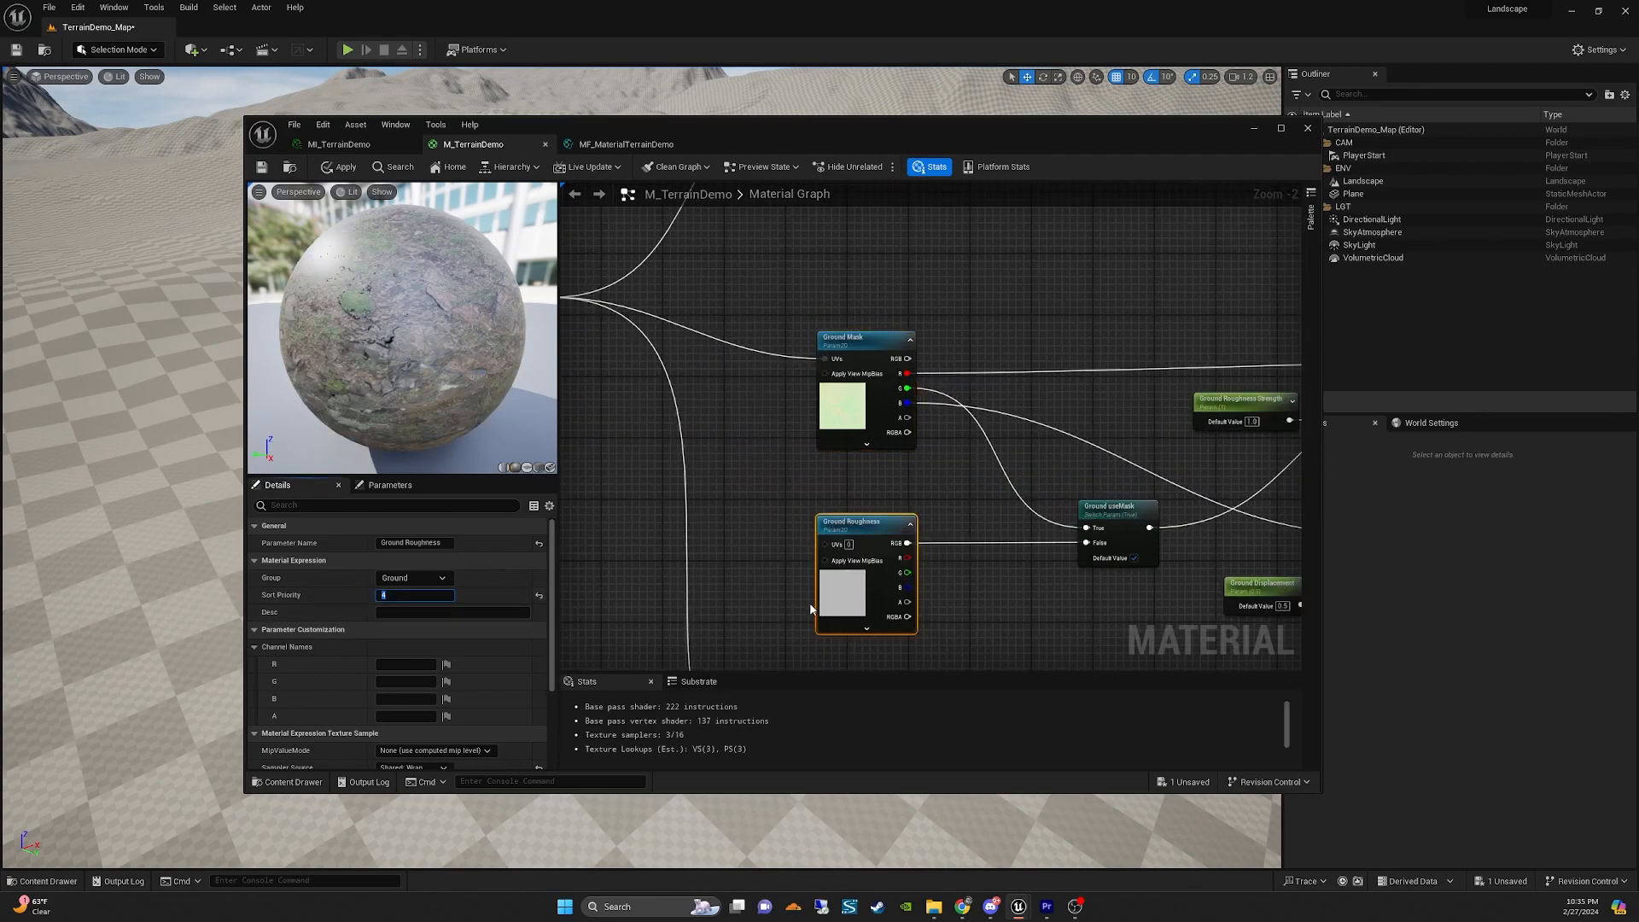
click(751, 607)
right_drag(751, 607, 768, 417)
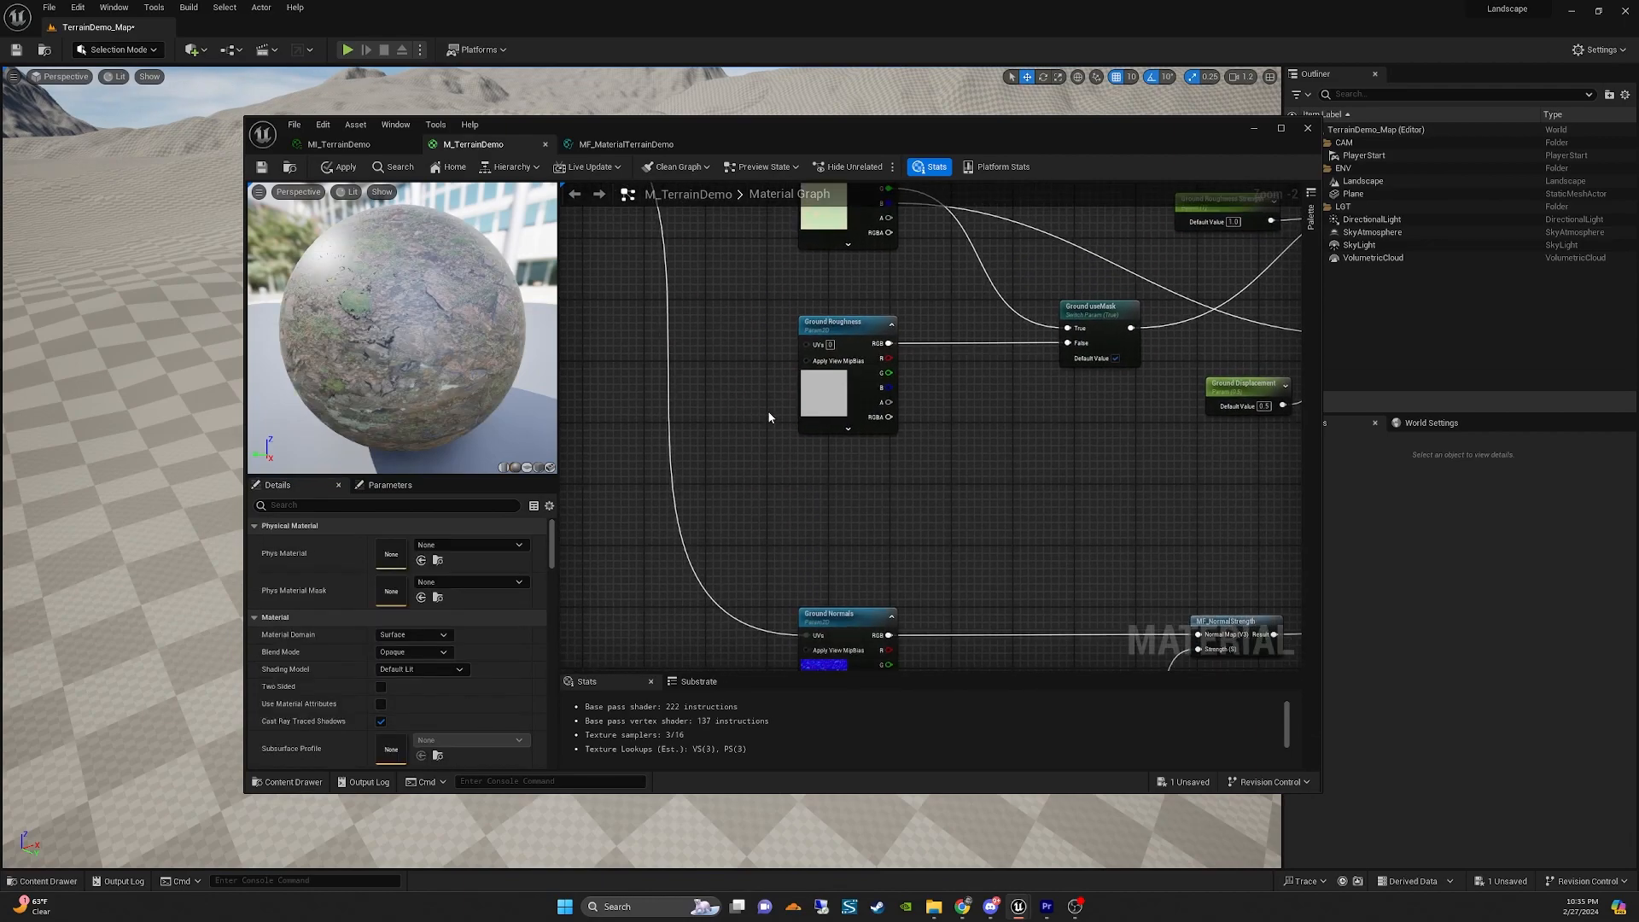
Set the Ground Normals texture parameter's sort priority to 5.
click(832, 618)
click(410, 596)
text(5)
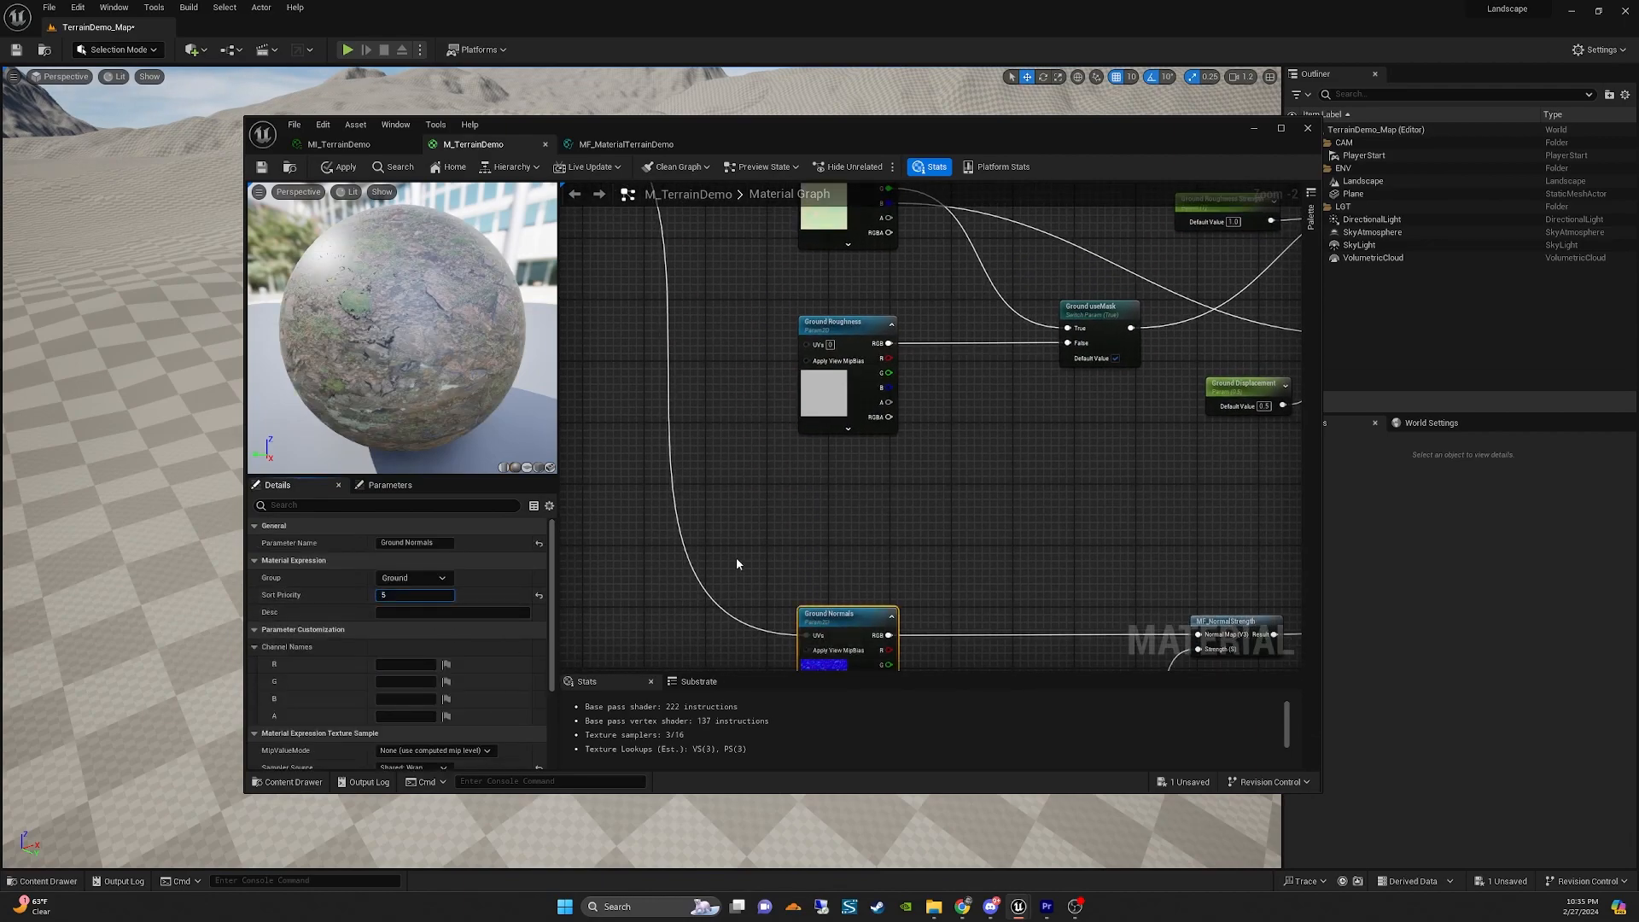
click(770, 546)
click(827, 624)
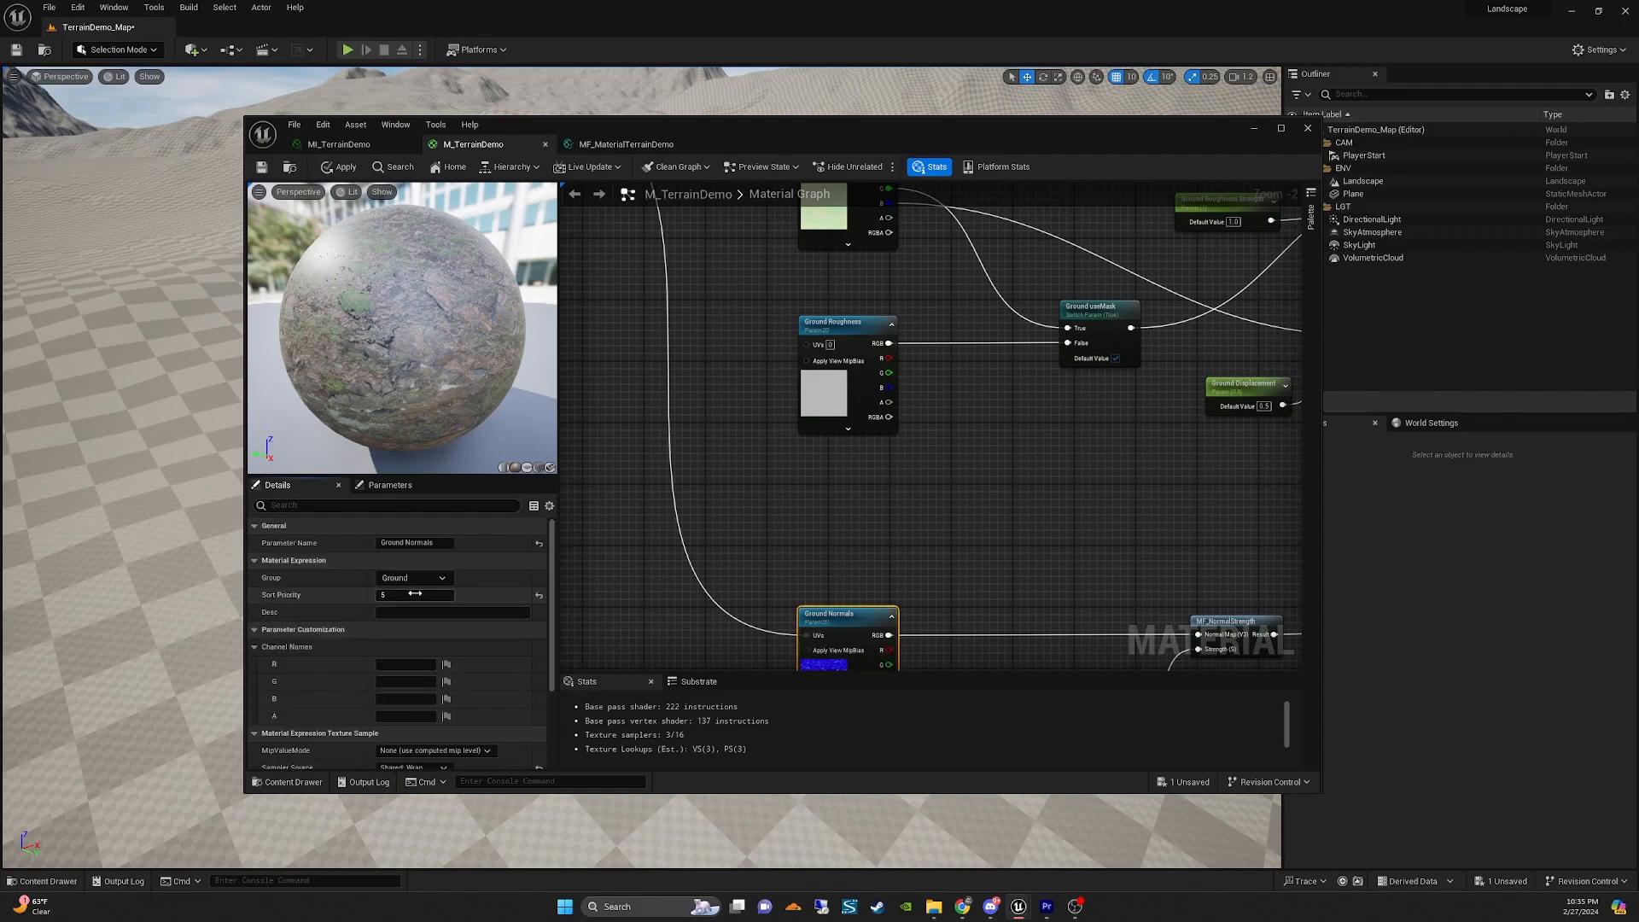
click(674, 592)
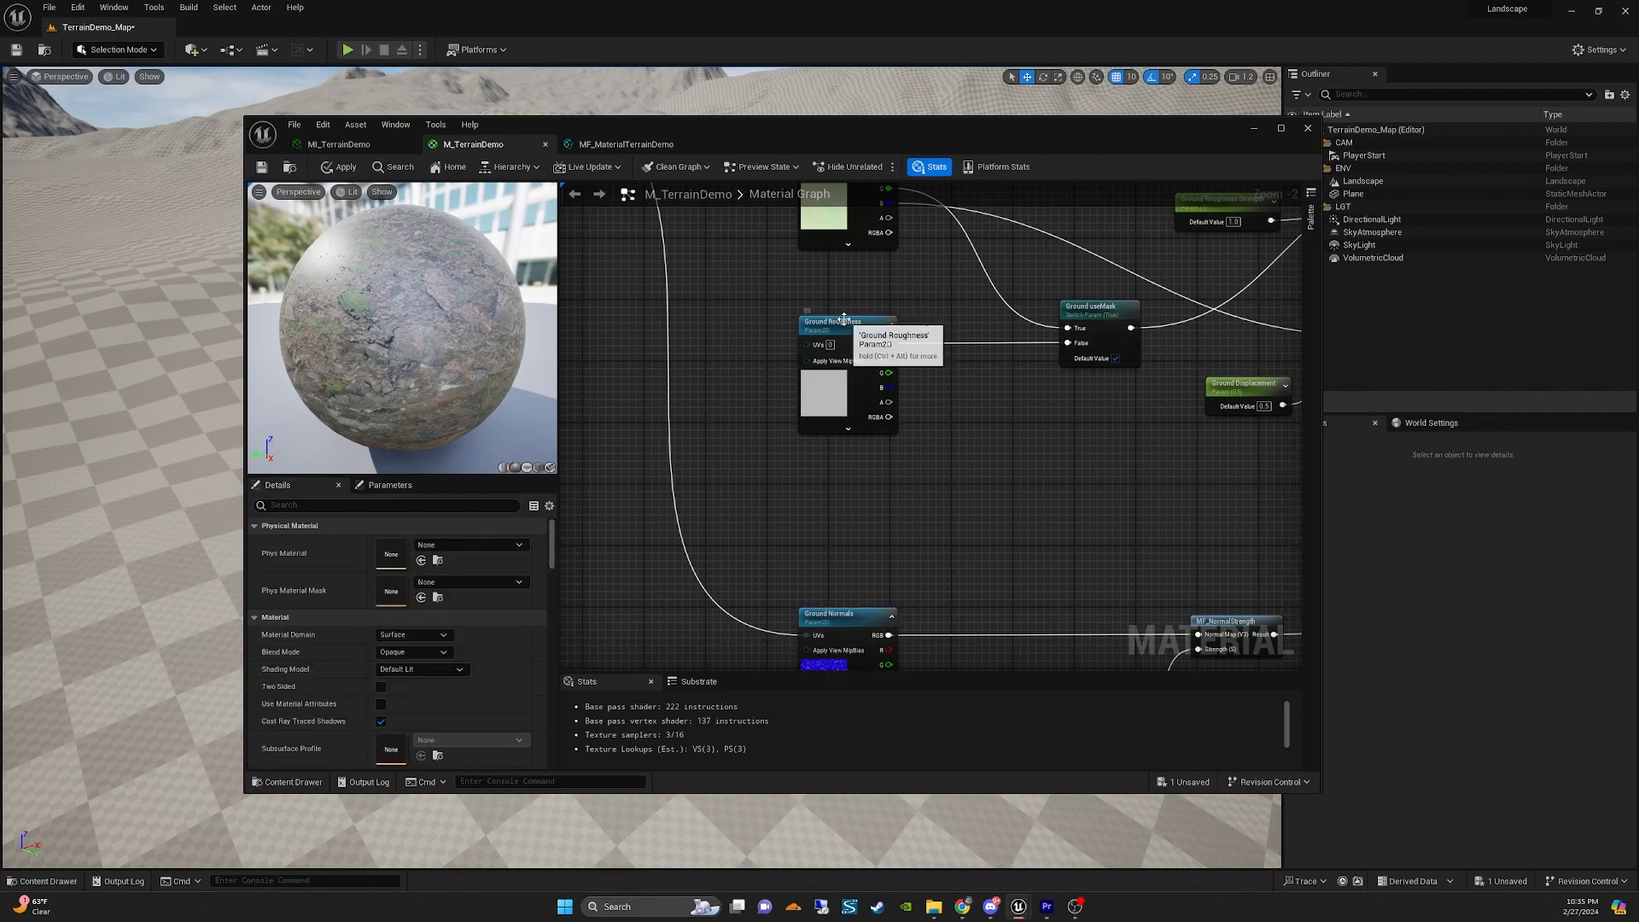
Order the remaining Ground parameters by sort priority, giving Ground Displacement 31, and check the resulting order in MI_TerrainDemo.
click(675, 394)
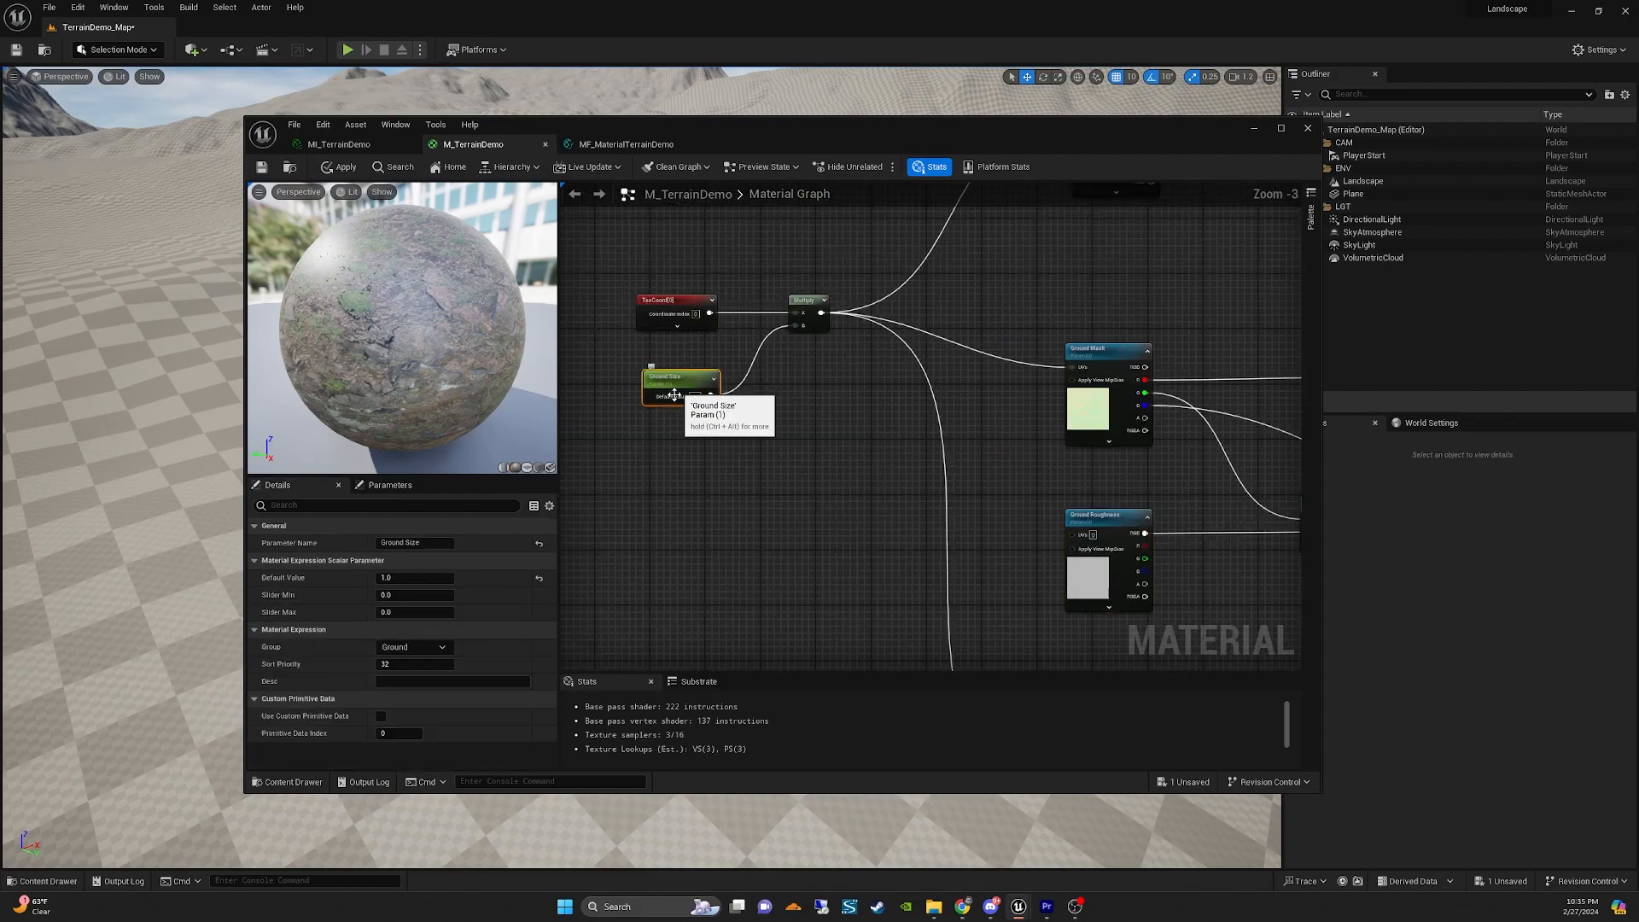
click(707, 548)
scroll(706, 548, down, 2)
scroll(999, 434, up, 1)
right_drag(998, 433, 852, 560)
click(726, 301)
click(415, 630)
click(1089, 325)
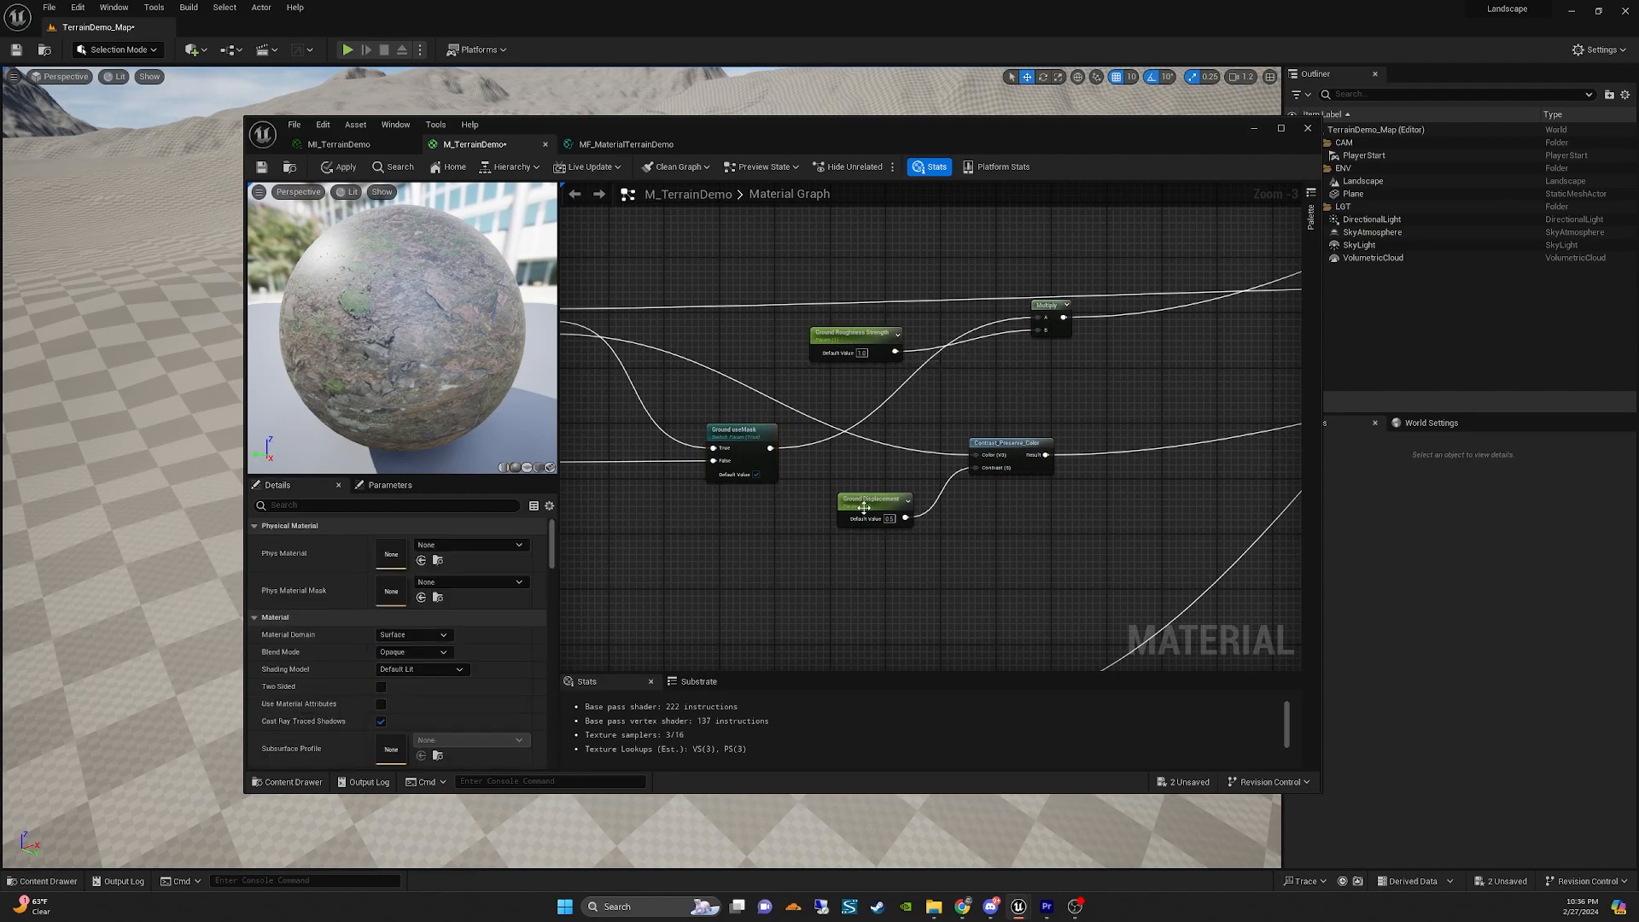
click(403, 664)
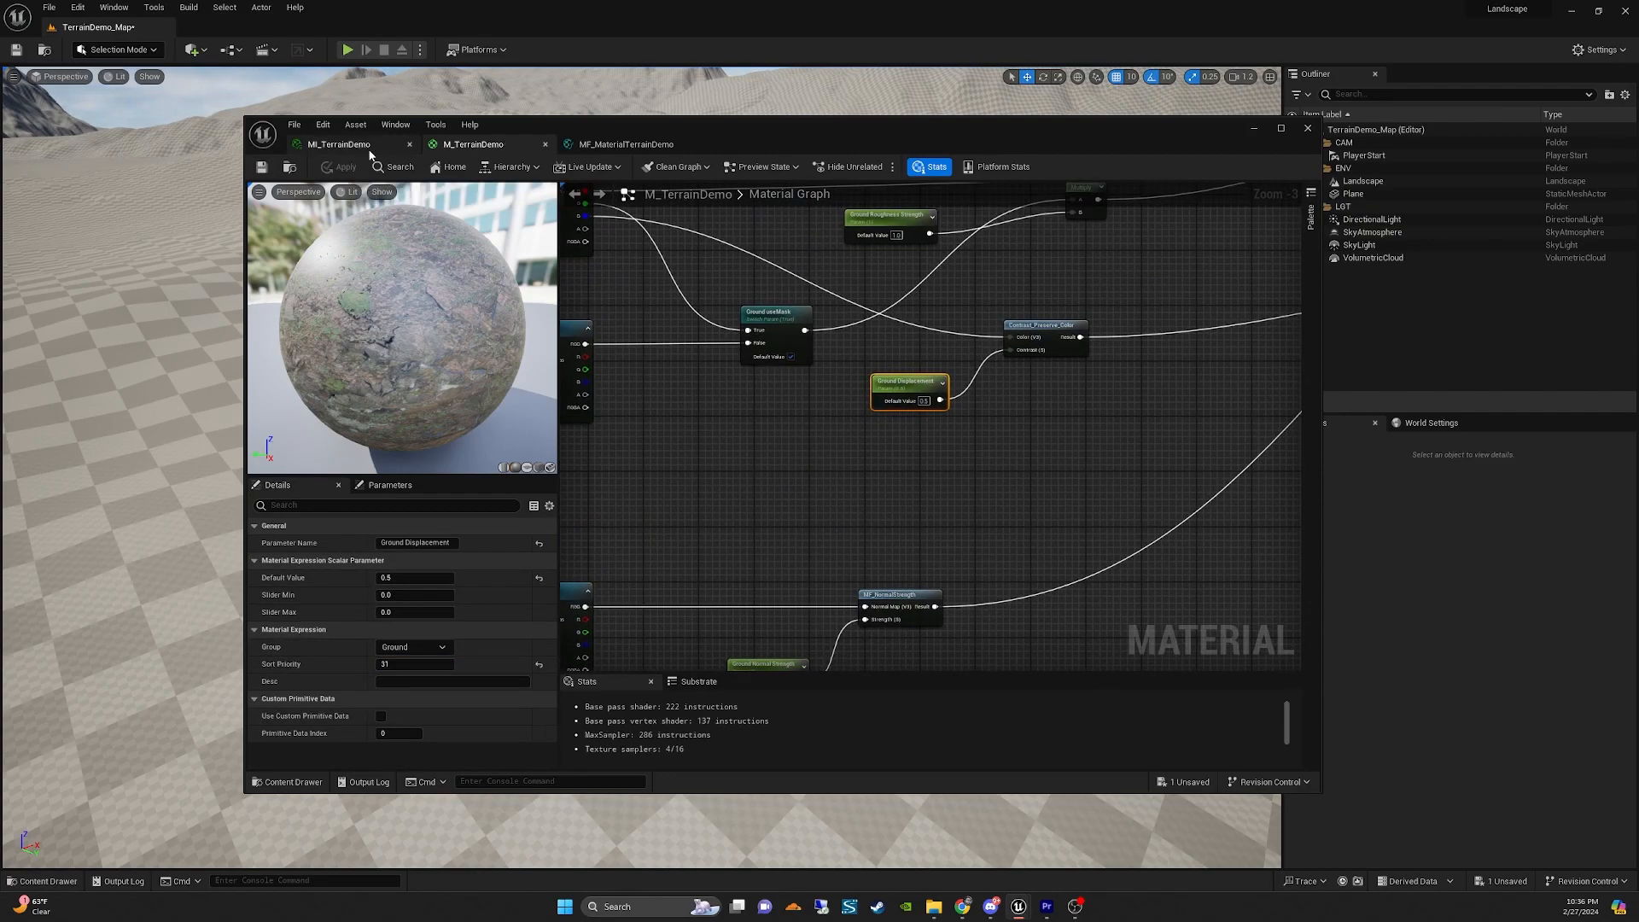
click(358, 144)
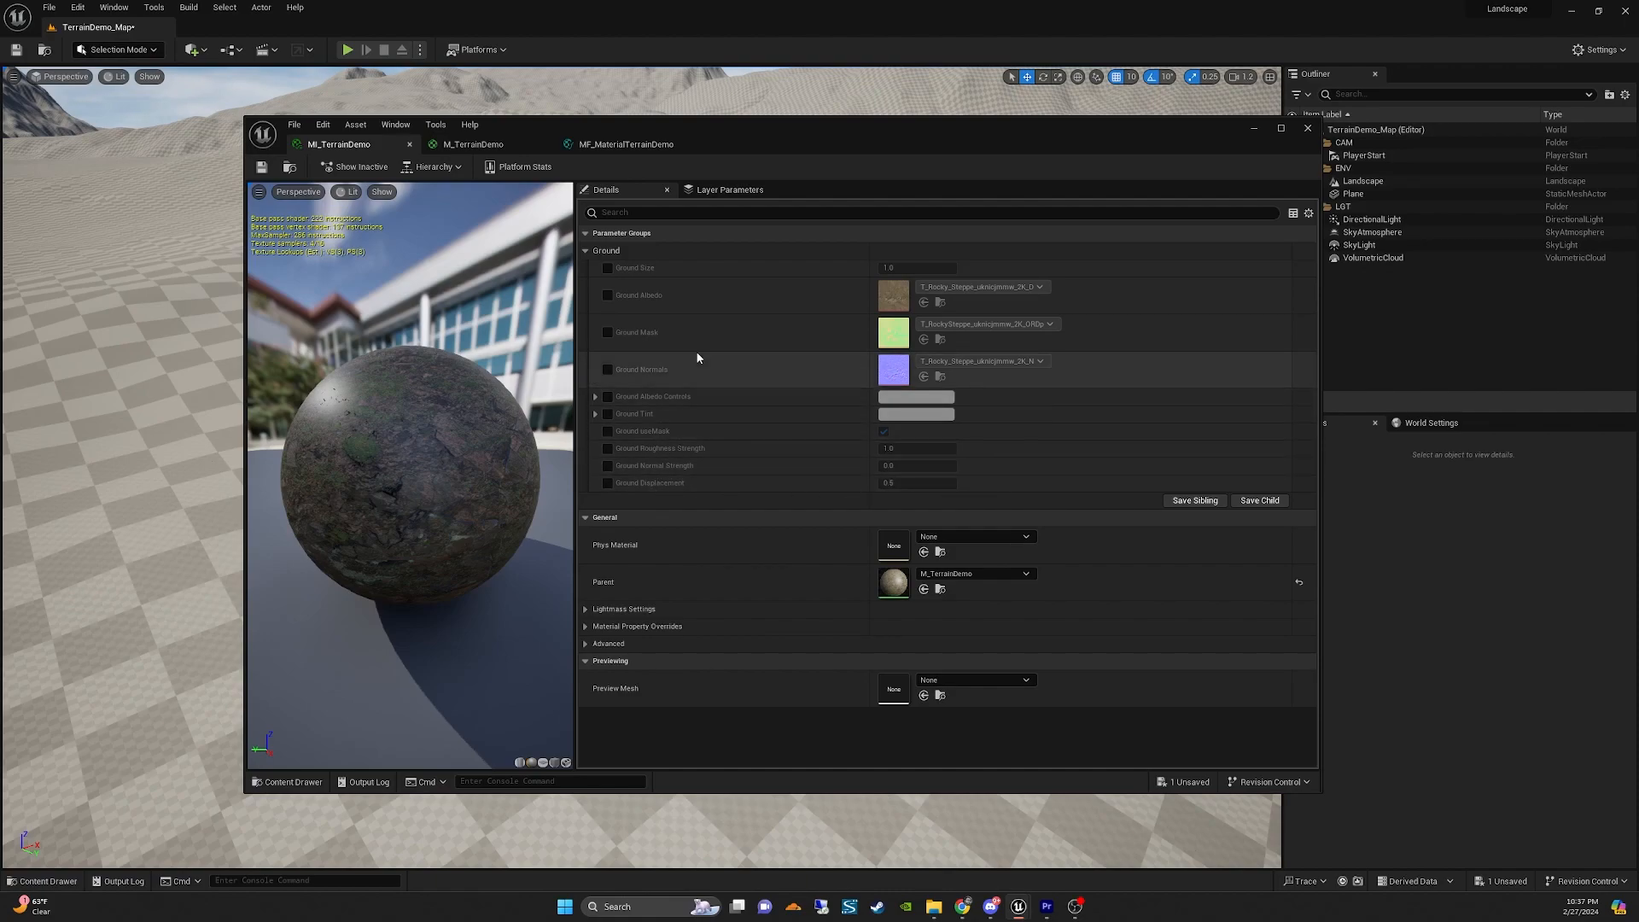
Return to M_TerrainDemo and move the chain of albedo adjustment nodes down, level with the Ground Albedo texture.
click(468, 146)
scroll(868, 460, down, 5)
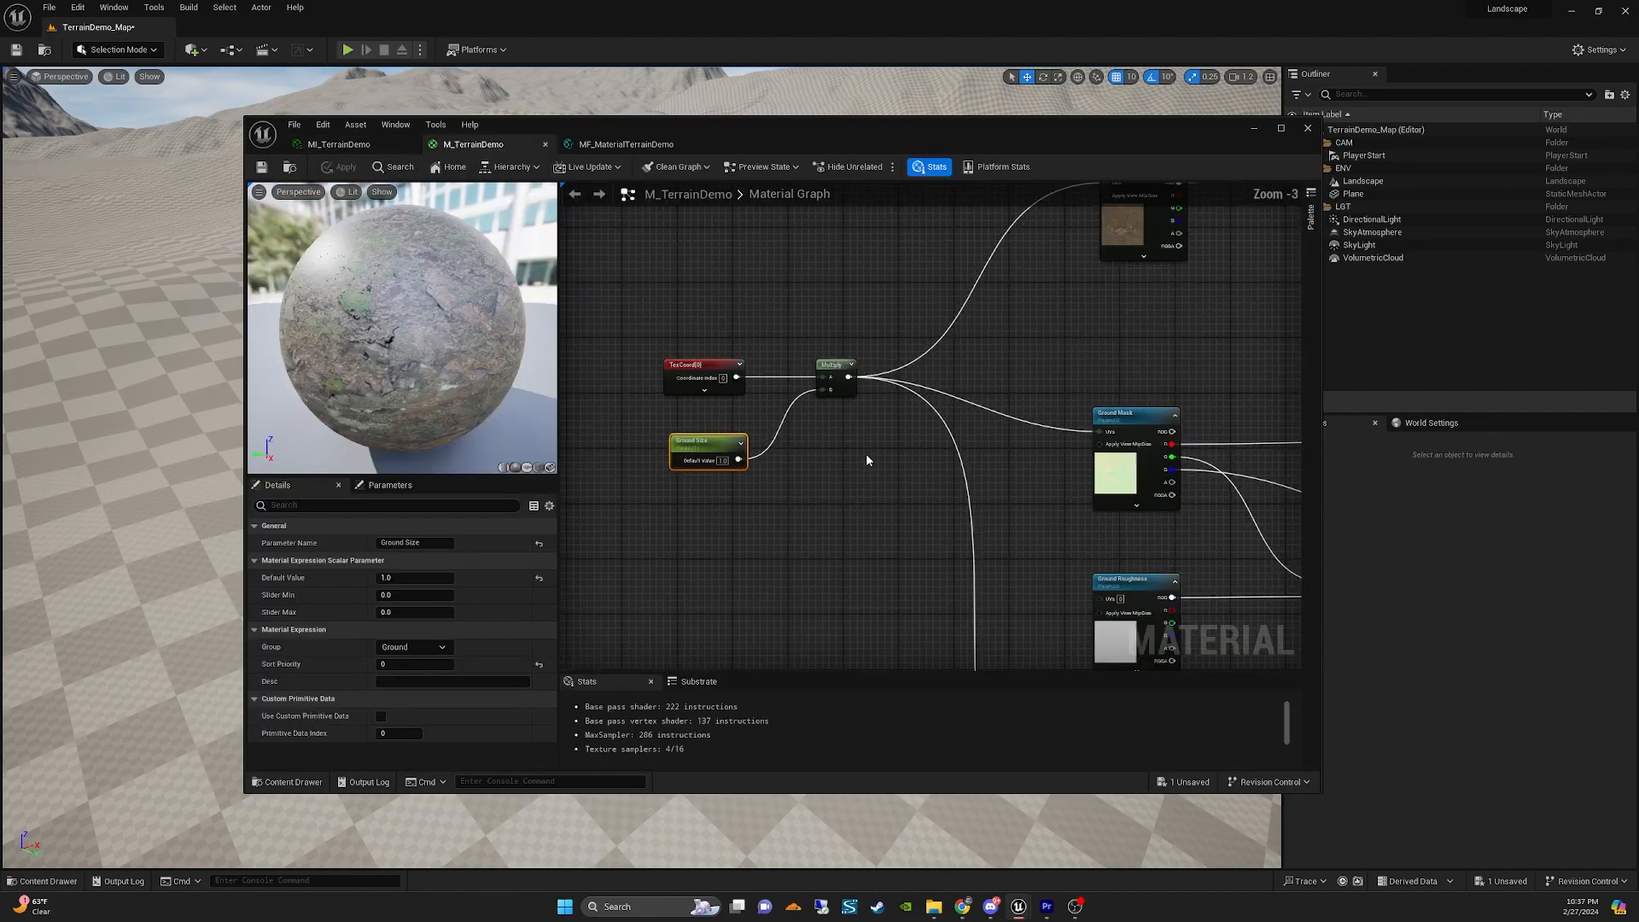
scroll(872, 434, up, 3)
scroll(882, 410, down, 2)
right_drag(937, 398, 960, 442)
scroll(872, 456, down, 2)
scroll(913, 452, up, 1)
drag(1165, 386, 1166, 386)
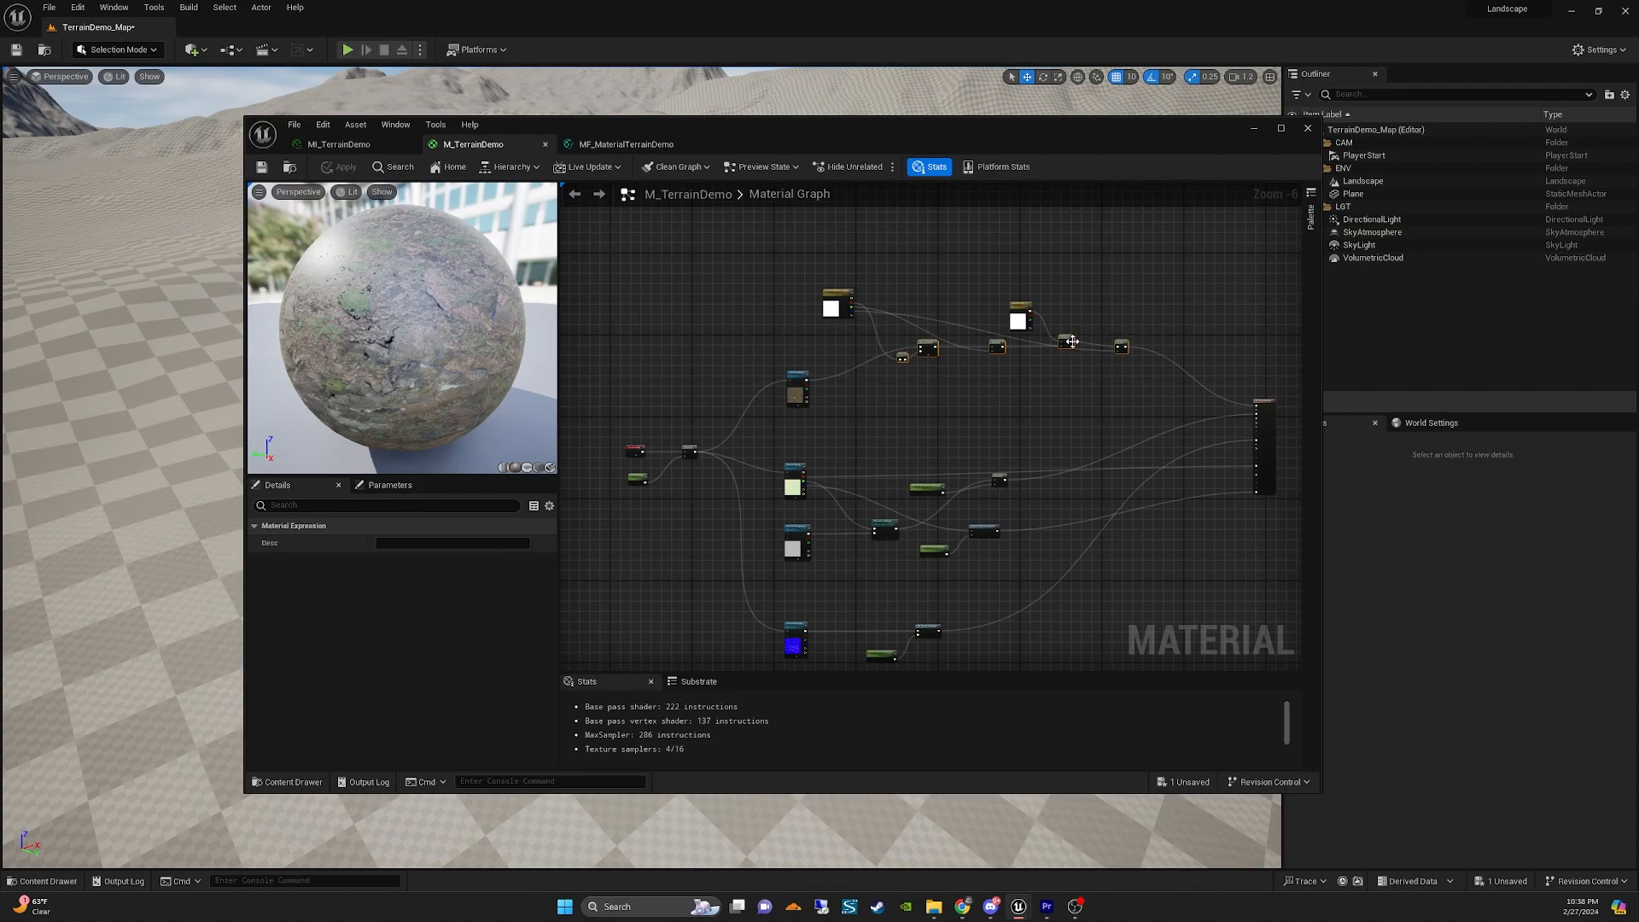
drag(1067, 343, 1043, 378)
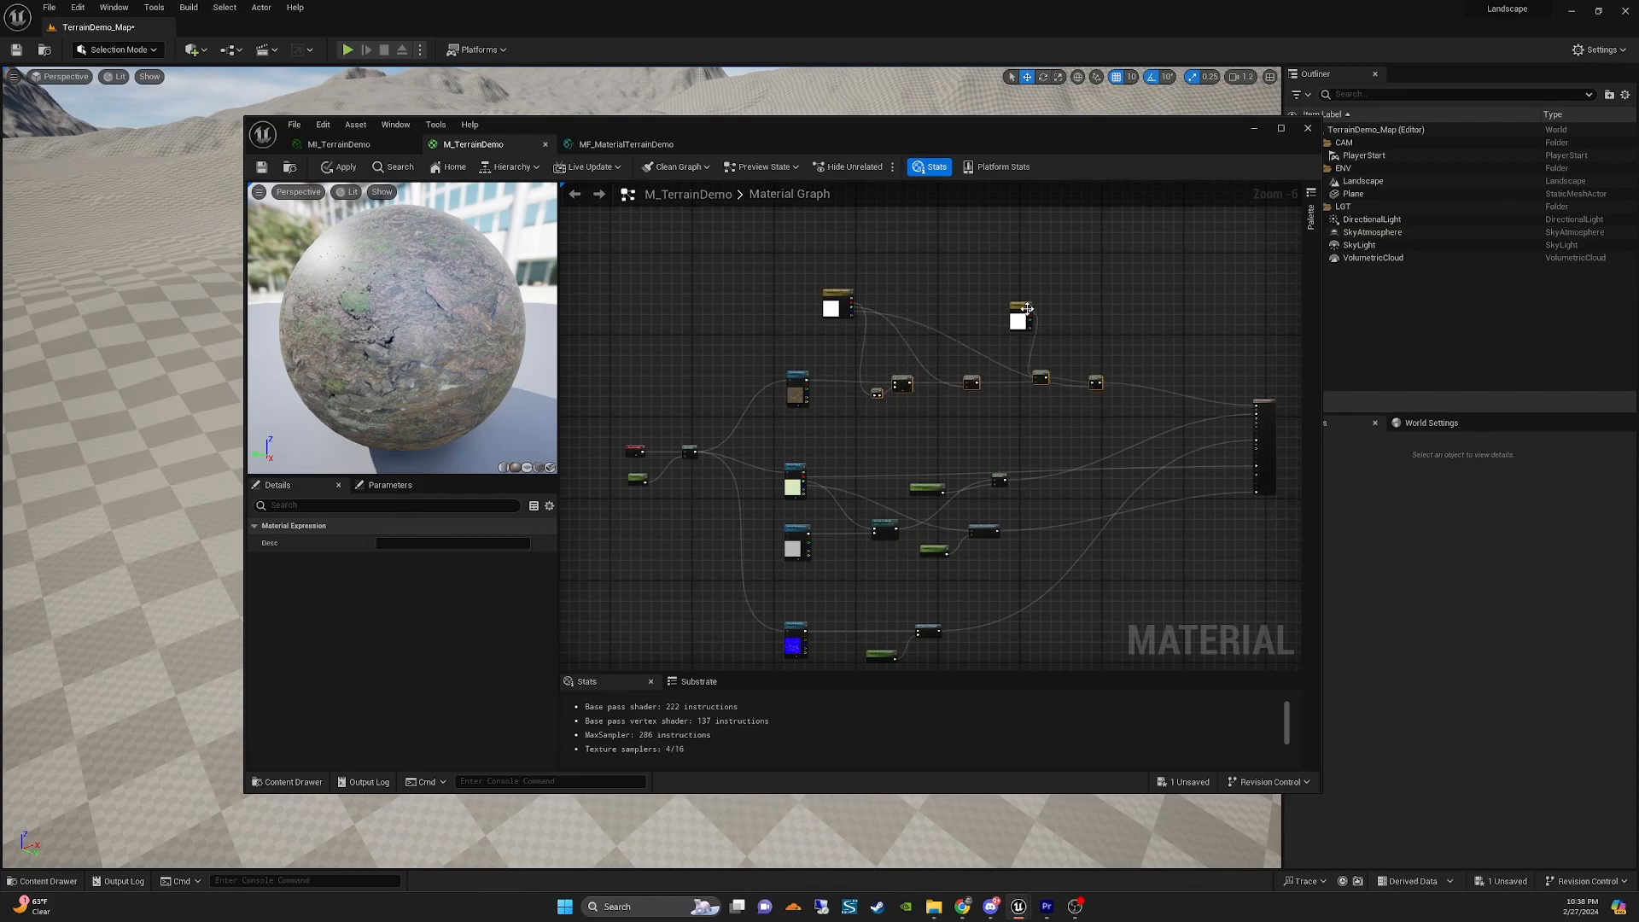
Reposition the two colour parameter nodes and the albedo adjustment nodes to tidy the albedo row.
drag(1020, 311, 1000, 333)
drag(1111, 408, 1111, 408)
drag(1096, 381, 1126, 382)
drag(839, 297, 992, 380)
Space the Ground Mask and Ground Roughness node rows evenly between the albedo and normals rows.
right_drag(954, 447, 975, 385)
drag(783, 385, 954, 413)
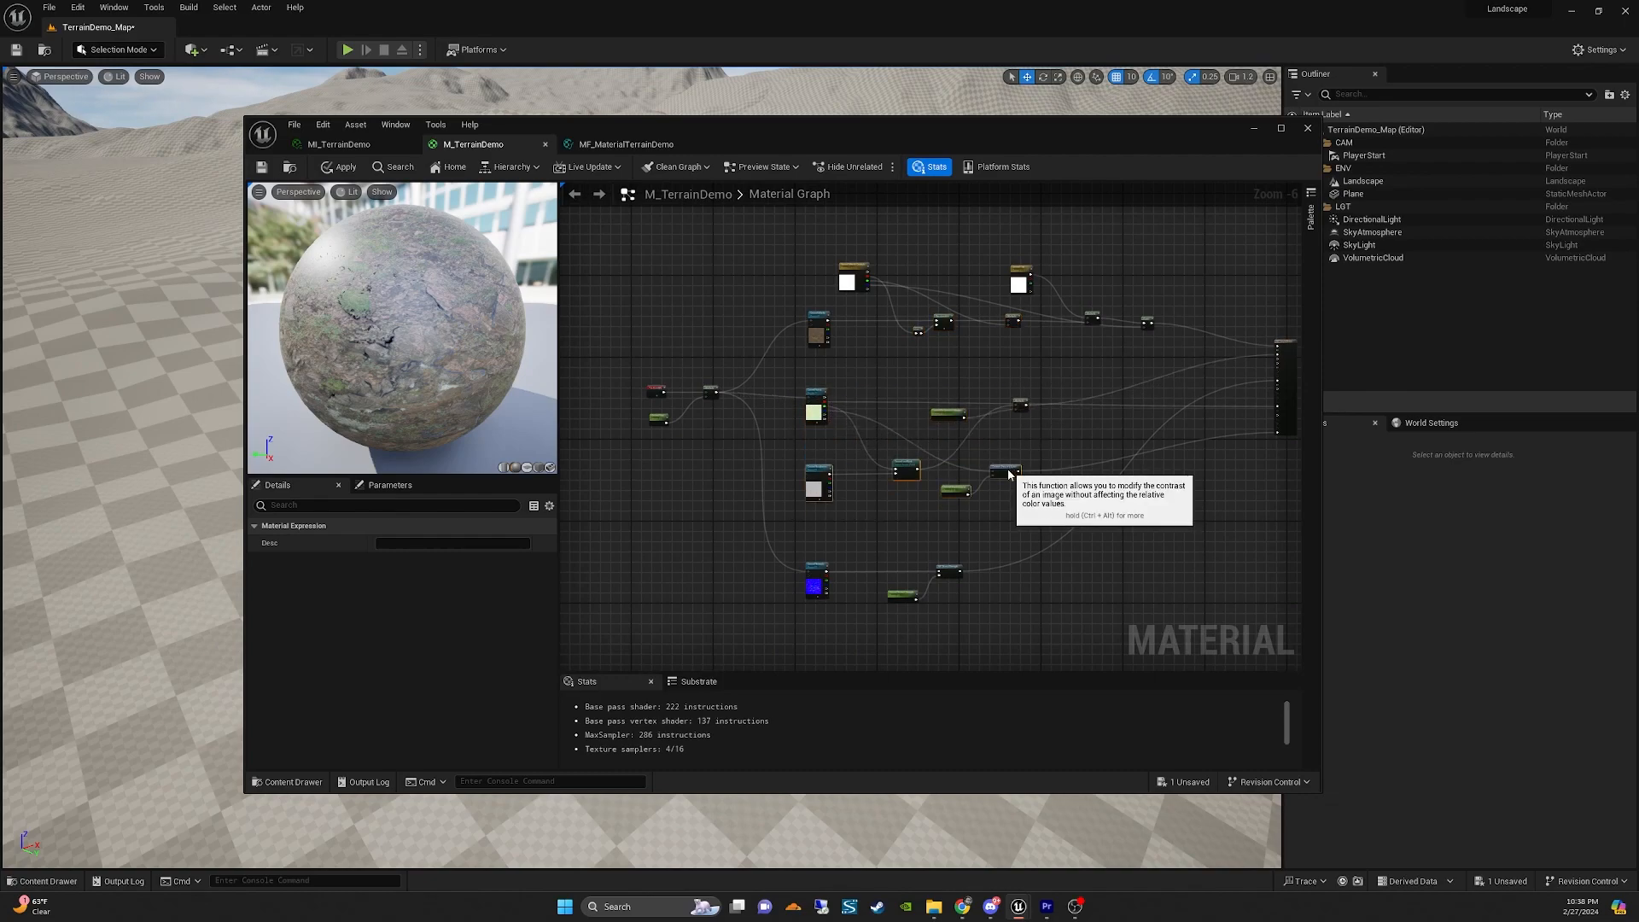
right_drag(842, 476, 783, 479)
scroll(975, 436, down, 1)
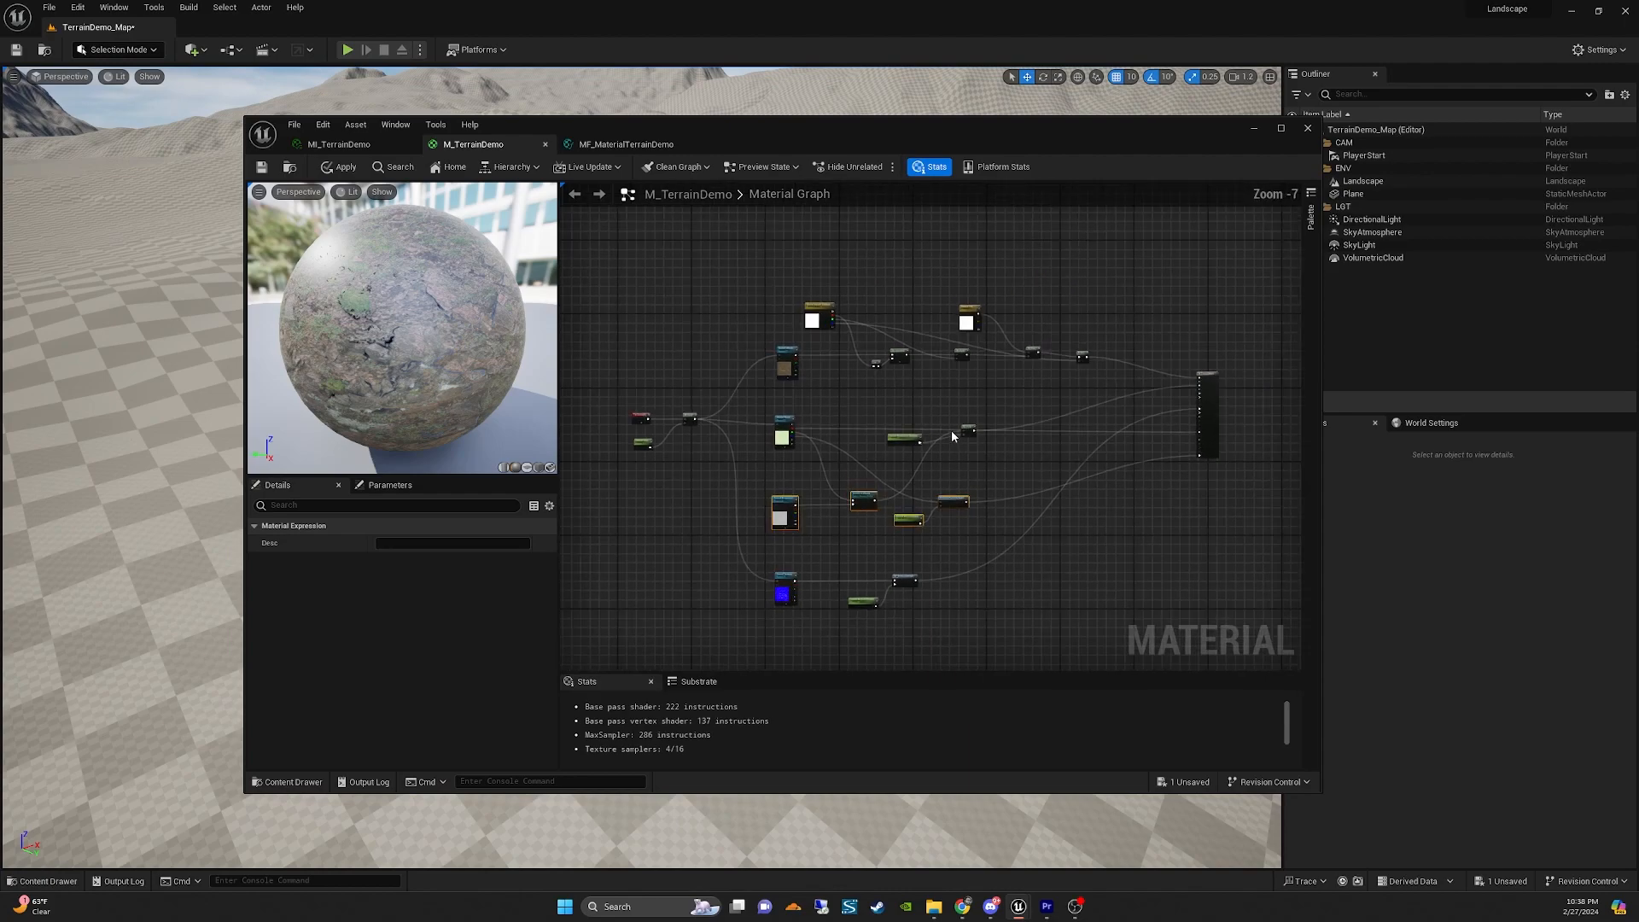
Add a LandscapeLayerBlend node in the empty area beyond the M_TerrainDemo output node.
right_drag(1193, 338, 1109, 313)
right_drag(988, 285, 944, 295)
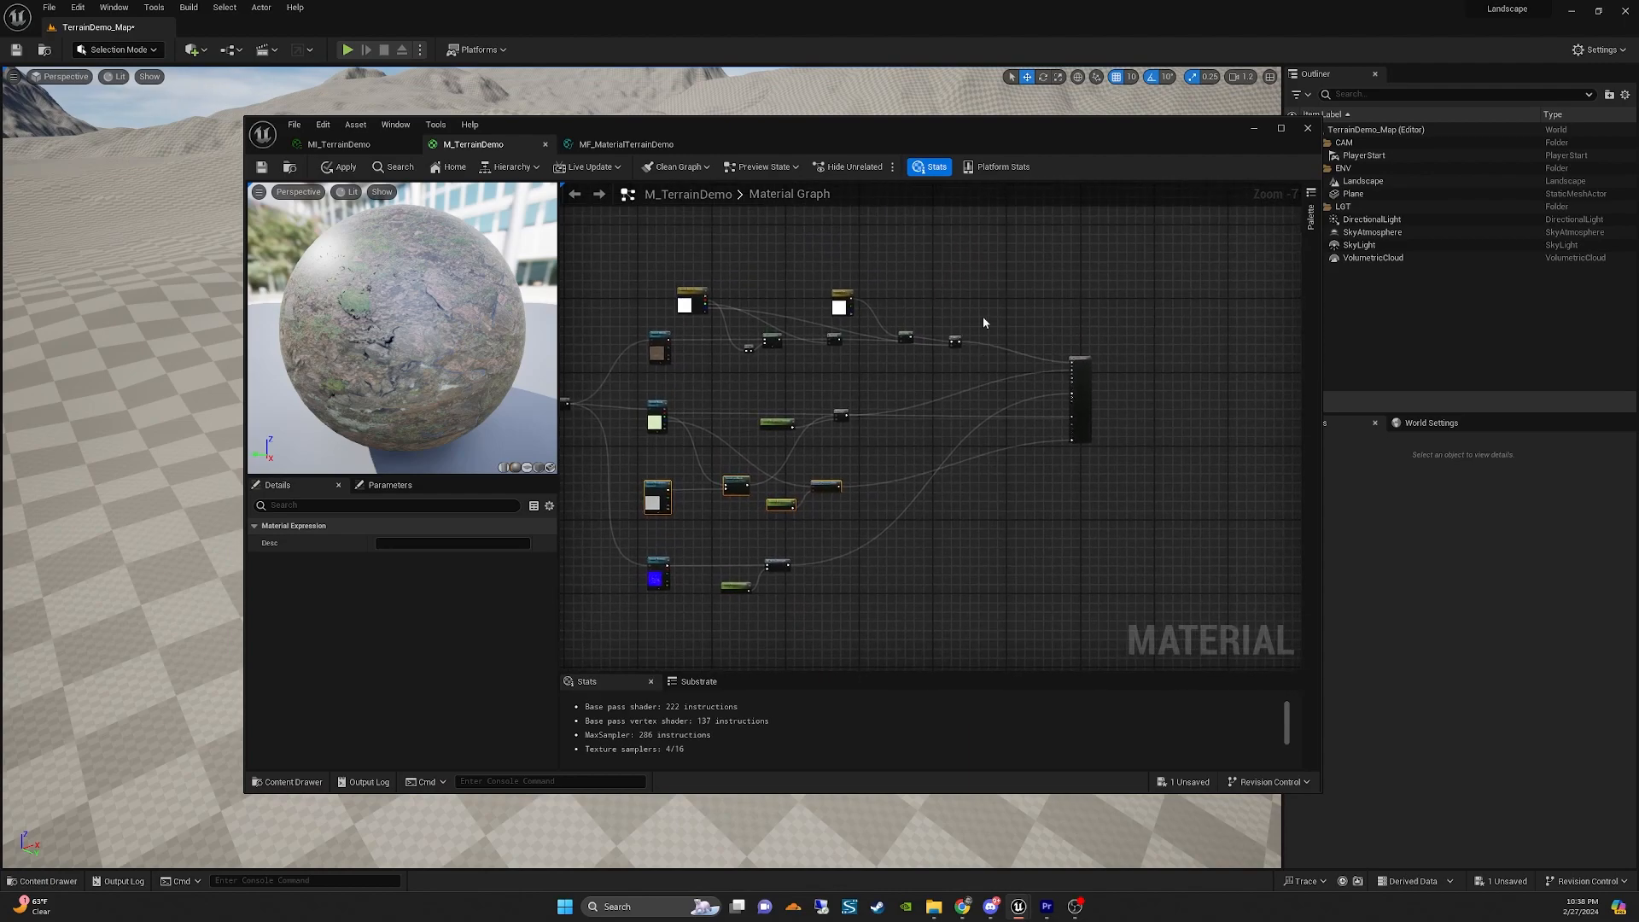
scroll(1186, 315, up, 4)
mouse_move(1186, 314)
right_down()
mouse_move(991, 263)
mouse_move(1194, 299)
mouse_move(1185, 316)
right_up()
scroll(958, 268, down, 4)
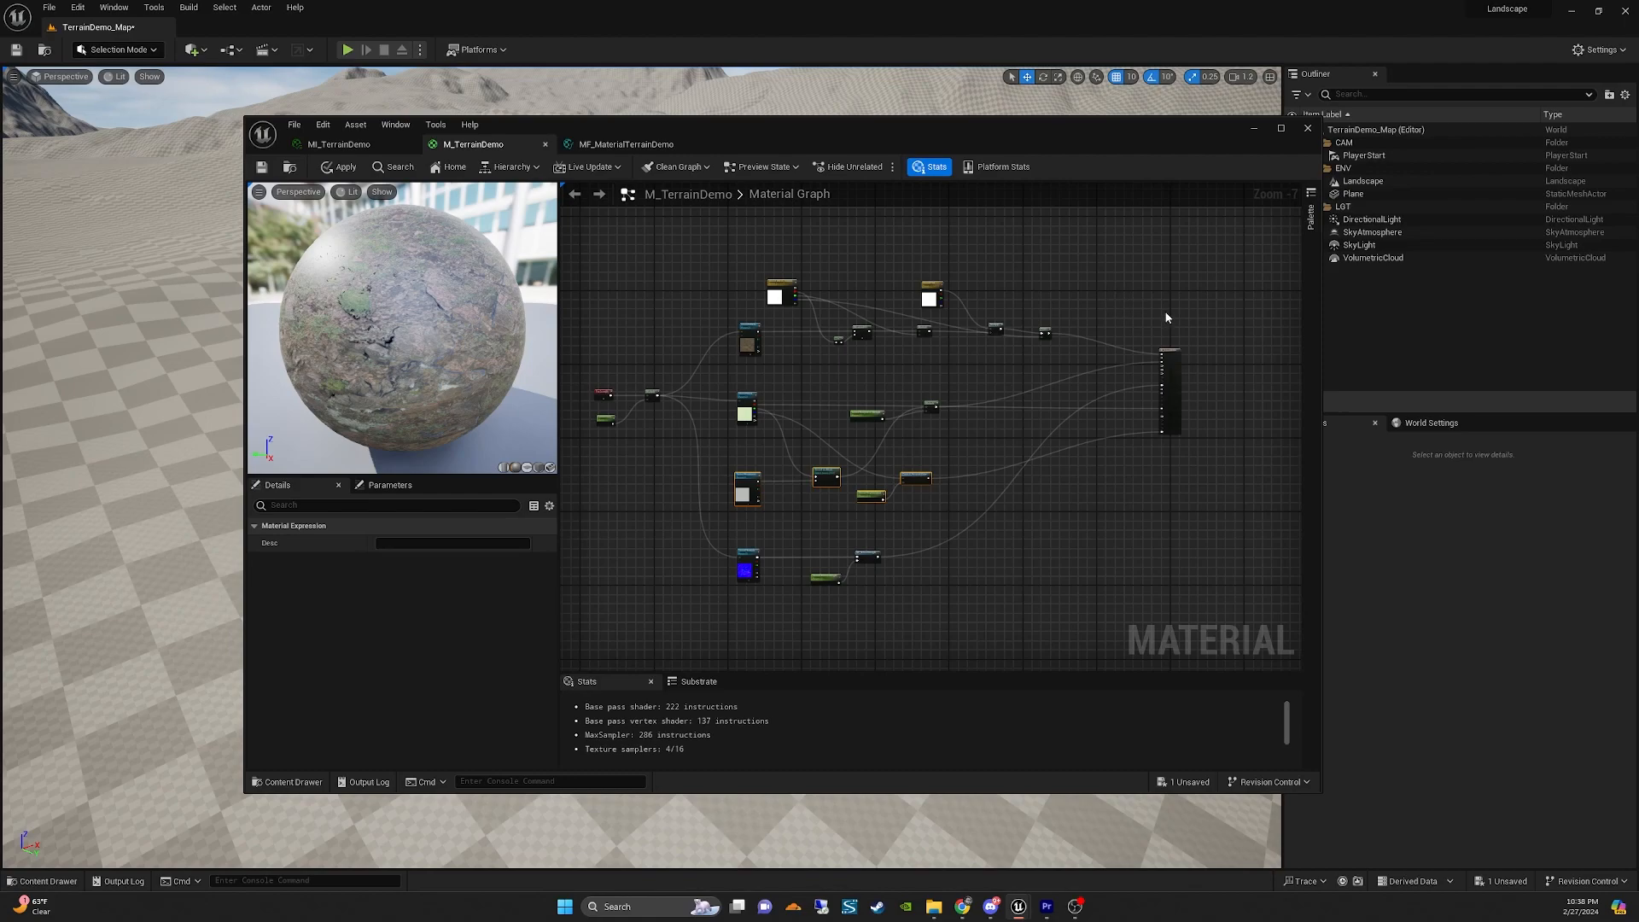
right_drag(1166, 317, 865, 321)
scroll(918, 363, up, 5)
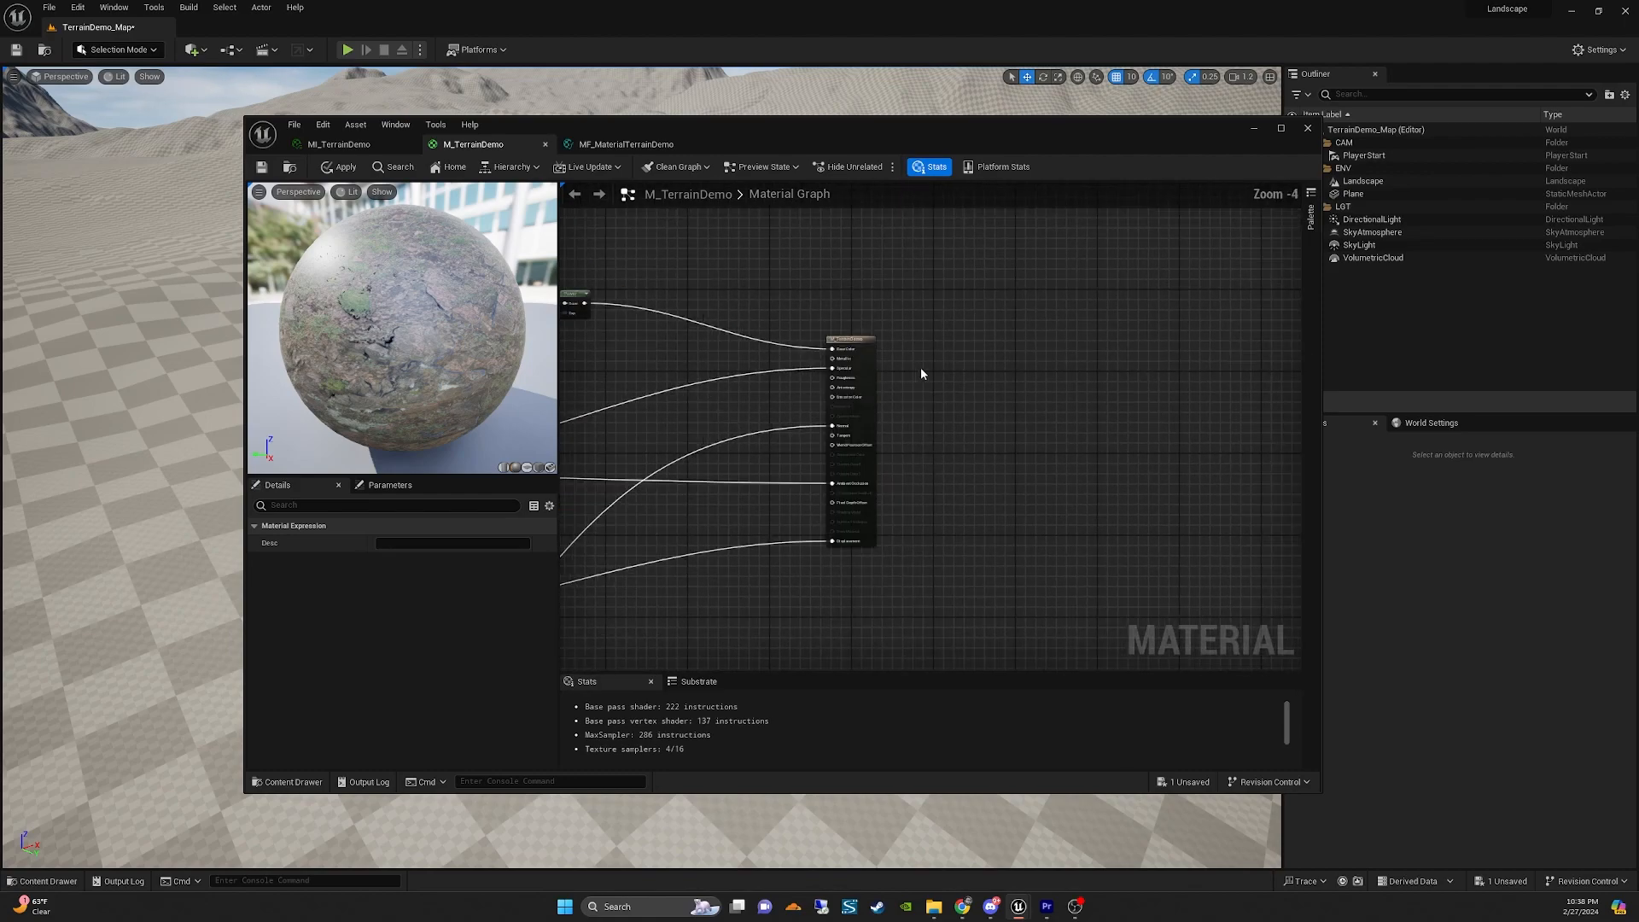
right_click(912, 331)
text(layer)
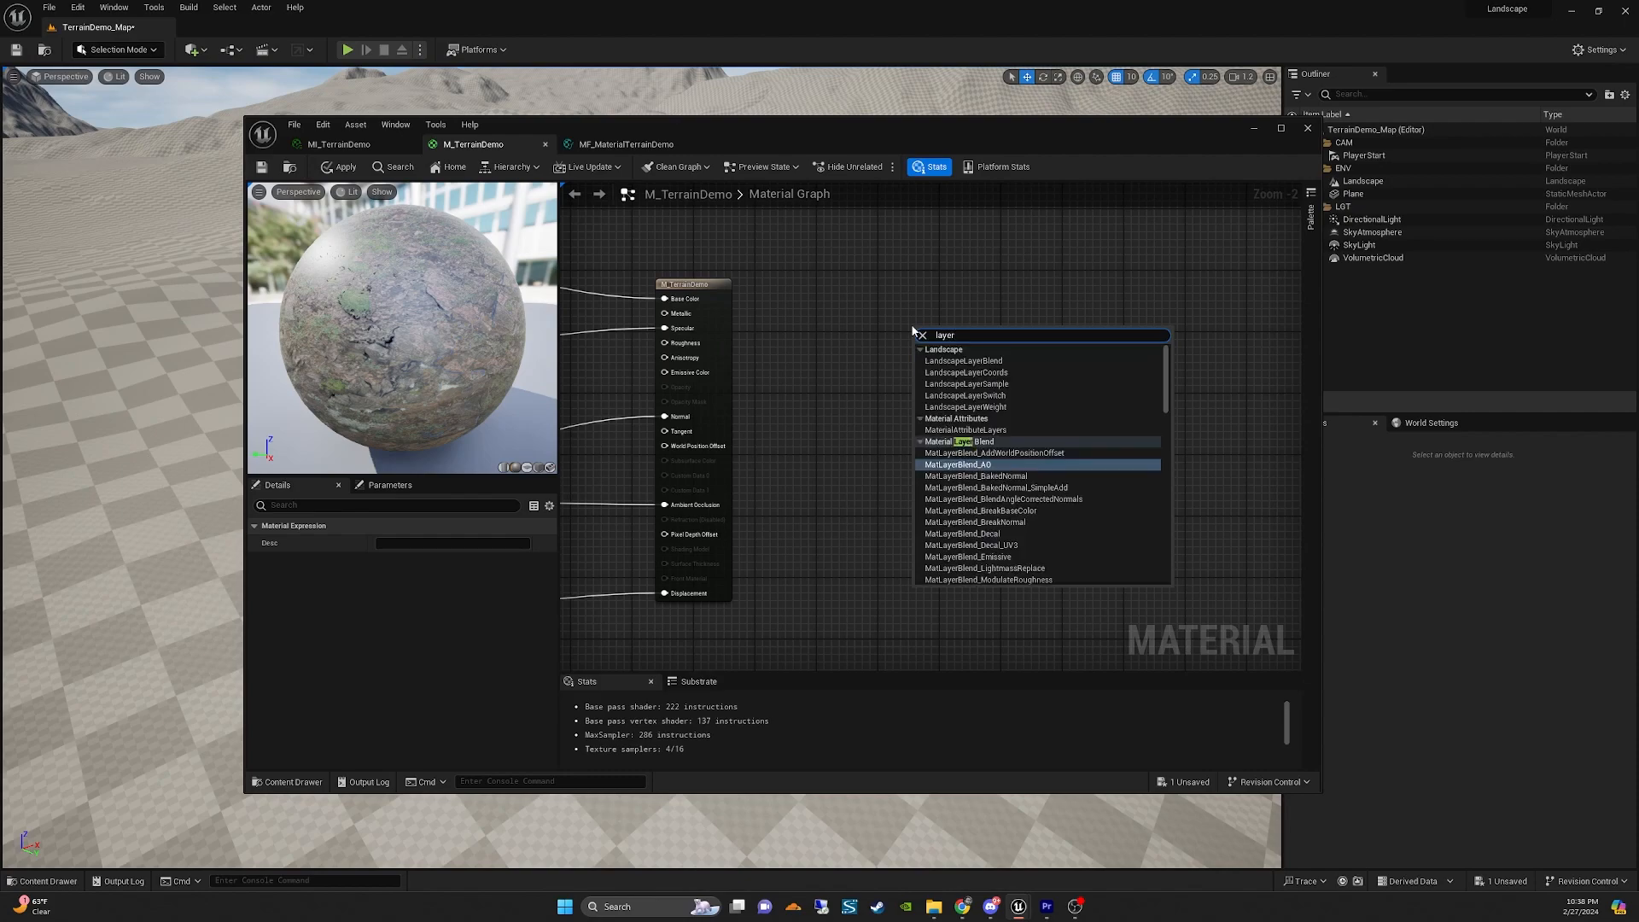
text(blen)
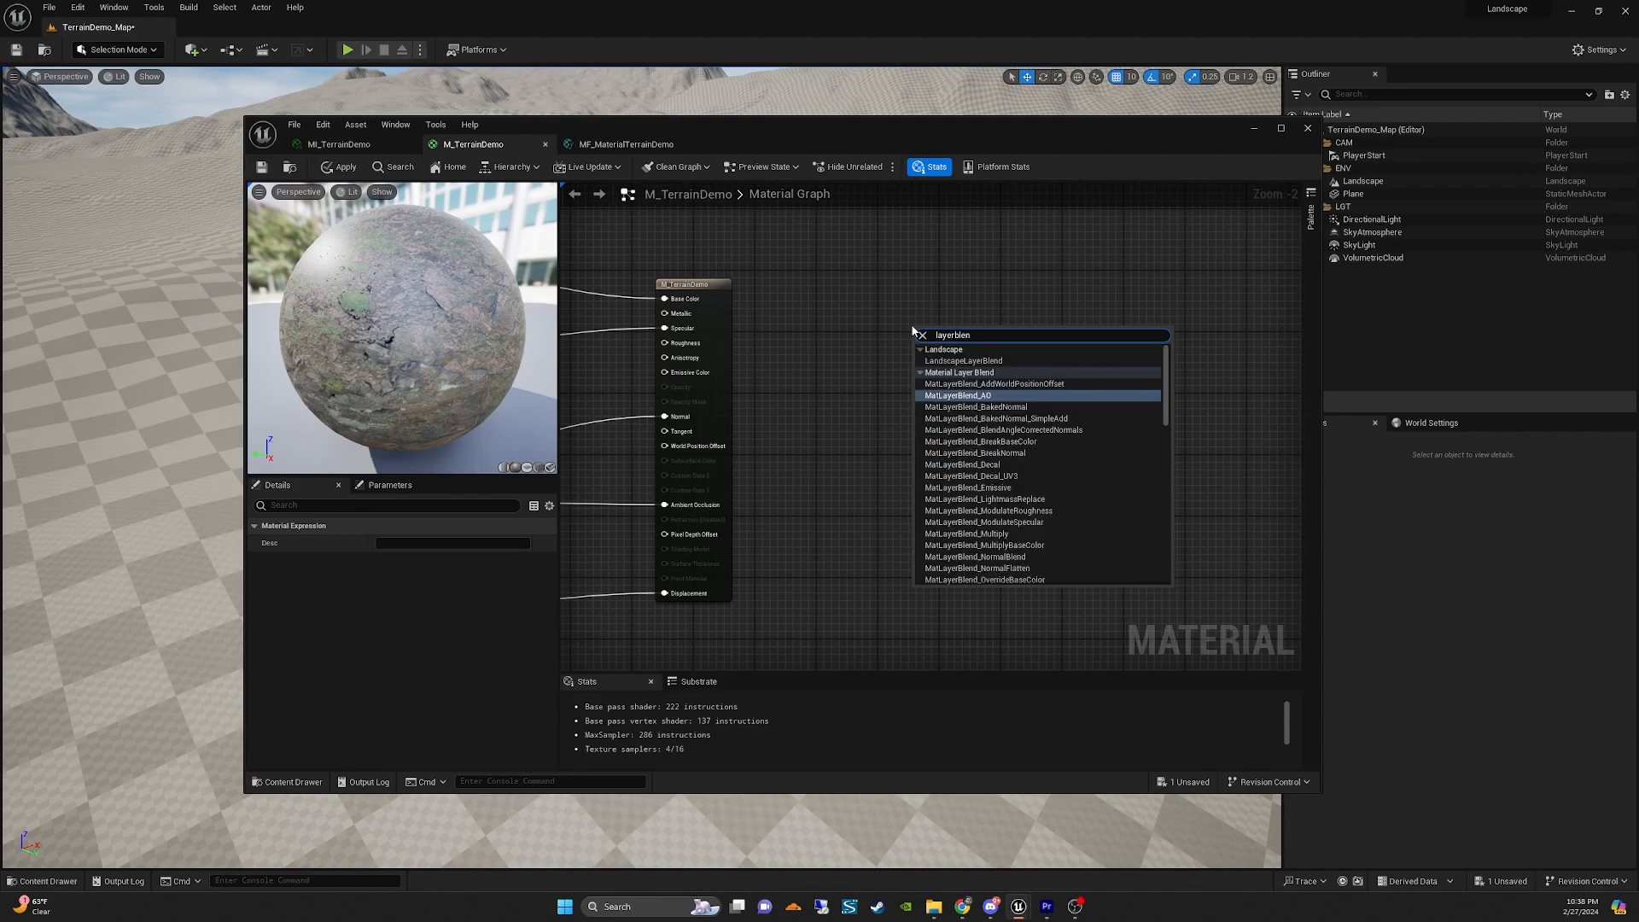
click(982, 361)
drag(935, 329, 894, 352)
right_drag(819, 307, 875, 362)
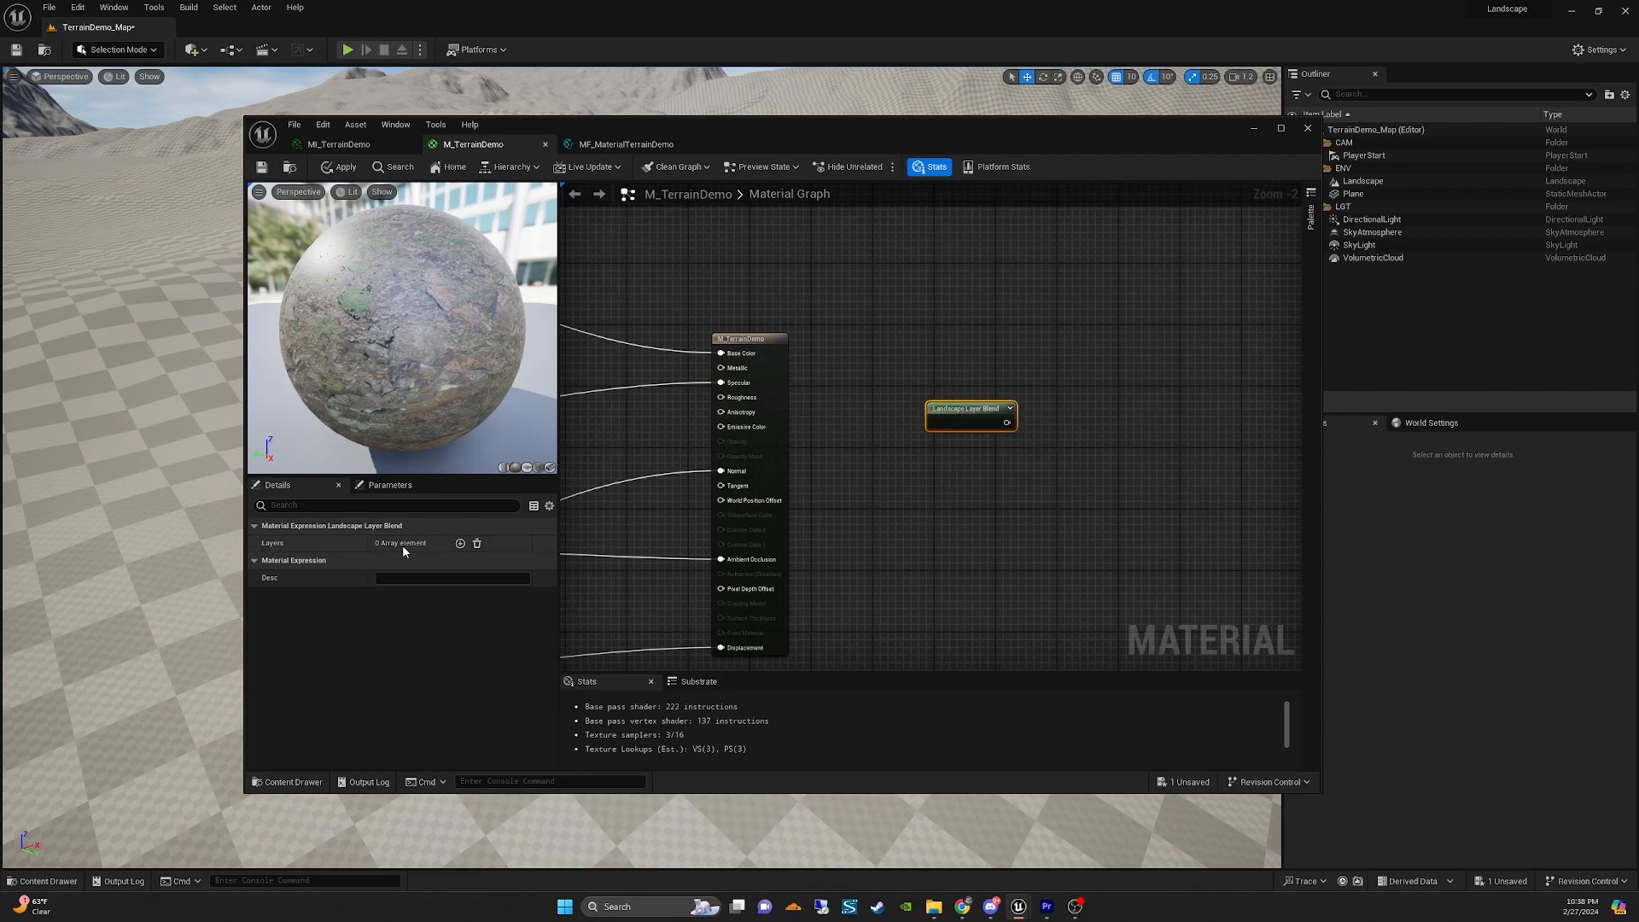
Create four layers in the Landscape Layer Blend node and name the first one Ground.
click(460, 544)
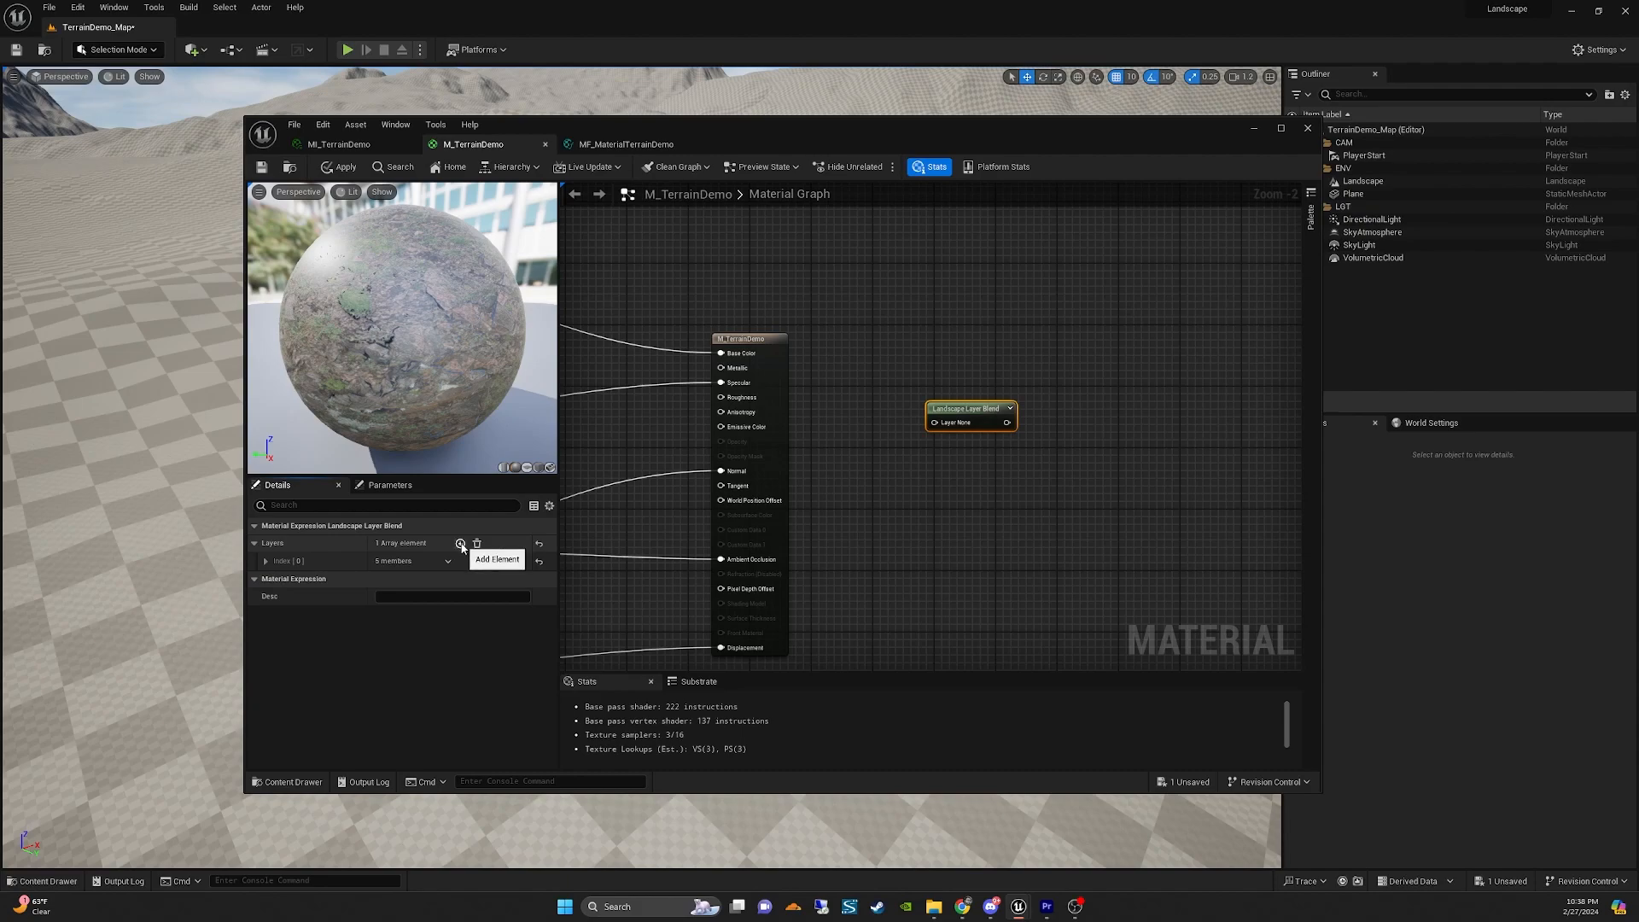
click(266, 562)
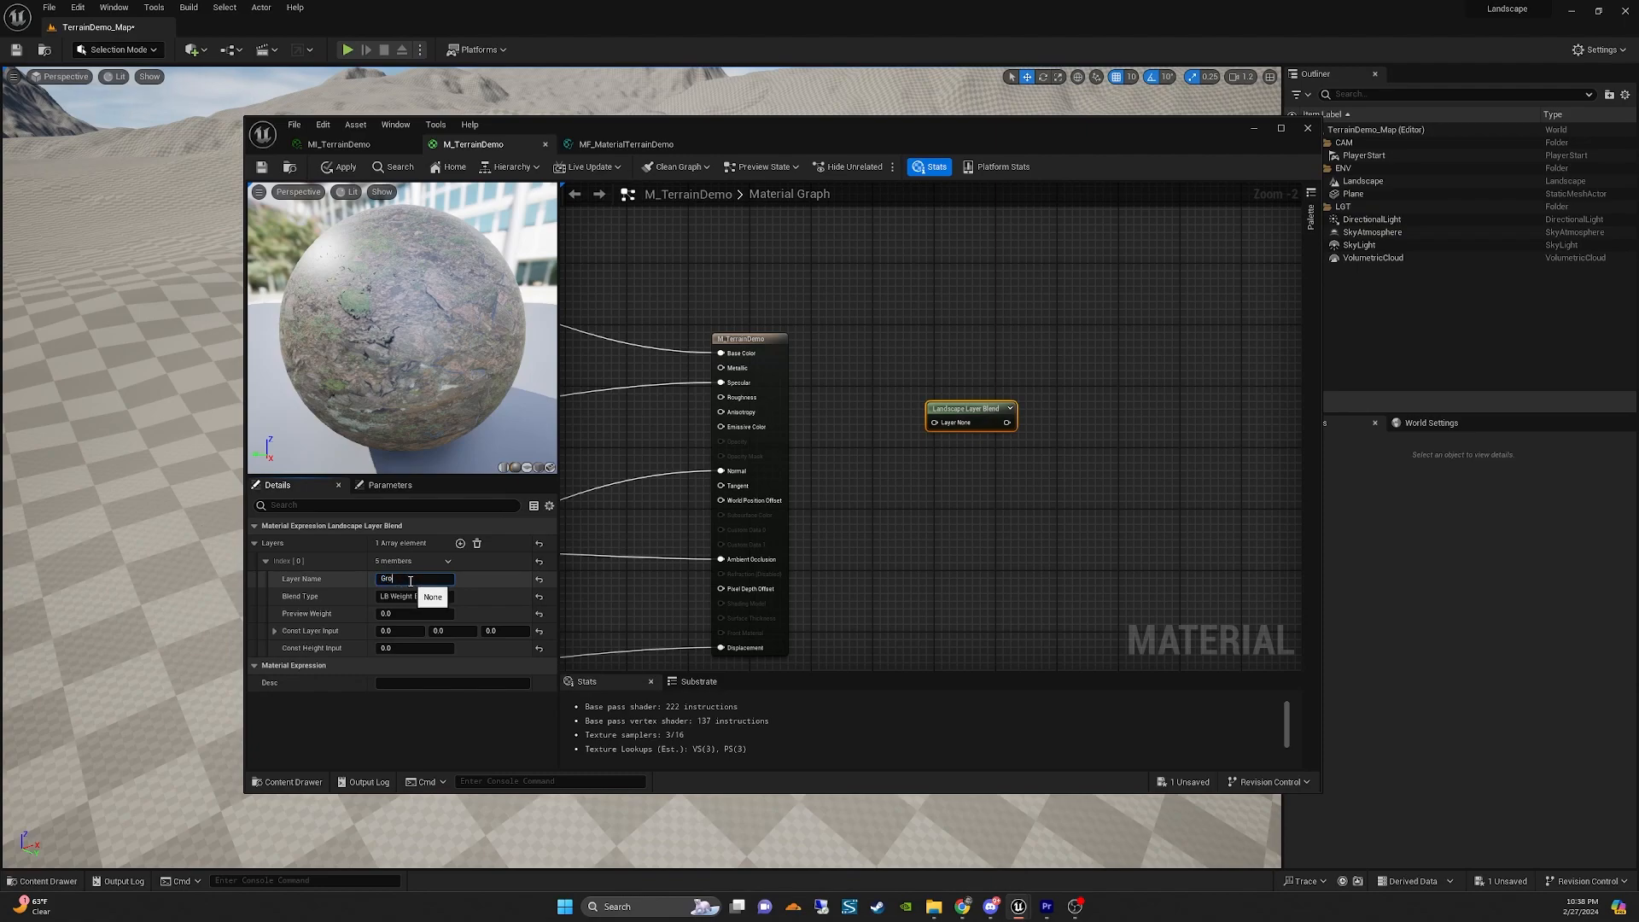
key(Return)
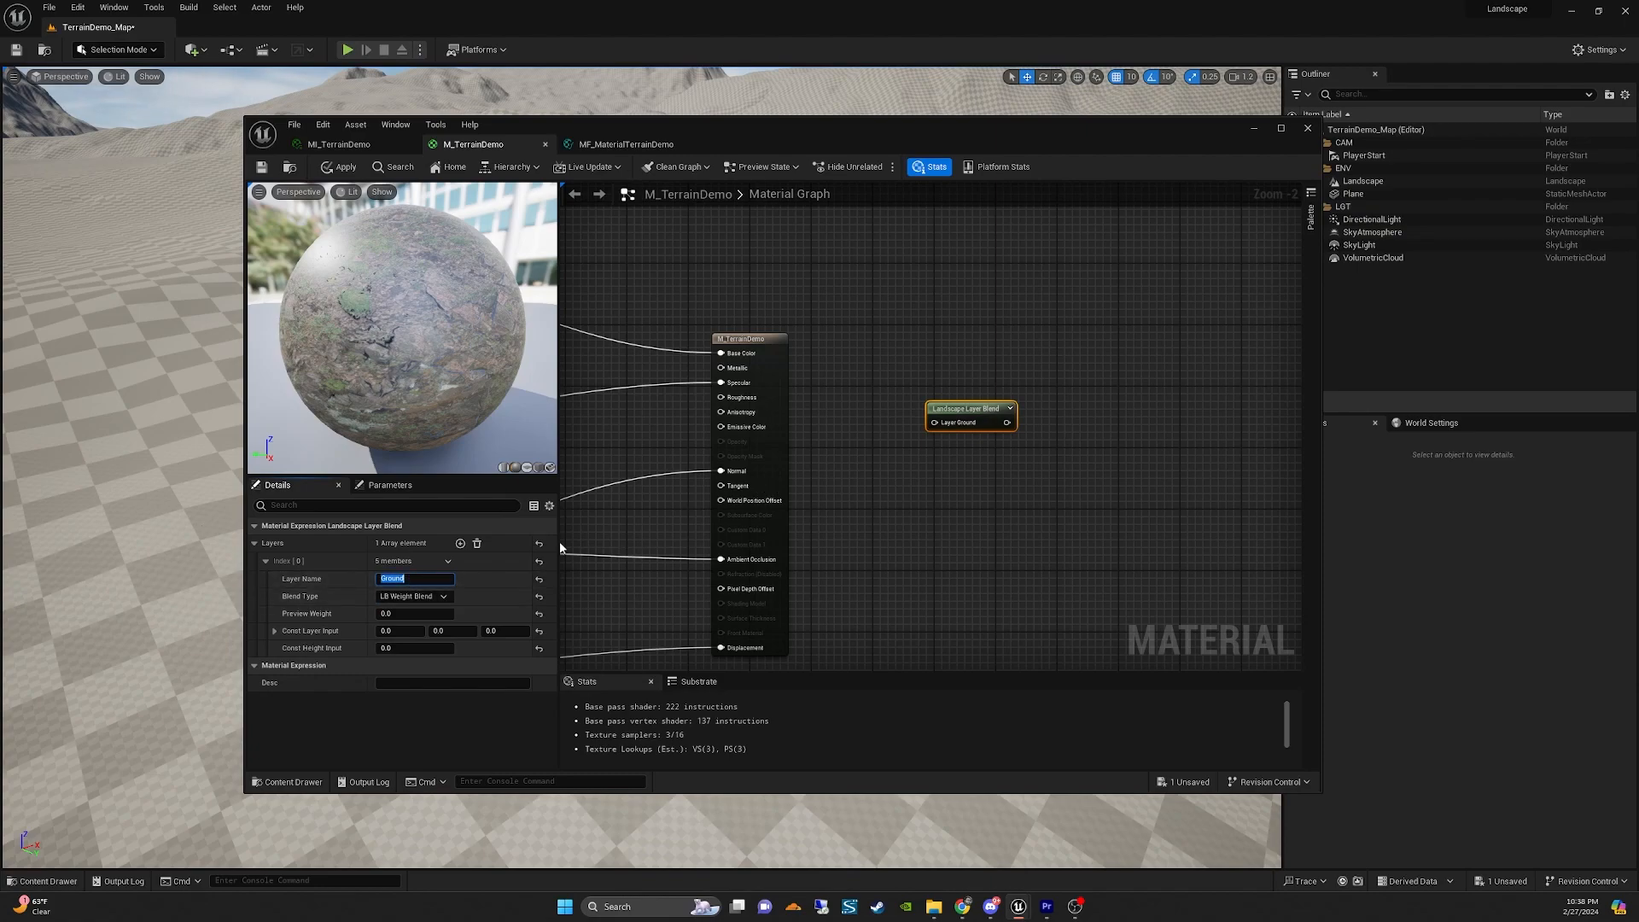
click(460, 543)
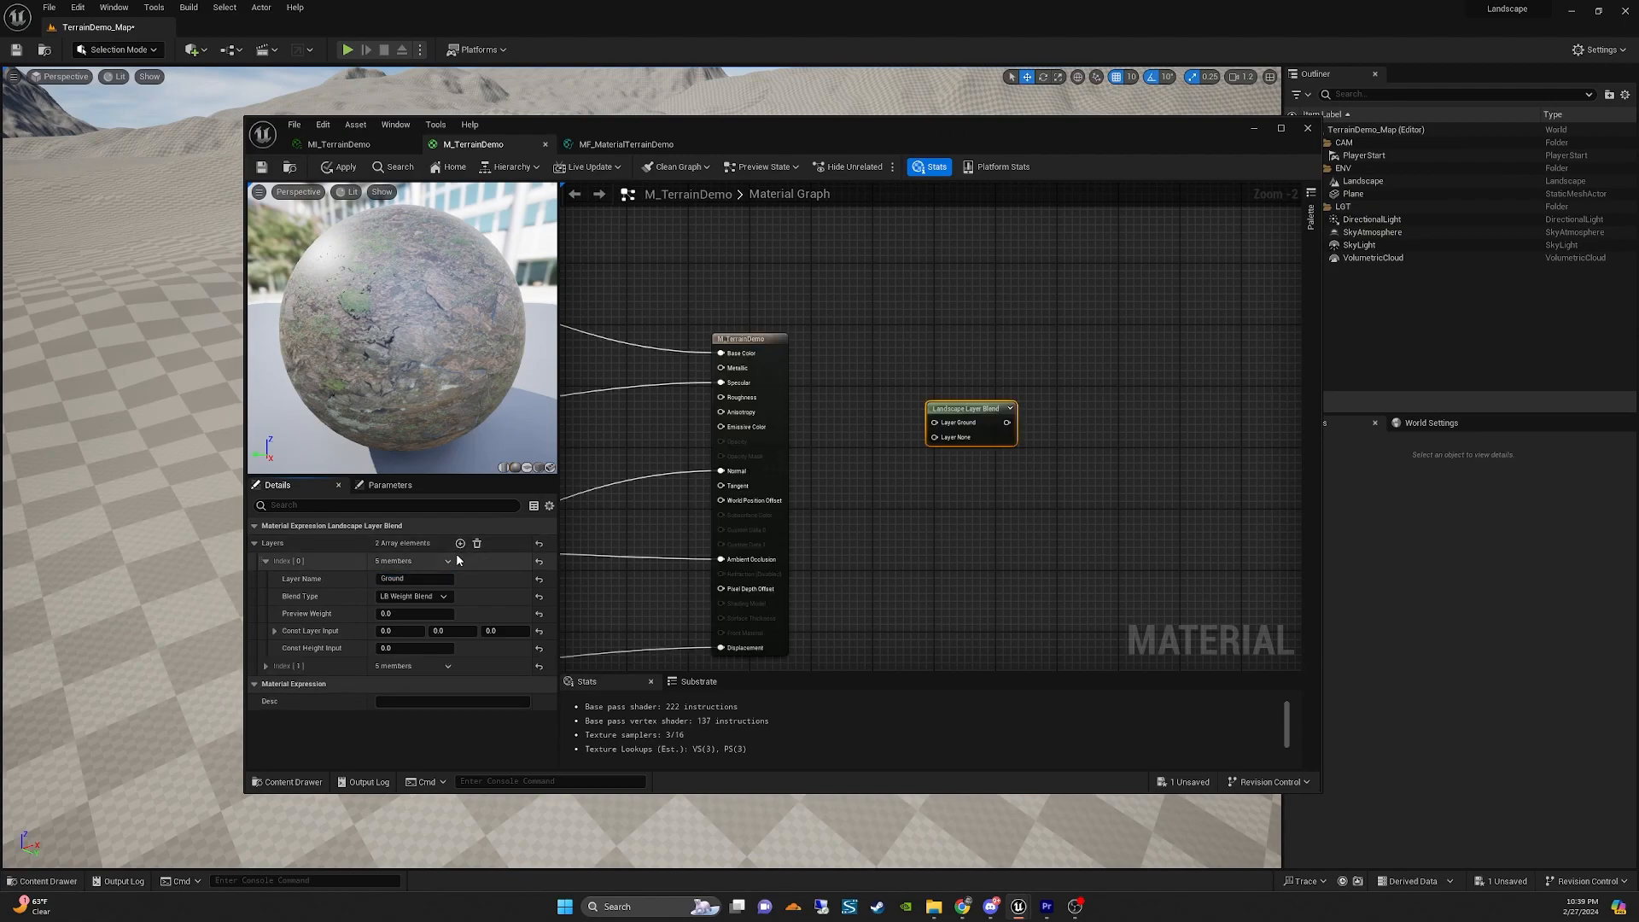
click(460, 543)
click(460, 544)
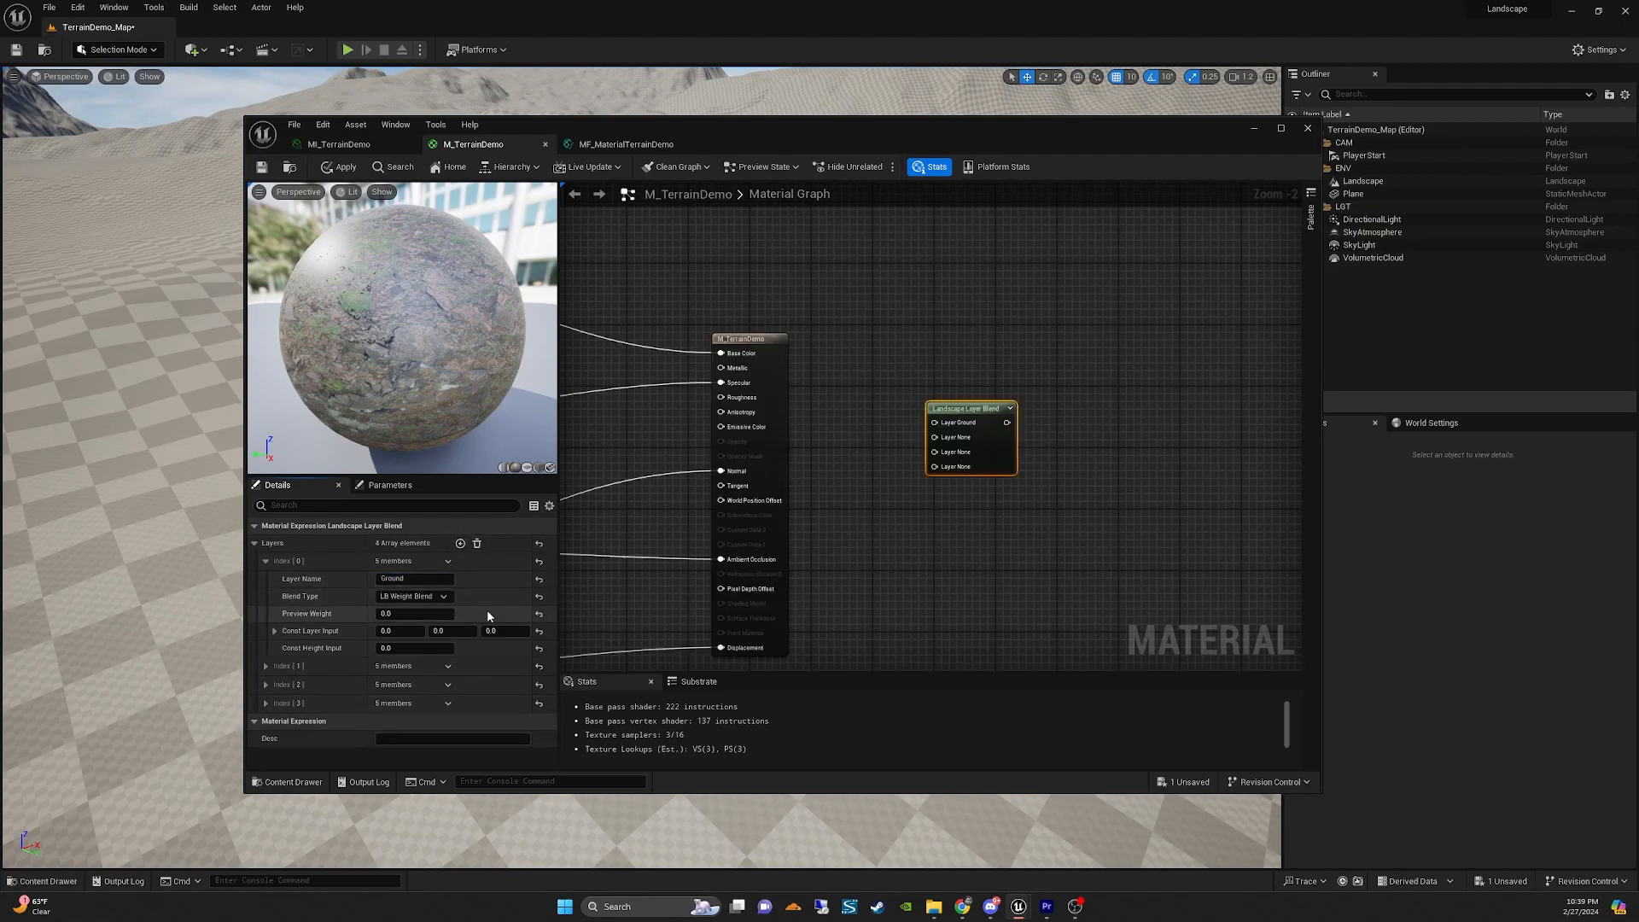
Name the second blend layer Cliff and the third one Rocks.
click(266, 666)
click(423, 685)
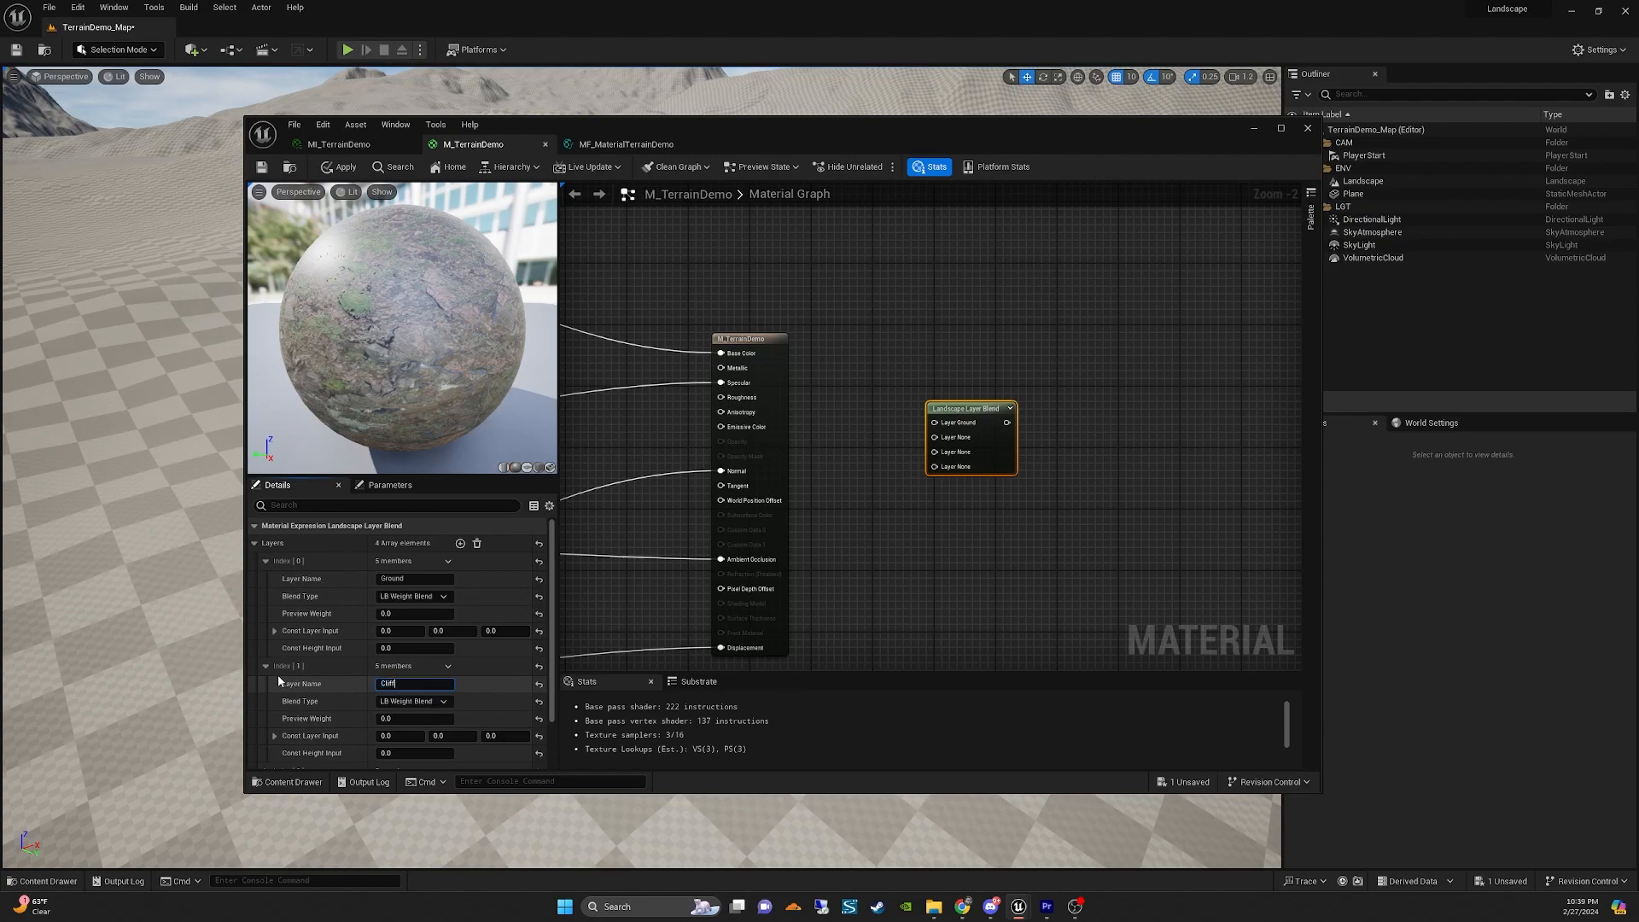
text(Cliff)
click(266, 666)
click(265, 685)
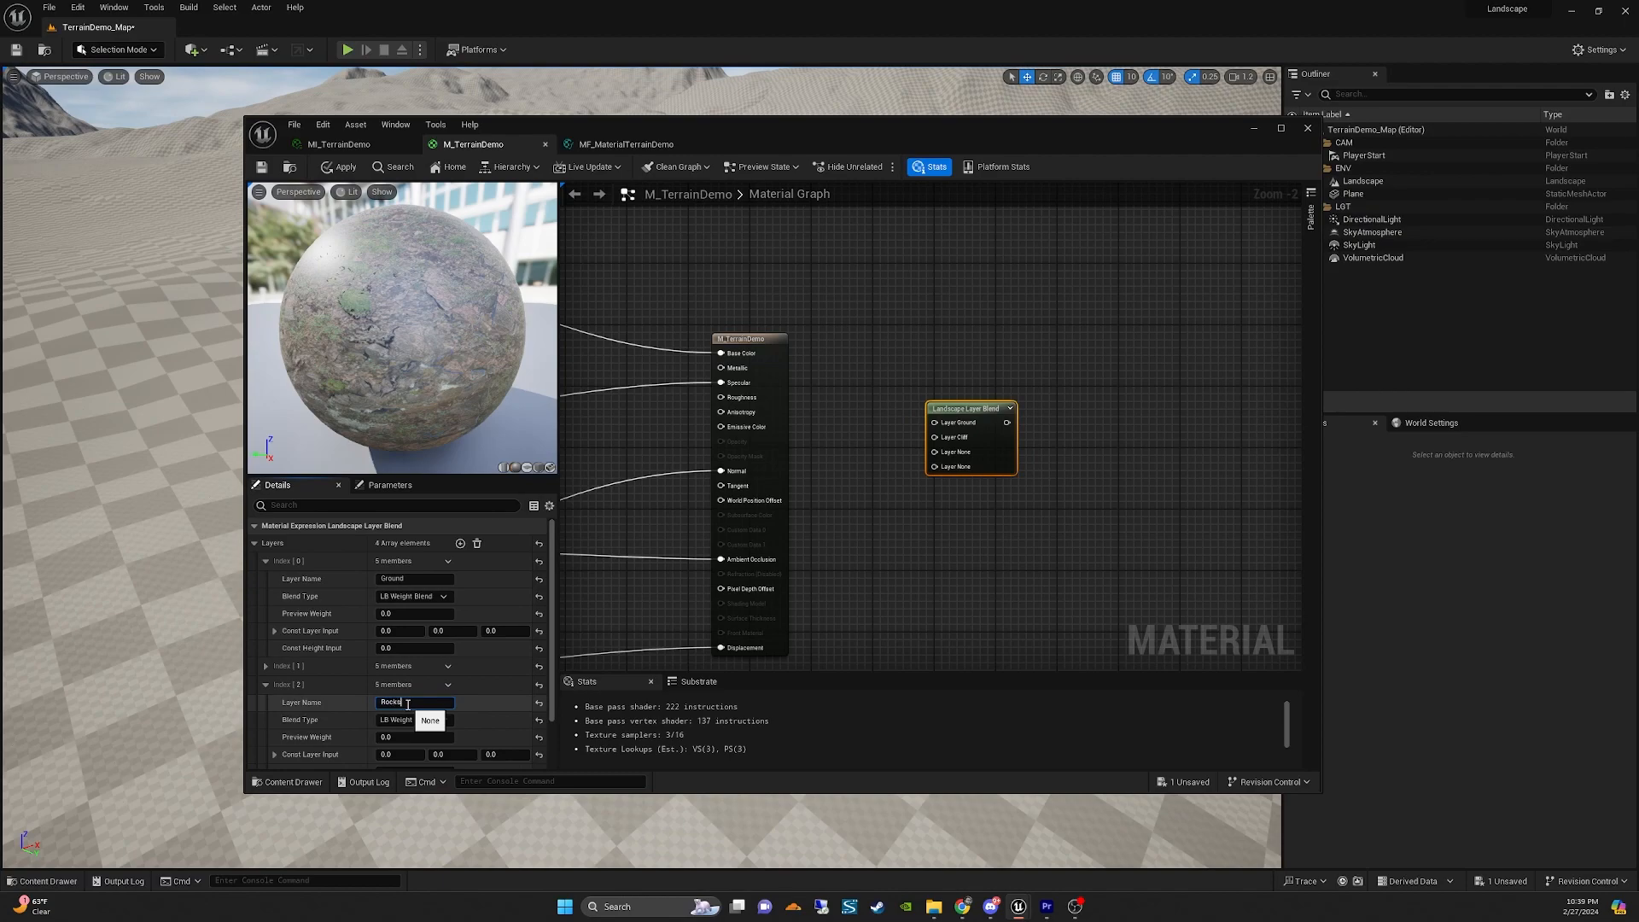
click(265, 685)
Name the fourth blend layer Grass and collapse the layer entries.
click(266, 702)
click(414, 721)
text(Grass)
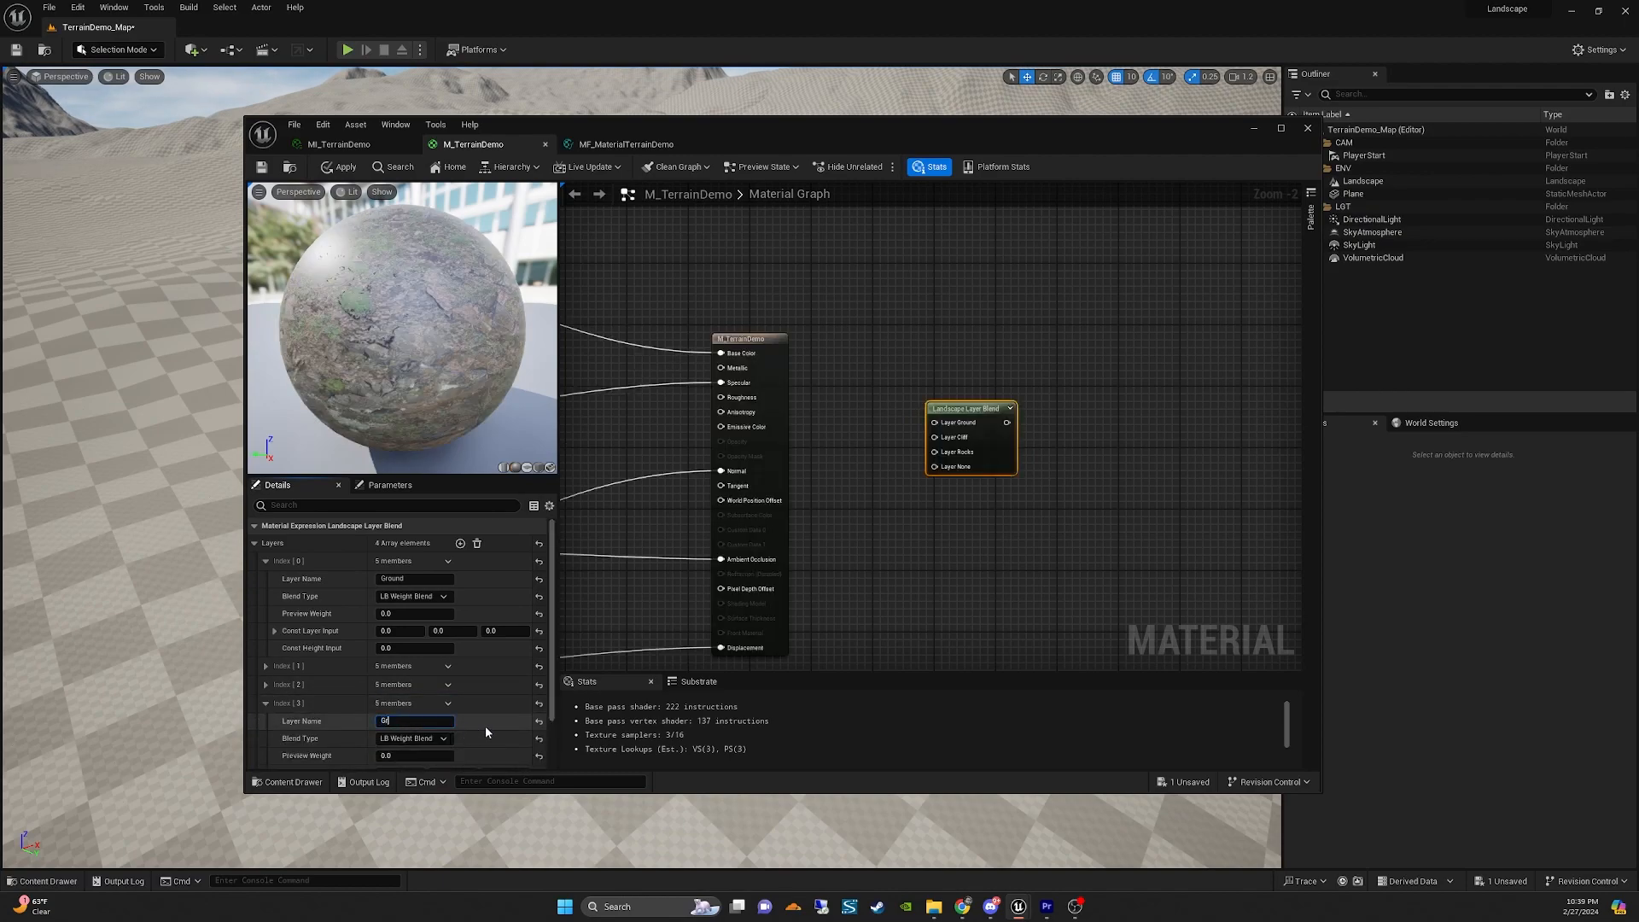
key(Return)
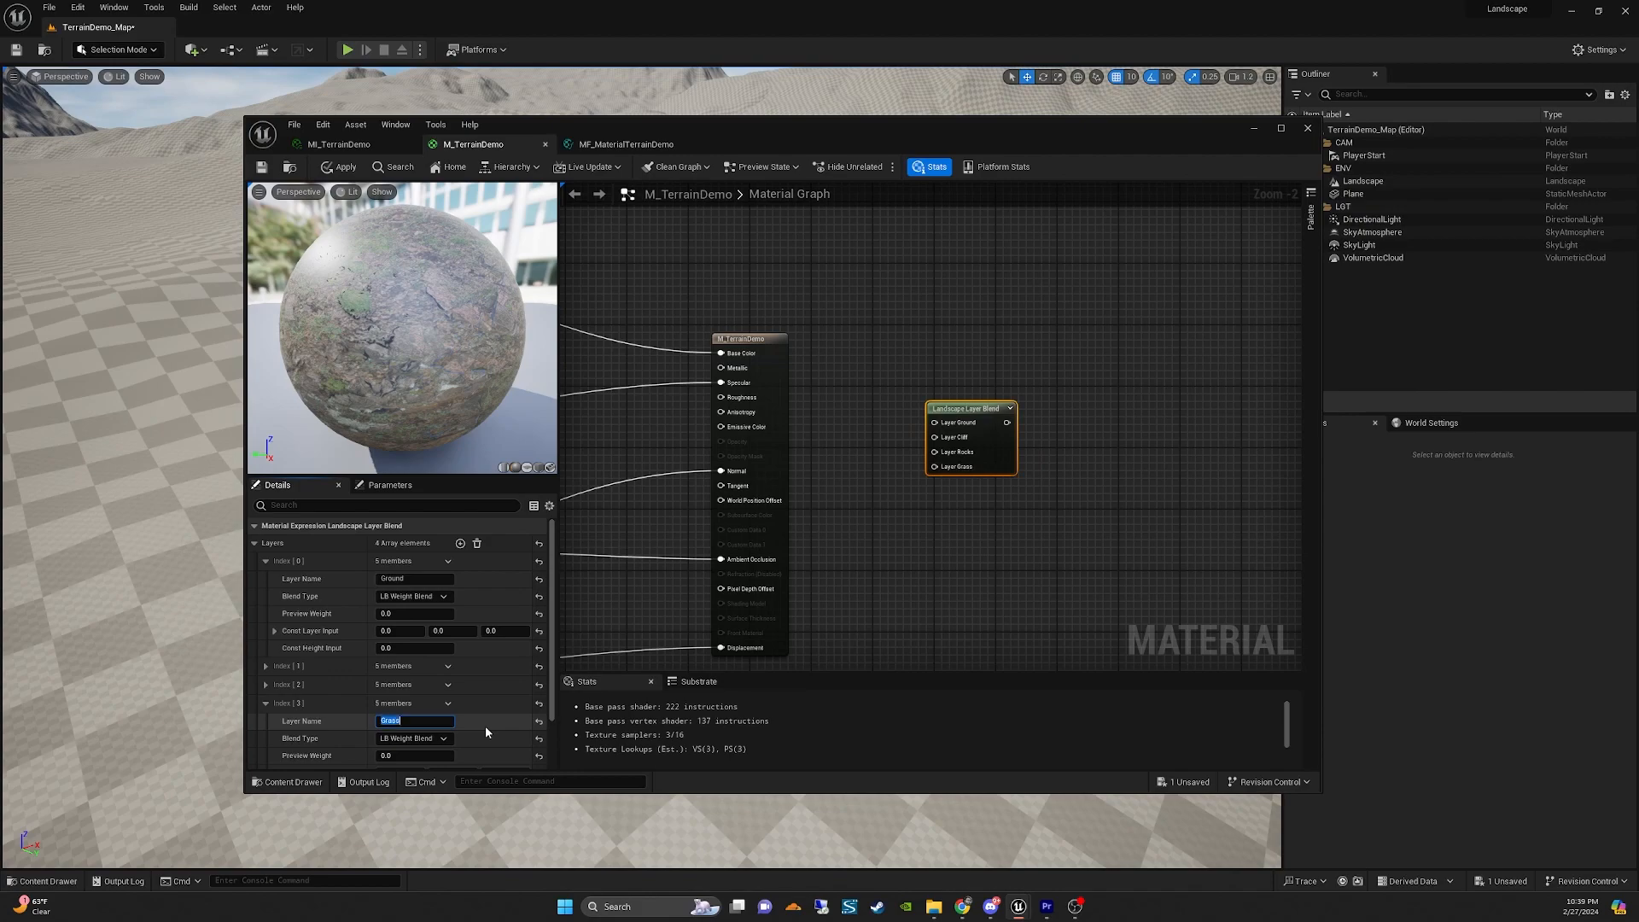
click(266, 702)
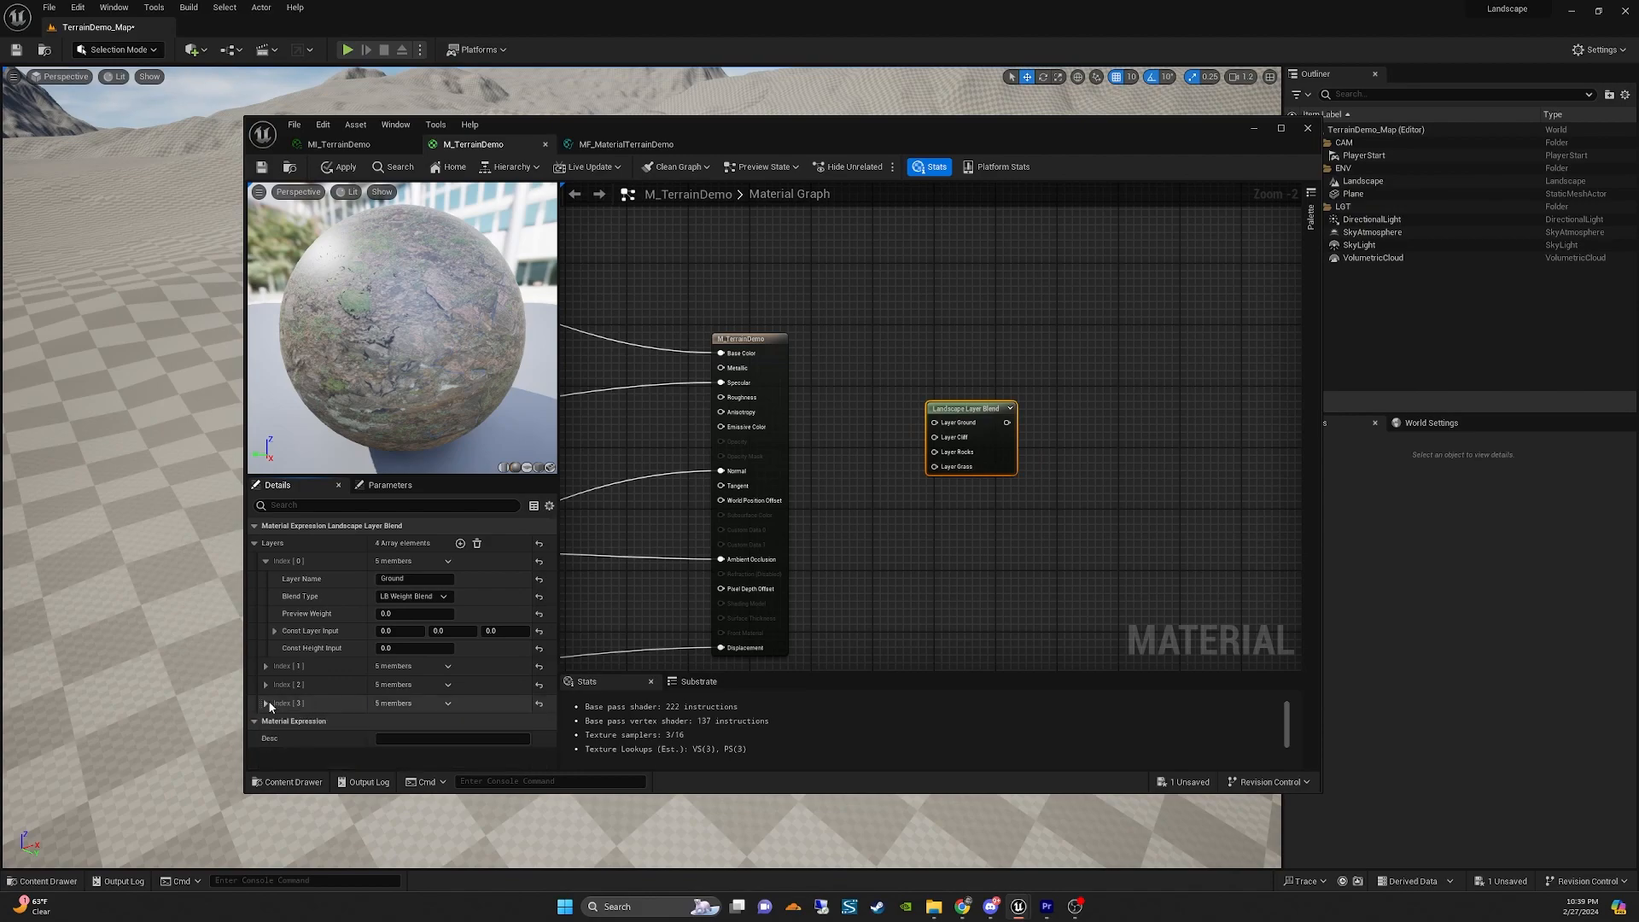
click(264, 562)
Add a MakeMaterialAttributes node between the M_TerrainDemo output and the Landscape Layer Blend node, shifting the blend node farther away for room.
click(1001, 405)
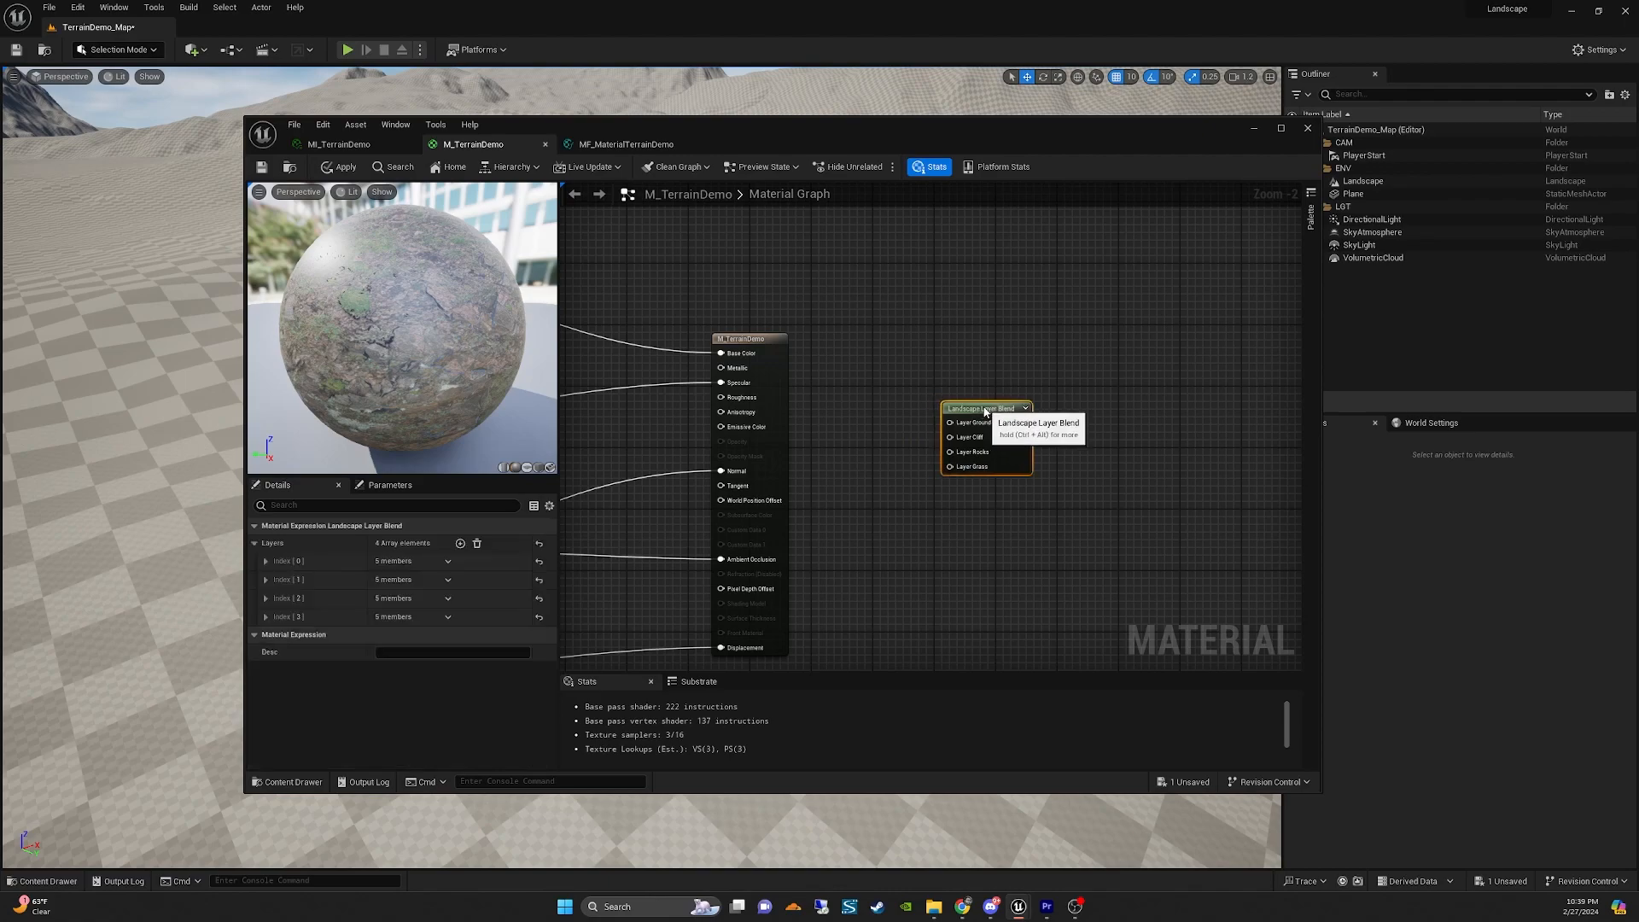
scroll(1077, 314, down, 3)
drag(1127, 353, 1158, 354)
right_drag(1155, 337, 802, 363)
scroll(803, 368, up, 1)
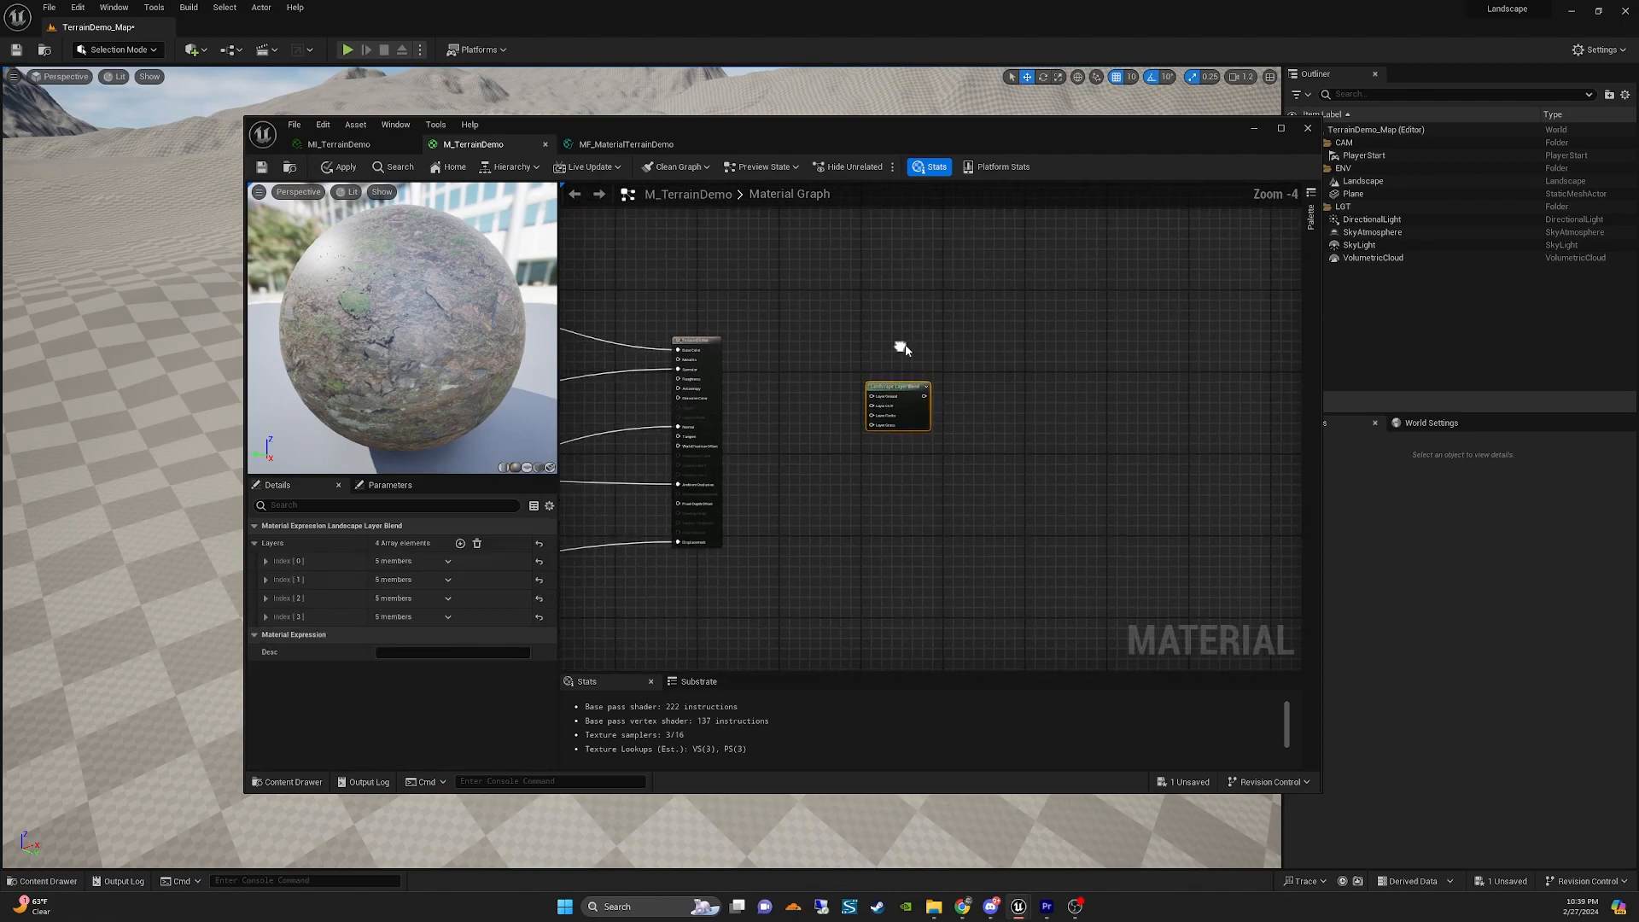
right_click(805, 356)
text(makema)
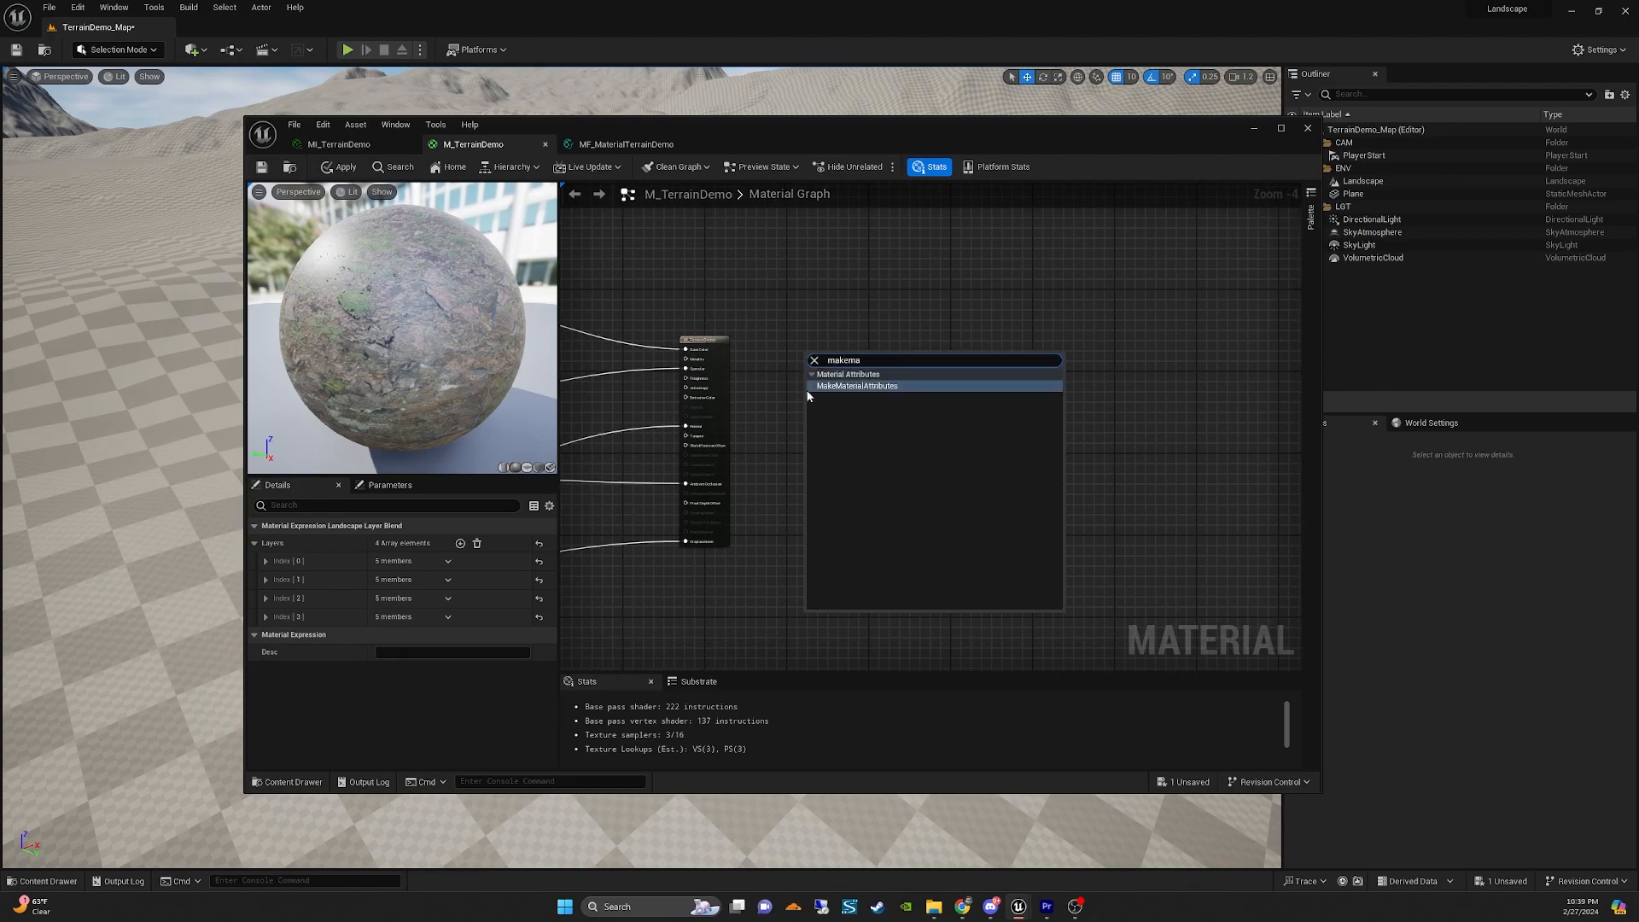
click(845, 386)
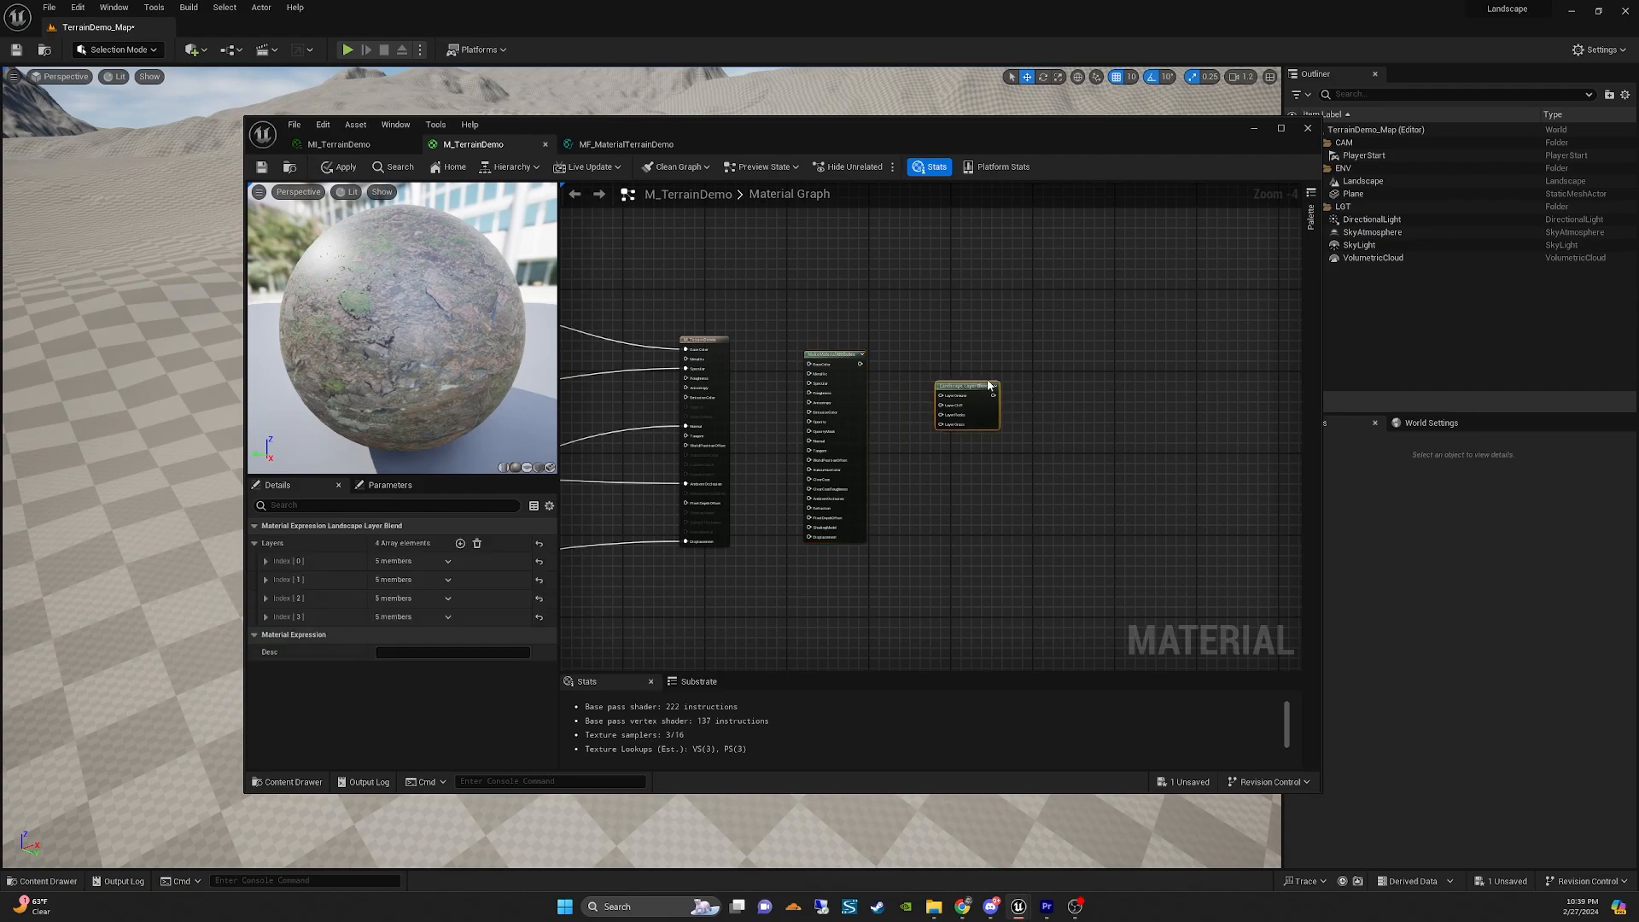
drag(974, 386, 1032, 381)
scroll(854, 354, up, 1)
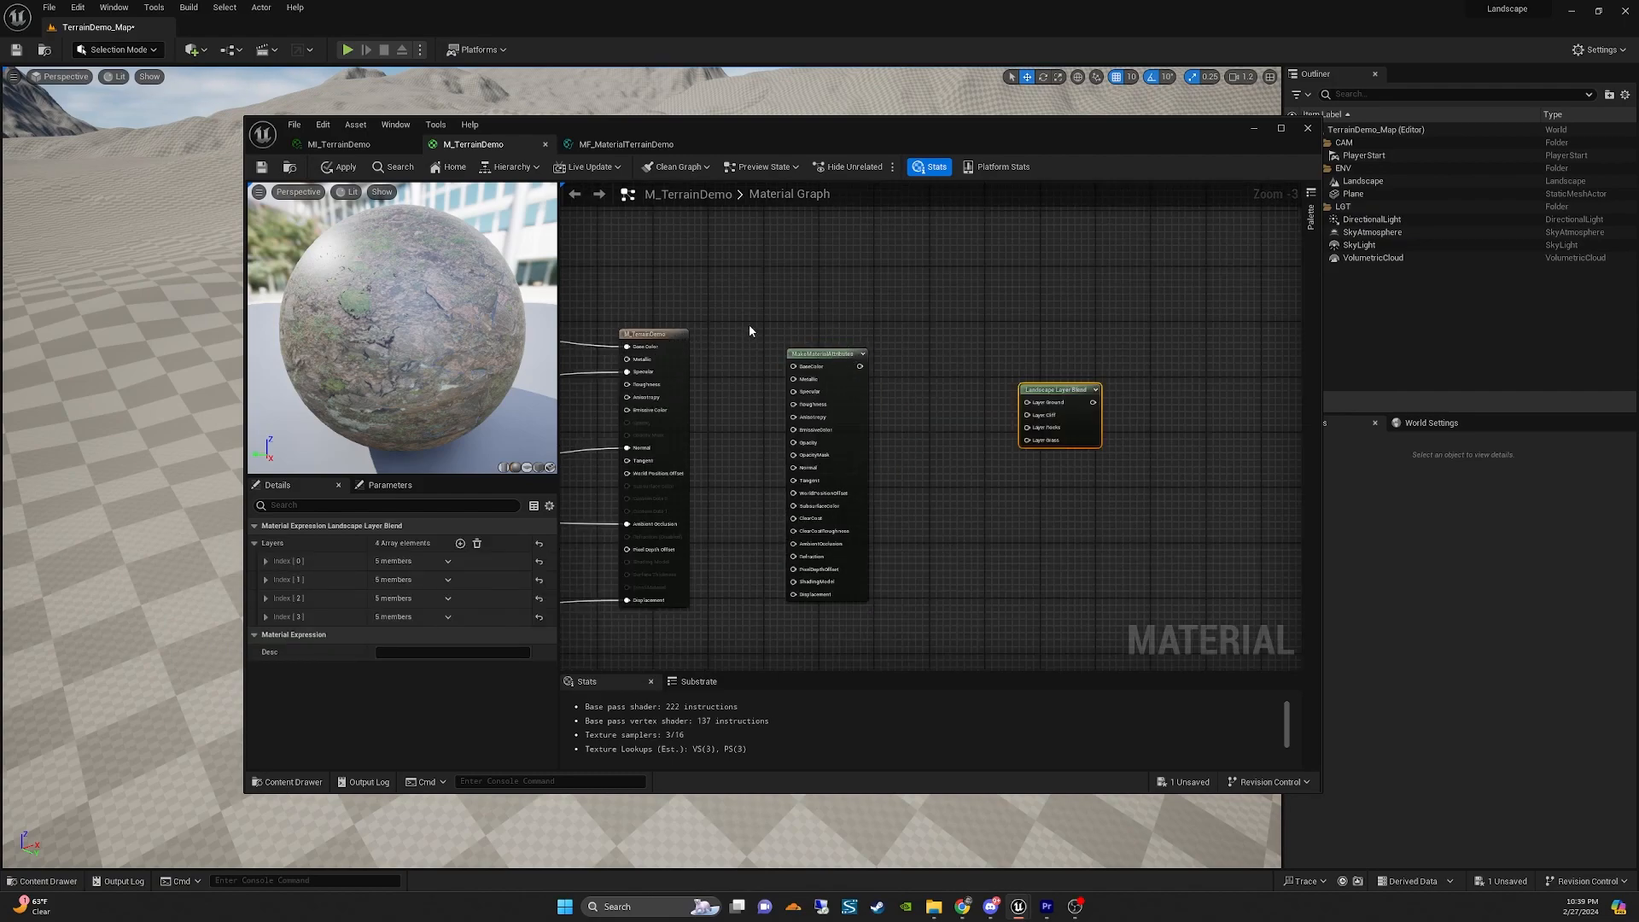
Align the MakeMaterialAttributes node directly beside the M_TerrainDemo output node.
drag(859, 366, 1012, 331)
click(872, 305)
right_drag(769, 294, 1006, 320)
drag(1092, 346, 1073, 313)
Transfer the Base Color connection from the M_TerrainDemo output node to the BaseColor input of MakeMaterialAttributes.
scroll(965, 368, up, 3)
right_drag(896, 289, 852, 278)
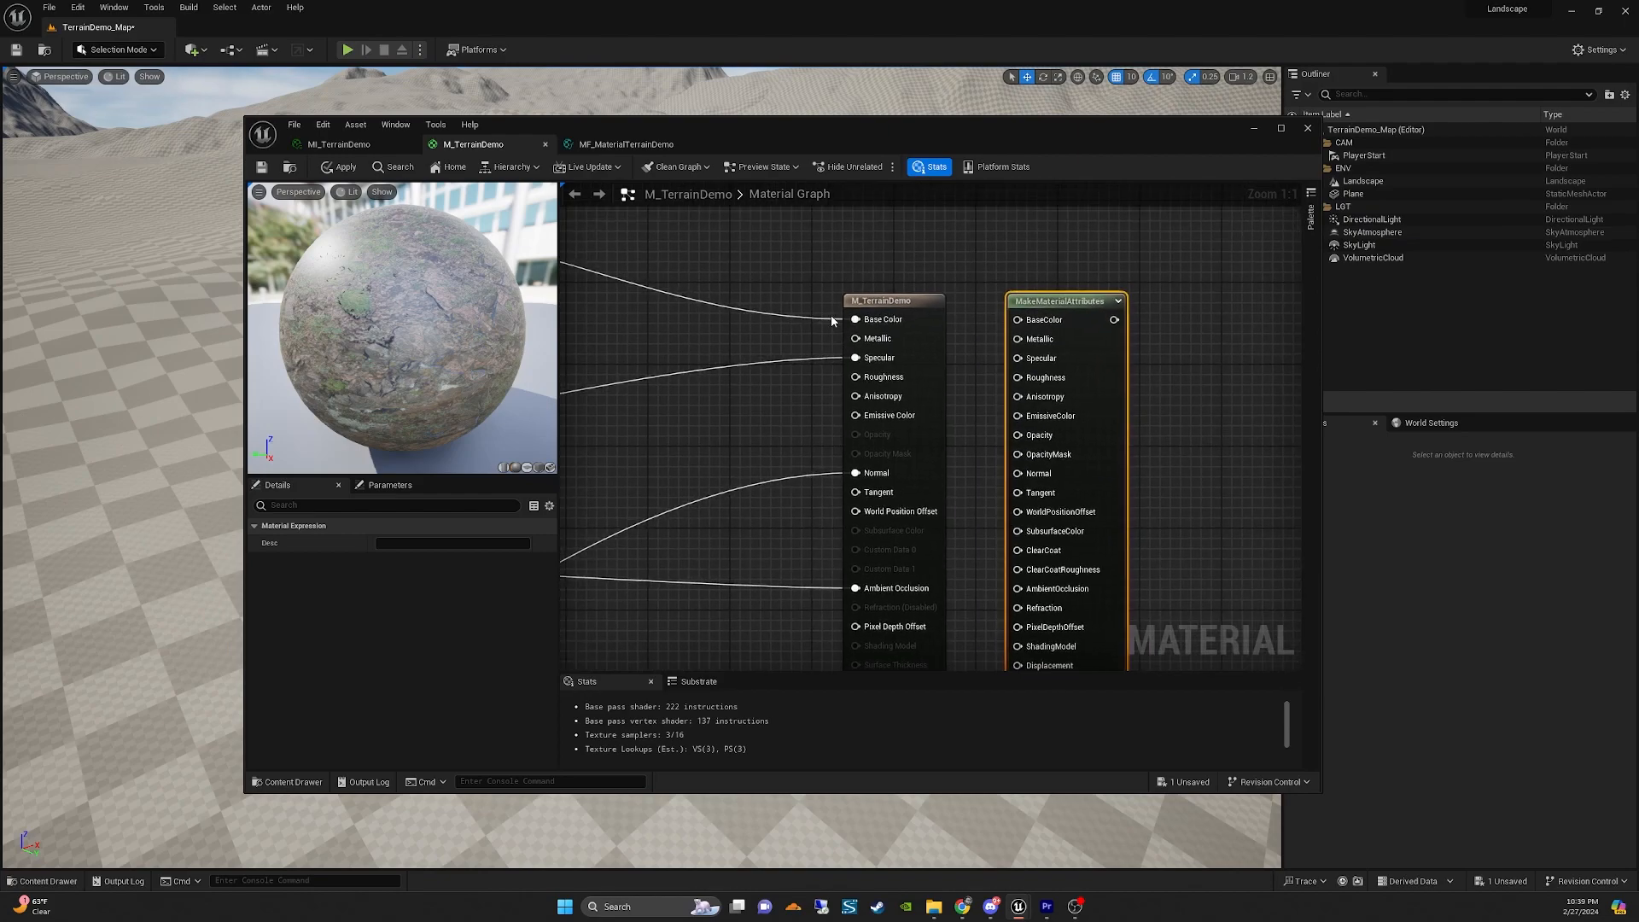
ctrl+drag(855, 319, 1017, 319)
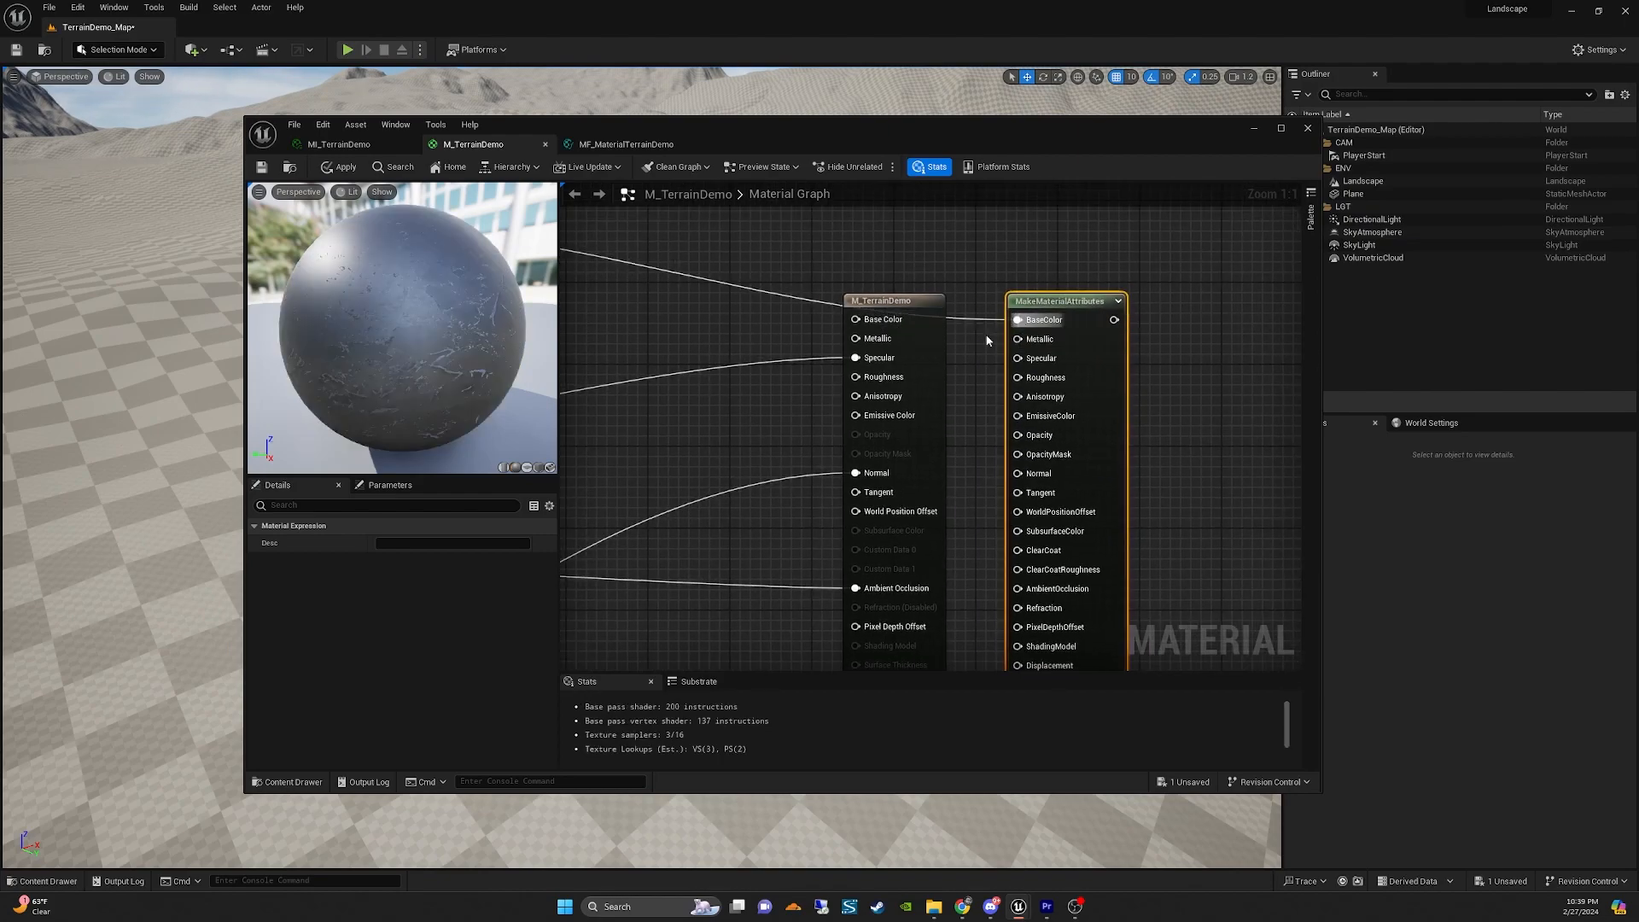
Transfer the Specular, Normal, Ambient Occlusion and Displacement connections from the M_TerrainDemo output node to the matching MakeMaterialAttributes inputs.
ctrl+drag(855, 357, 1017, 358)
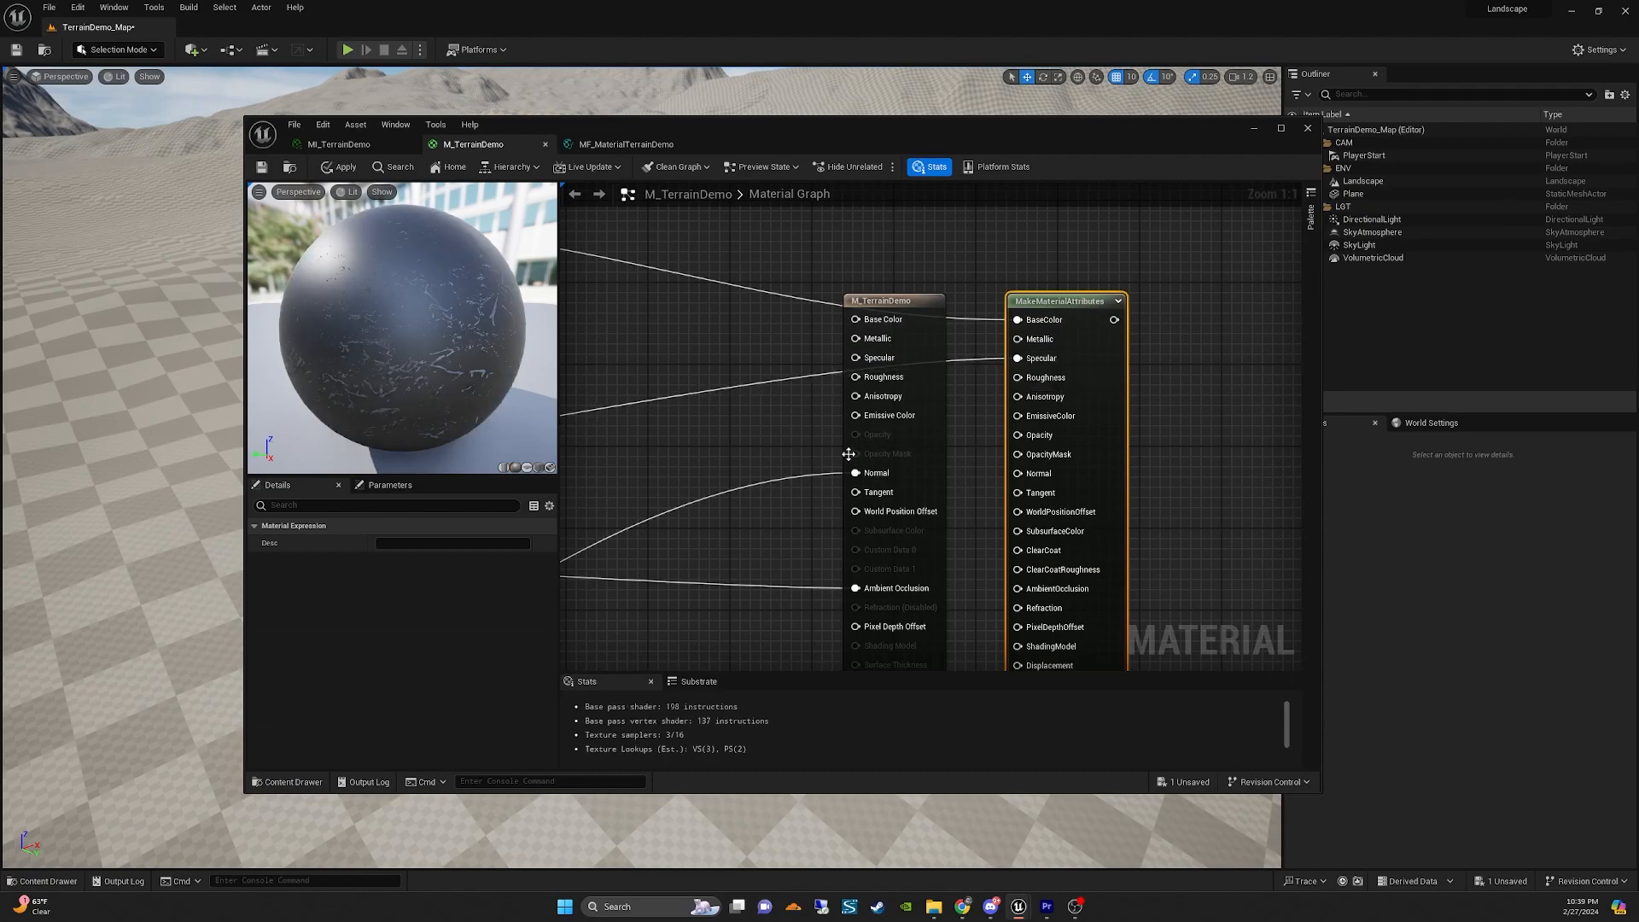
ctrl+drag(828, 473, 1018, 473)
right_drag(834, 587, 834, 395)
ctrl+drag(834, 395, 1013, 396)
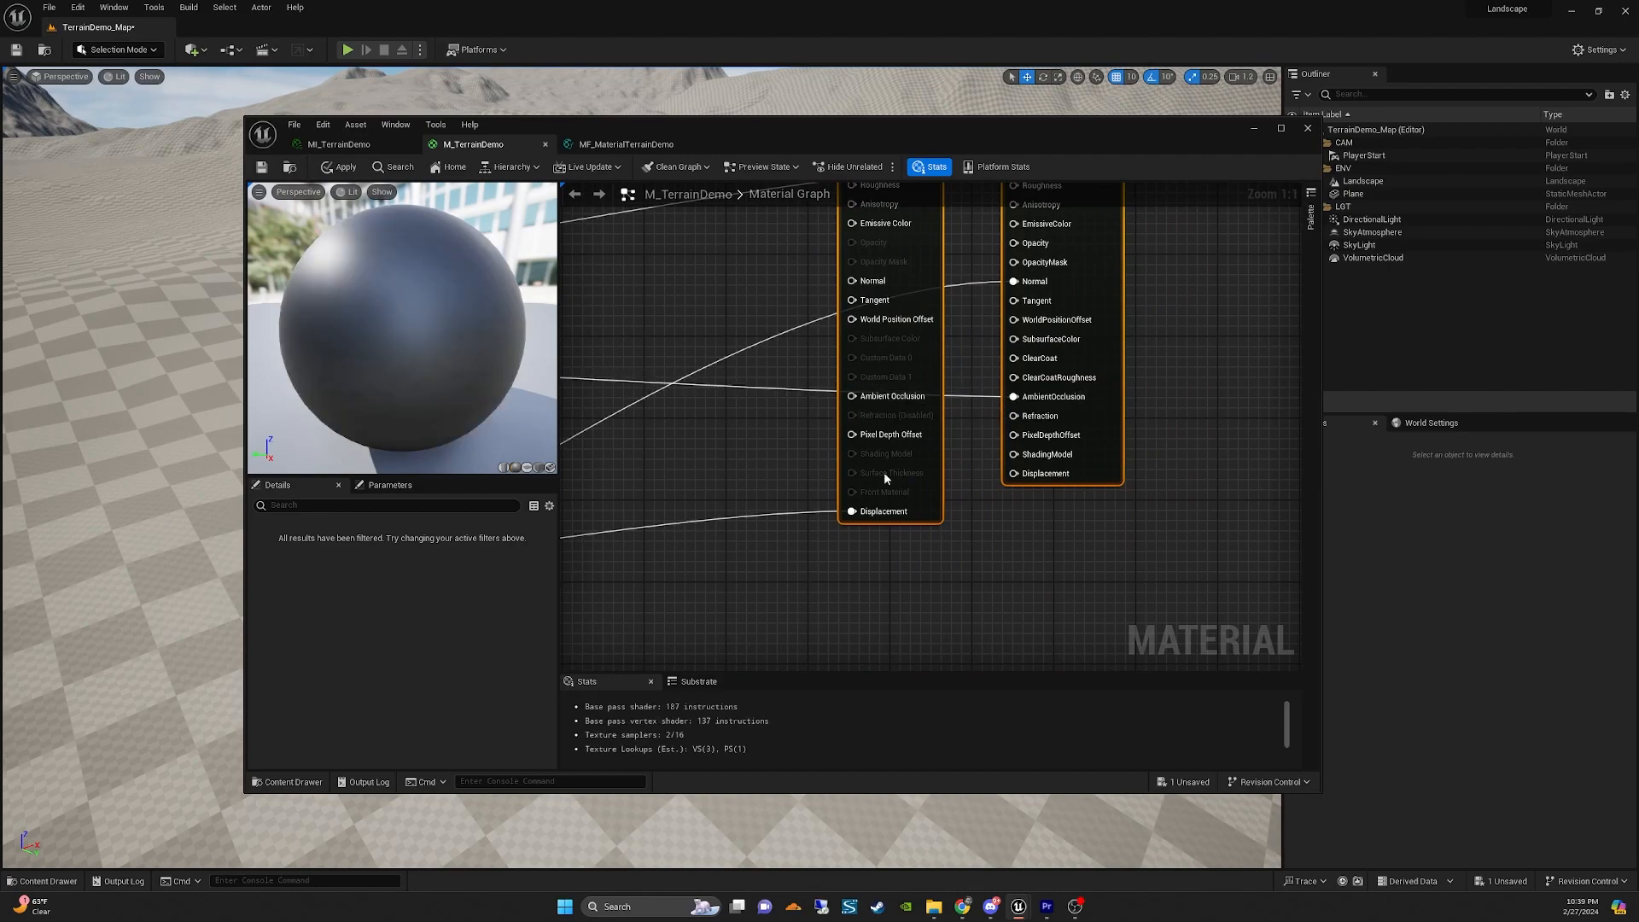
ctrl+drag(851, 511, 1015, 476)
Move the M_TerrainDemo output node to the far side of MakeMaterialAttributes, leaving space beside it.
scroll(1212, 298, down, 1)
right_drag(1220, 297, 1139, 415)
drag(826, 267, 1128, 271)
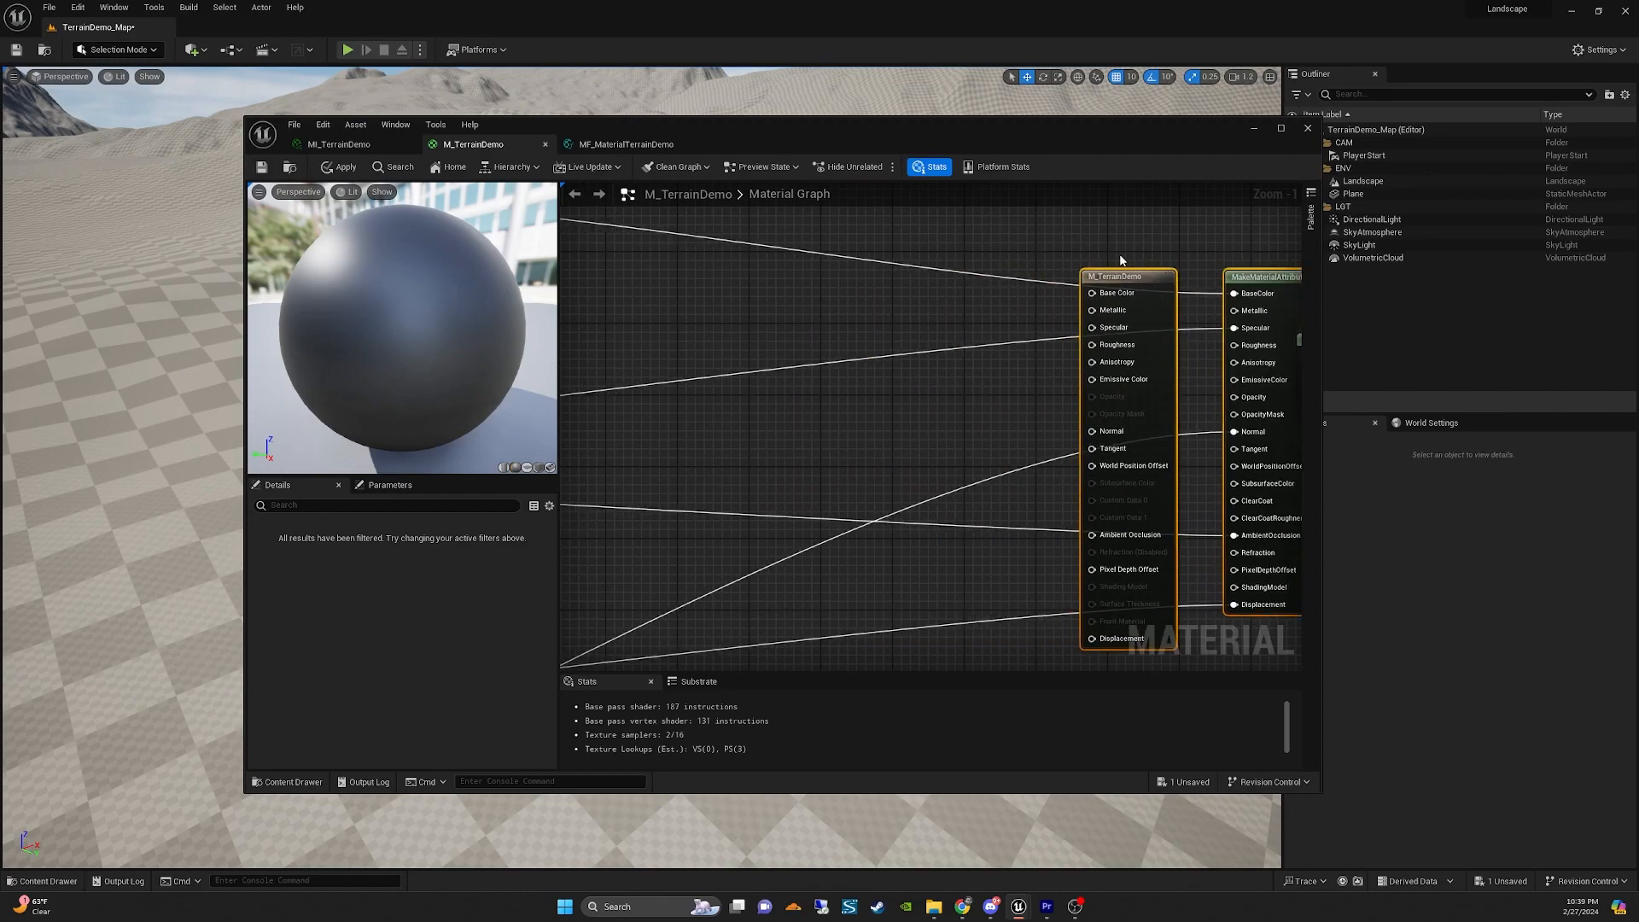
right_drag(1128, 275, 805, 285)
click(825, 269)
drag(818, 286, 1130, 278)
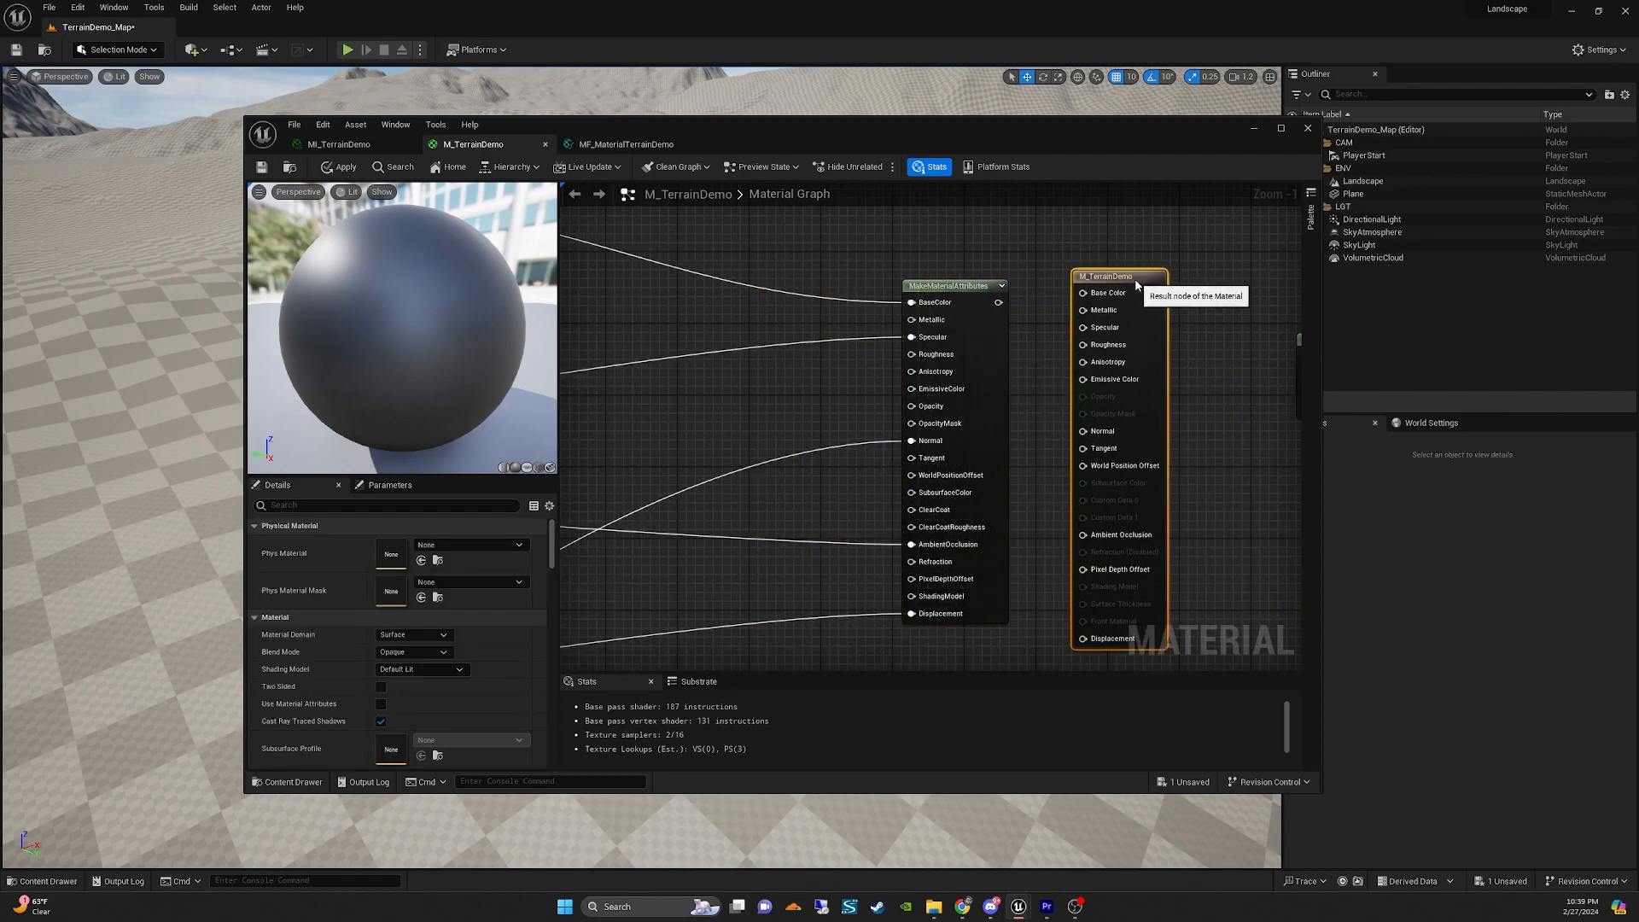
Place the Landscape Layer Blend node between MakeMaterialAttributes and the output node, and connect the MakeMaterialAttributes output to Layer Ground.
right_drag(1056, 262, 826, 279)
drag(875, 293, 1172, 301)
drag(1078, 355, 915, 347)
drag(764, 318, 912, 364)
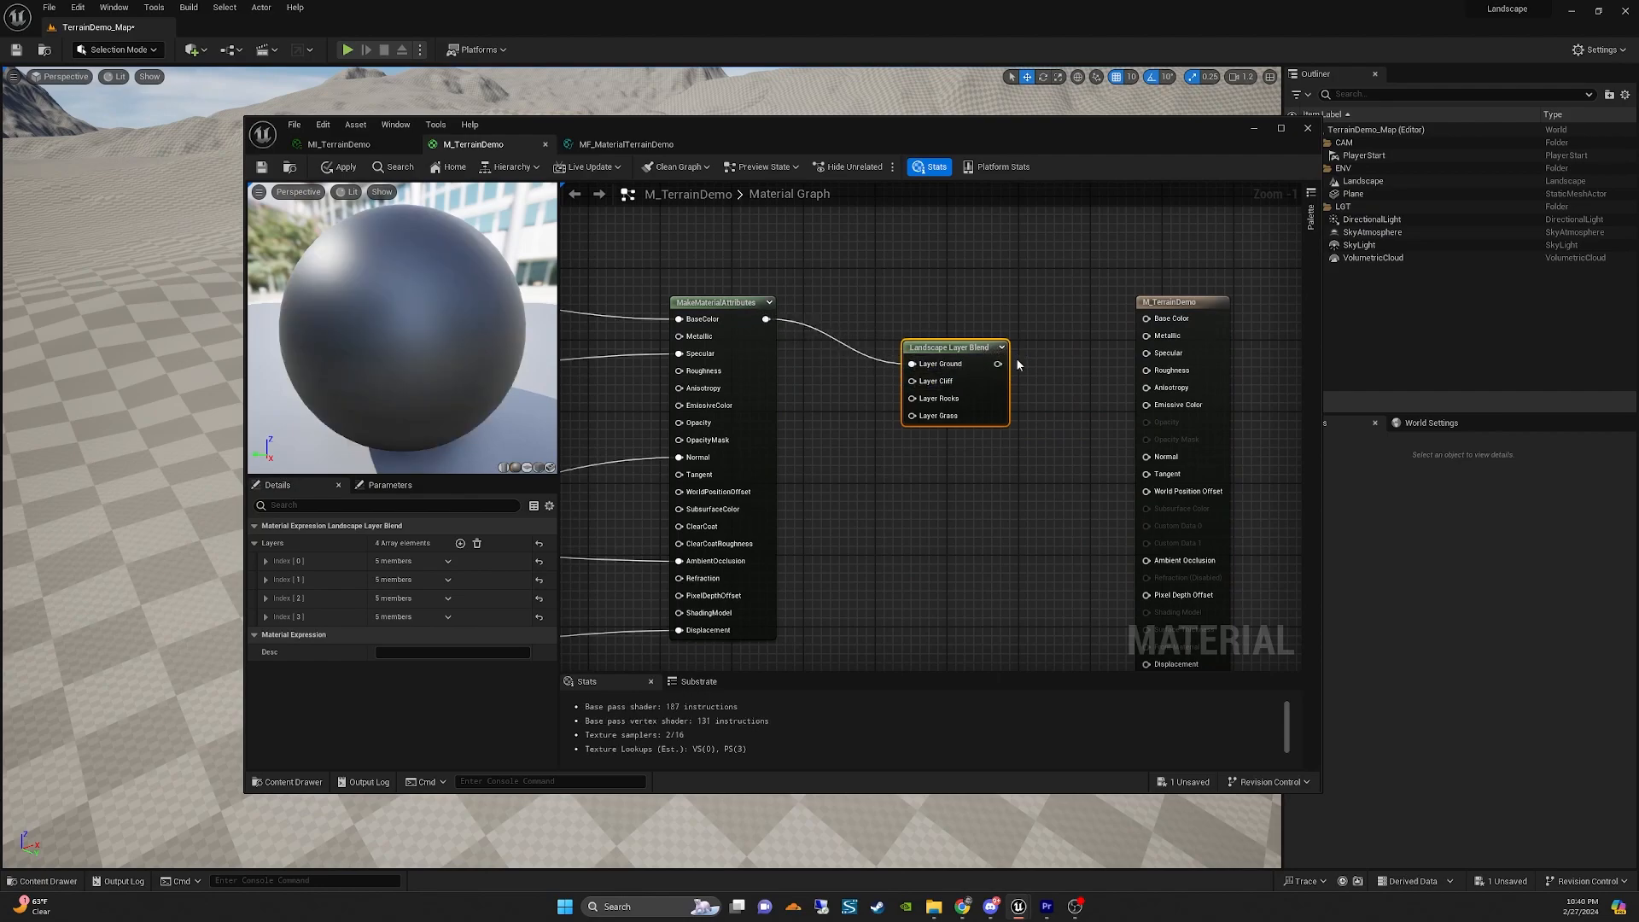
Enable Use Material Attributes on the M_TerrainDemo output node and connect the Landscape Layer Blend output to its material attributes input.
click(1176, 303)
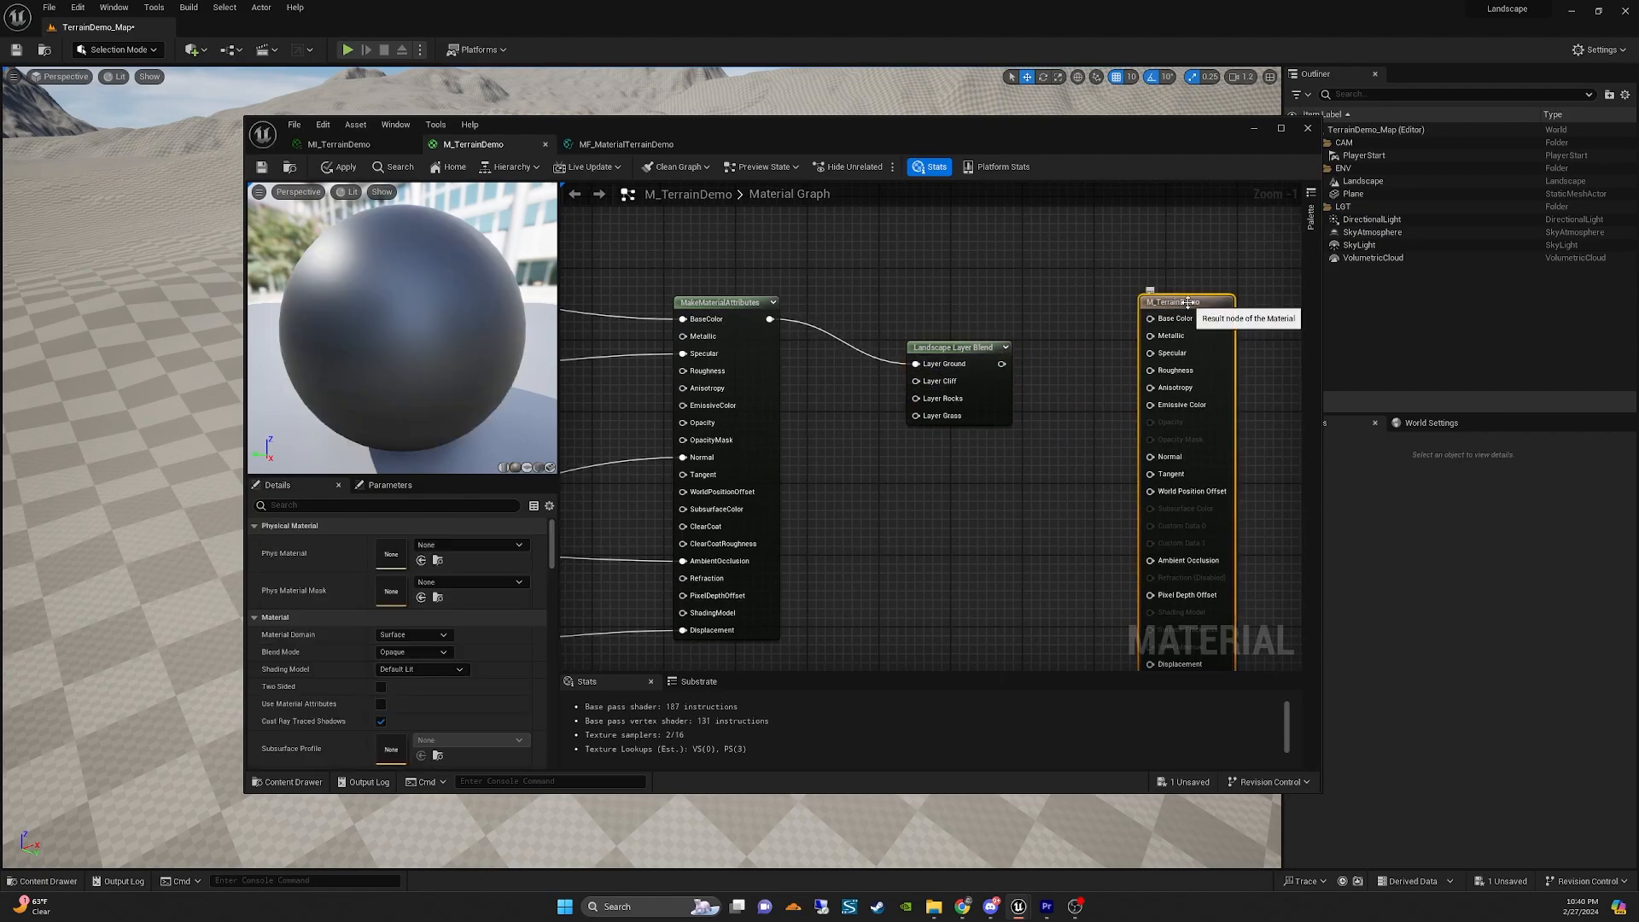
click(381, 707)
drag(1001, 364, 1123, 326)
Line up the Landscape Layer Blend and M_TerrainDemo output nodes level with MakeMaterialAttributes, and space them farther from it.
scroll(1001, 344, down, 3)
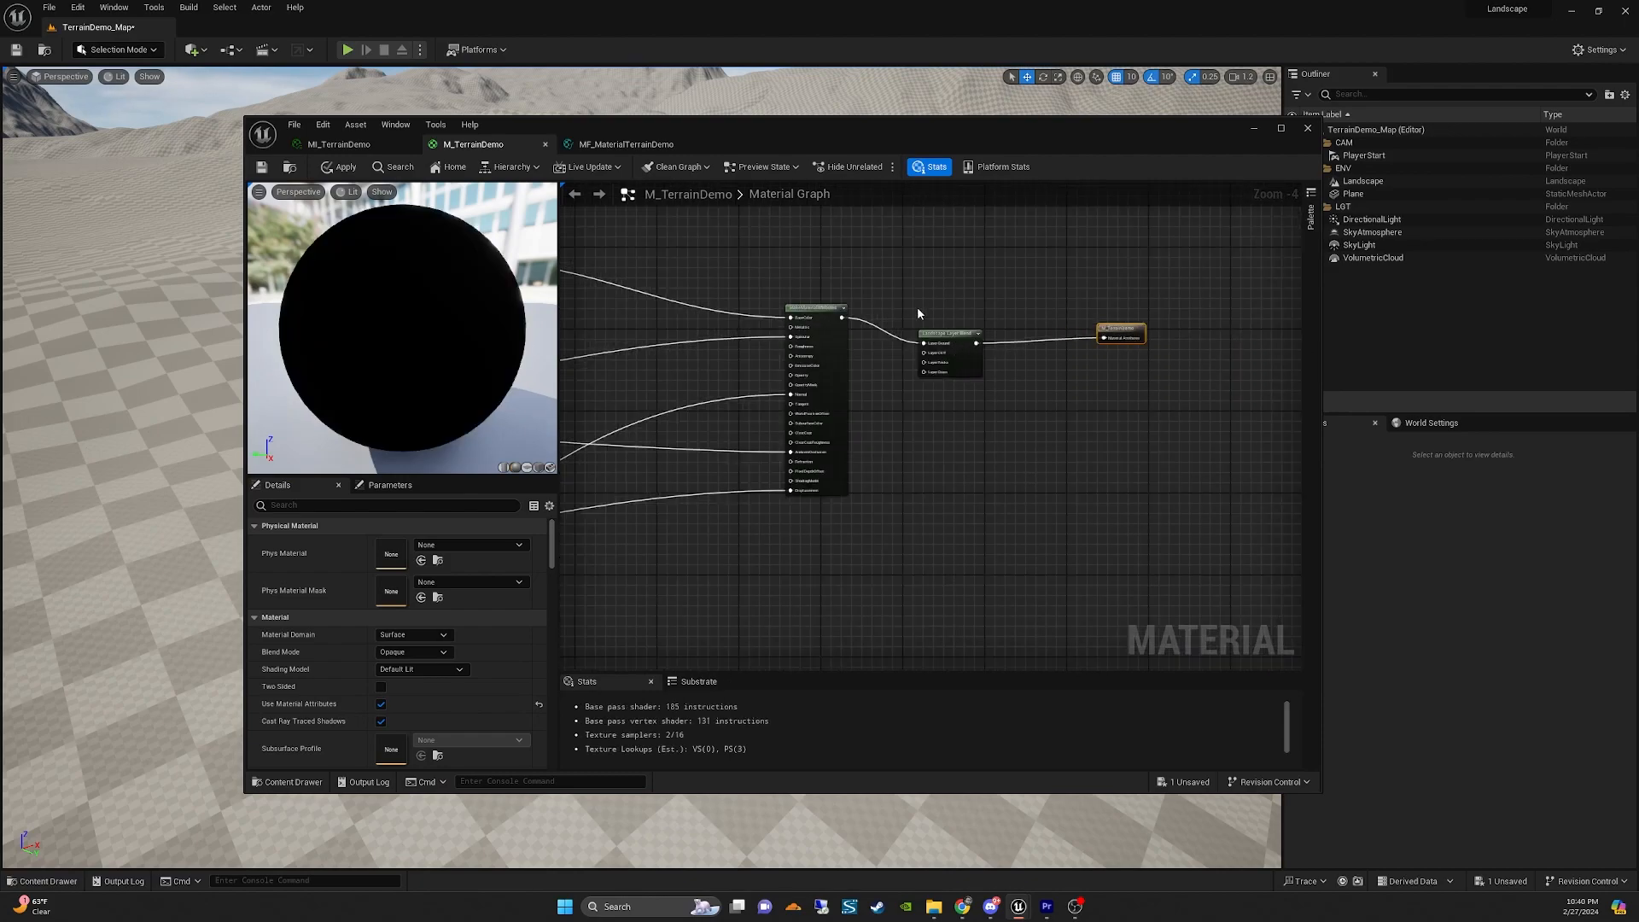
drag(949, 333, 969, 307)
drag(1126, 329, 1128, 309)
drag(911, 268, 1140, 350)
drag(955, 310, 1001, 310)
Move the MakeMaterialAttributes, Landscape Layer Blend and output nodes together closer to the Ground network, and apply the material changes.
scroll(861, 310, down, 3)
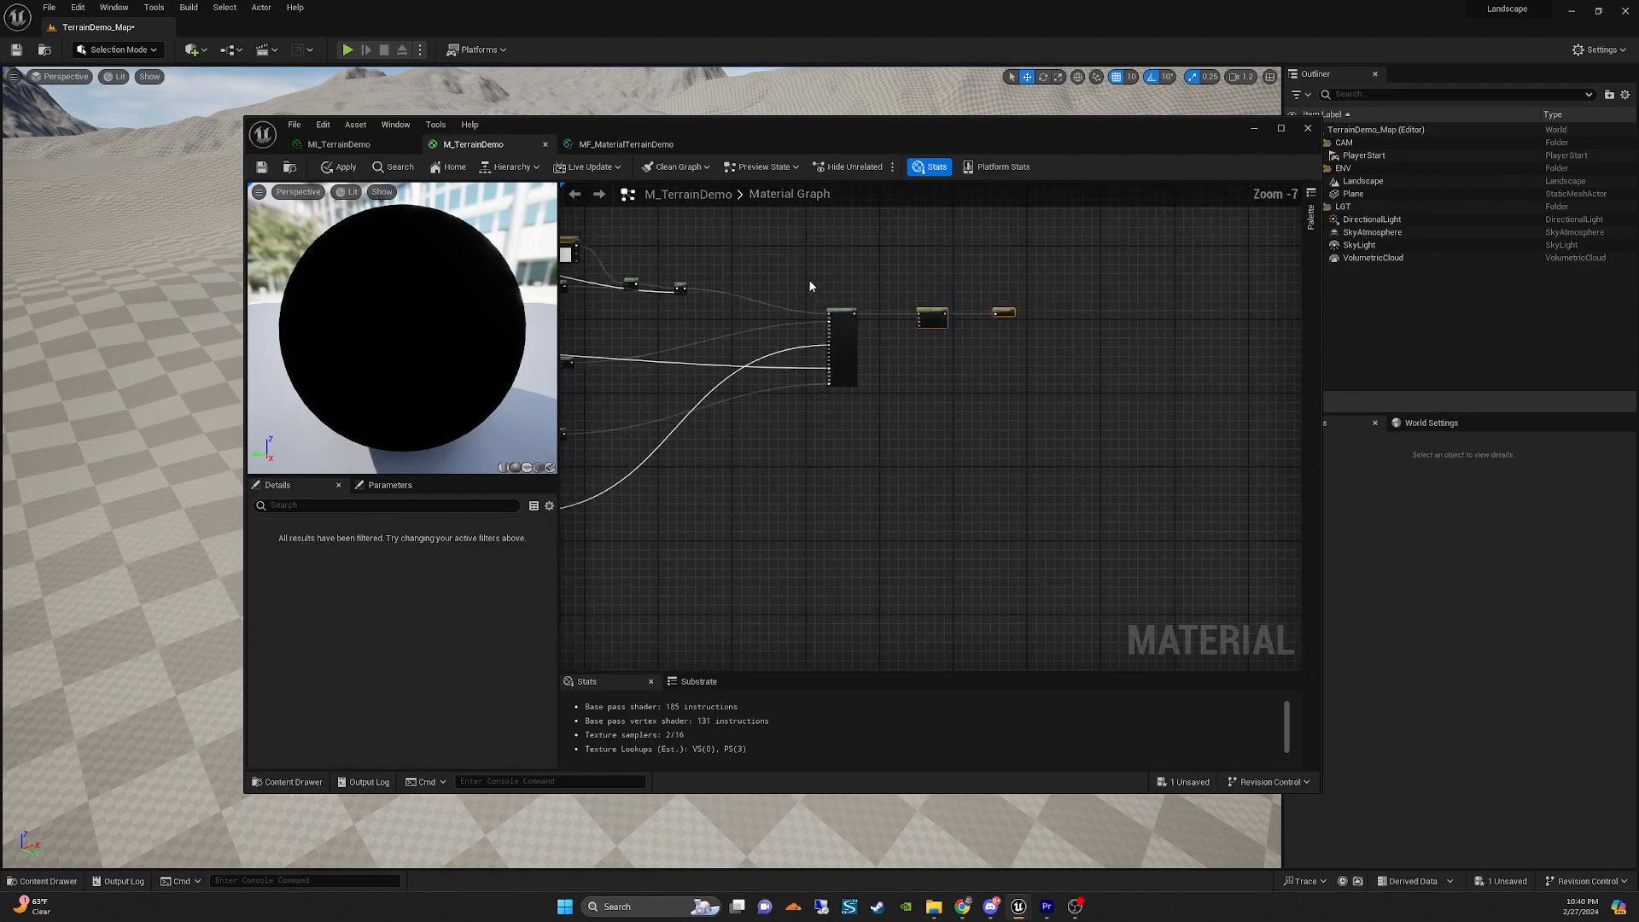
right_drag(814, 282, 1035, 305)
drag(1036, 279, 1273, 430)
drag(1065, 332, 990, 333)
right_drag(927, 292, 1074, 327)
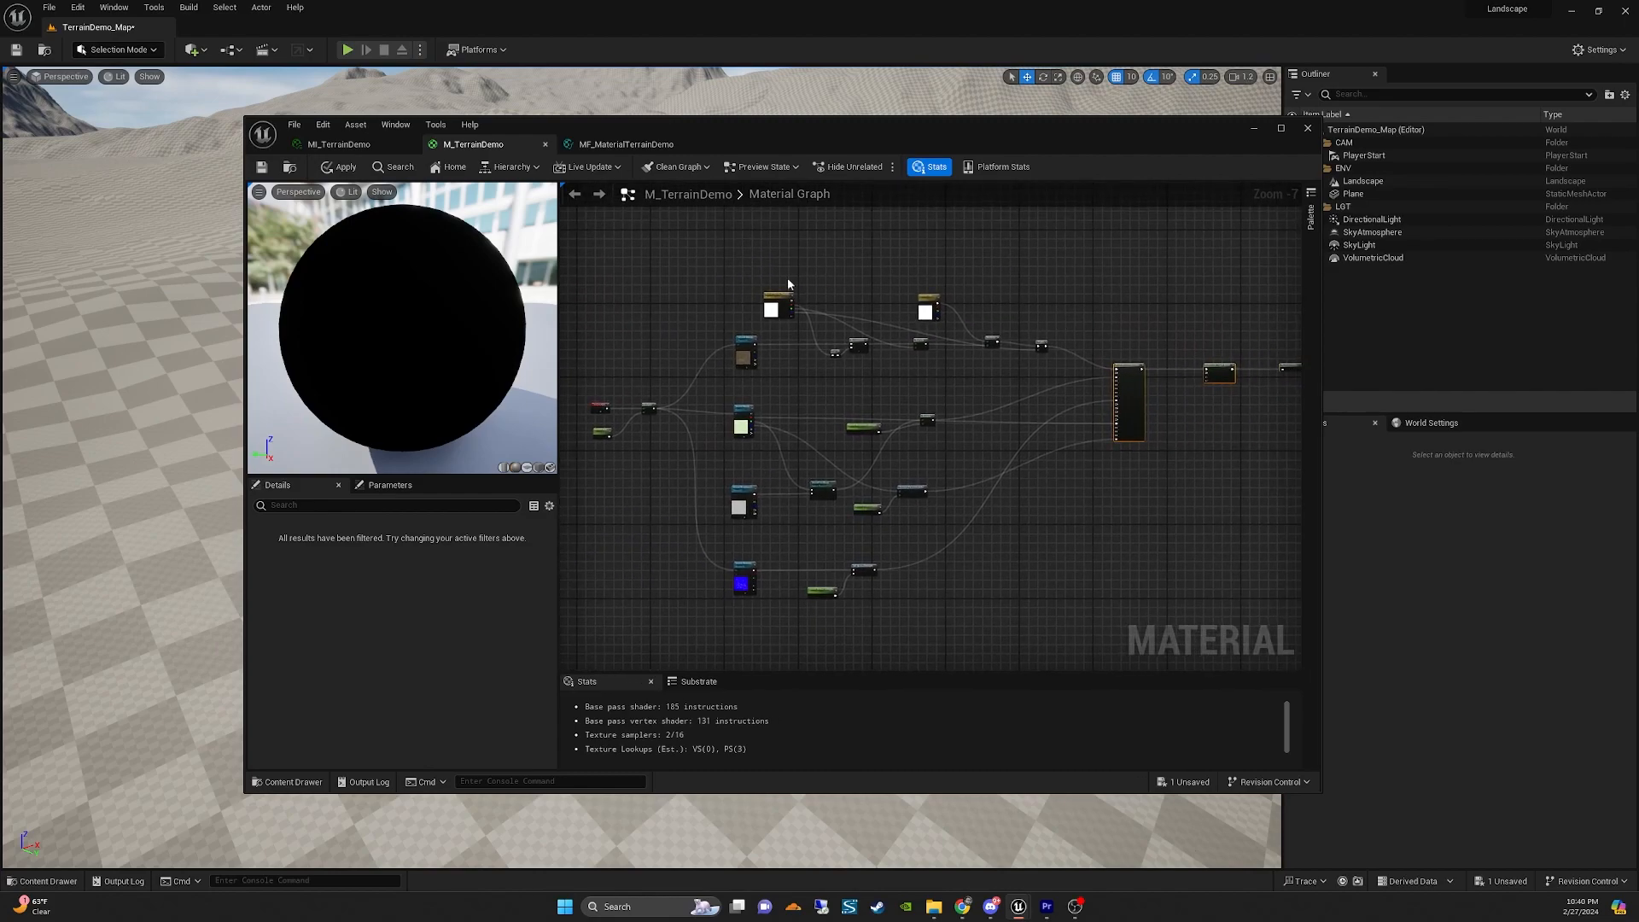
click(341, 166)
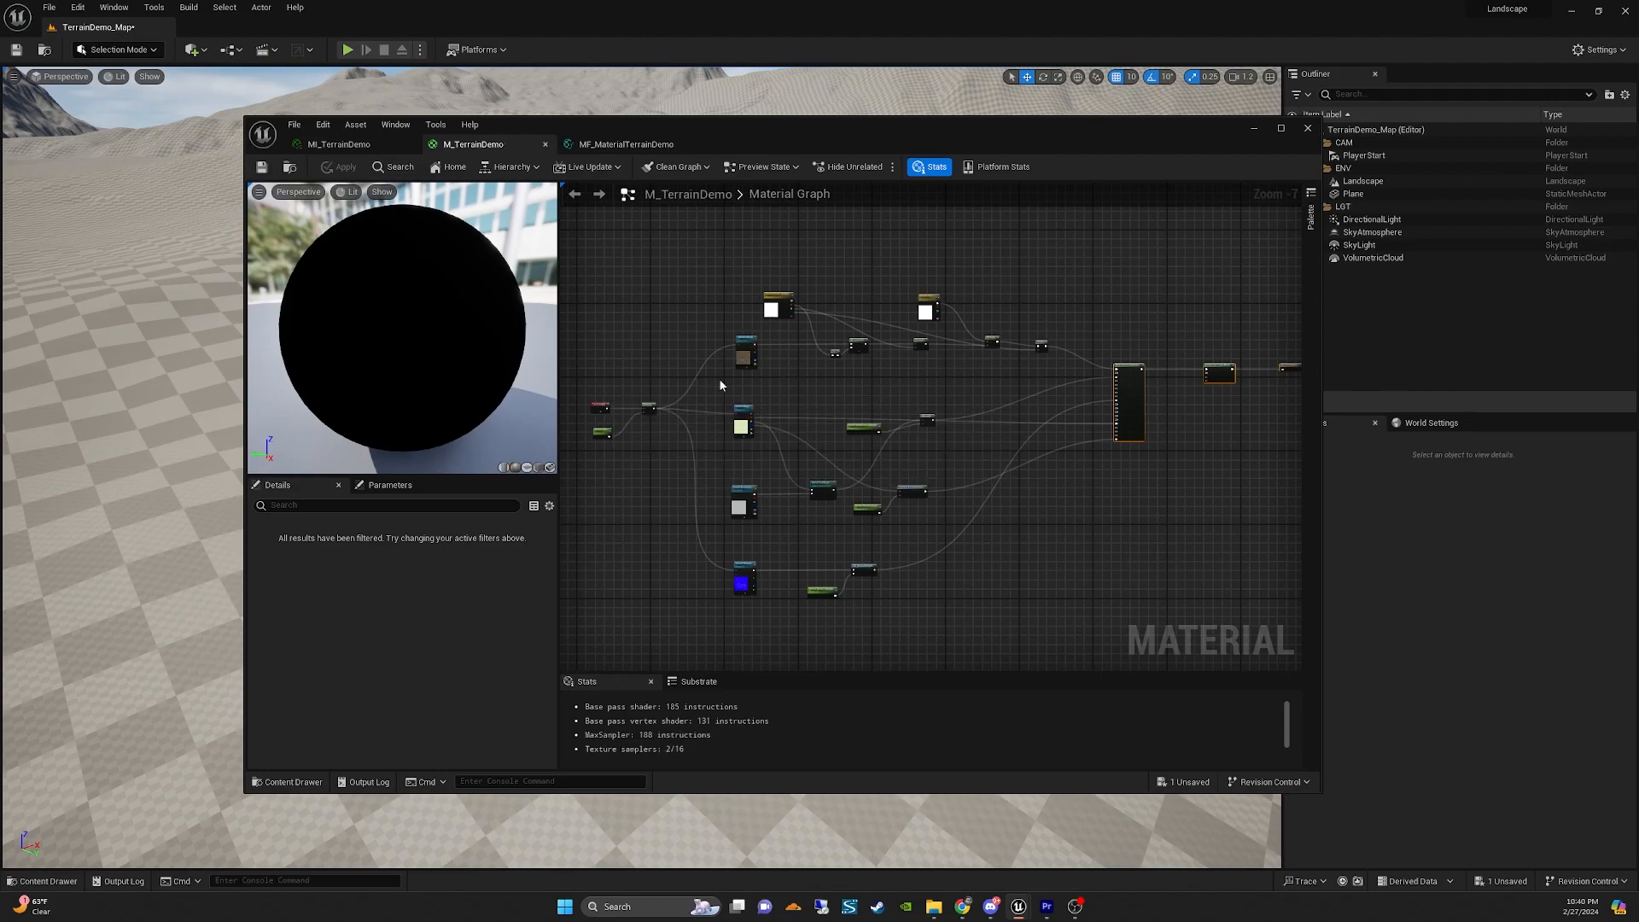
Enclose the whole Ground network, including MakeMaterialAttributes, in a comment box with the text Ground.
right_drag(587, 273, 602, 271)
click(615, 276)
drag(615, 276, 1176, 647)
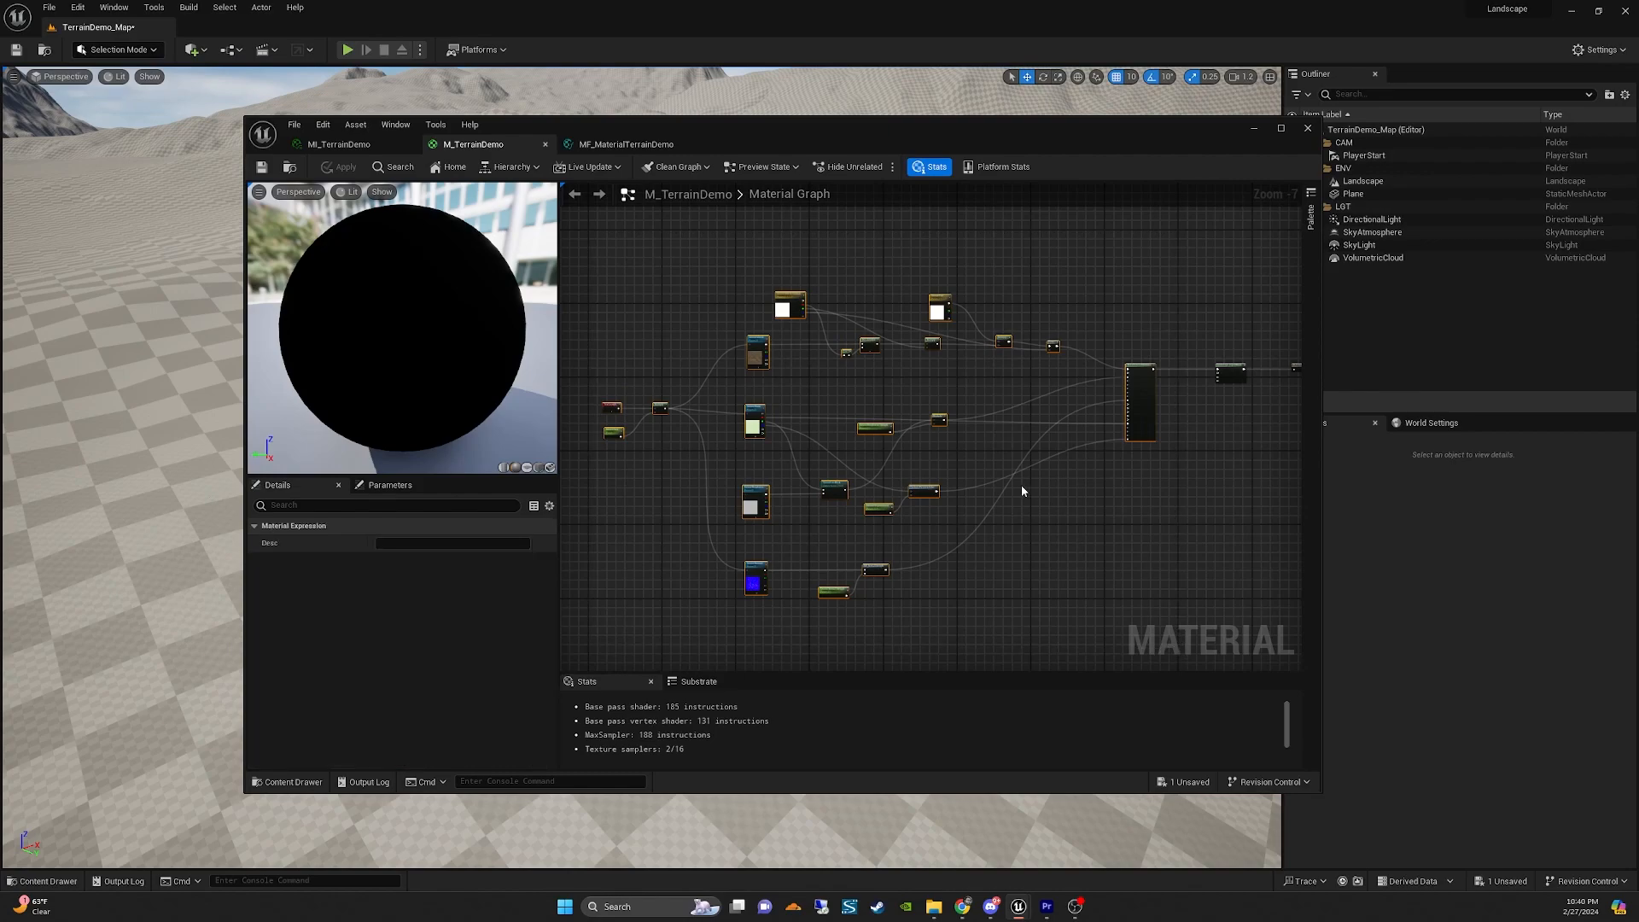
key(c)
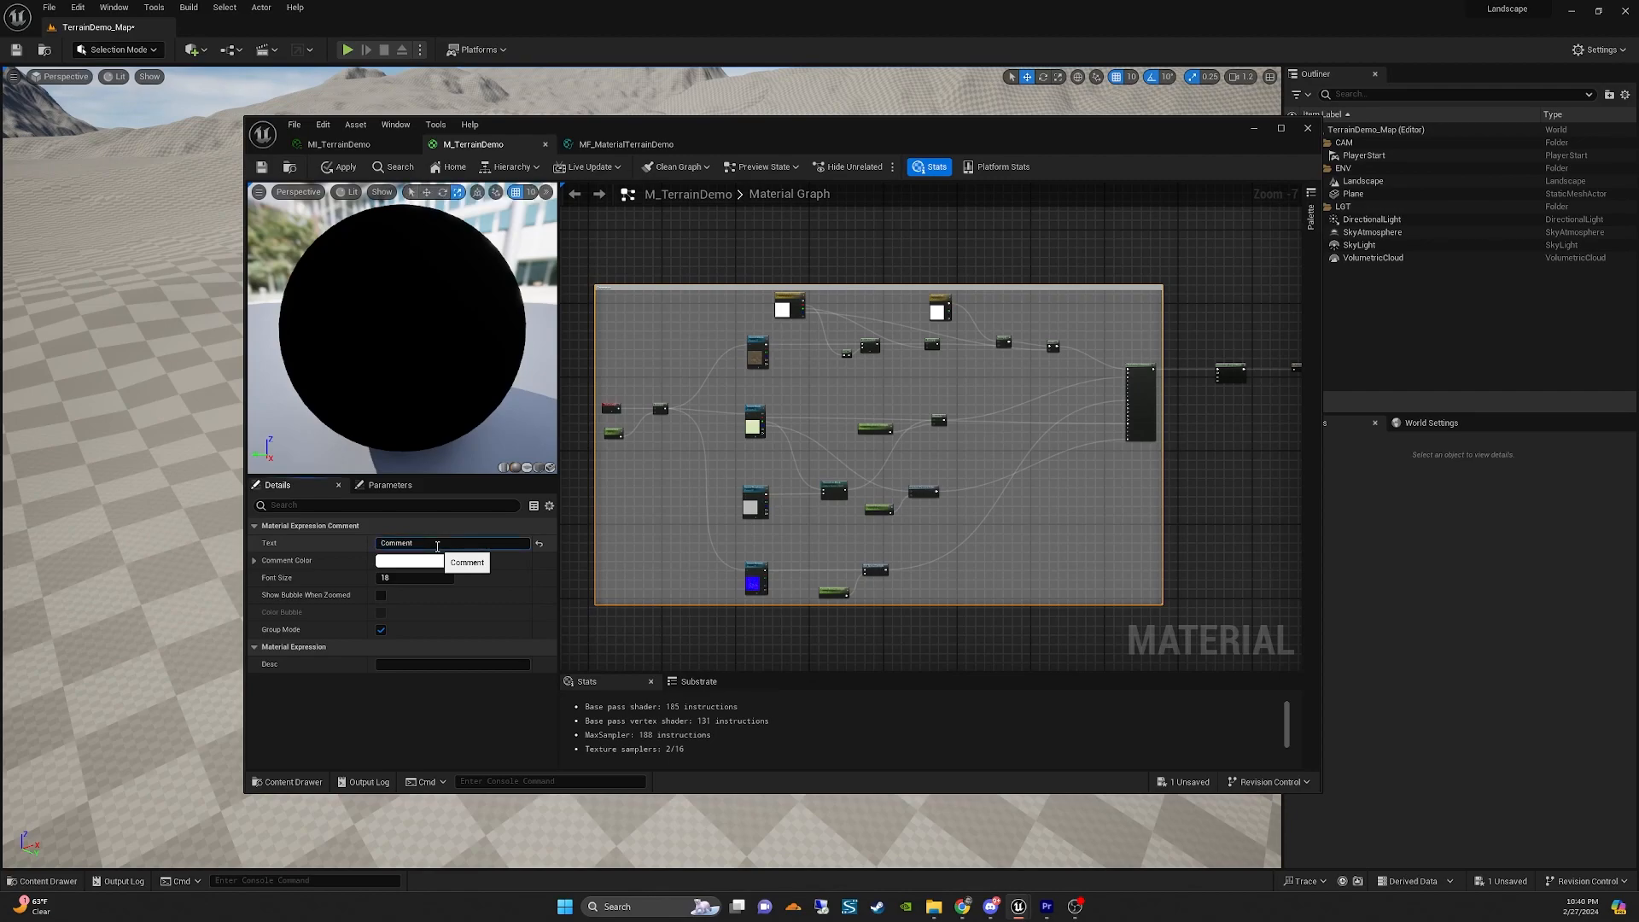
click(436, 545)
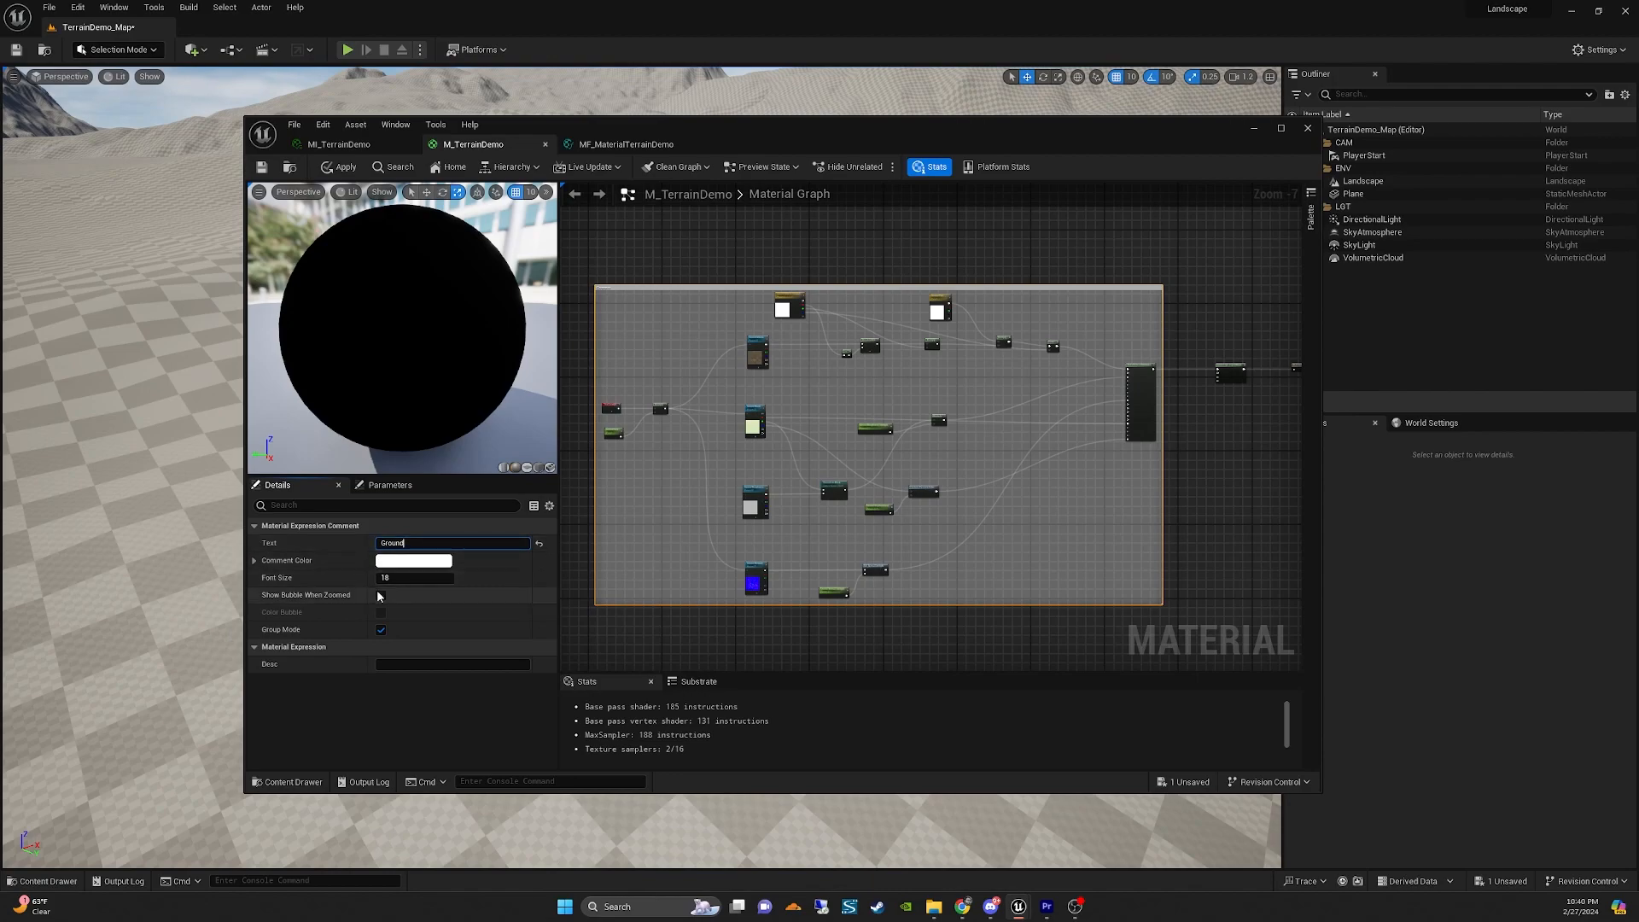
Set the Ground comment's font size to 42.
click(395, 582)
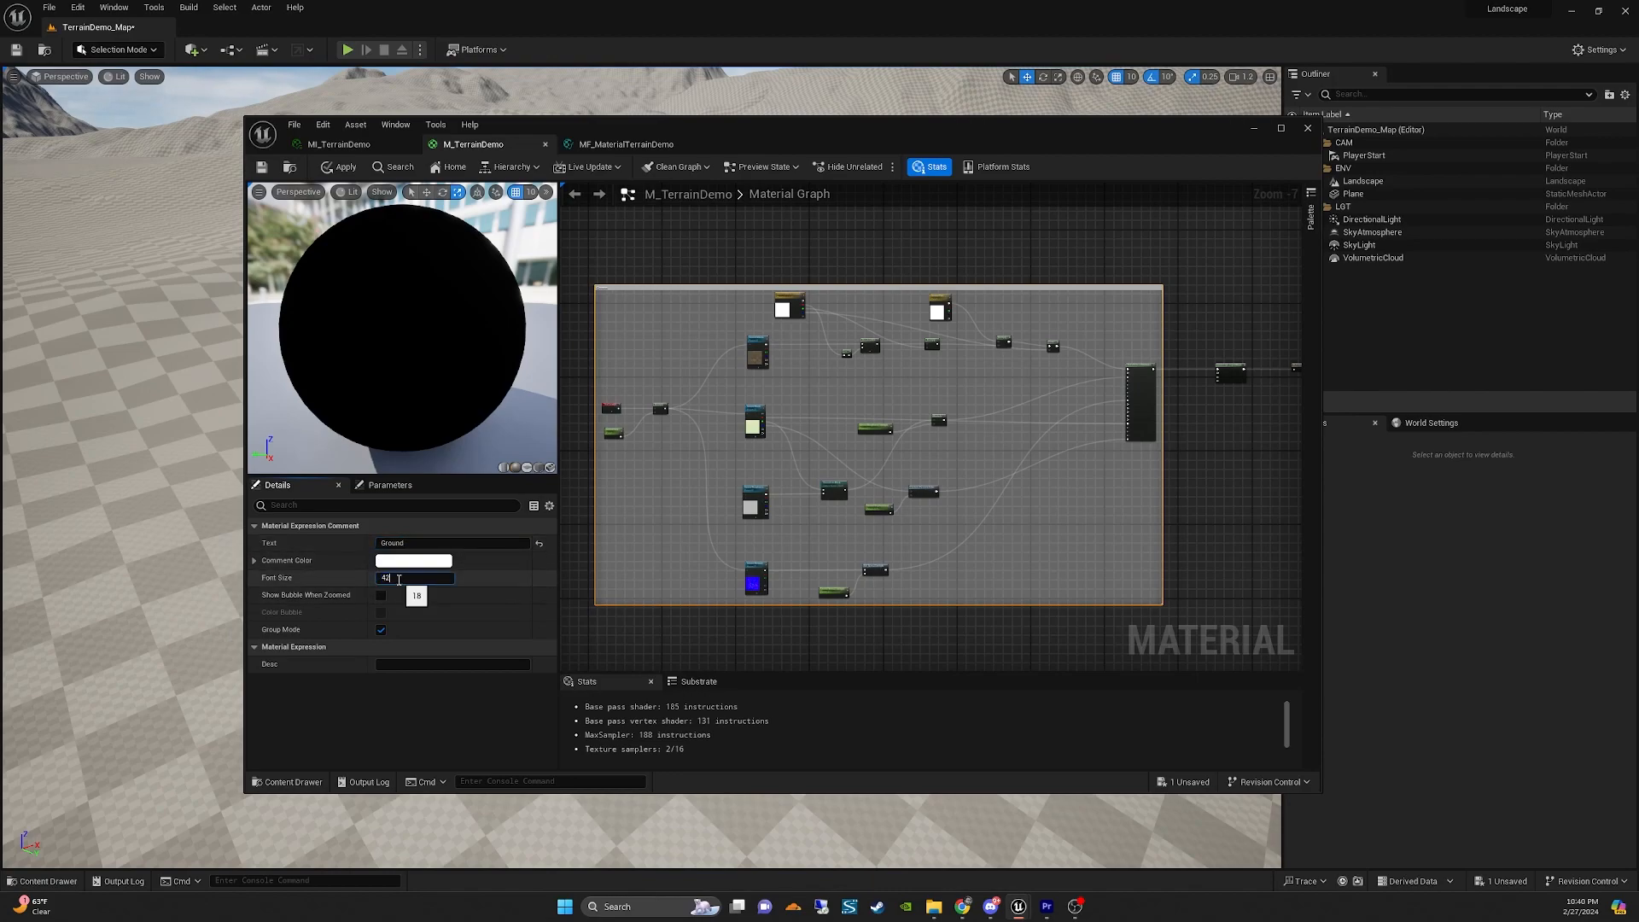
text(42)
key(Return)
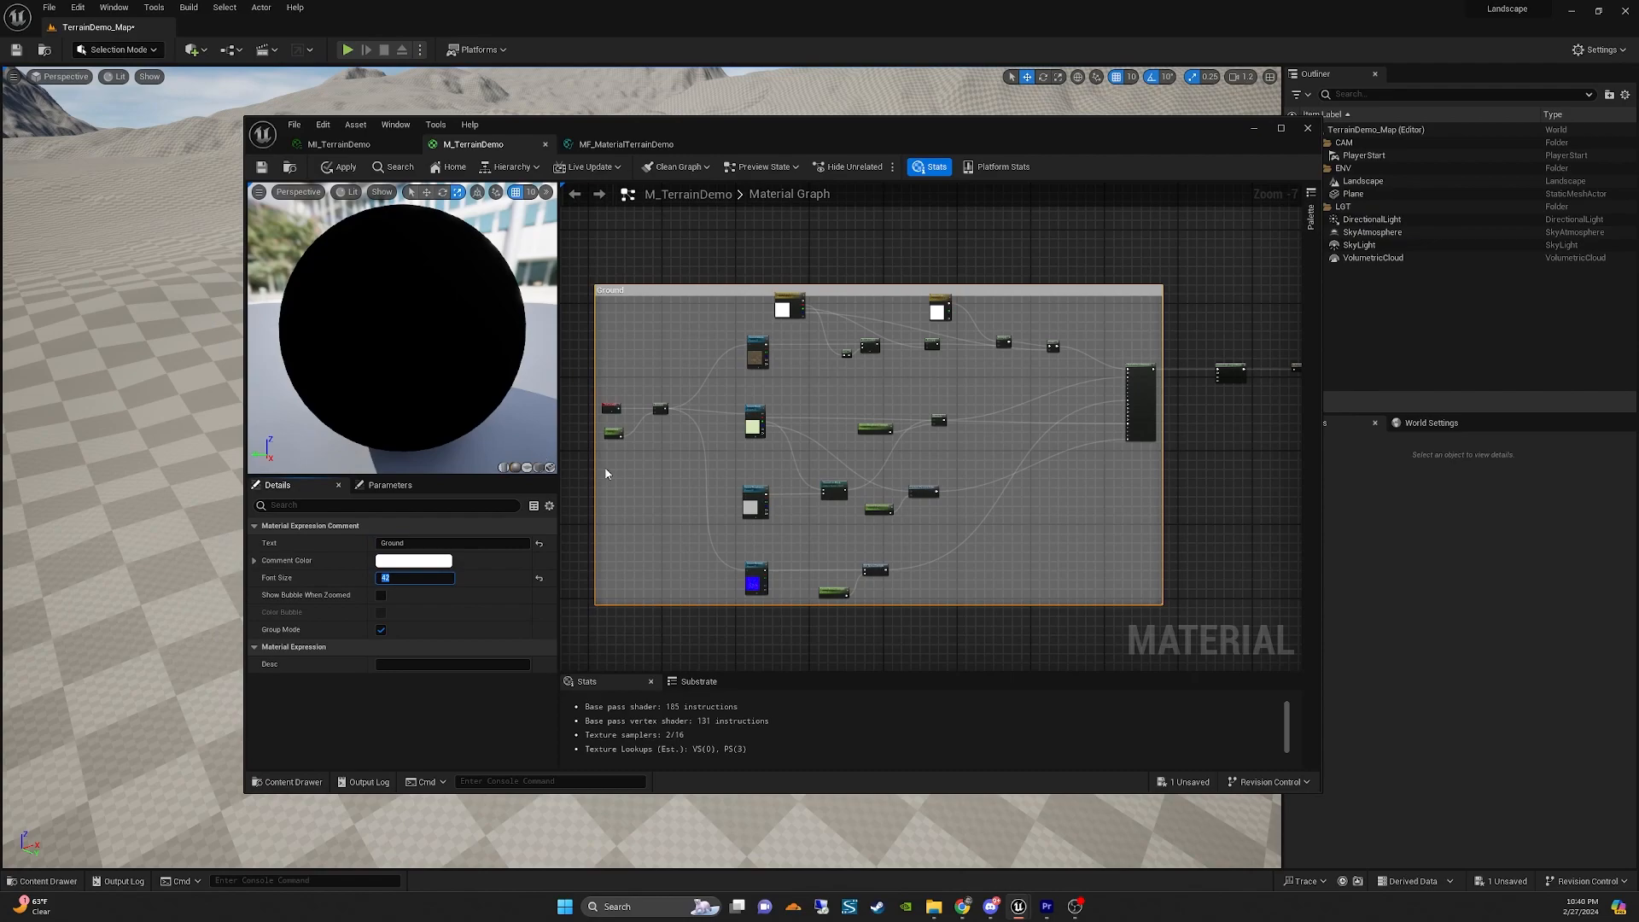
click(658, 256)
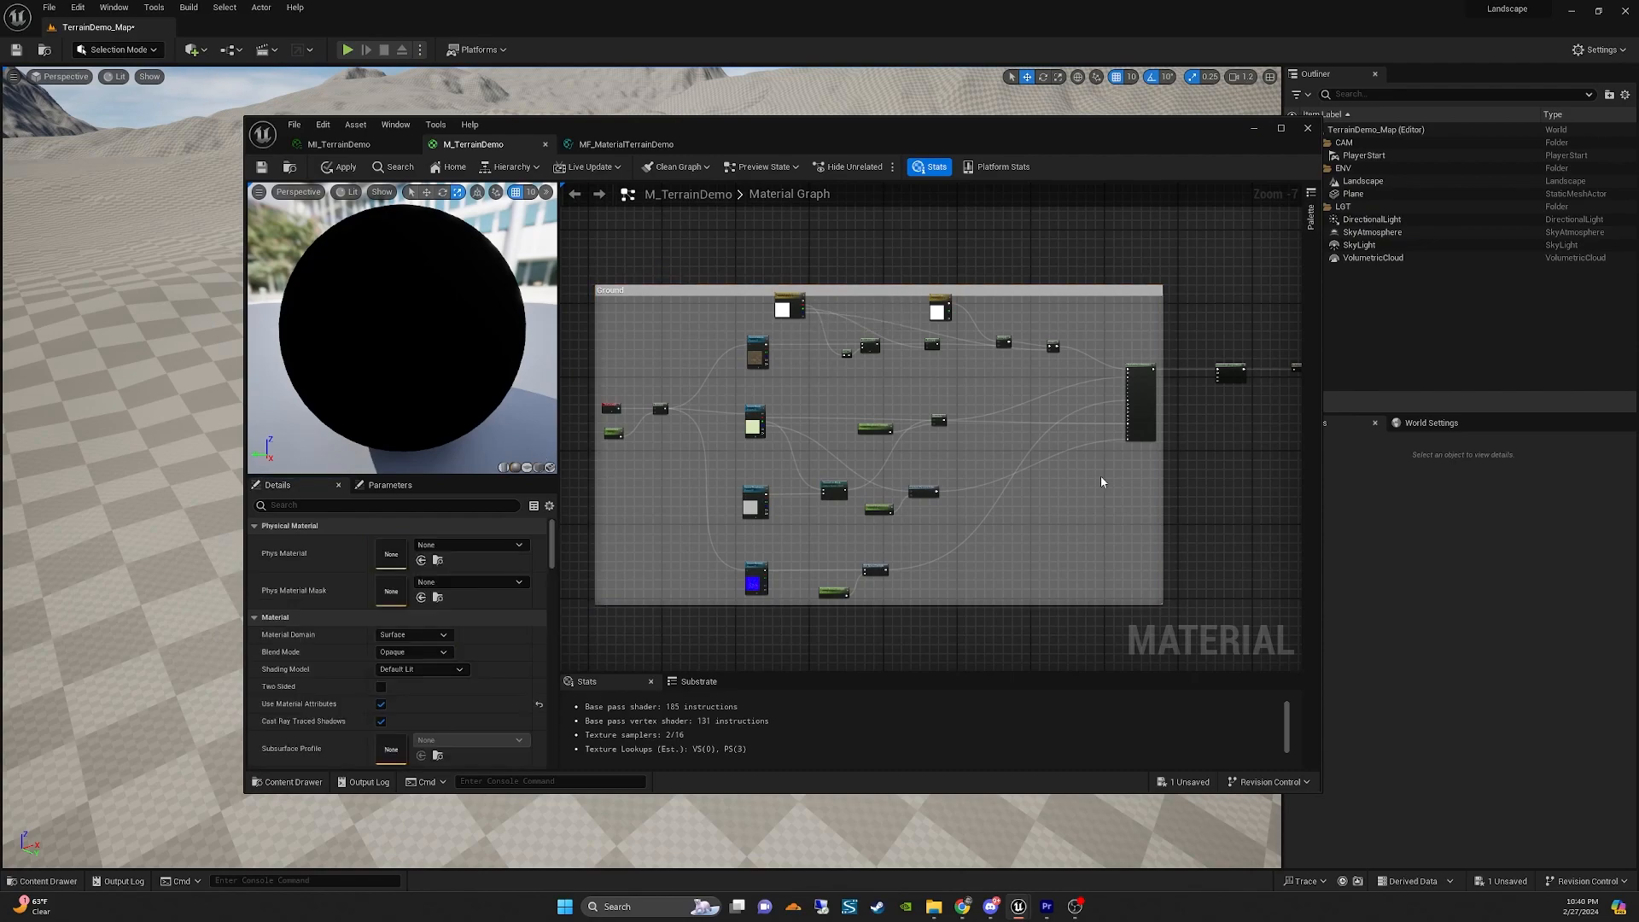
Move the Ground comment group higher in the graph and shift the Landscape Layer Blend and output nodes farther away from it.
click(997, 335)
right_drag(1101, 262, 1143, 256)
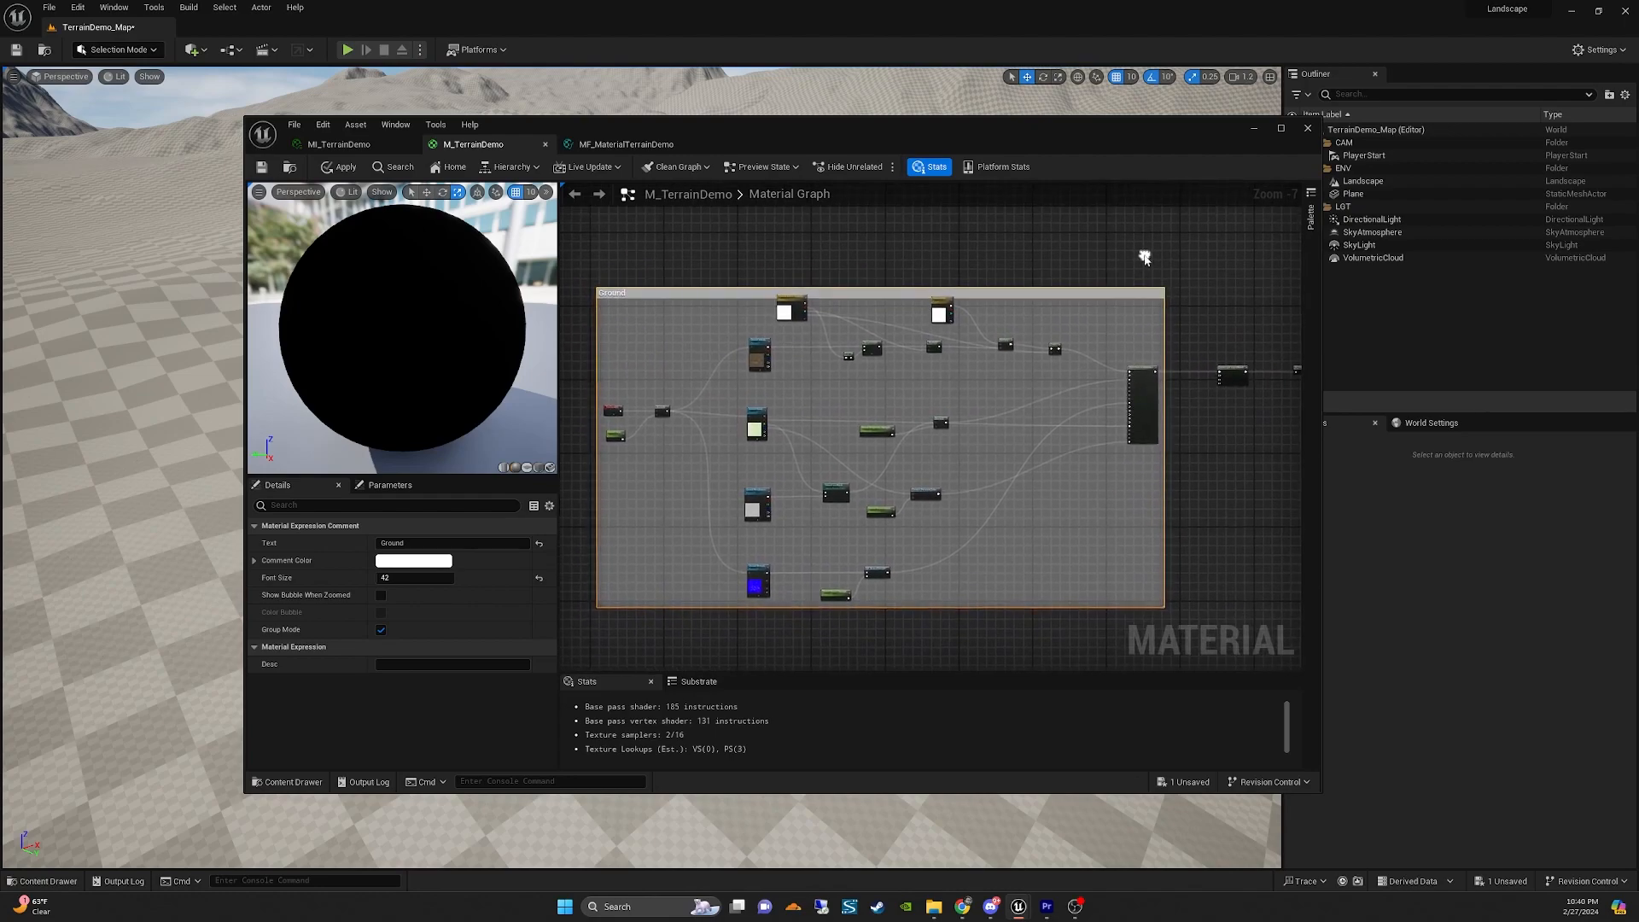
scroll(1153, 276, down, 1)
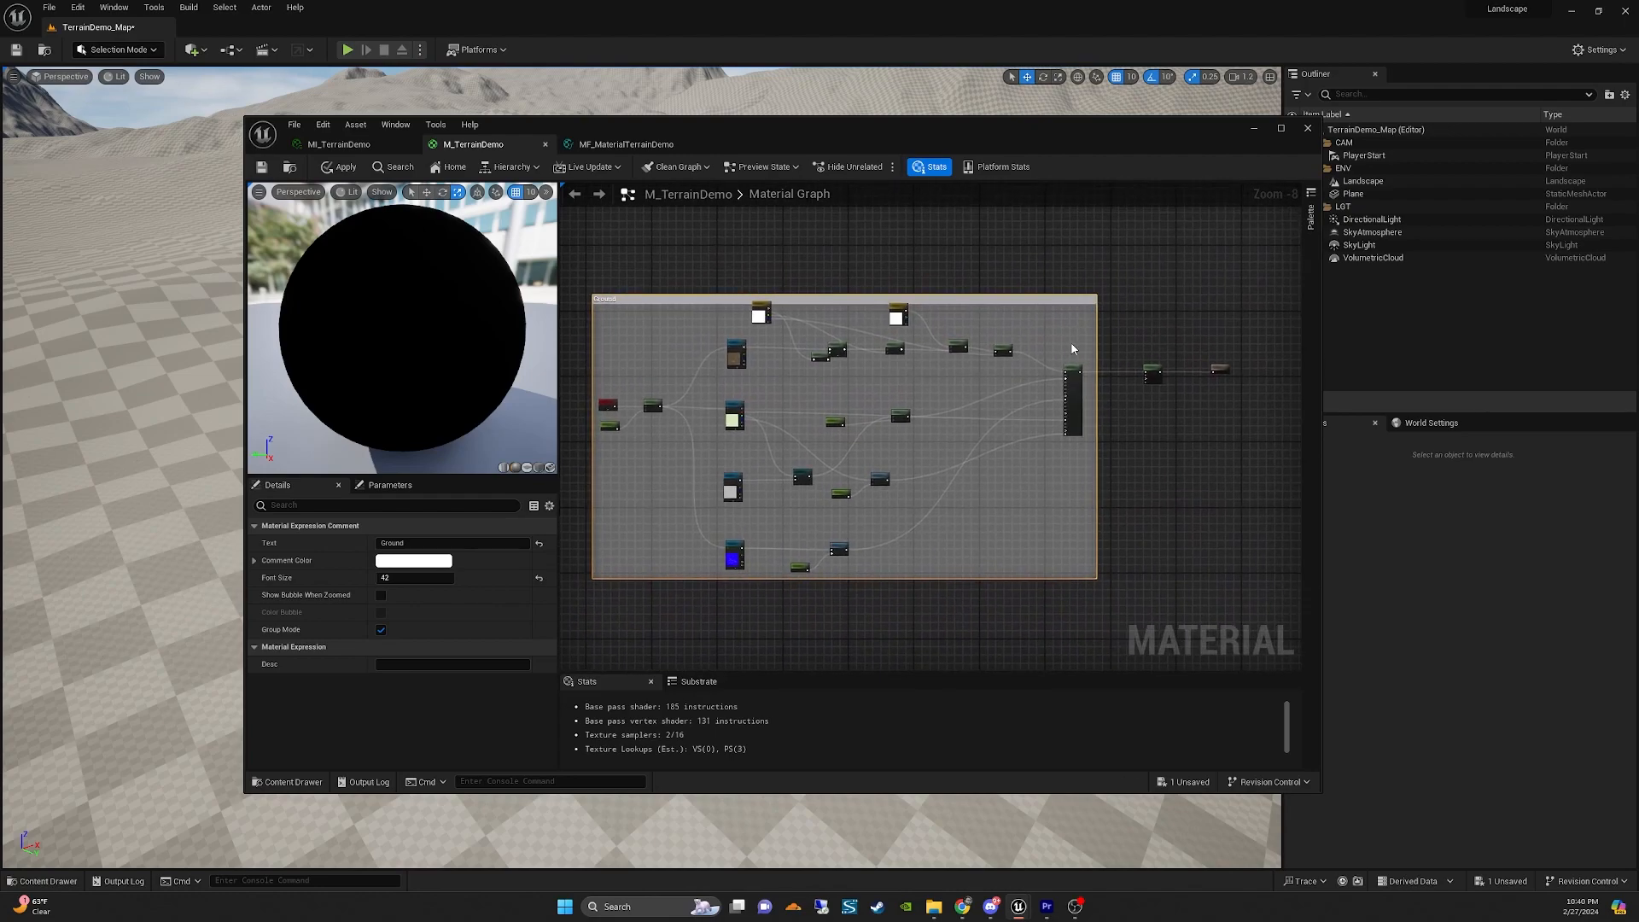
drag(723, 323, 717, 265)
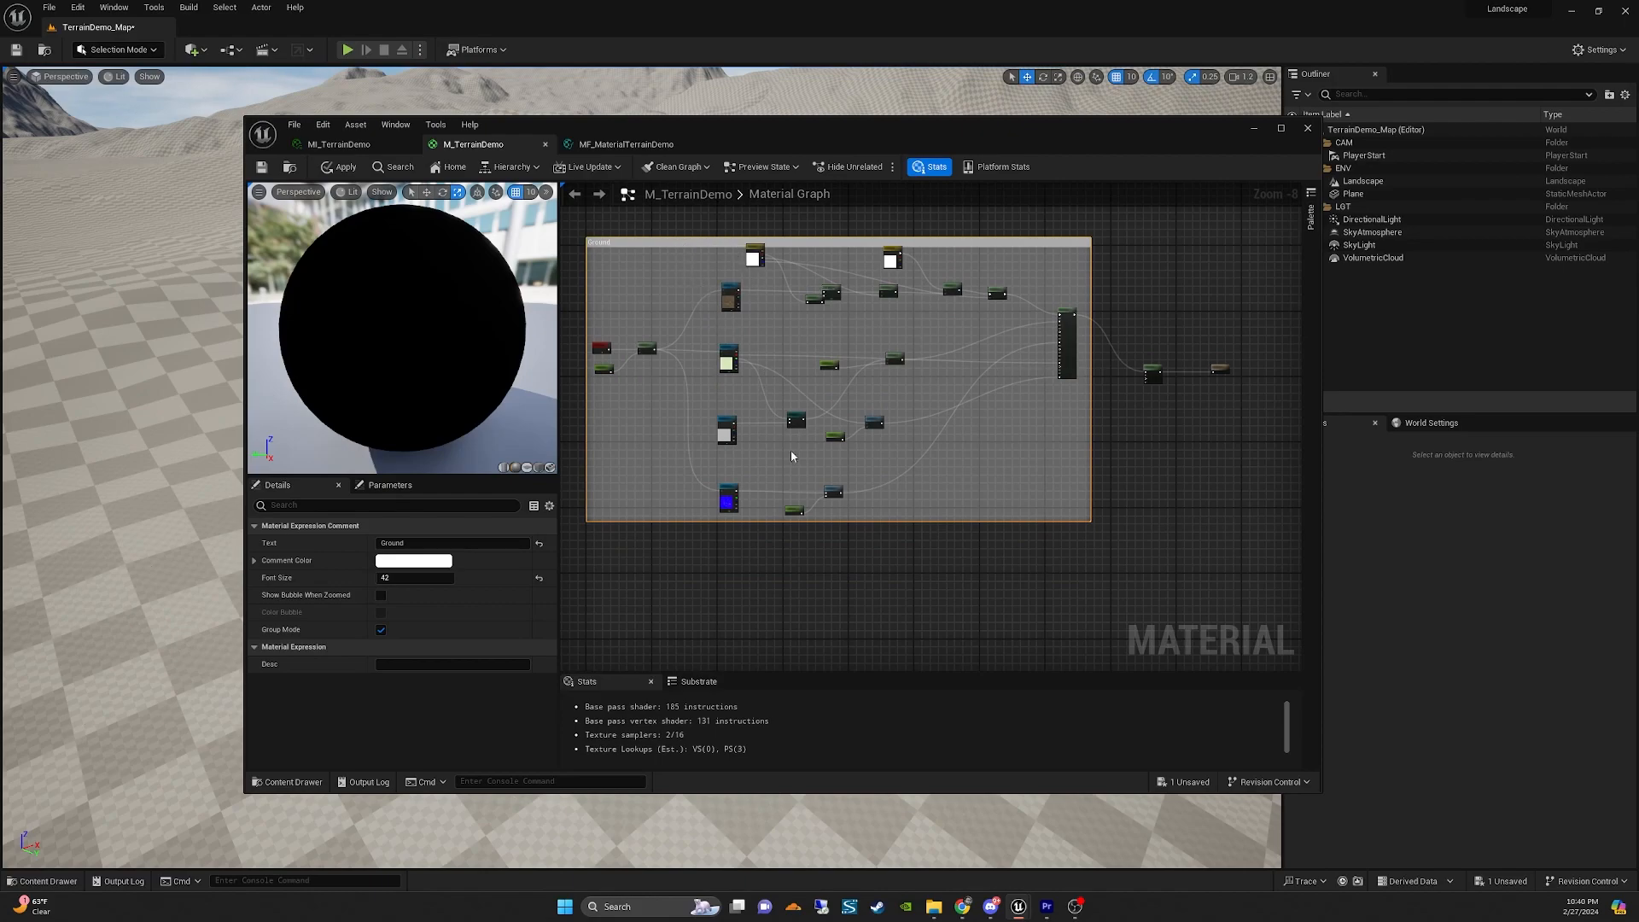
scroll(1134, 397, up, 4)
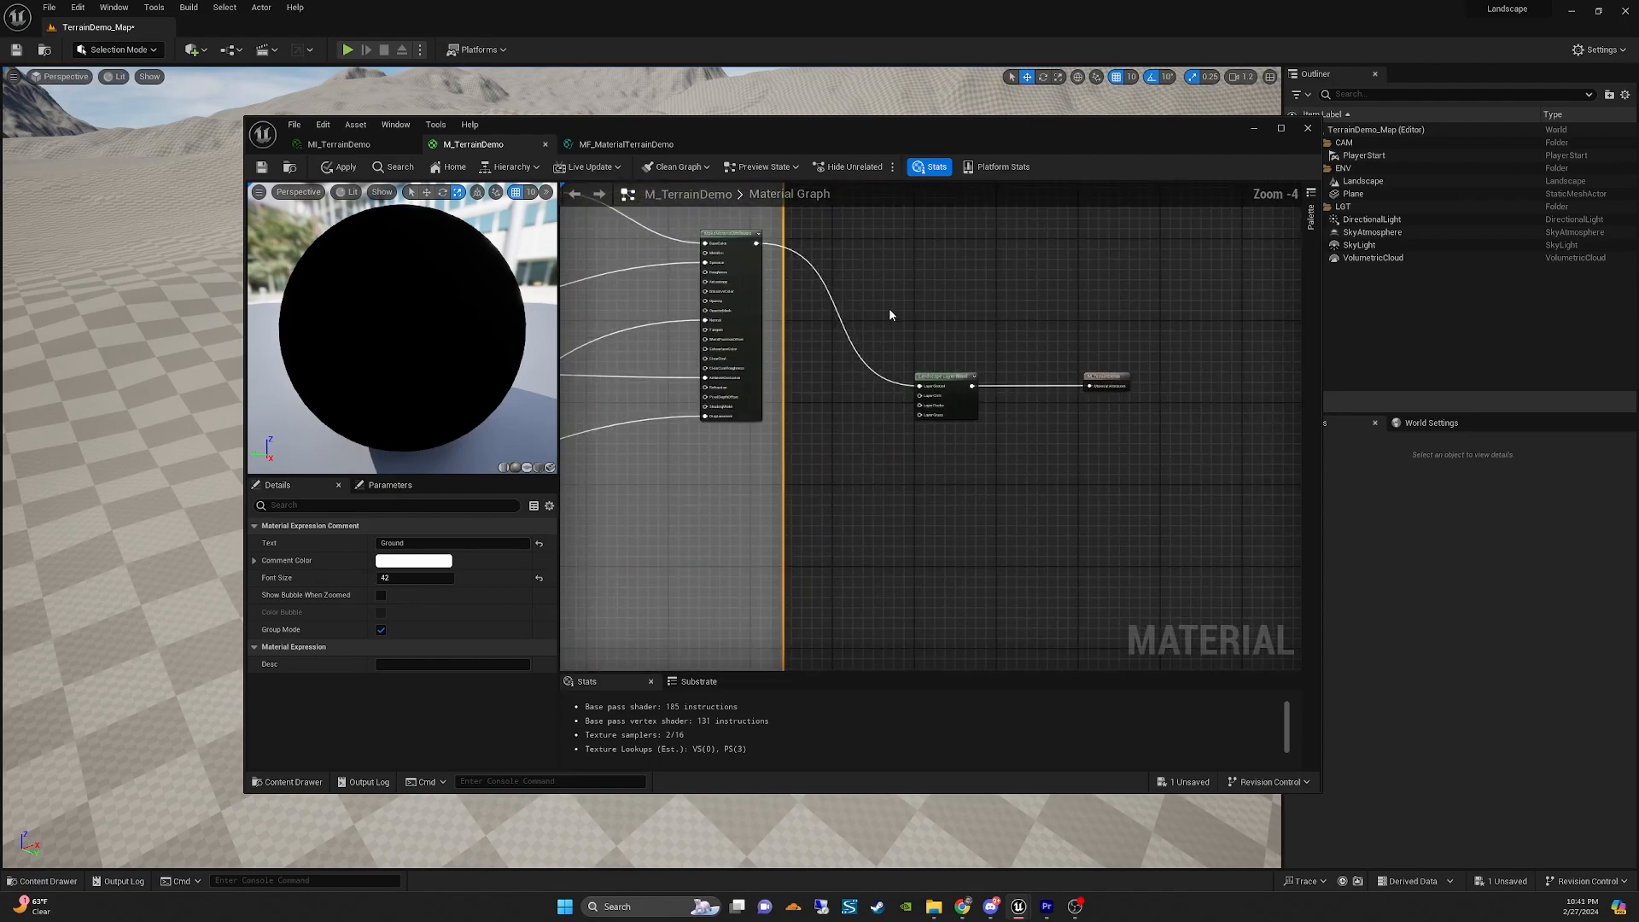
click(1130, 433)
drag(930, 377, 1002, 413)
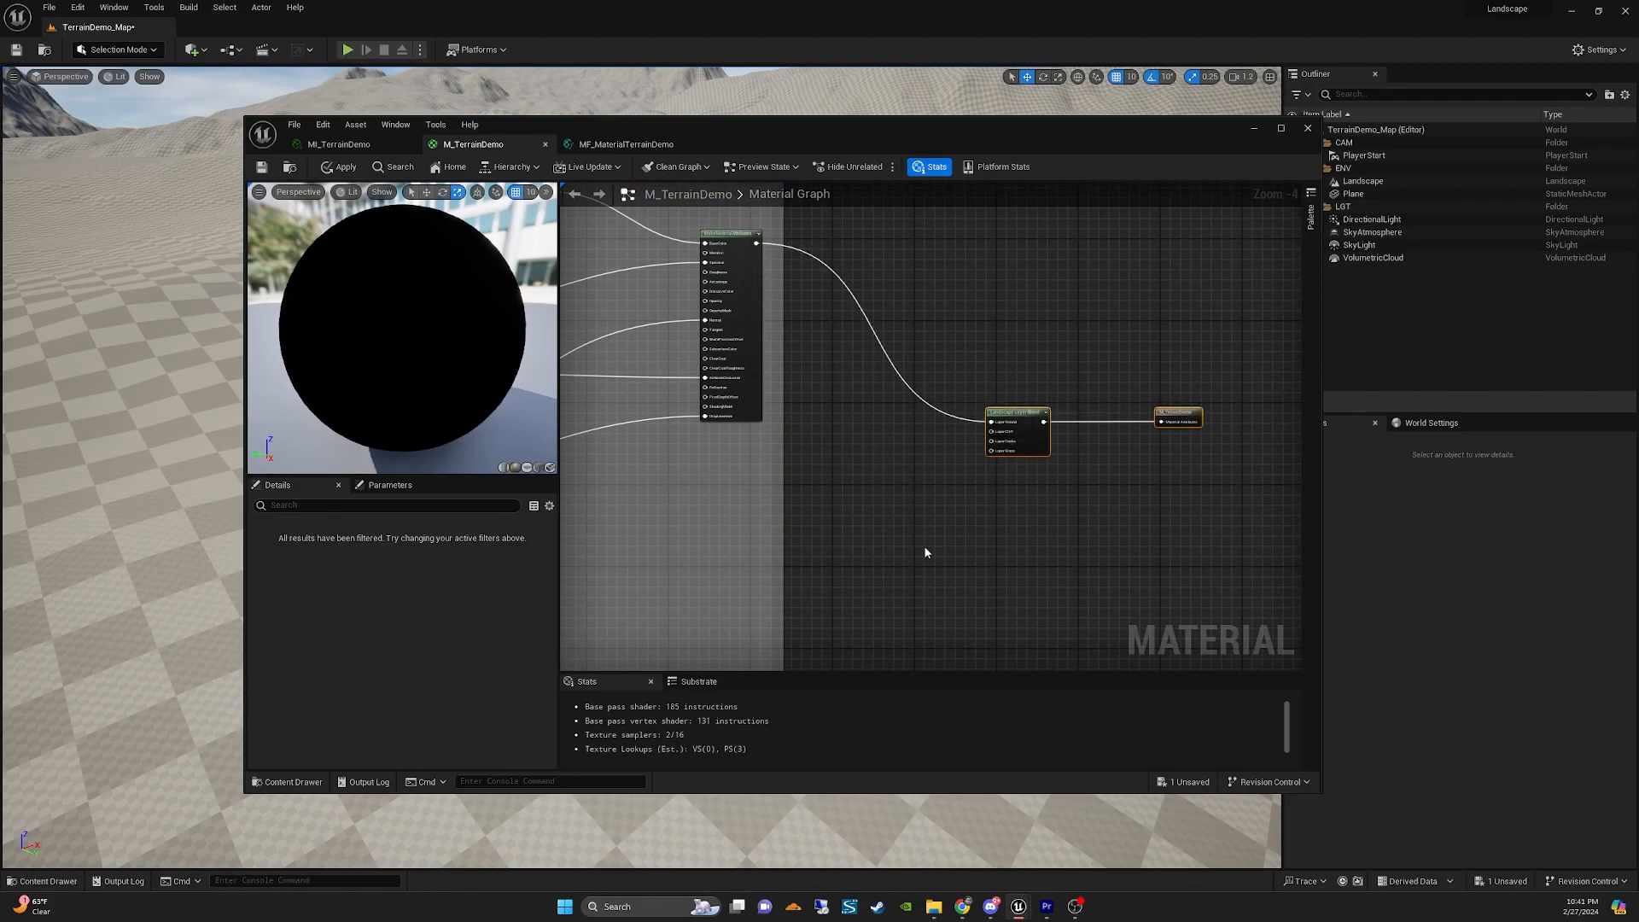
Examine the Ground network's parameter nodes, including Ground Albedo Controls, Ground Albedo, Ground Mask and the settings of Ground Size.
right_drag(852, 522, 1148, 510)
scroll(1014, 503, down, 2)
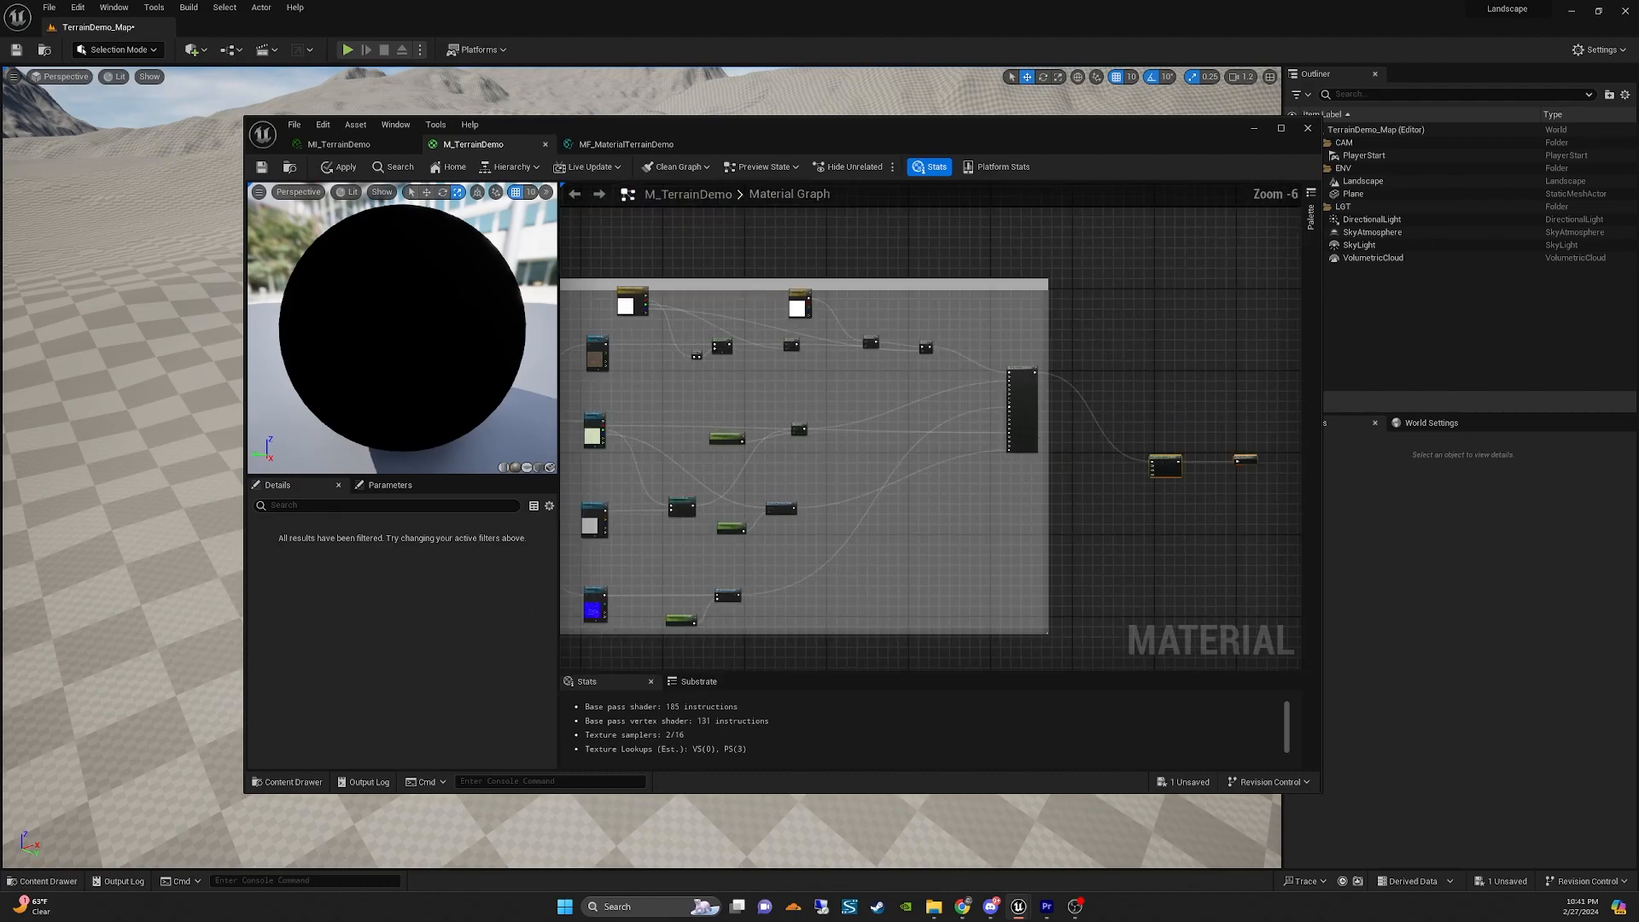
right_drag(946, 565, 1073, 572)
right_drag(892, 405, 982, 379)
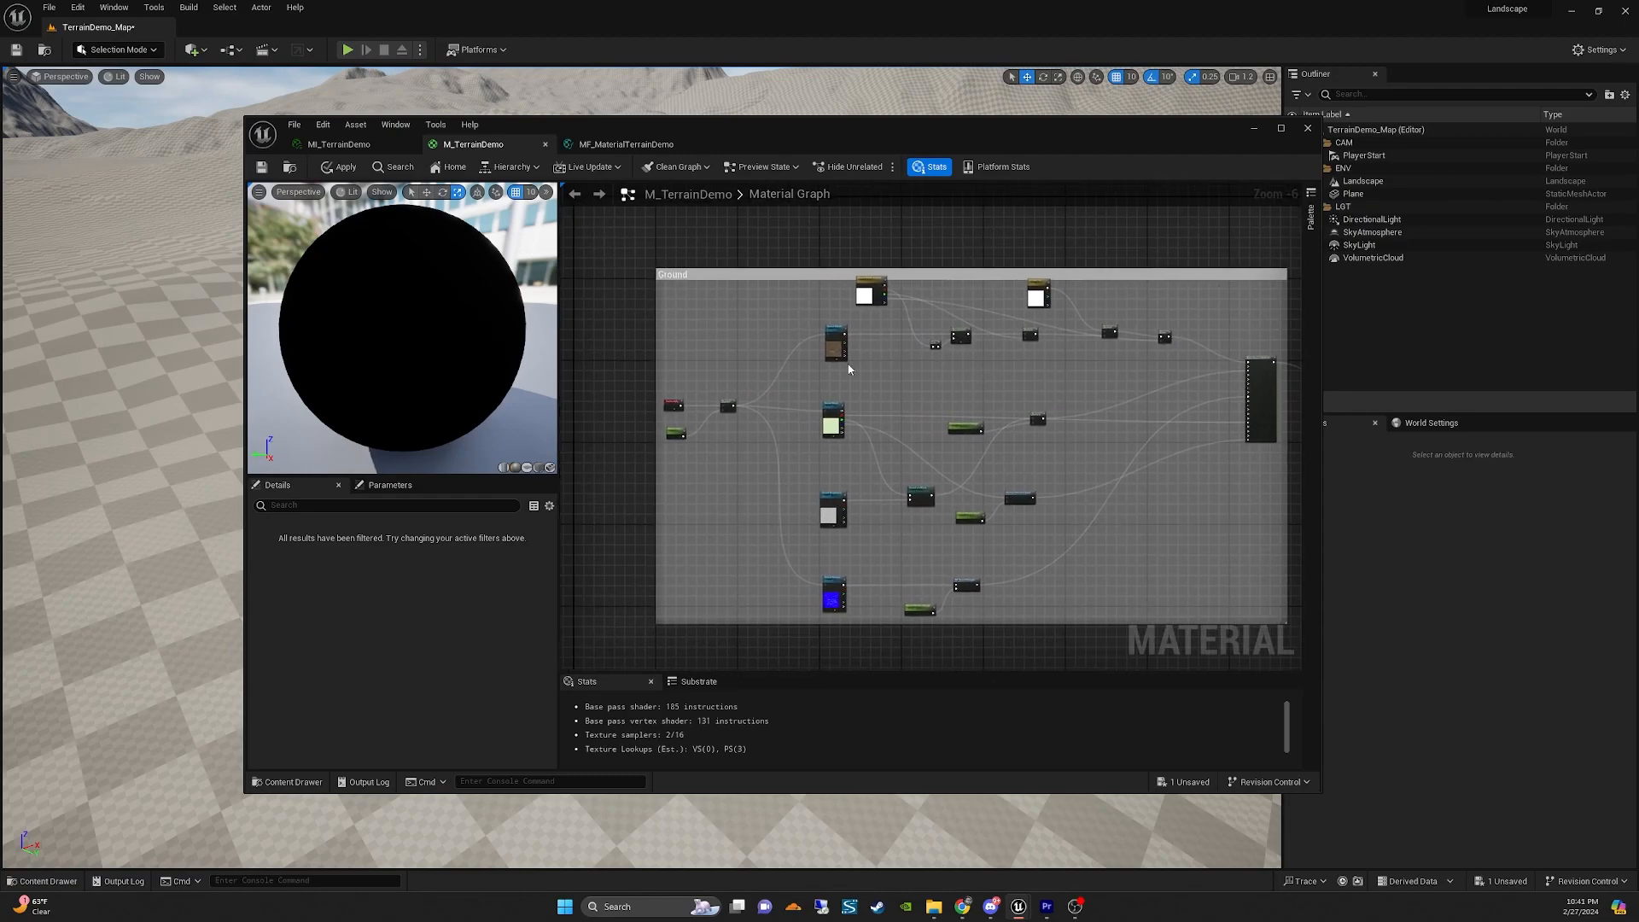
scroll(848, 363, up, 2)
right_drag(812, 260, 786, 342)
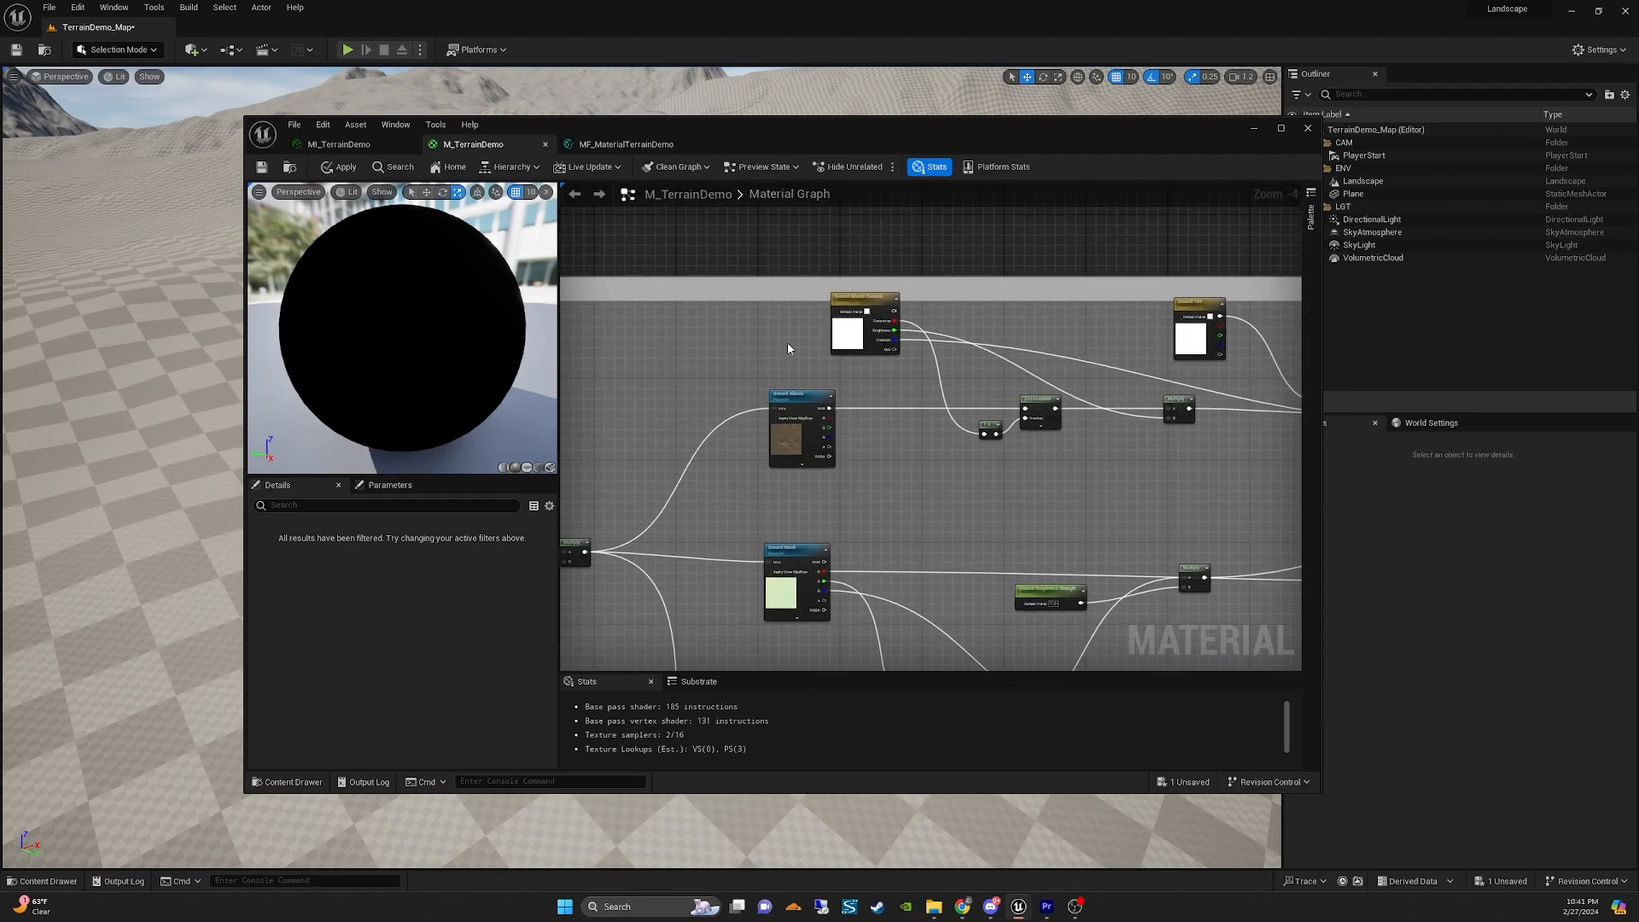
scroll(787, 341, up, 2)
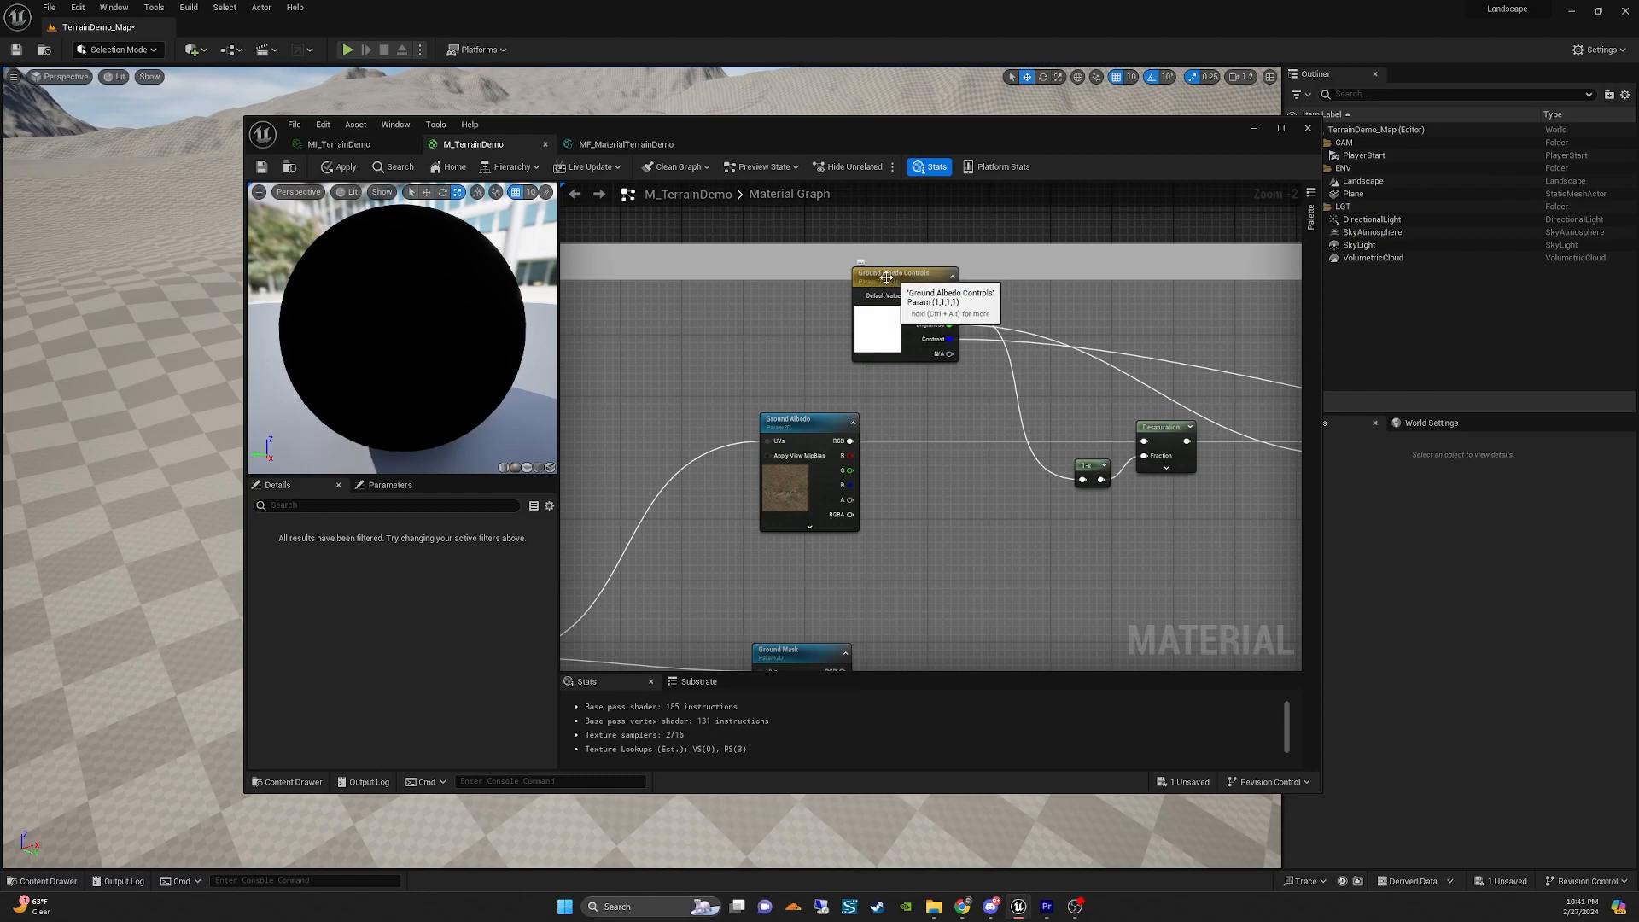
right_drag(734, 406, 978, 265)
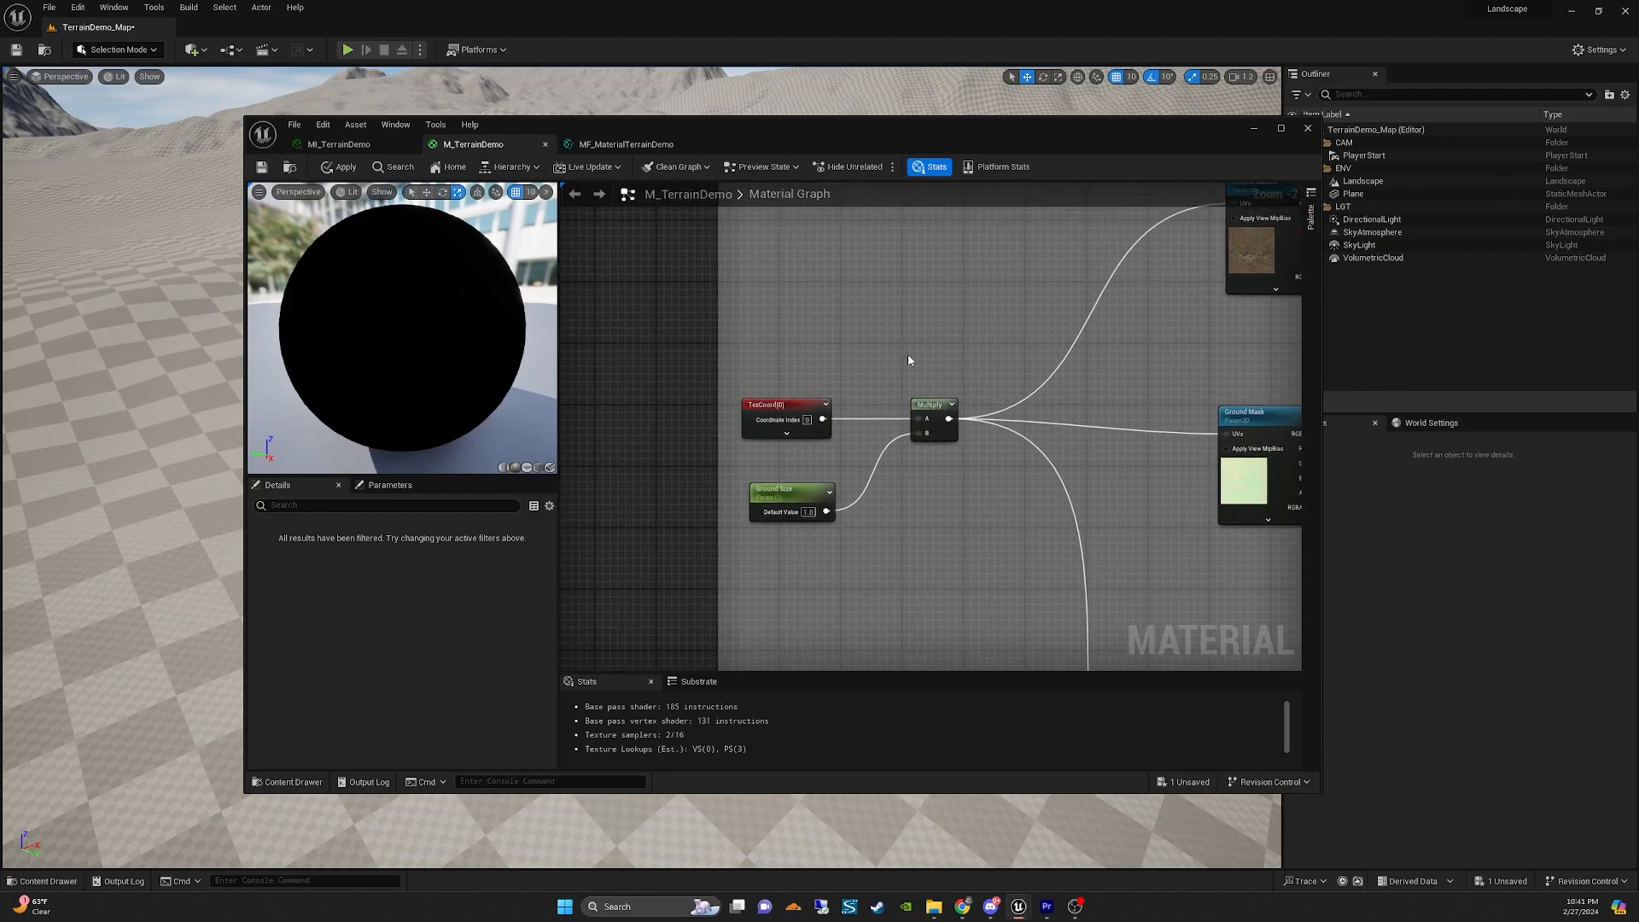
click(798, 496)
right_drag(963, 352, 742, 446)
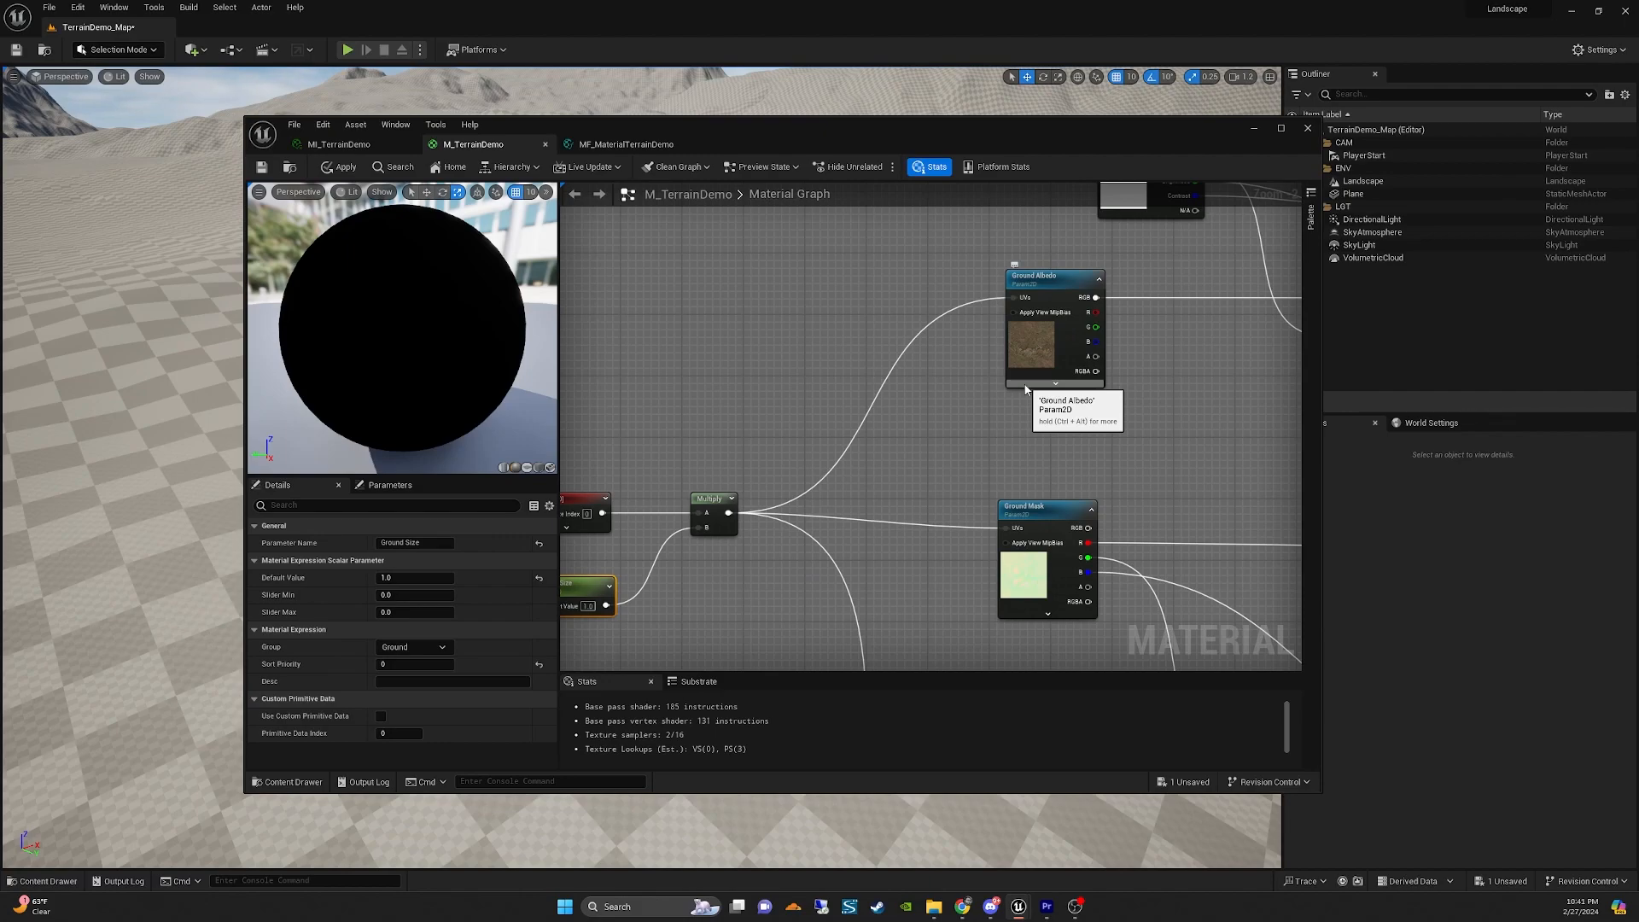
right_drag(753, 420, 849, 328)
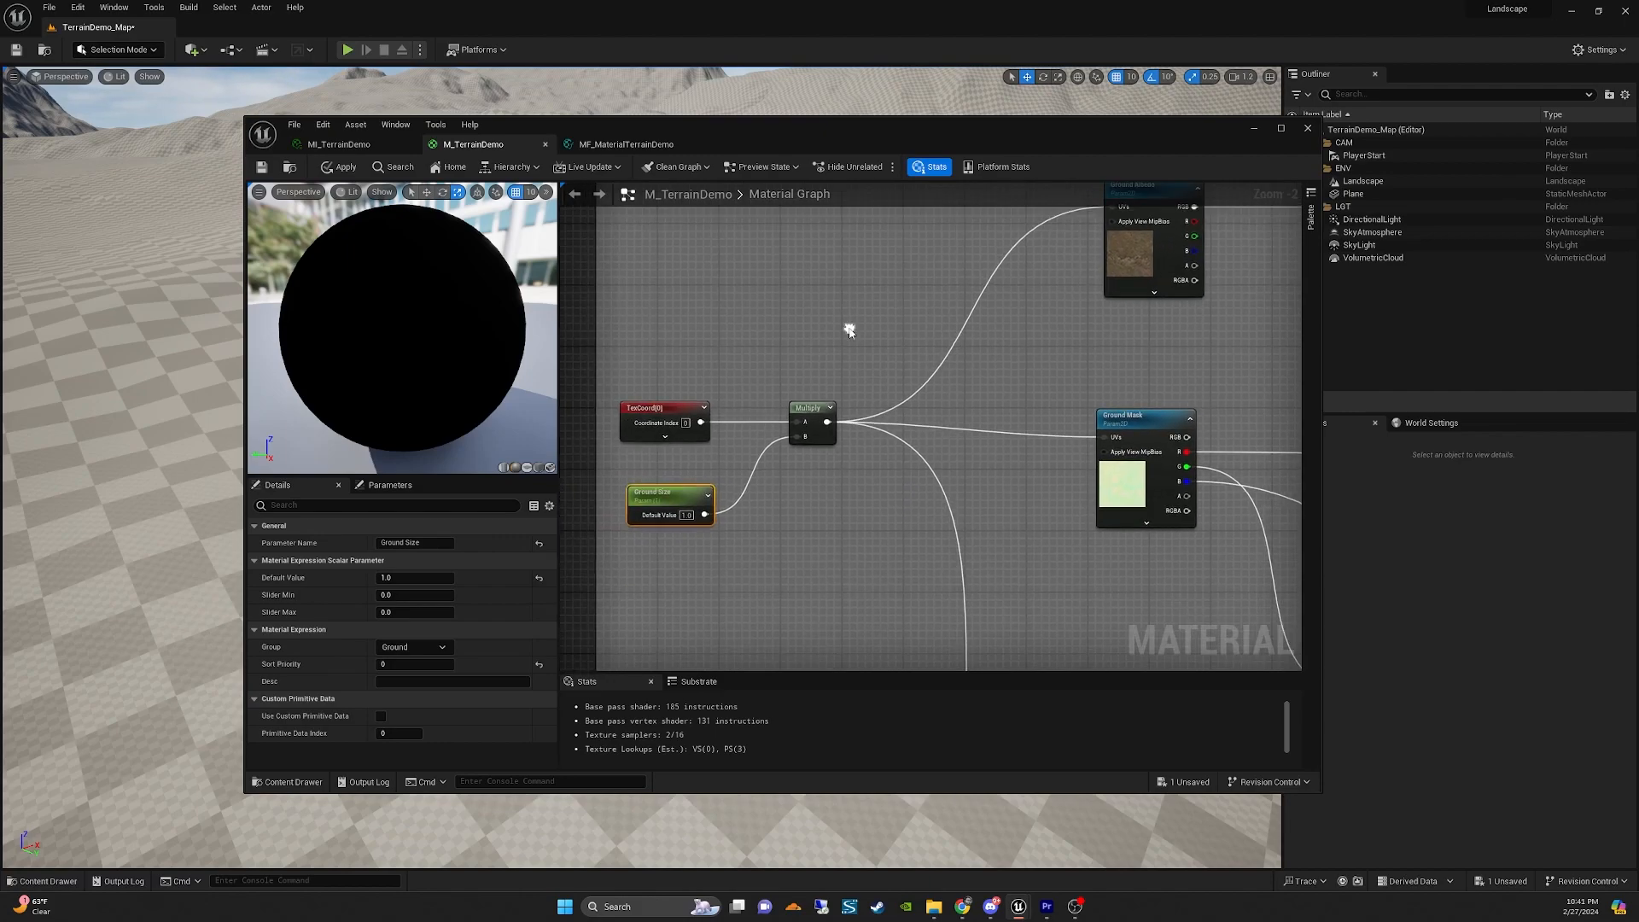
right_drag(972, 310, 739, 443)
scroll(744, 443, down, 2)
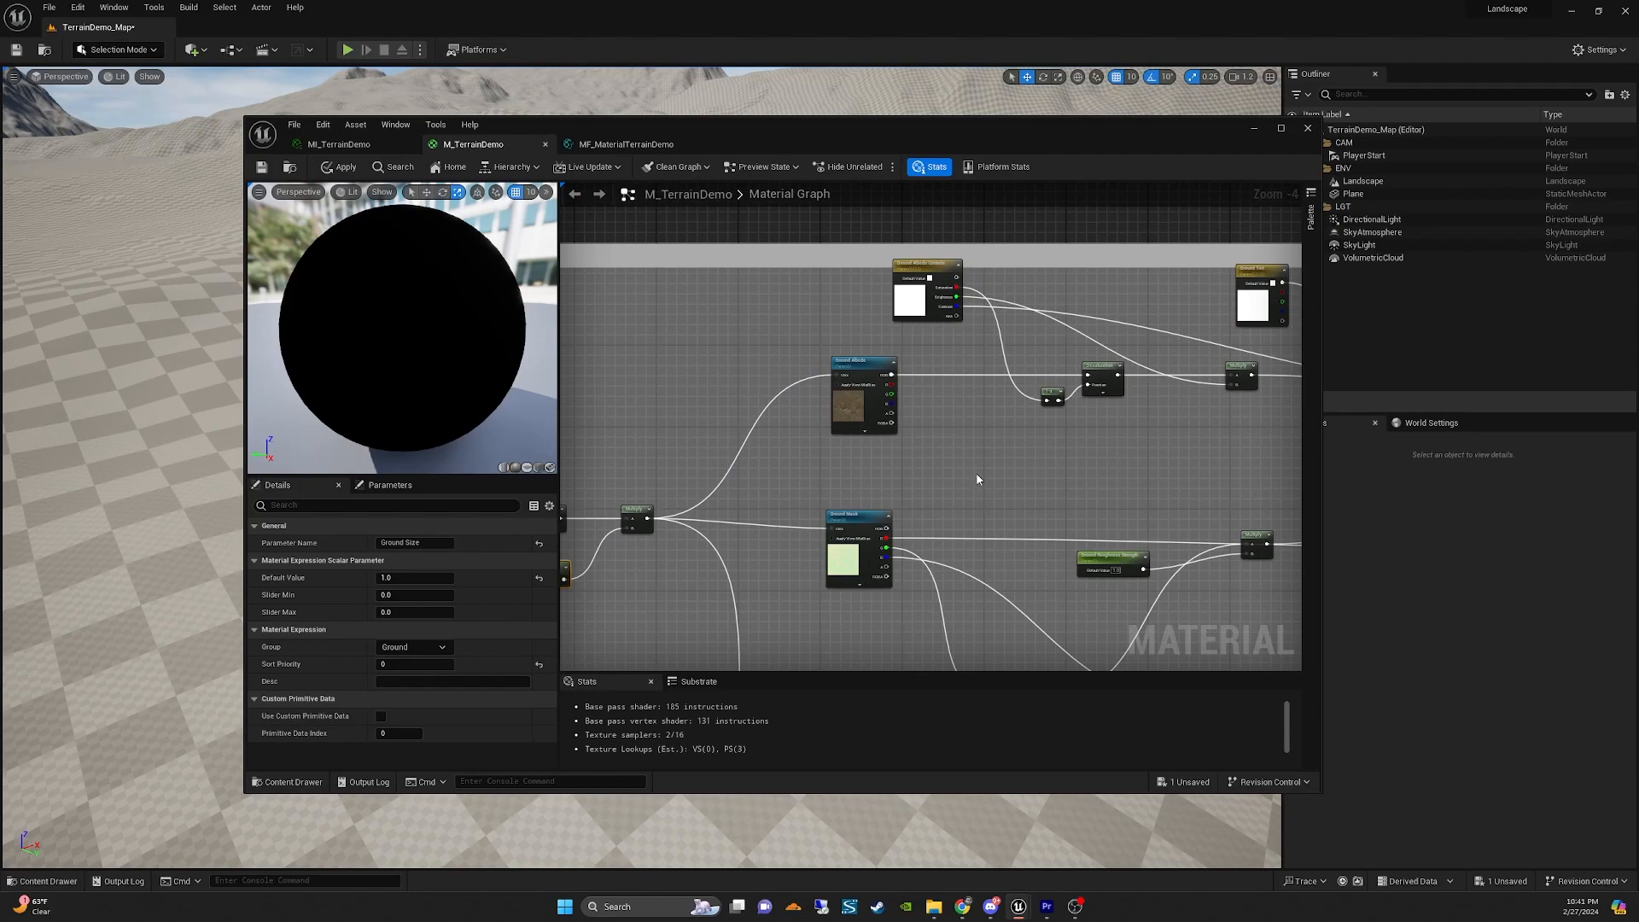
right_drag(967, 472, 867, 370)
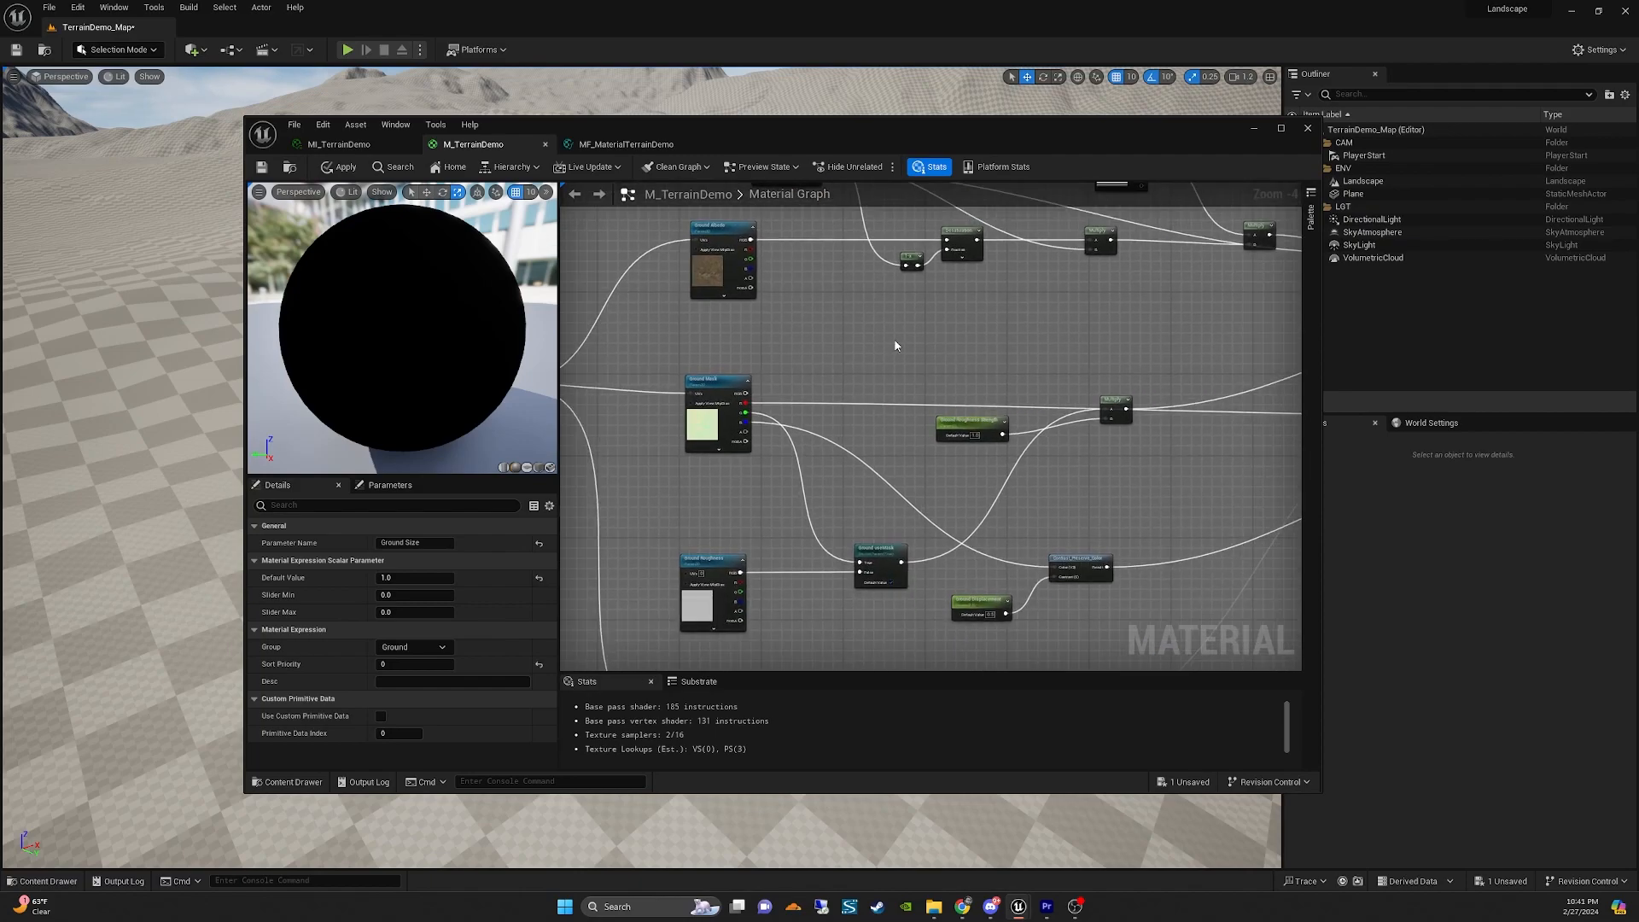
scroll(895, 344, down, 2)
right_drag(981, 366, 965, 355)
click(877, 226)
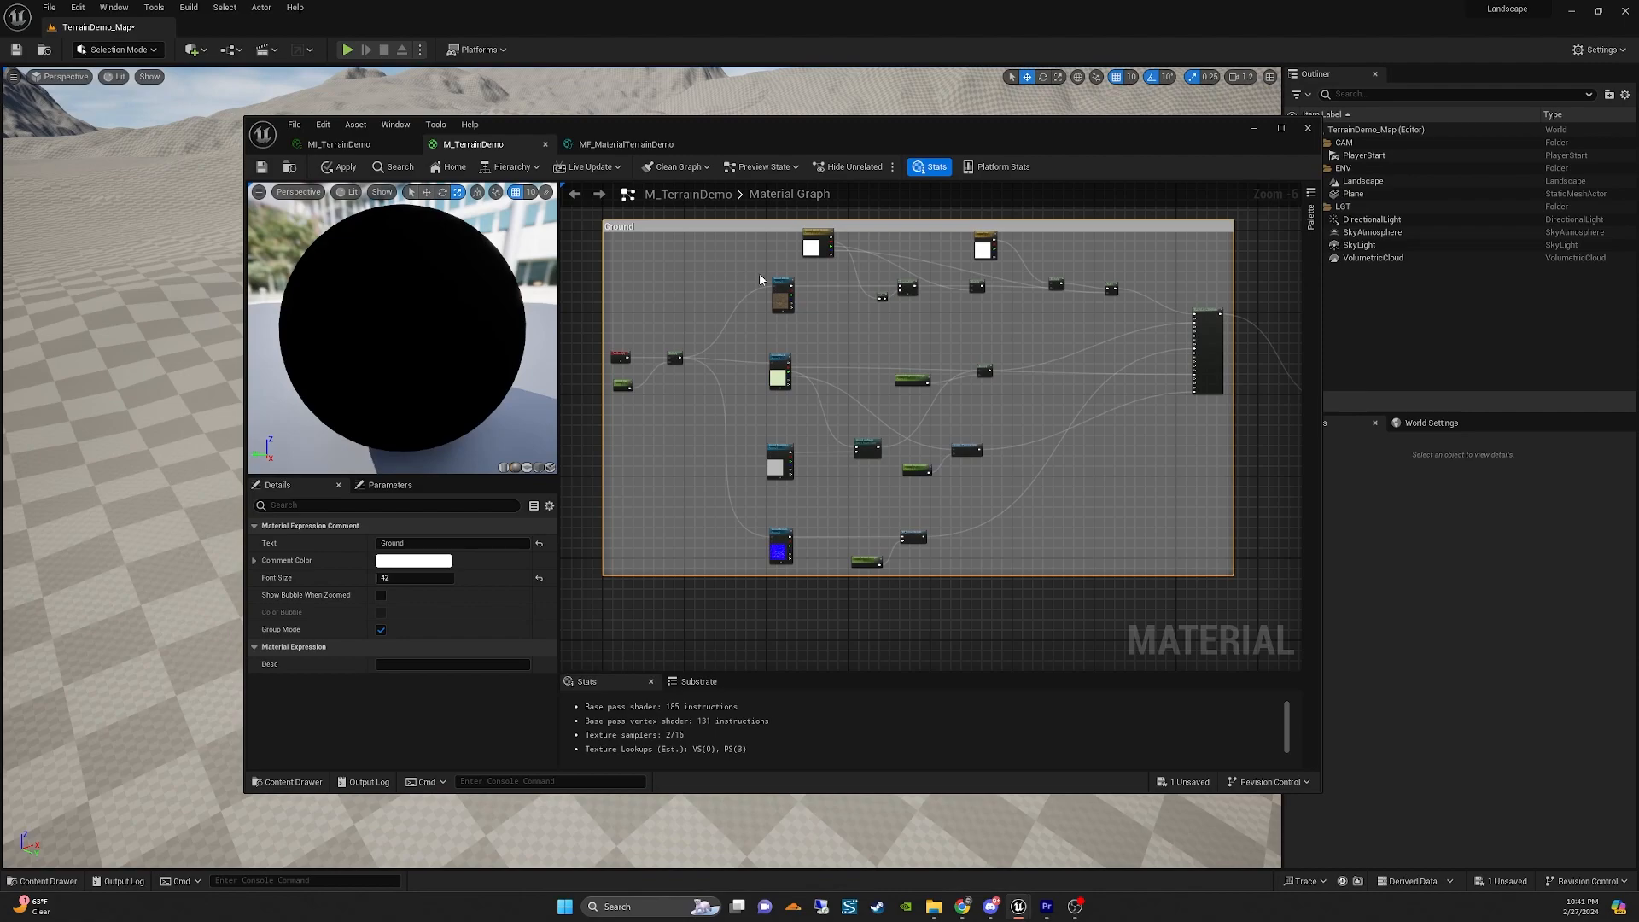
scroll(947, 445, down, 2)
click(865, 502)
key(ctrl+v)
scroll(964, 505, down, 3)
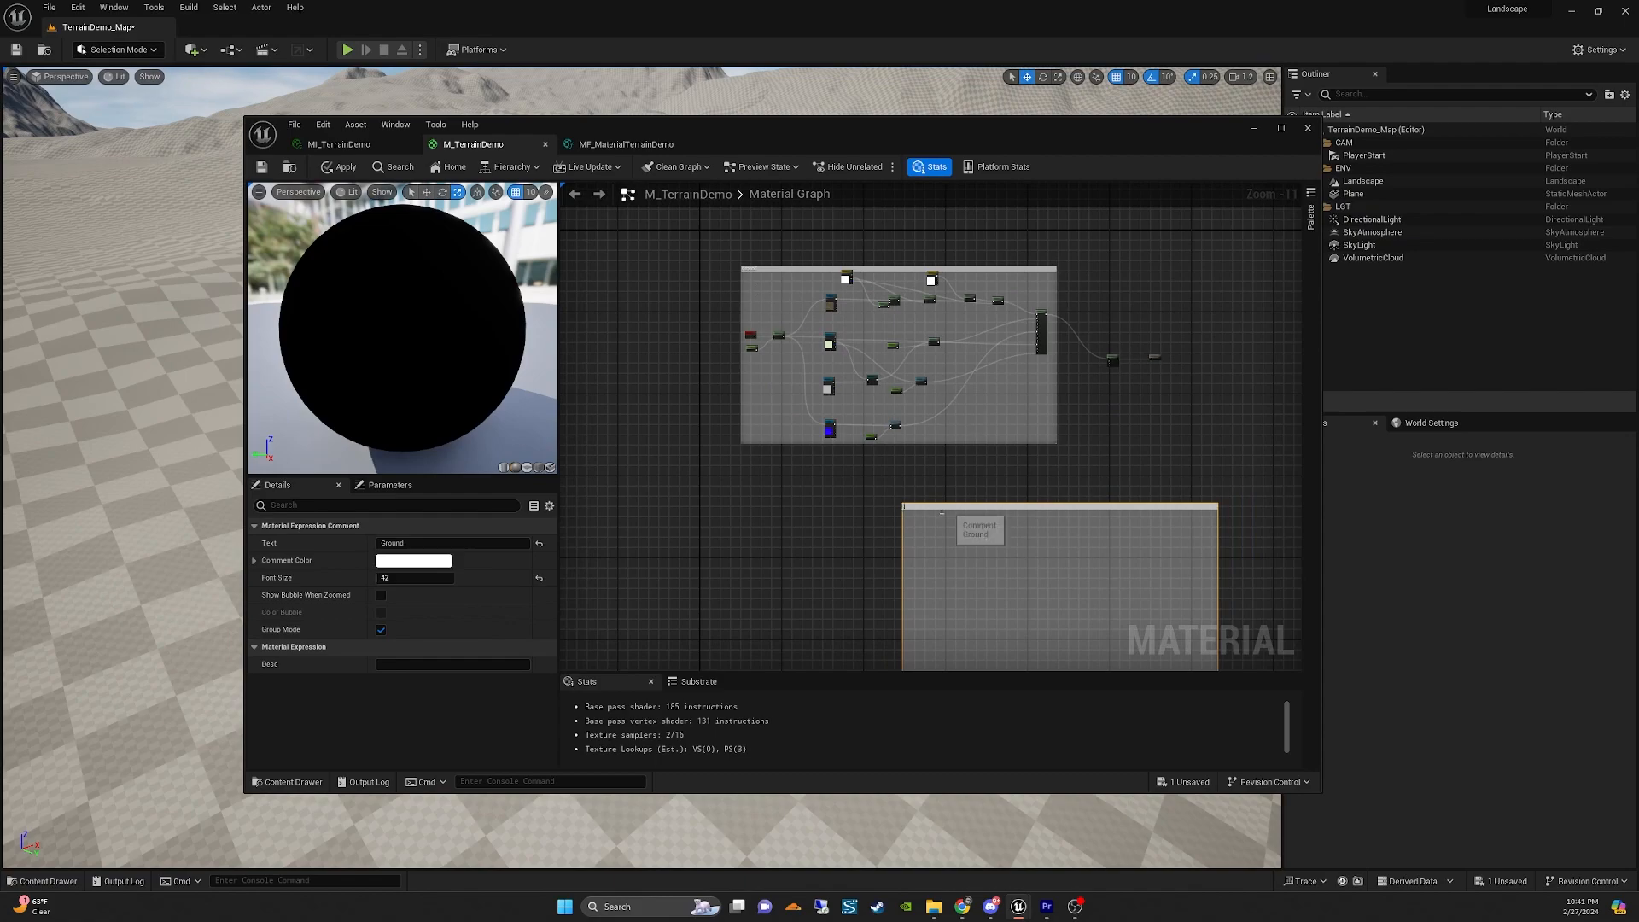
click(1019, 487)
click(1020, 507)
key(Delete)
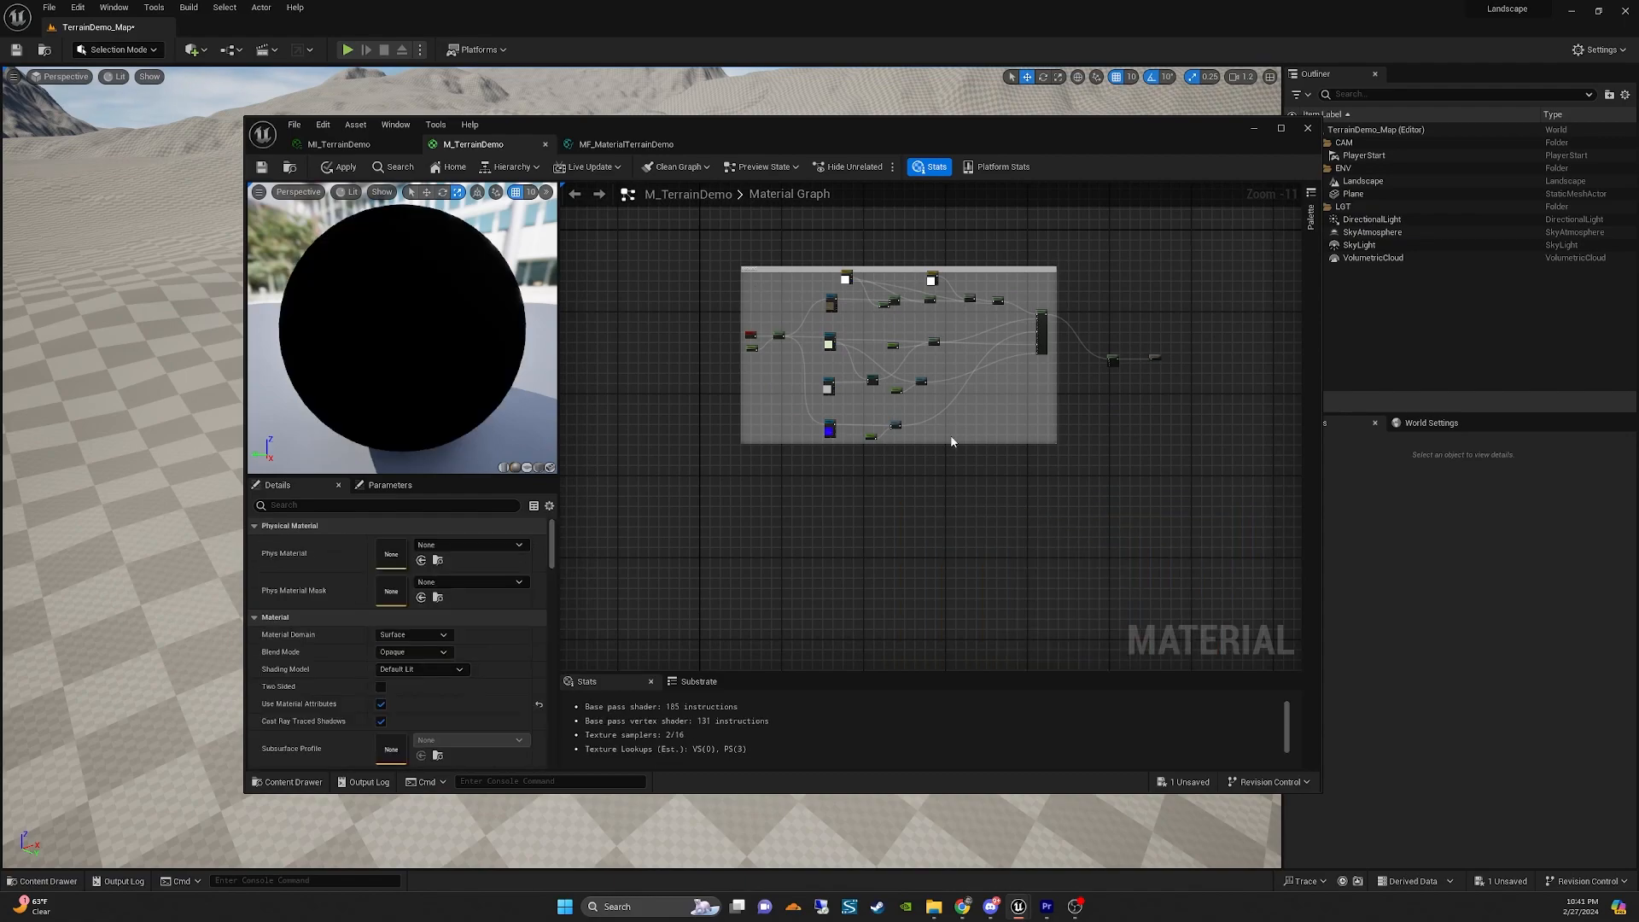
Duplicate the Ground comment with all the nodes inside it and align the copy directly beneath the original.
drag(727, 261, 1074, 484)
click(981, 531)
key(ctrl+v)
drag(1022, 450, 936, 468)
Change the duplicated comment's text to Cliff.
scroll(786, 487, up, 4)
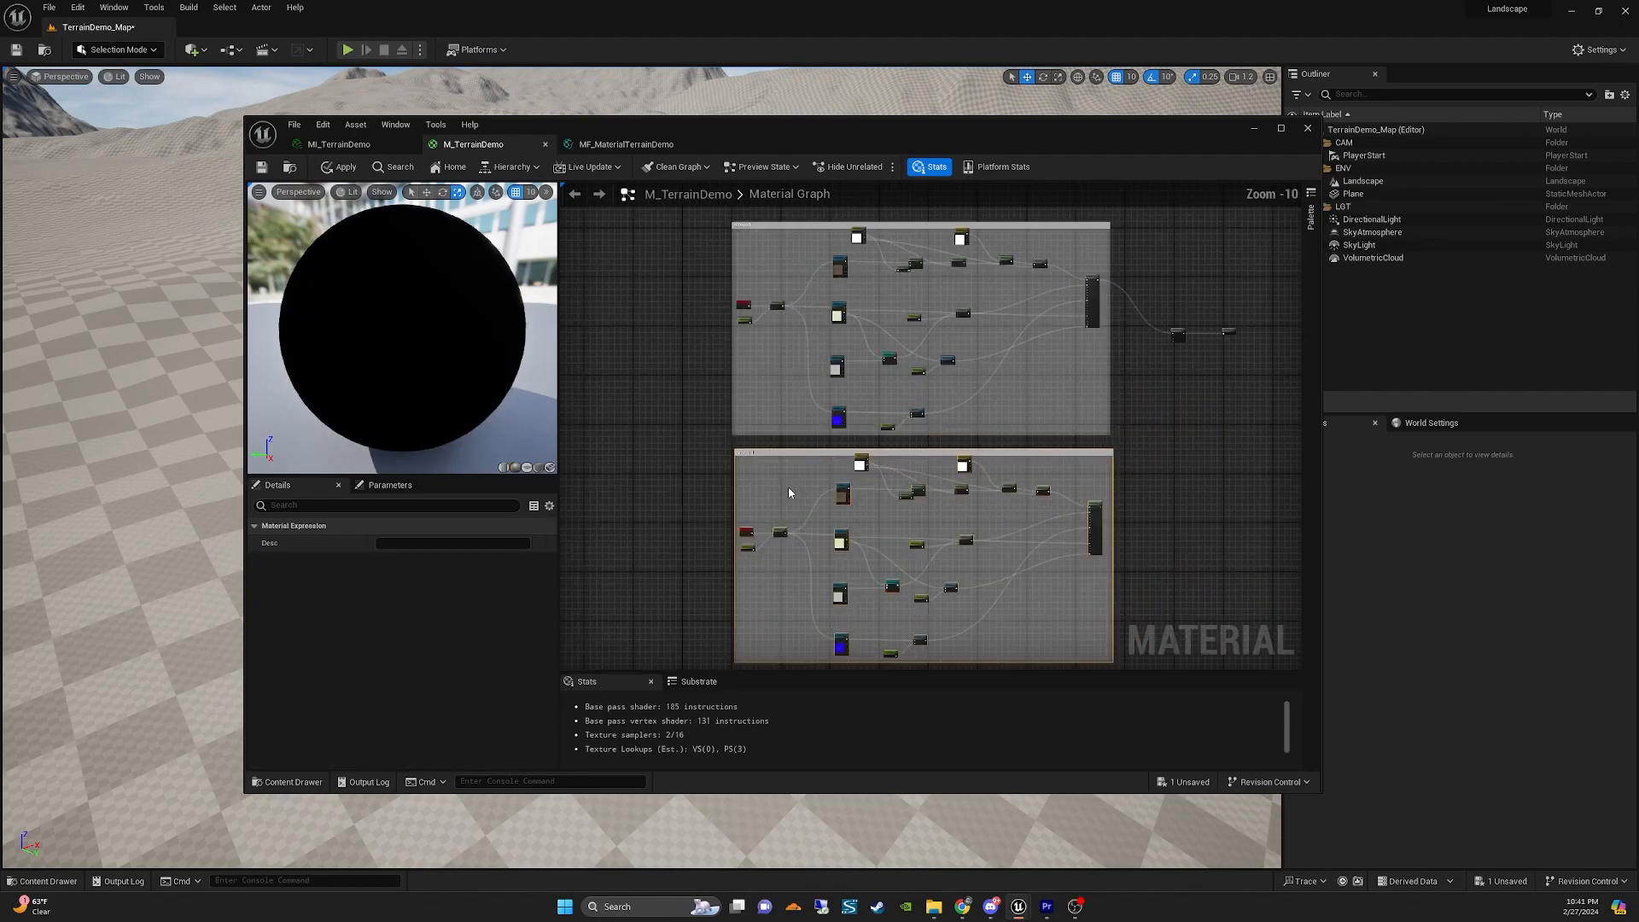
click(760, 448)
click(395, 542)
double_click(395, 542)
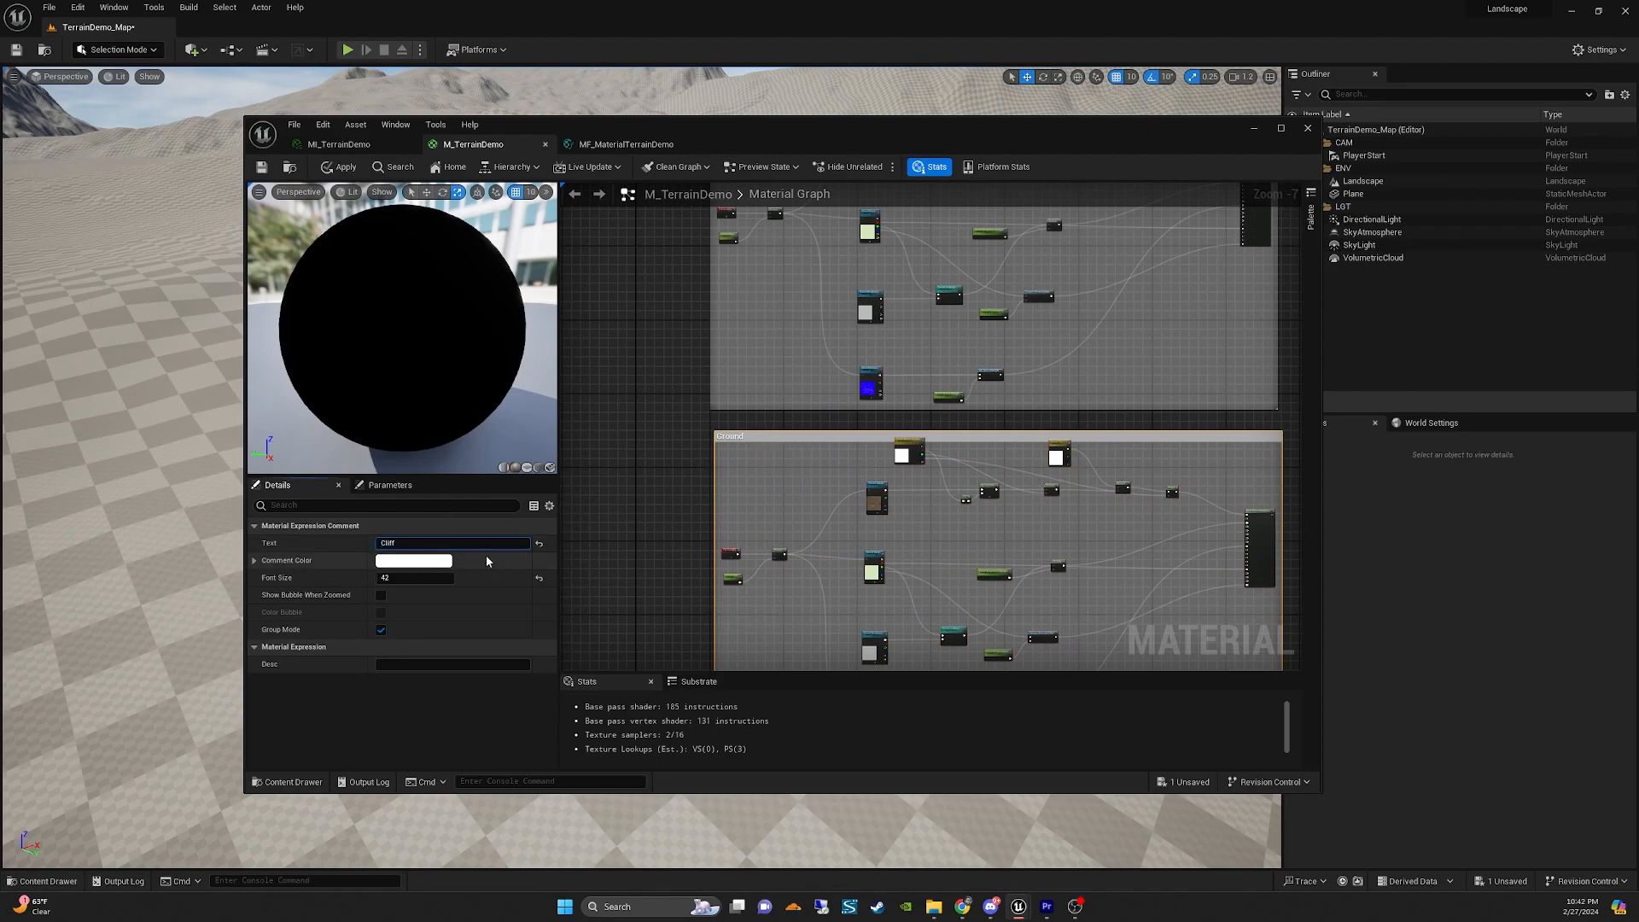
Rename the Ground Size parameter in the Cliff comment as Cliff Size and assign it to the Cliff parameter group.
click(633, 519)
scroll(672, 544, up, 3)
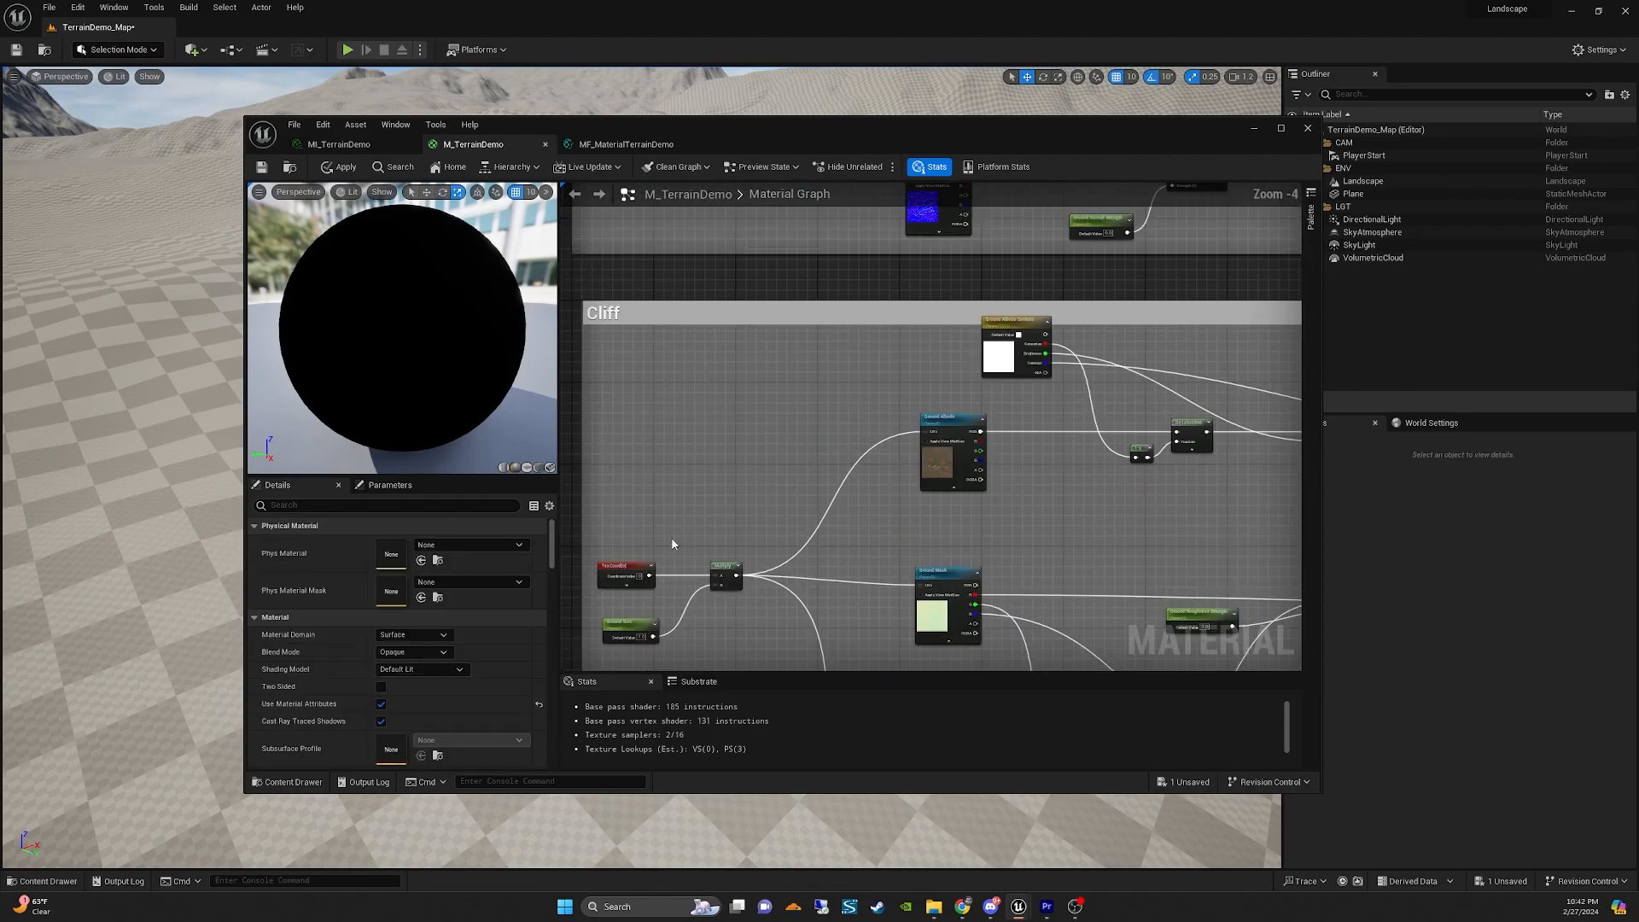
click(632, 620)
double_click(391, 543)
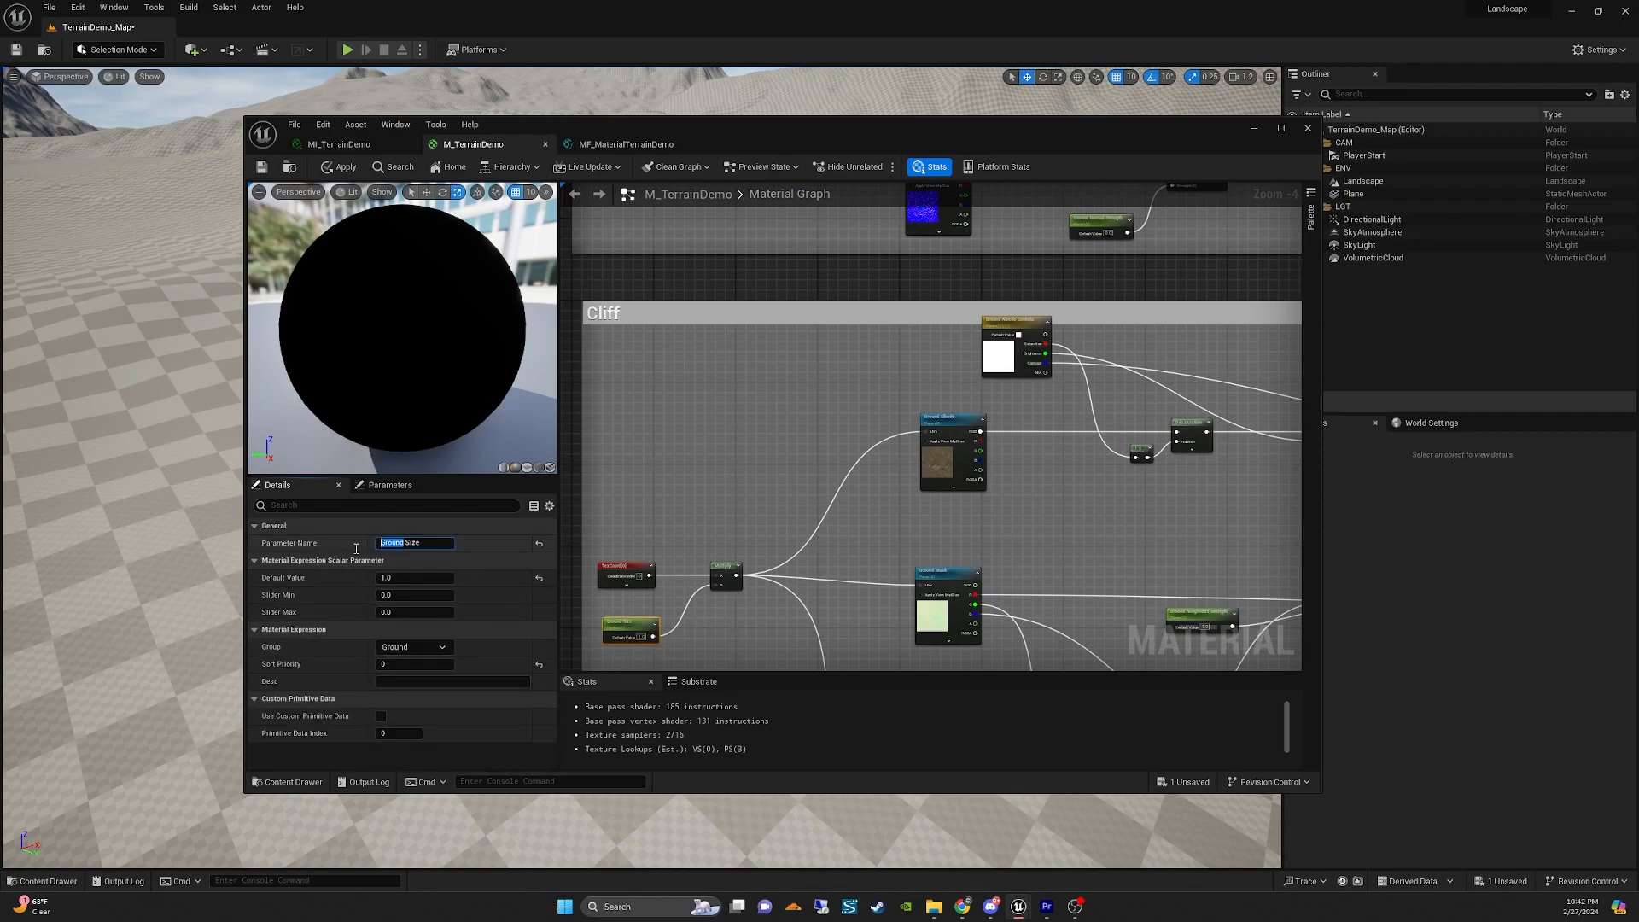
text(Cli)
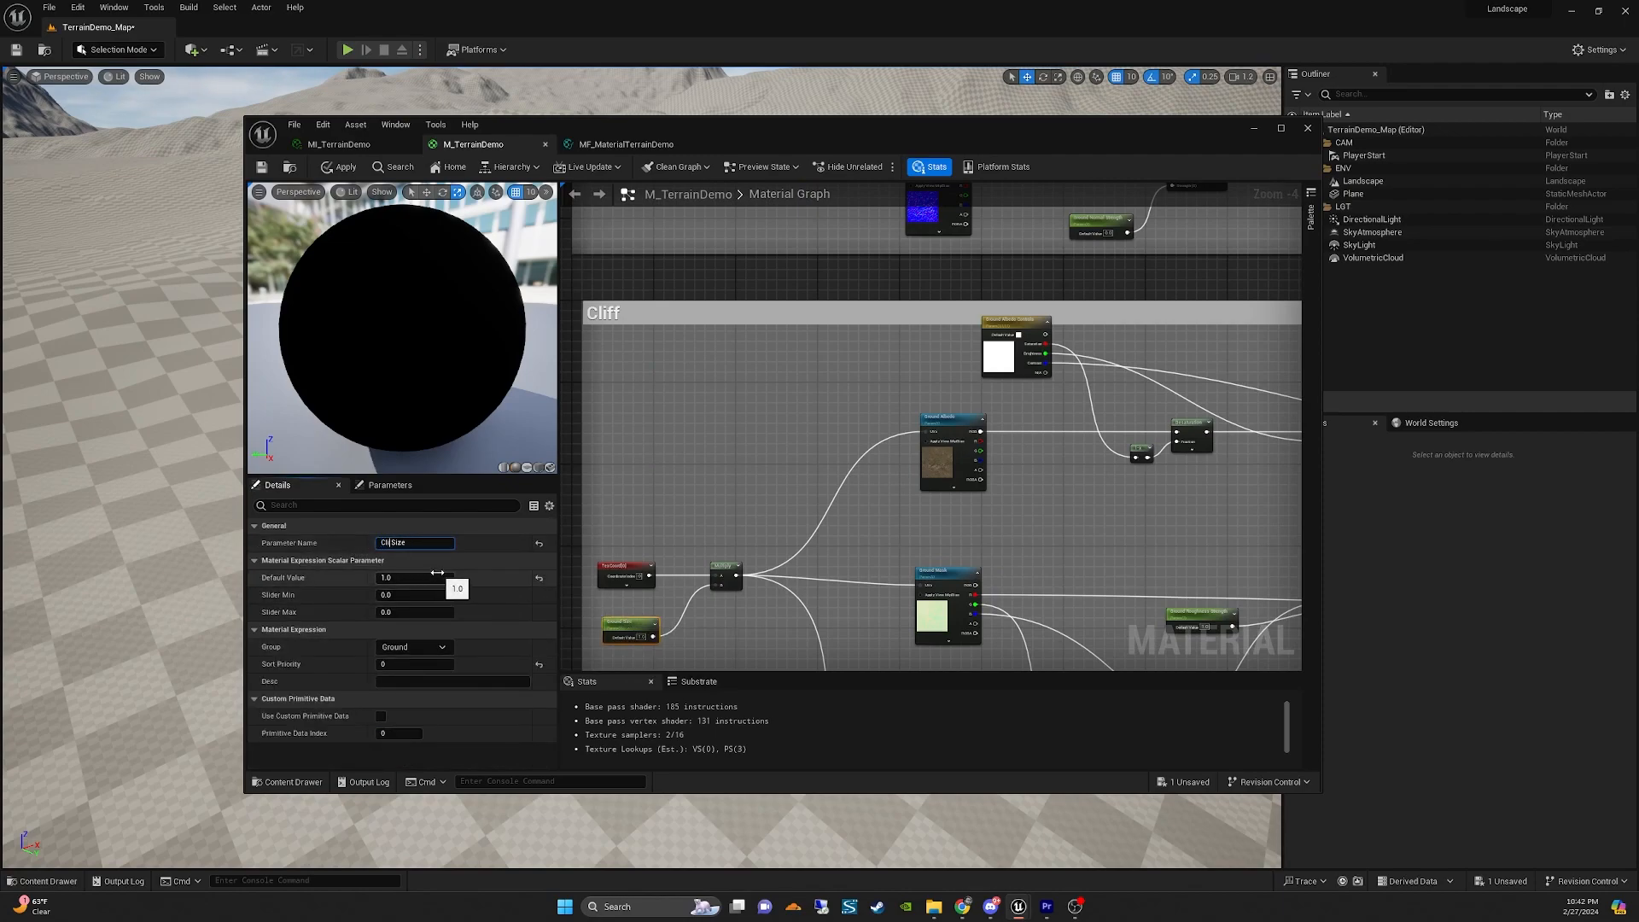
text(ff)
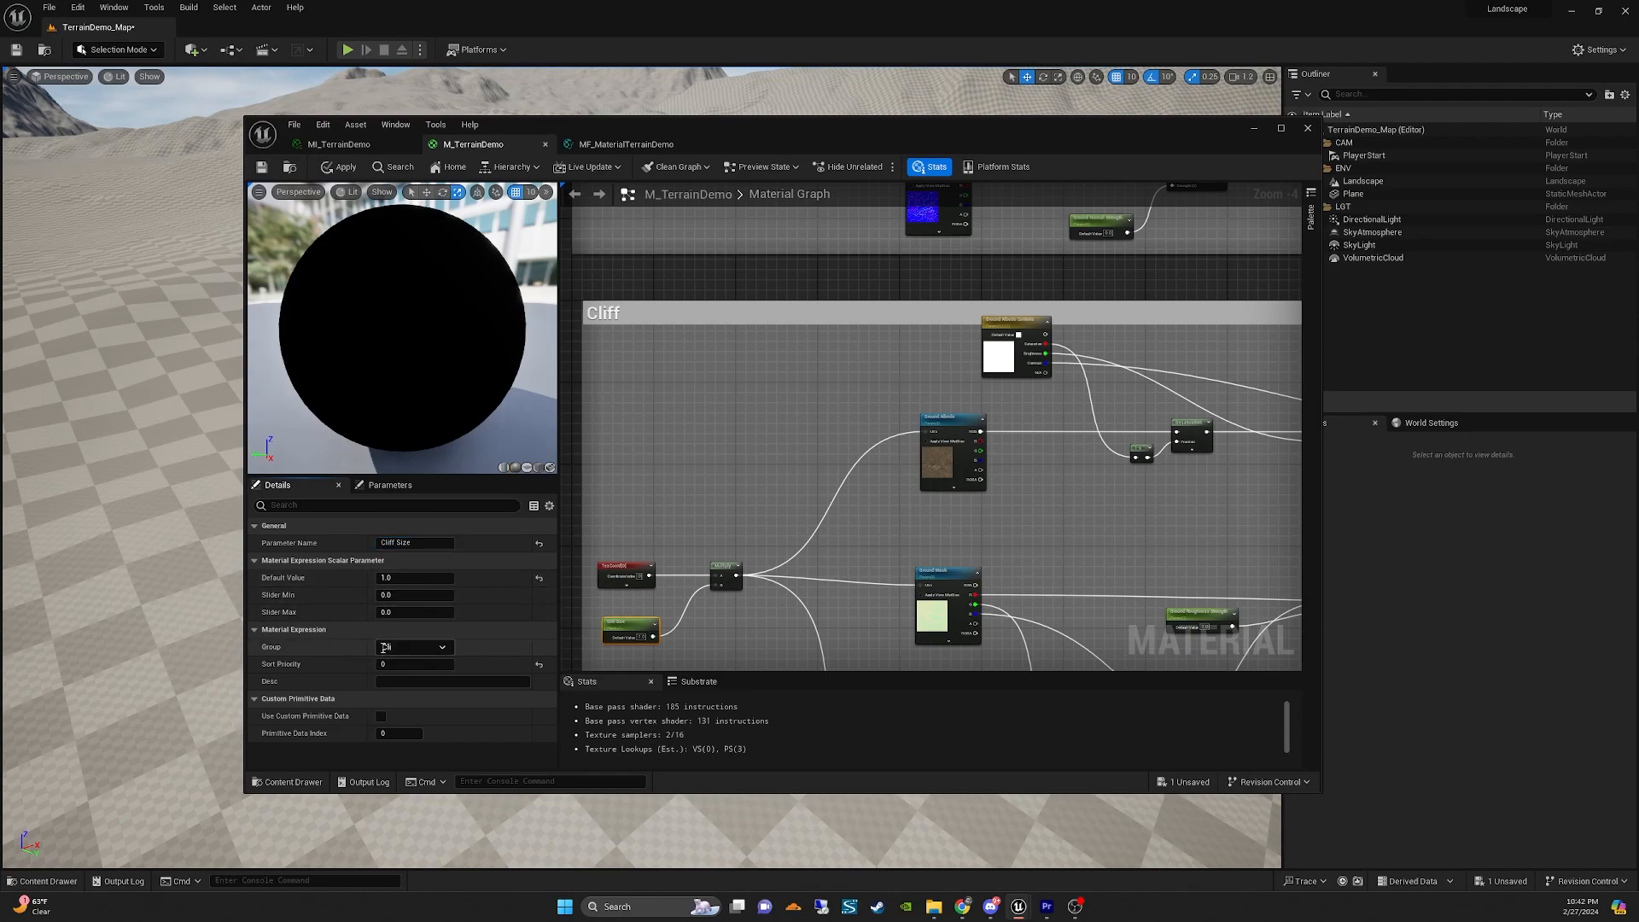
click(674, 514)
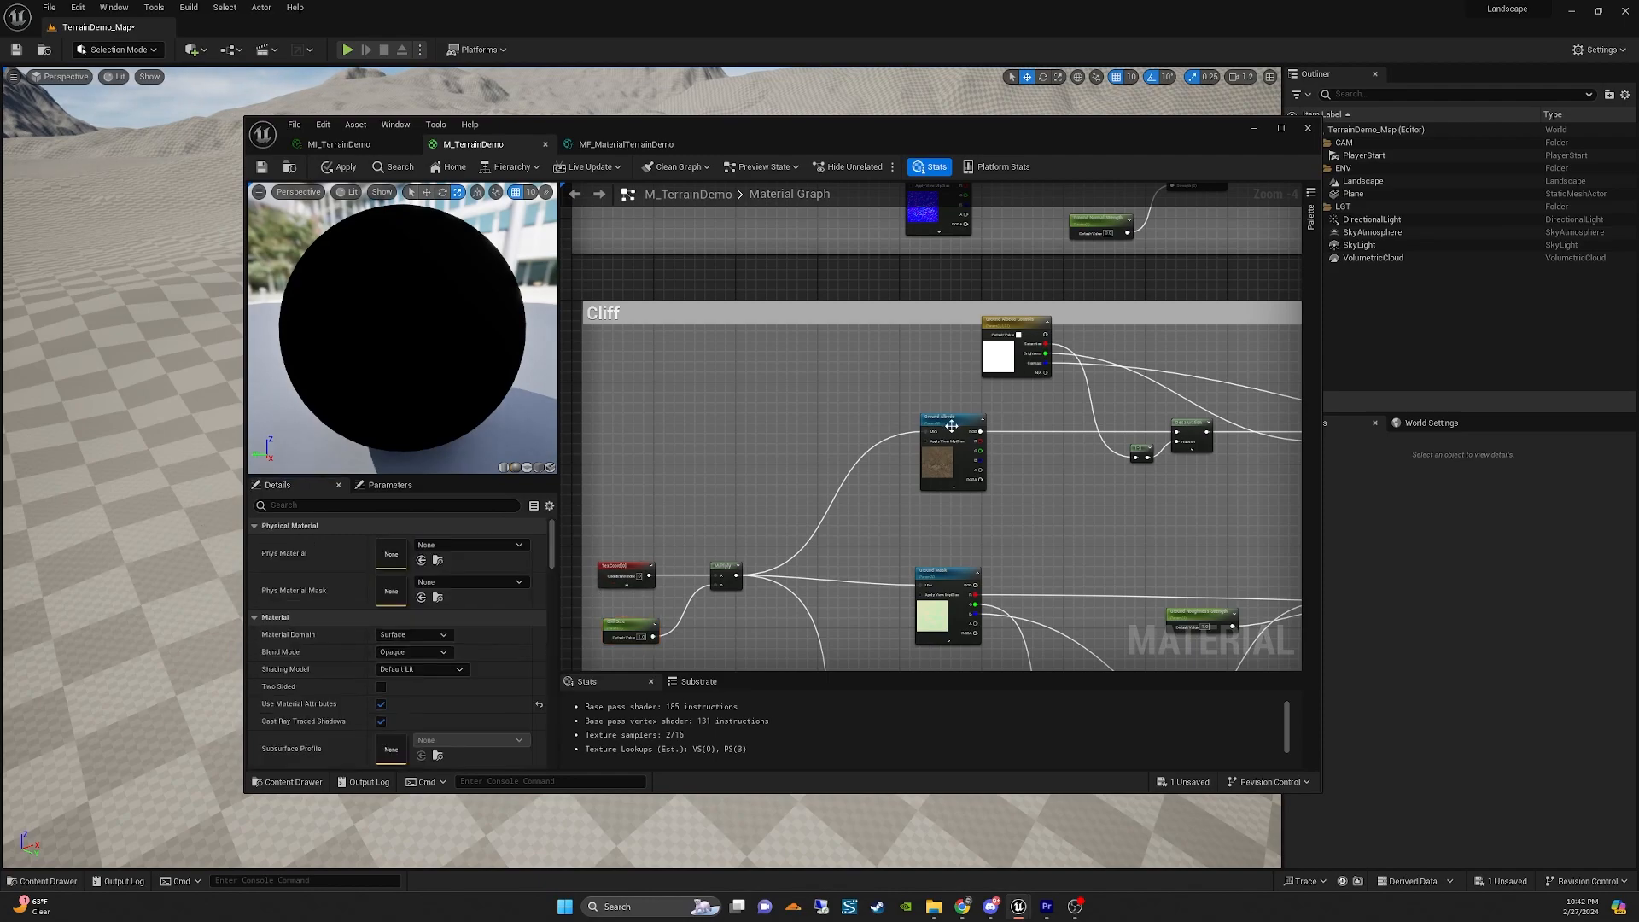
Rename the Ground Albedo Controls parameter in the Cliff comment as Cliff Albedo Controls and set its group to Cliff.
click(1008, 338)
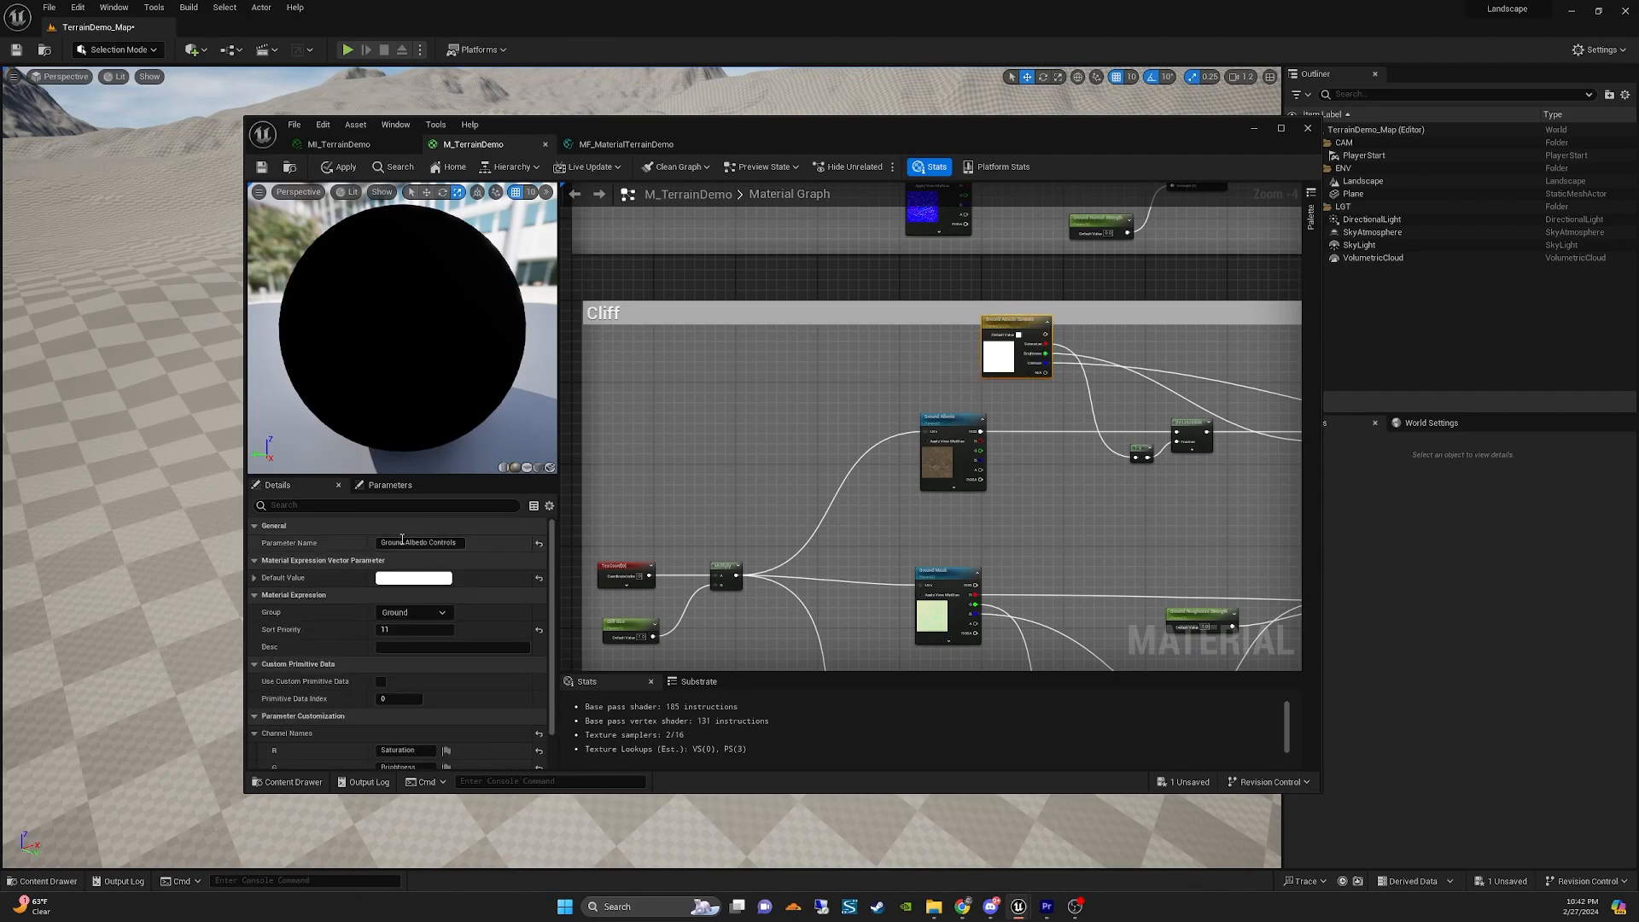
drag(406, 542, 345, 547)
text(Clif)
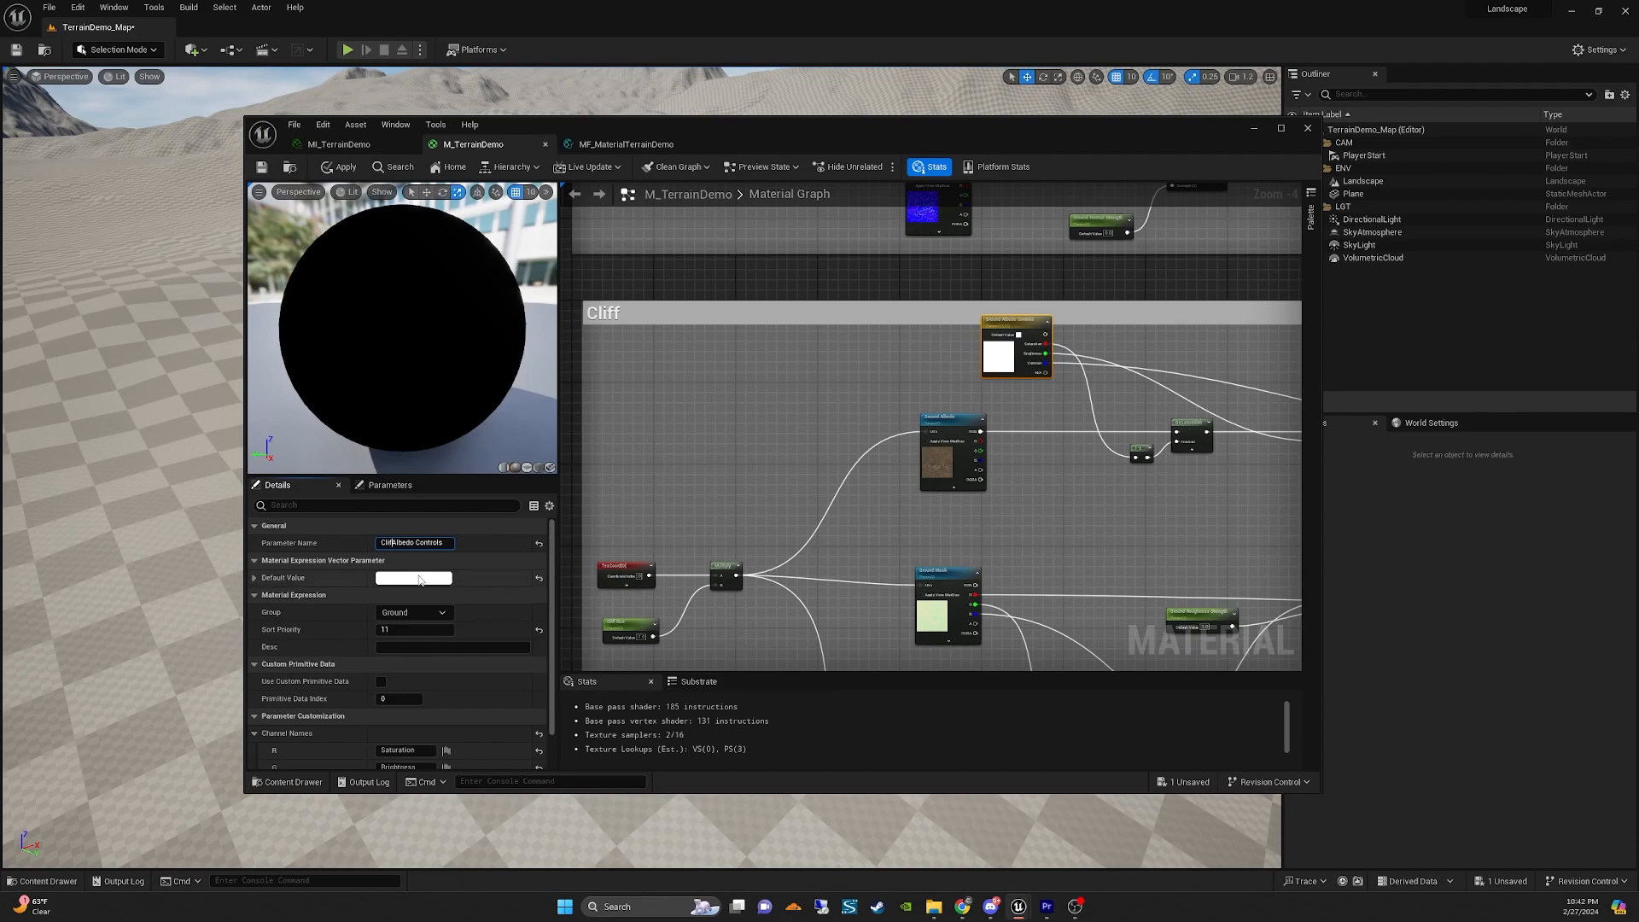
text(f)
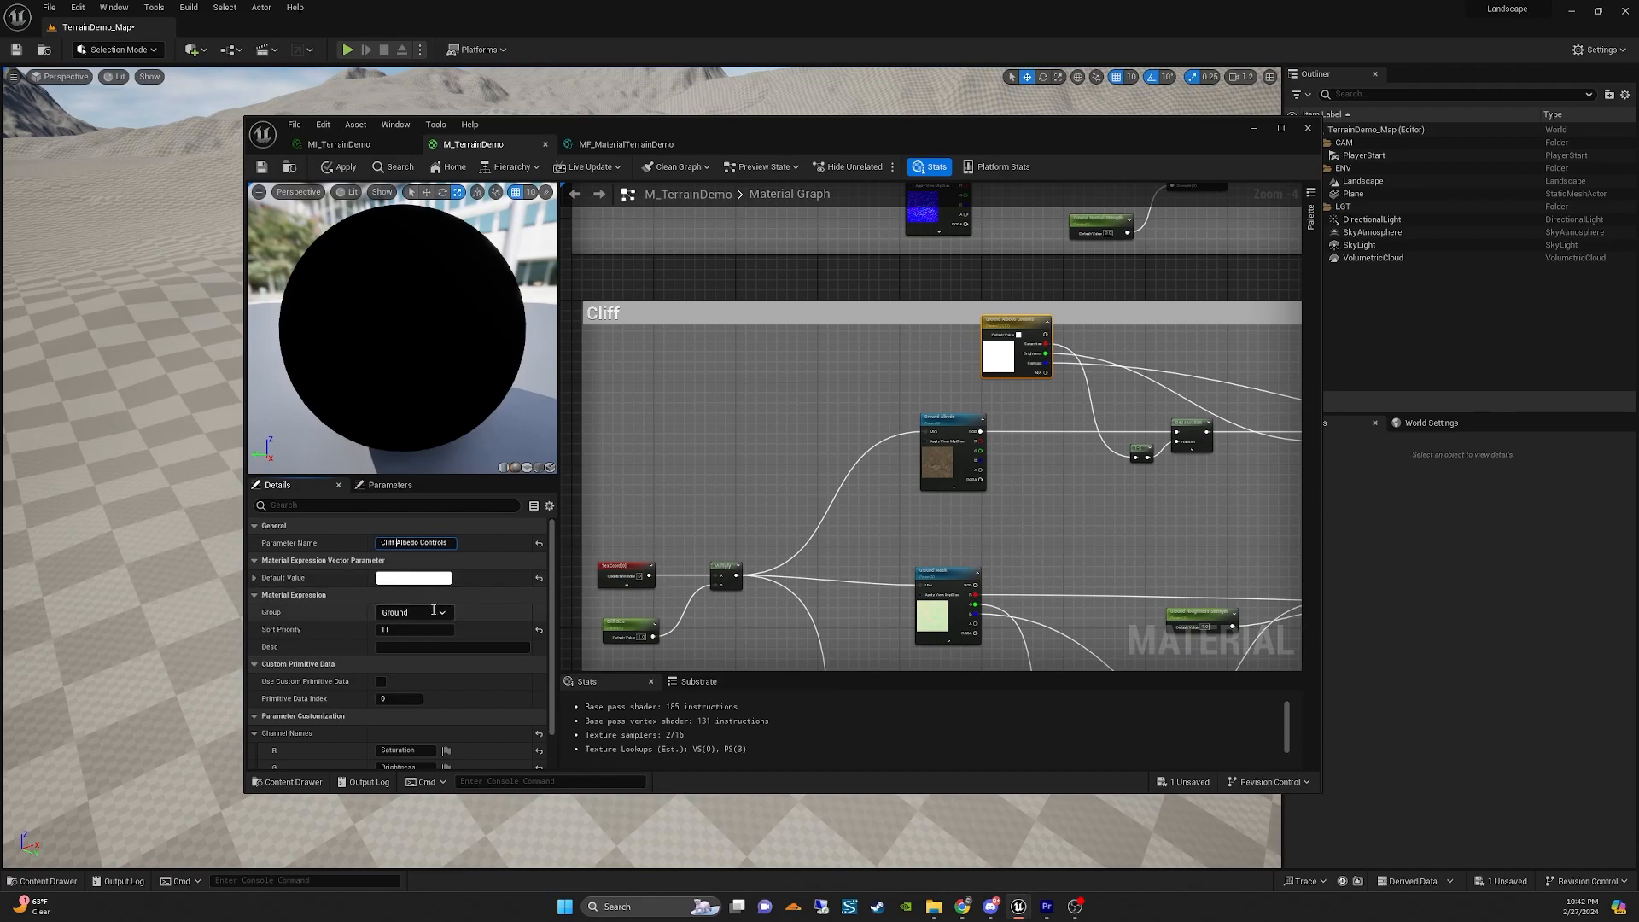
click(447, 611)
click(413, 631)
click(772, 479)
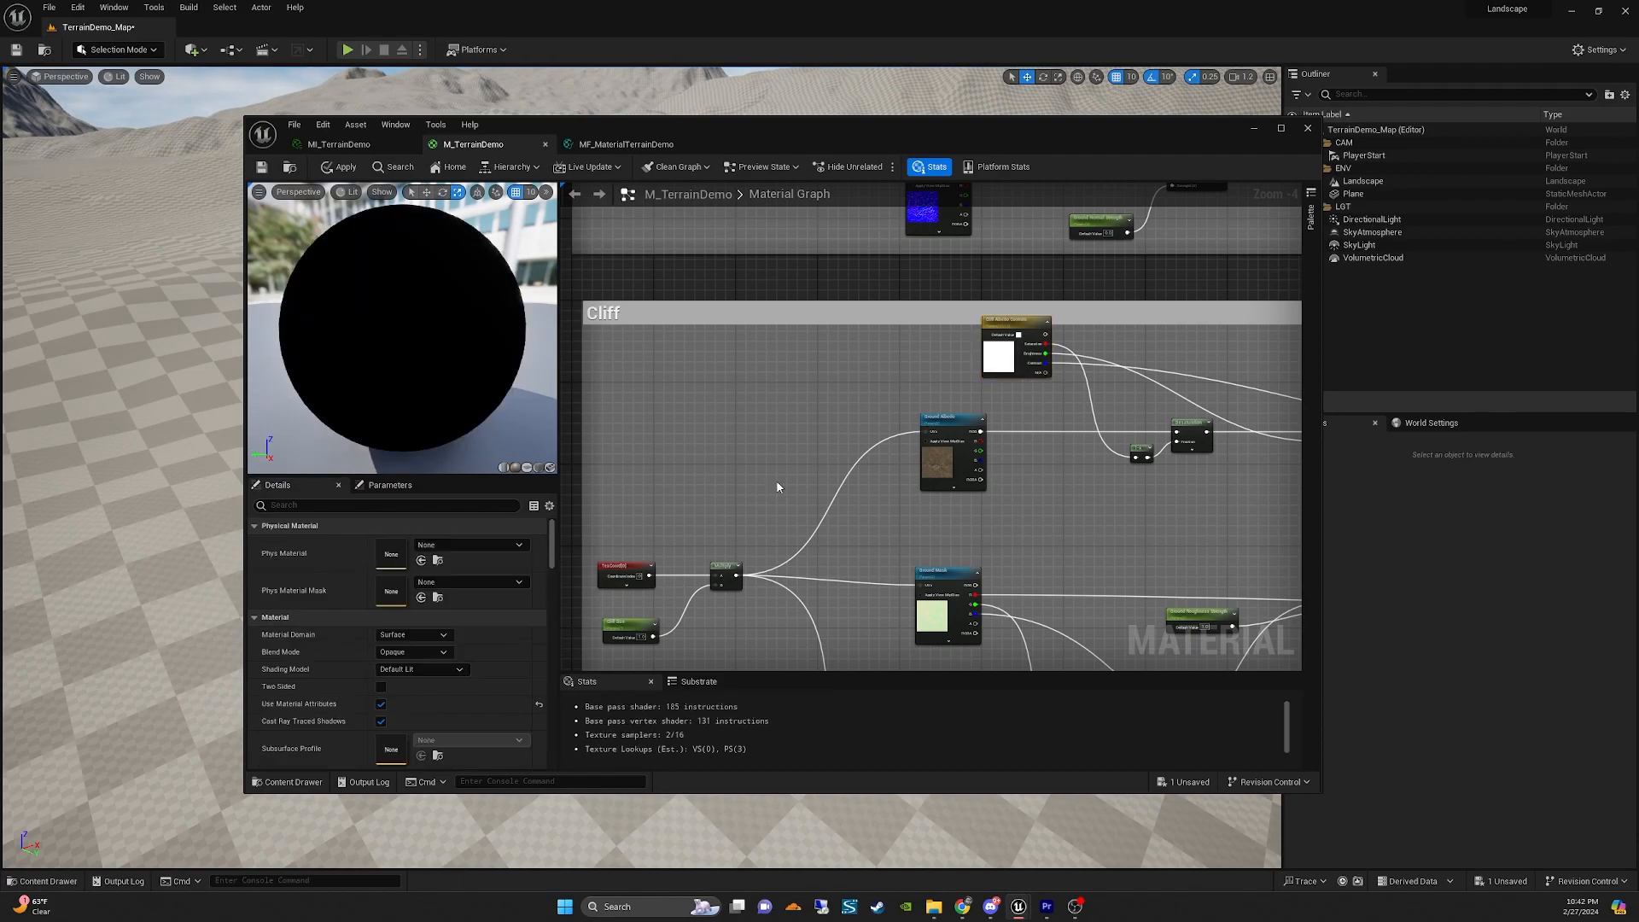
Rename the Cliff comment's Ground Albedo texture parameter as Cliff Albedo and place it in the Cliff group.
scroll(780, 450, up, 1)
scroll(833, 395, down, 1)
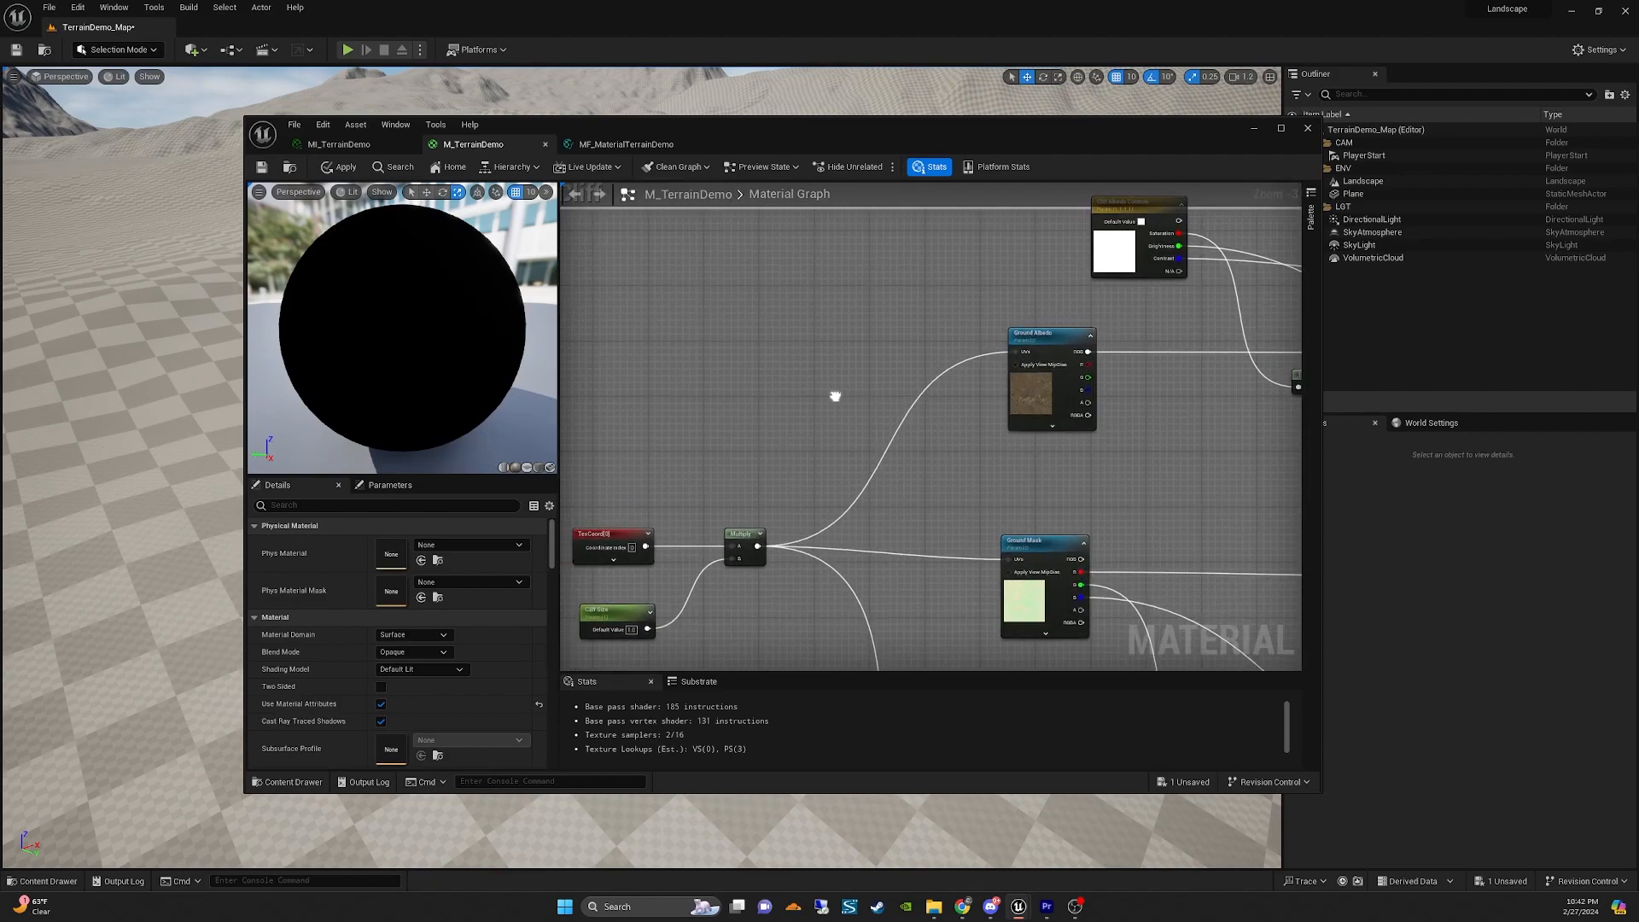
click(992, 349)
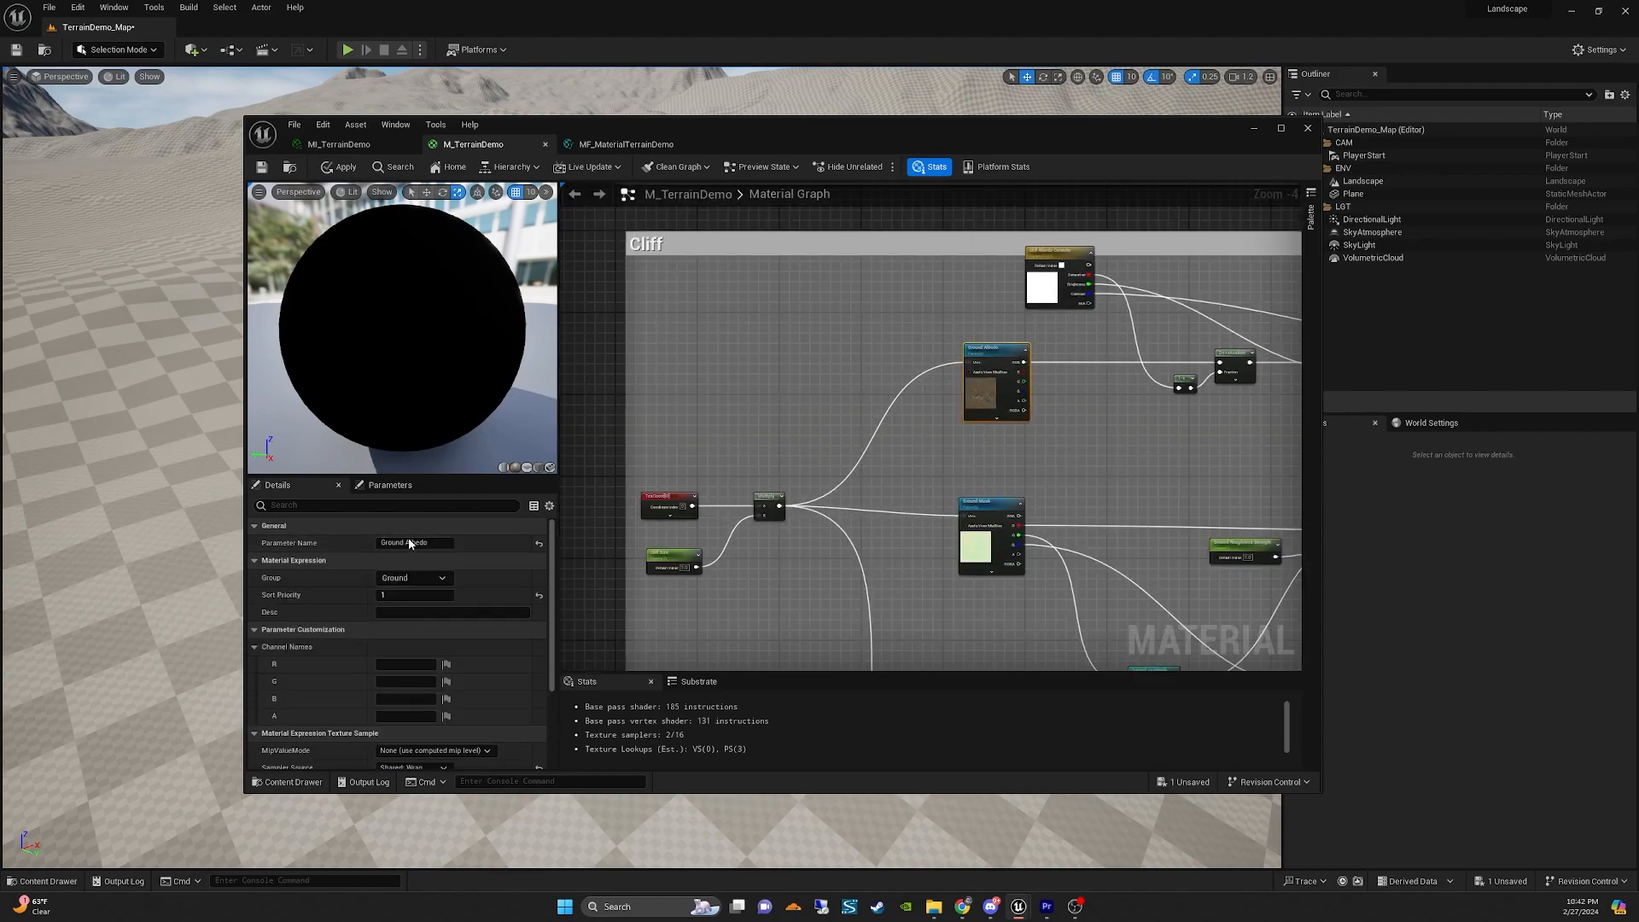
double_click(393, 543)
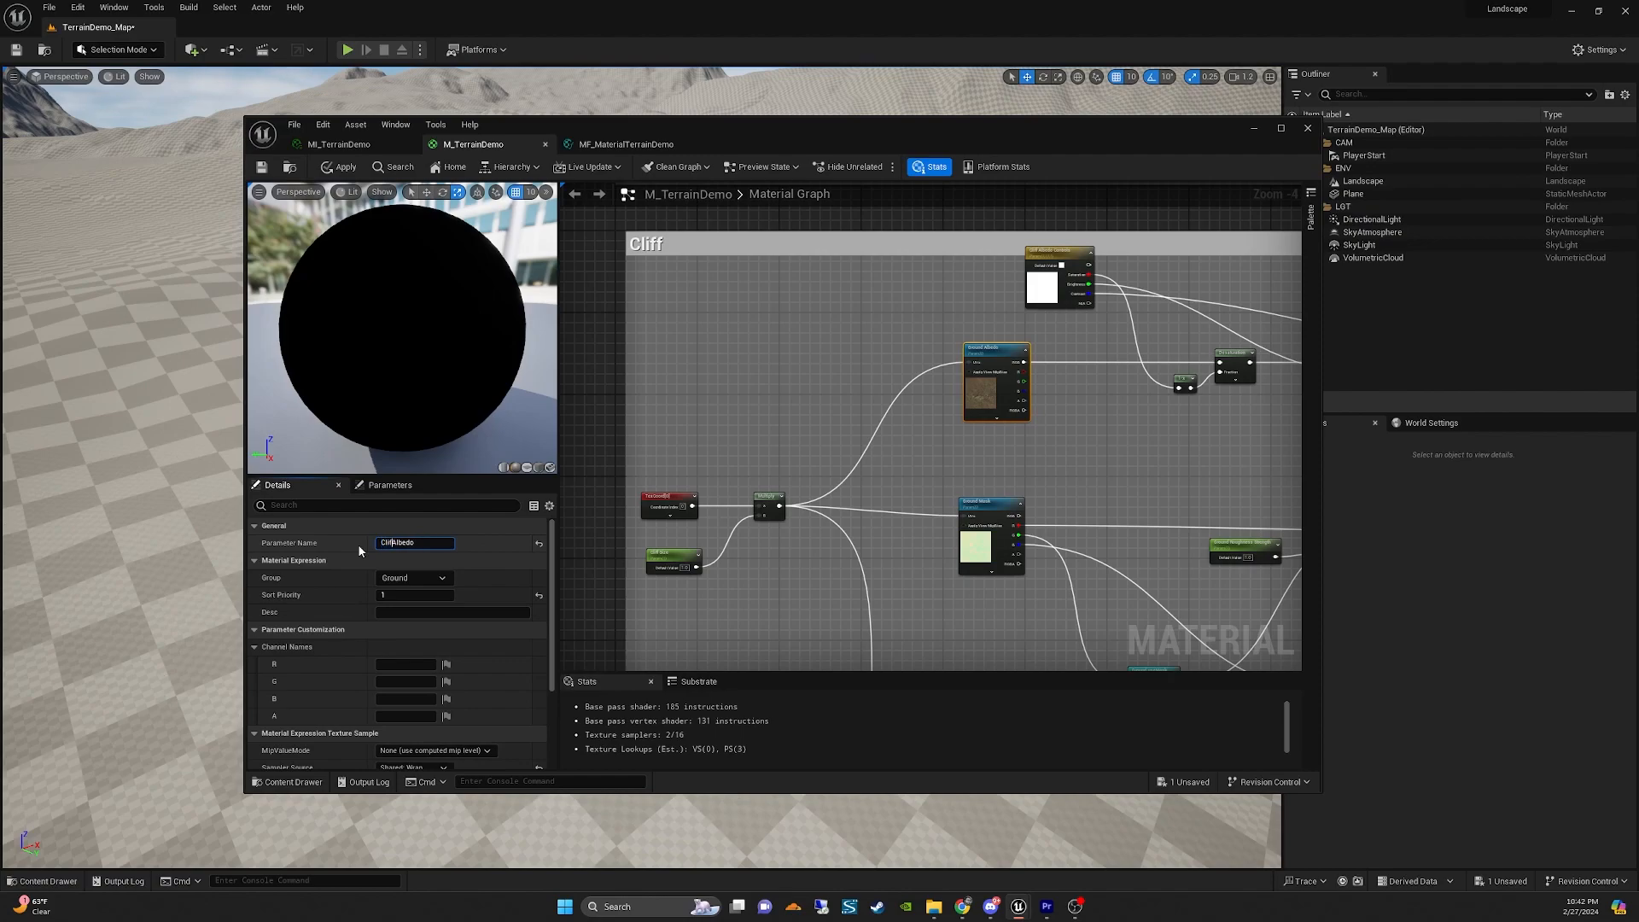
text(Cliff)
click(412, 577)
click(409, 595)
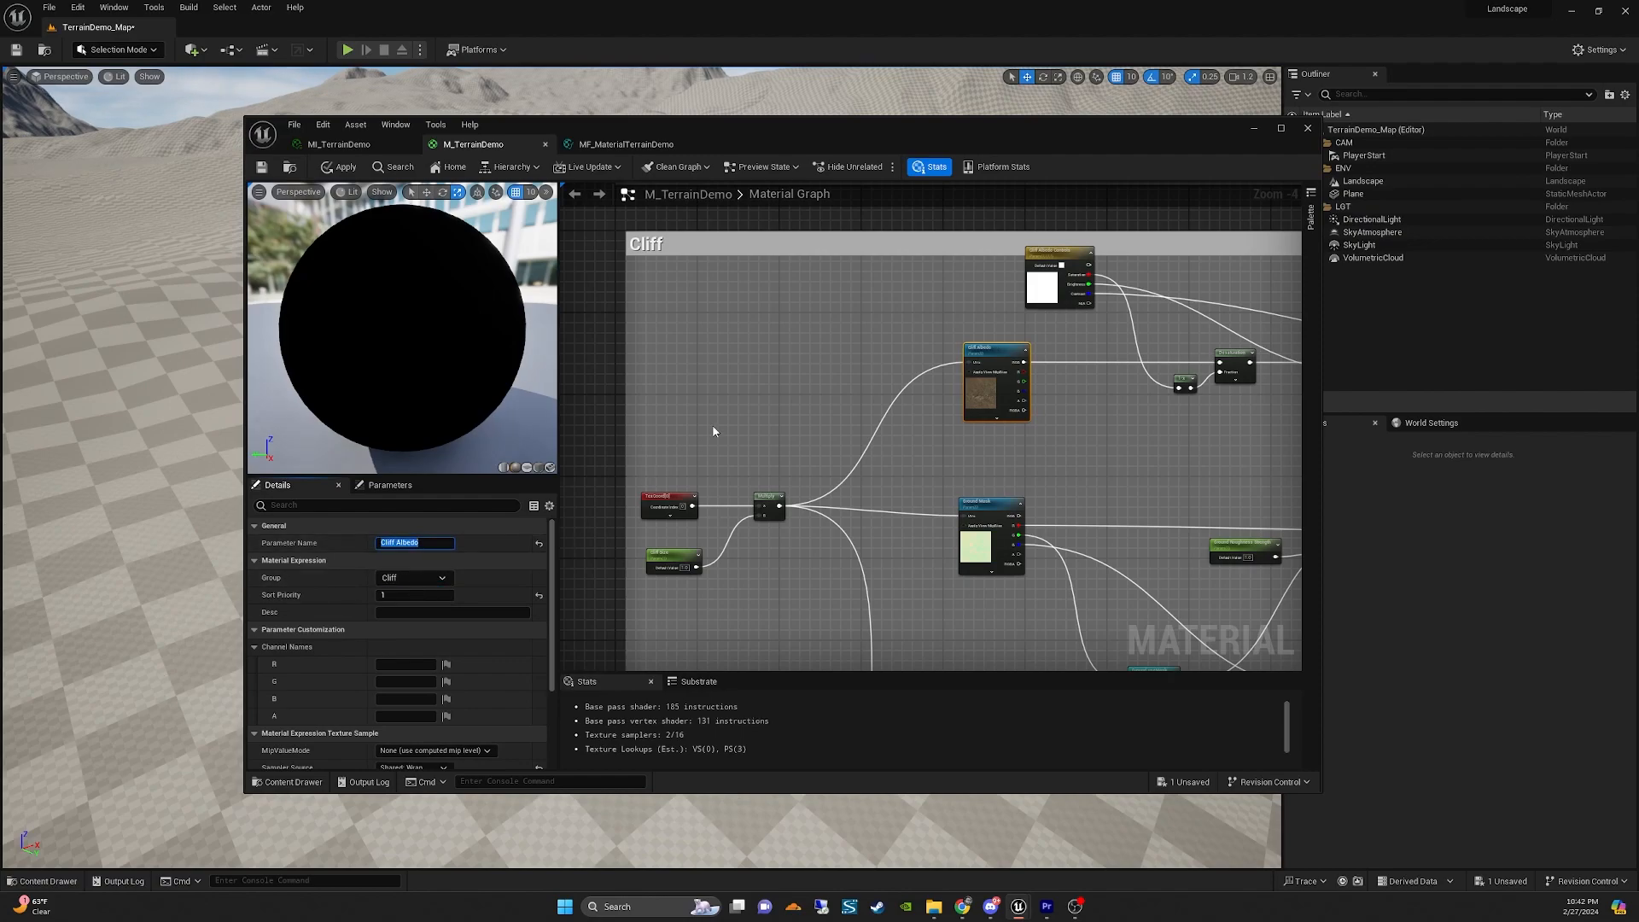
Copy the word Cliff, use it to rename the Ground Mask texture parameter as Cliff Mask, and set its group to Cliff.
double_click(397, 543)
key(ctrl+c)
click(971, 505)
double_click(399, 543)
key(ctrl+v)
click(418, 578)
click(416, 594)
Rename the duplicated roughness and normal texture parameters as Cliff Roughness and Cliff Normals, assigned to the Cliff group.
right_drag(930, 610, 770, 331)
click(823, 405)
double_click(399, 543)
click(821, 577)
click(405, 591)
Rename the duplicated Ground Normal Strength parameter as Cliff Normal Strength and set its group to Cliff.
click(849, 553)
double_click(399, 542)
key(ctrl+v)
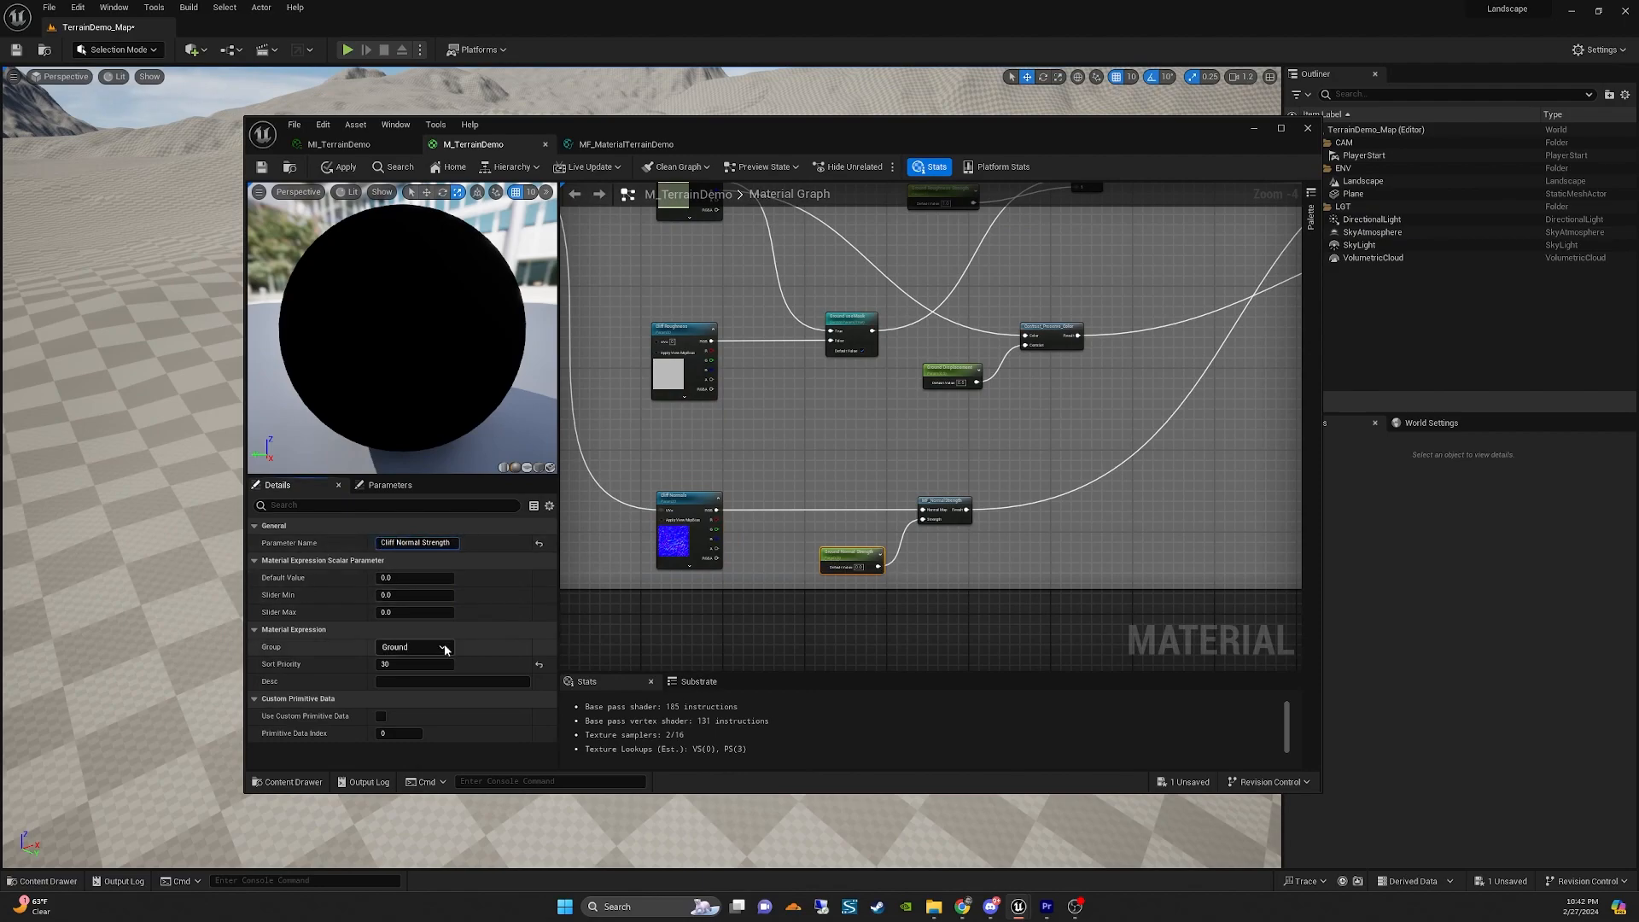
click(442, 646)
click(431, 660)
Give the duplicated useMask, Displacement and Roughness Strength parameters the Cliff prefix and assign them to the Cliff group.
click(840, 427)
double_click(400, 542)
click(860, 488)
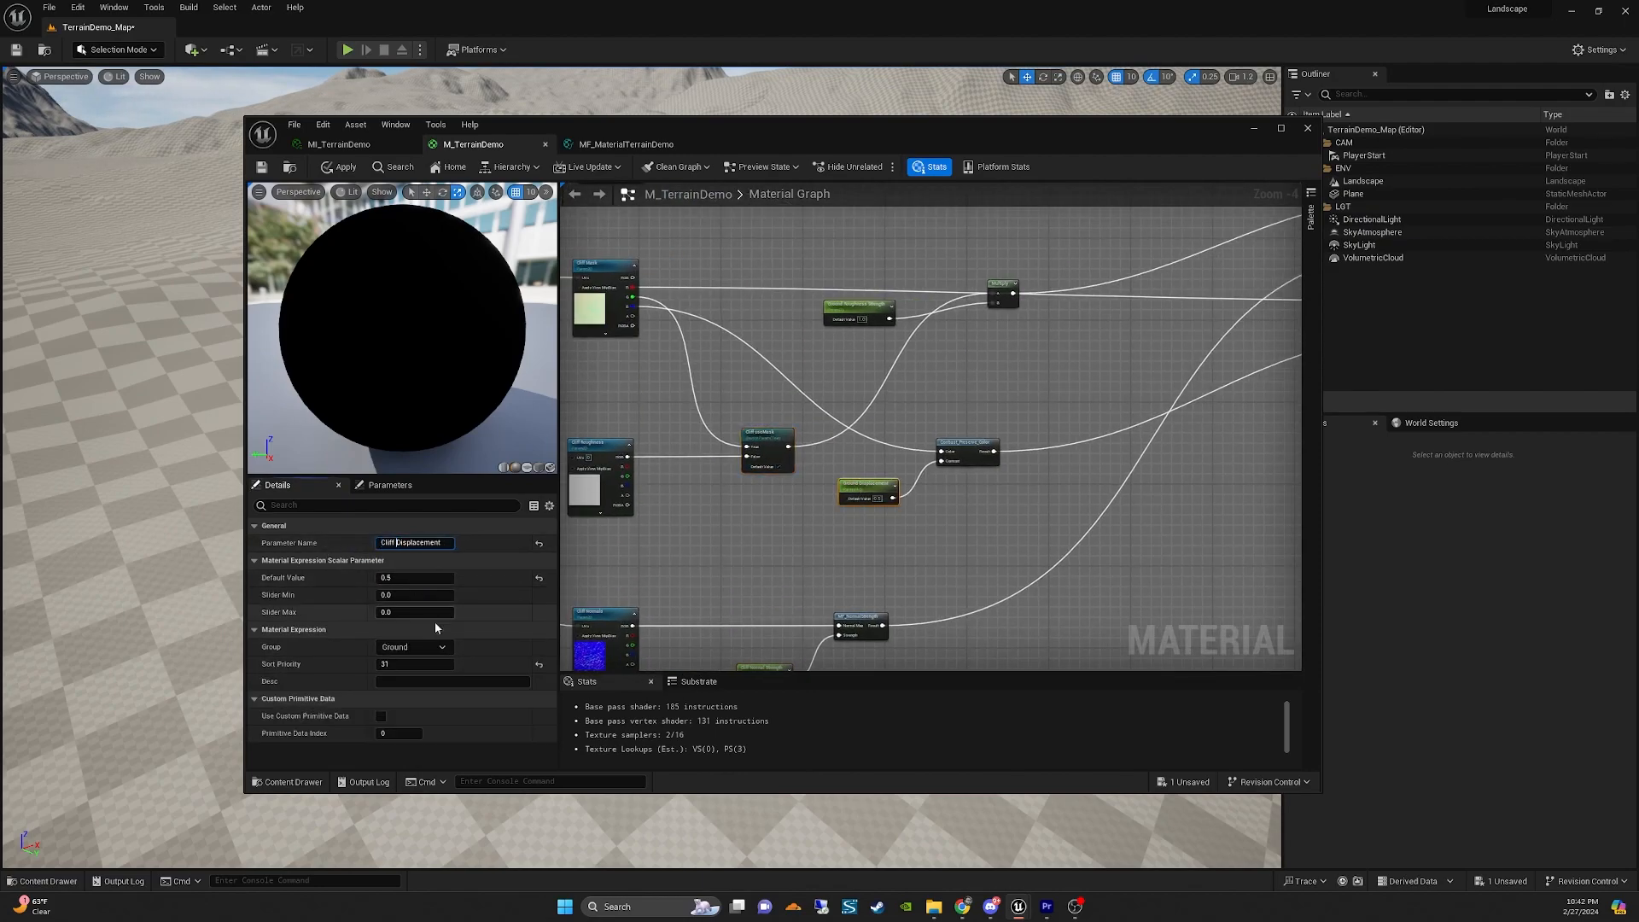
right_drag(869, 457, 811, 491)
double_click(406, 542)
key(ctrl+v)
click(428, 663)
click(957, 448)
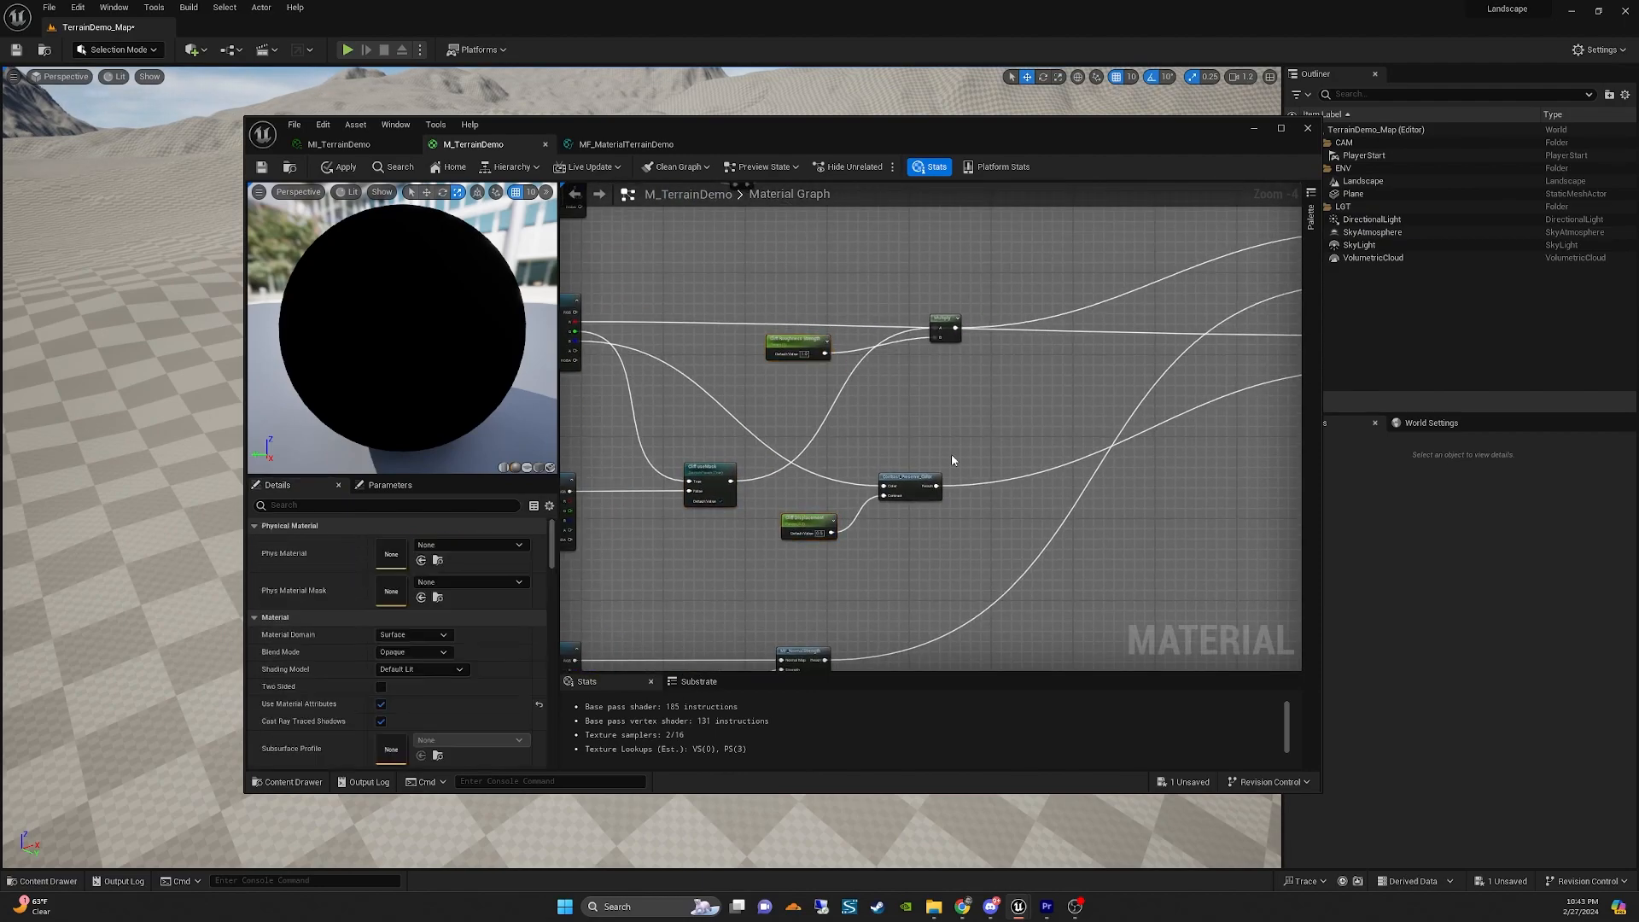
Rename the tint color parameter in the Cliff comment as Cliff Tint.
scroll(958, 448, down, 1)
right_drag(958, 448, 895, 615)
click(883, 319)
double_click(394, 543)
click(834, 487)
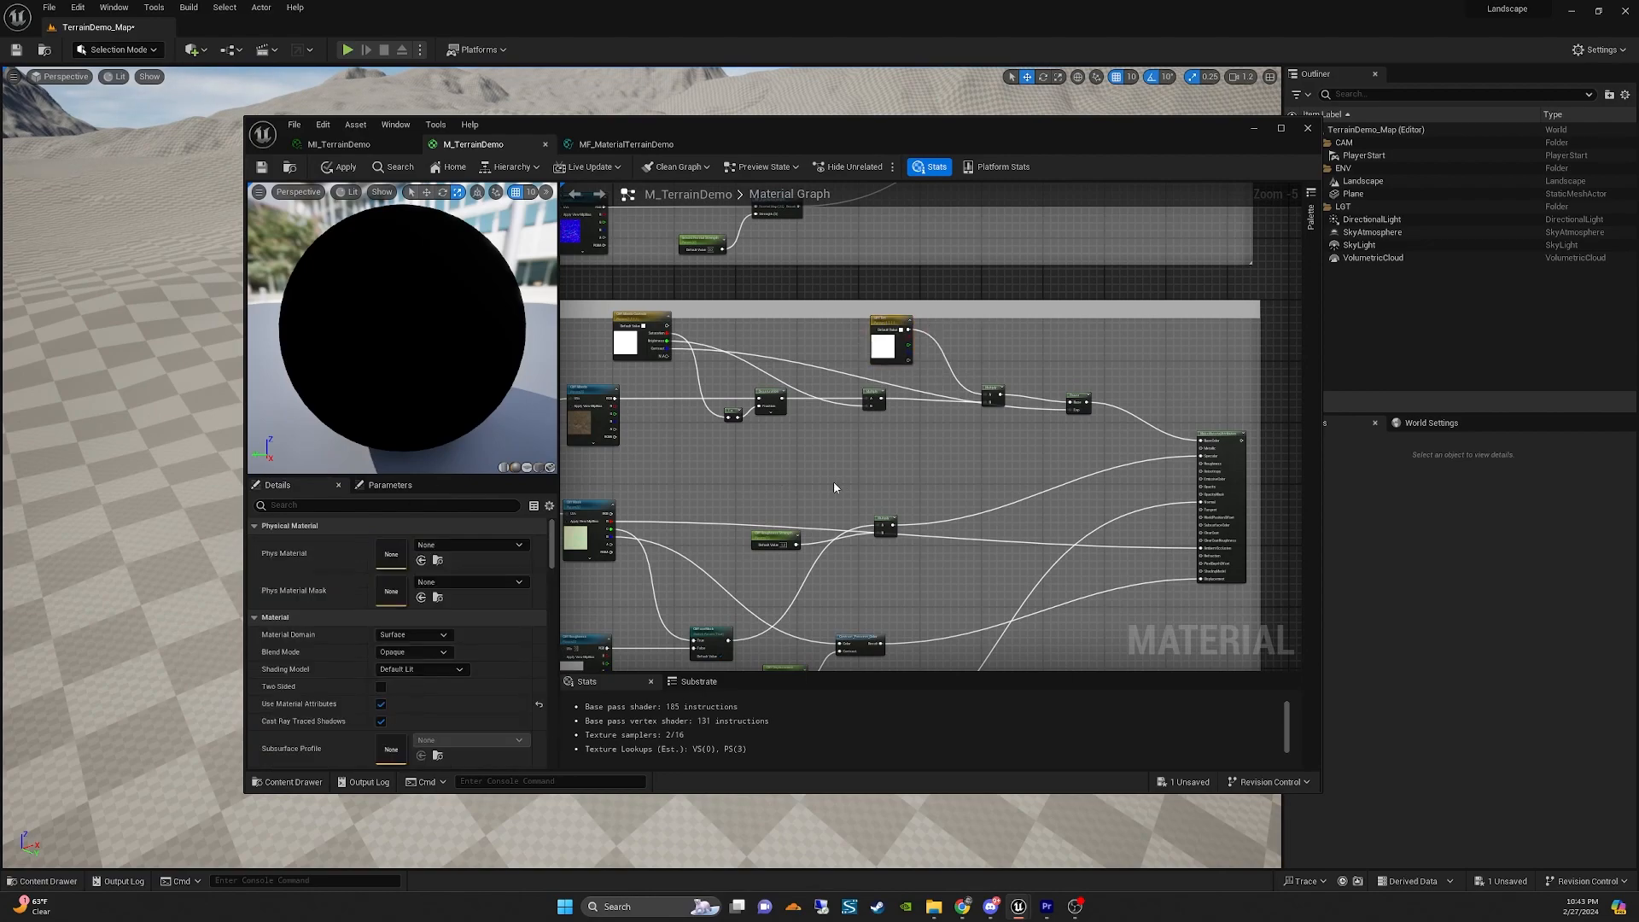
Set the Cliff comment's color to a mid grey with a value of about 0.49.
scroll(838, 476, down, 2)
click(684, 334)
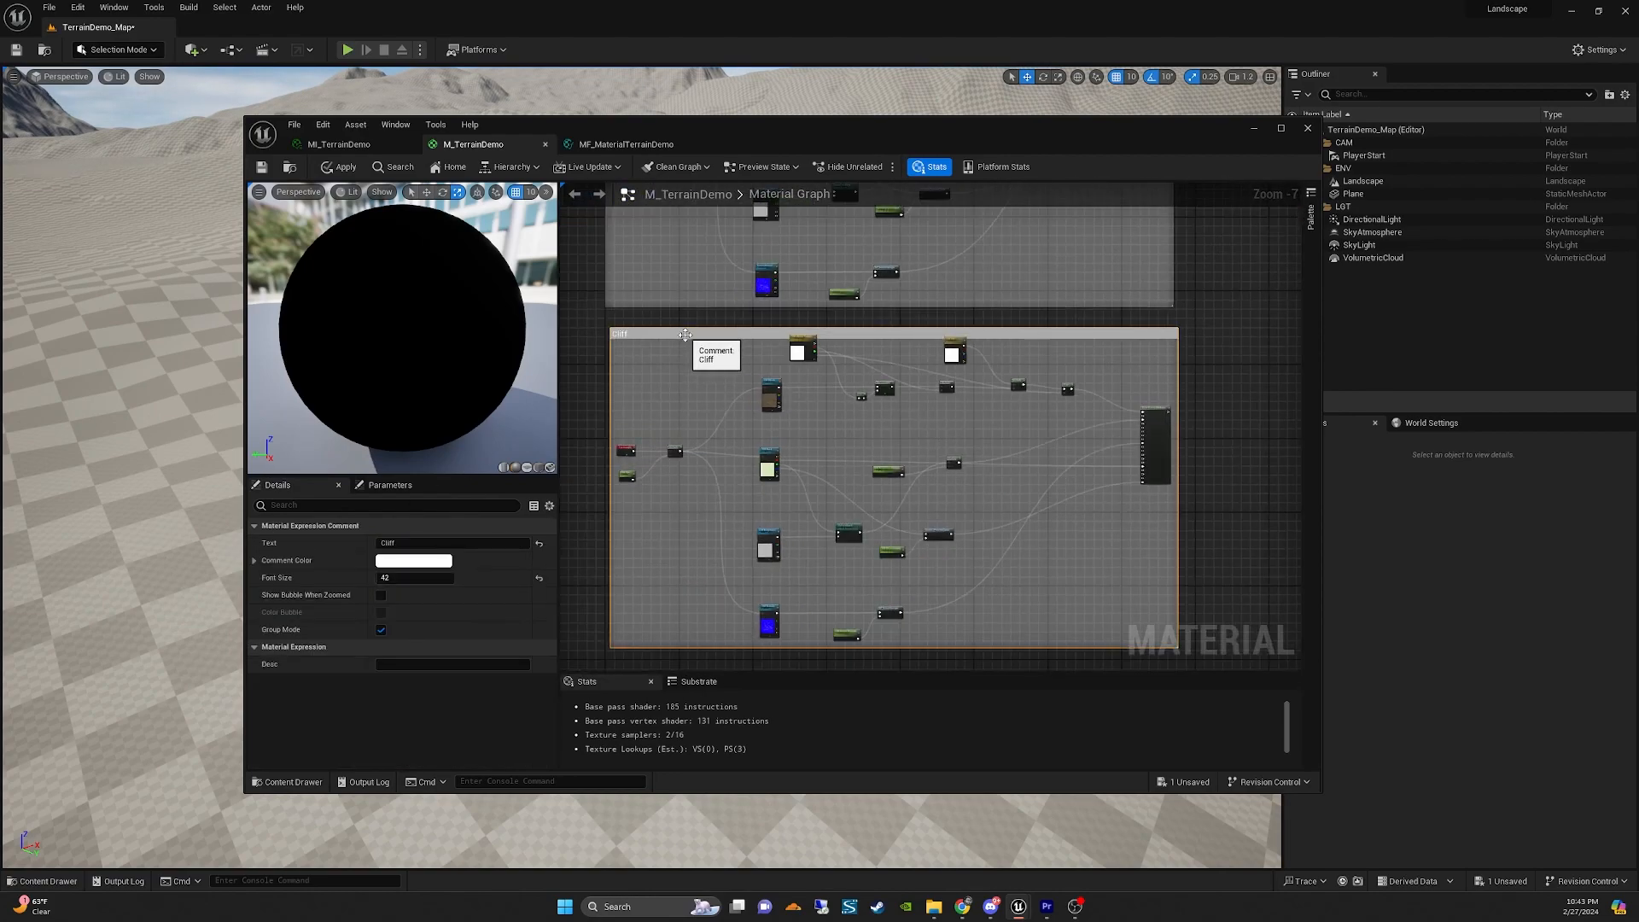
click(414, 561)
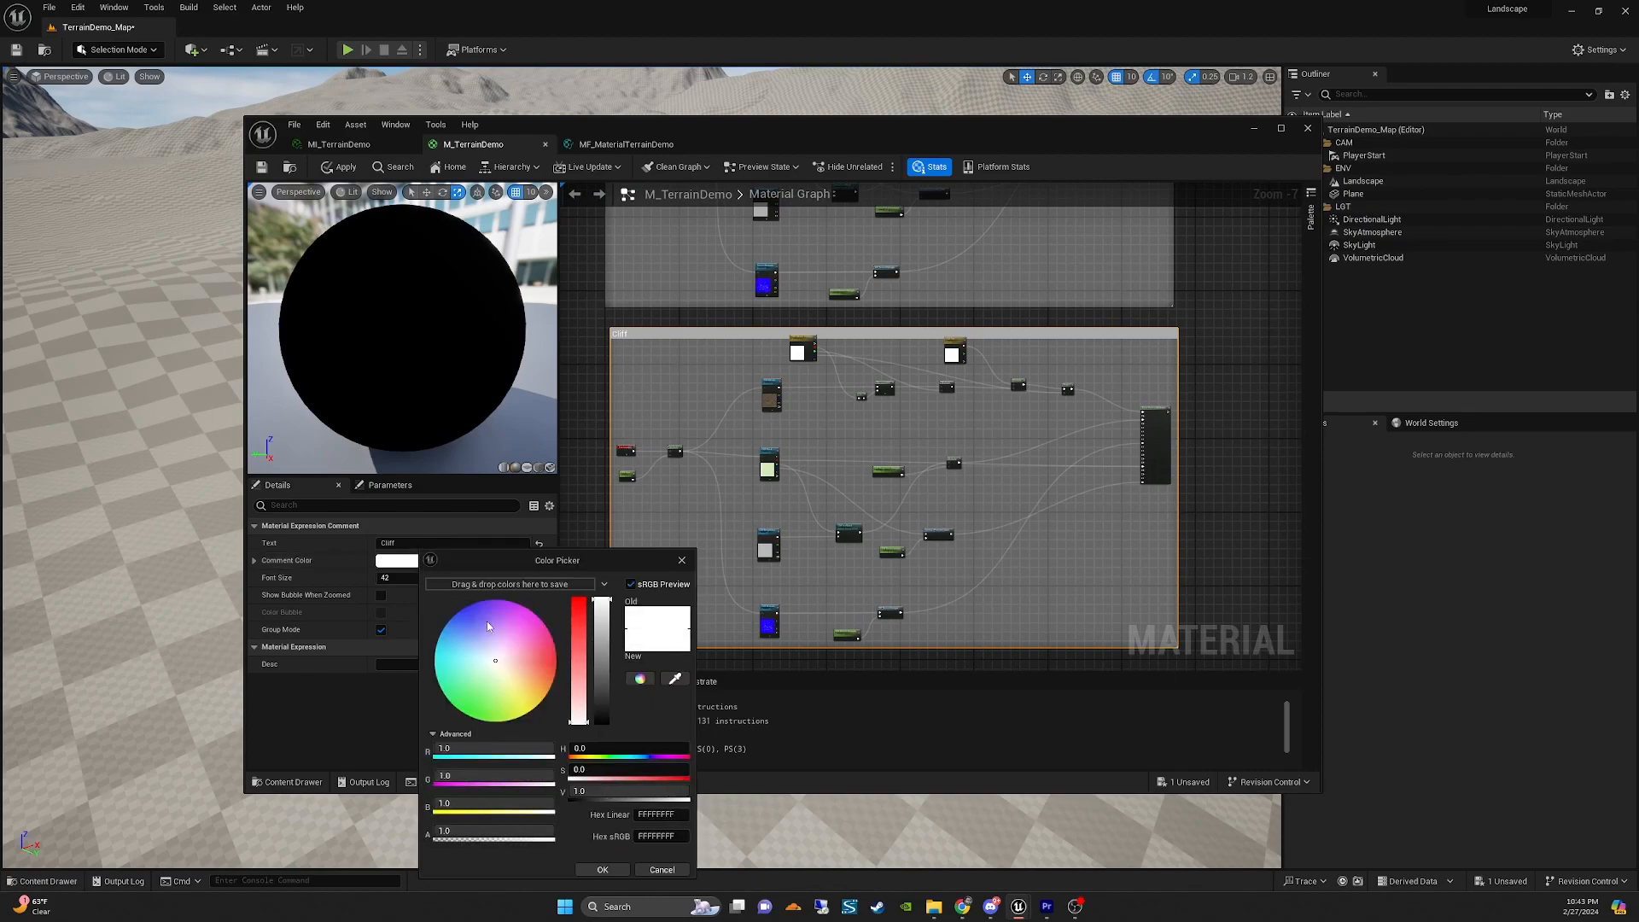
drag(601, 636, 608, 661)
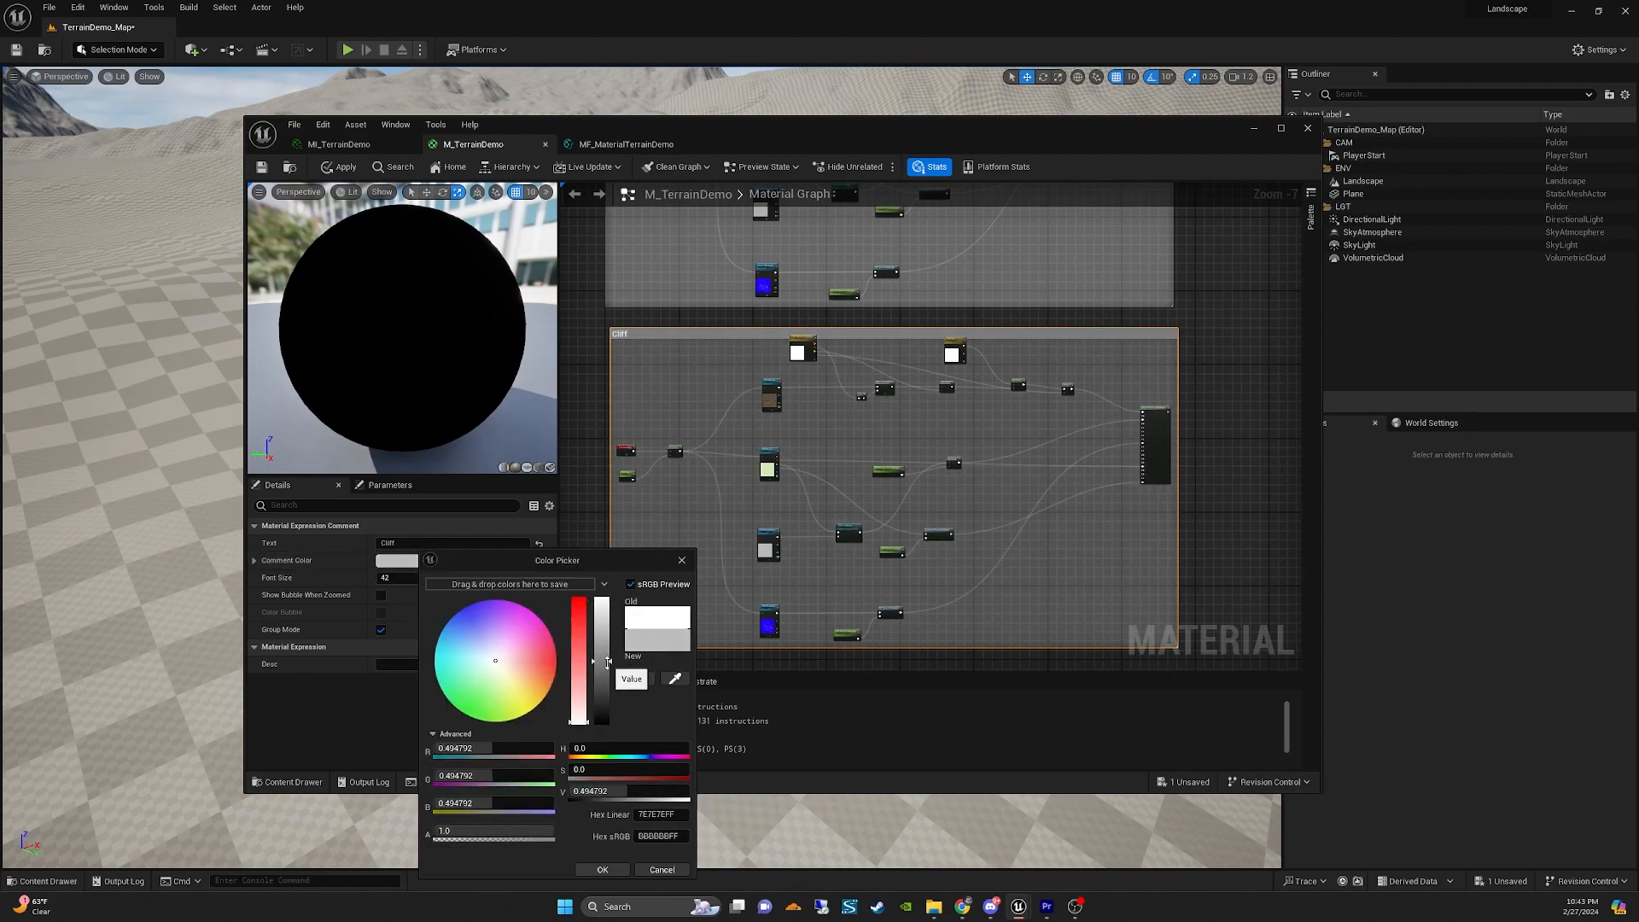
click(611, 360)
Set the Ground comment's color to a light peach with hue about 23 and saturation about 0.5.
right_drag(618, 278, 674, 573)
click(713, 289)
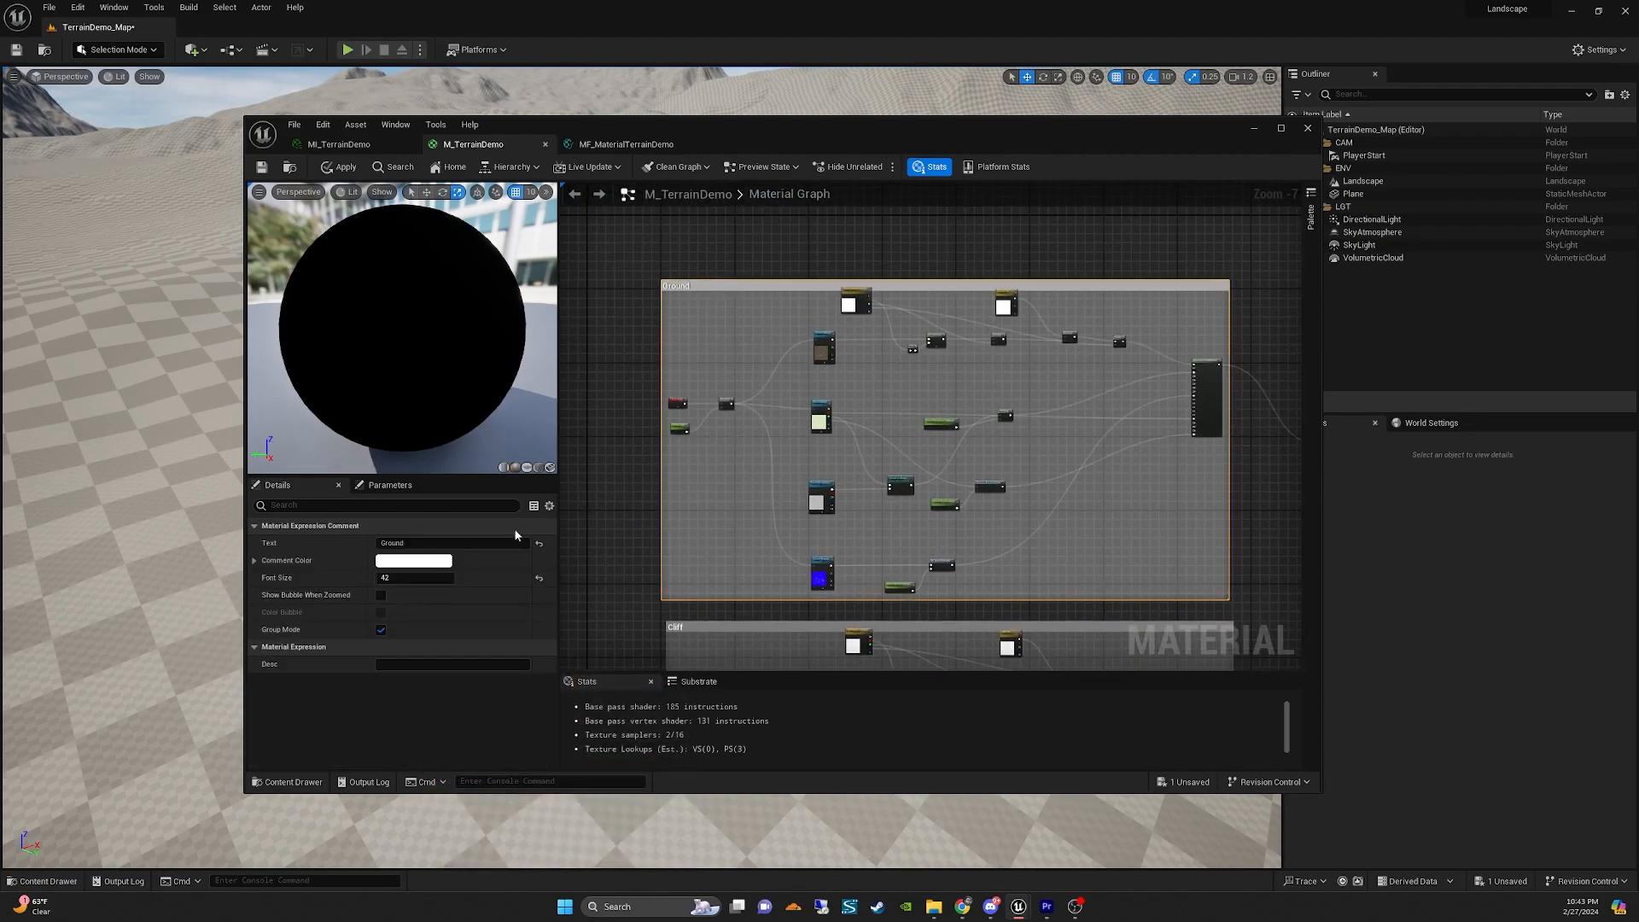
click(398, 560)
click(523, 663)
click(527, 688)
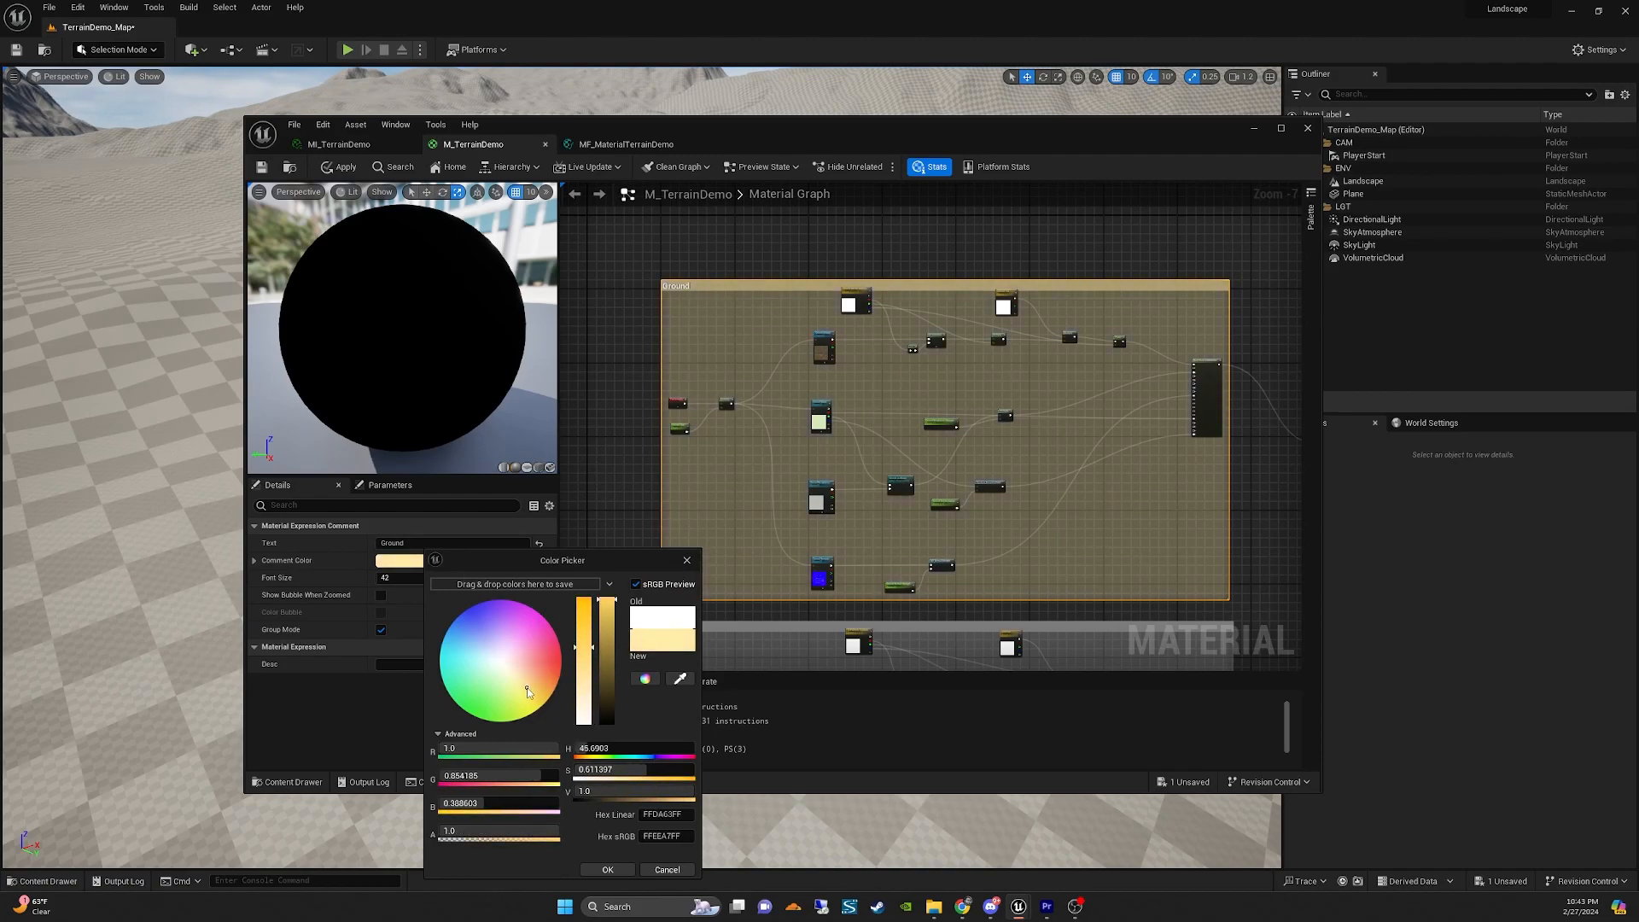
click(529, 676)
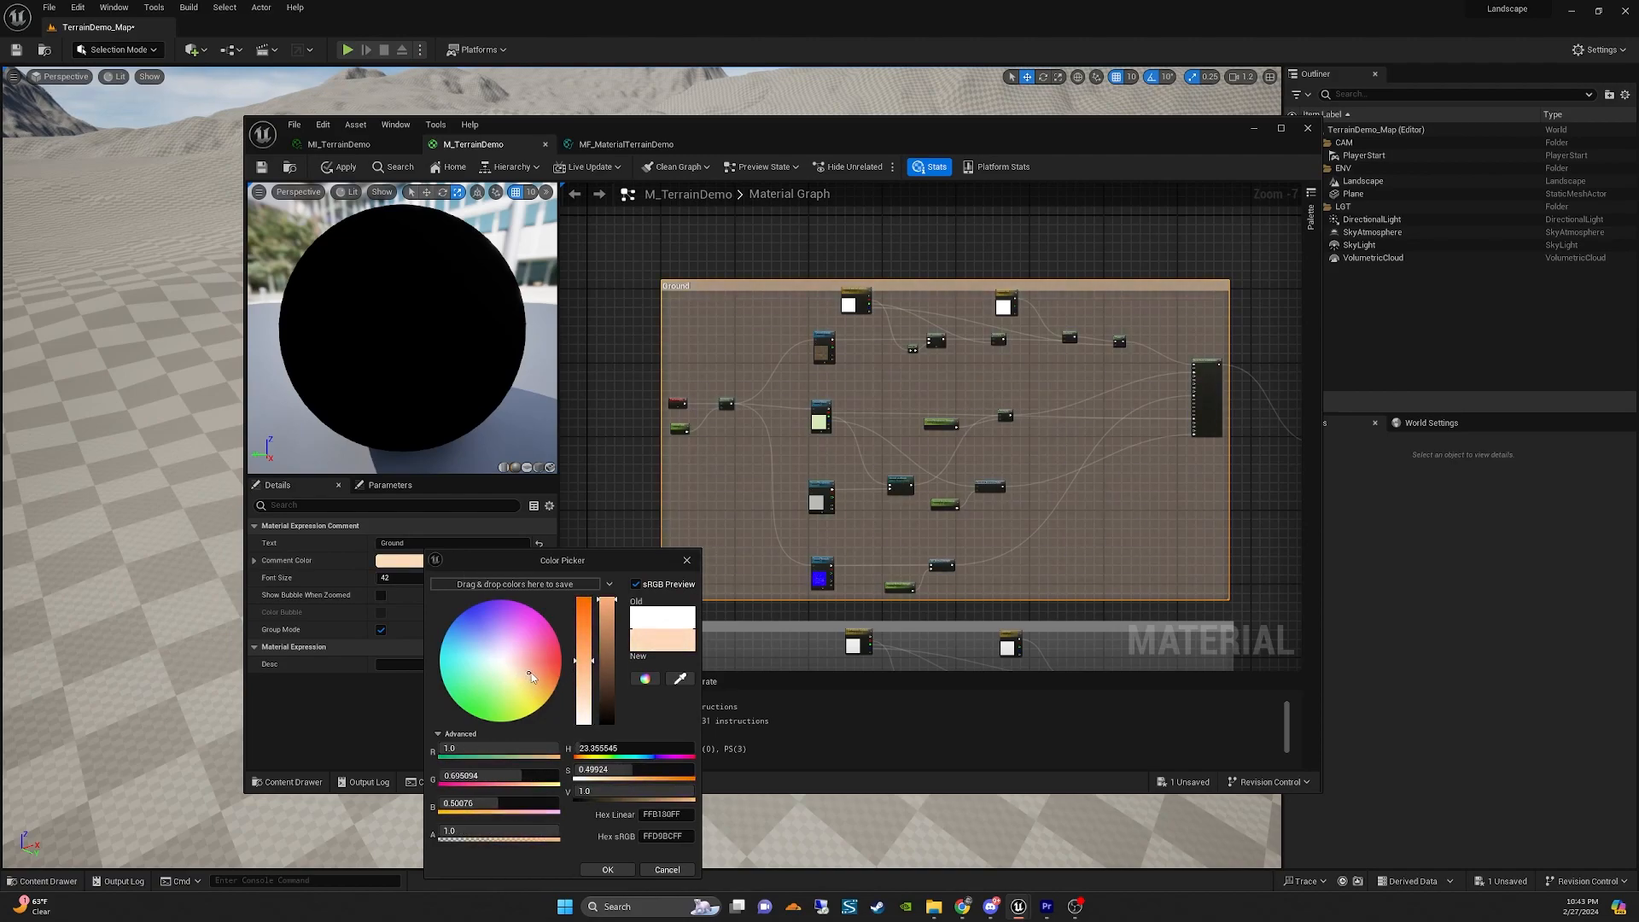
click(598, 514)
Move the Landscape Layer Blend and output nodes down beside the Cliff comment and connect Cliff's material attributes to the Layer Cliff input.
right_drag(735, 475, 758, 302)
right_drag(1161, 403, 798, 387)
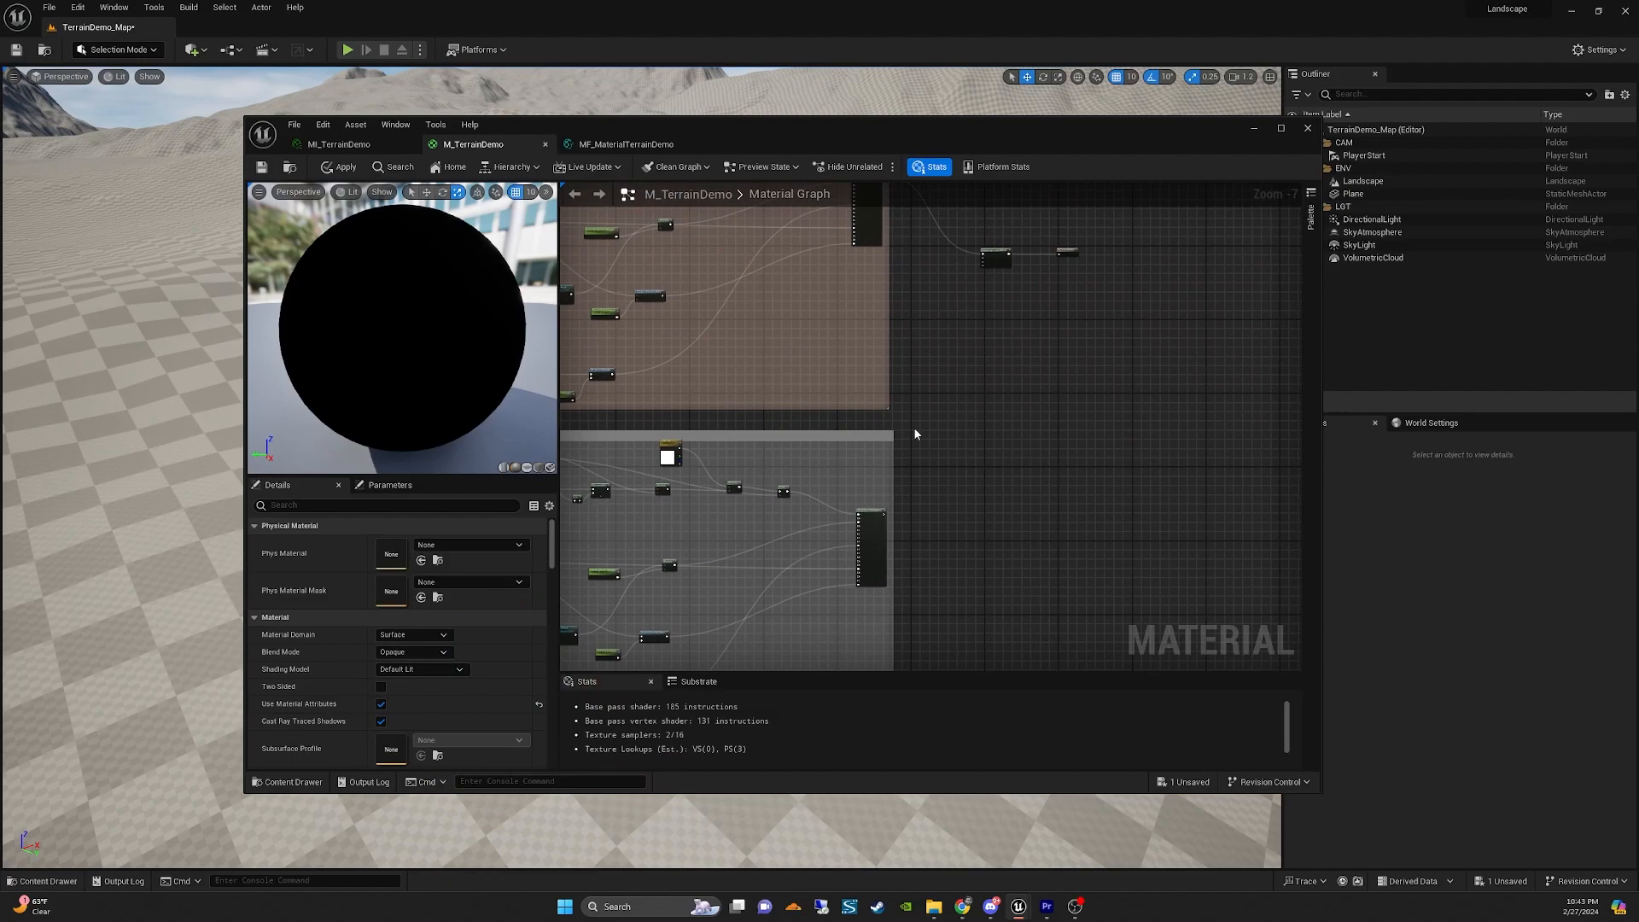
click(995, 257)
drag(996, 259, 1007, 463)
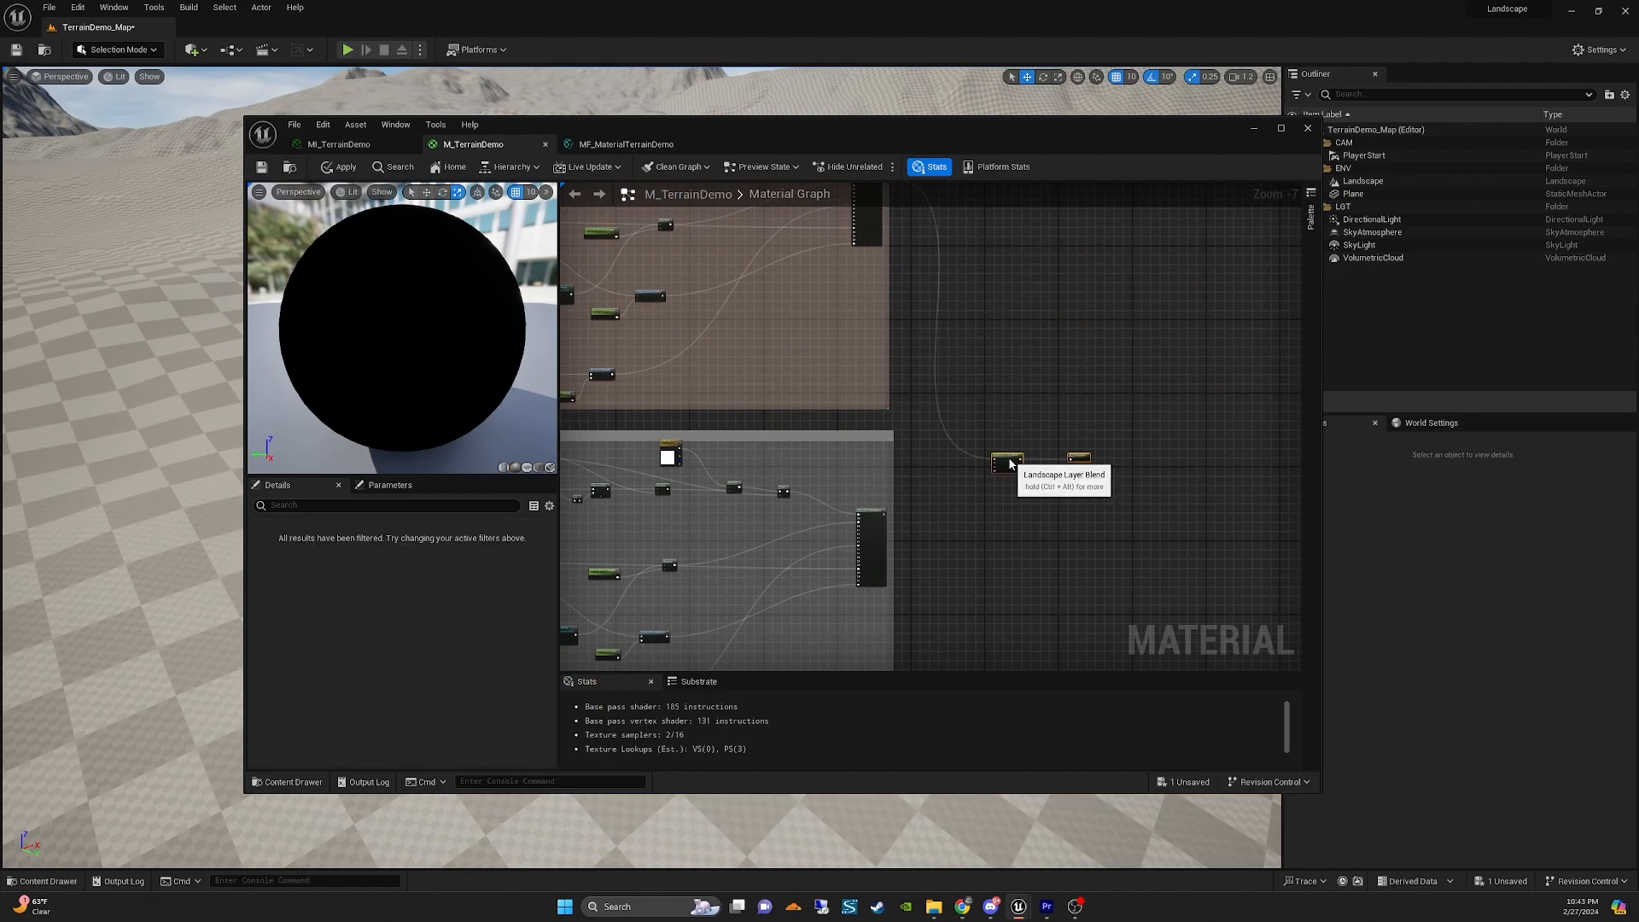
scroll(964, 499, up, 4)
drag(726, 548, 1066, 395)
scroll(1028, 284, down, 4)
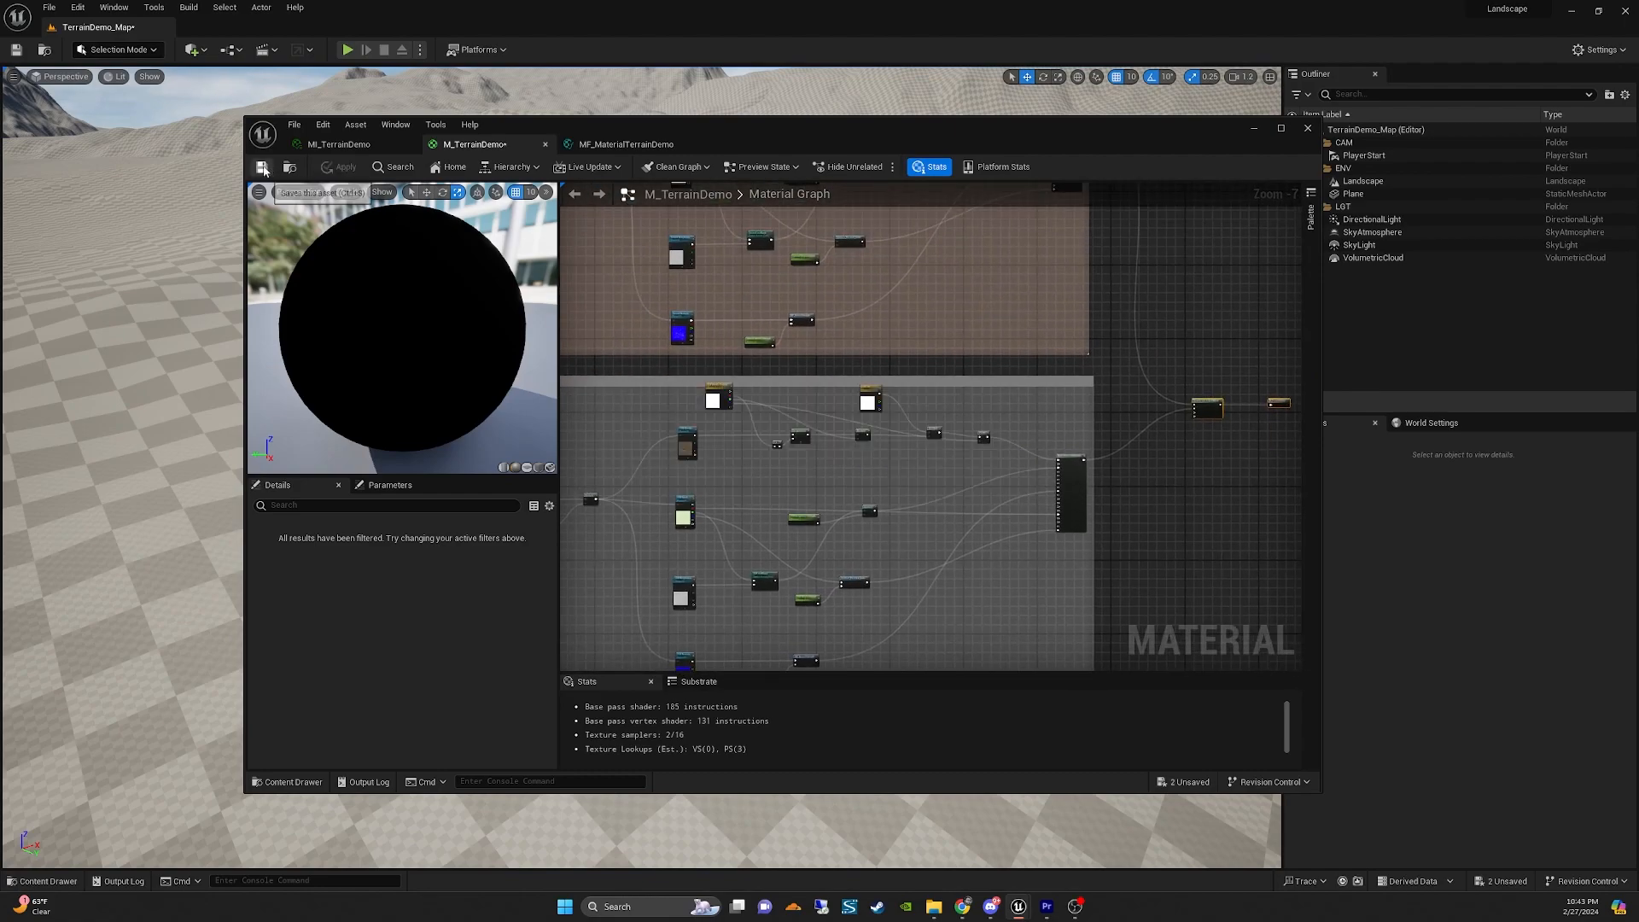
right_drag(891, 379, 935, 452)
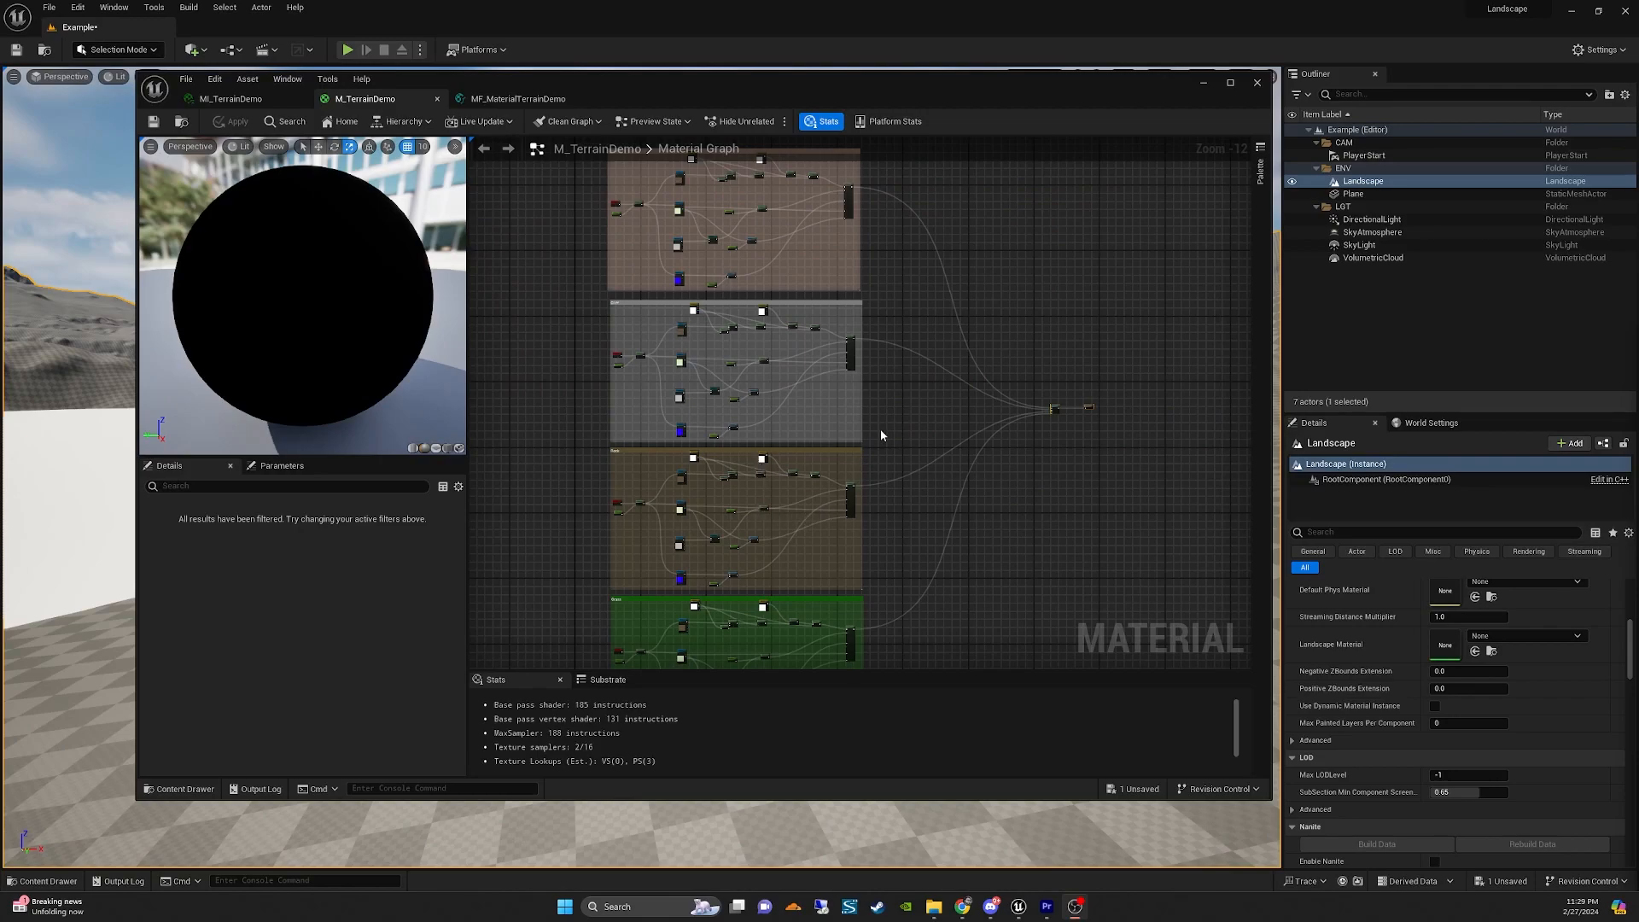
Examine the finished Rock and Grass comment groups and how all four layers connect into the Landscape Layer Blend node.
scroll(659, 337, up, 2)
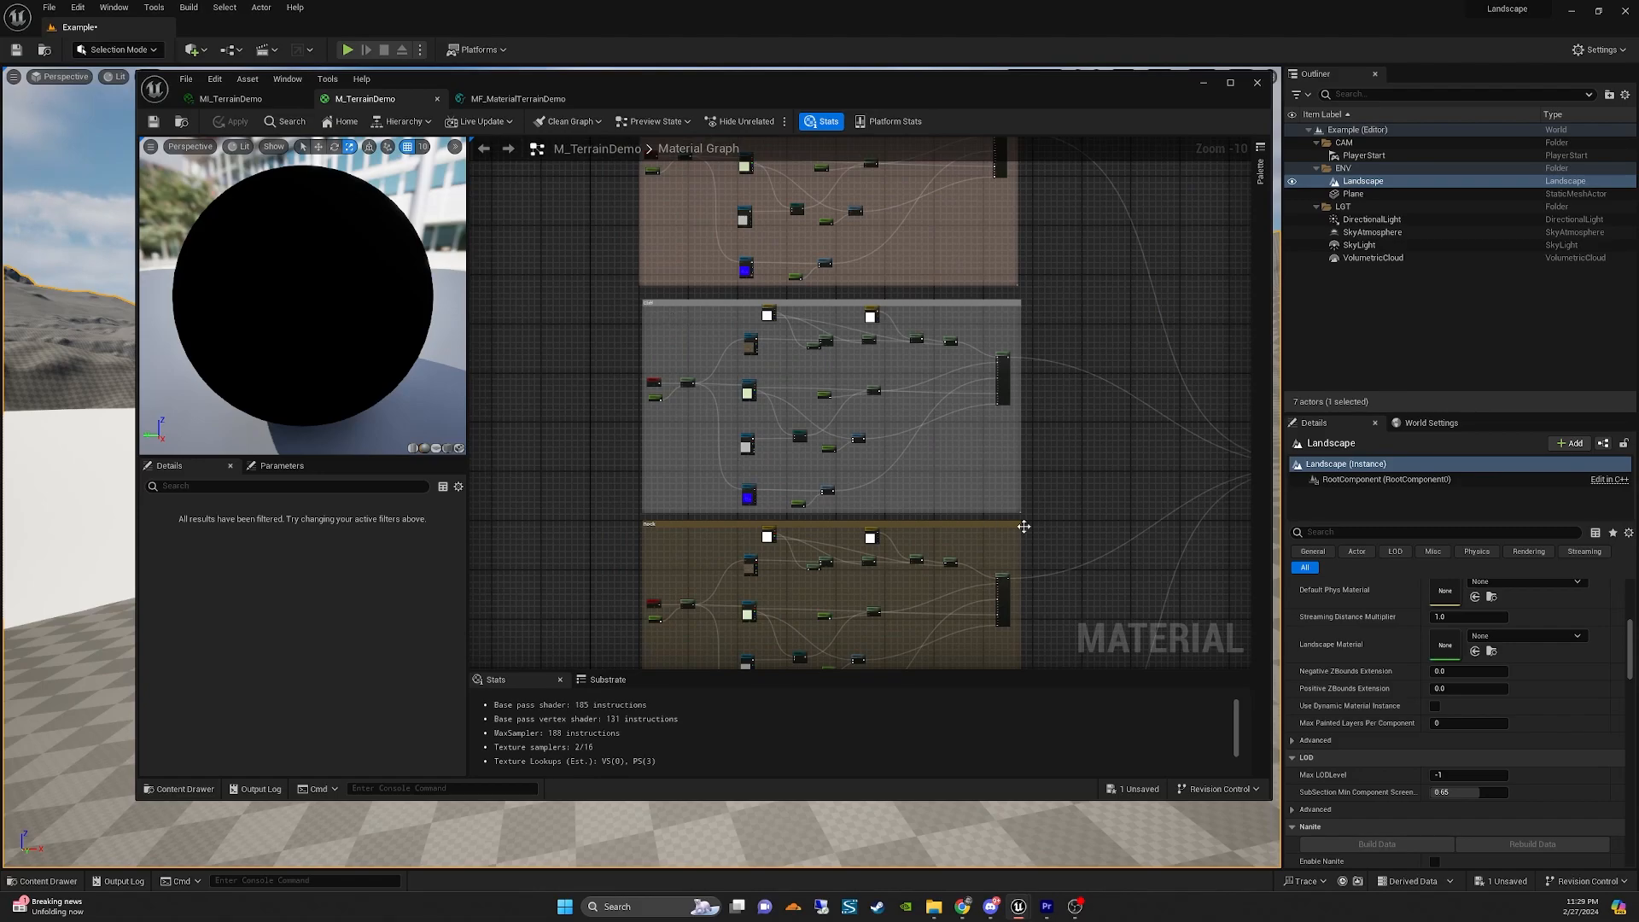
right_drag(1015, 530, 936, 383)
right_drag(567, 395, 646, 262)
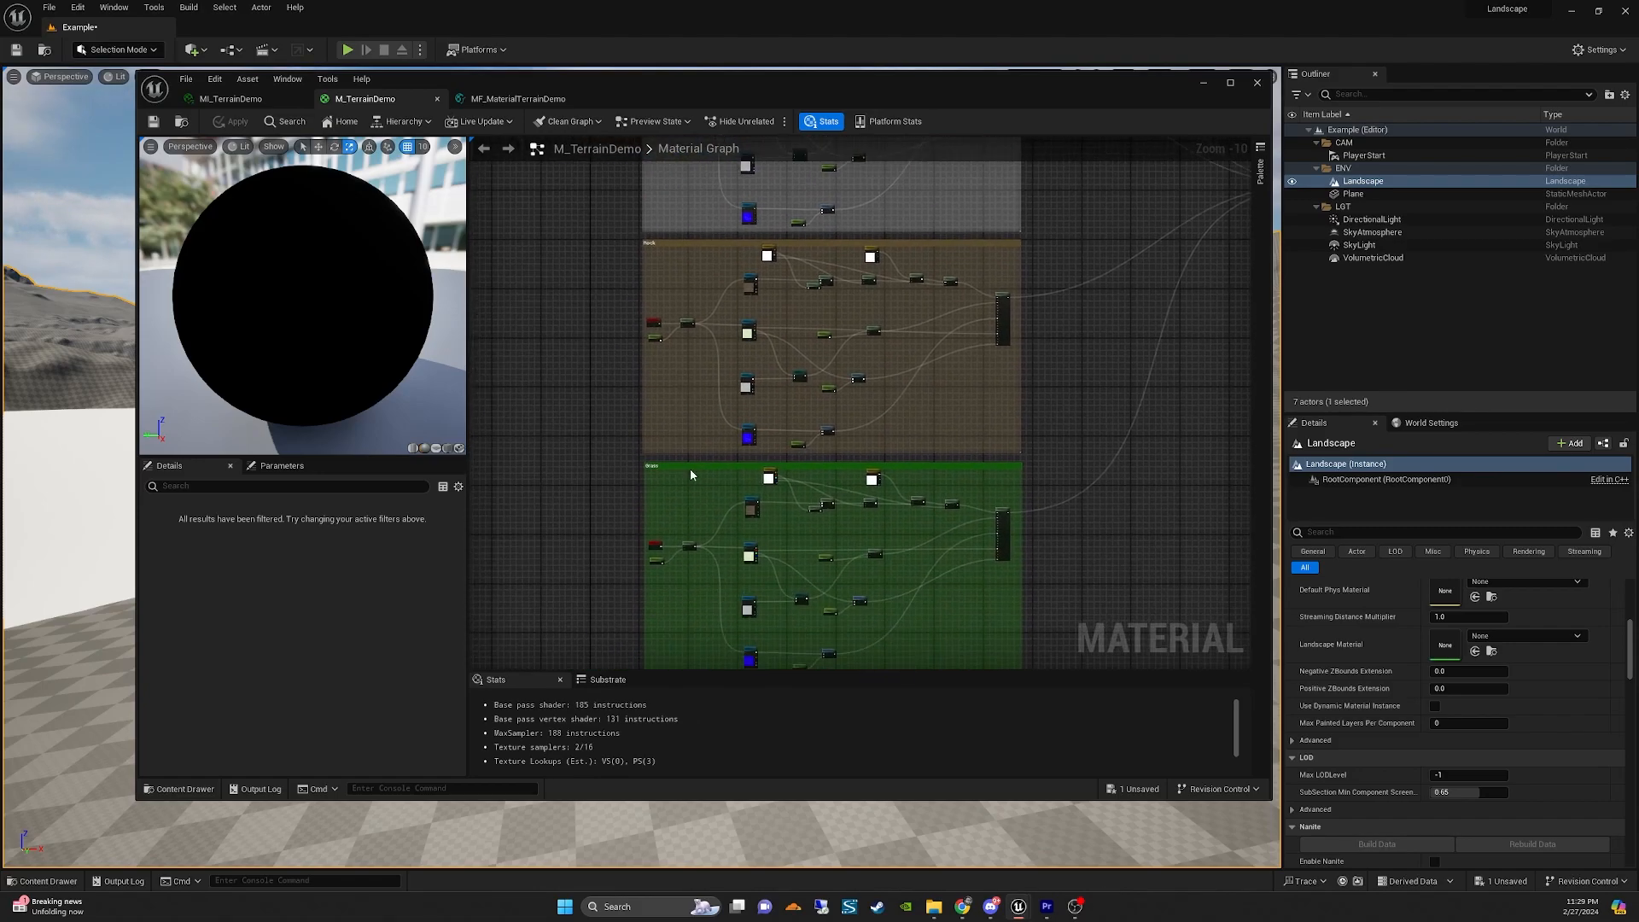
scroll(705, 362, up, 9)
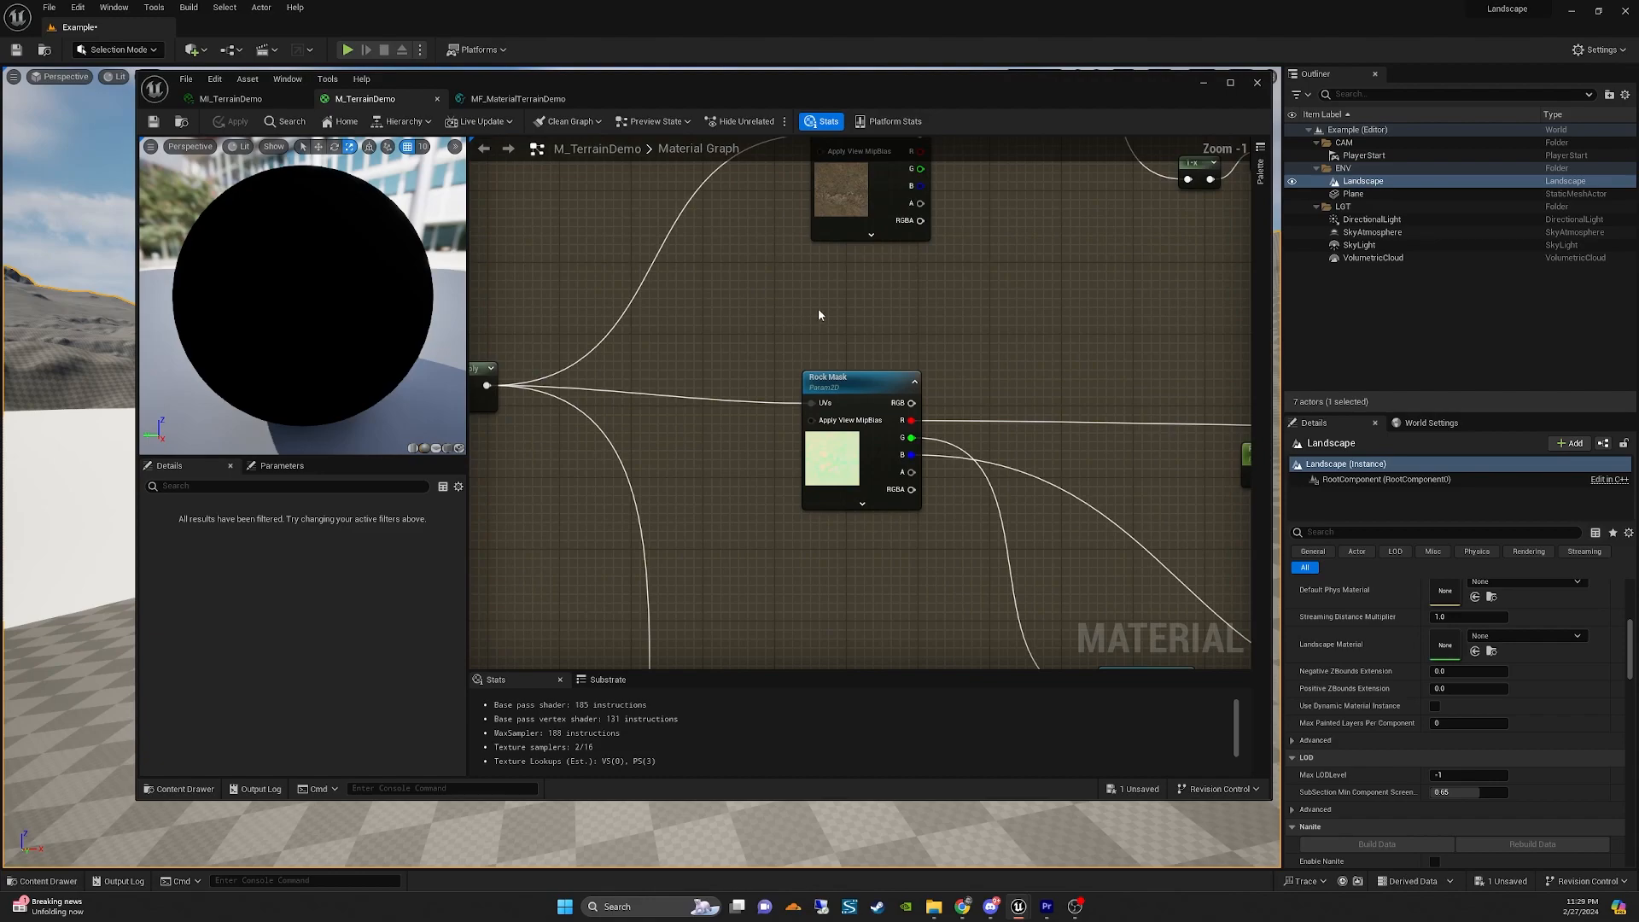
right_drag(942, 207, 823, 479)
right_drag(930, 489, 927, 358)
scroll(821, 433, down, 4)
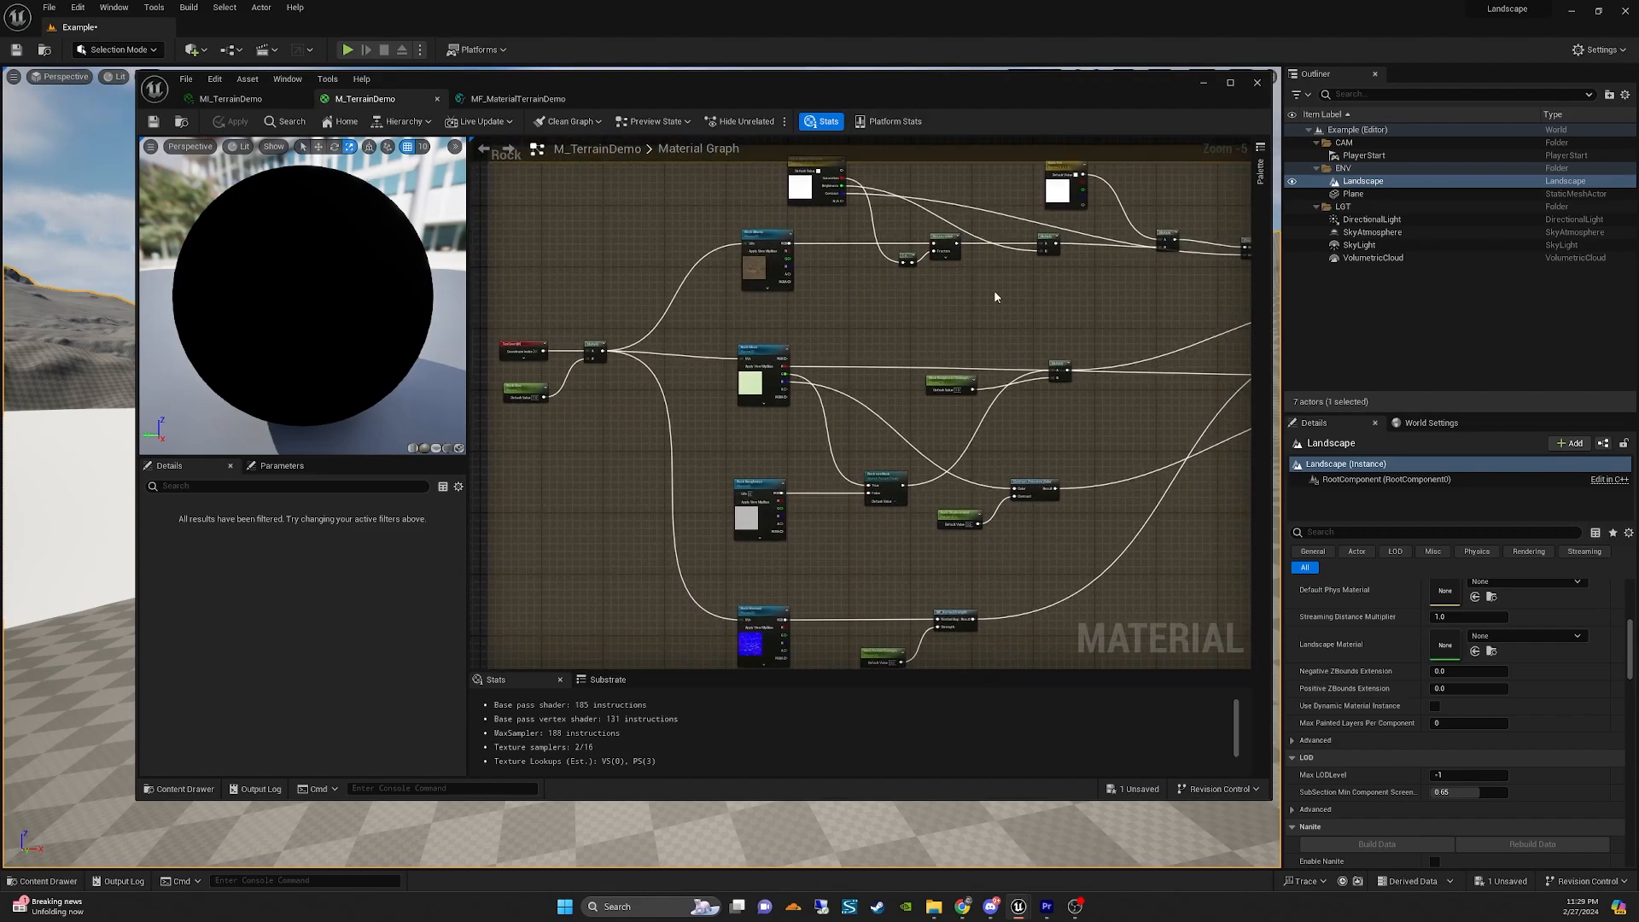
right_drag(990, 281, 472, 464)
right_drag(1075, 308, 603, 453)
right_drag(965, 377, 632, 486)
scroll(763, 433, up, 4)
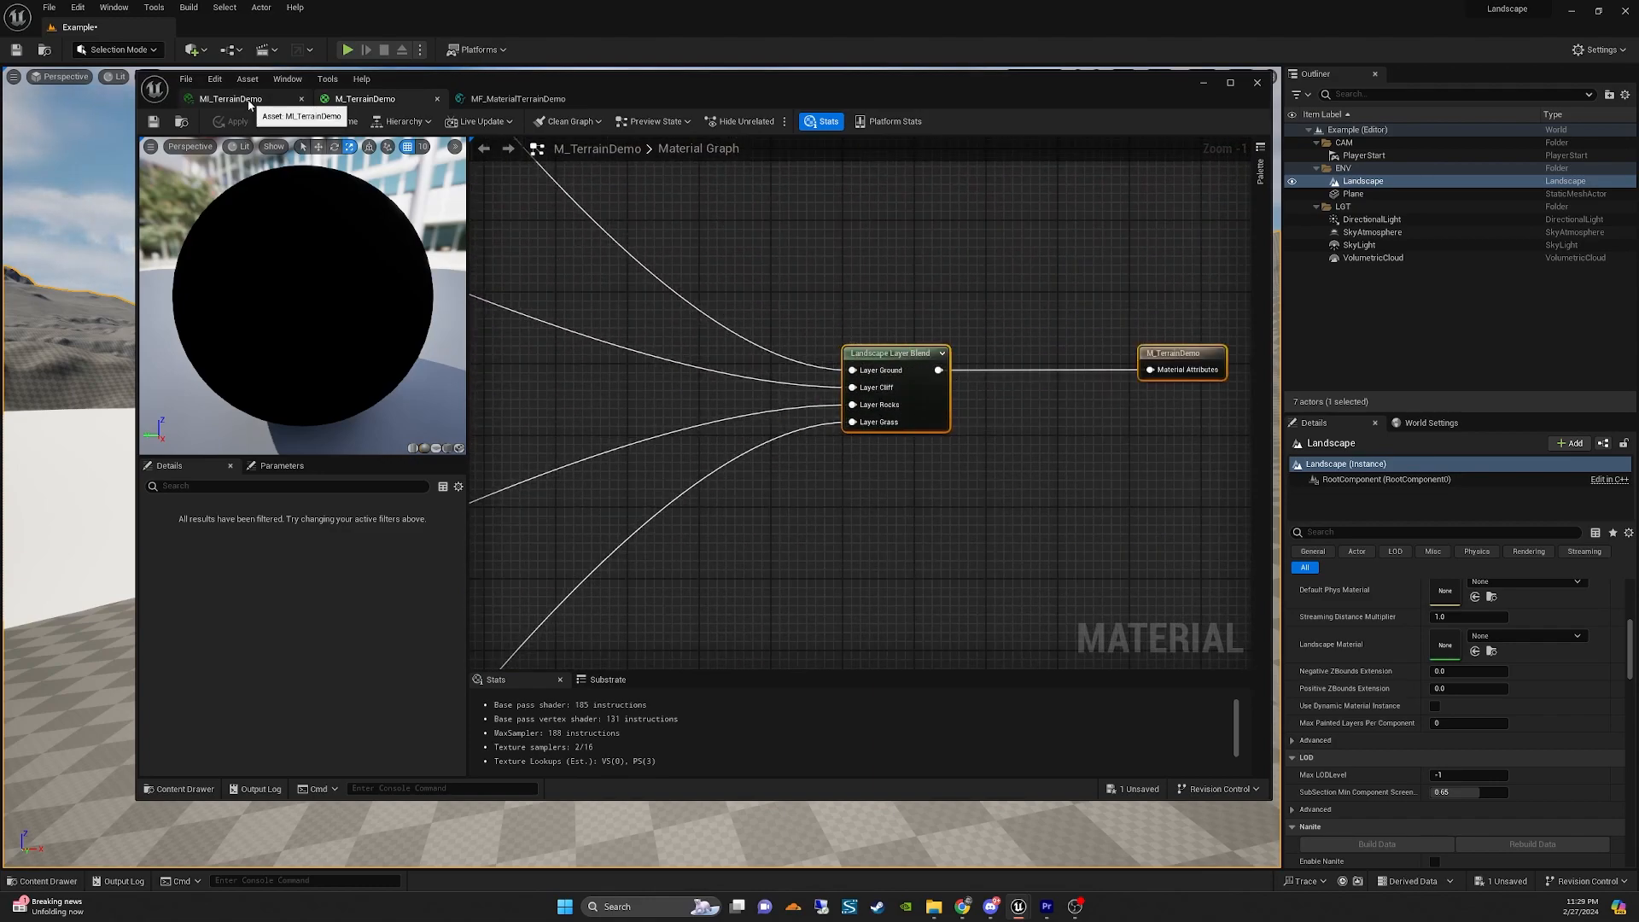
Open the MI_TerrainDemo material instance and review the texture and control parameters of its Cliff, Grass, Ground and Rock groups.
click(248, 101)
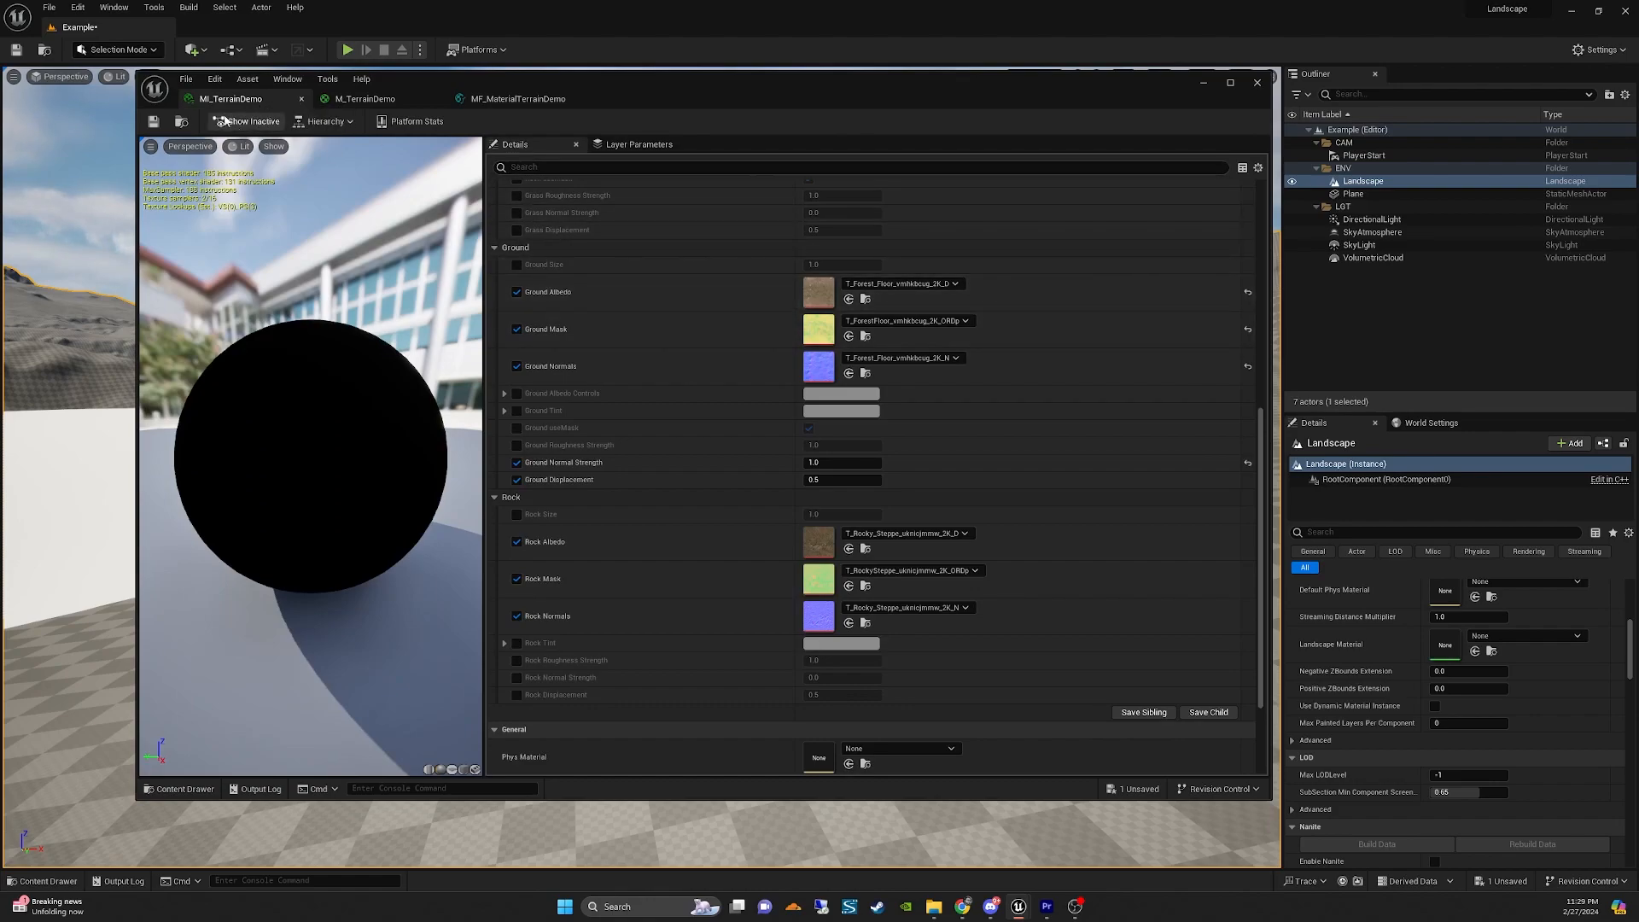
scroll(750, 486, down, 2)
scroll(721, 519, up, 3)
scroll(720, 519, up, 5)
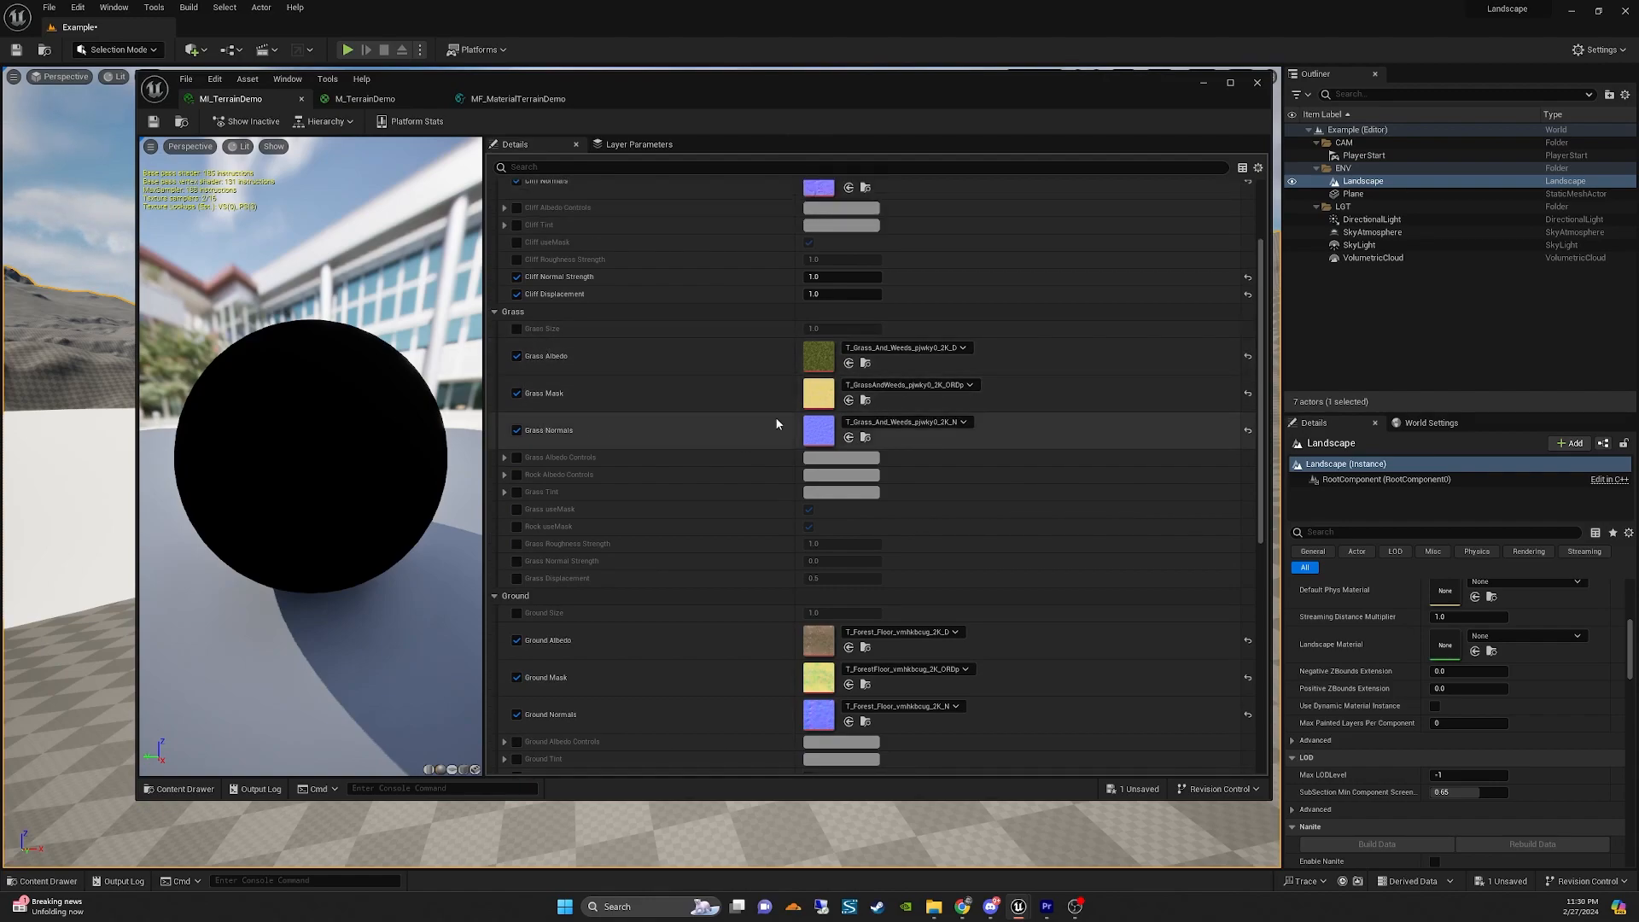
scroll(751, 388, up, 3)
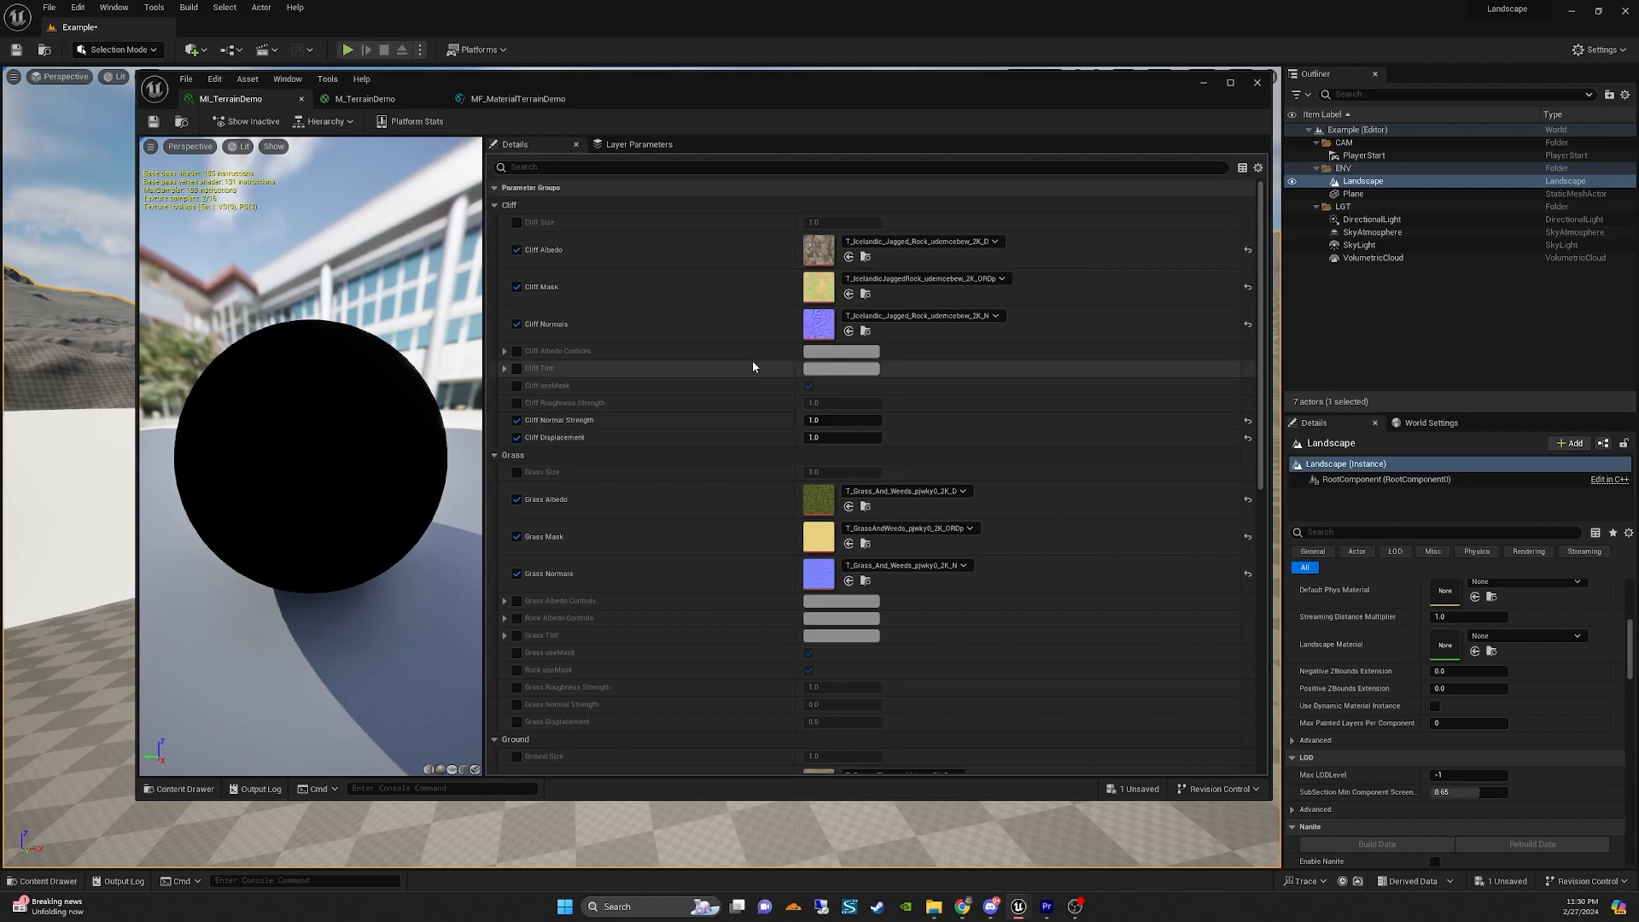
Compare the textures assigned in MI_TerrainDemo's parameter groups with the Forest_Floor, Grass_And_Weeds, Icelandic_Jagged_Rock and Rocky_Steppe surface folders.
scroll(755, 365, down, 5)
scroll(774, 449, up, 4)
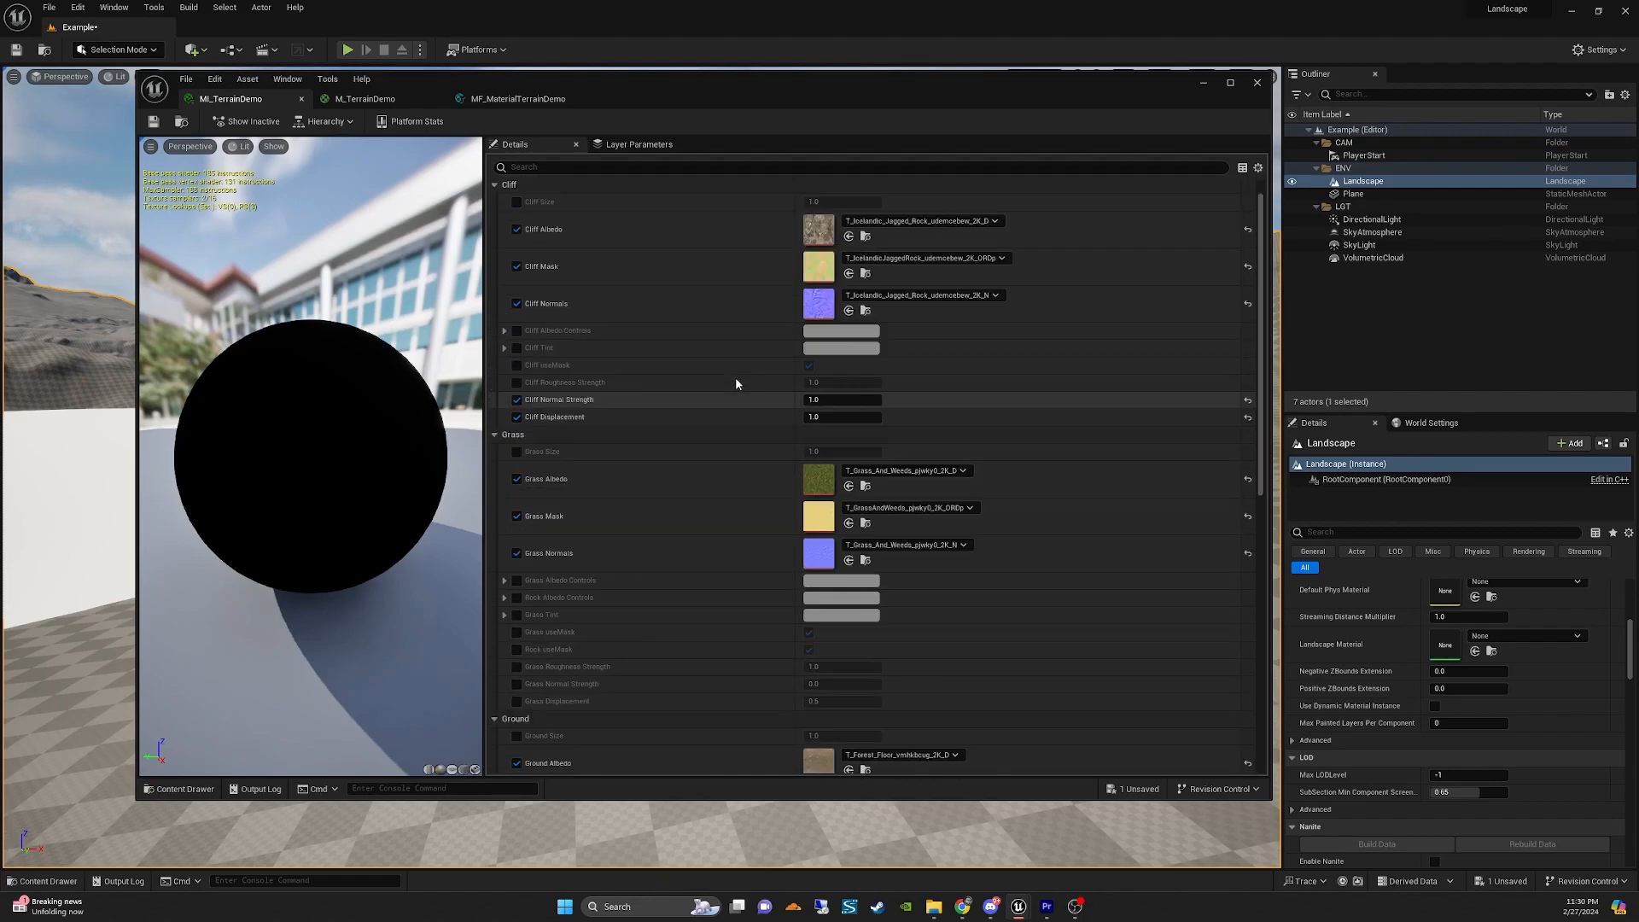
scroll(737, 381, up, 1)
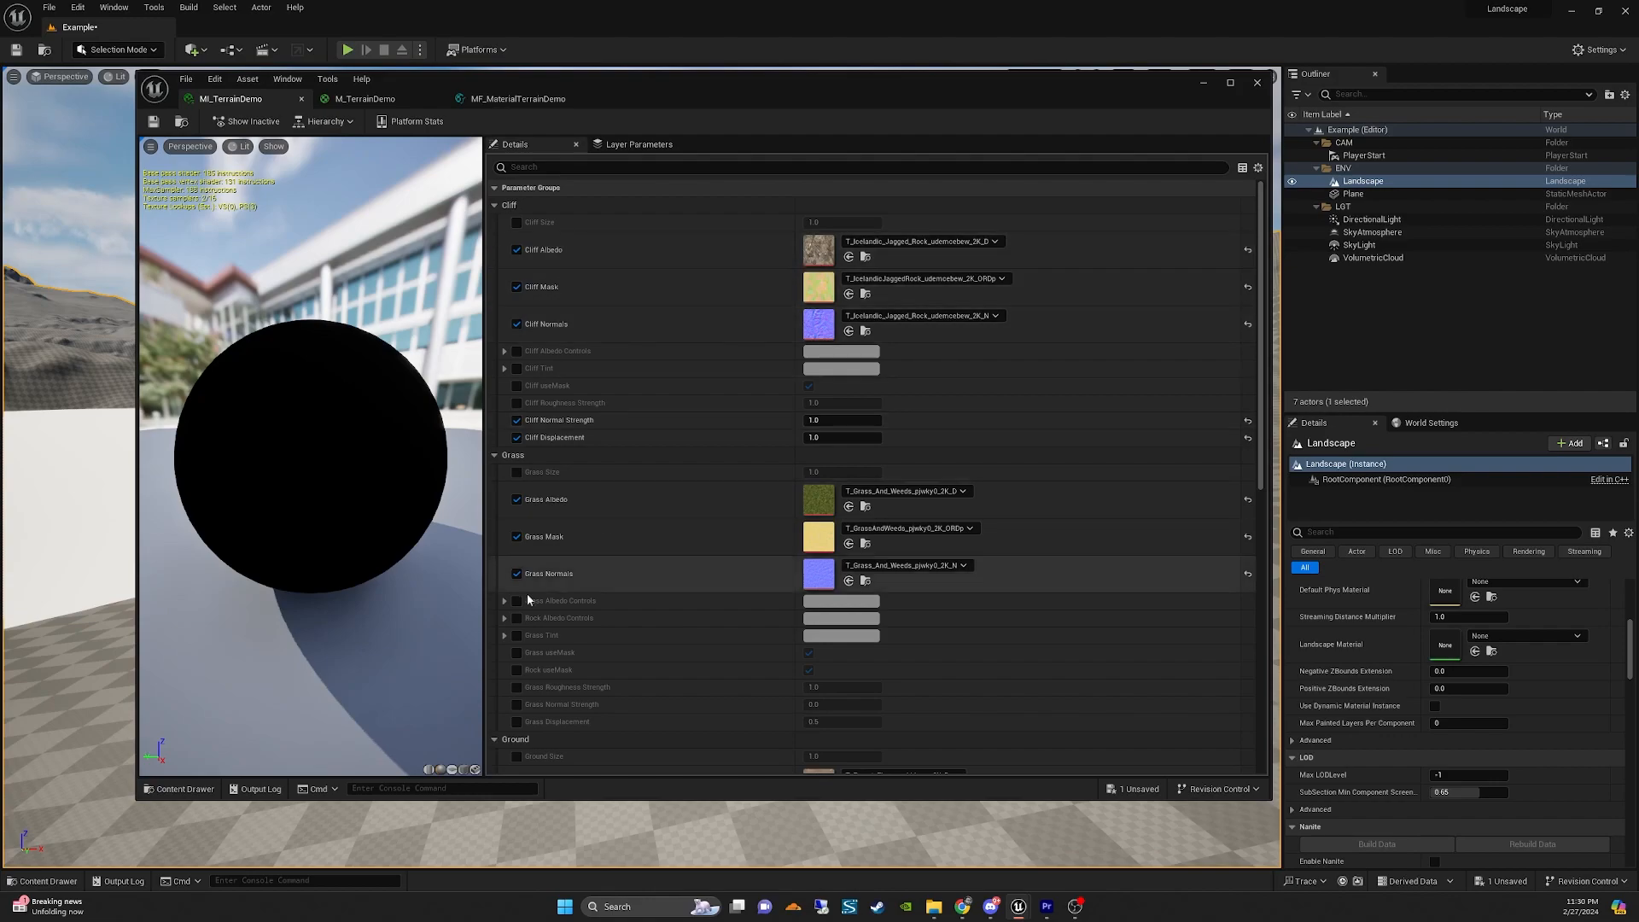
click(179, 788)
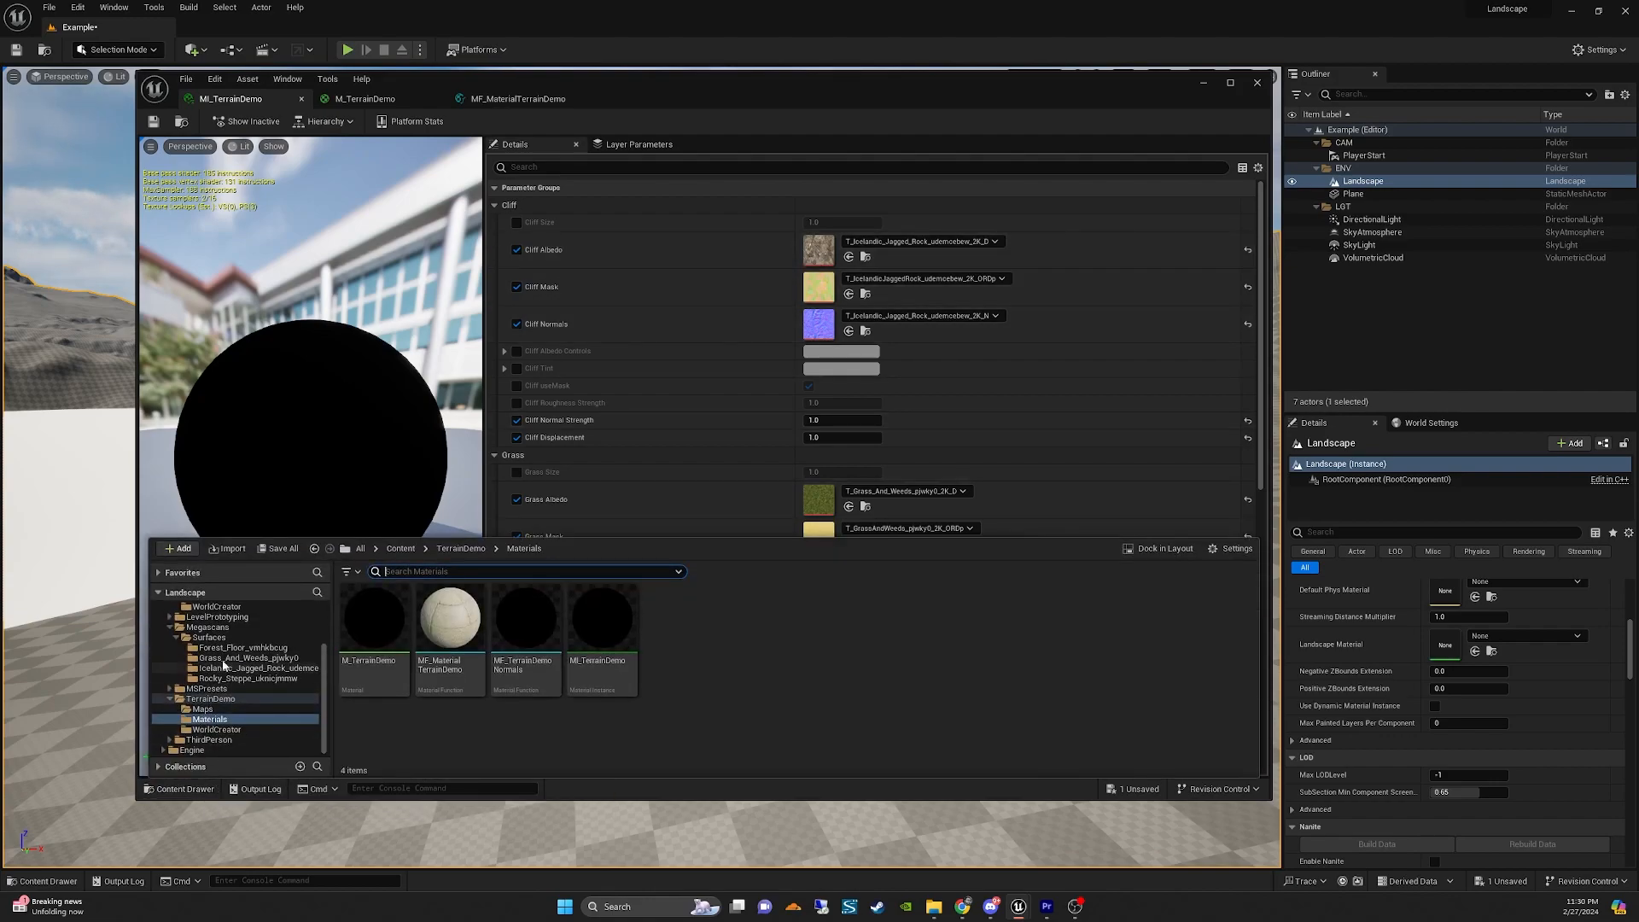
click(241, 647)
click(272, 659)
click(275, 668)
click(279, 679)
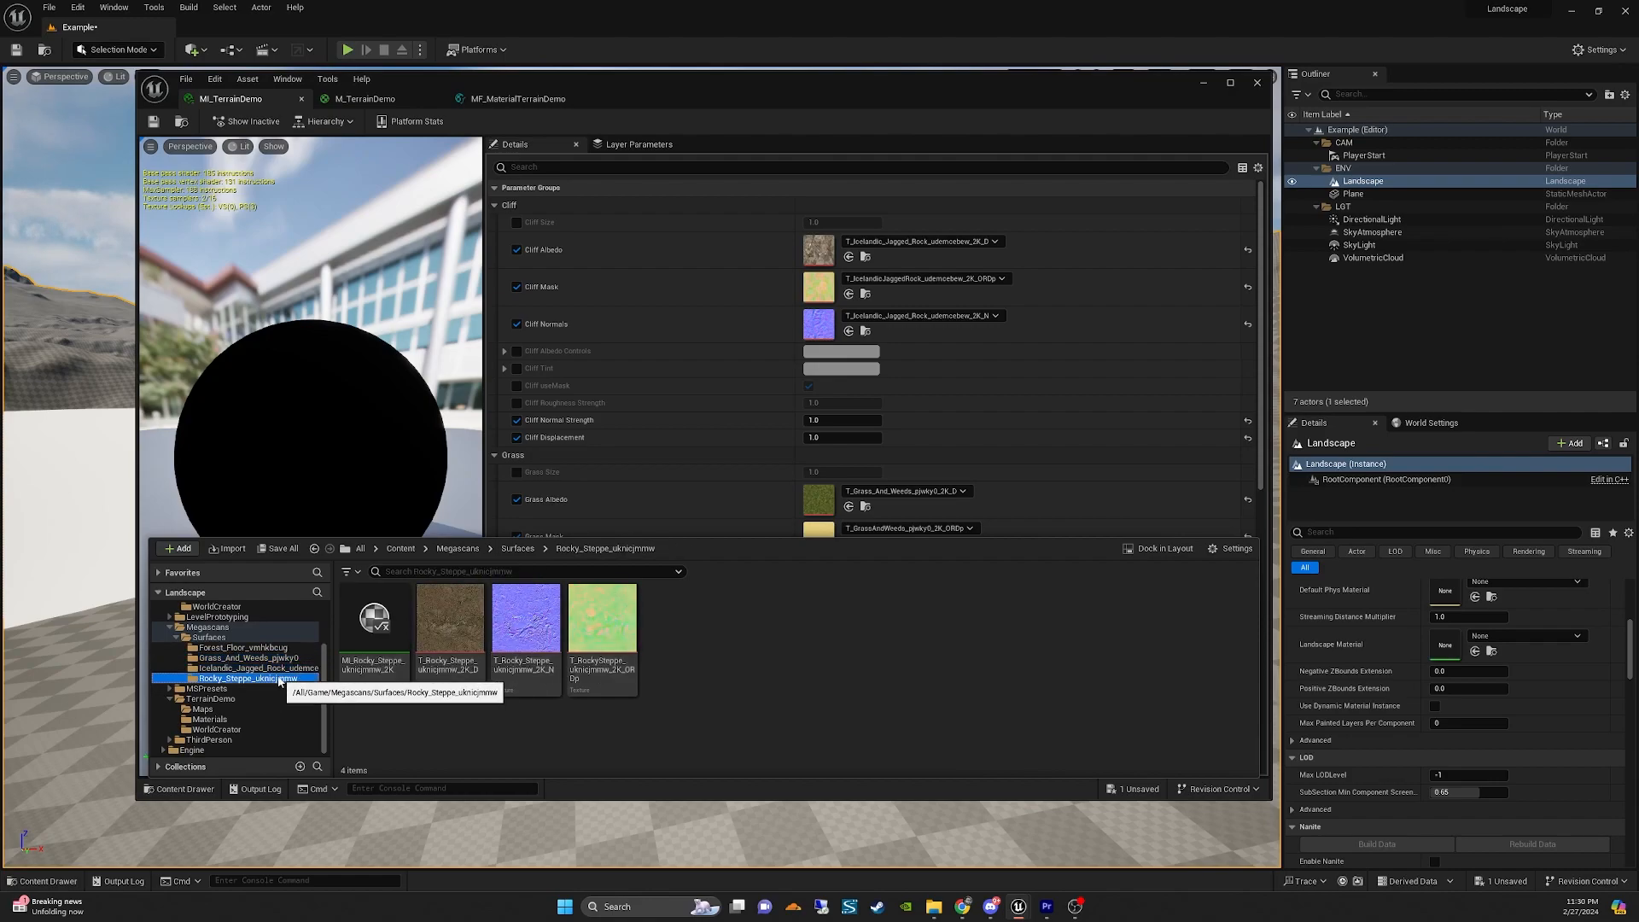
scroll(764, 362, down, 6)
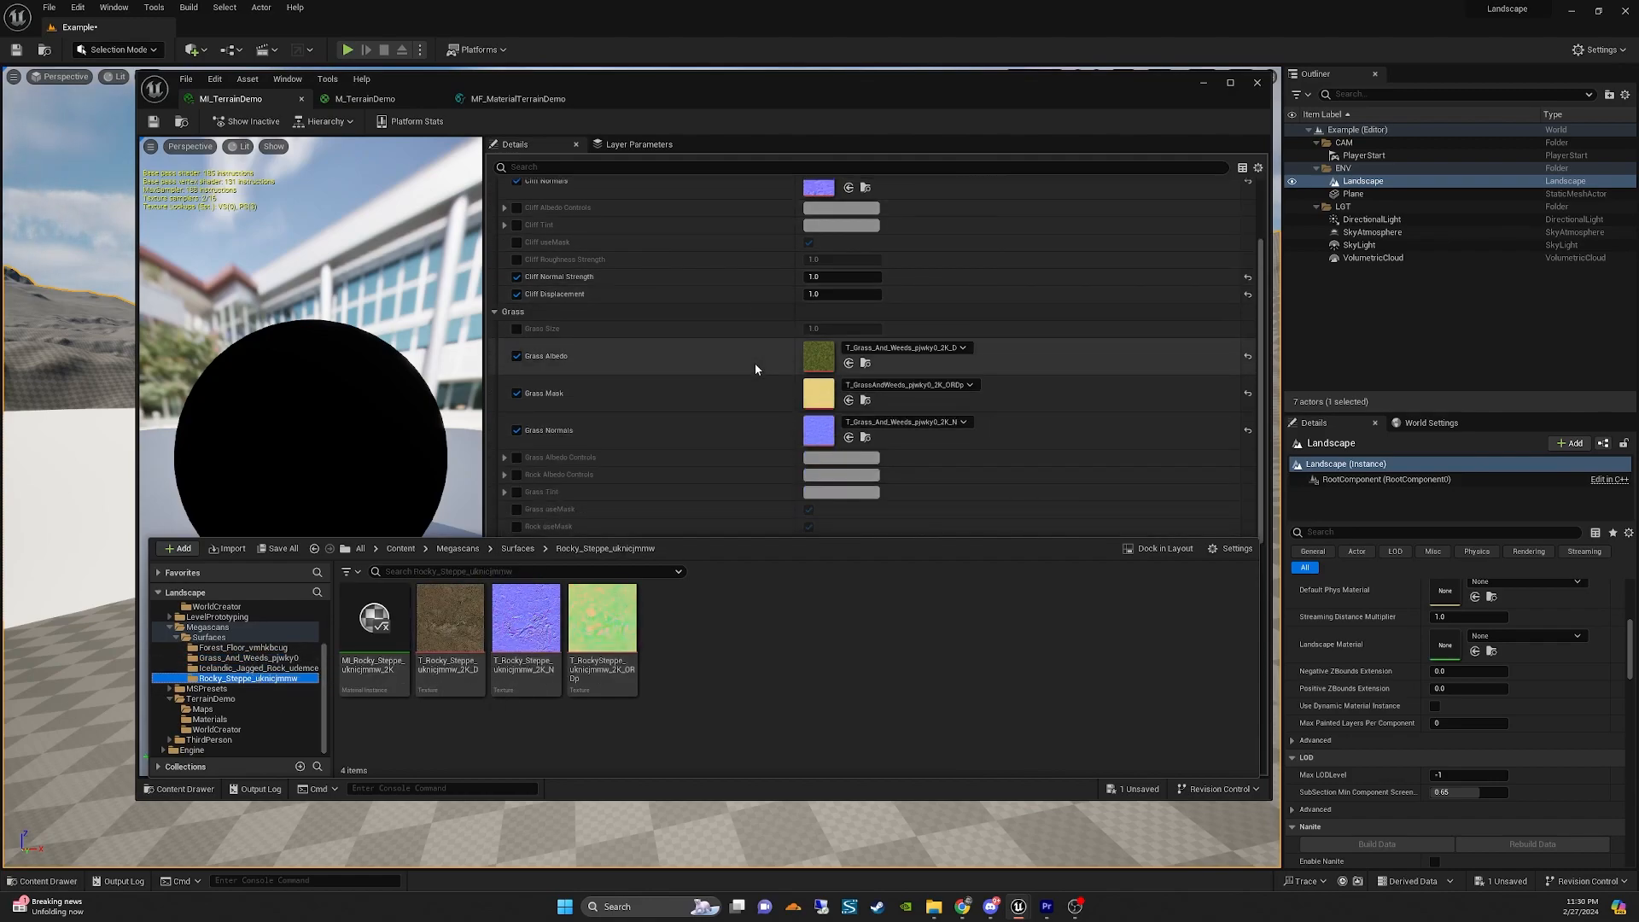
scroll(753, 378, down, 5)
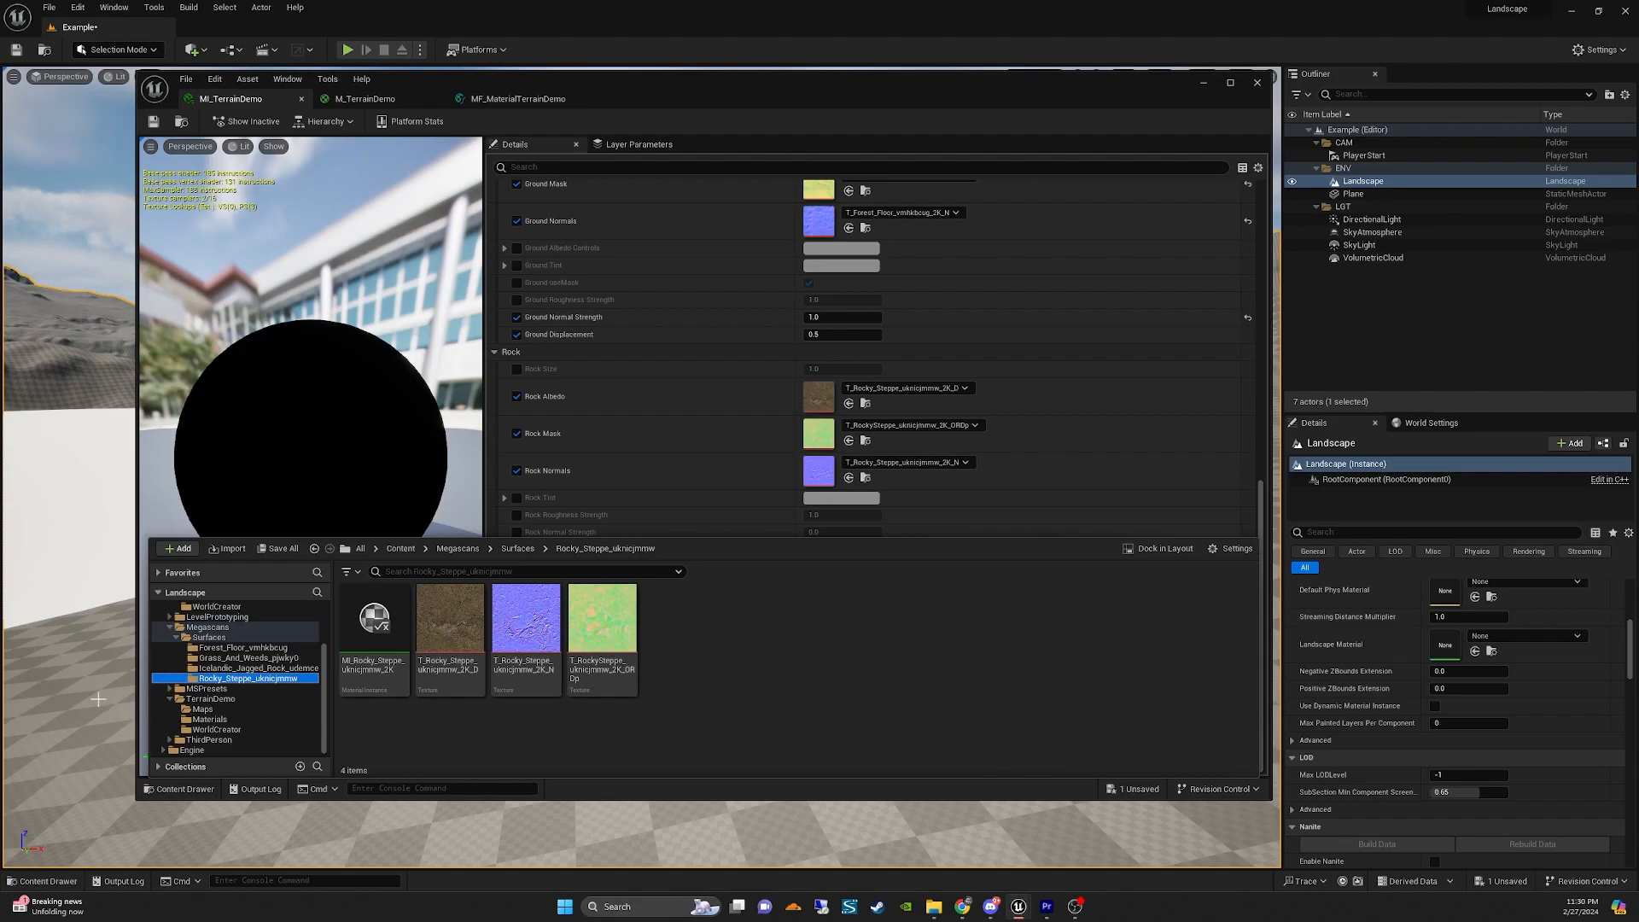
click(89, 710)
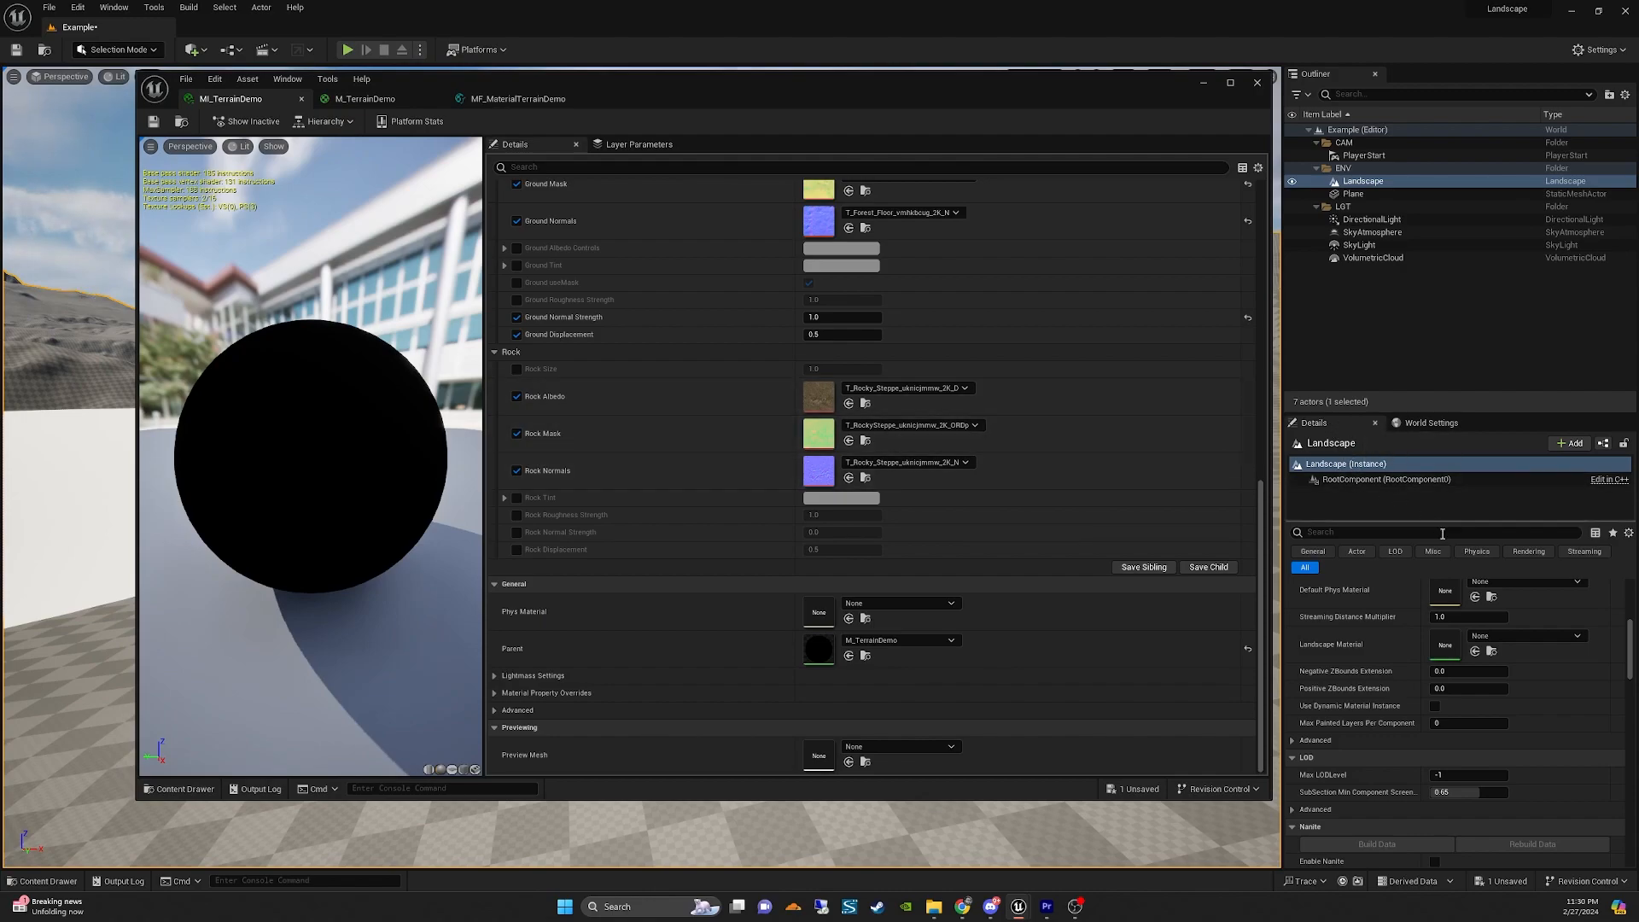
Assign MI_TerrainDemo from the TerrainDemo Materials folder as the Landscape actor's Landscape Material and move the material editor off the viewport.
scroll(1354, 667, up, 1)
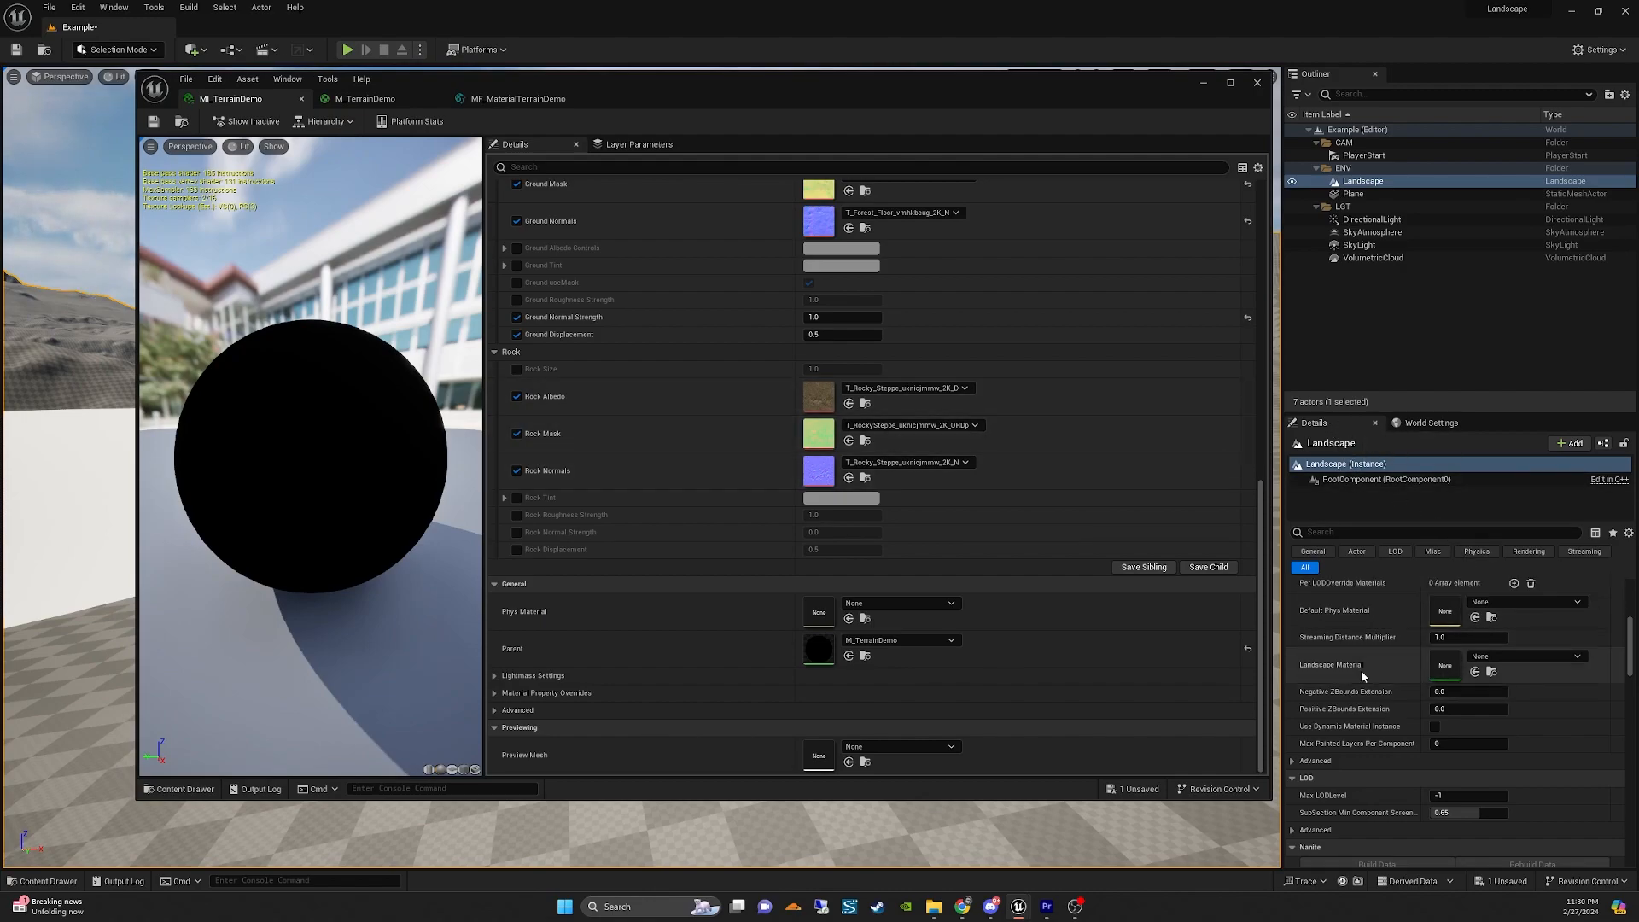
click(187, 789)
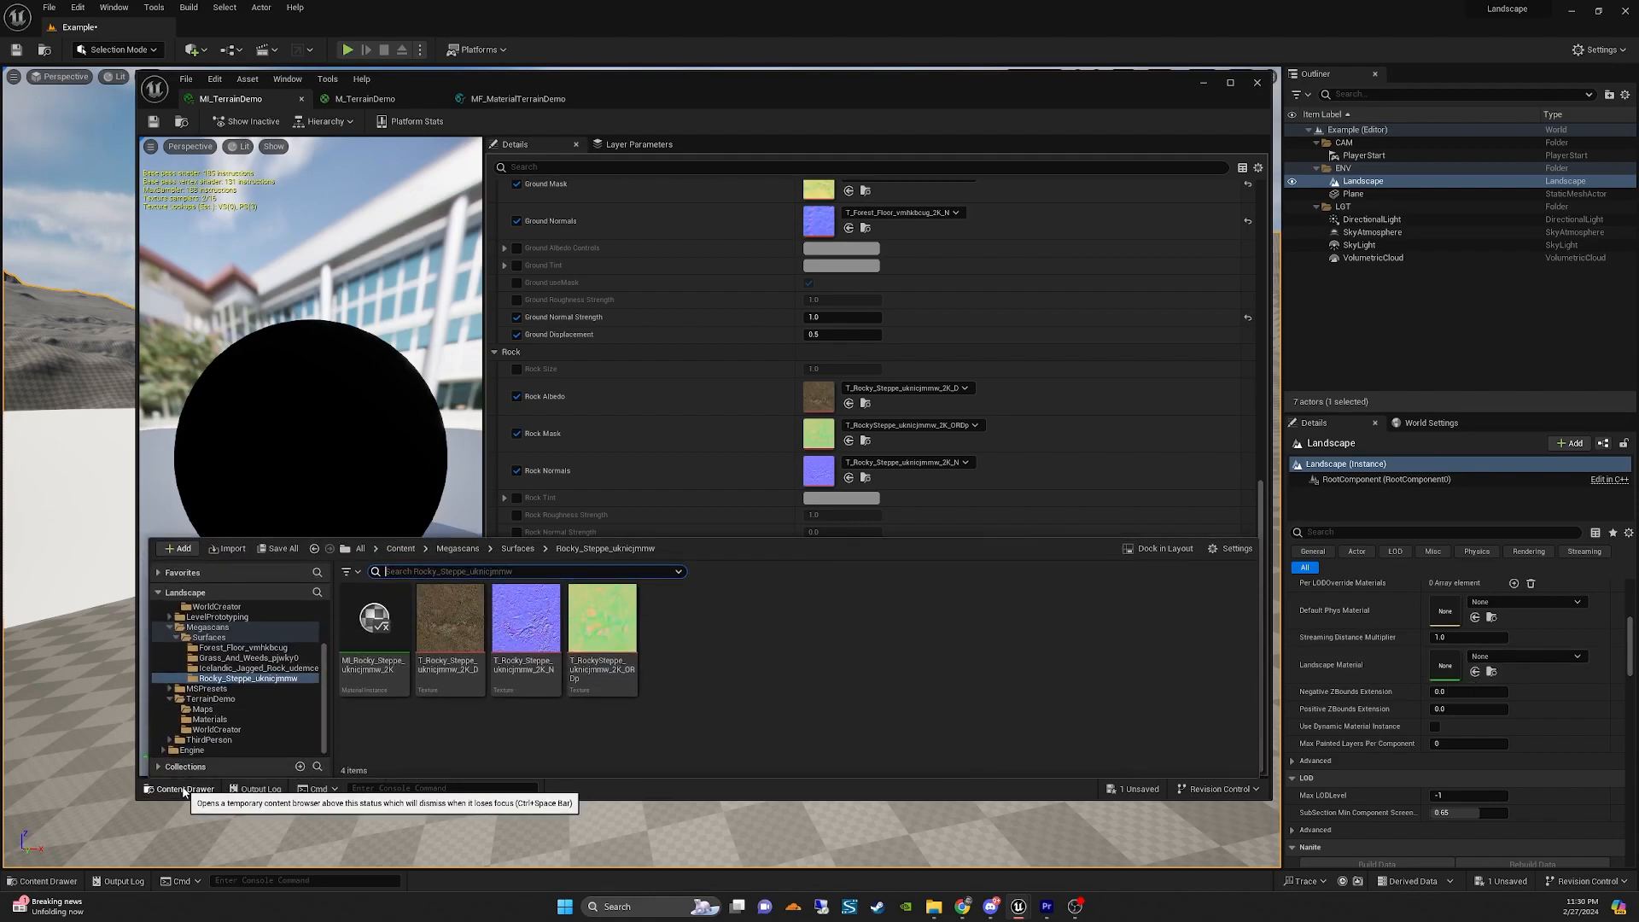
click(219, 722)
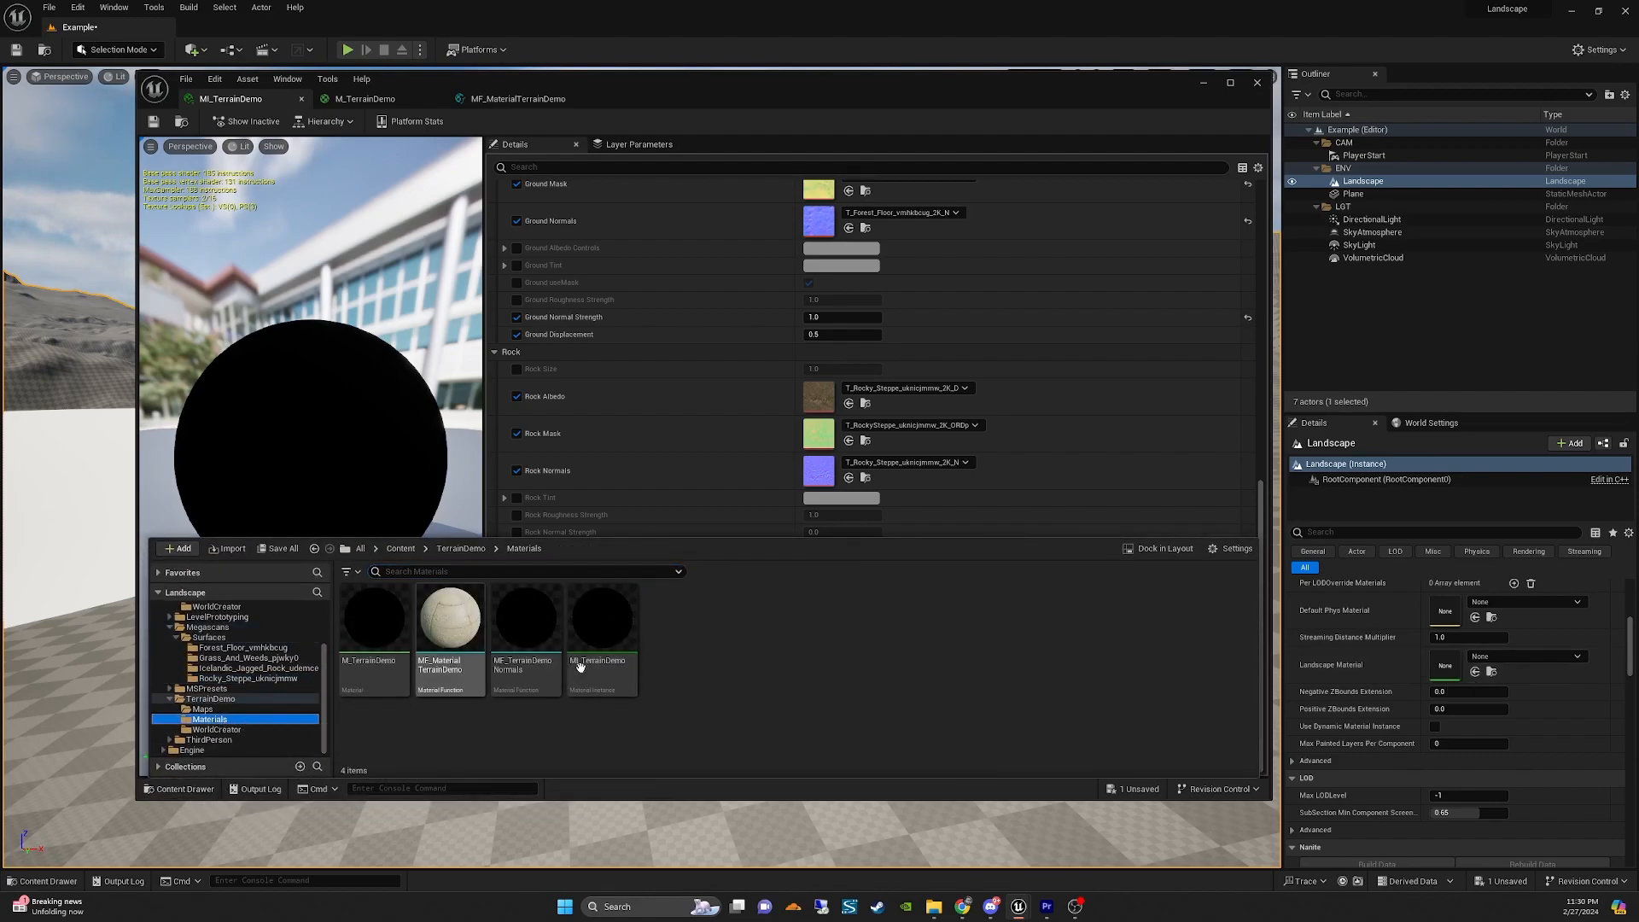
drag(602, 628, 1436, 638)
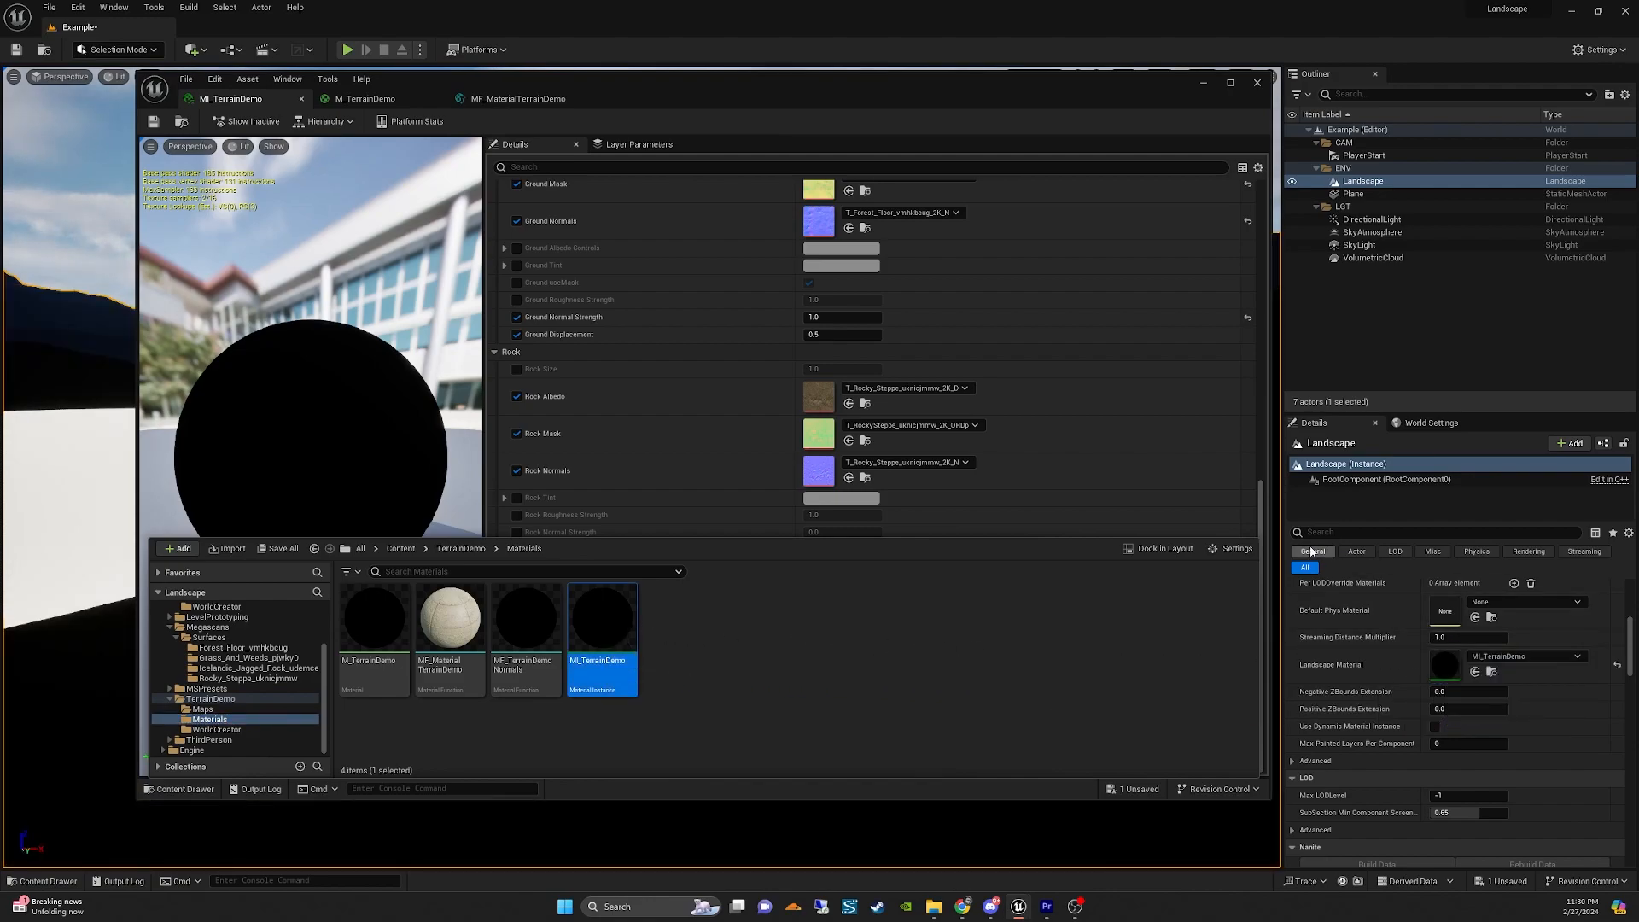
drag(850, 79, 1637, 100)
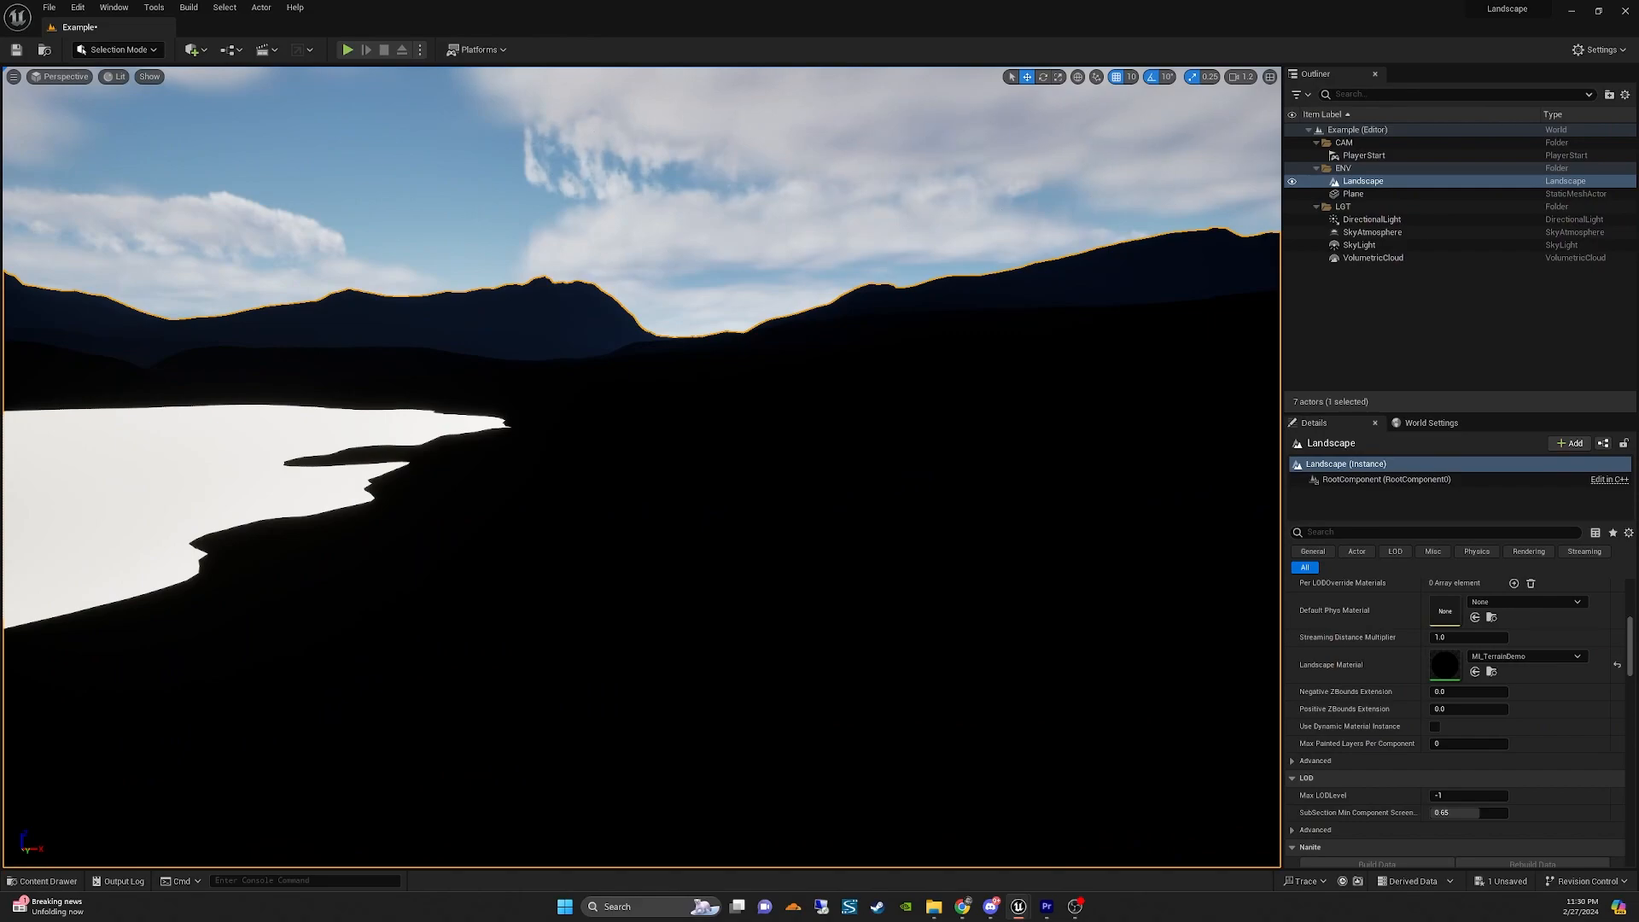
Switch to Landscape Mode and create the weight-blended layer info Ground_LayerInfo in Example_sharedassets for the Ground layer.
click(147, 49)
click(128, 82)
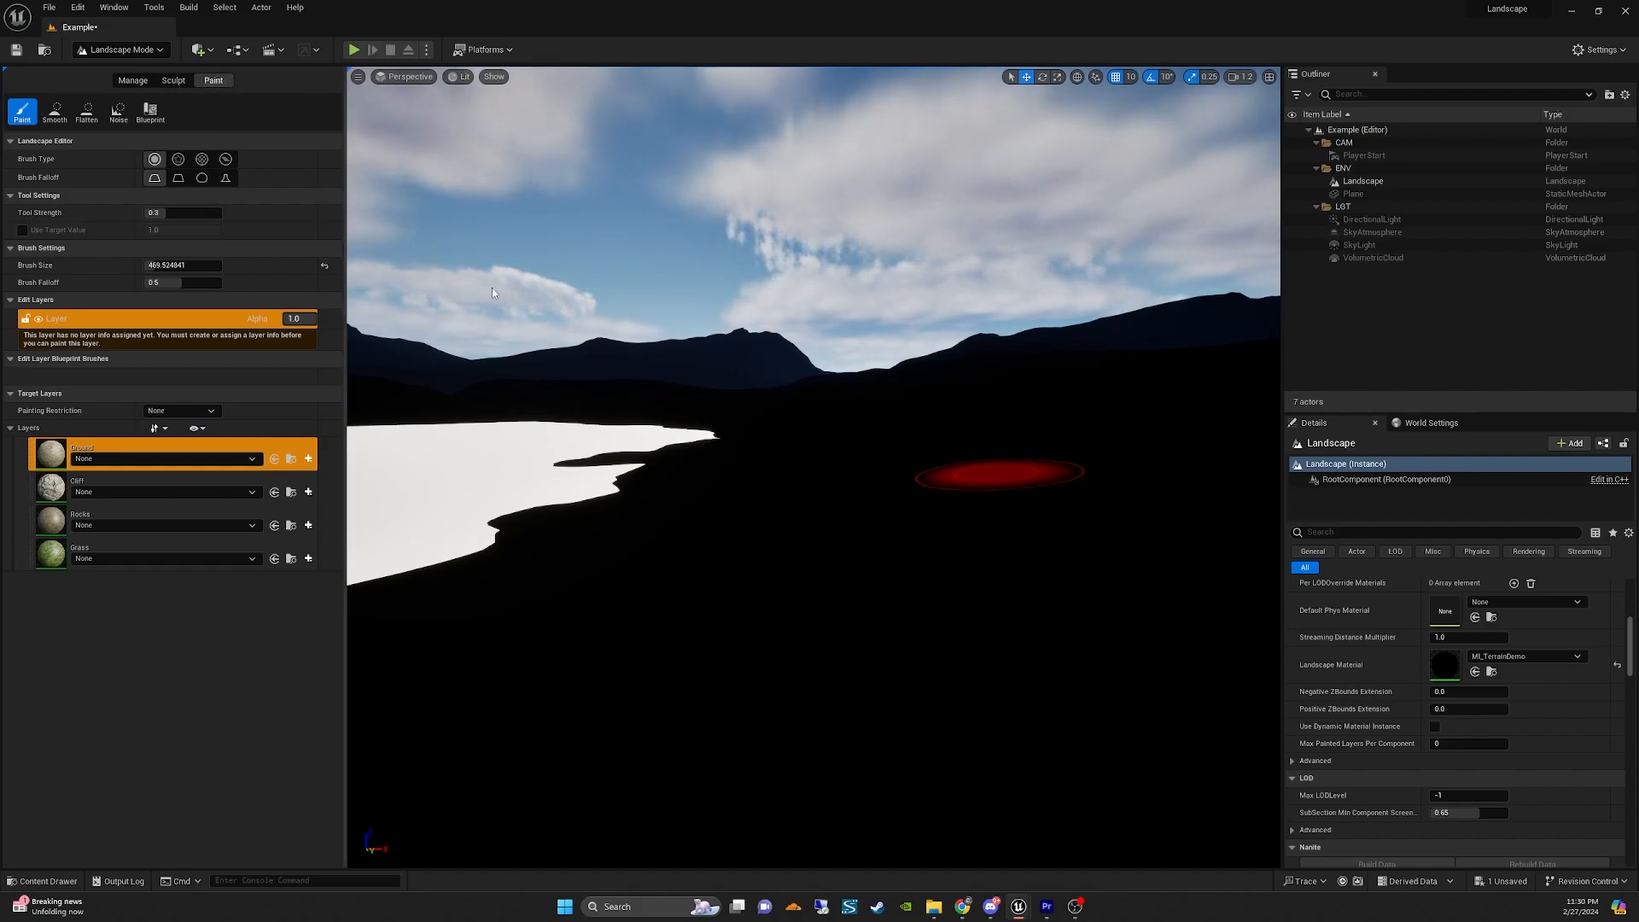
click(308, 460)
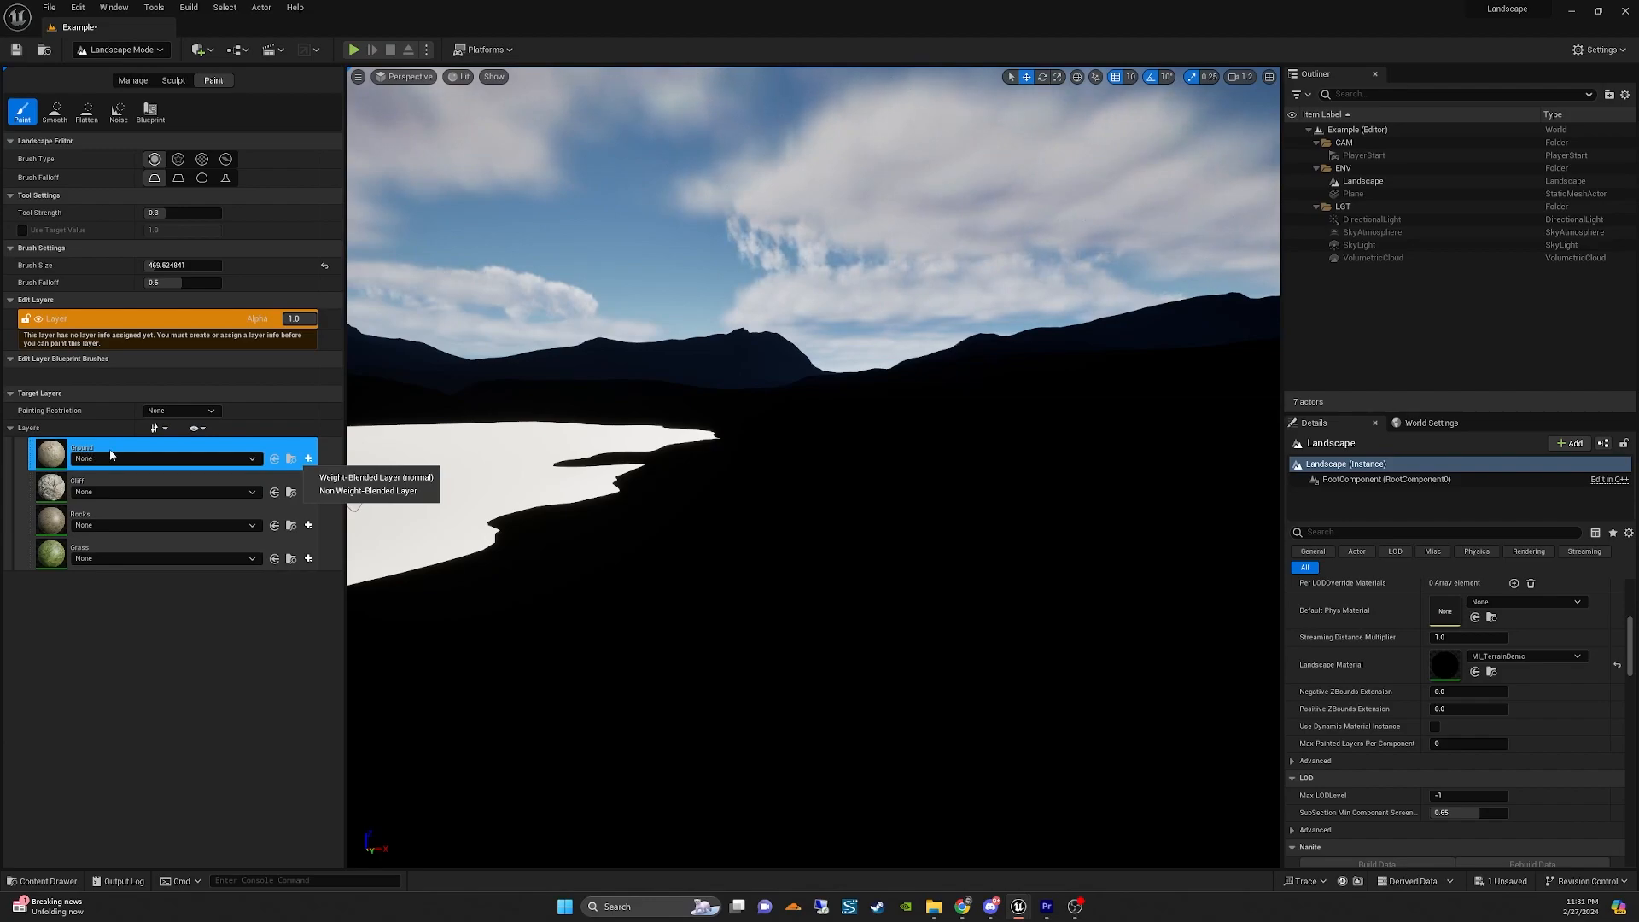
click(358, 479)
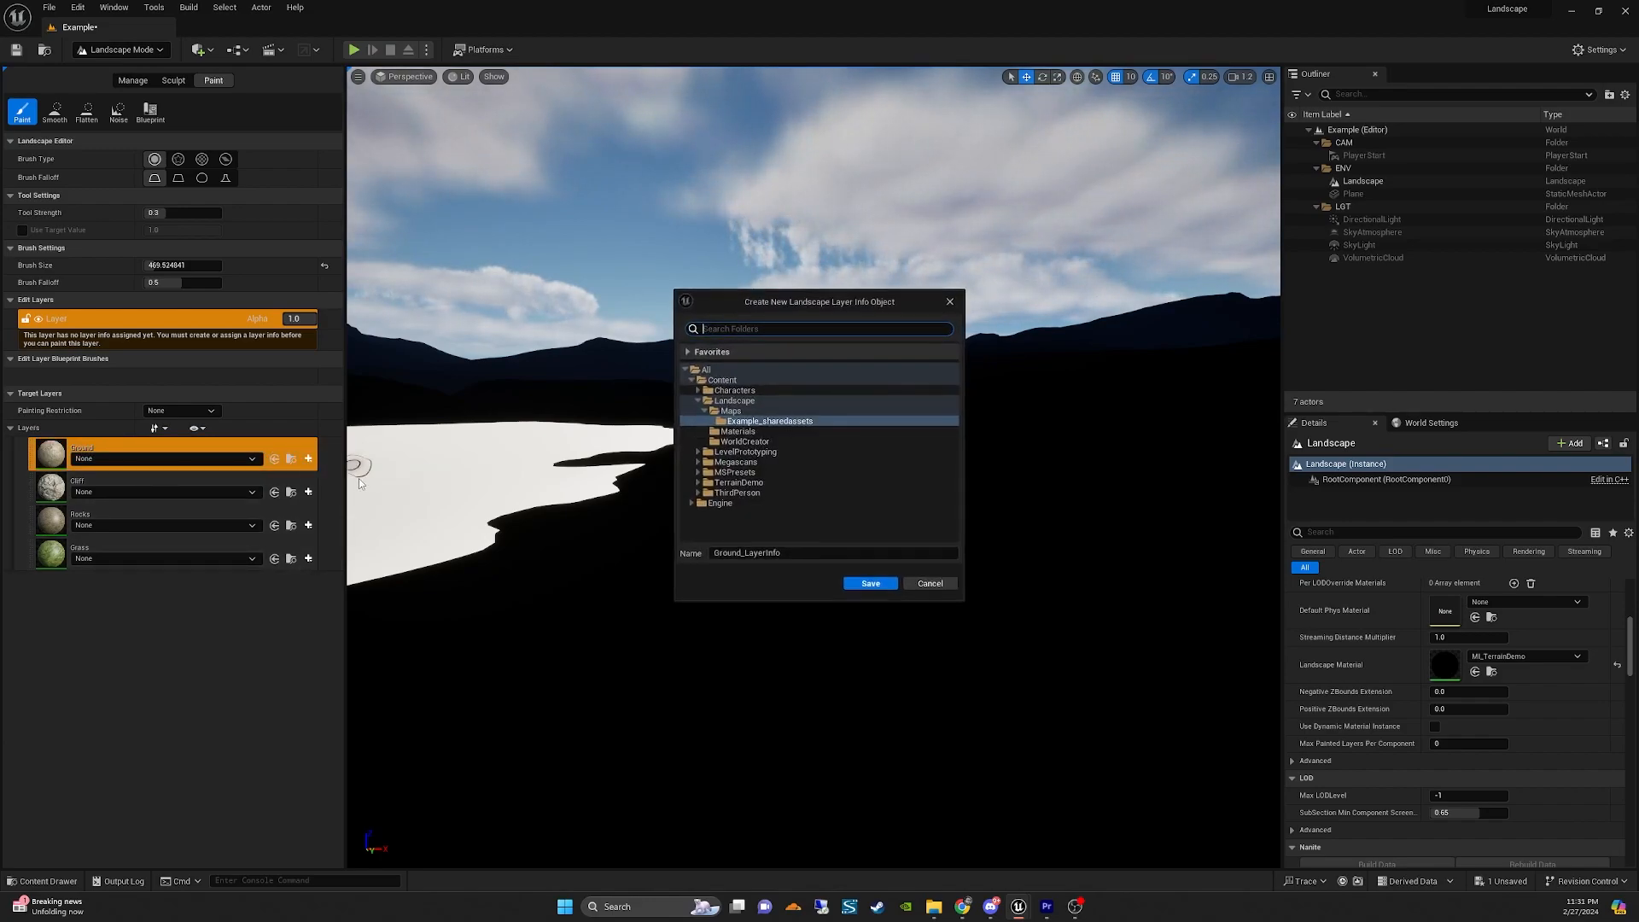
click(867, 586)
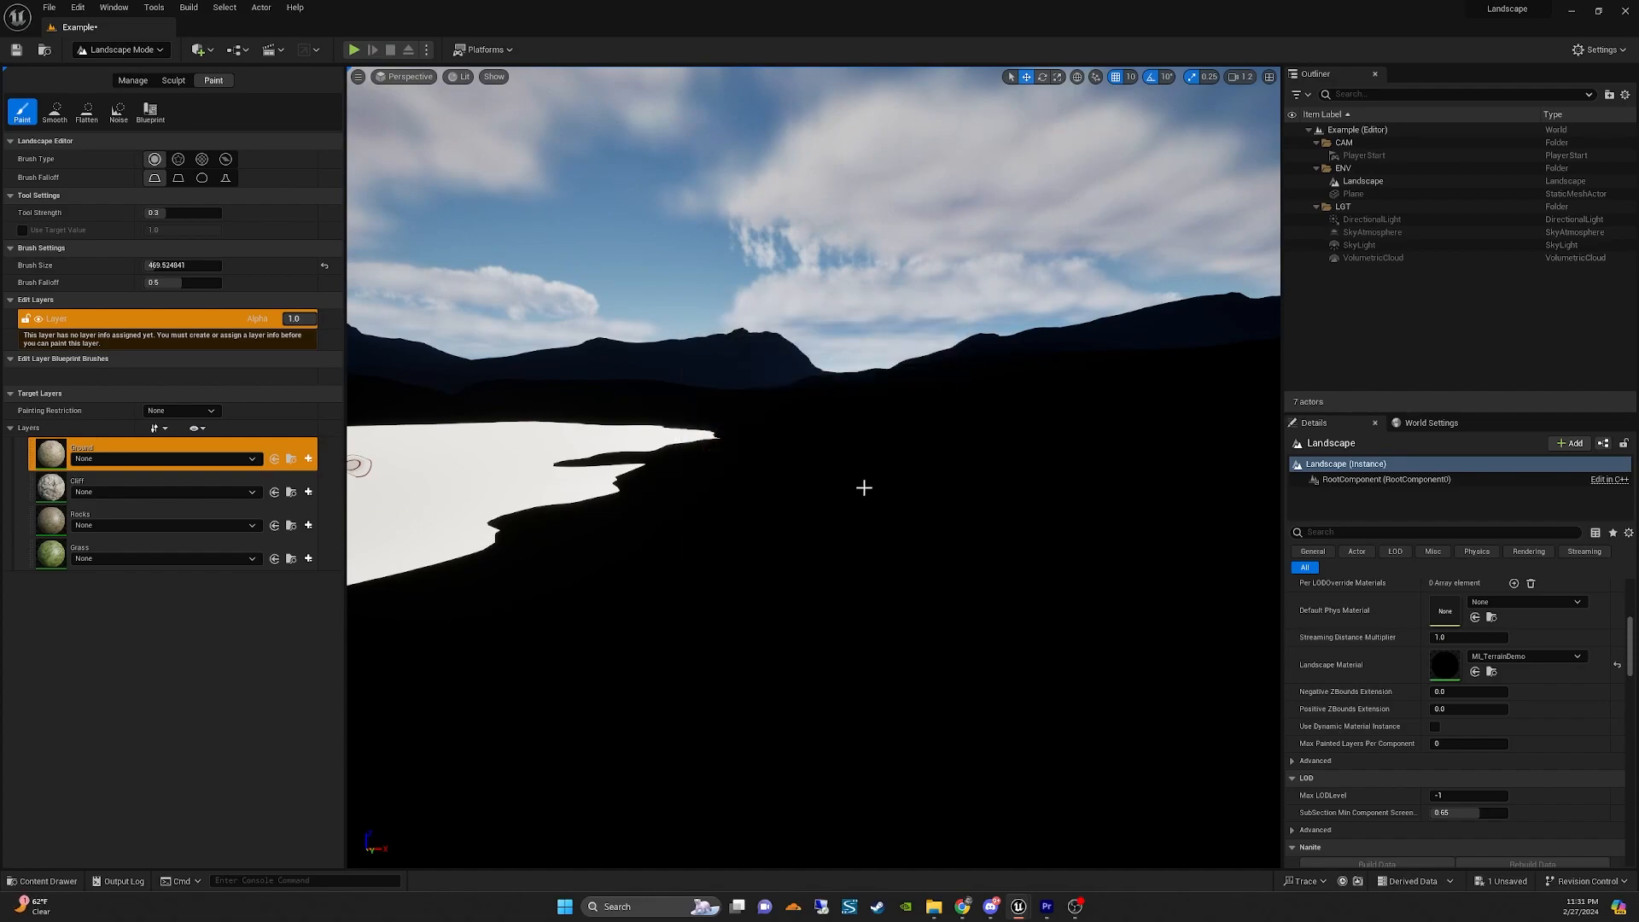
right_drag(798, 474, 730, 478)
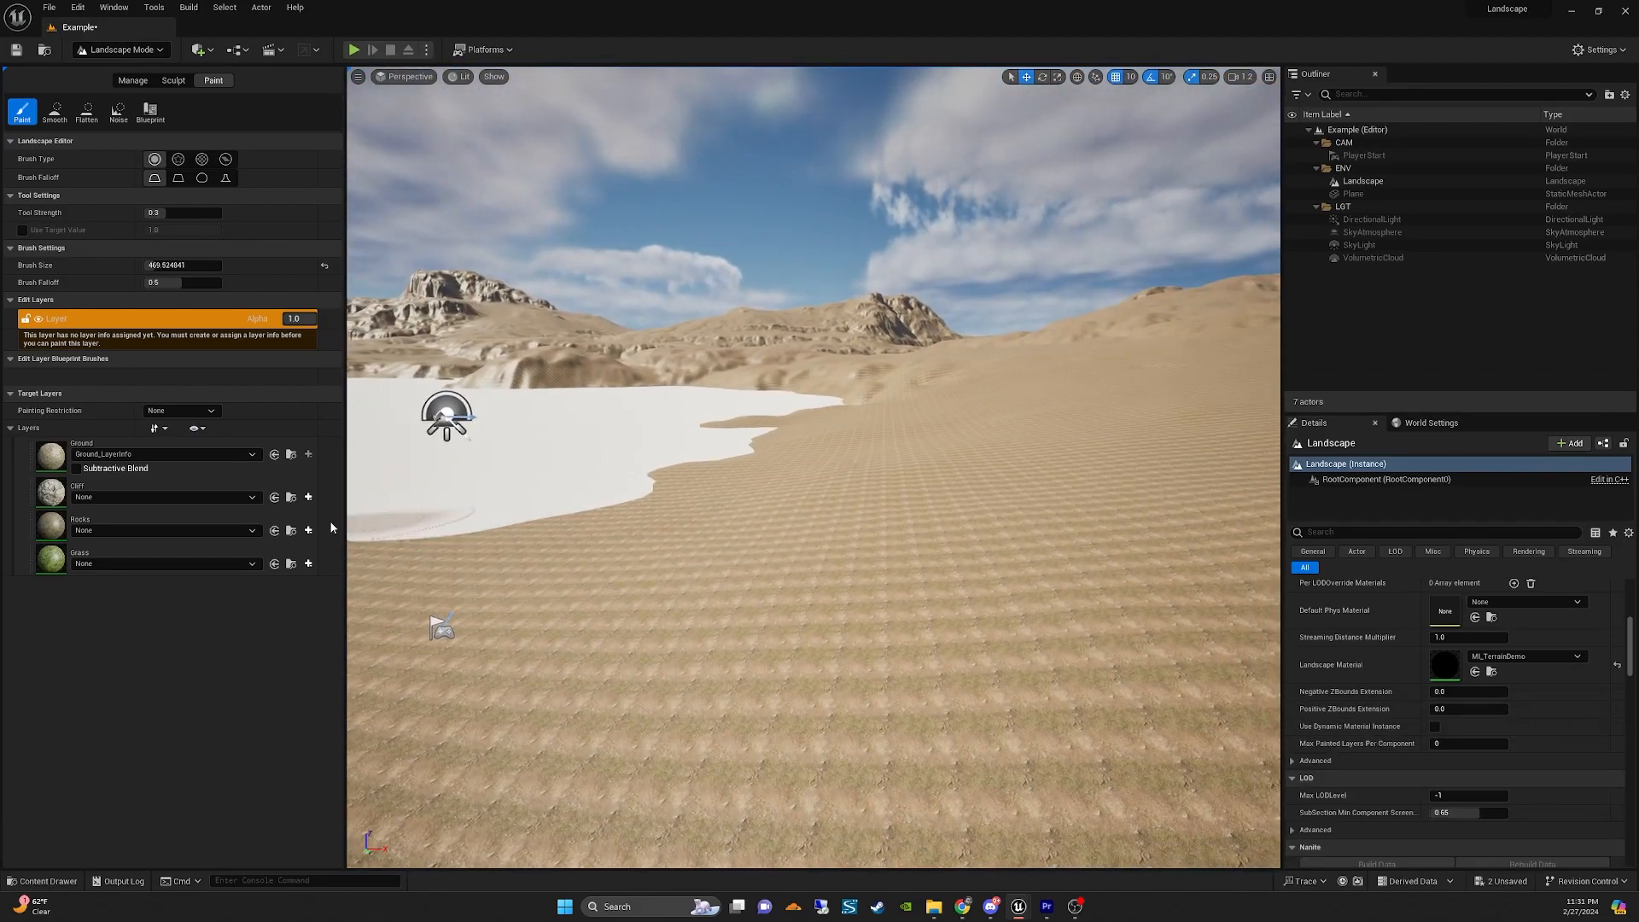
Create the weight-blended layer info Cliff_LayerInfo in Example_sharedassets for the Cliff layer.
click(256, 489)
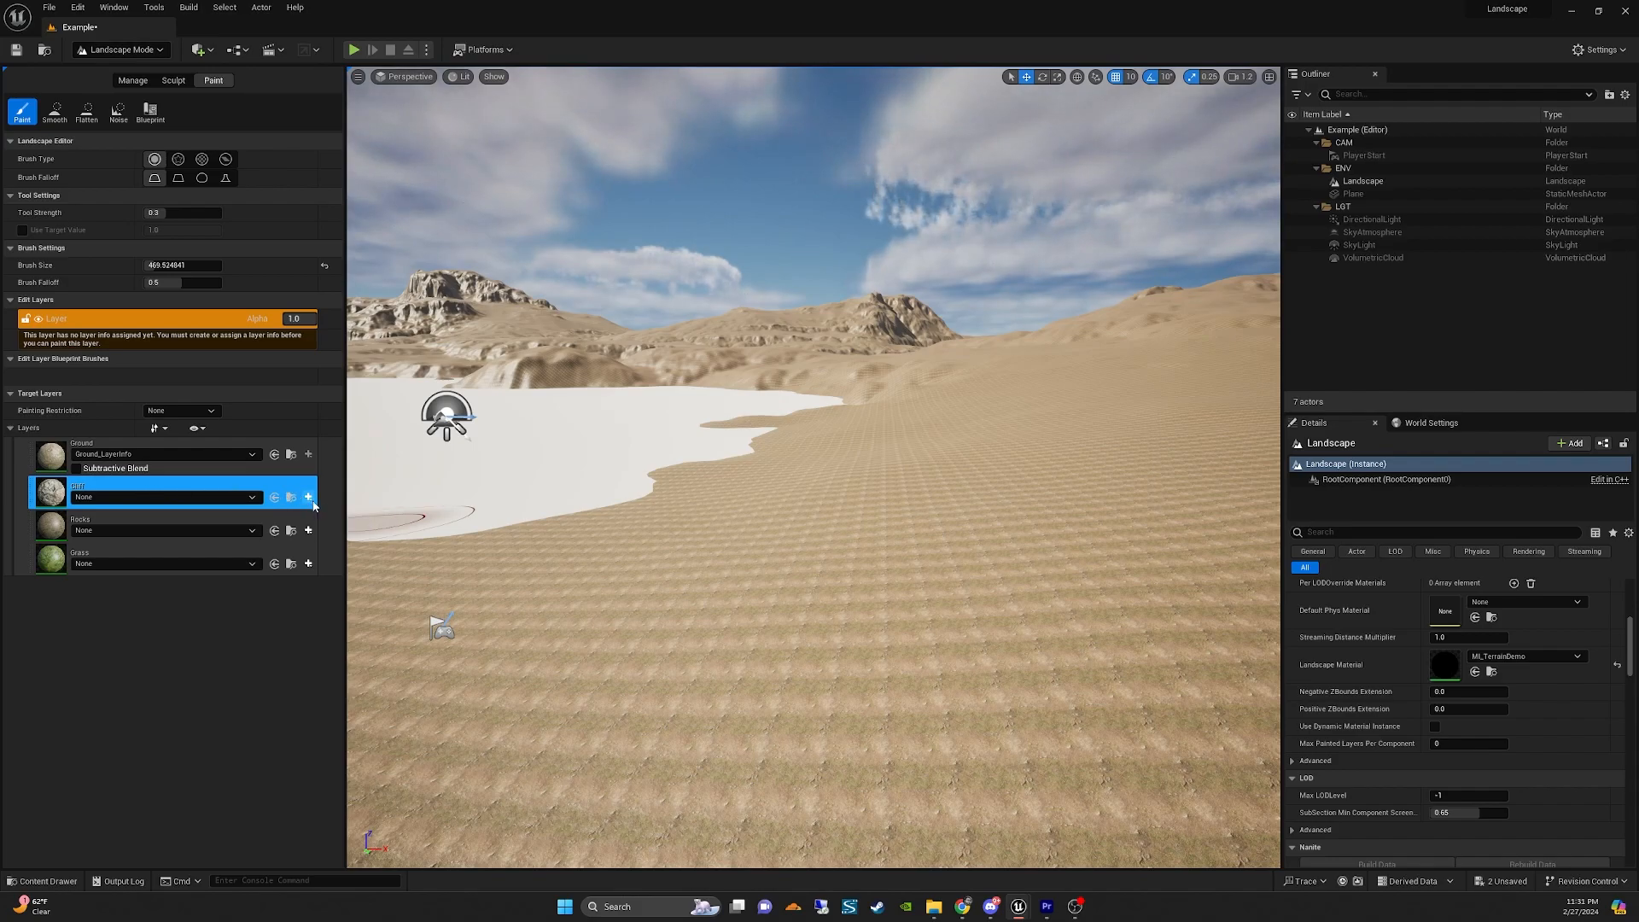
click(309, 497)
click(358, 513)
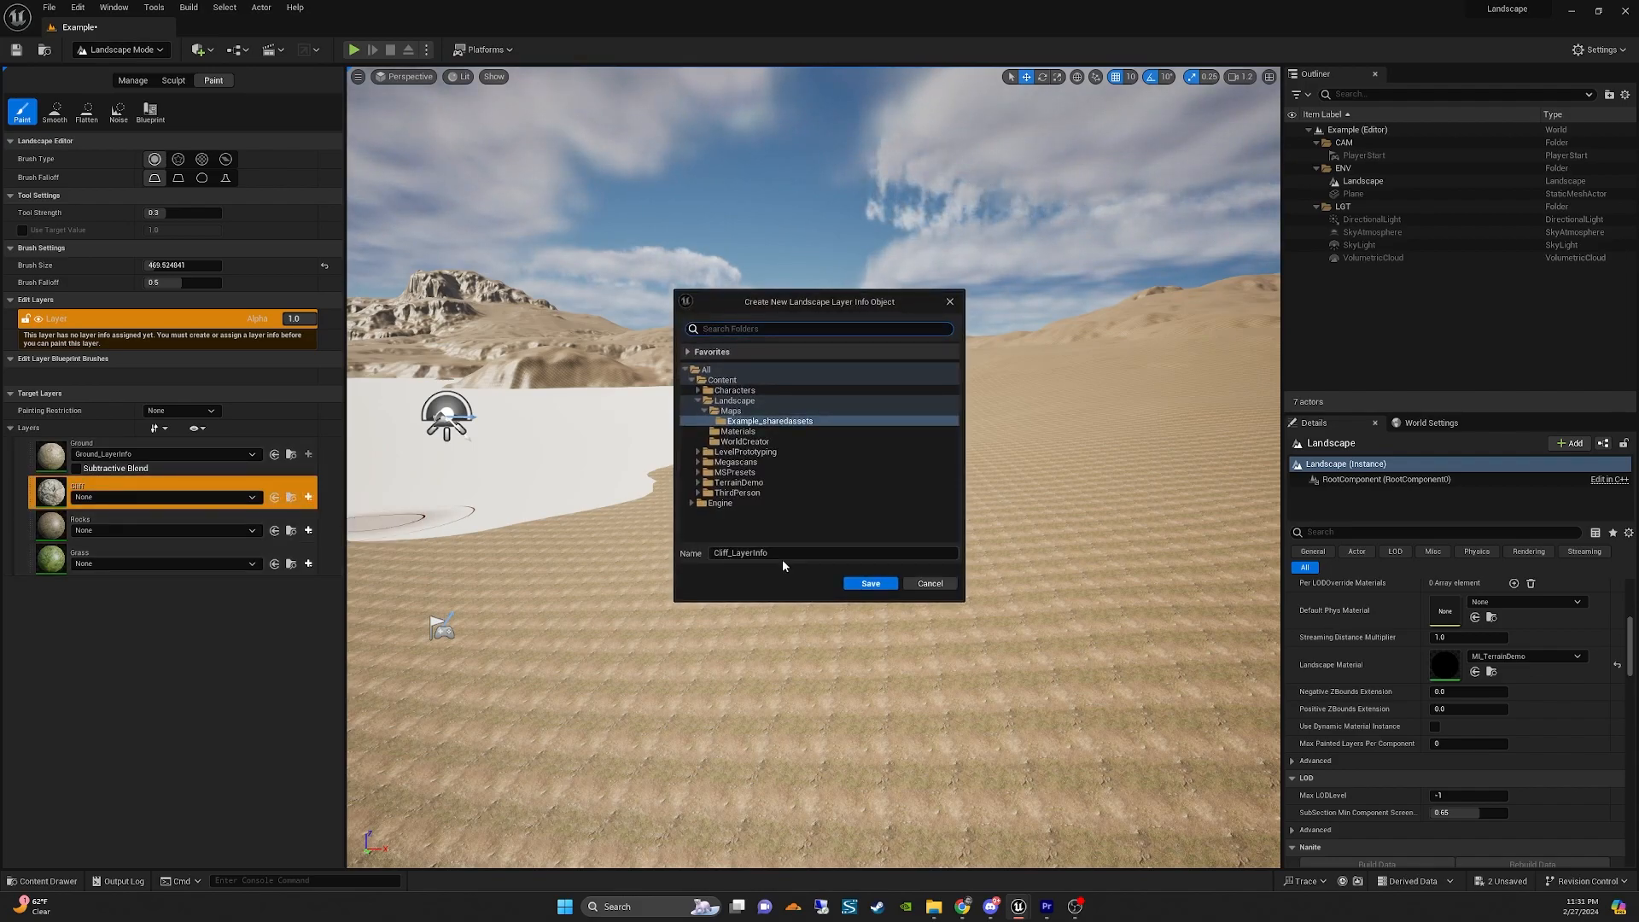
click(870, 585)
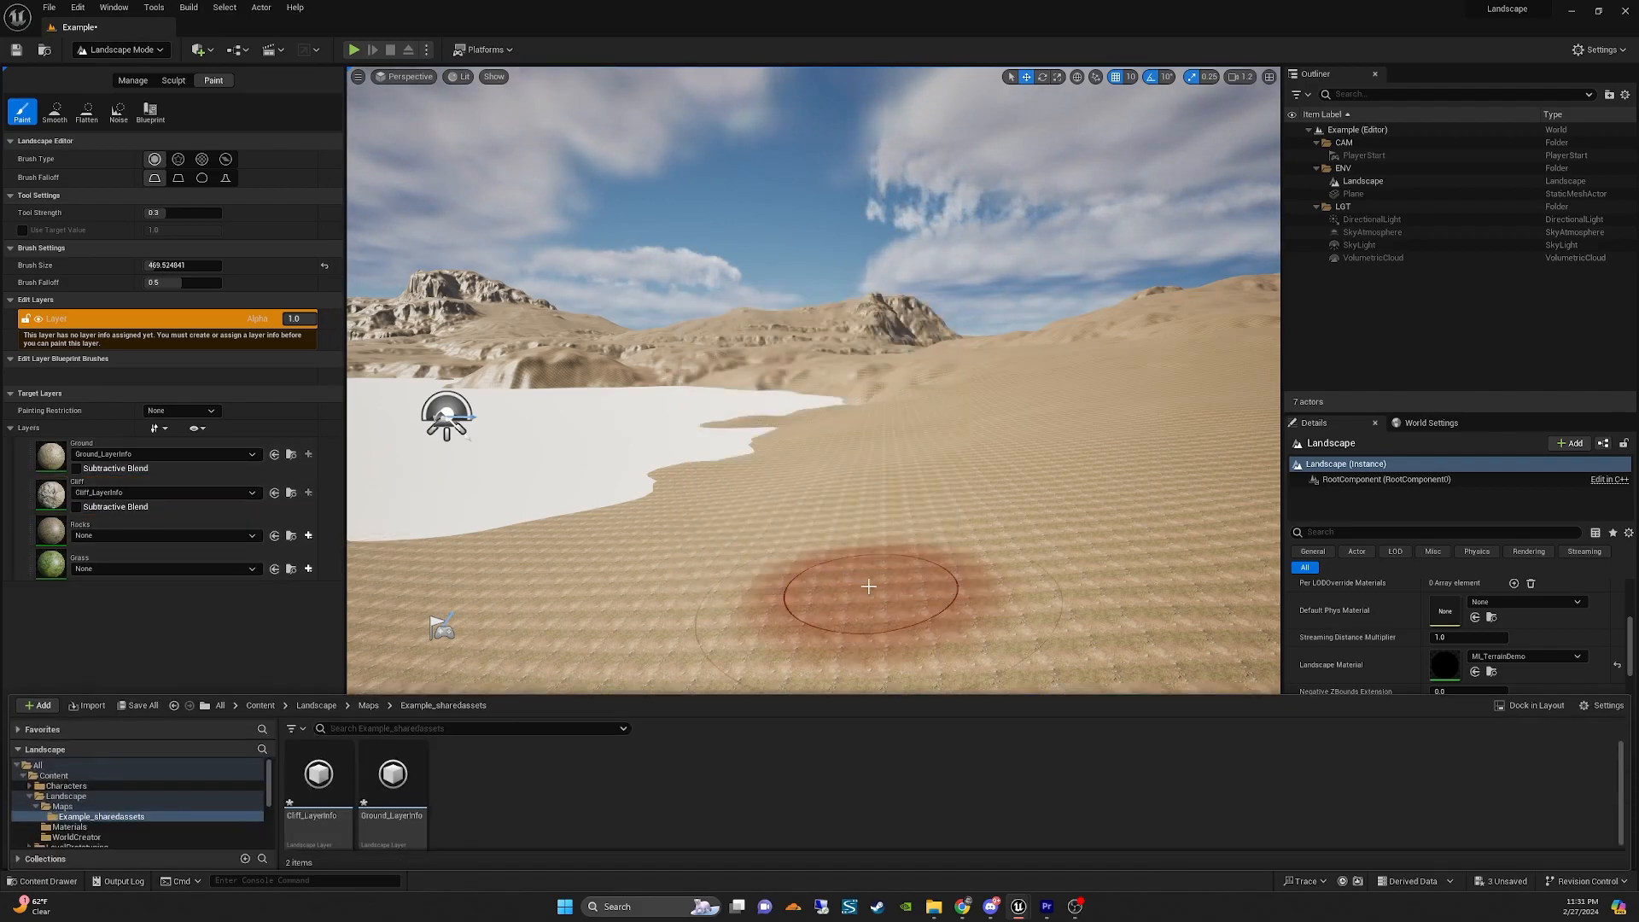
Create weight-blended layer infos for the Rocks and Grass layers, saved as Rocks_LayerInfo and Grass_LayerInfo in Example_sharedassets.
click(256, 519)
click(308, 535)
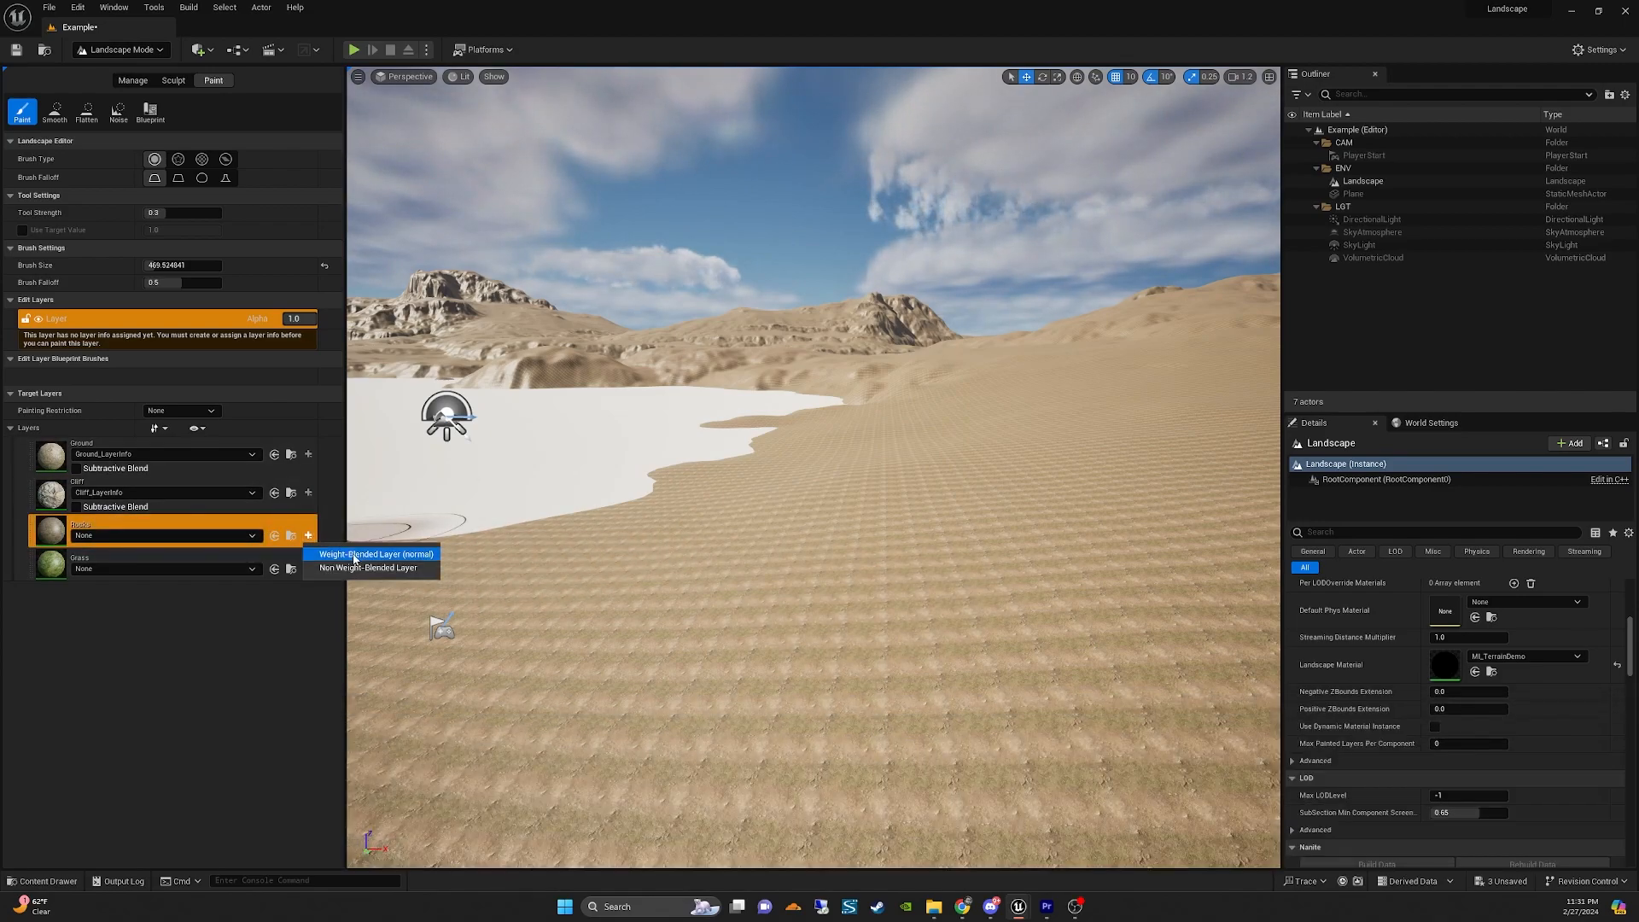
click(869, 584)
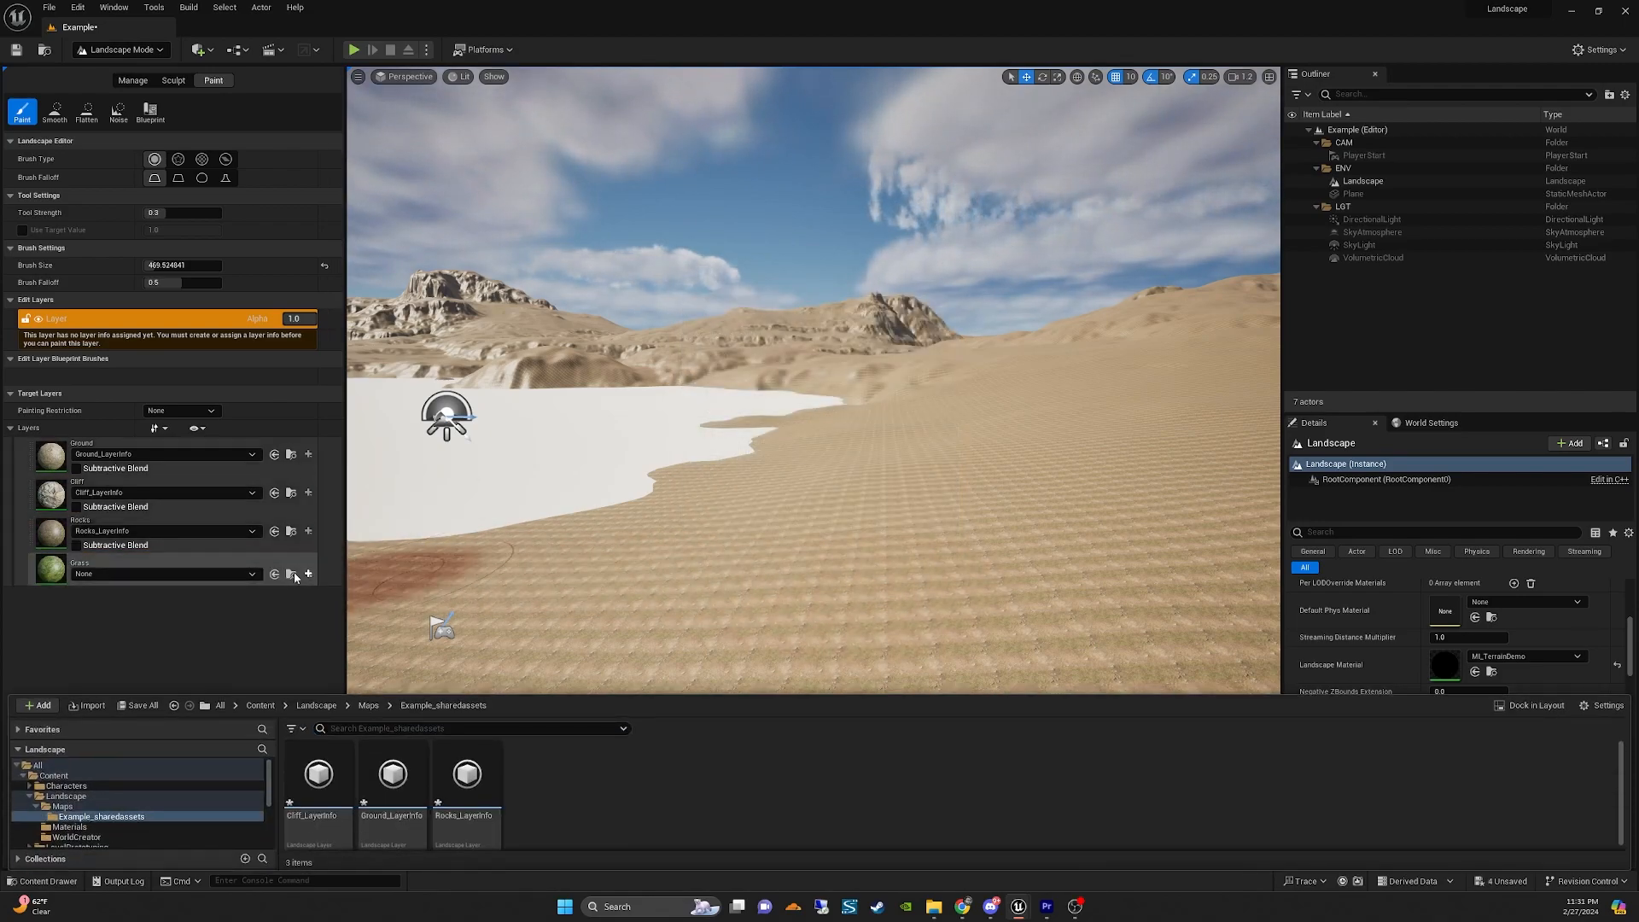
click(274, 560)
click(308, 573)
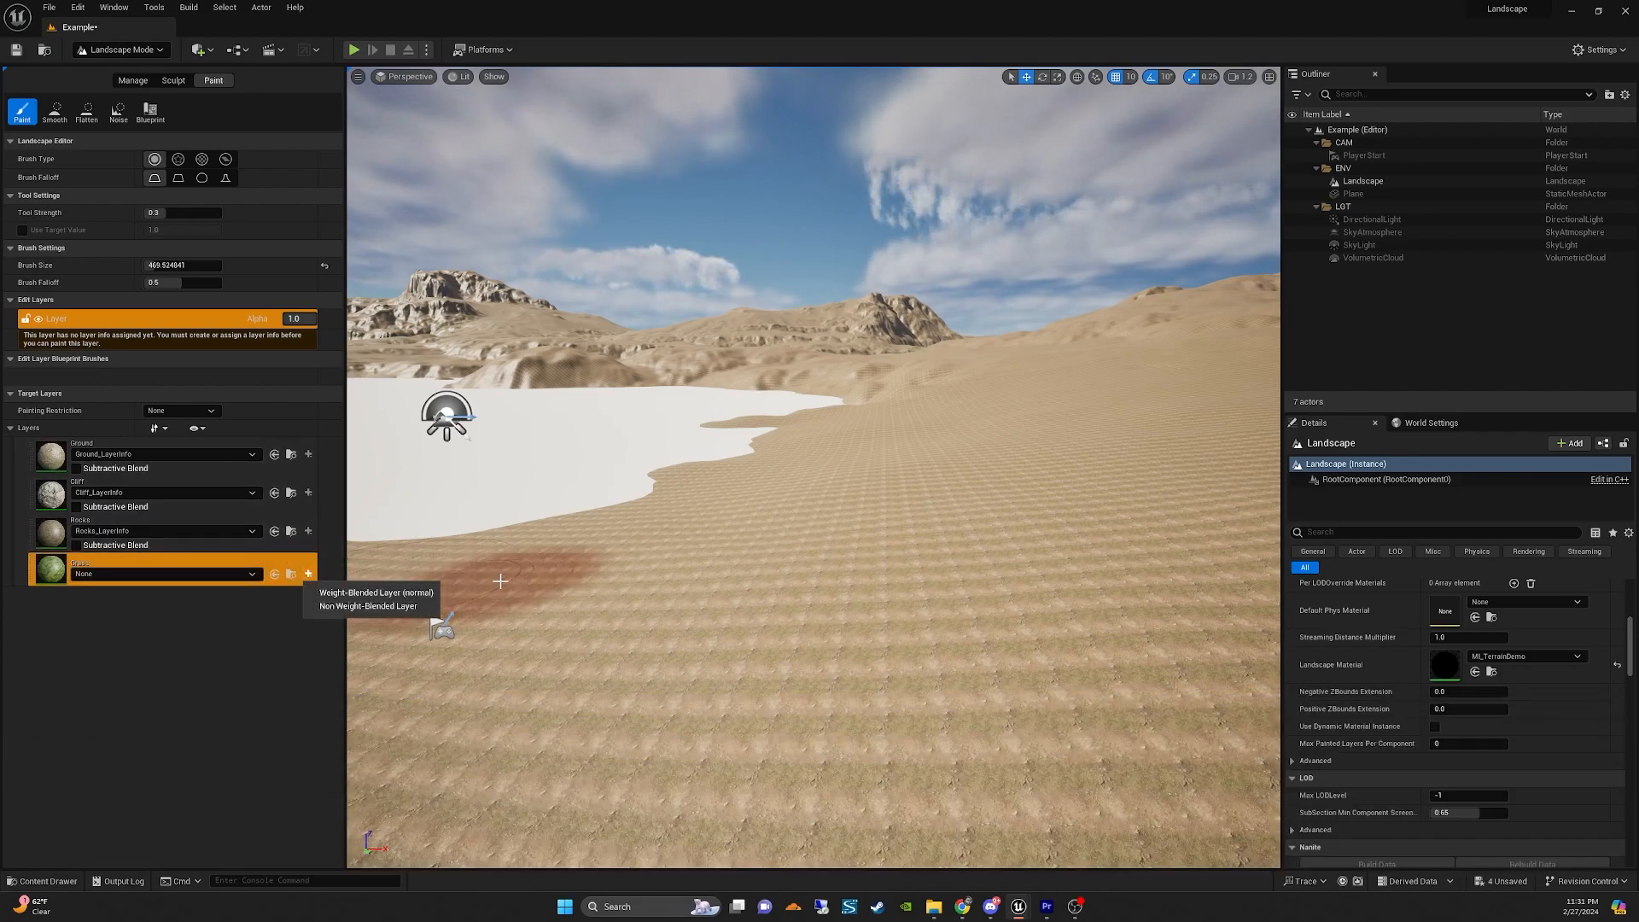
click(362, 592)
click(869, 584)
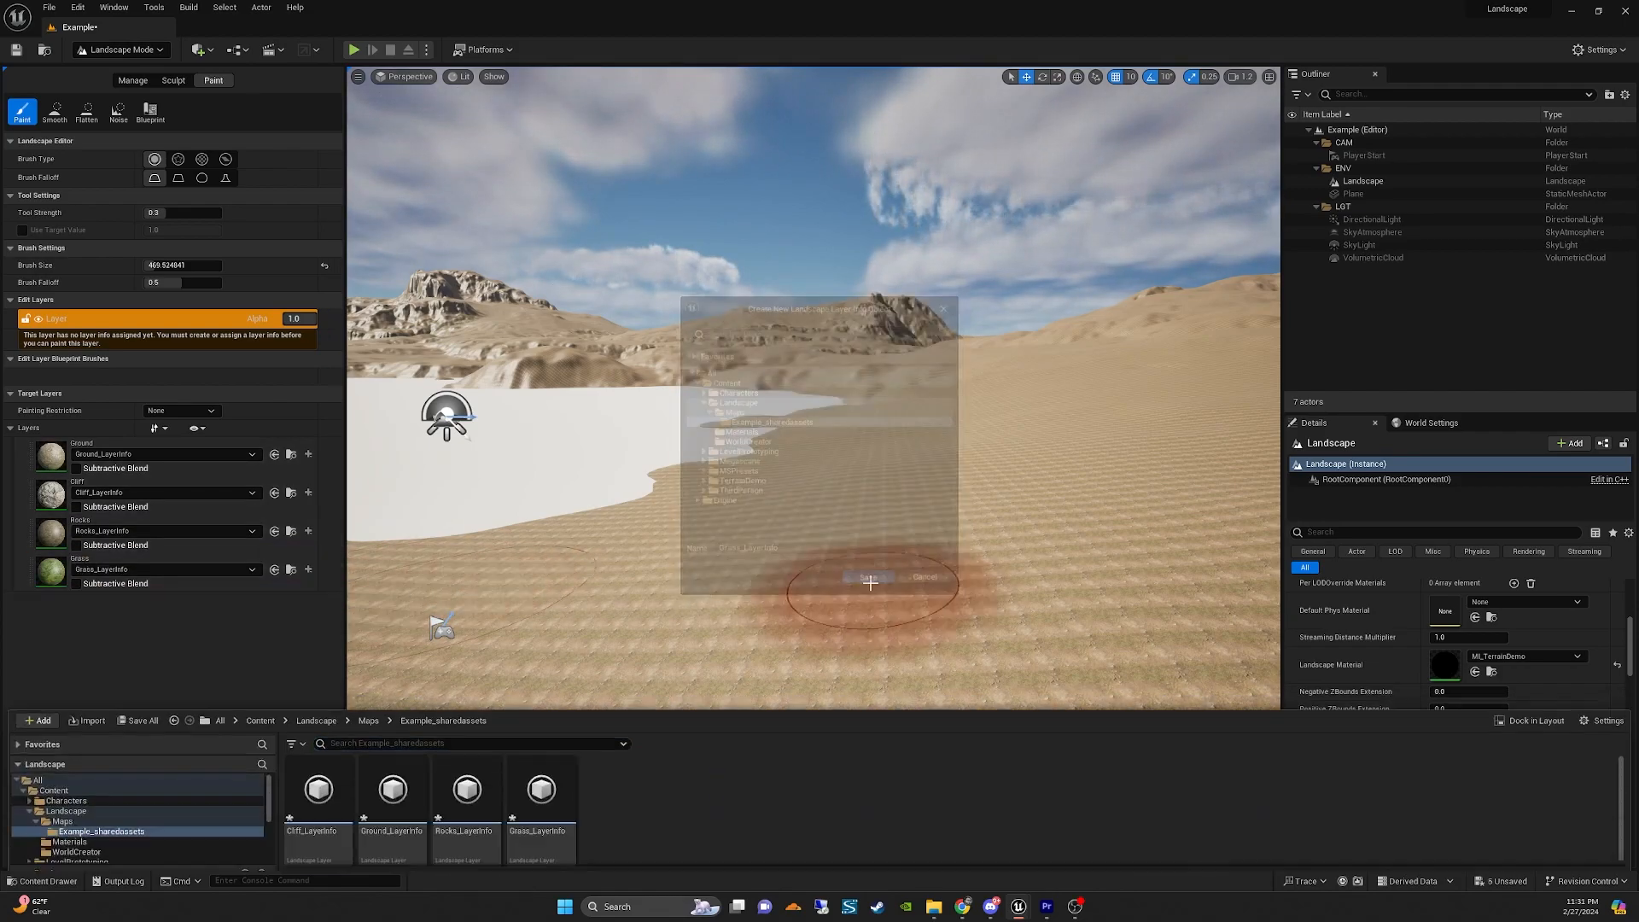
Paint the Cliff layer across the steep slopes of the headland hill beside the white plane.
mouse_move(859, 505)
right_down()
mouse_move(948, 538)
mouse_move(892, 520)
right_up()
key(s)
click(158, 541)
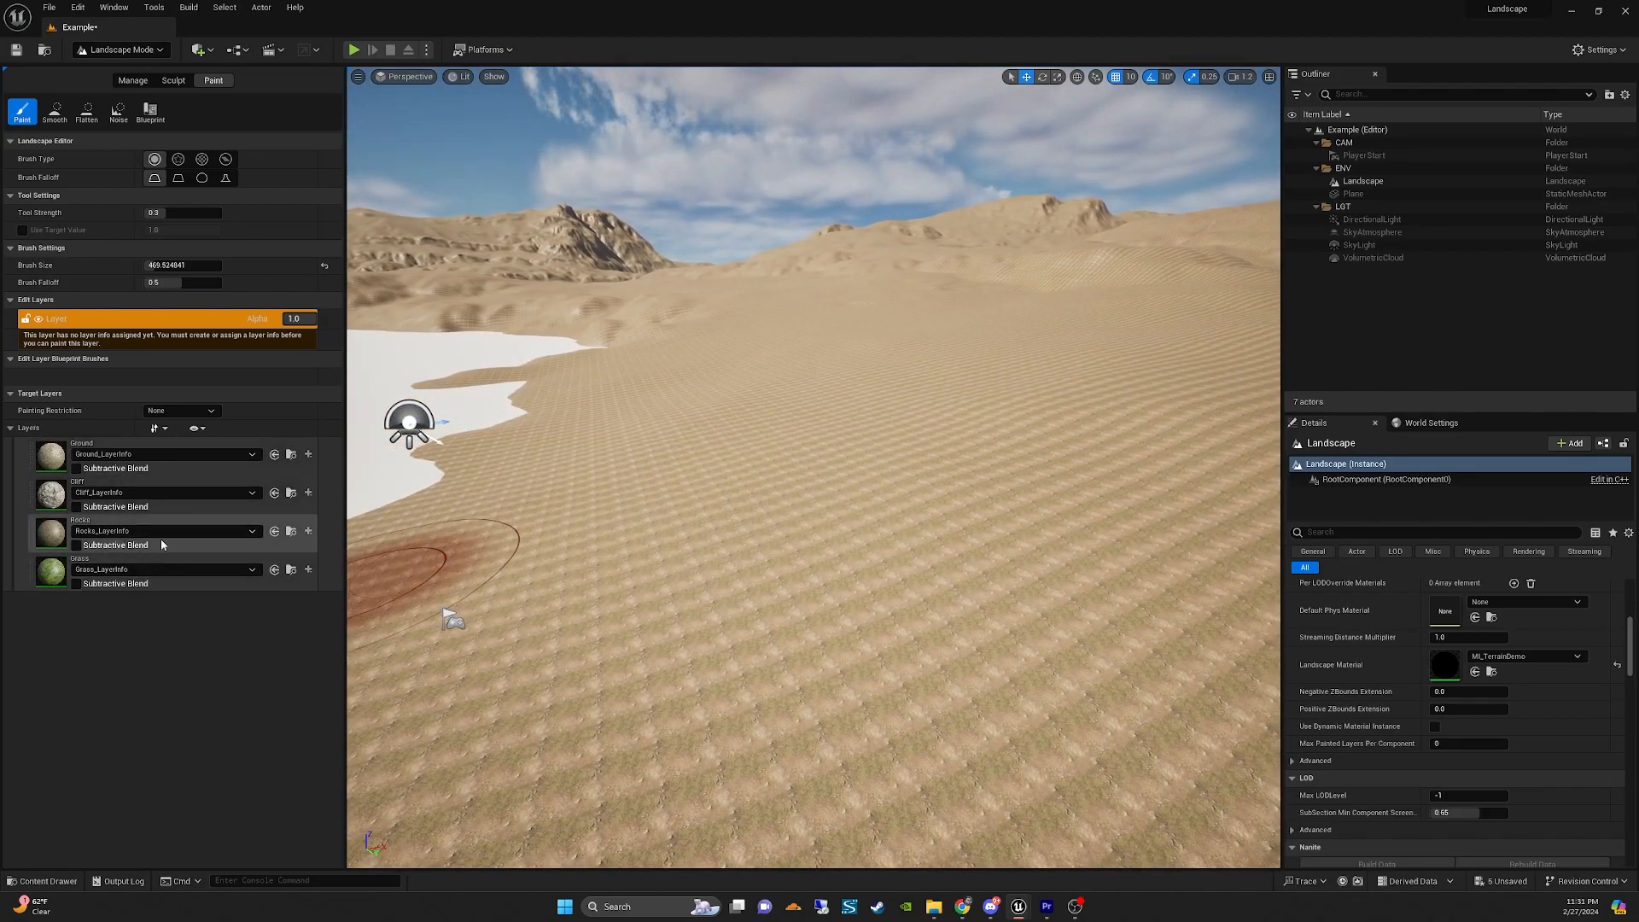
click(188, 543)
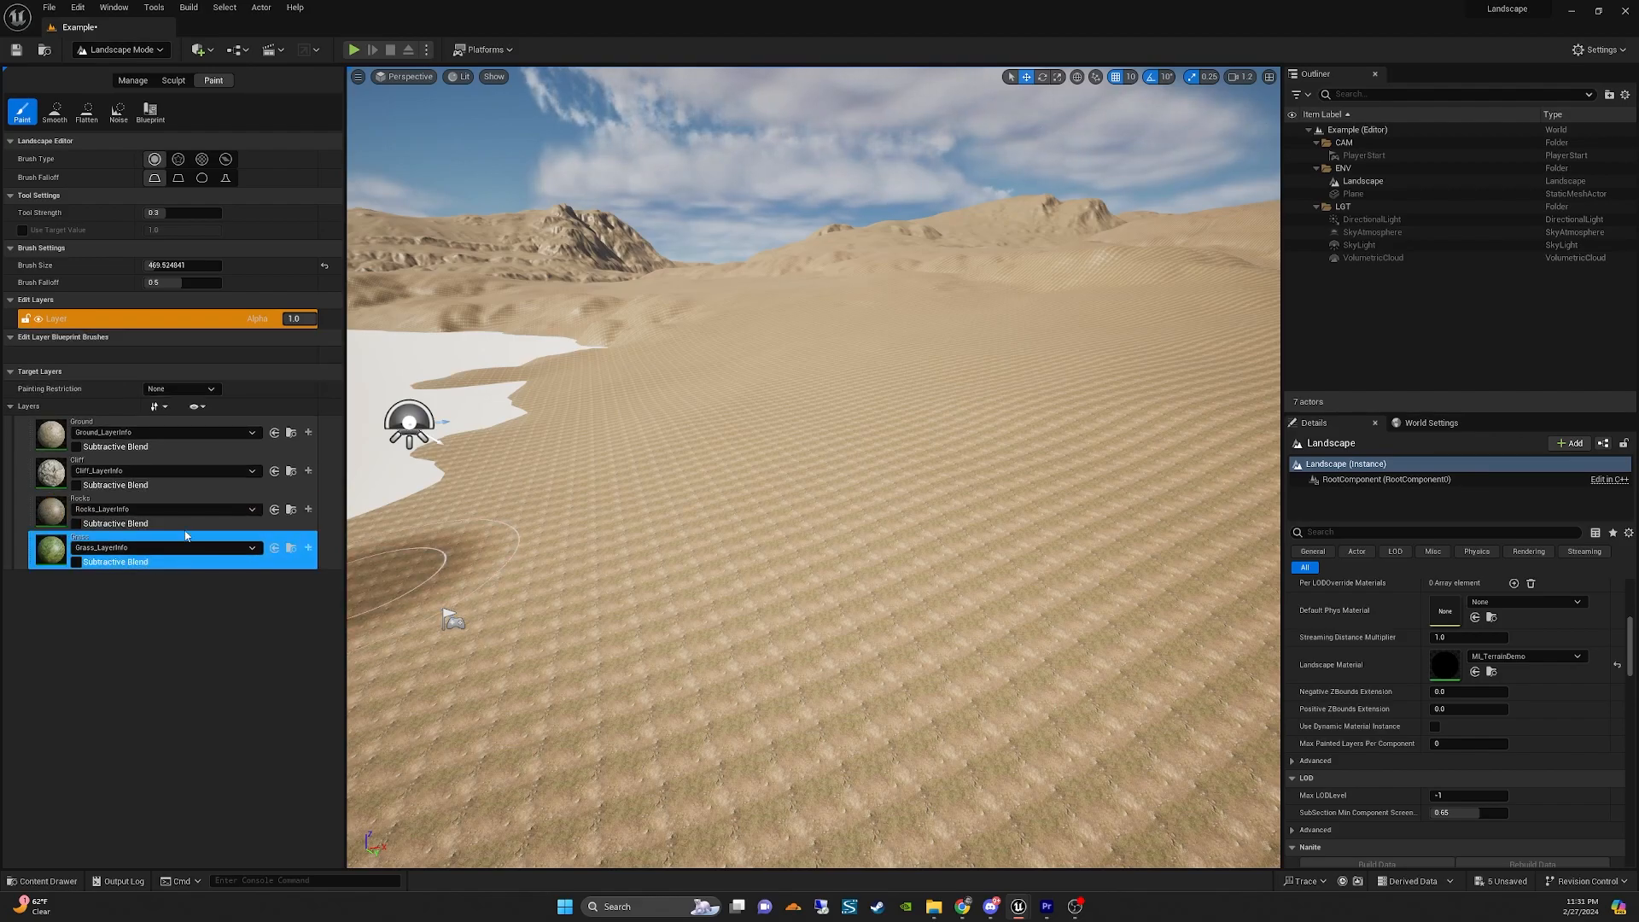
click(160, 465)
right_drag(589, 512, 527, 485)
scroll(512, 456, up, 5)
right_drag(811, 522, 819, 541)
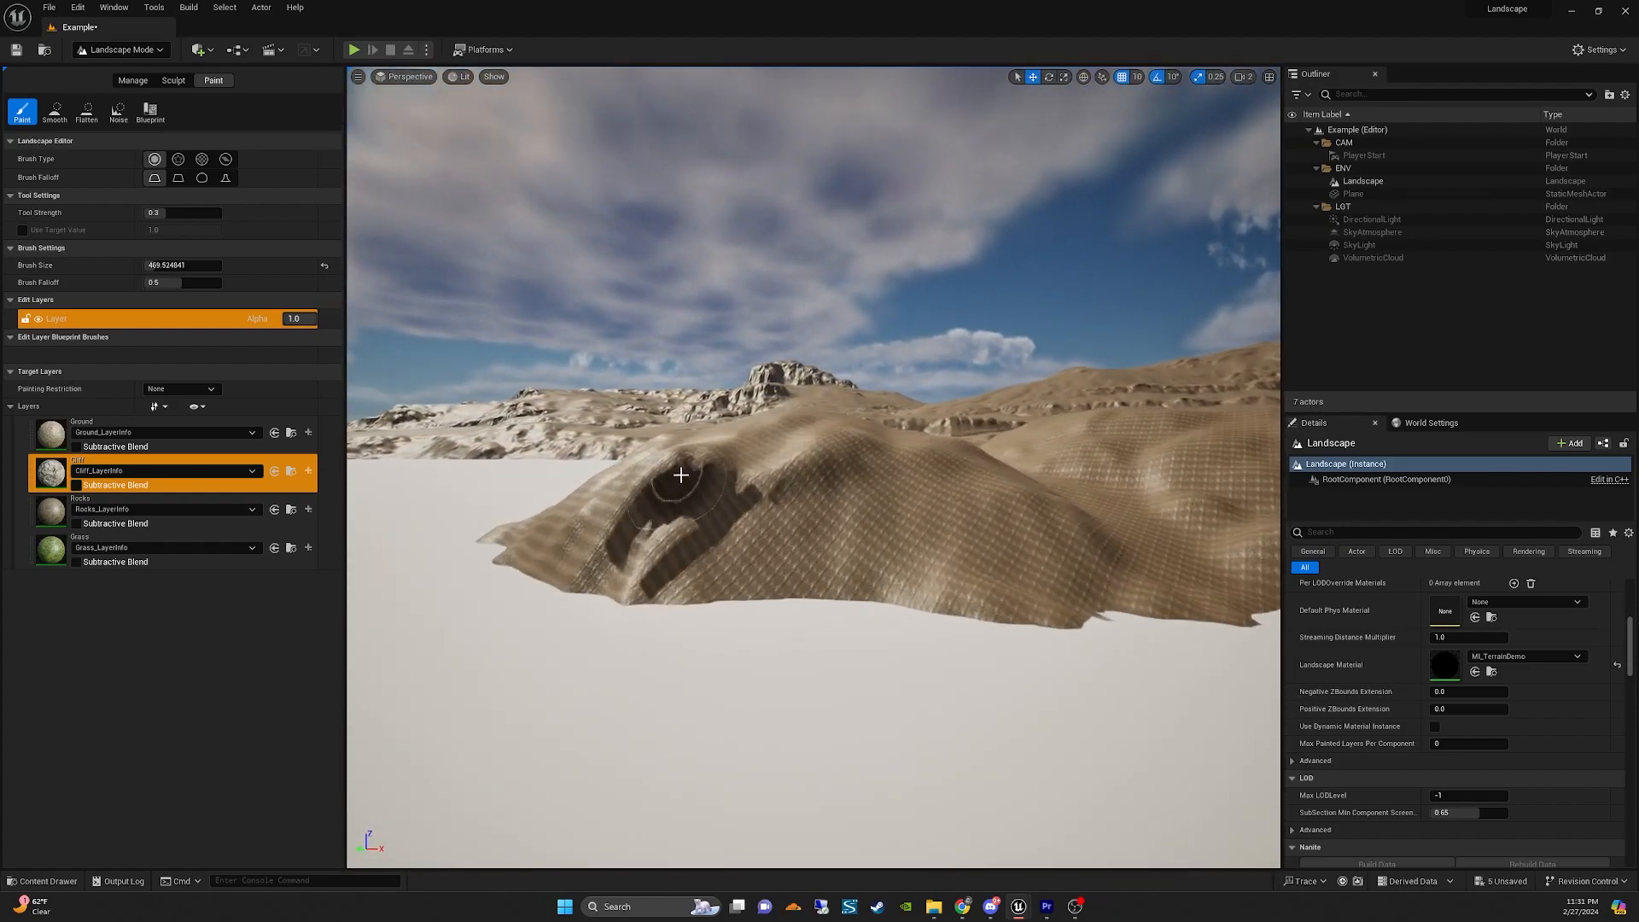
drag(825, 542, 819, 542)
right_drag(803, 538, 807, 563)
mouse_move(647, 551)
mouse_down()
mouse_move(848, 592)
mouse_move(1020, 589)
mouse_up()
key(w)
mouse_move(1021, 589)
right_down()
mouse_move(1017, 548)
mouse_move(1019, 599)
right_up()
Paint patches of the Grass layer on top of the headland hill.
click(157, 538)
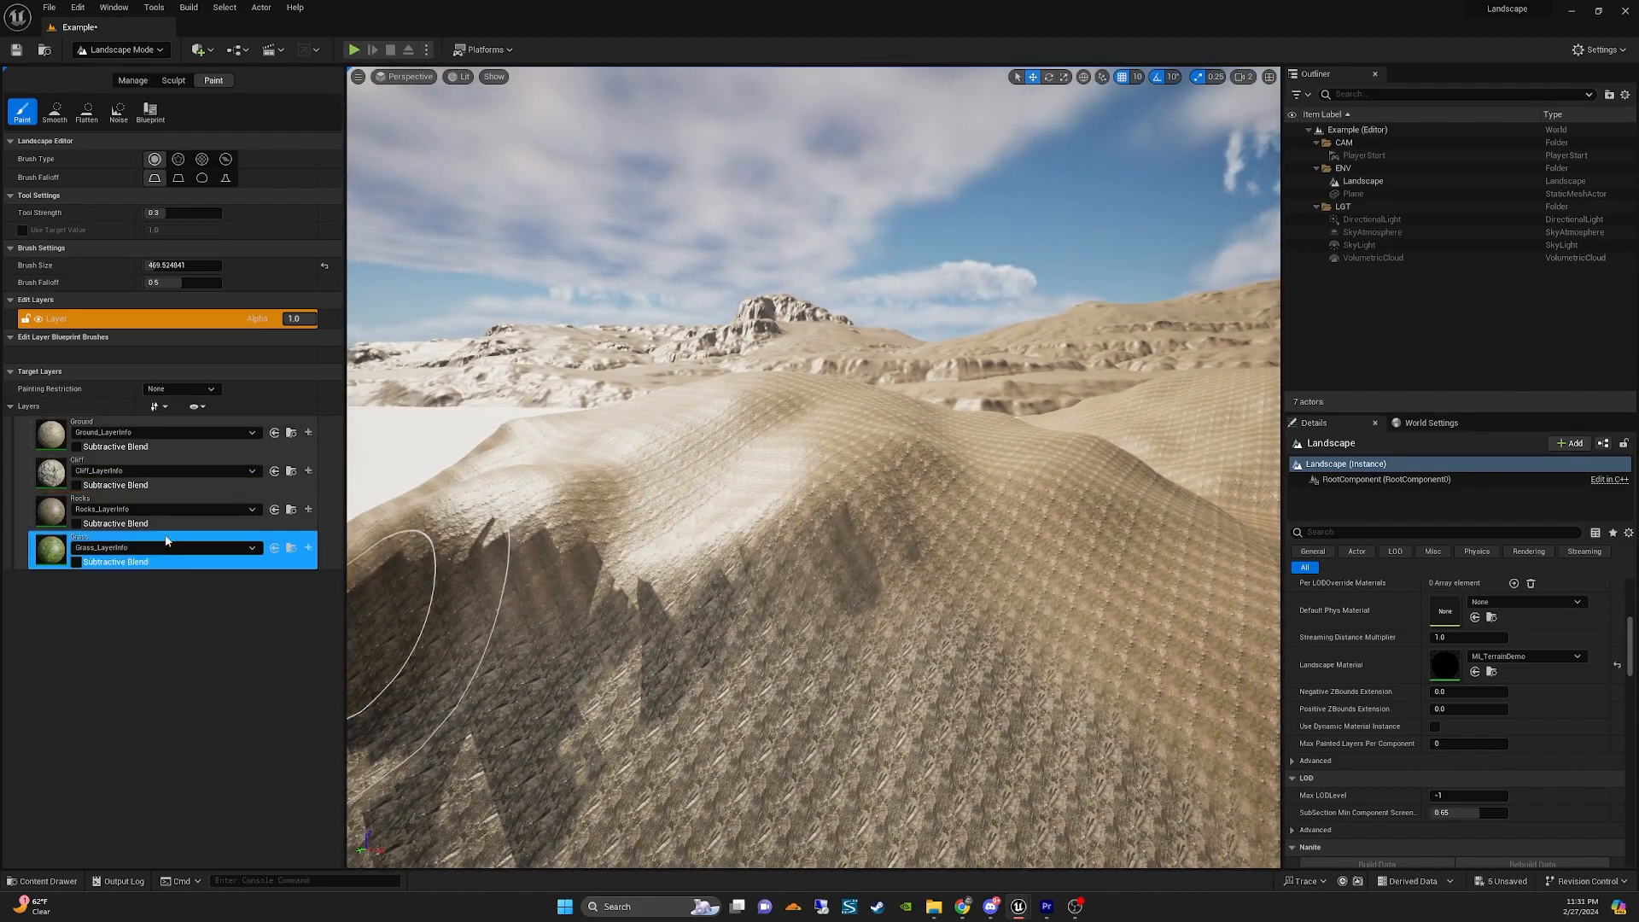
mouse_move(971, 459)
mouse_down()
mouse_move(958, 447)
mouse_move(944, 462)
mouse_up()
mouse_move(944, 463)
right_down()
mouse_move(896, 470)
mouse_move(905, 581)
mouse_move(901, 563)
right_up()
key(s)
drag(712, 254, 744, 256)
drag(821, 308, 838, 309)
mouse_move(704, 224)
mouse_down()
mouse_move(797, 253)
mouse_move(781, 238)
mouse_up()
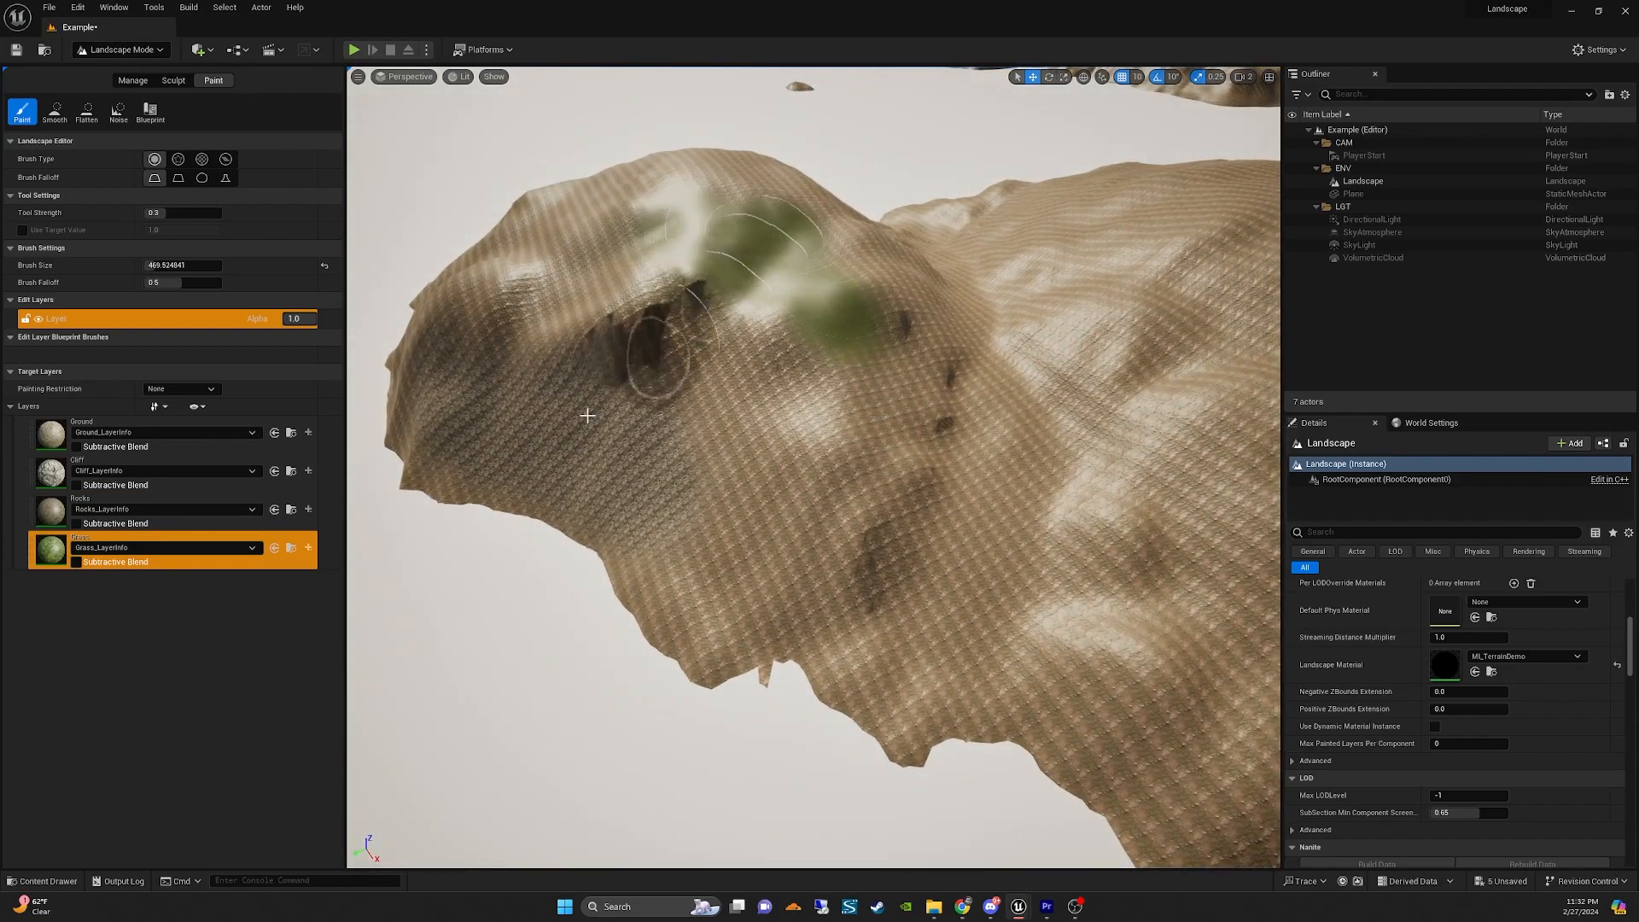
Paint the Rocks layer along the headland's slope just below the grass patches.
right_drag(588, 410, 478, 380)
click(93, 500)
mouse_move(1013, 426)
mouse_down()
mouse_move(1019, 401)
mouse_move(861, 395)
mouse_move(887, 485)
mouse_up()
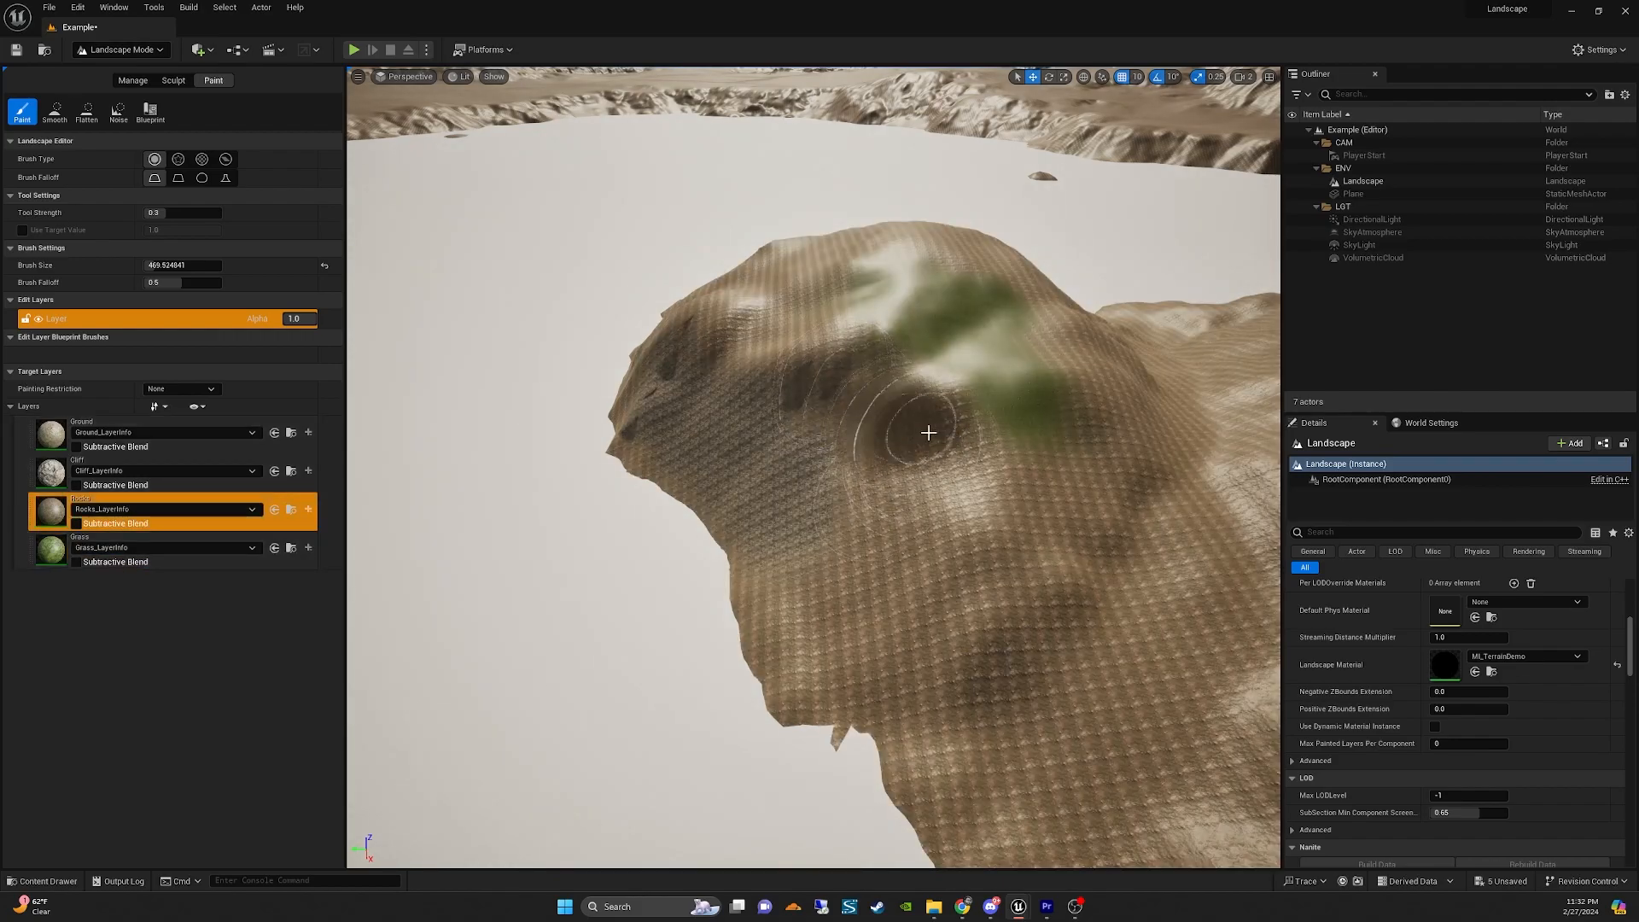
mouse_move(802, 351)
mouse_down()
mouse_move(798, 369)
mouse_move(951, 425)
mouse_up()
mouse_move(899, 474)
right_down()
mouse_move(1016, 461)
mouse_move(990, 435)
right_up()
right_drag(819, 475, 913, 431)
Bring the MI_TerrainDemo editor back beside the painted hill and set Cliff Size to about 0.176.
drag(1638, 119, 1031, 102)
drag(511, 478, 1051, 478)
drag(1332, 84, 1288, 114)
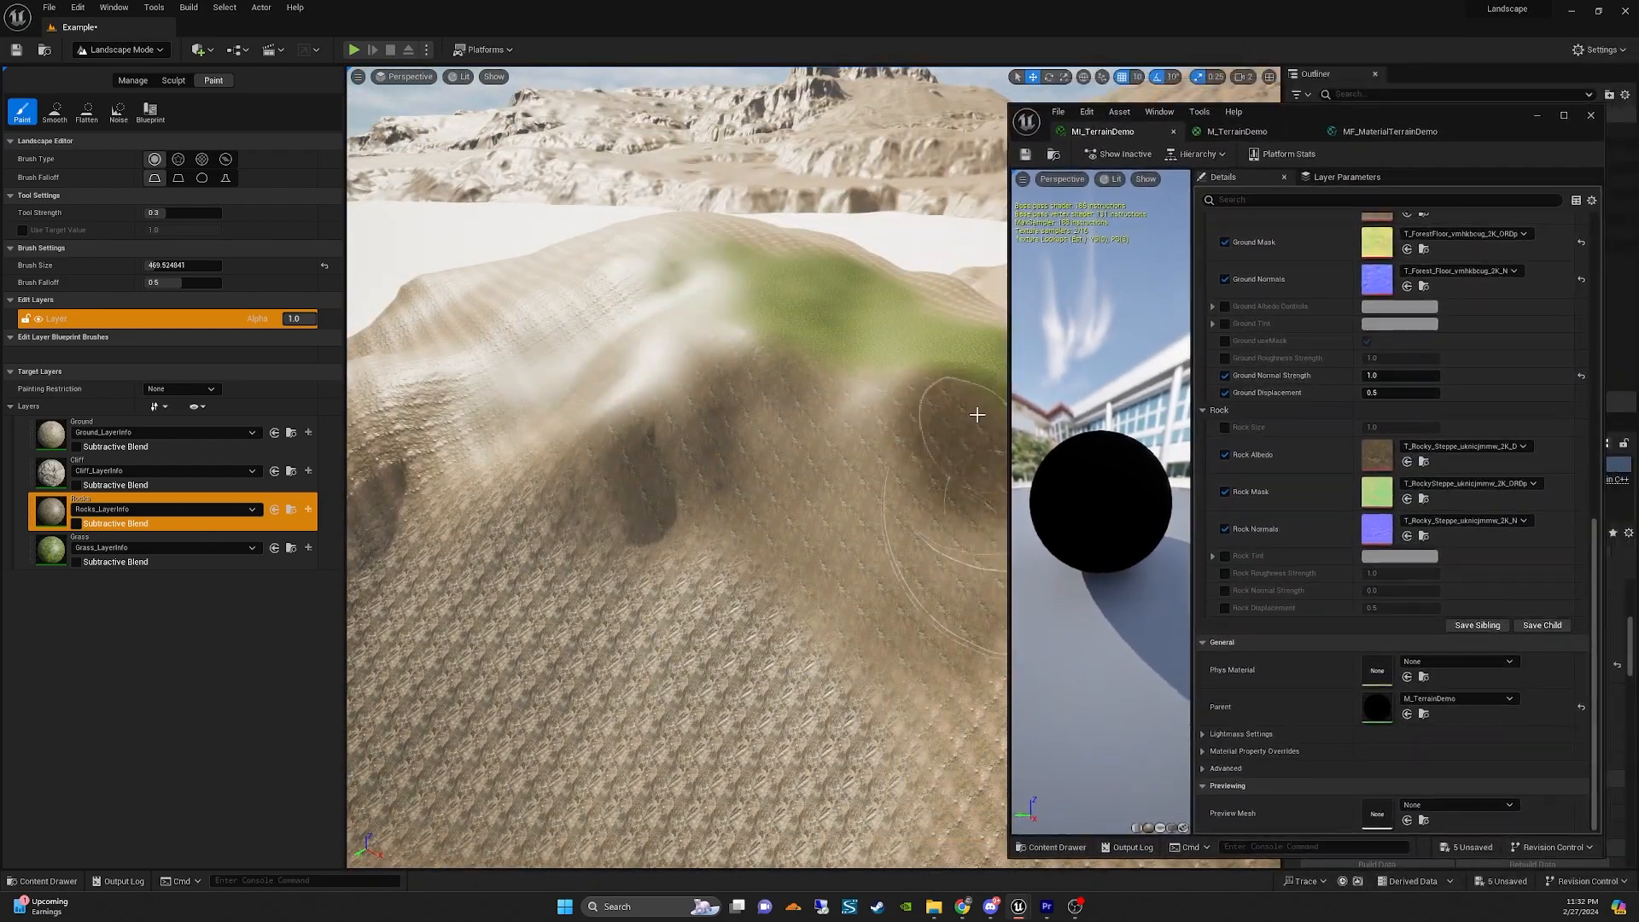
scroll(1314, 485, up, 10)
drag(1398, 256, 1398, 257)
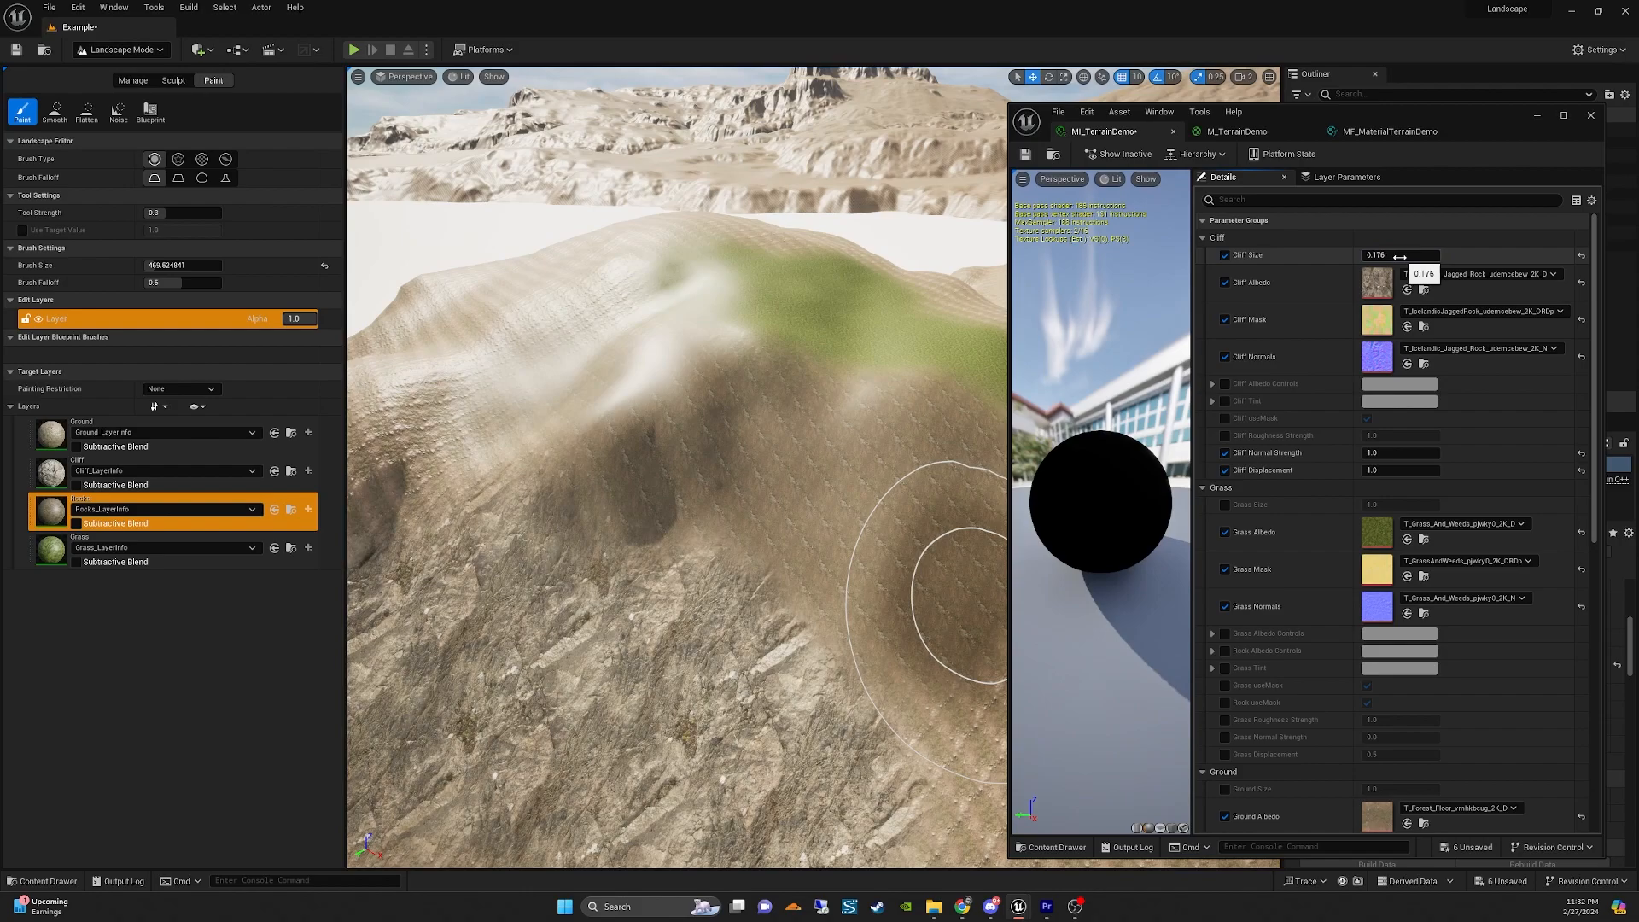
Lower the Ground group's Ground Size to enlarge the ground texture on the landscape, collapsing the Cliff and Ground groups.
click(1211, 237)
drag(1375, 556, 1386, 556)
mouse_move(949, 577)
right_down()
mouse_move(982, 563)
mouse_move(950, 577)
right_up()
mouse_move(1386, 557)
mouse_down()
mouse_move(1400, 573)
mouse_move(1384, 574)
mouse_up()
click(1386, 556)
click(1202, 540)
Enable the Rock Size parameter, set it to about 0.18, and collapse the Rock group.
click(1225, 573)
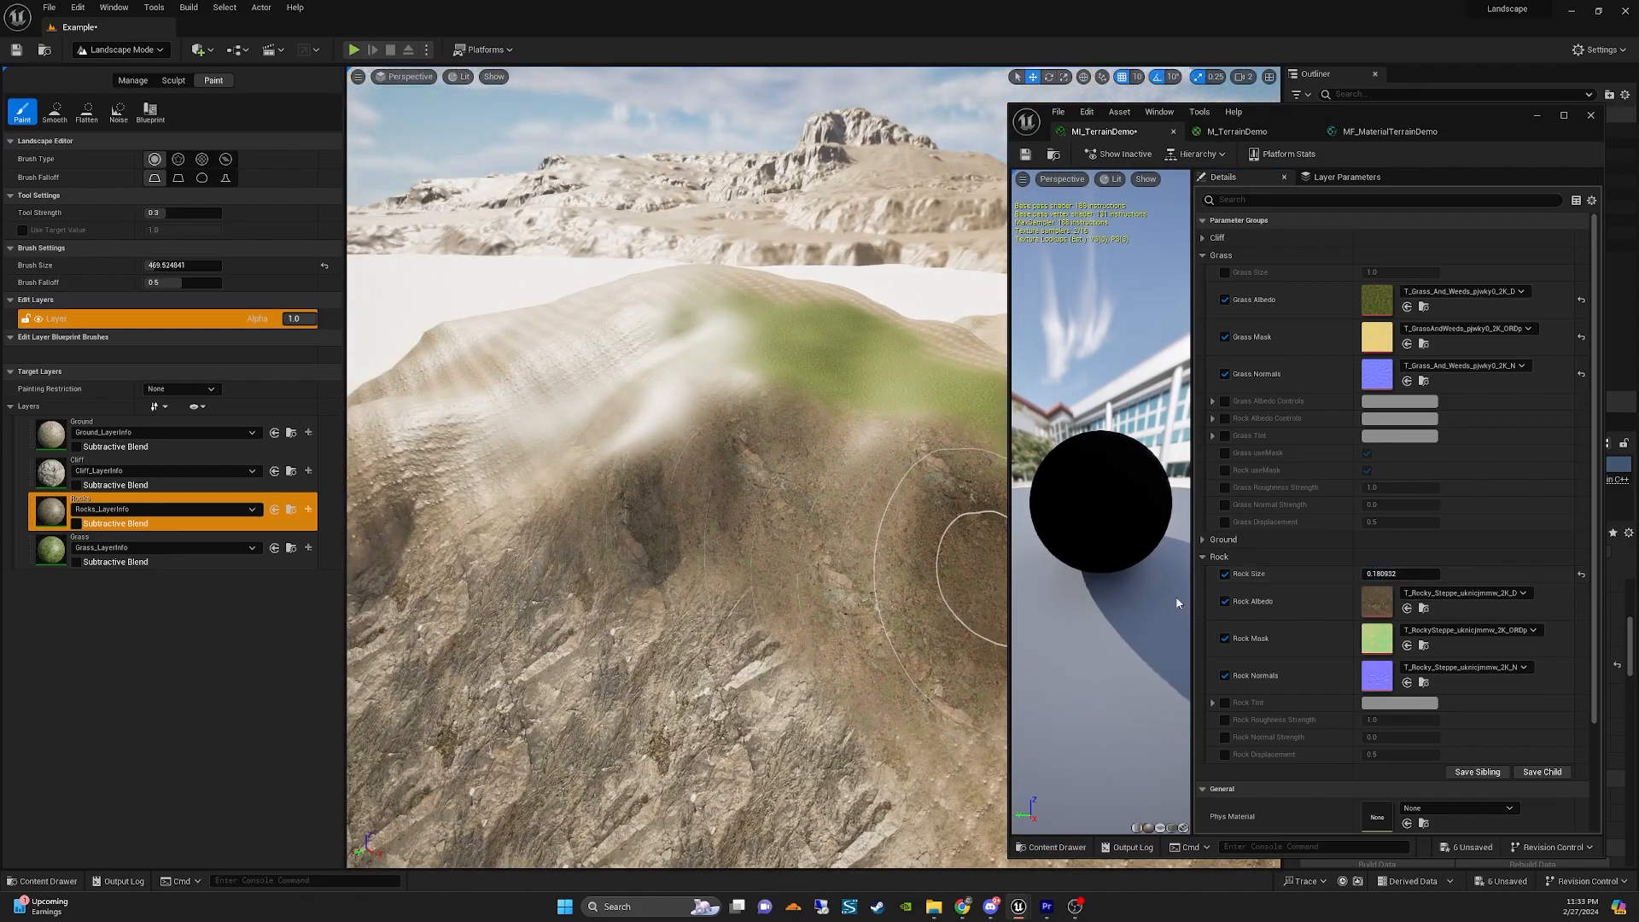
drag(1376, 574, 1380, 574)
click(1203, 556)
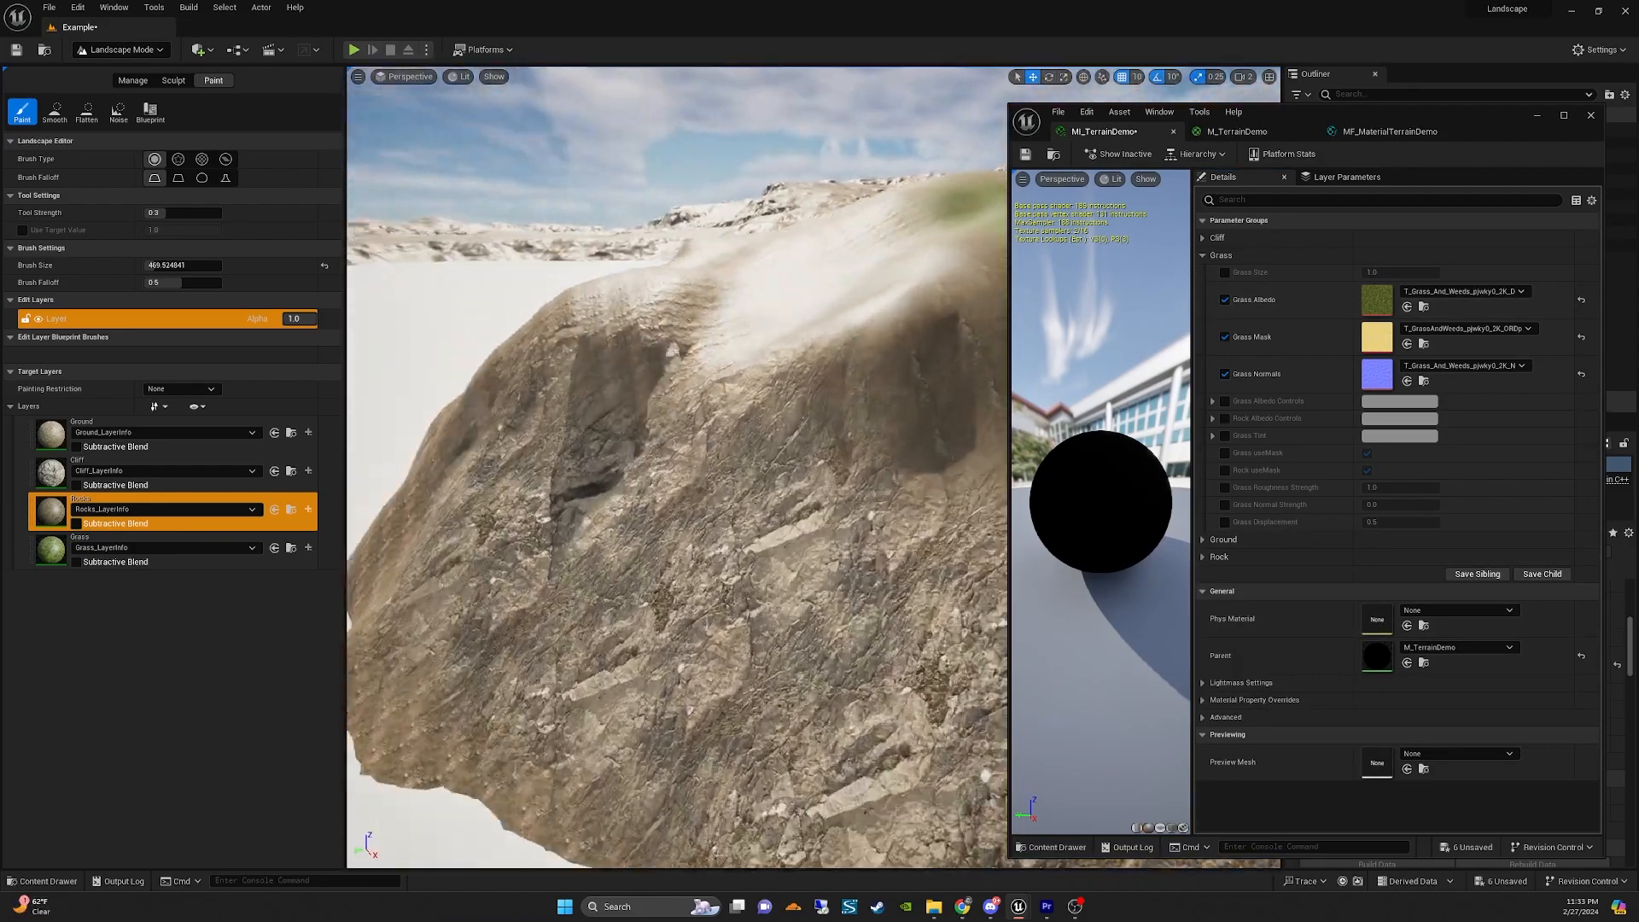
right_drag(674, 468, 725, 427)
drag(1430, 120, 961, 111)
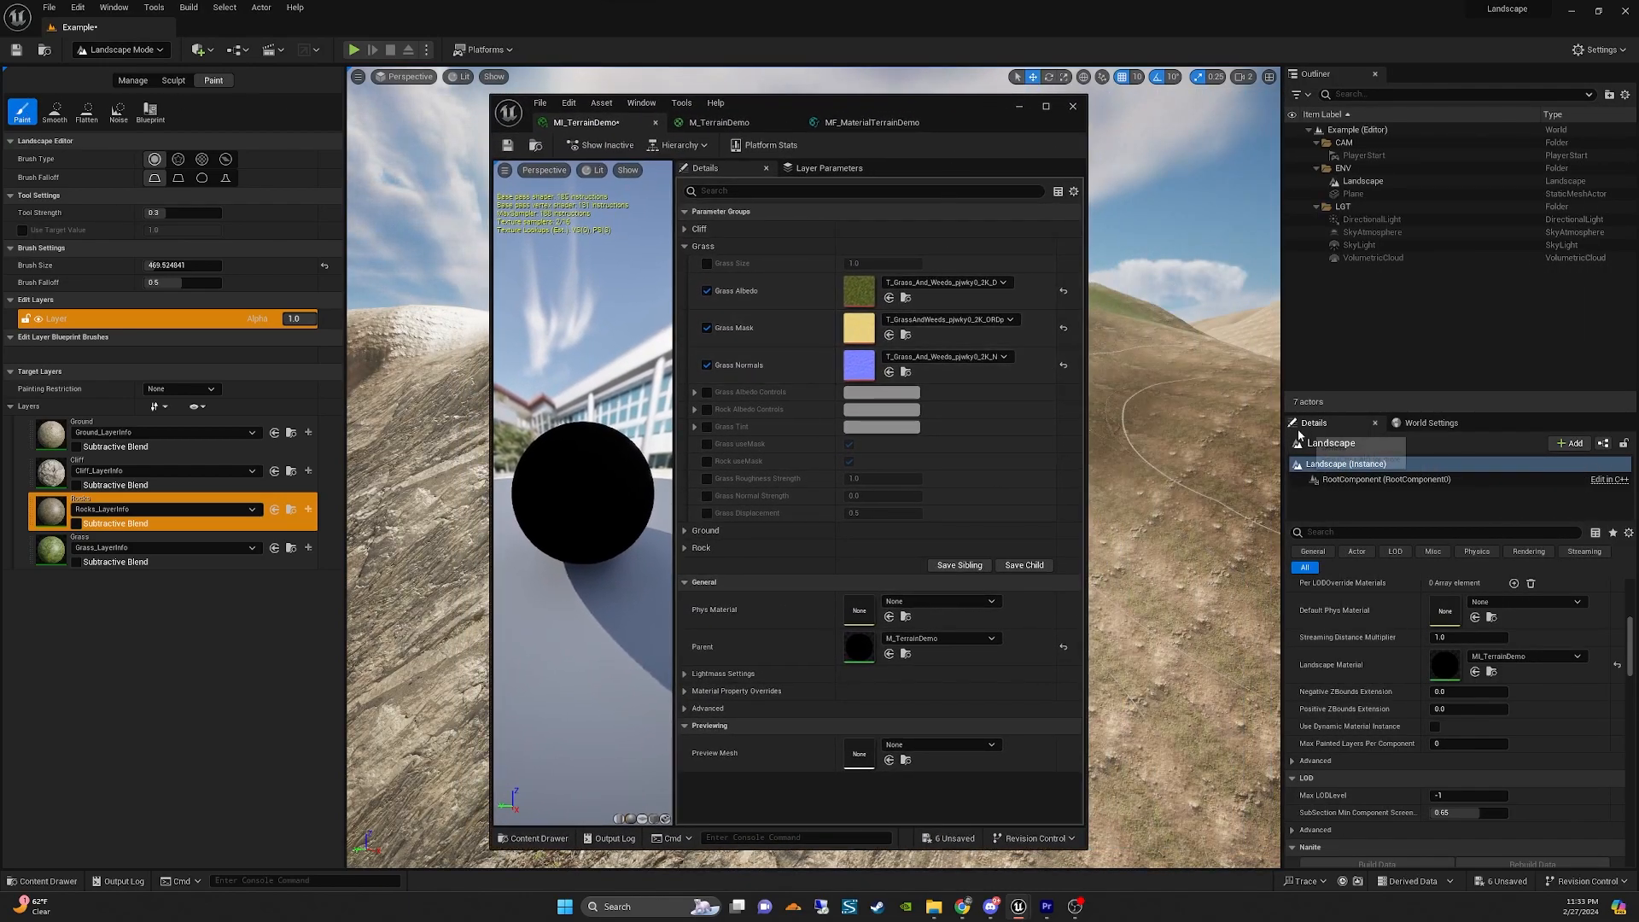
Enable Nanite on the landscape and build its Nanite data.
scroll(1434, 751, down, 3)
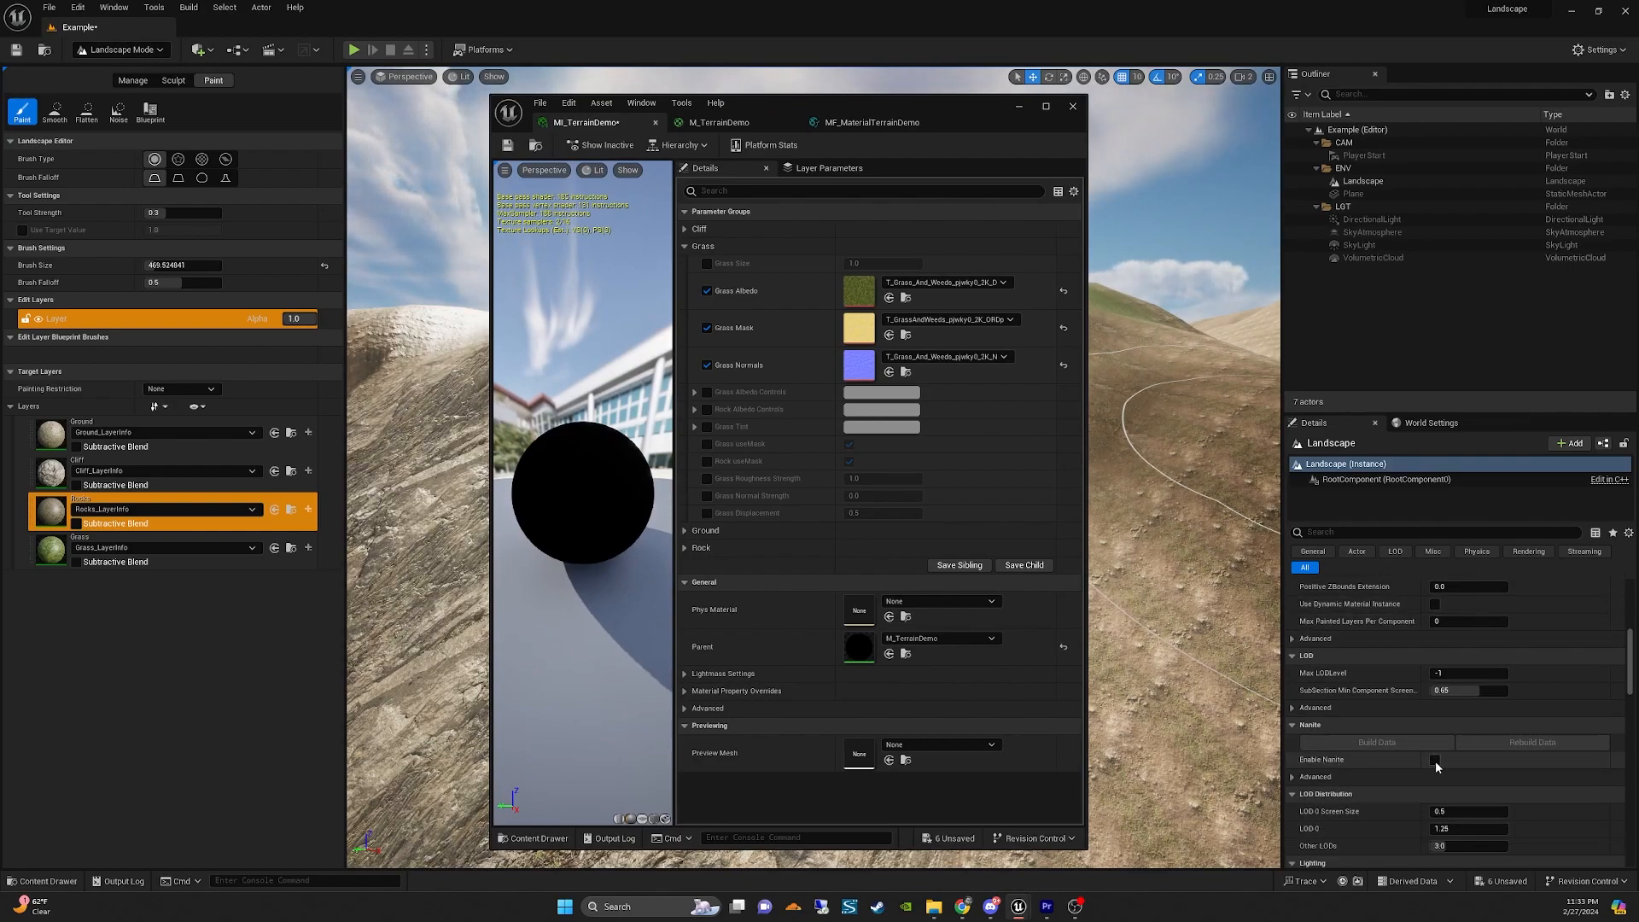
click(1434, 759)
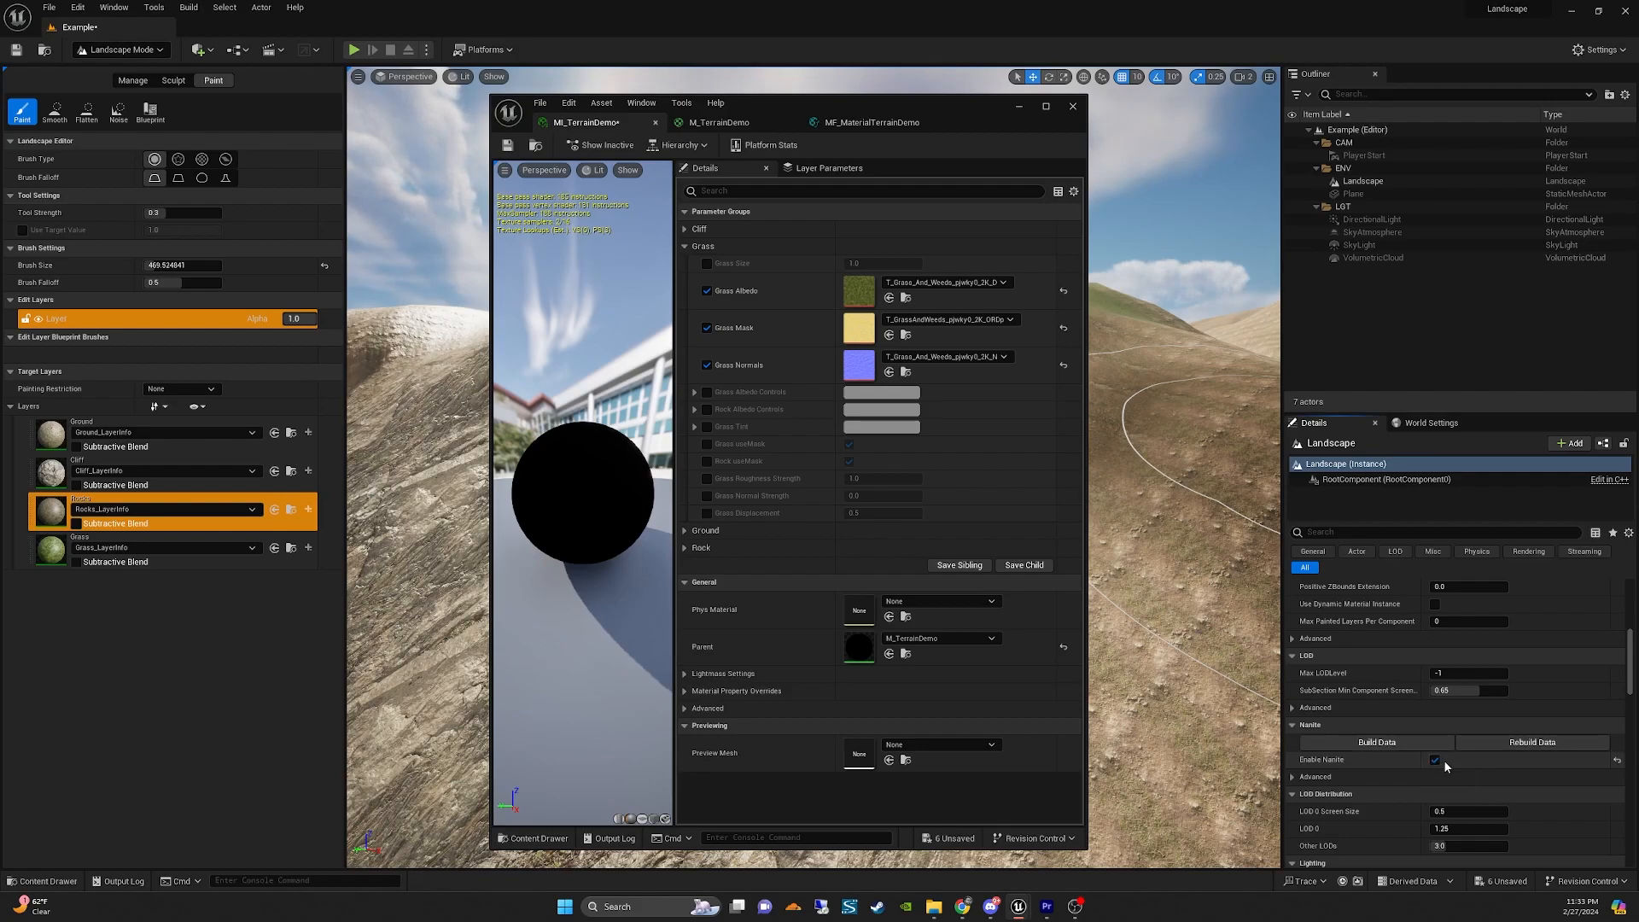
click(1391, 744)
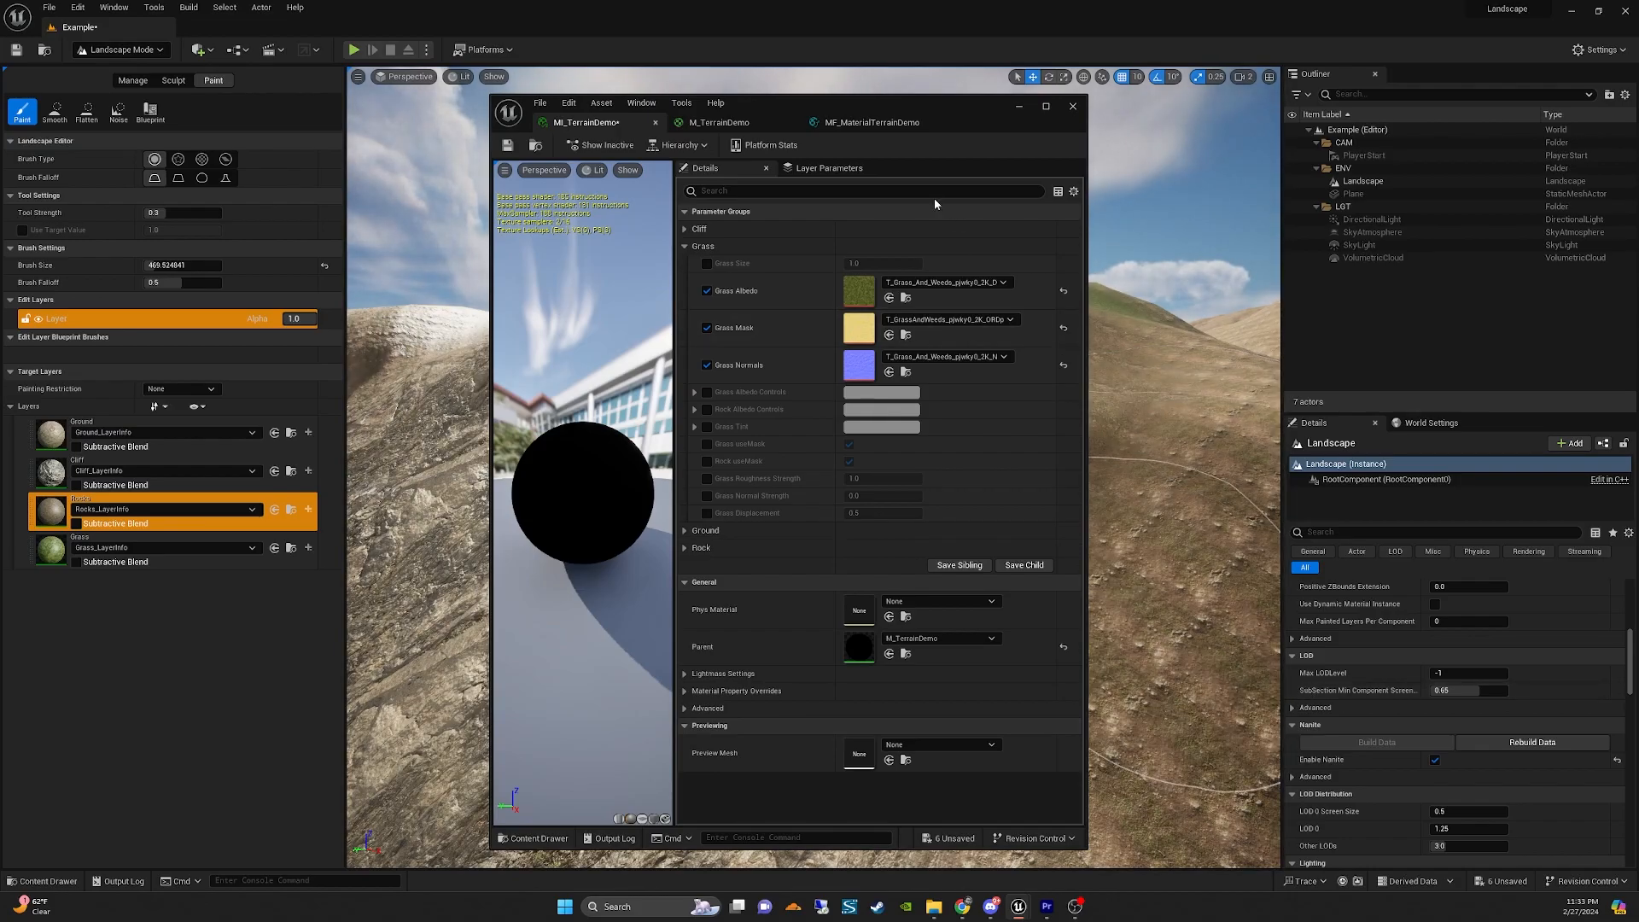
Move the material instance editor off the viewport and inspect the painted headland up close and from a distance.
drag(938, 122, 1637, 132)
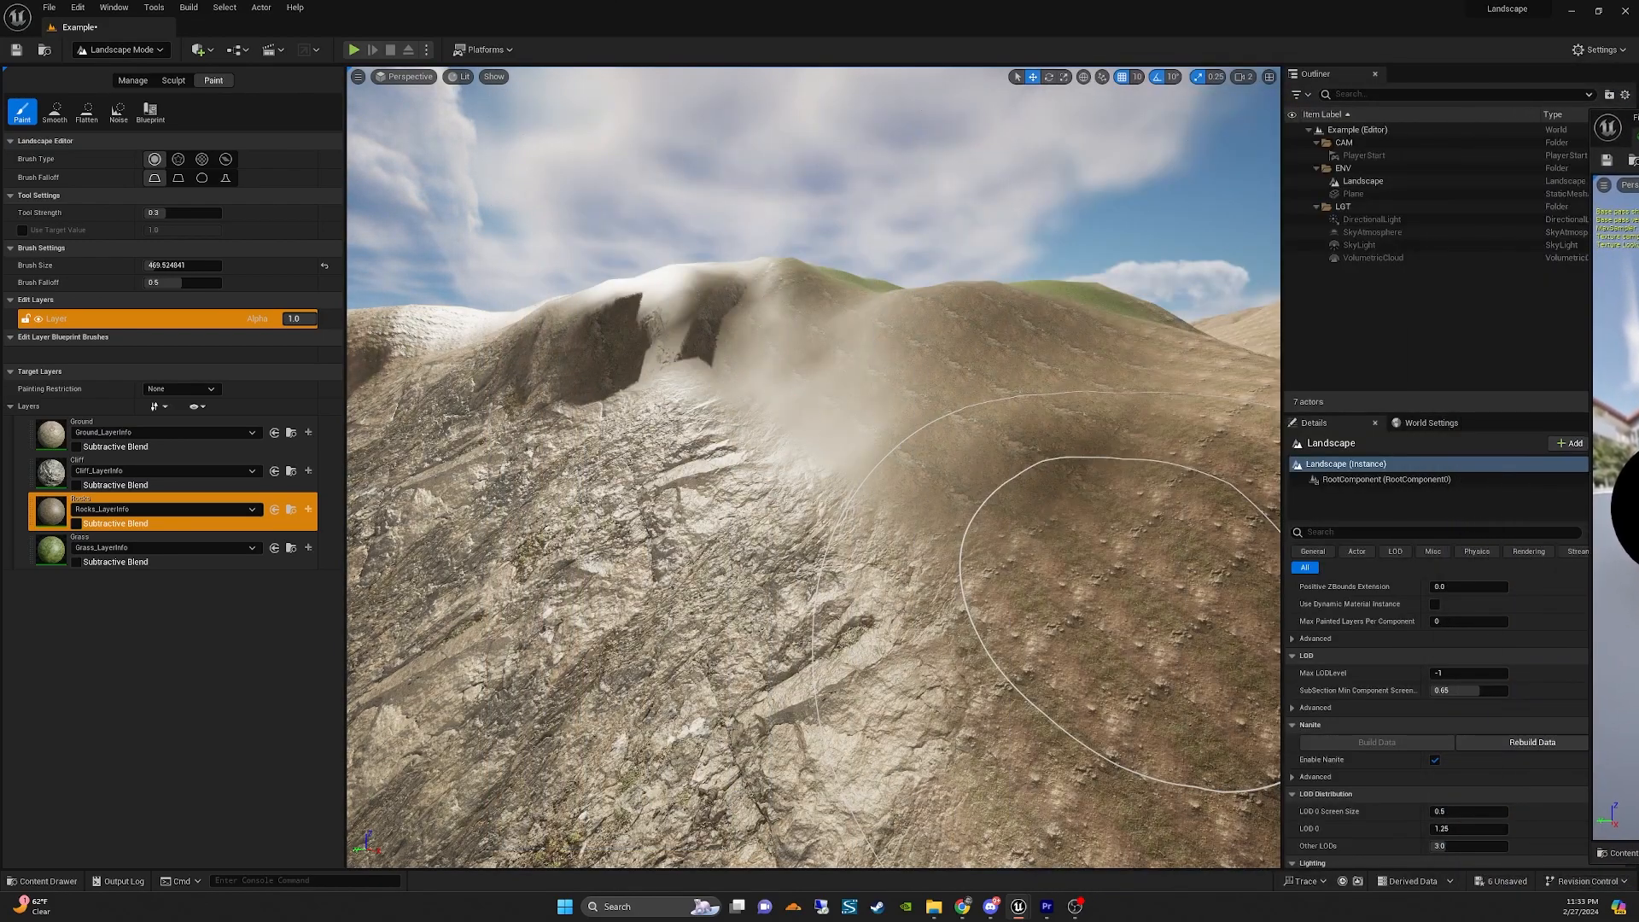
key(w)
mouse_move(1068, 467)
right_down()
mouse_move(1332, 470)
mouse_move(1367, 437)
mouse_move(965, 470)
mouse_move(716, 466)
mouse_move(896, 486)
mouse_move(888, 503)
right_up()
key(s)
key(w)
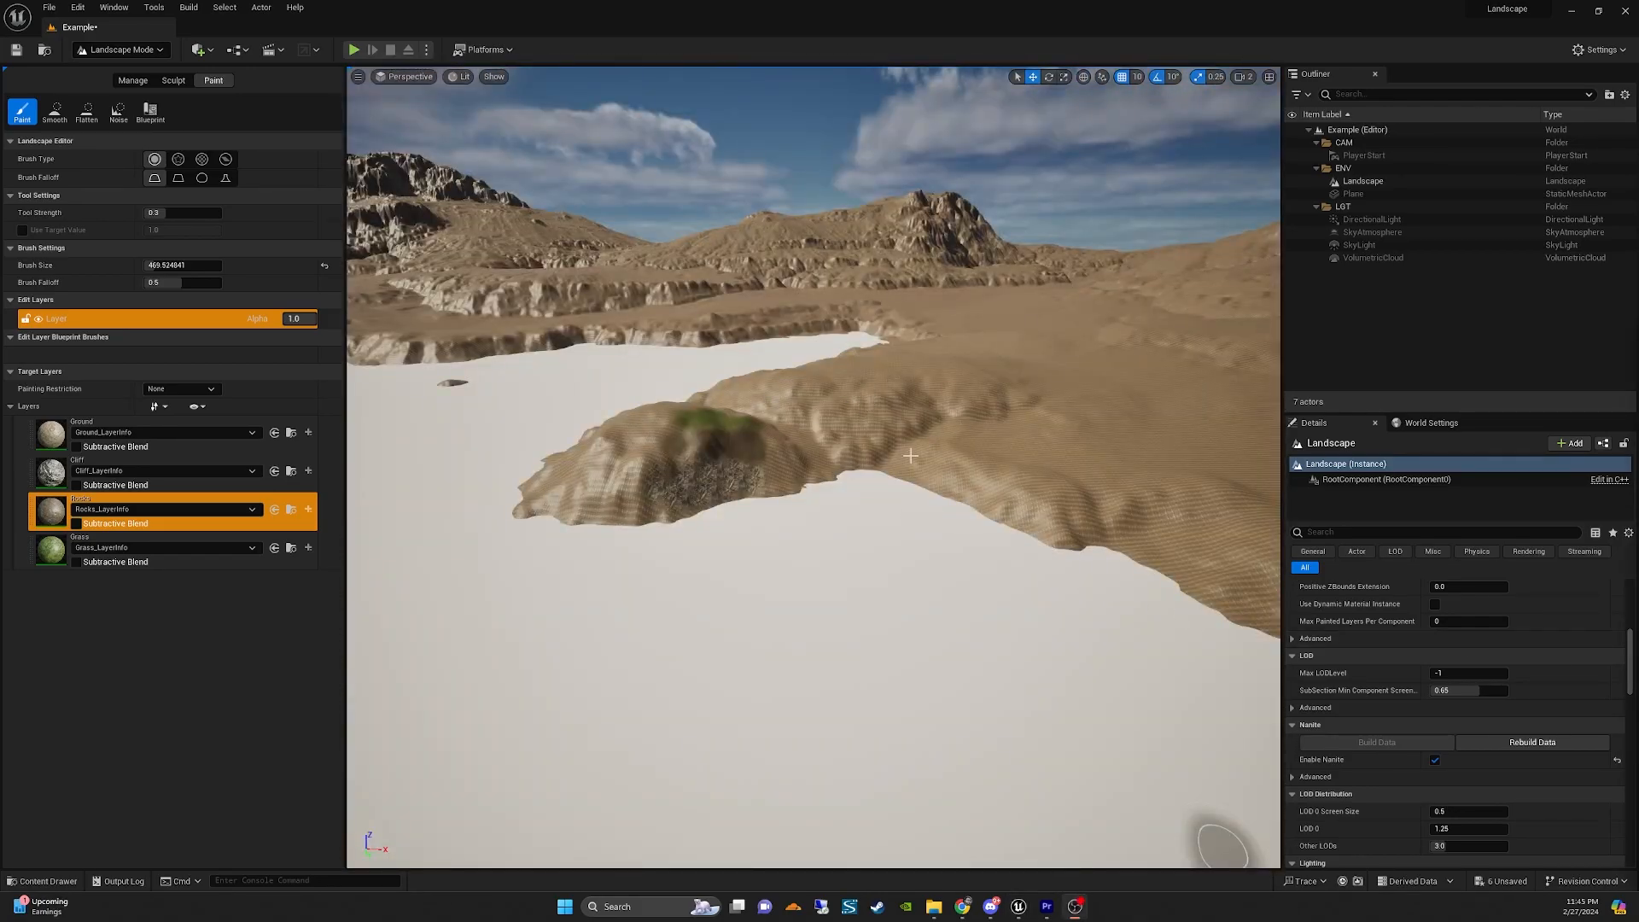
mouse_move(817, 385)
right_down()
mouse_move(935, 365)
mouse_move(768, 367)
mouse_move(793, 386)
mouse_move(766, 342)
mouse_move(809, 378)
mouse_move(766, 362)
mouse_move(846, 361)
right_up()
key(w)
key(w)
key(a)
key(a)
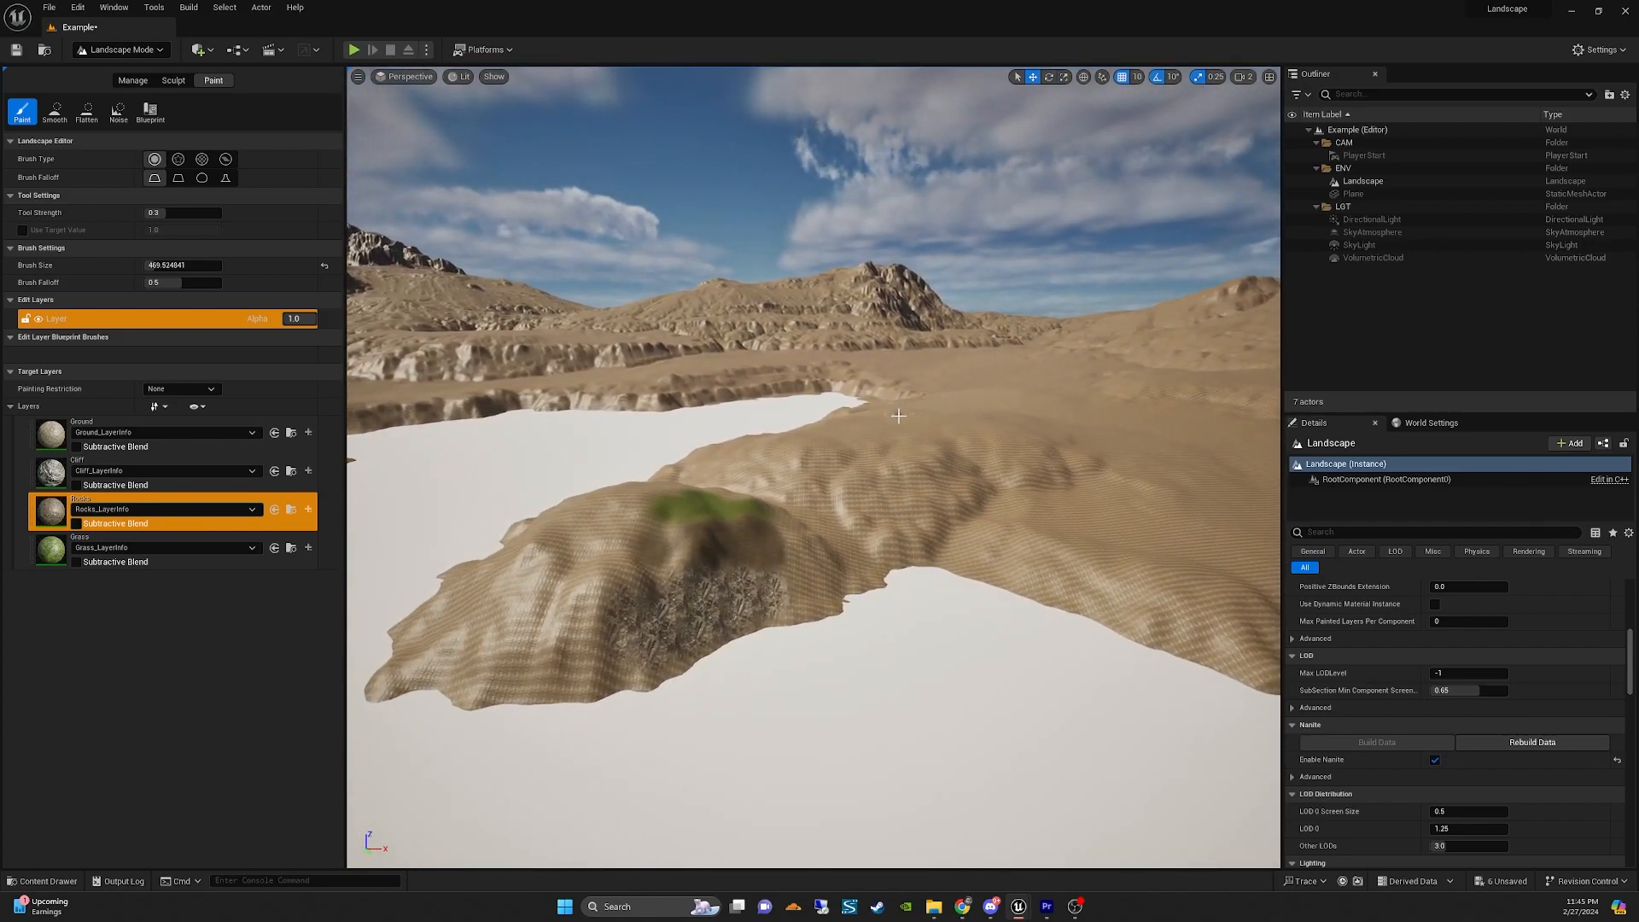
Fill the whole landscape with the Ground layer and look over the headland.
click(117, 426)
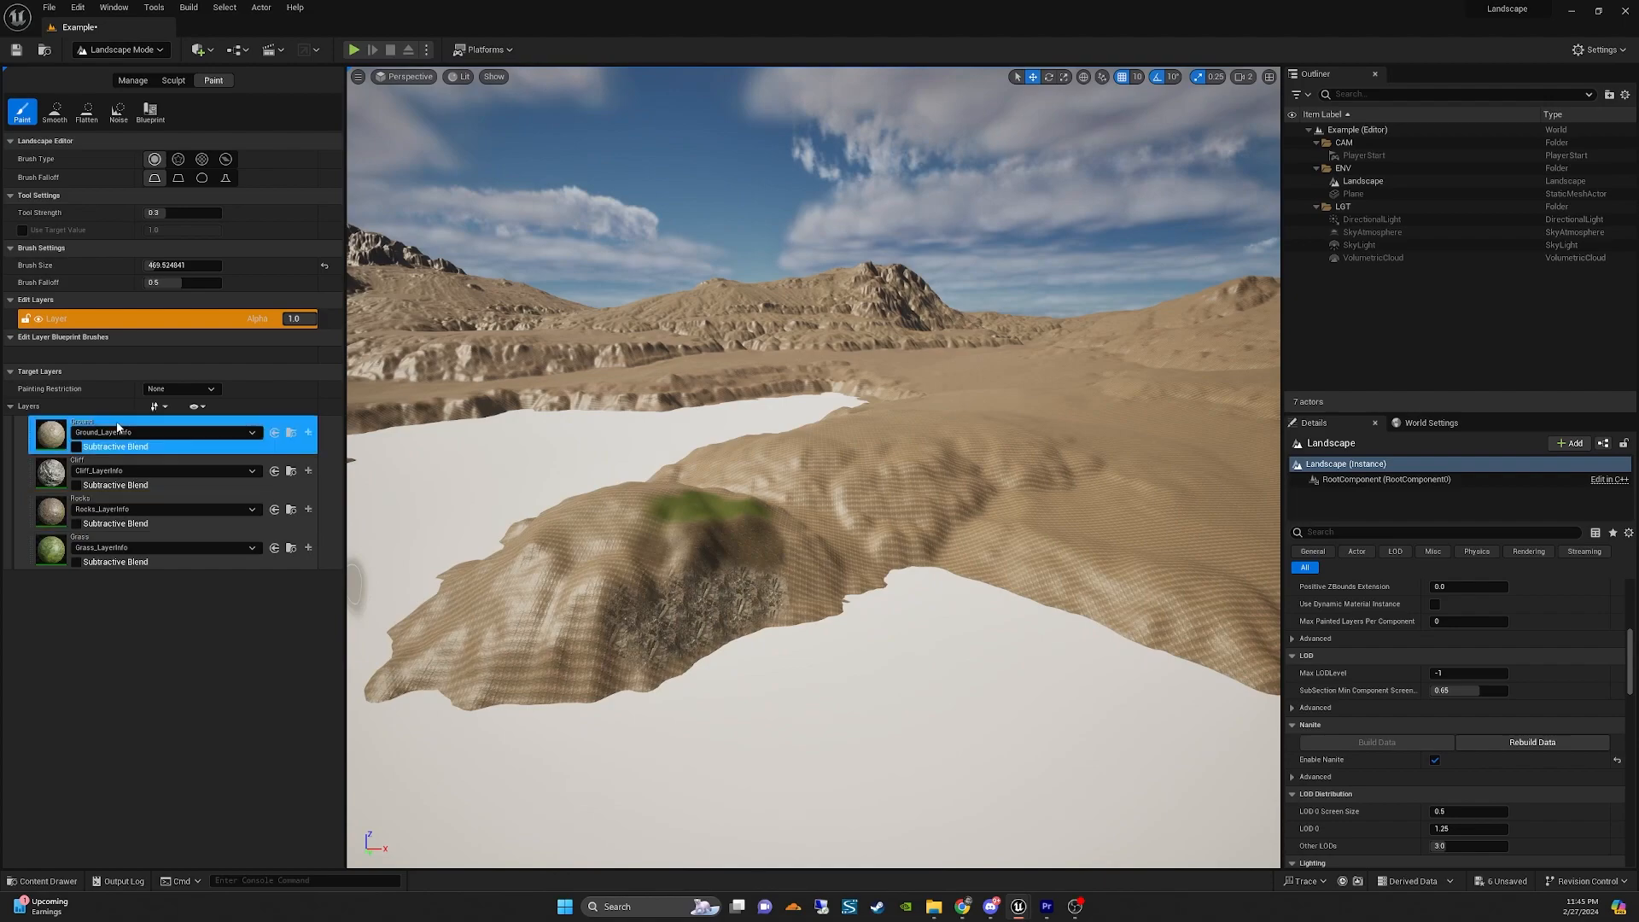
right_click(301, 429)
click(331, 473)
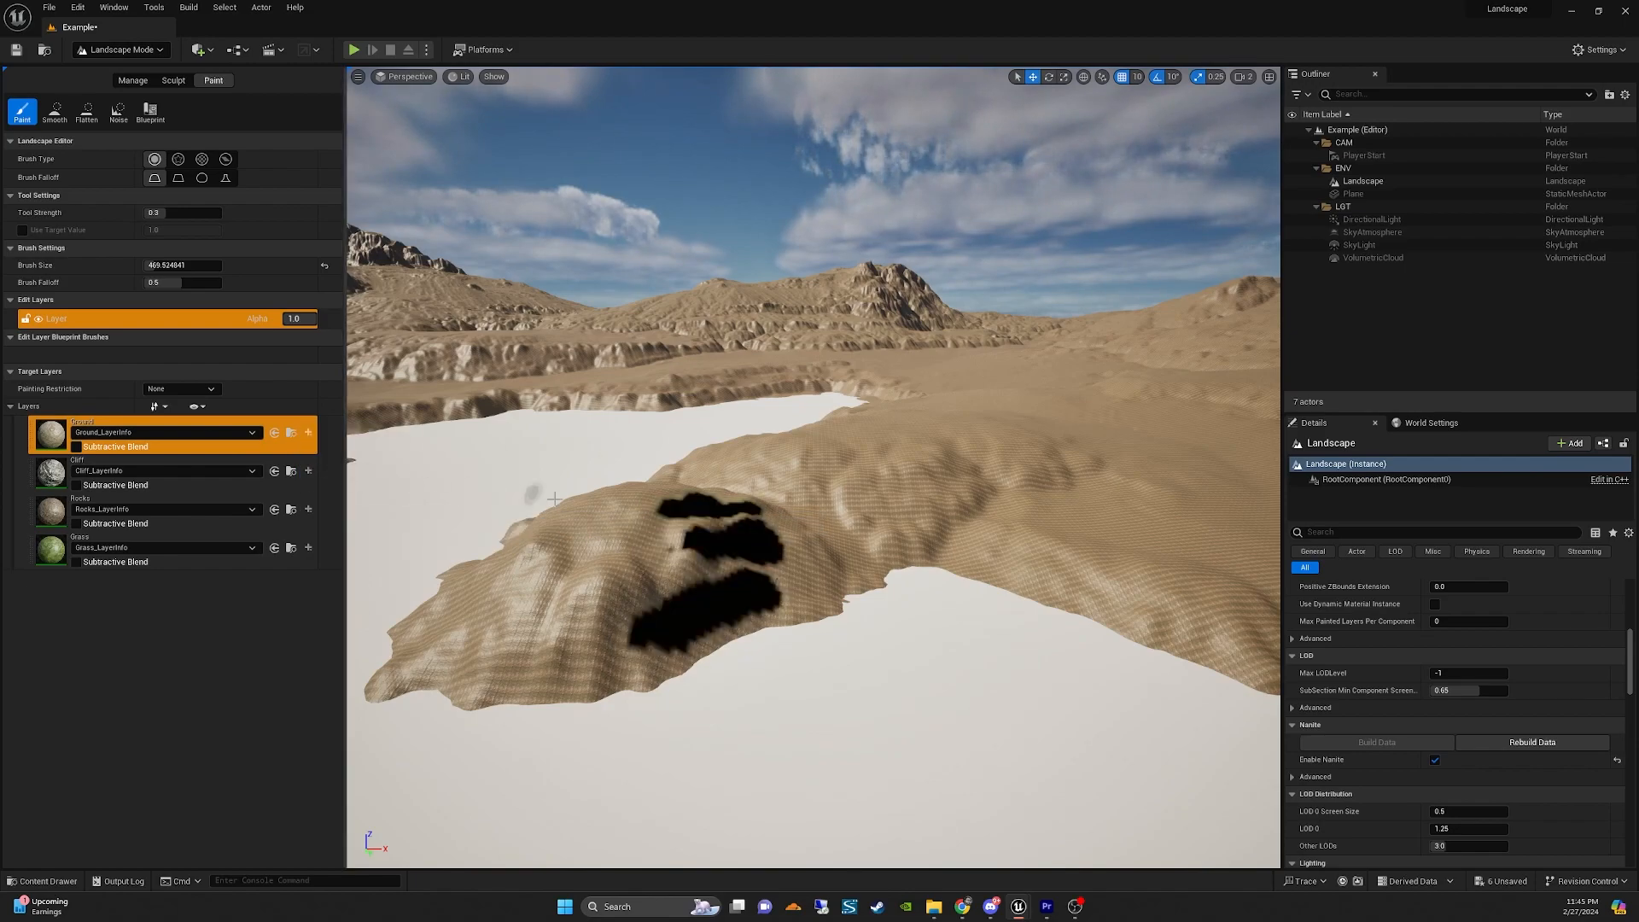
key(d)
key(w)
right_drag(851, 504, 785, 500)
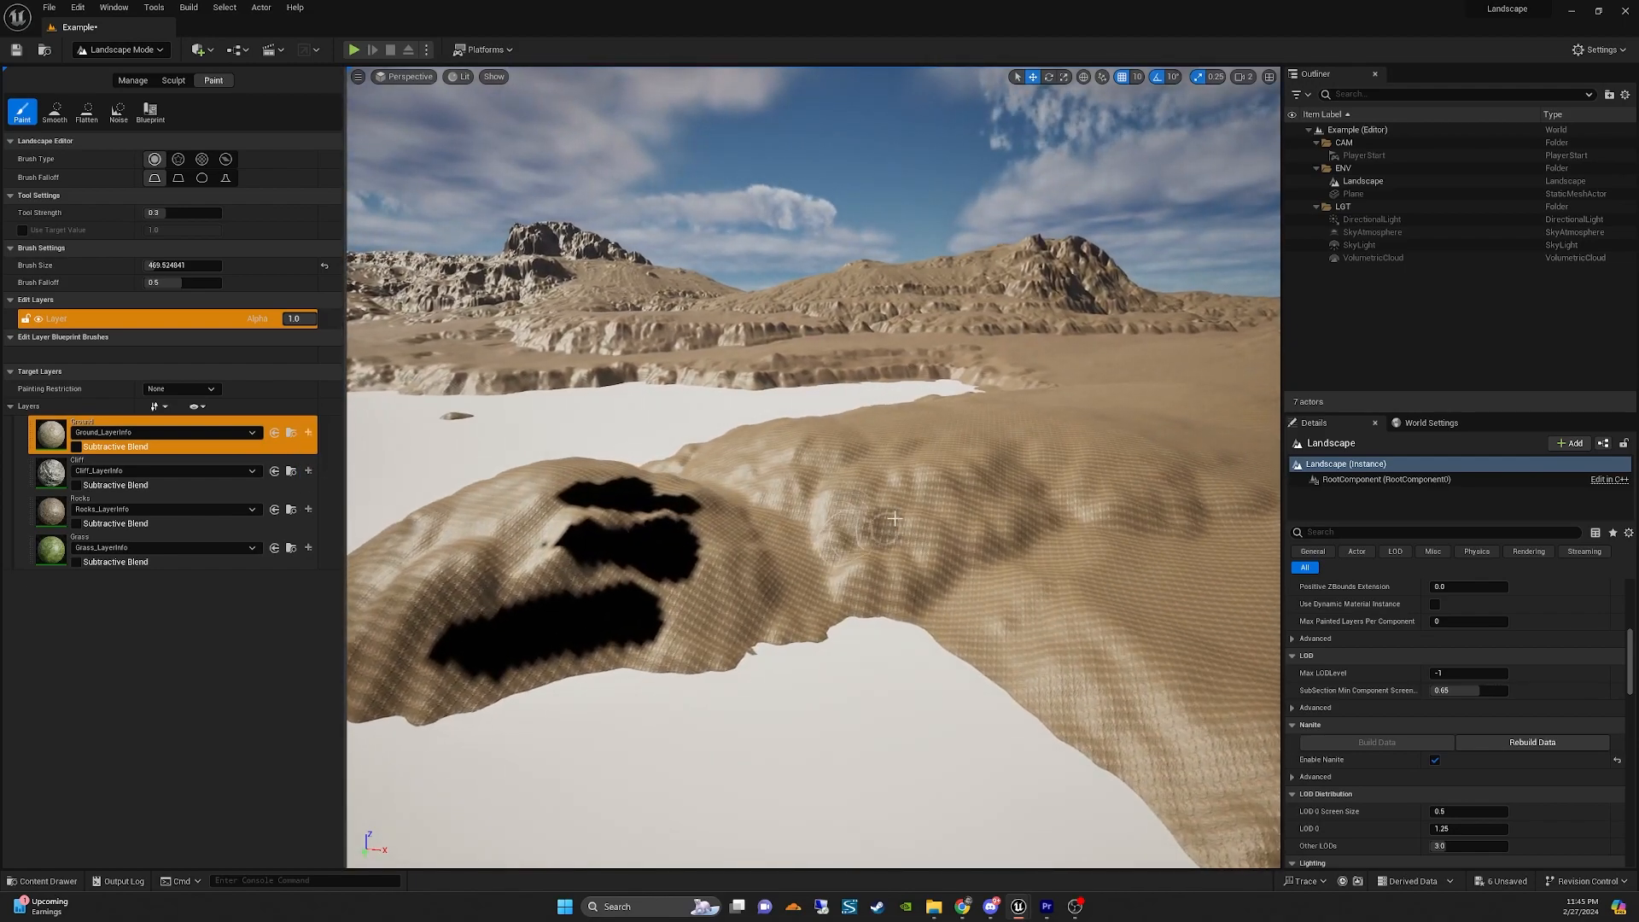
right_drag(895, 519, 883, 515)
key(s)
Reselect the Ground layer and paint it over the black patches on the headland.
right_click(300, 461)
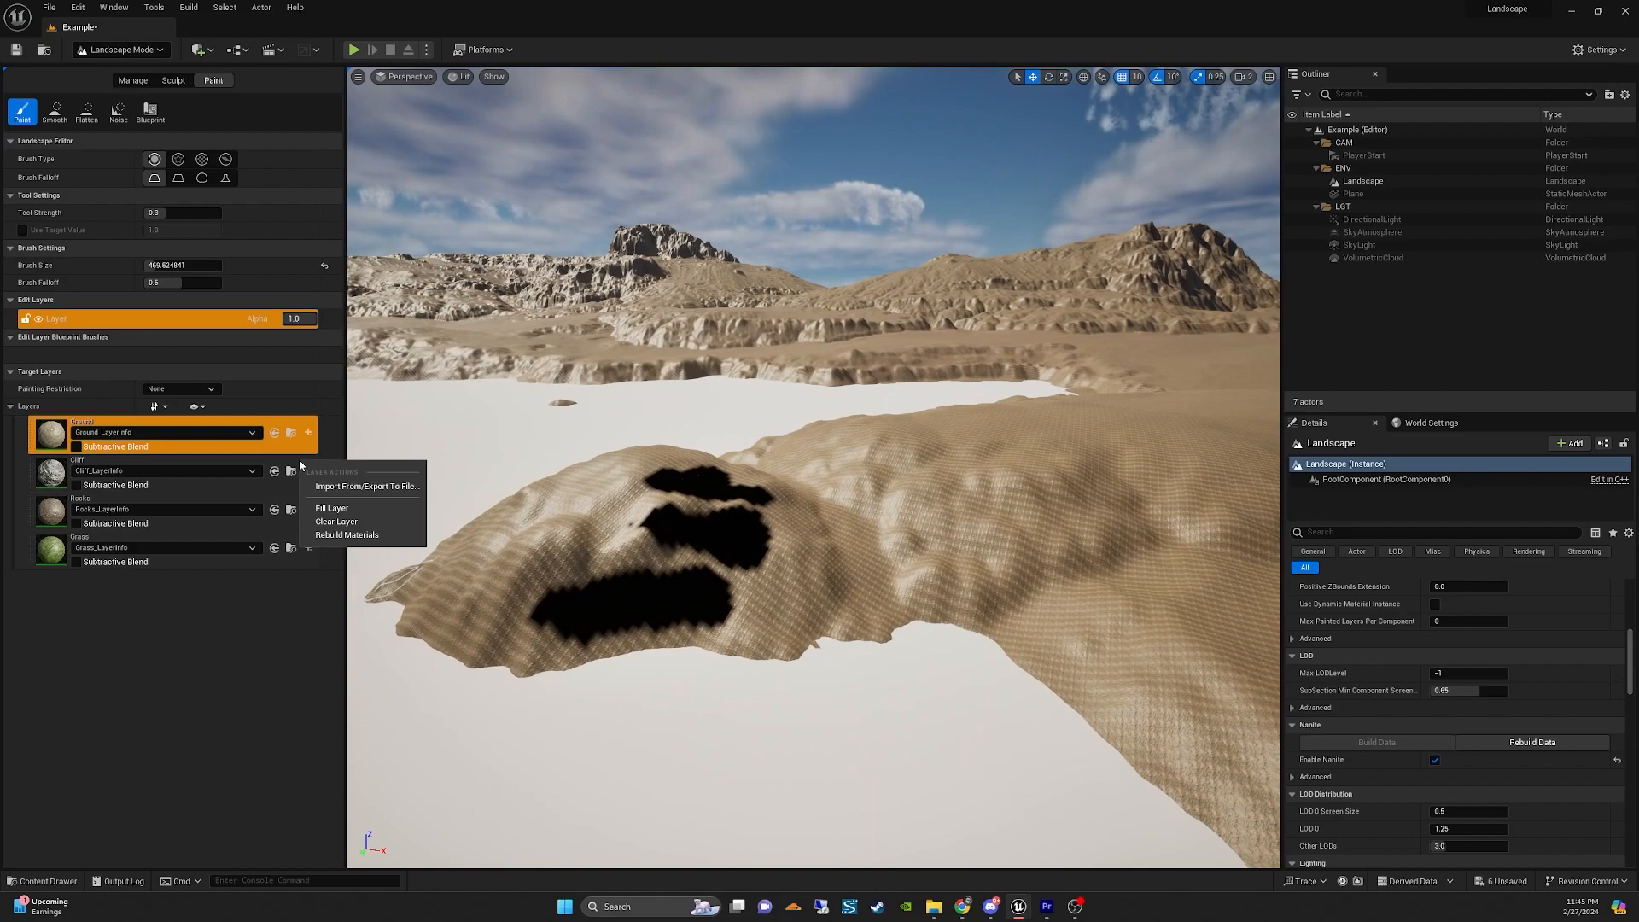
click(264, 464)
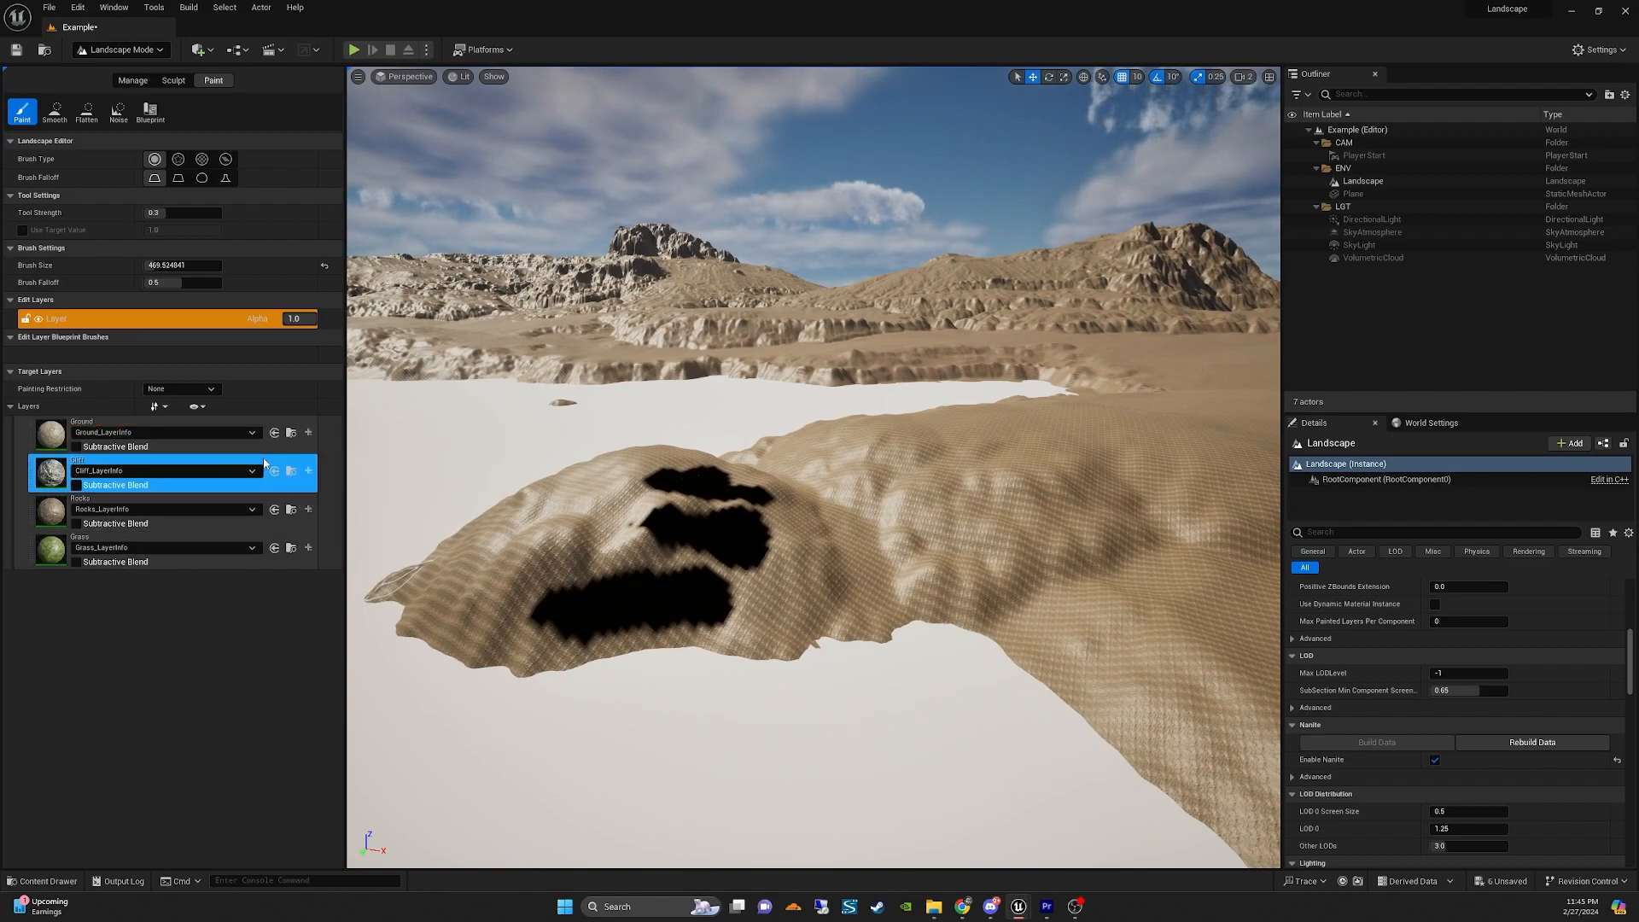
click(233, 426)
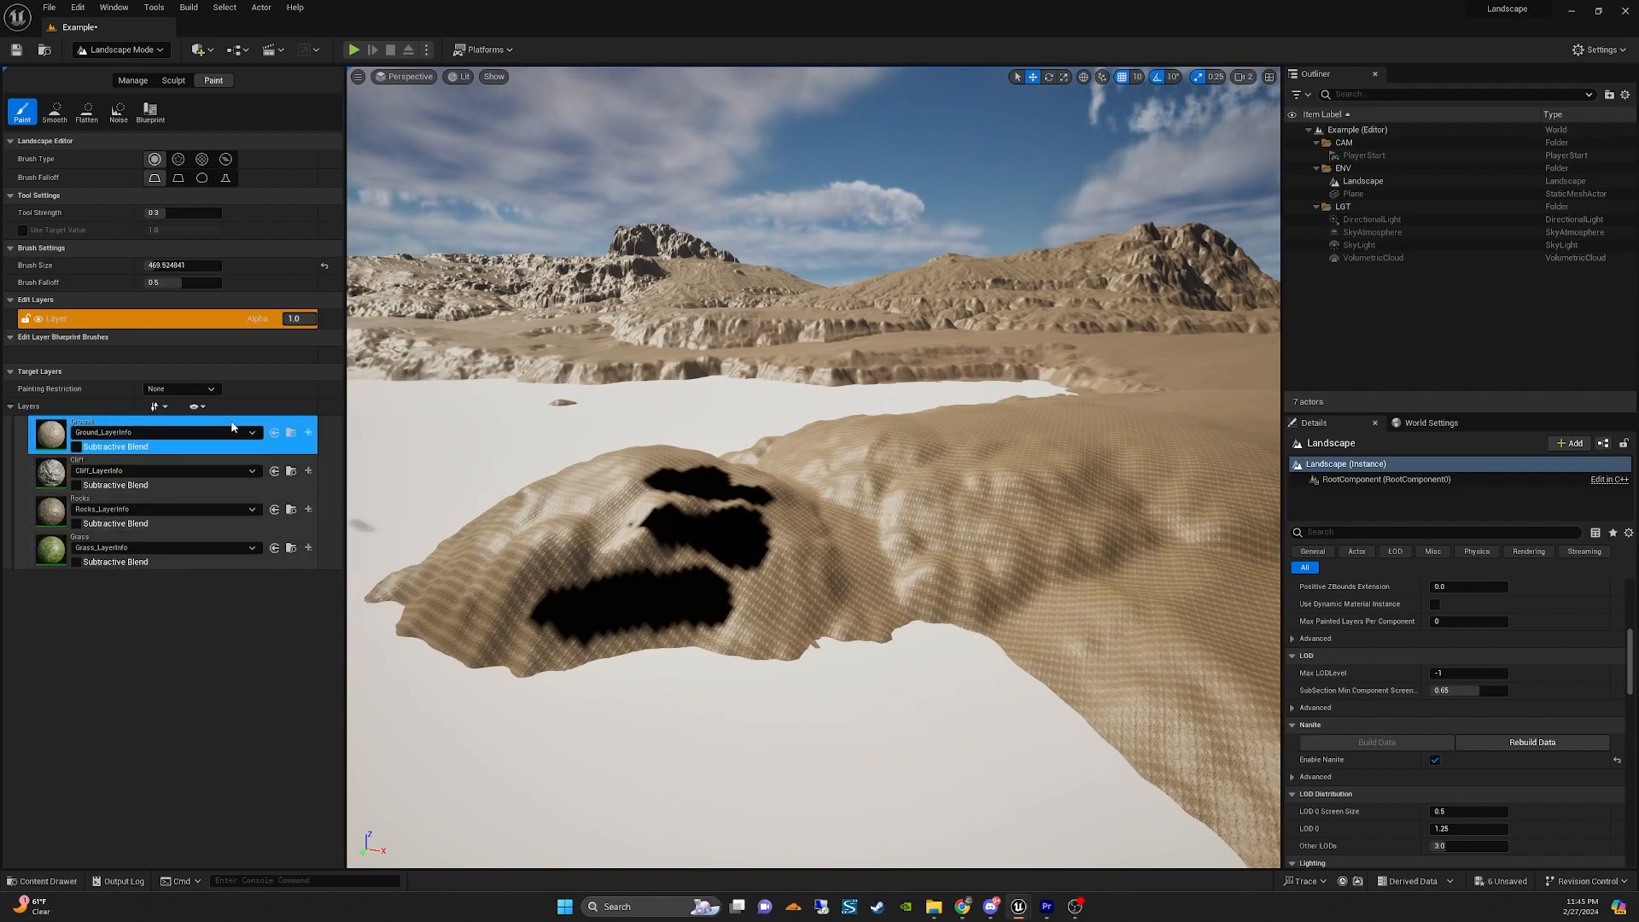
mouse_move(655, 549)
mouse_down()
mouse_move(733, 551)
mouse_move(687, 482)
mouse_move(580, 572)
mouse_move(713, 600)
mouse_move(622, 559)
mouse_move(549, 567)
mouse_move(651, 596)
mouse_move(657, 559)
mouse_up()
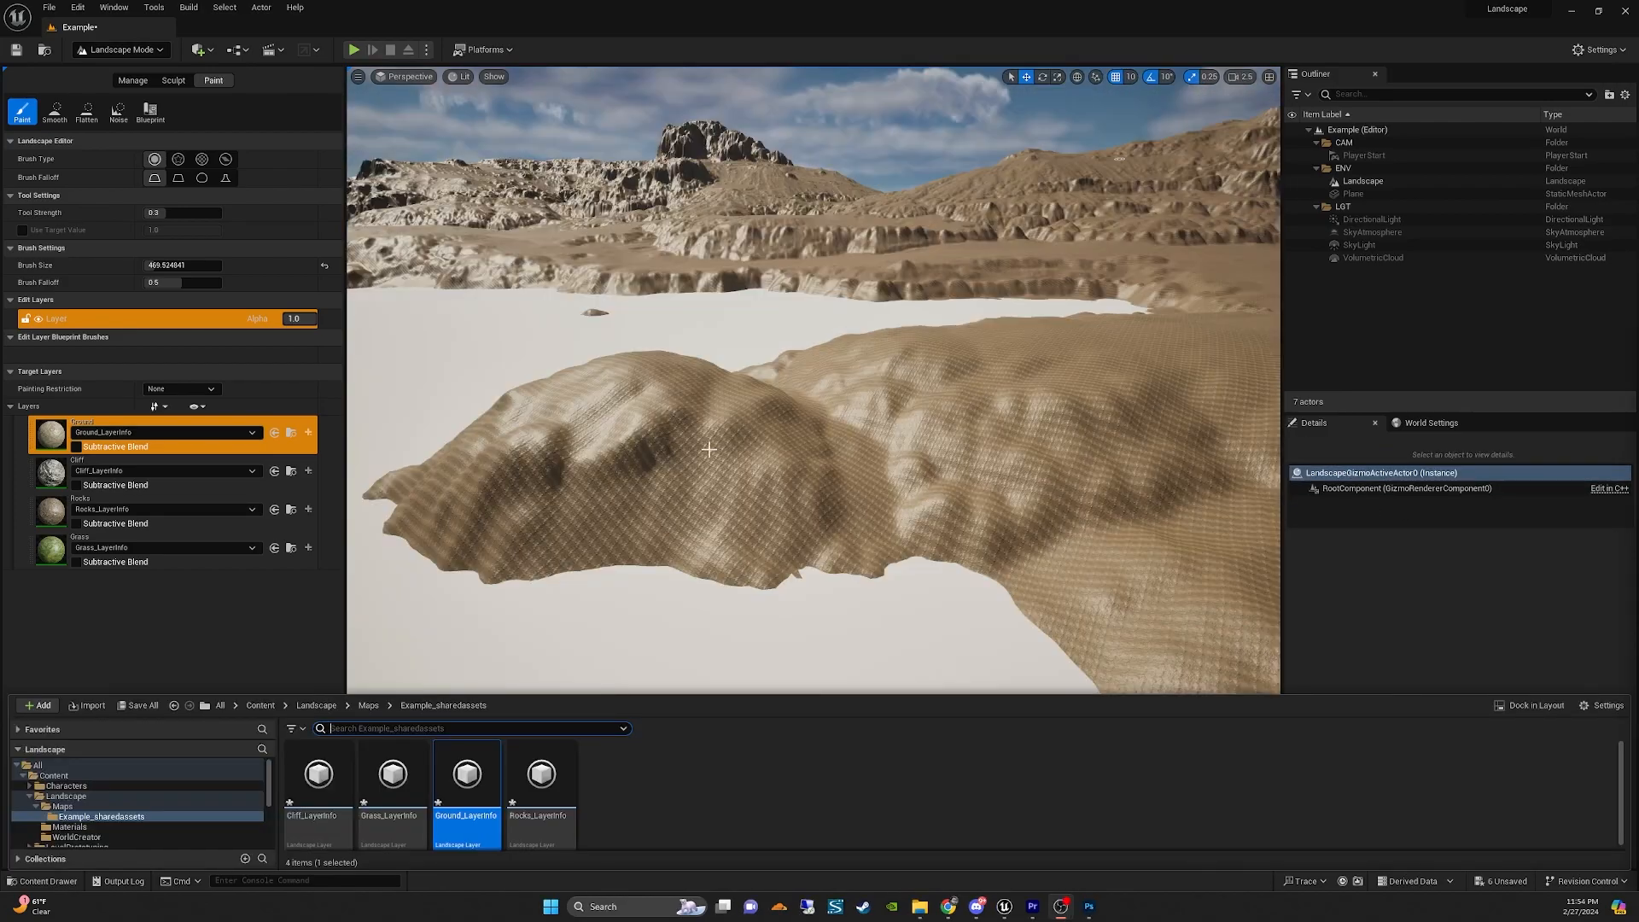
Open the landscape's import settings and show the list of importable layers.
right_drag(709, 449, 708, 444)
key(a)
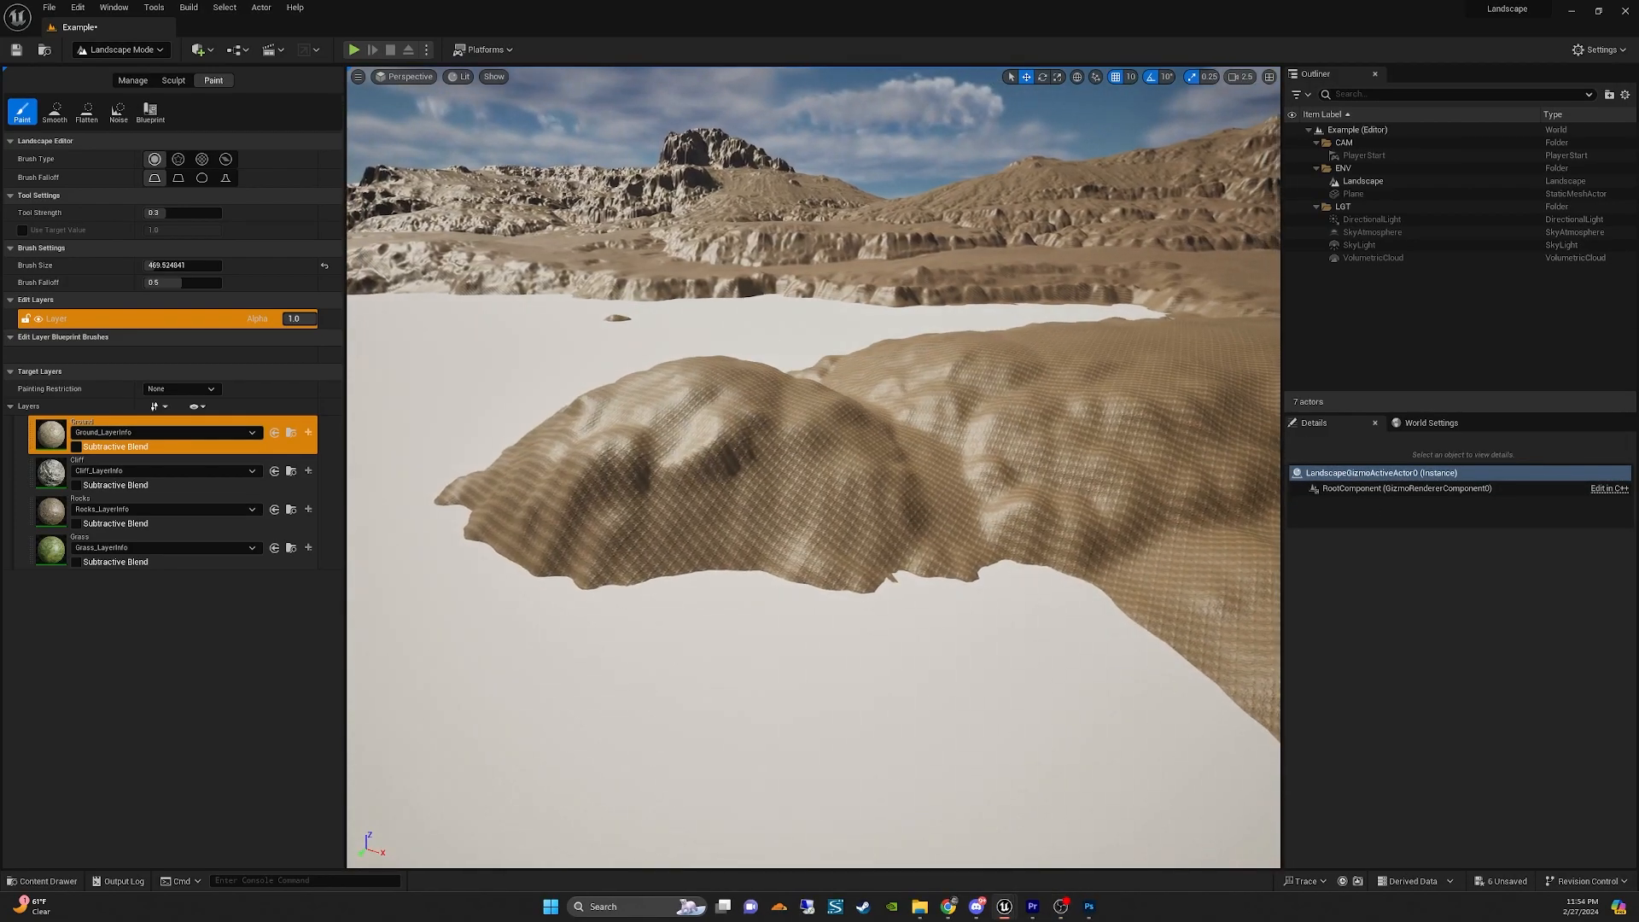
click(133, 81)
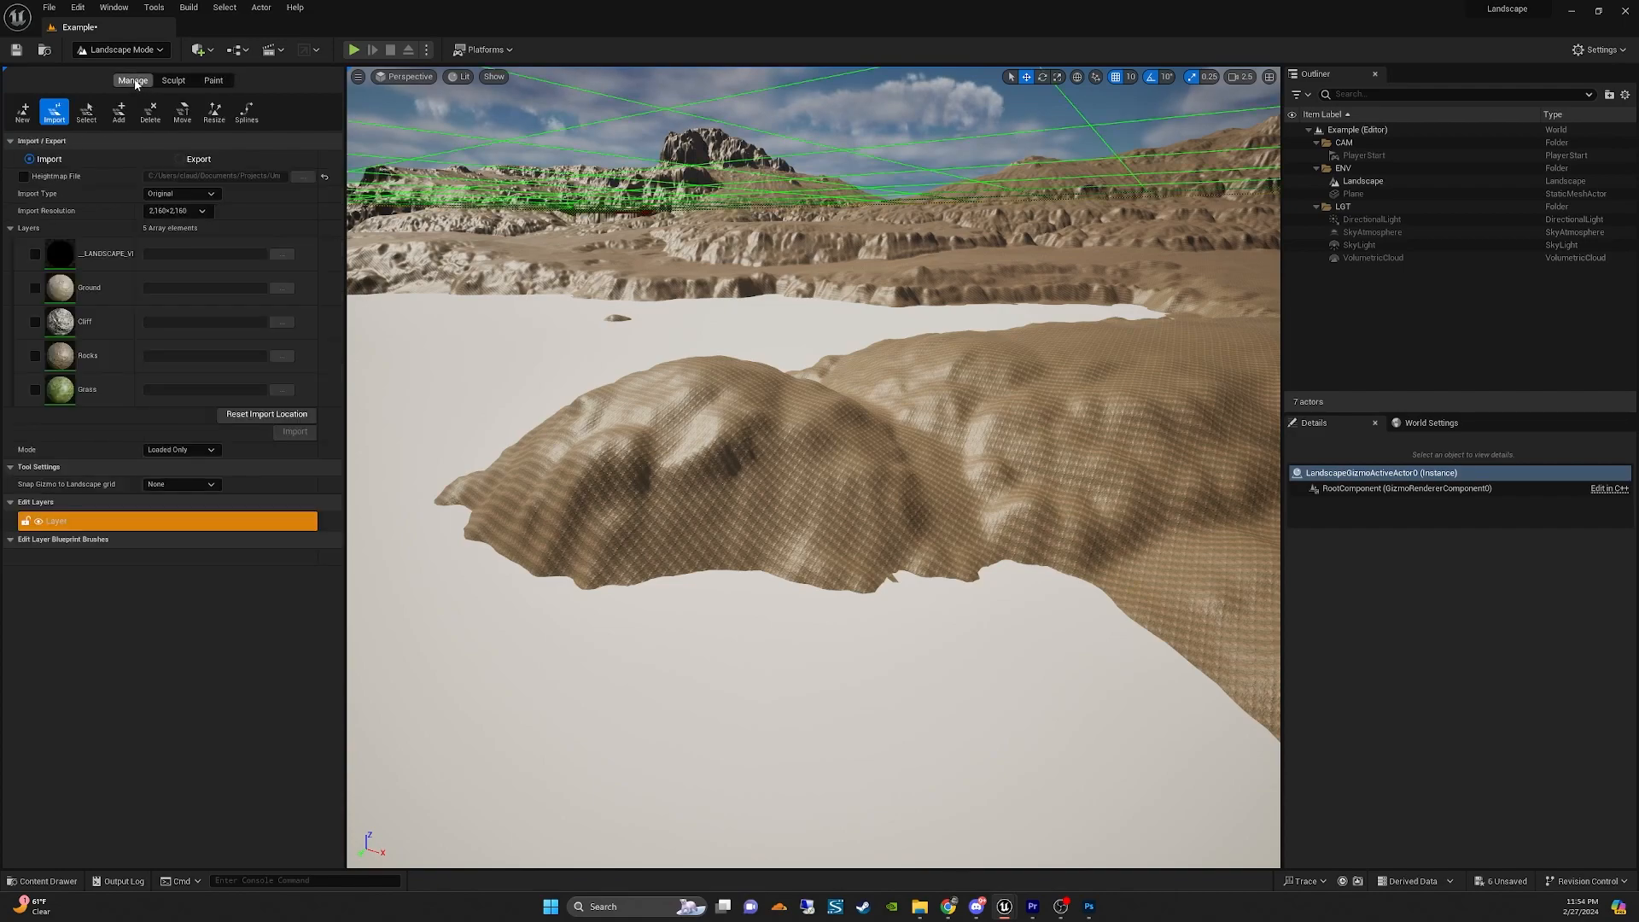
click(13, 229)
click(11, 229)
click(12, 228)
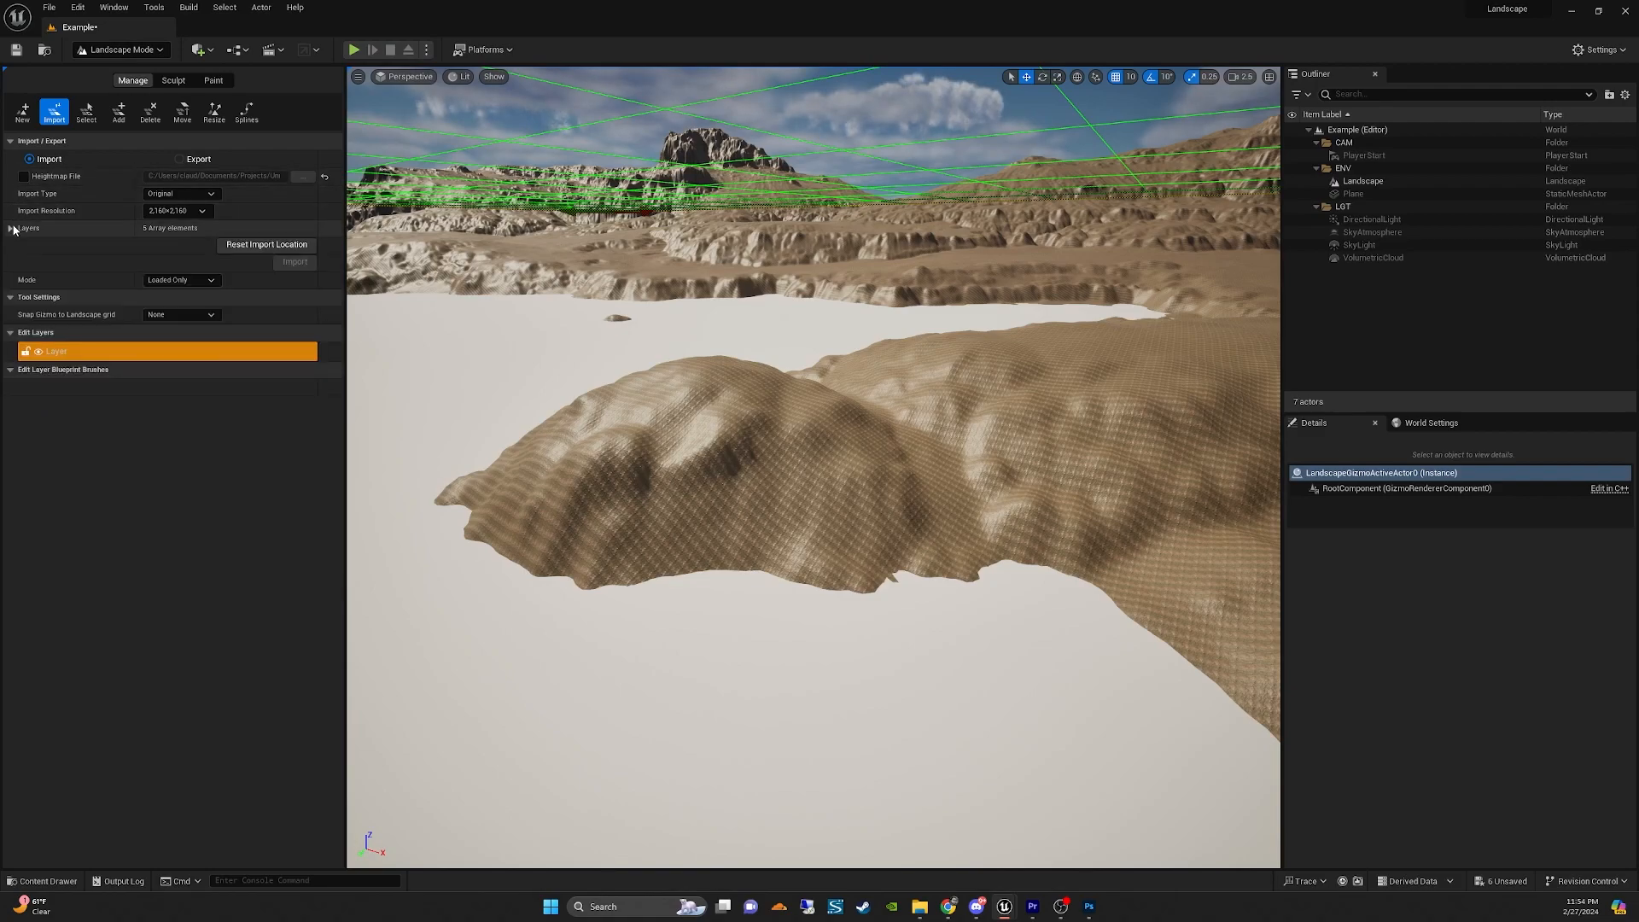
click(12, 229)
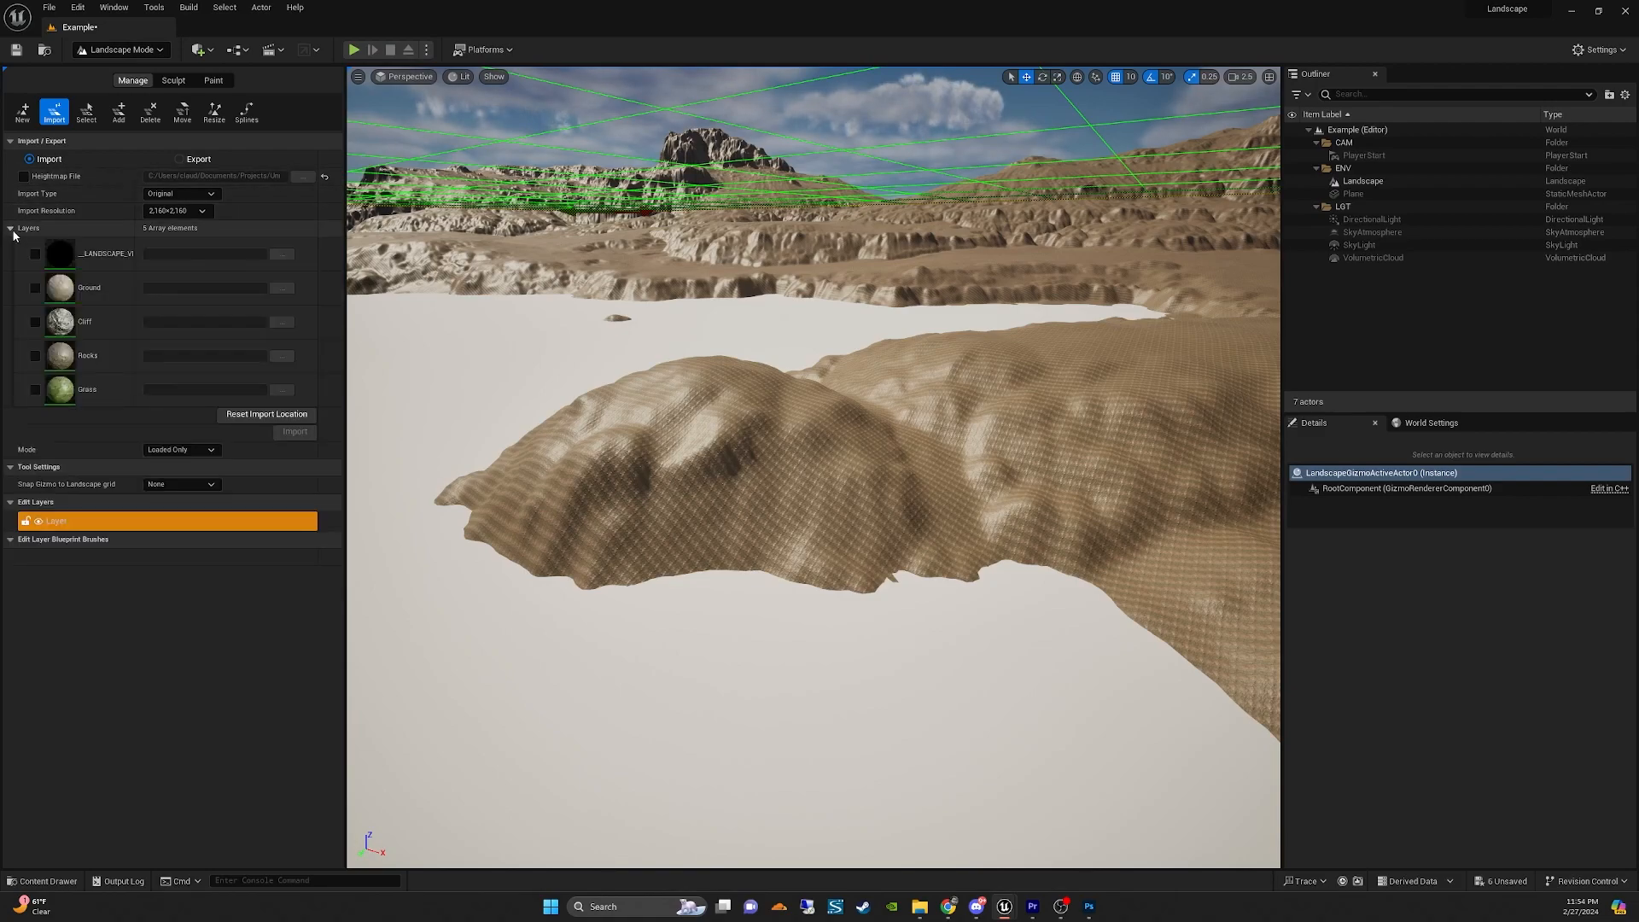
Enable importing for the Rocks layer and assign Veshaan_Dirt.png from the WorldCreator folder as its mask.
click(35, 321)
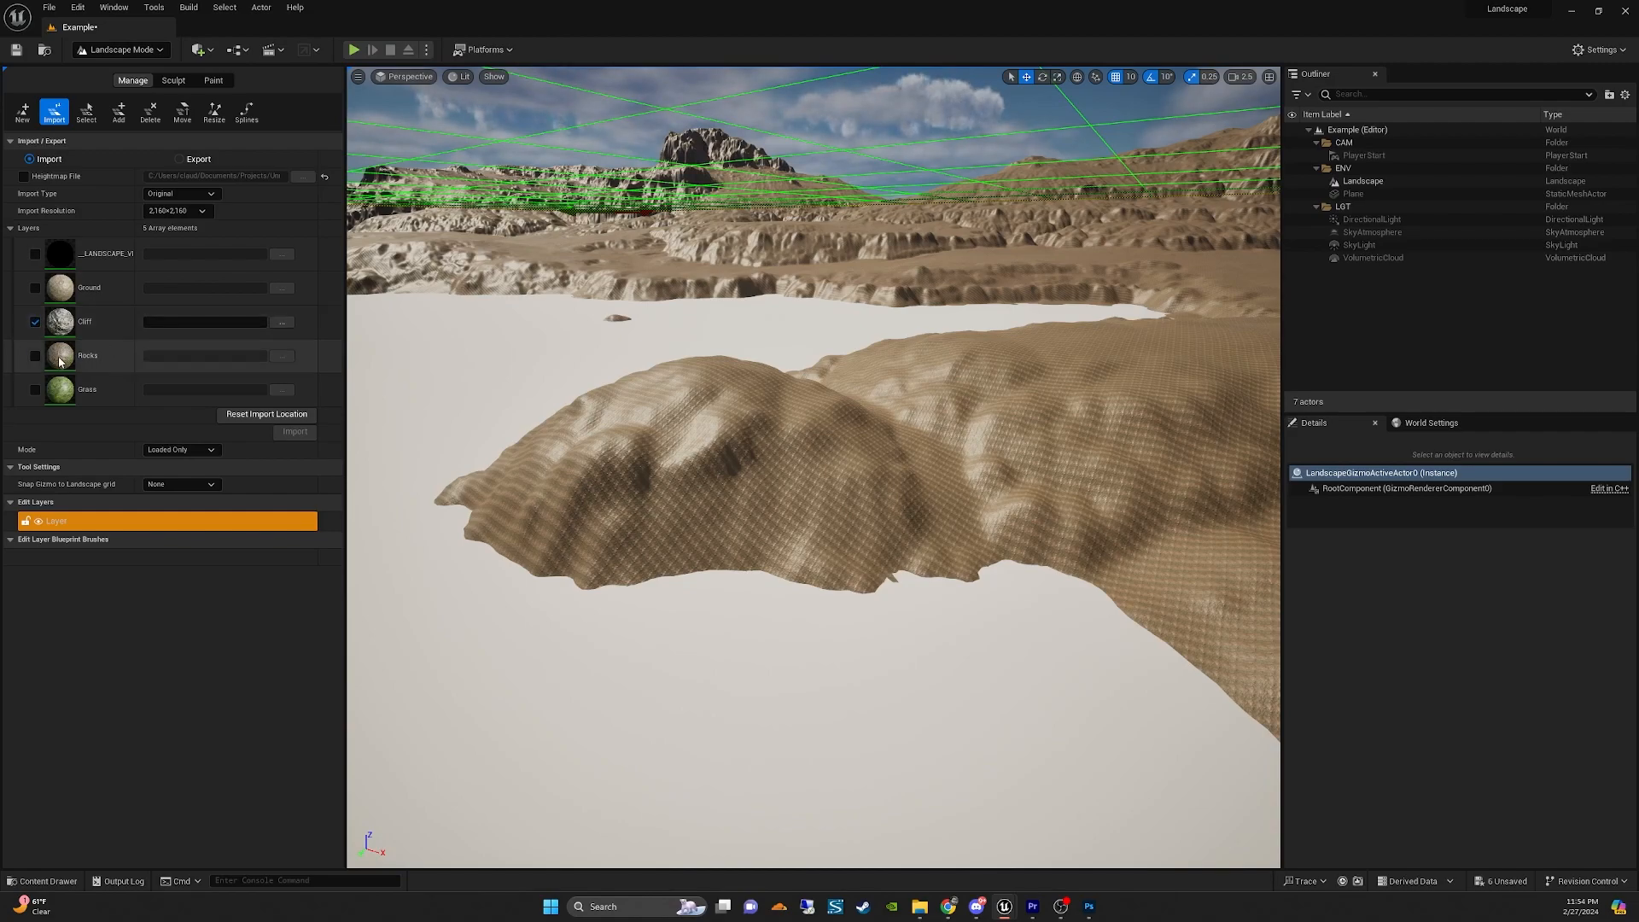
click(35, 322)
click(35, 356)
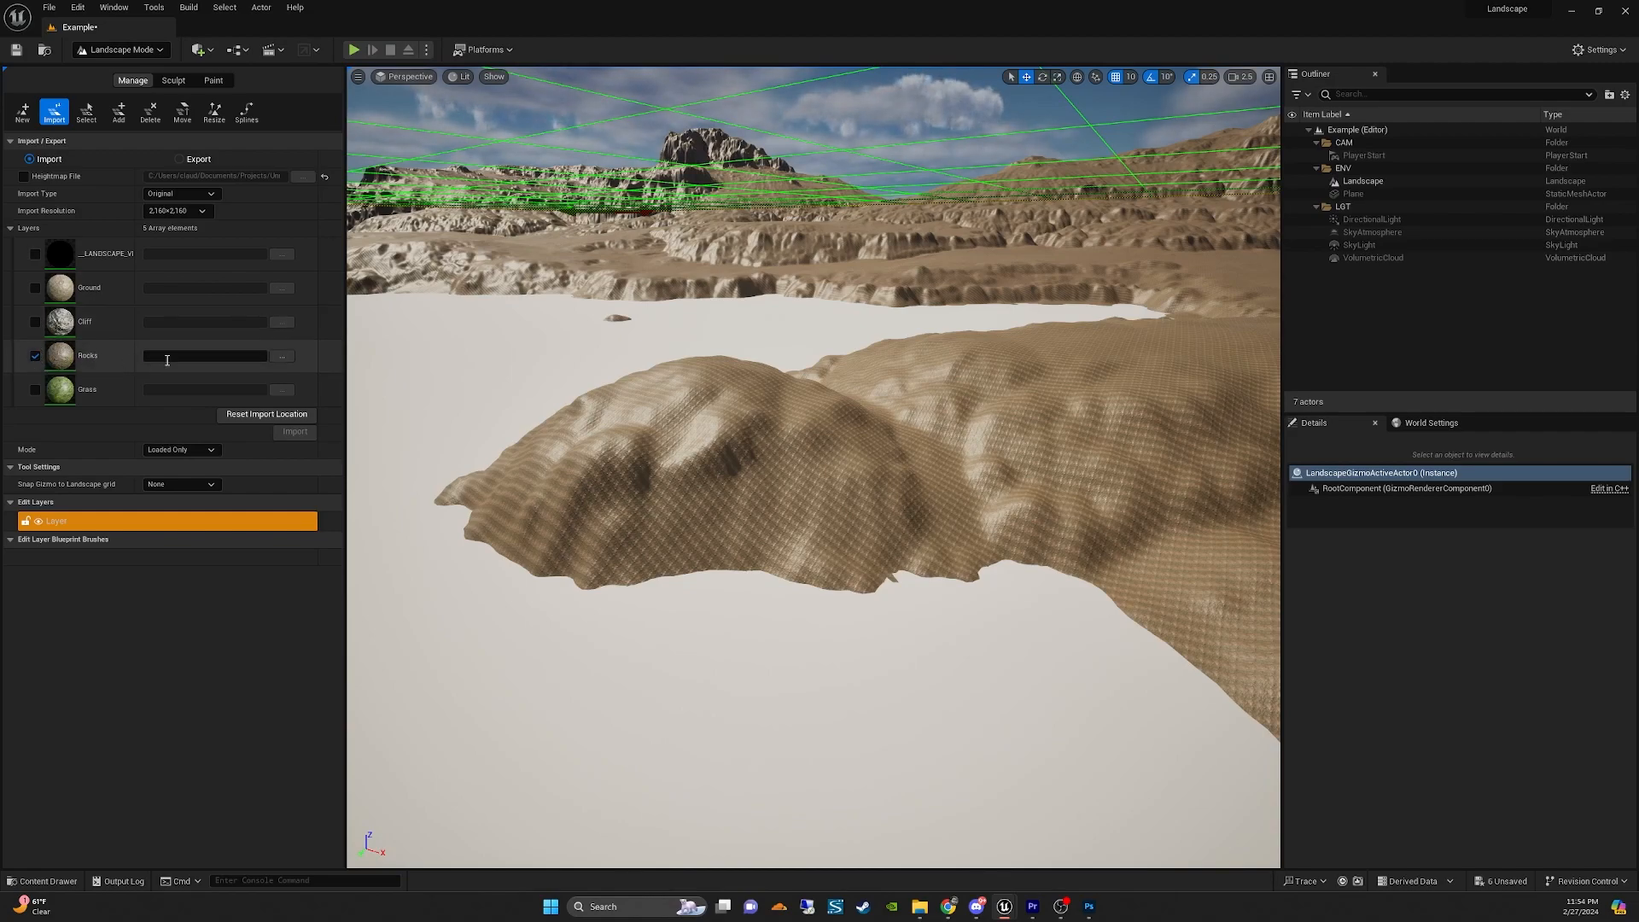
click(283, 356)
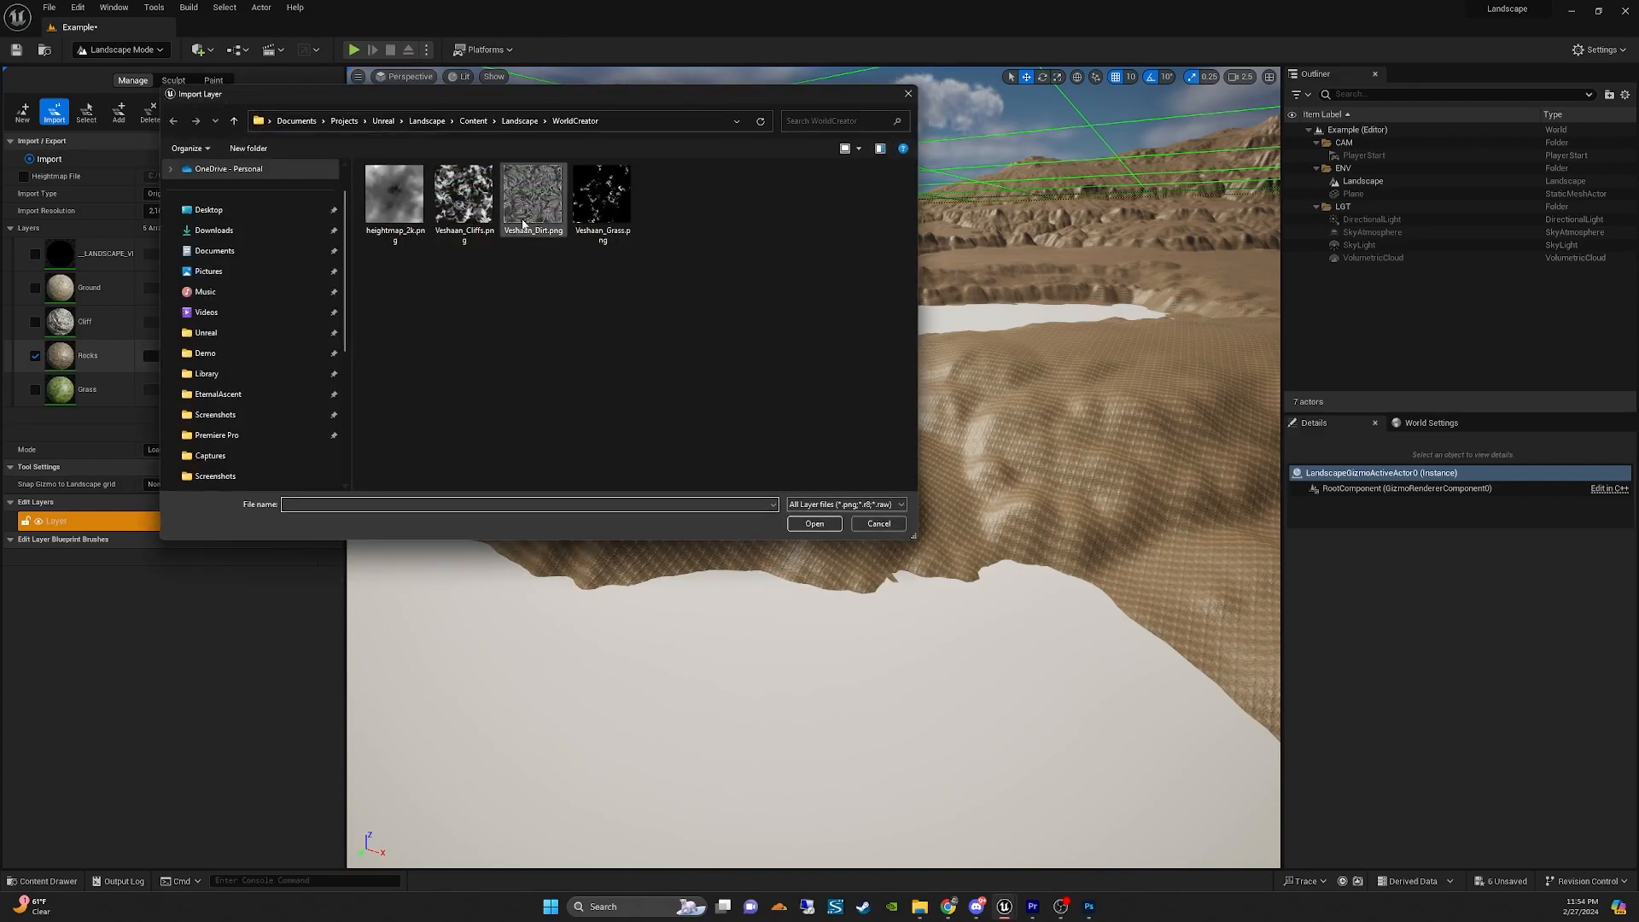
click(525, 213)
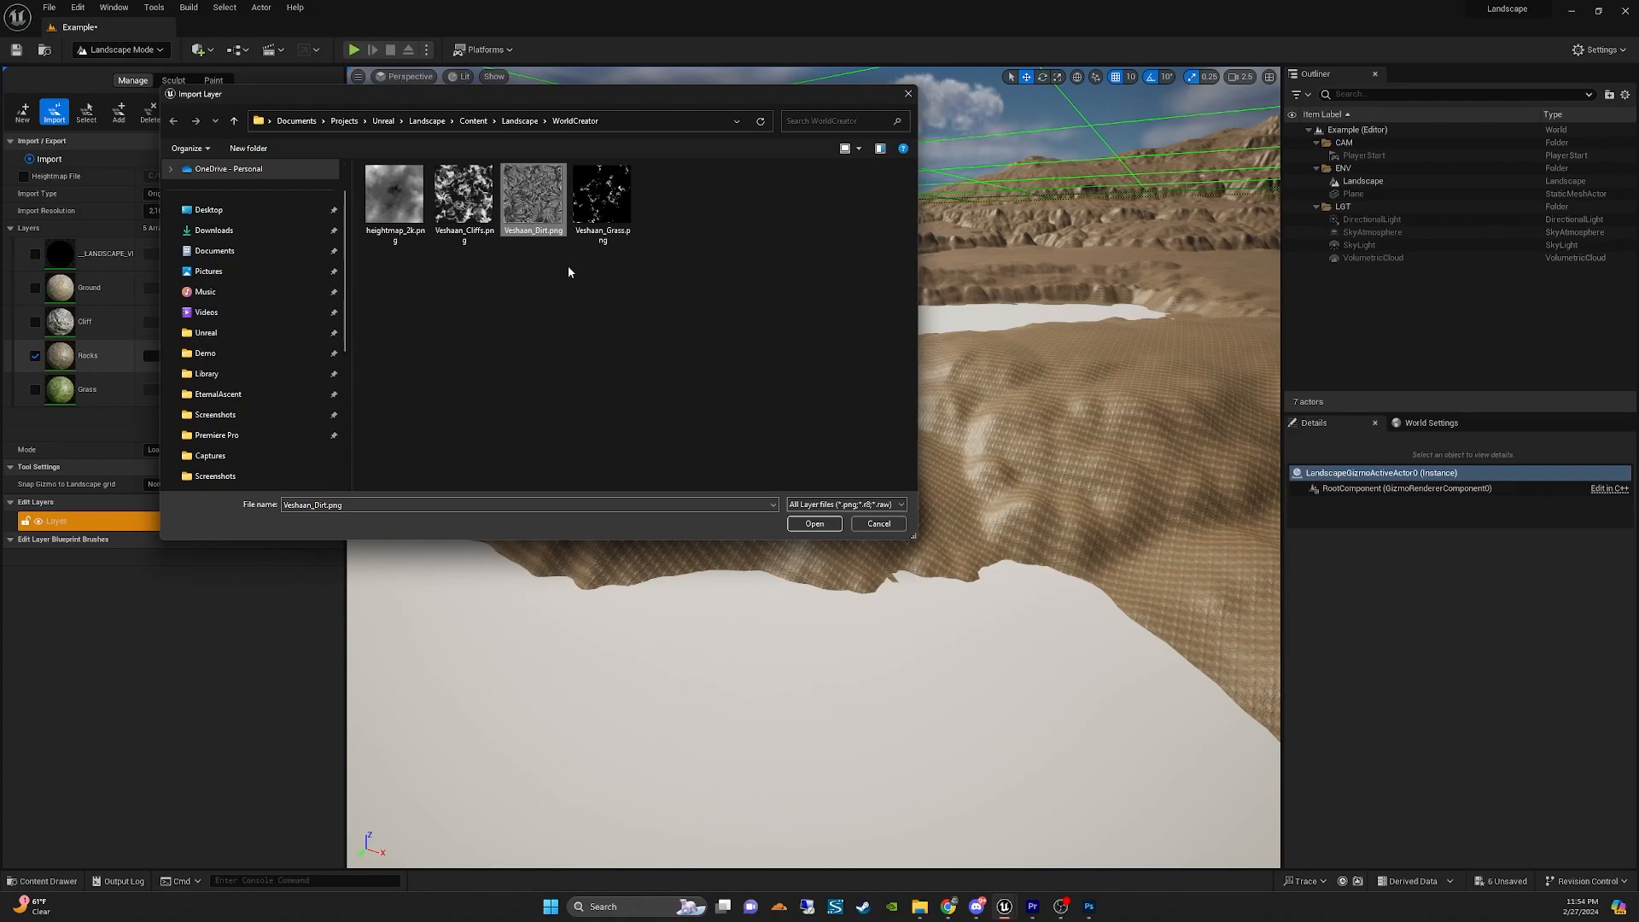
click(814, 524)
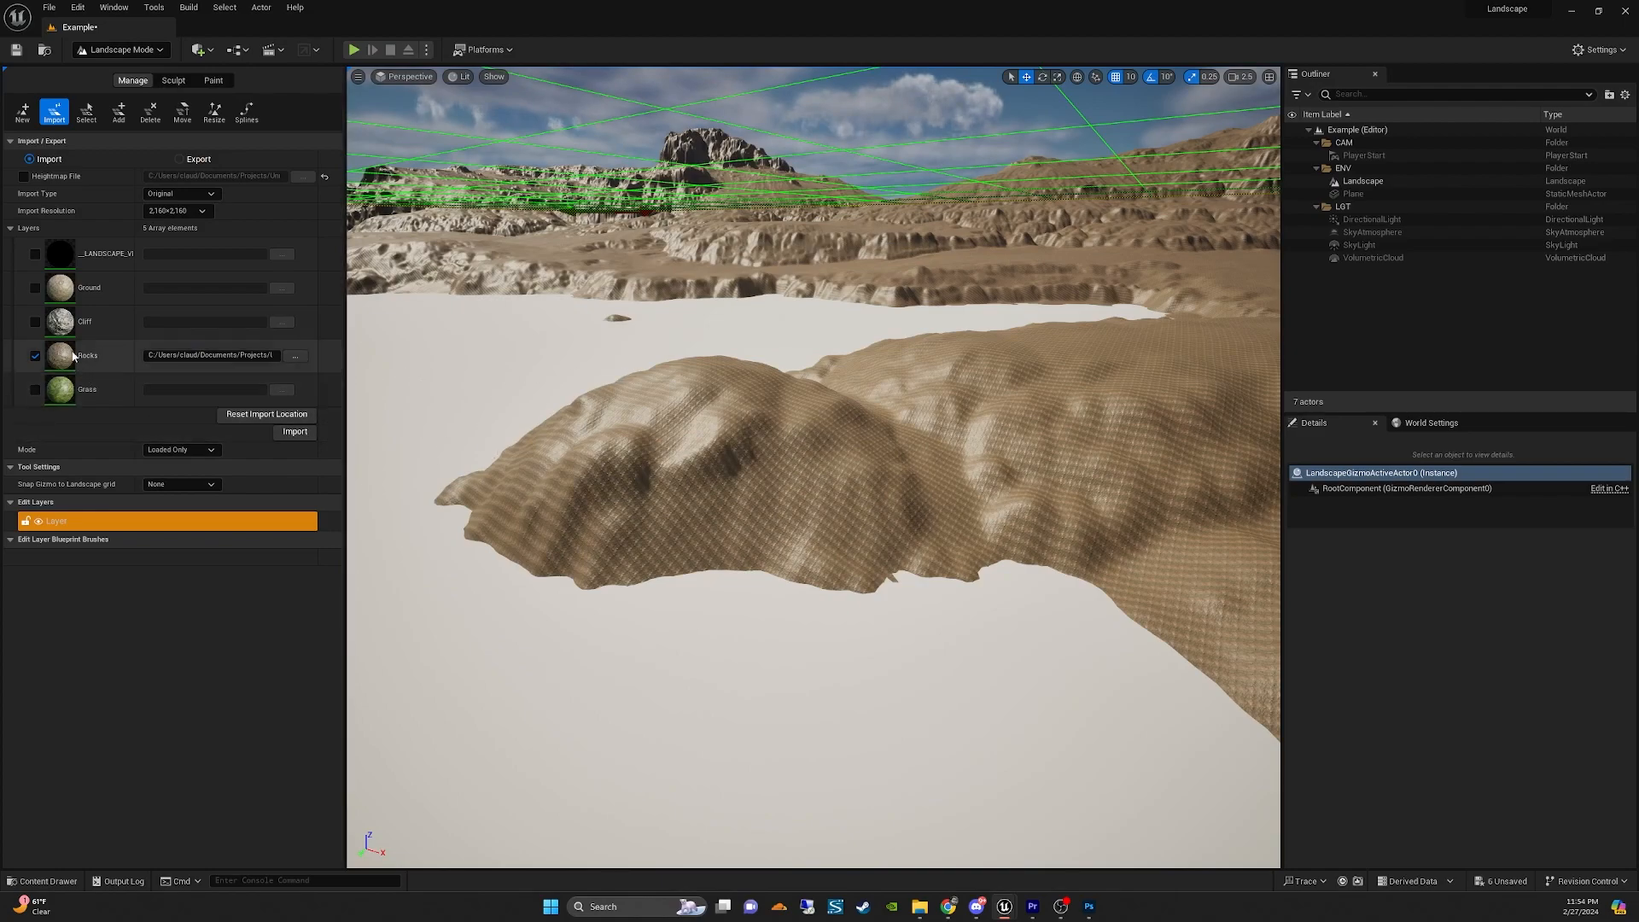
Enable the Cliff layer with Veshaan_Cliffs.png as its mask, and import the Cliff and Rocks masks into the landscape.
click(35, 323)
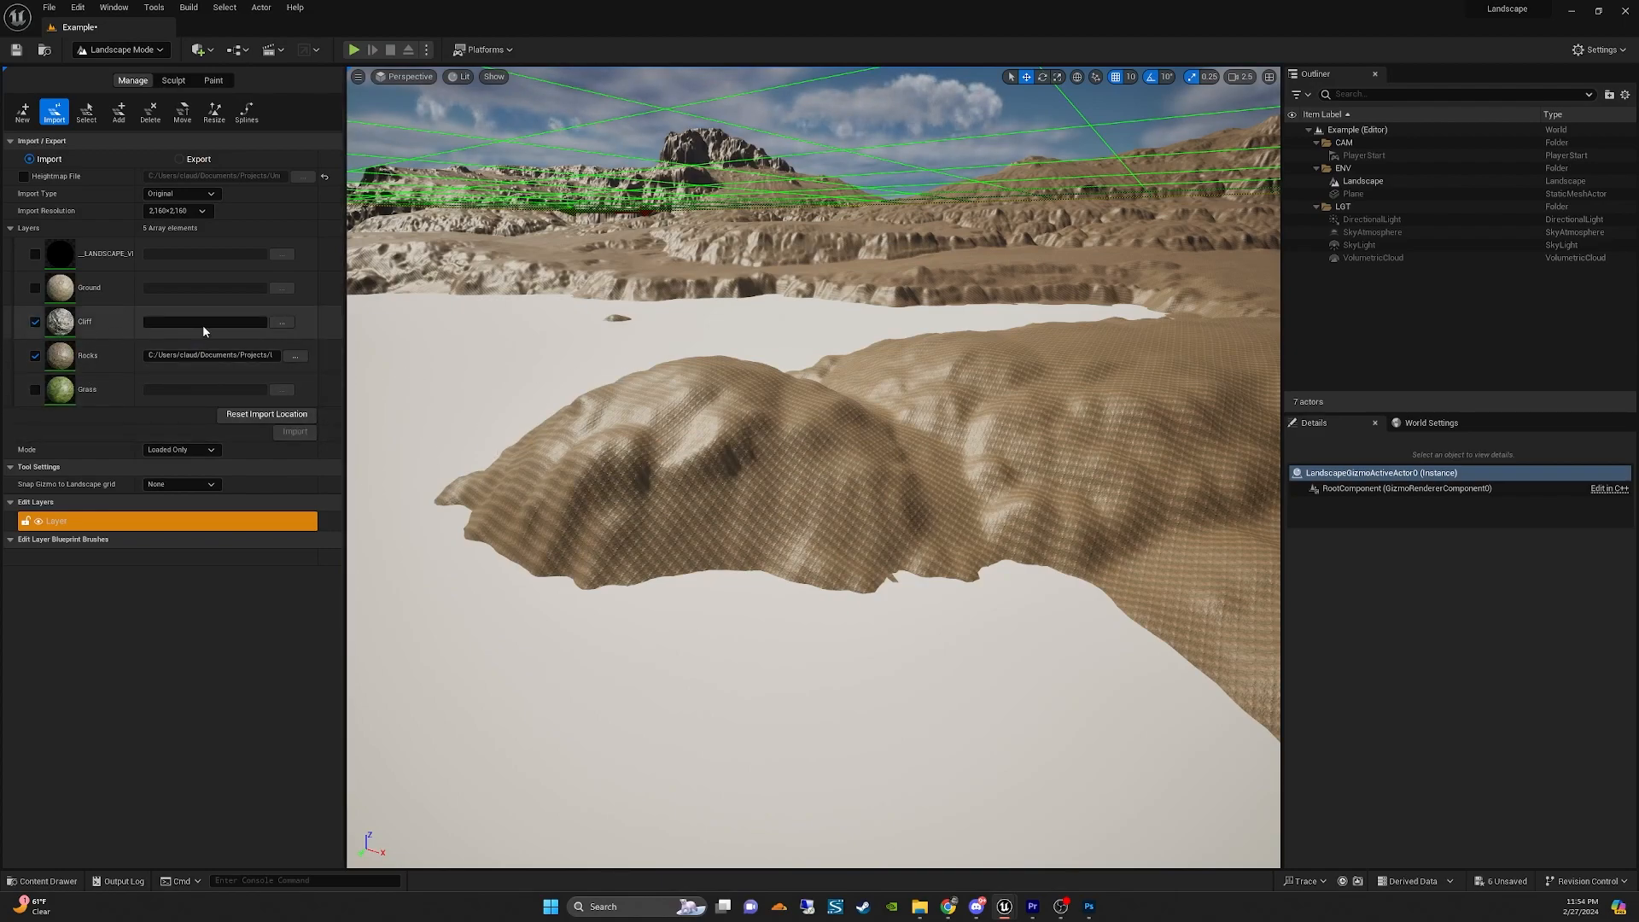
click(282, 323)
click(463, 196)
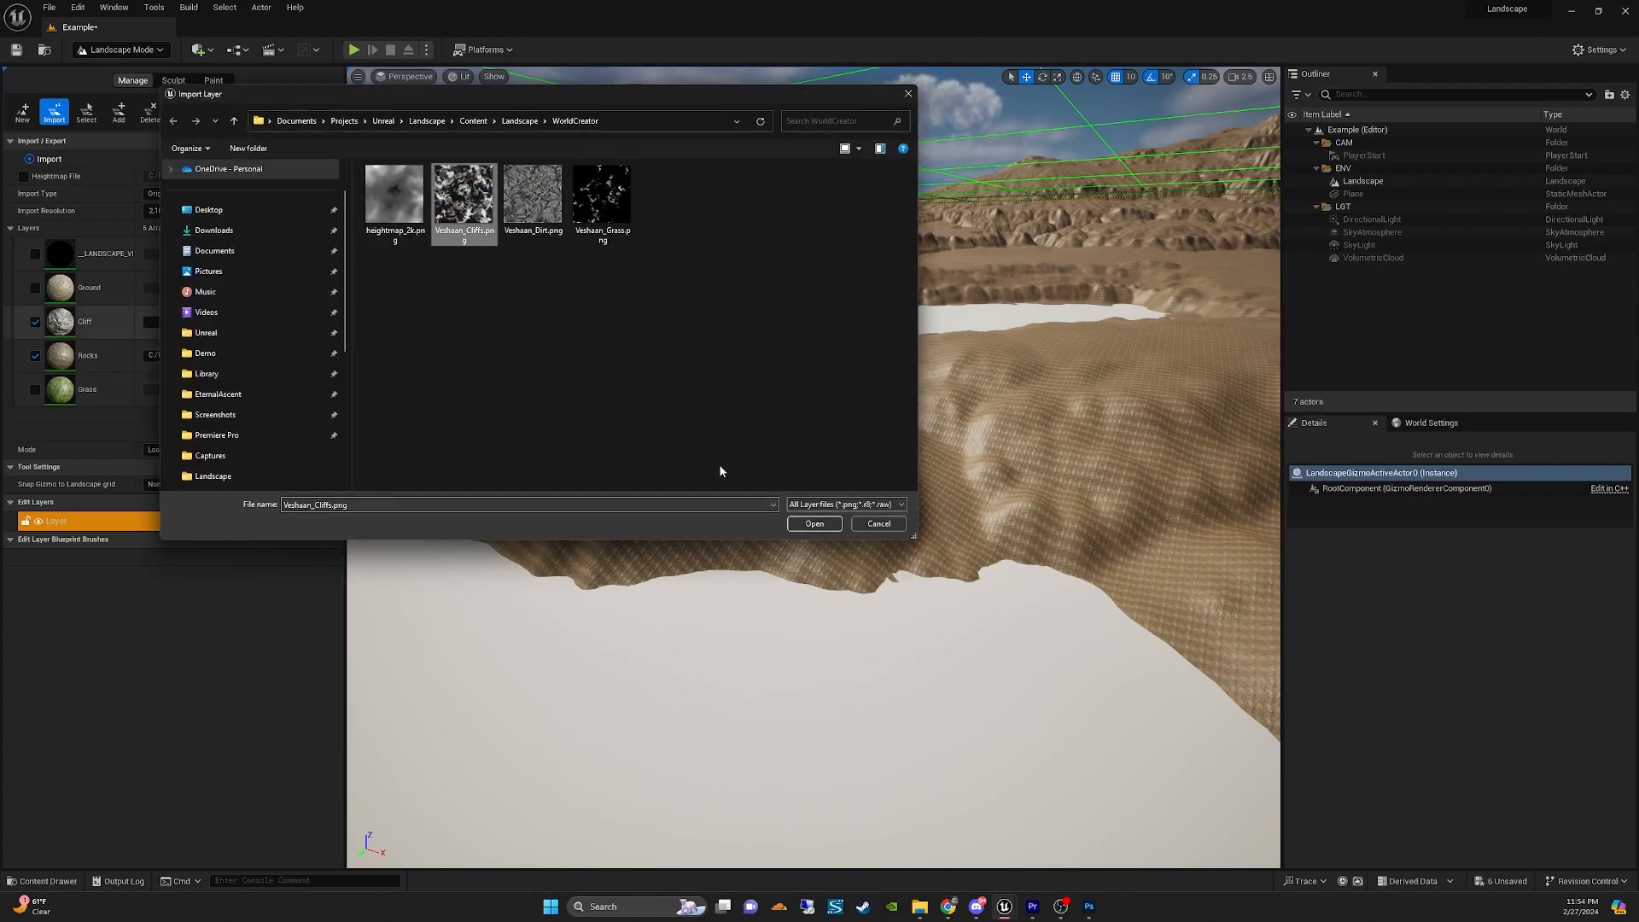
click(813, 524)
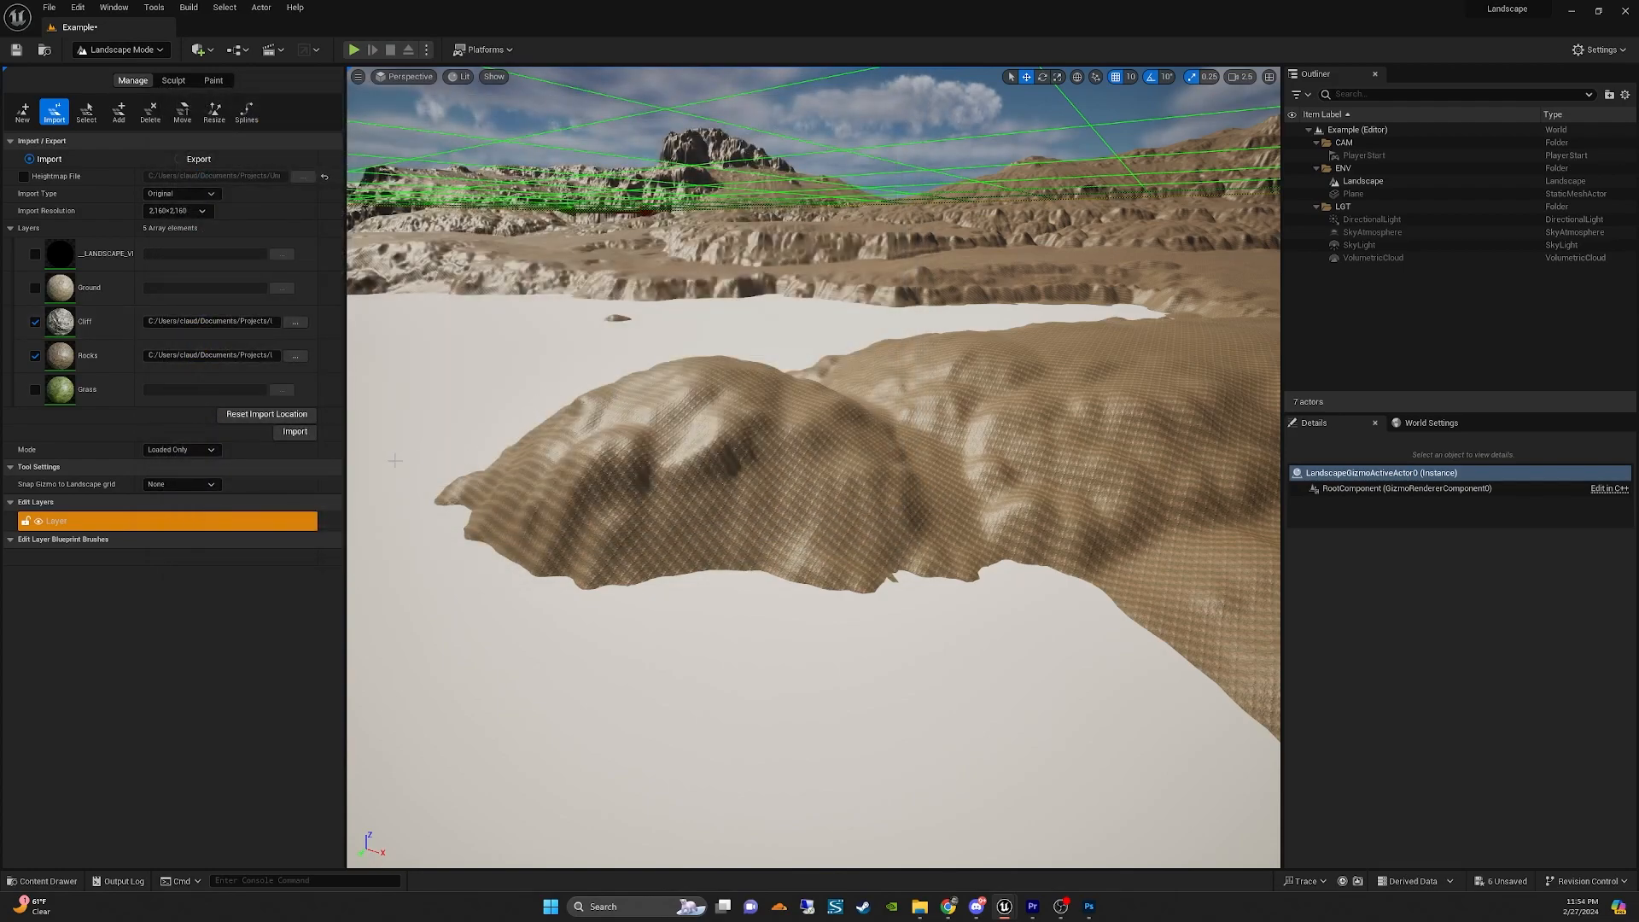
click(294, 432)
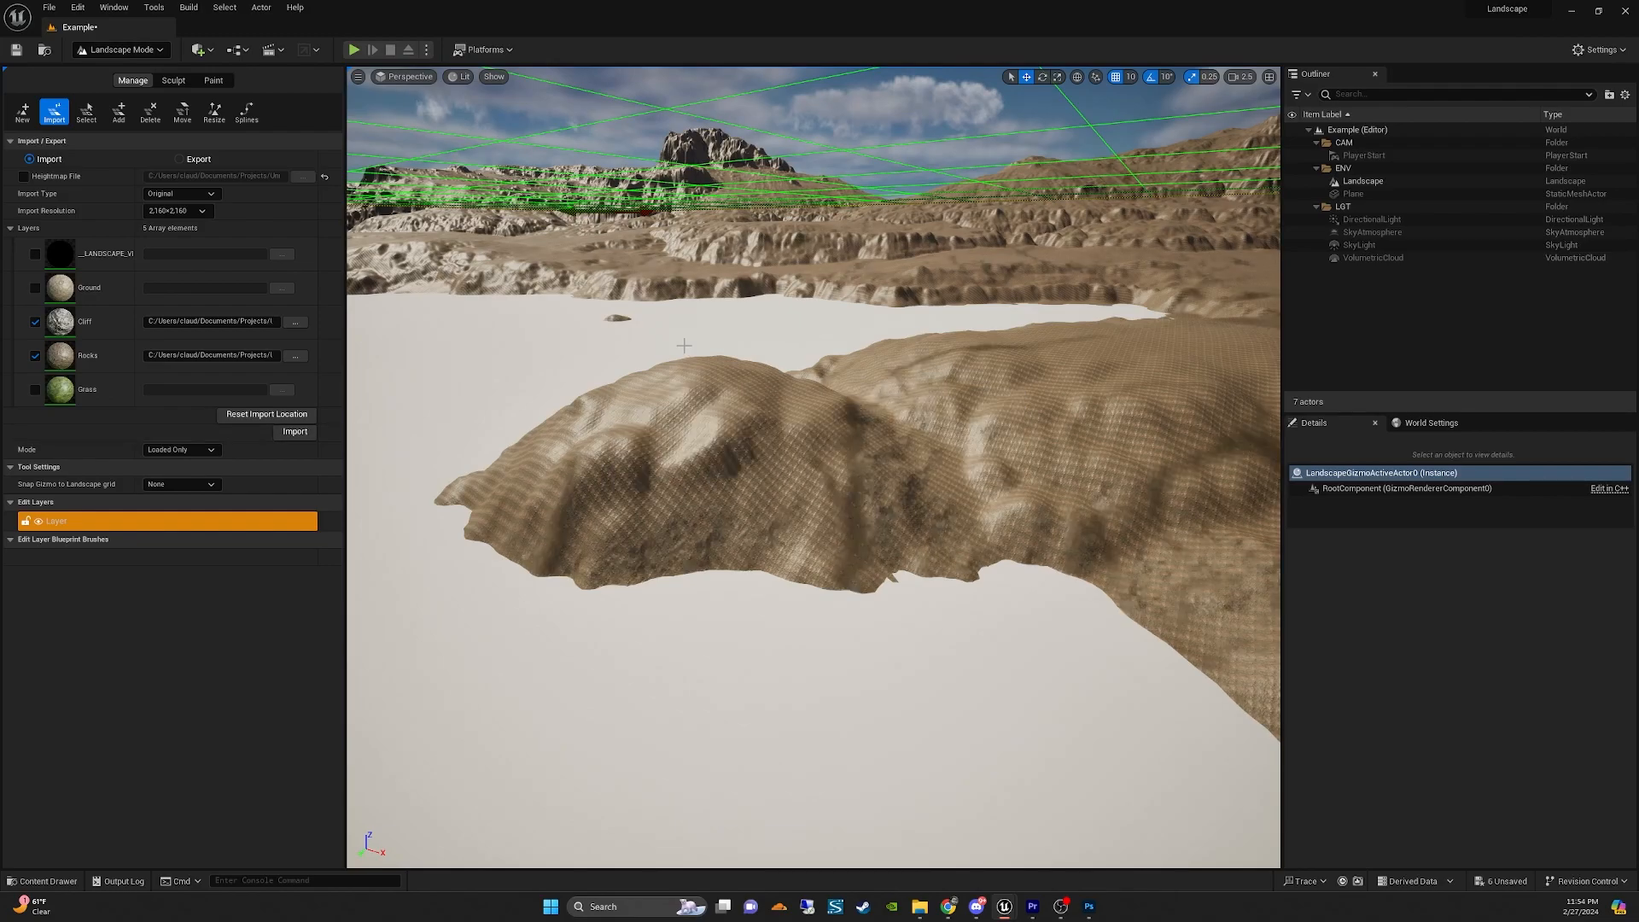
Restrict the import to the Grass layer, excluding the Rocks and Cliff layers.
key(w)
right_drag(763, 385, 811, 373)
key(a)
click(35, 390)
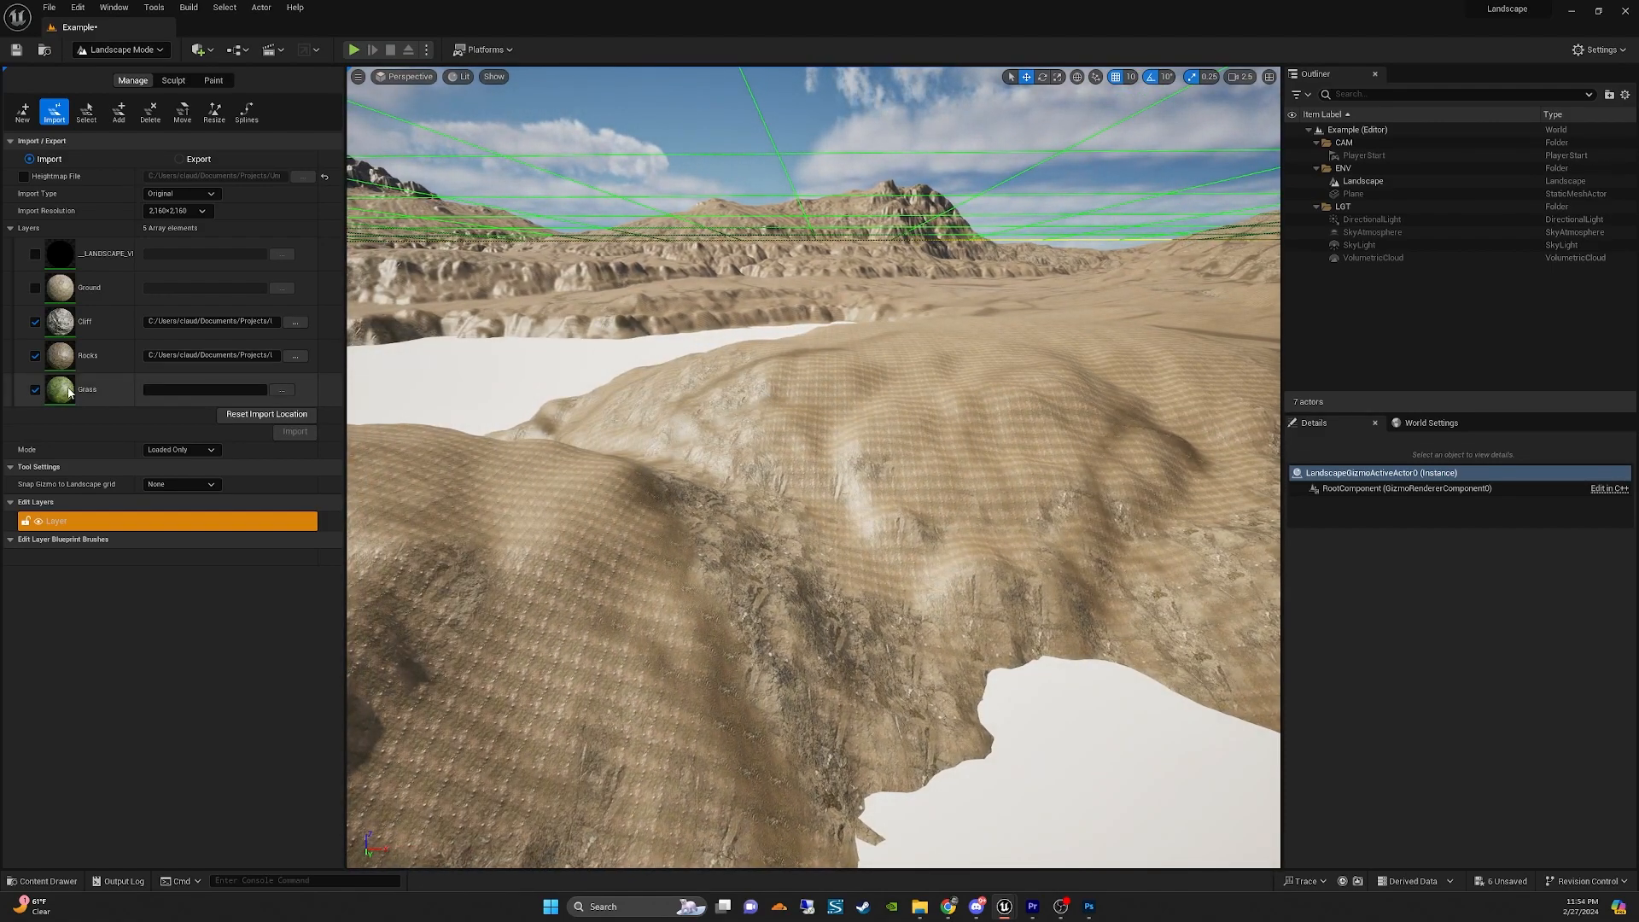
click(35, 356)
click(35, 322)
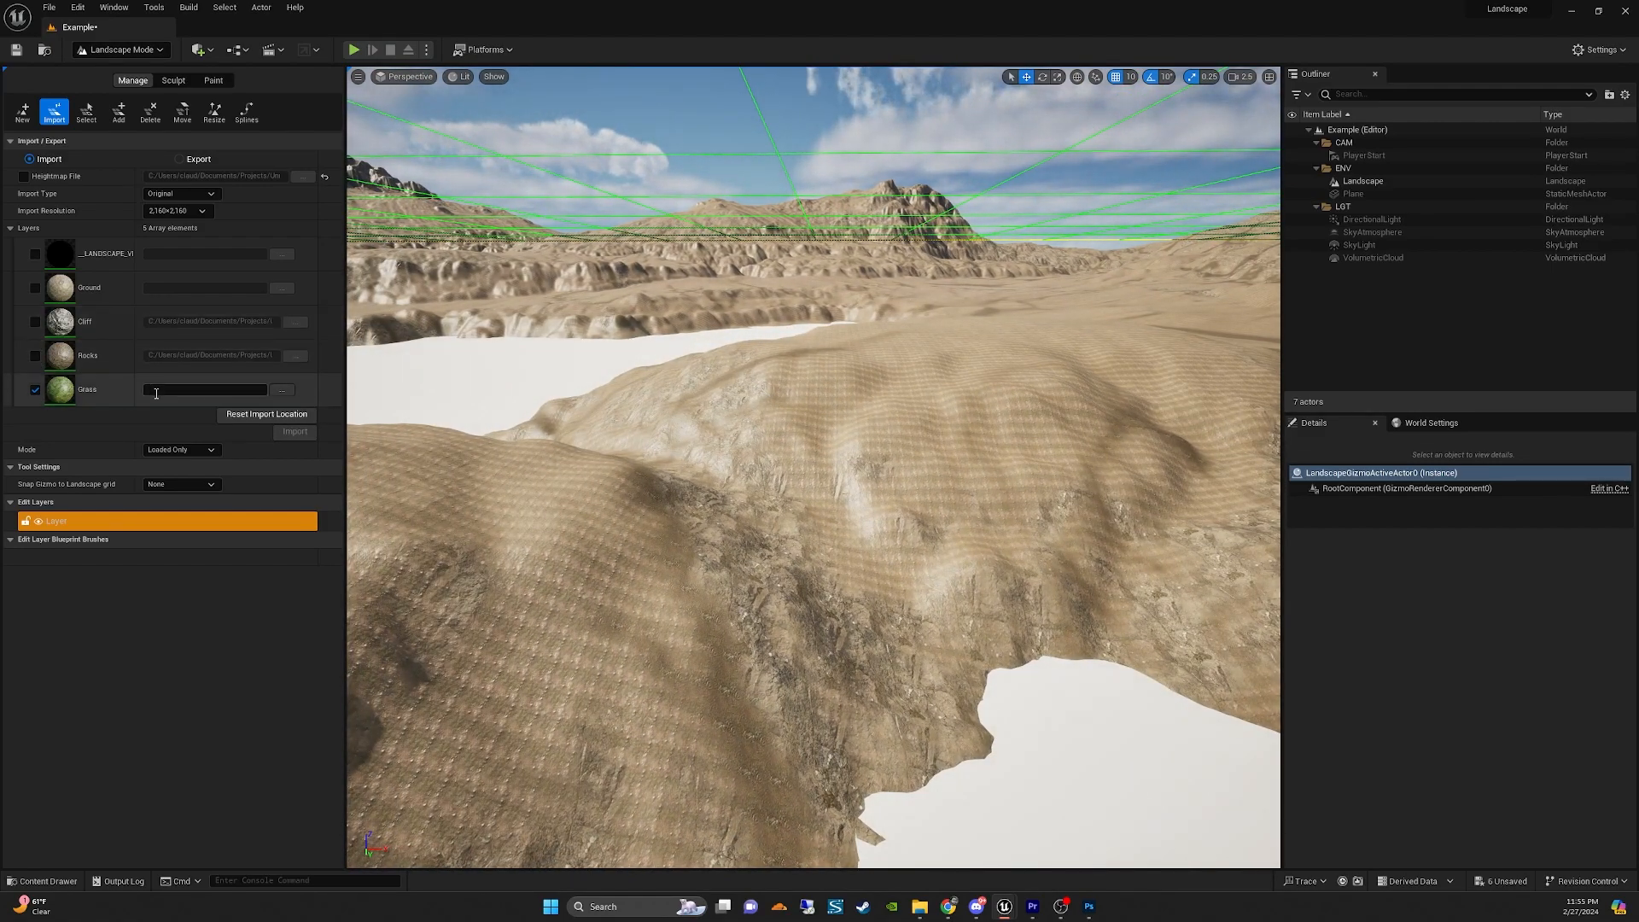
Assign Veshaan_Grass.png as the Grass layer's mask and import it into the landscape.
click(284, 391)
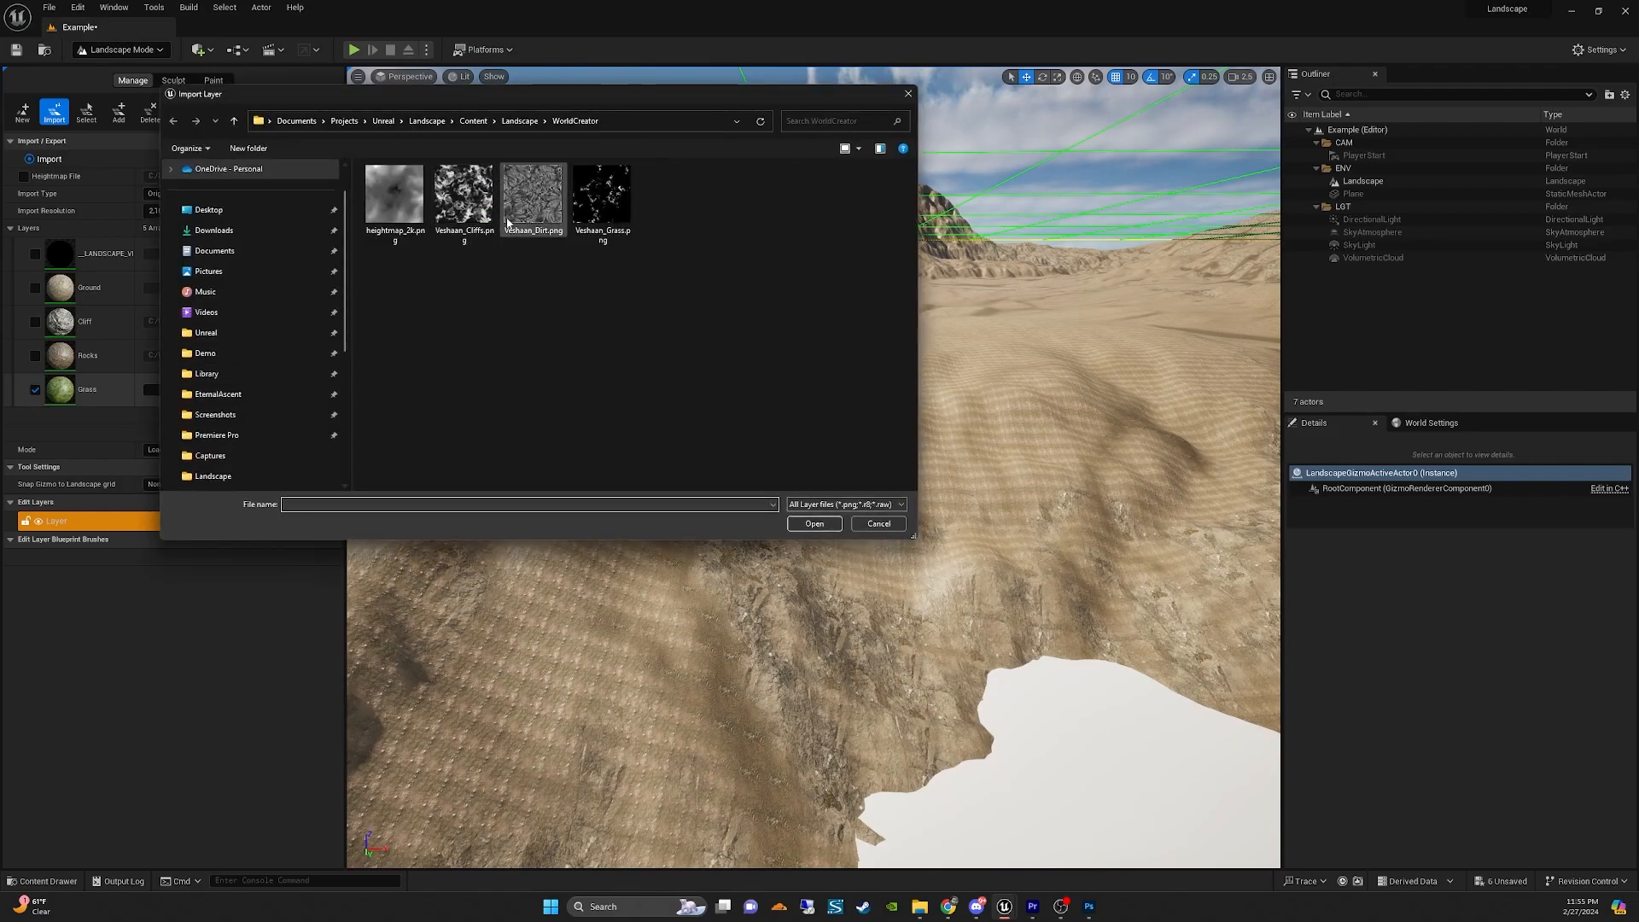
click(602, 201)
click(813, 524)
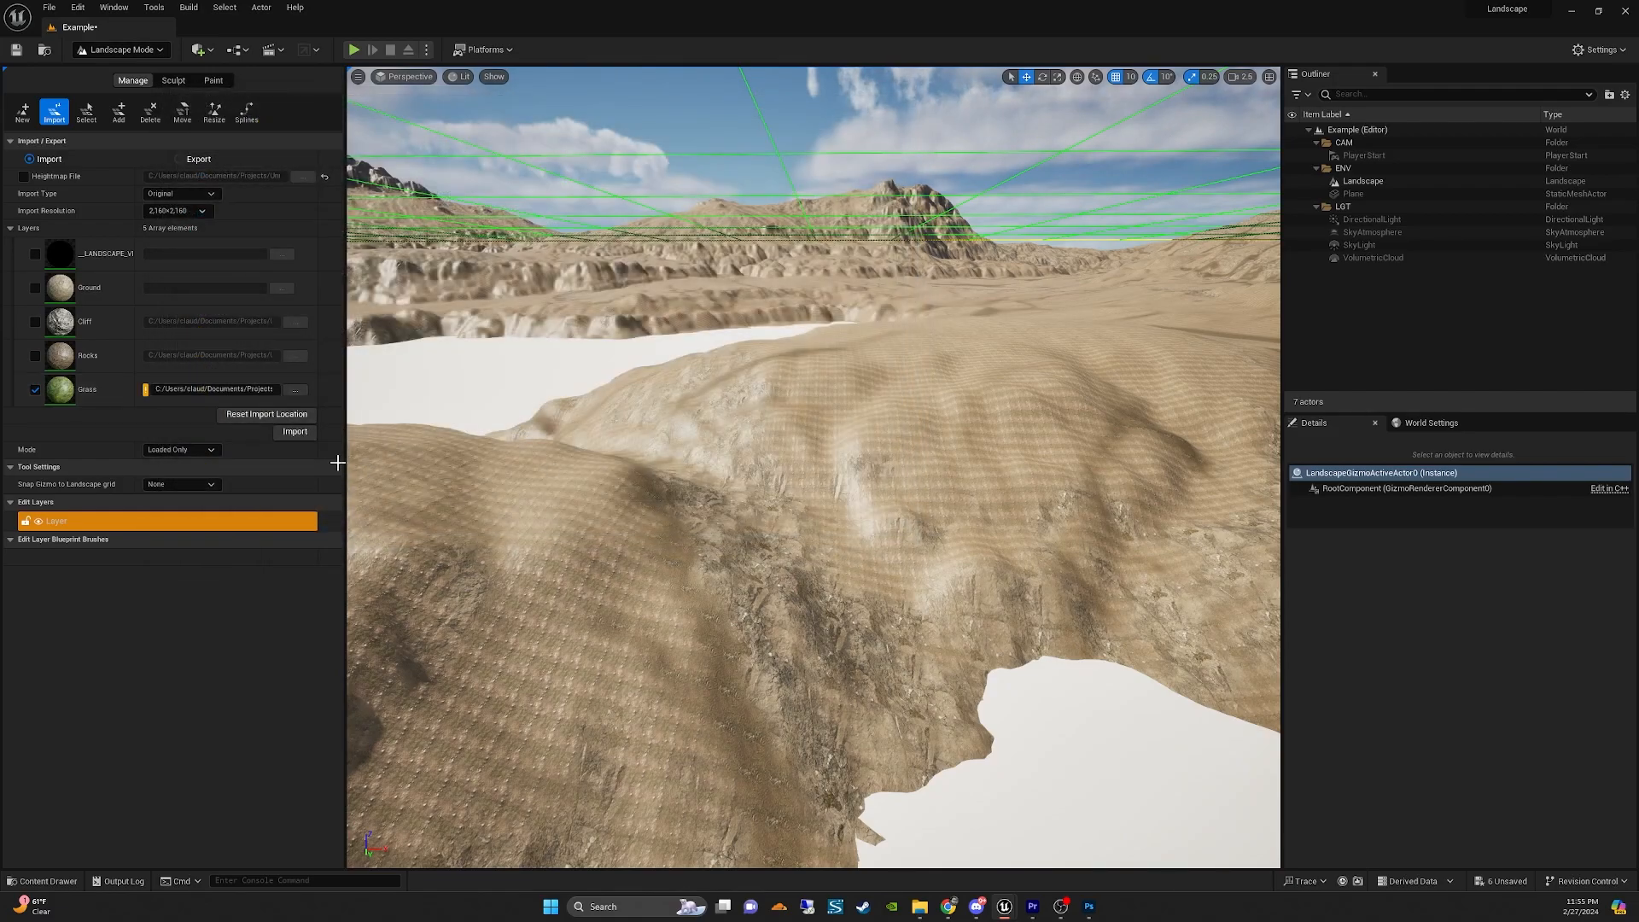
click(295, 433)
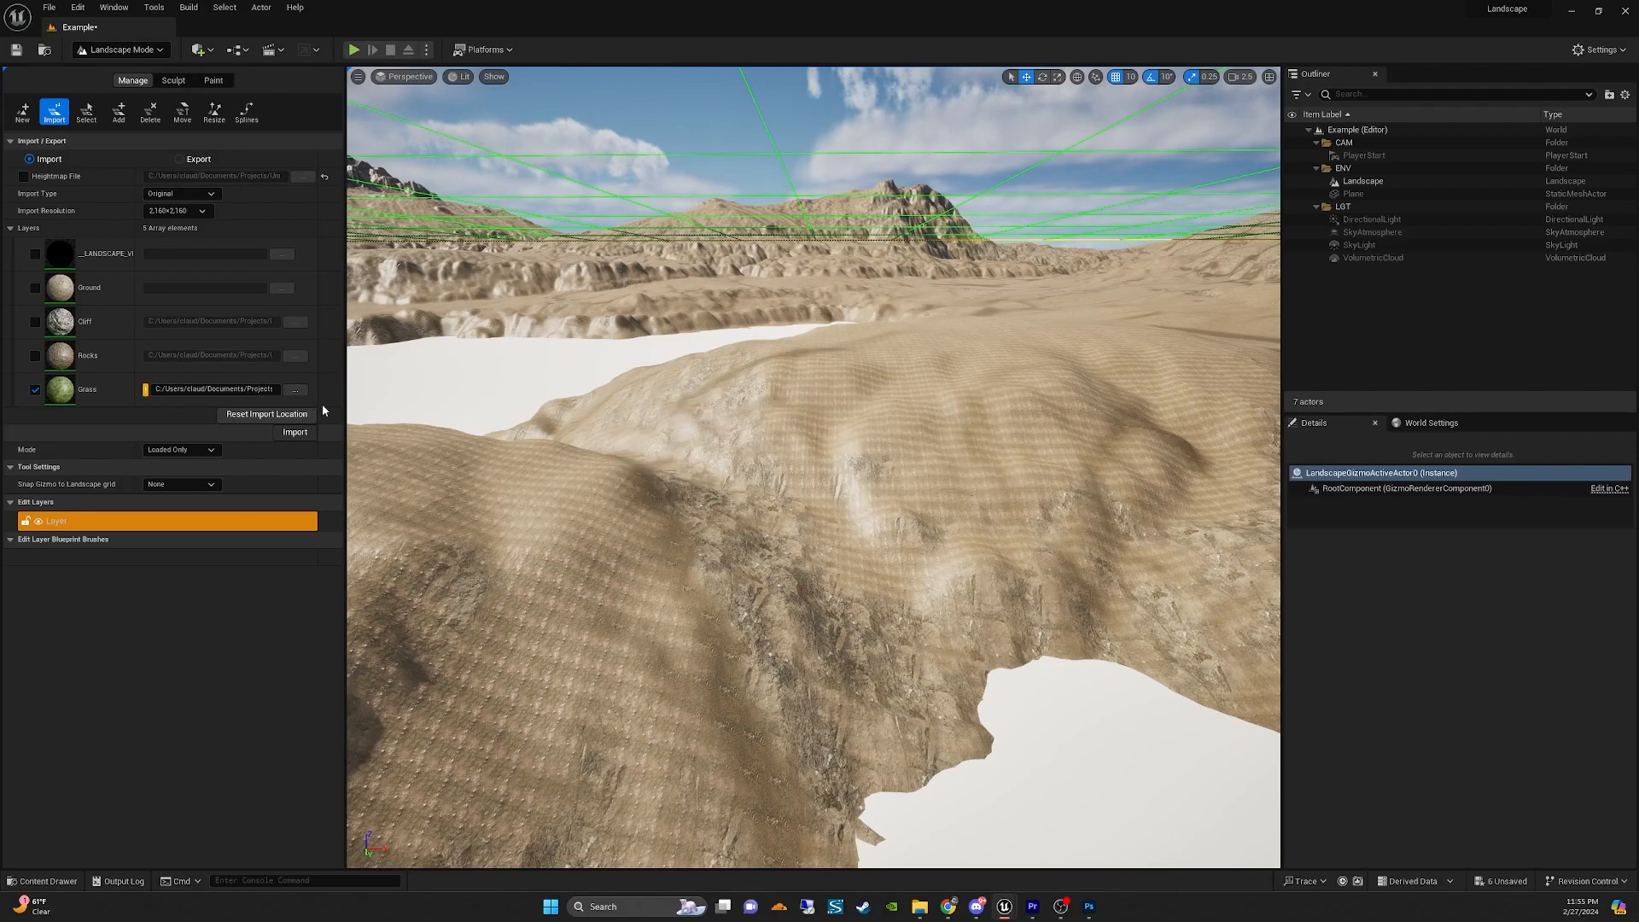
Examine how the imported Grass, Cliff and Rocks masks are distributed across the hills and shoreline.
right_drag(357, 405, 457, 341)
key(w)
key(s)
key(w)
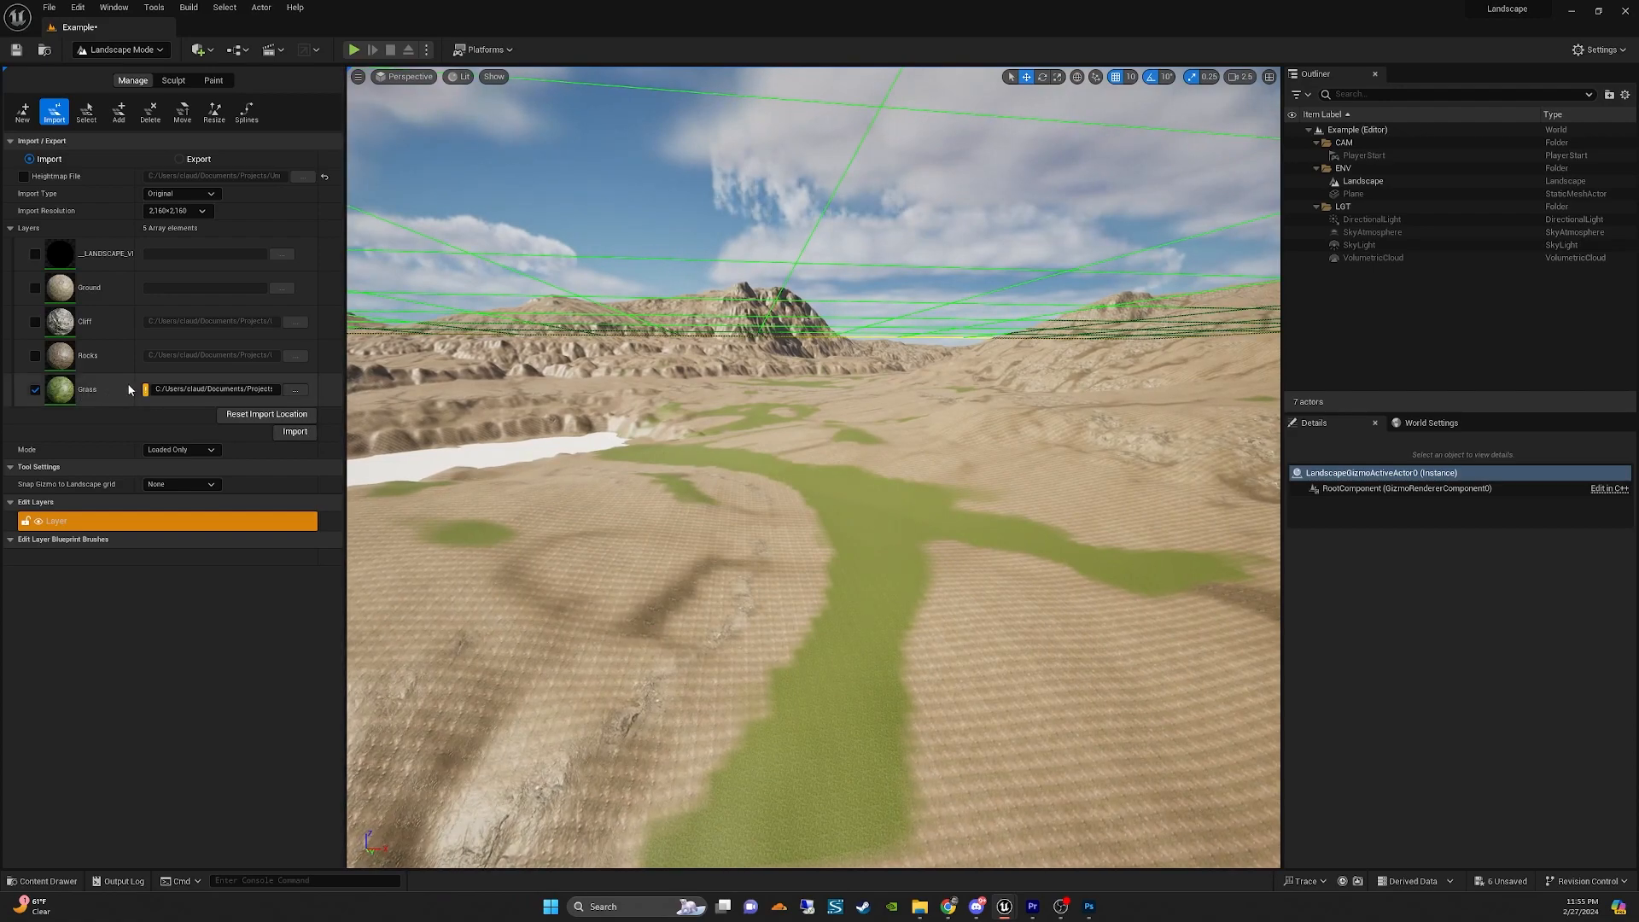
mouse_move(146, 392)
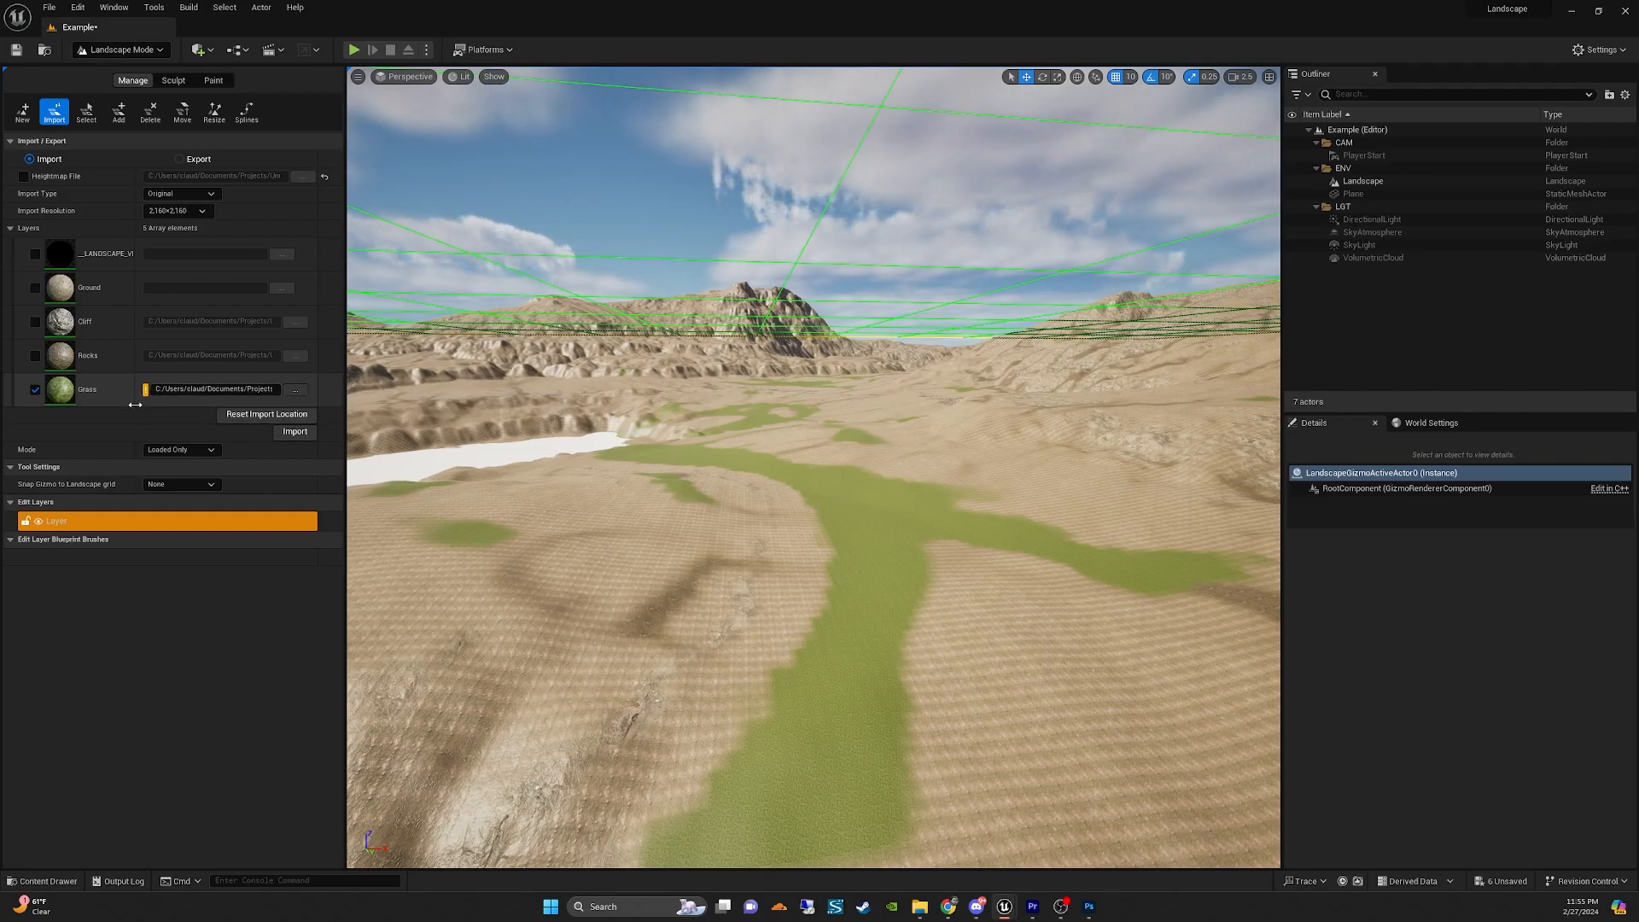
right_drag(648, 444, 524, 542)
key(s)
key(w)
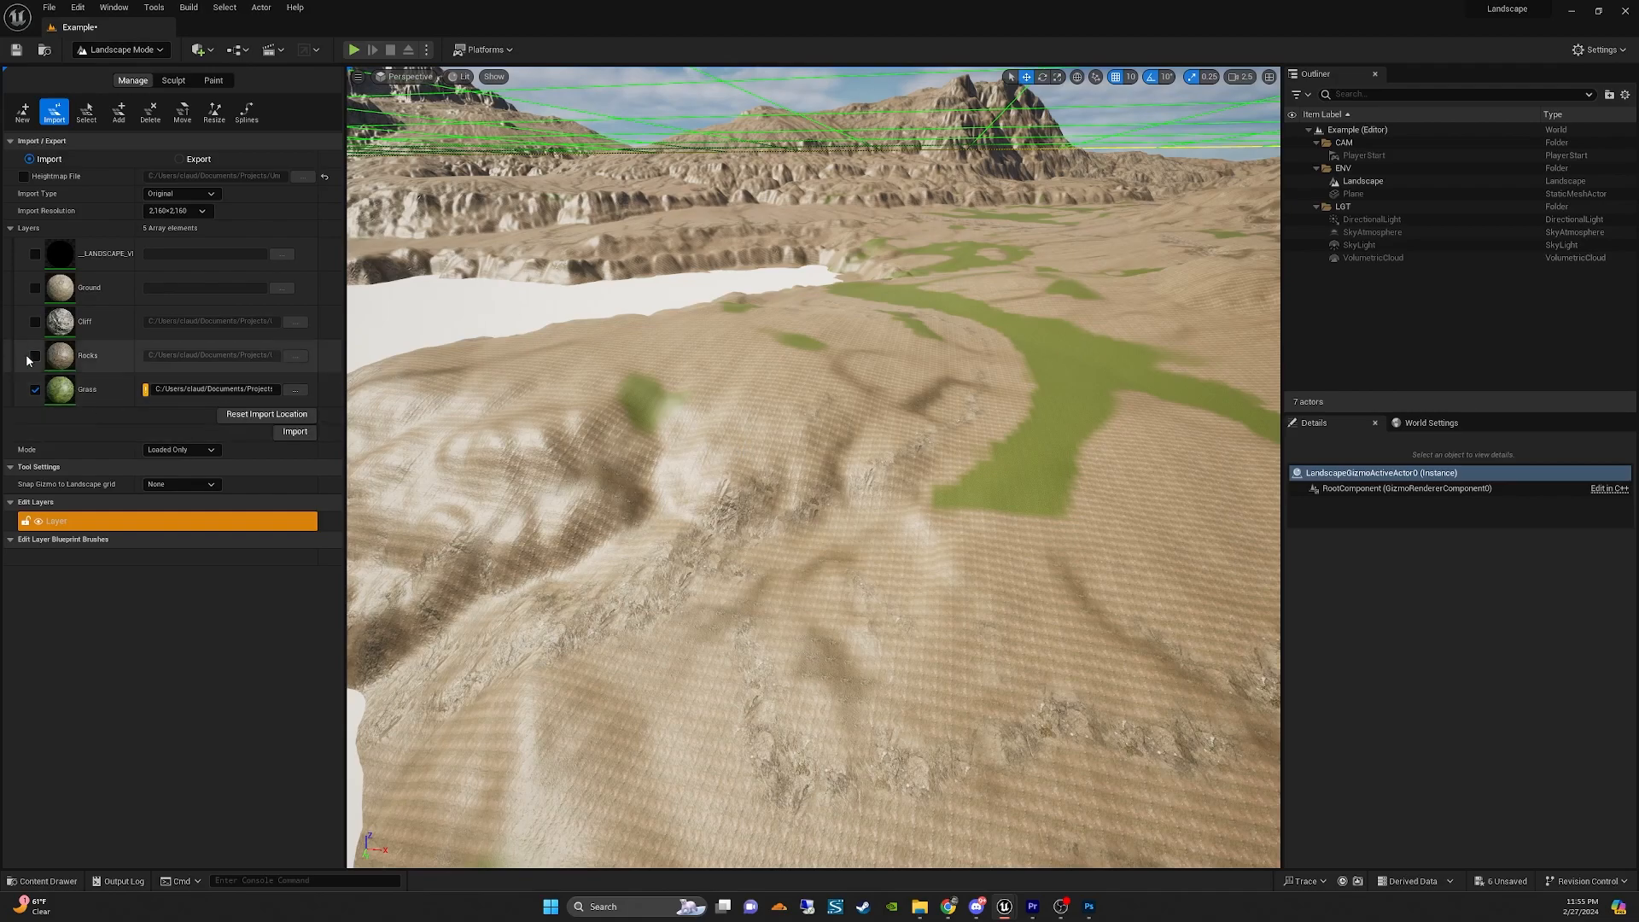
right_drag(546, 409, 480, 405)
right_drag(669, 435, 669, 434)
right_drag(939, 372, 1024, 335)
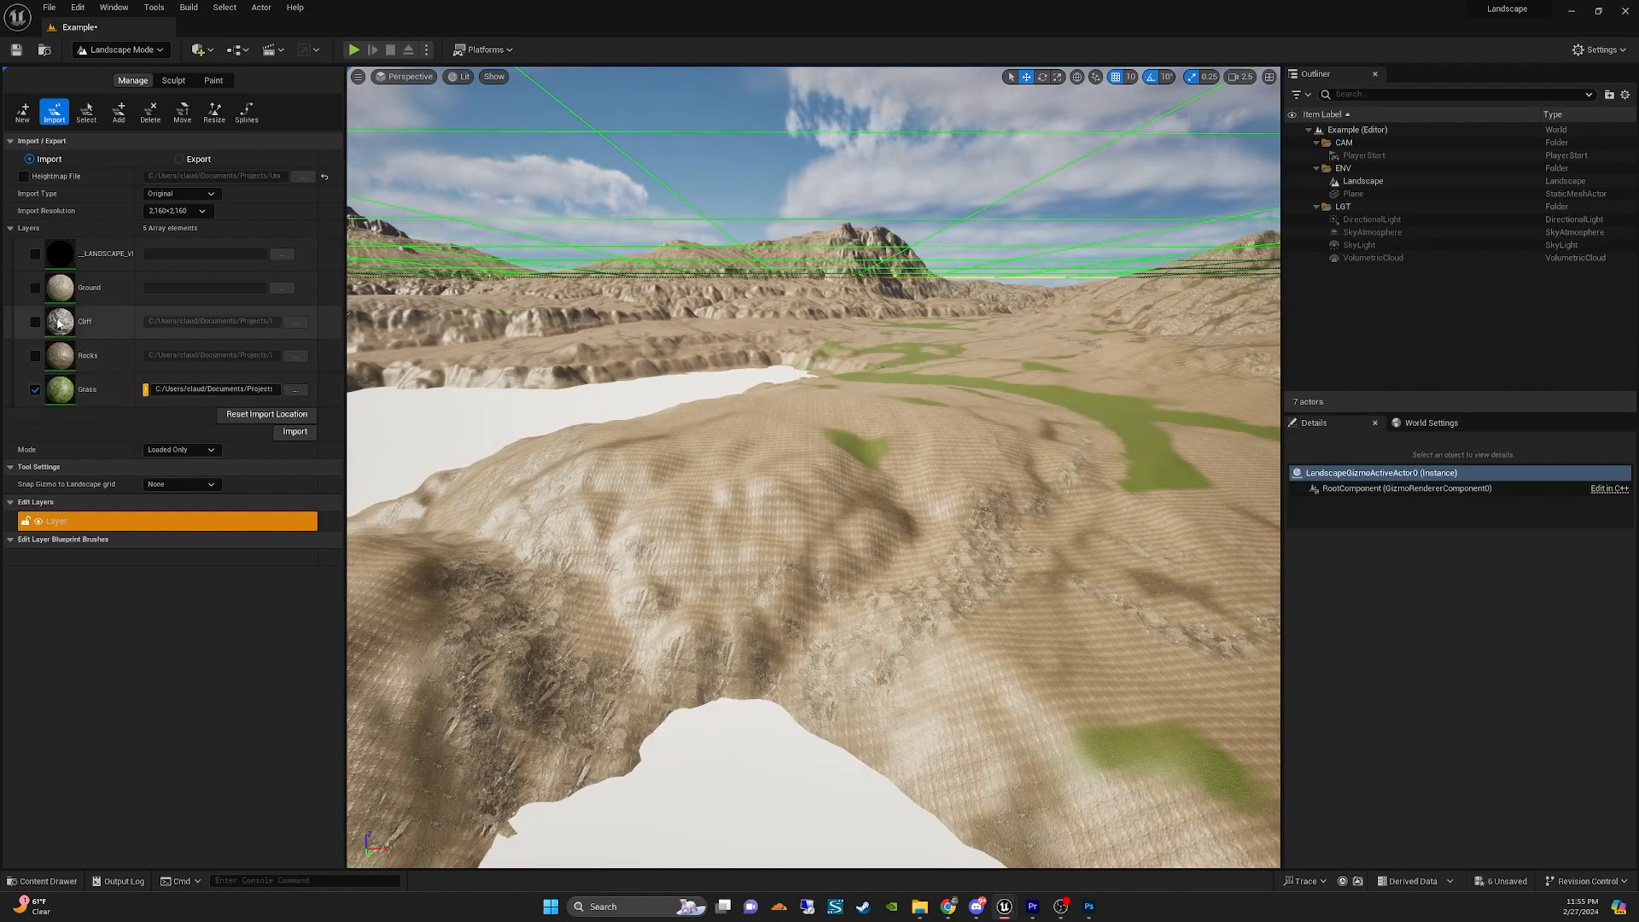
Inspect the grass strips, rocky bands and bare ground along the shoreline and across the inland slopes.
right_drag(578, 430, 492, 494)
key(d)
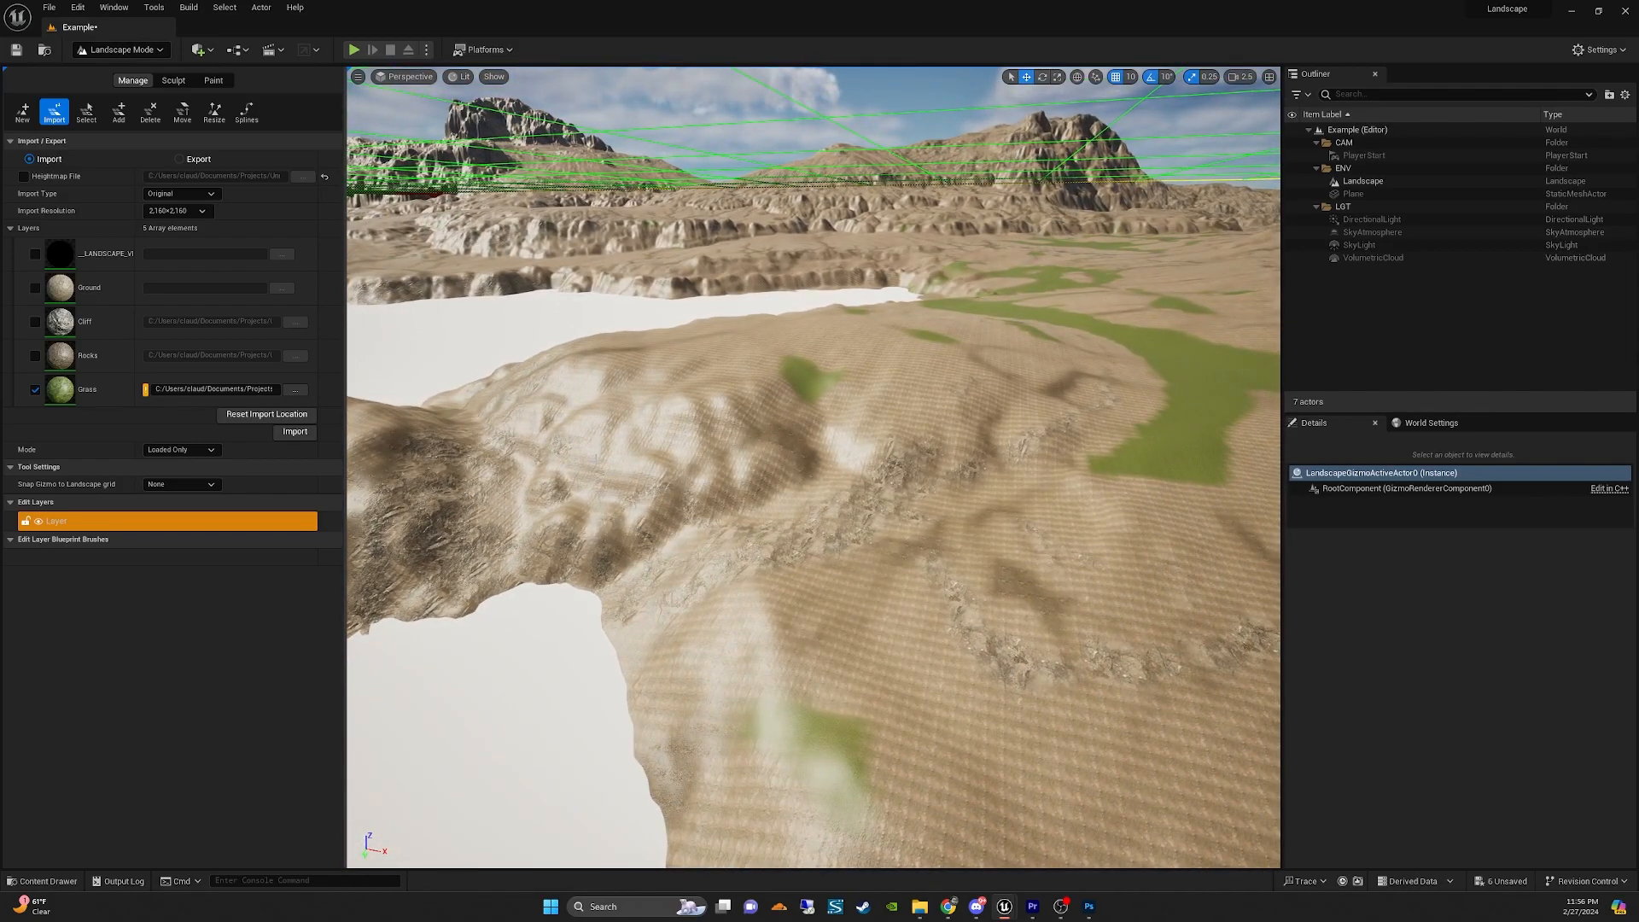
right_drag(812, 468, 821, 529)
right_drag(888, 452, 965, 510)
key(w)
key(s)
key(w)
key(d)
key(a)
key(a)
key(w)
key(d)
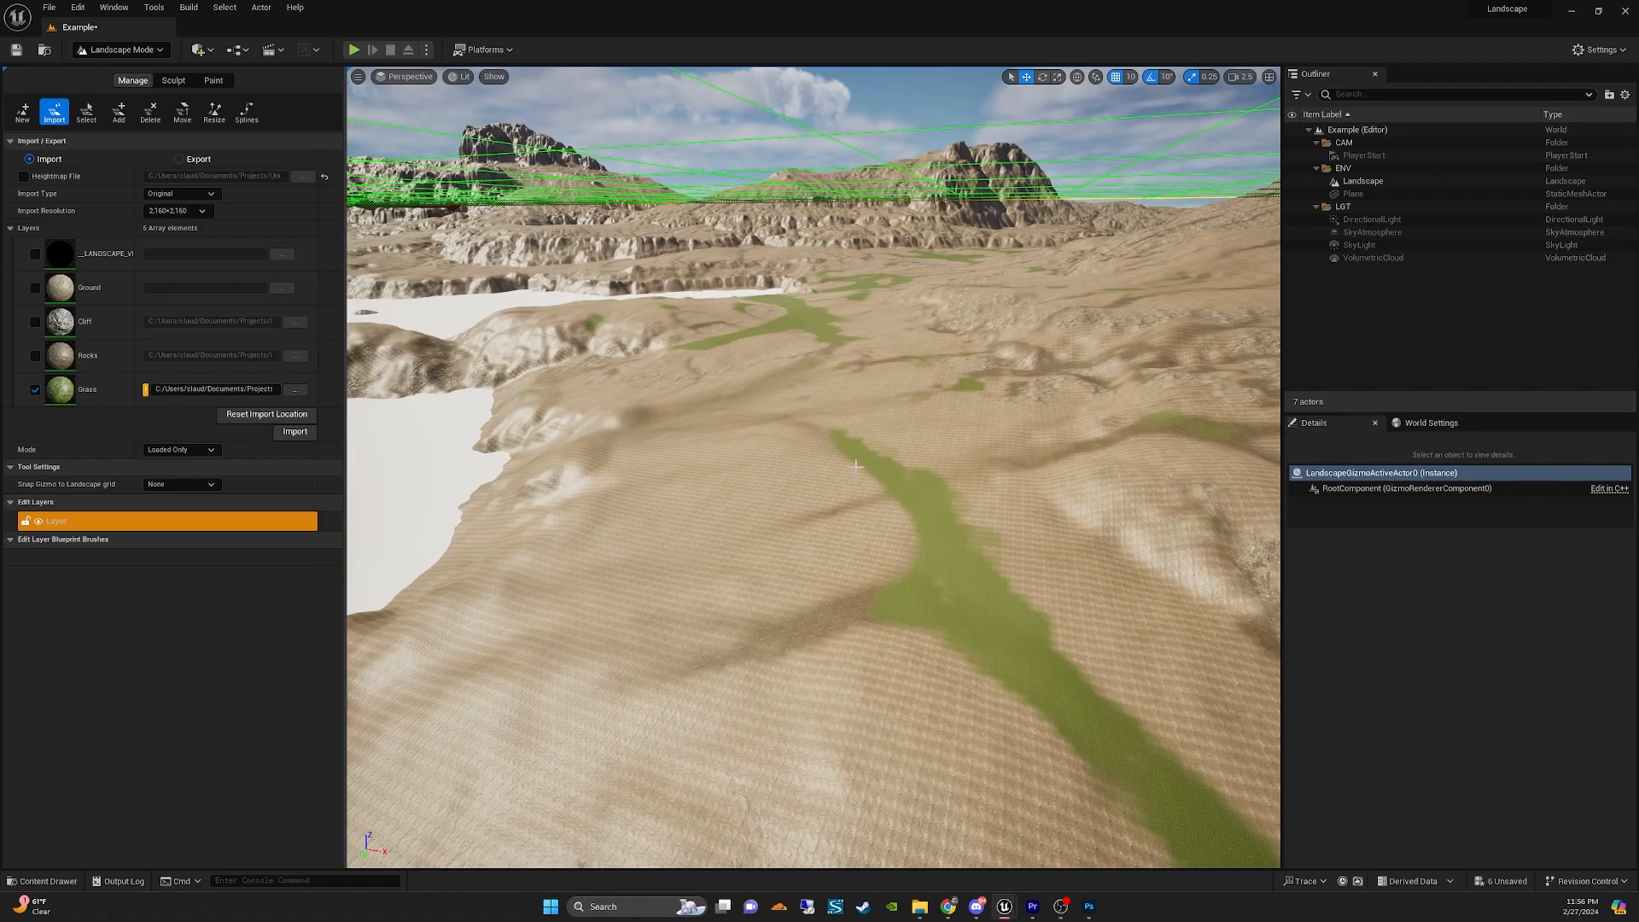
right_drag(851, 467, 854, 465)
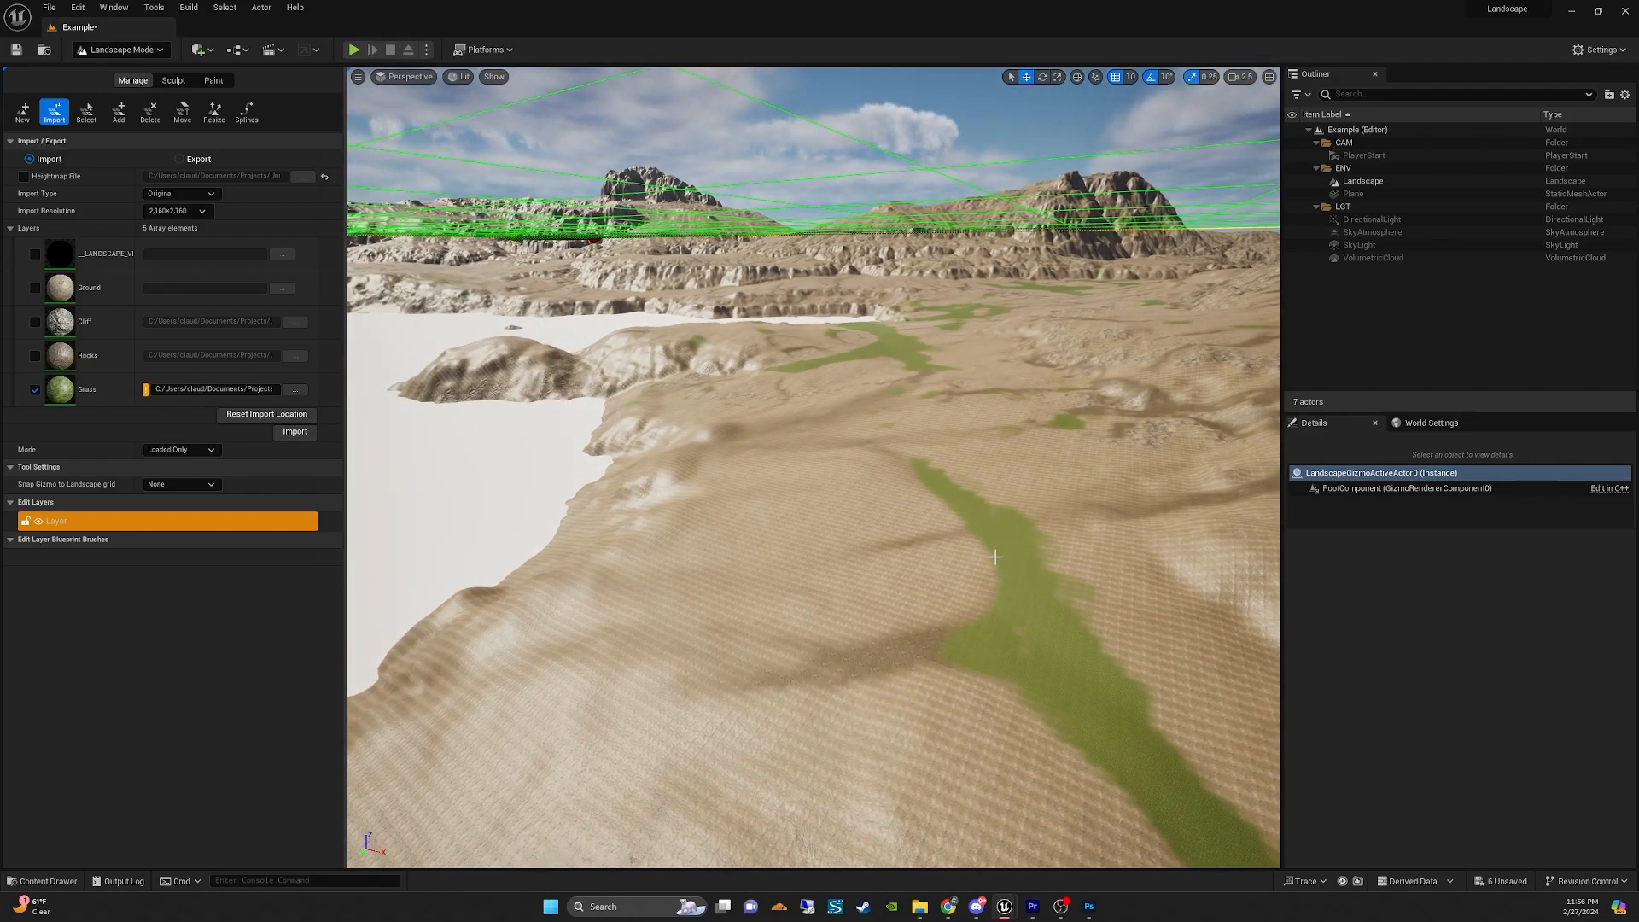
key(w)
right_drag(981, 575, 965, 573)
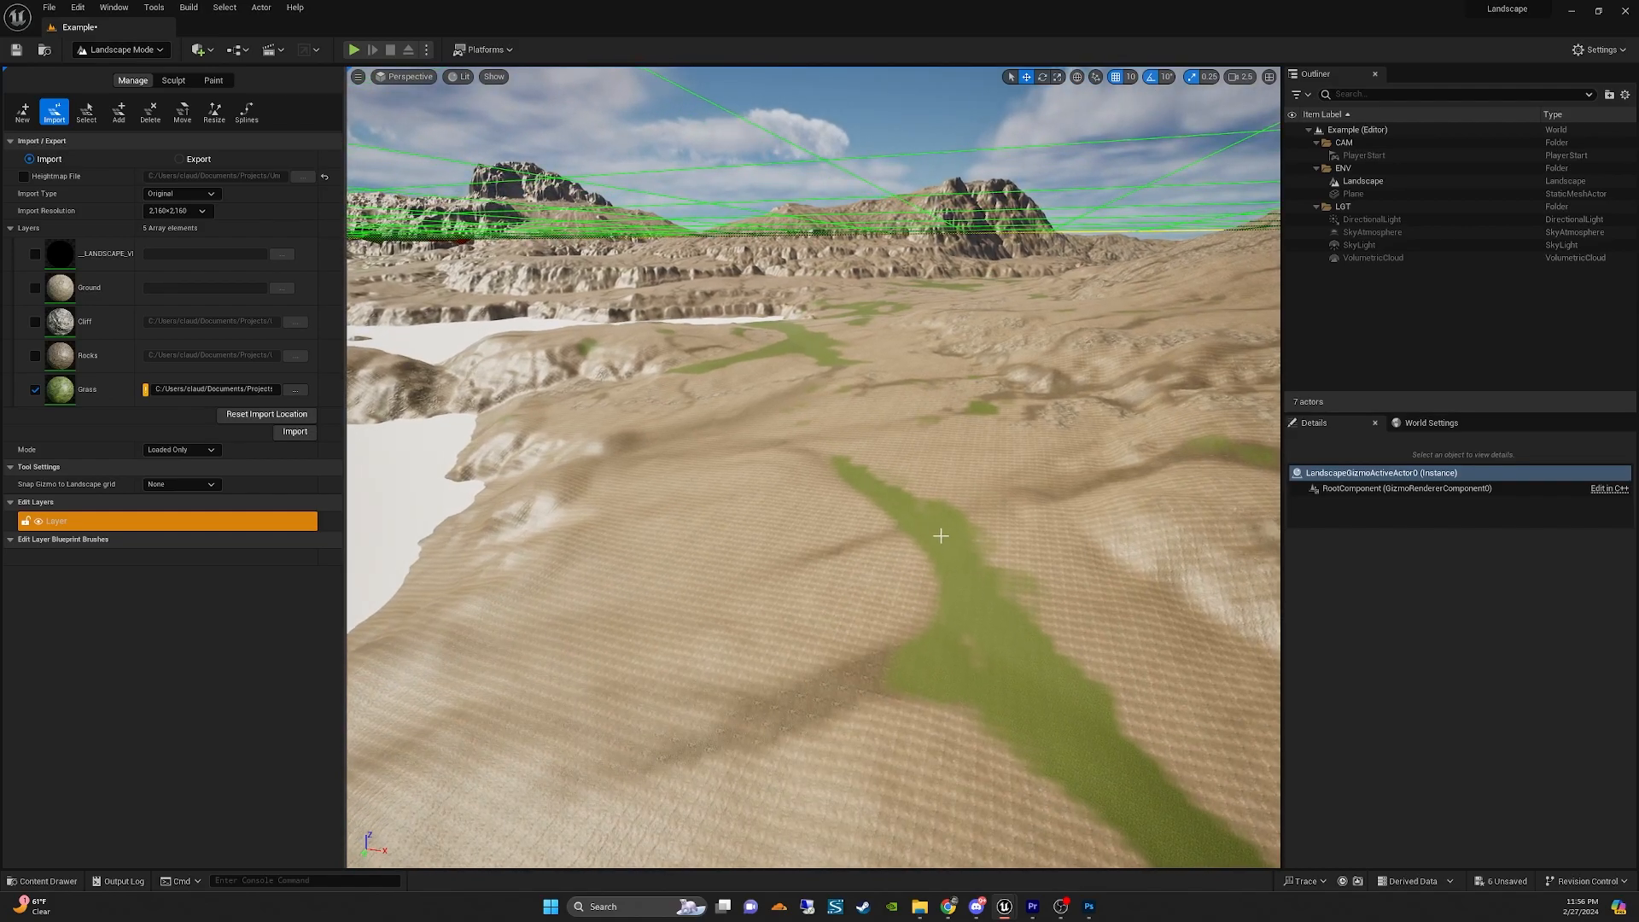
right_drag(770, 582, 743, 551)
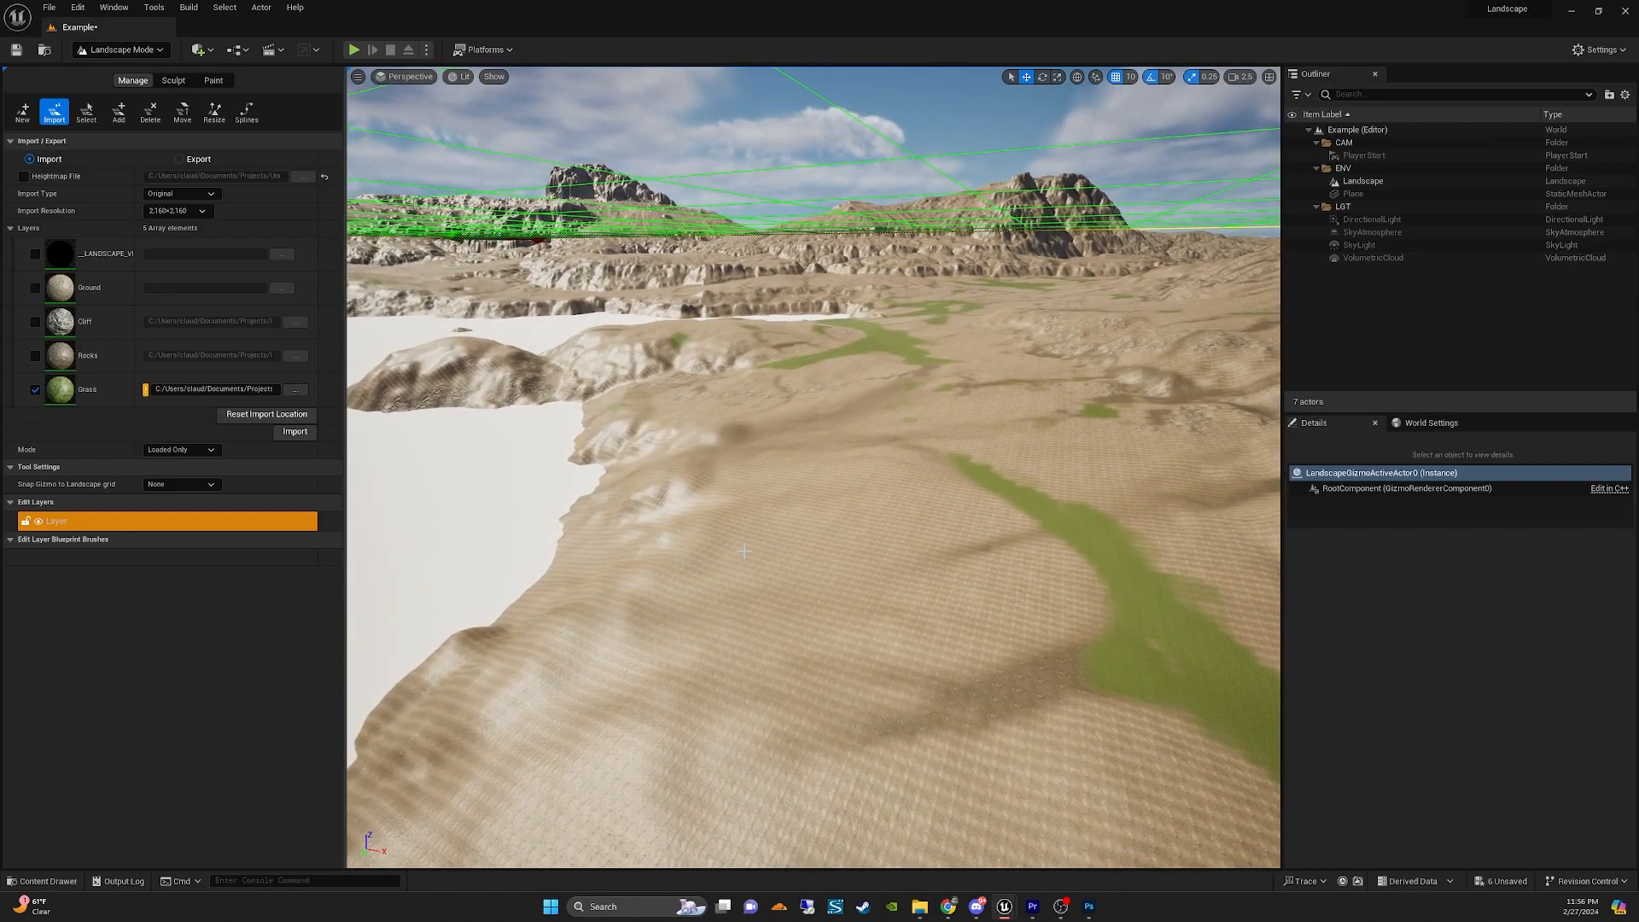
Exclude Grass from the mask import and try to fill the whole landscape with the Grass paint layer.
click(34, 389)
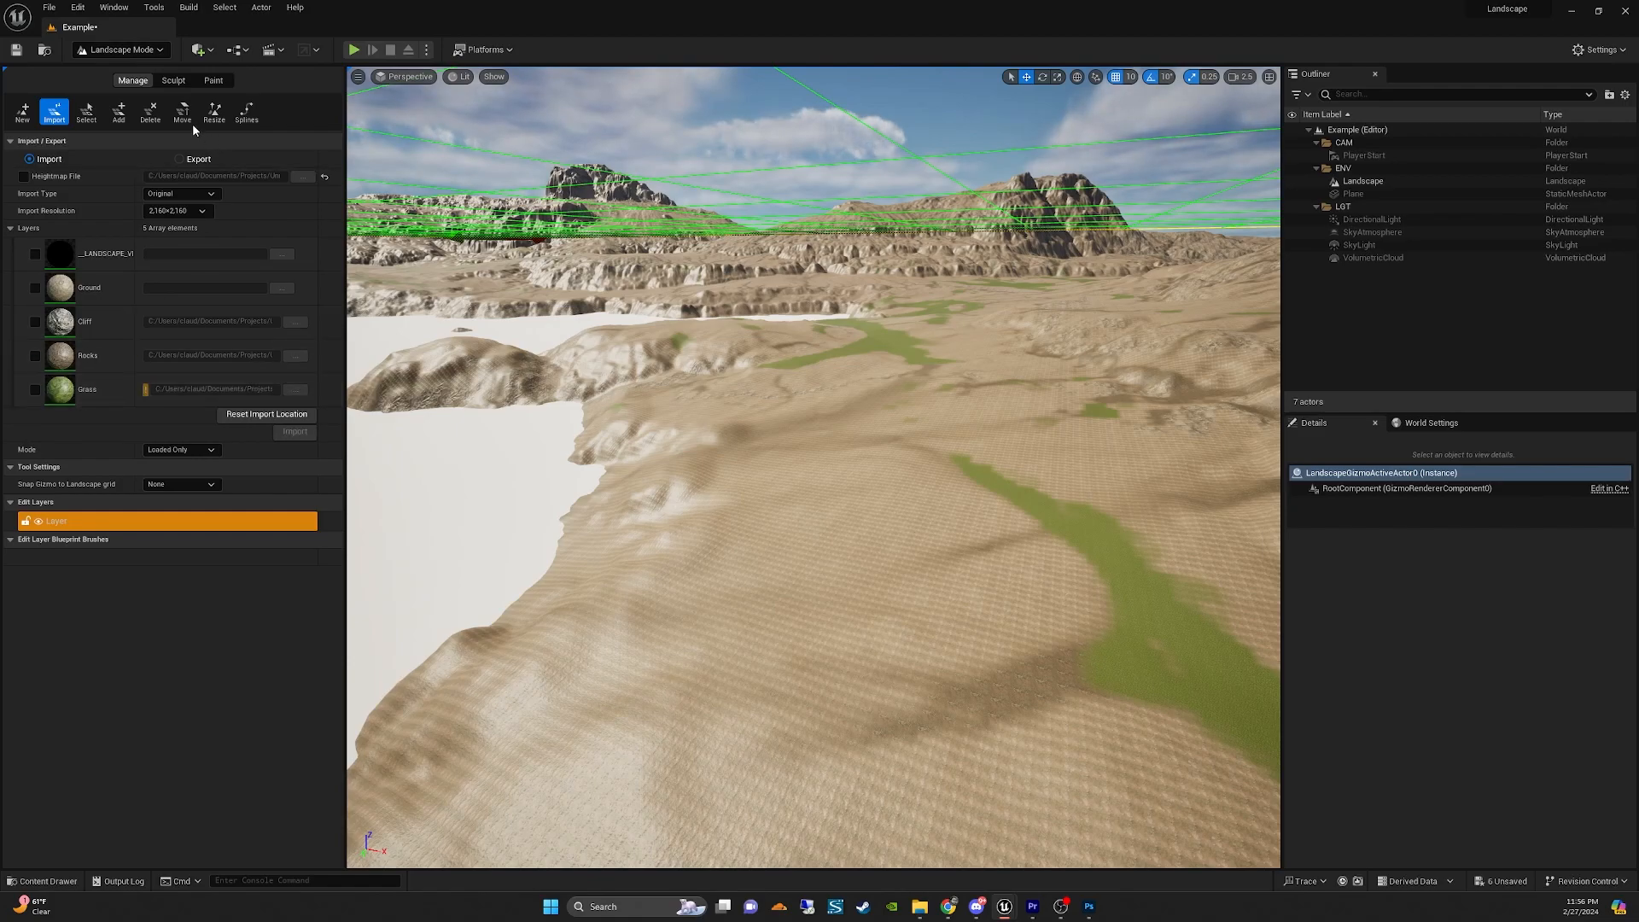
click(213, 81)
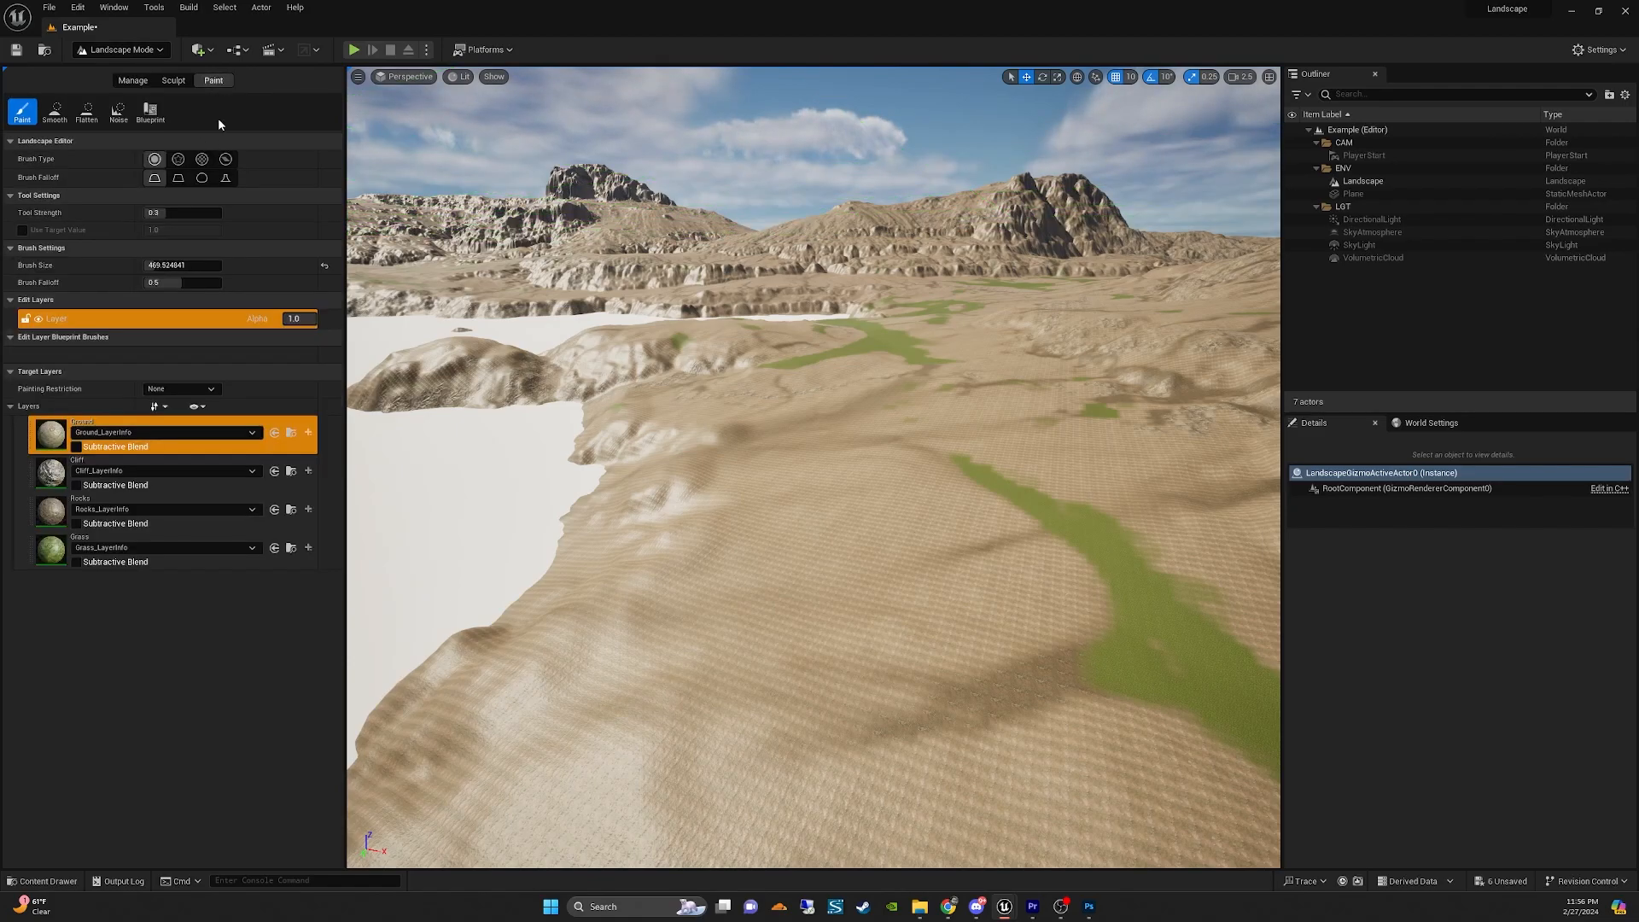
click(135, 535)
click(236, 547)
click(284, 575)
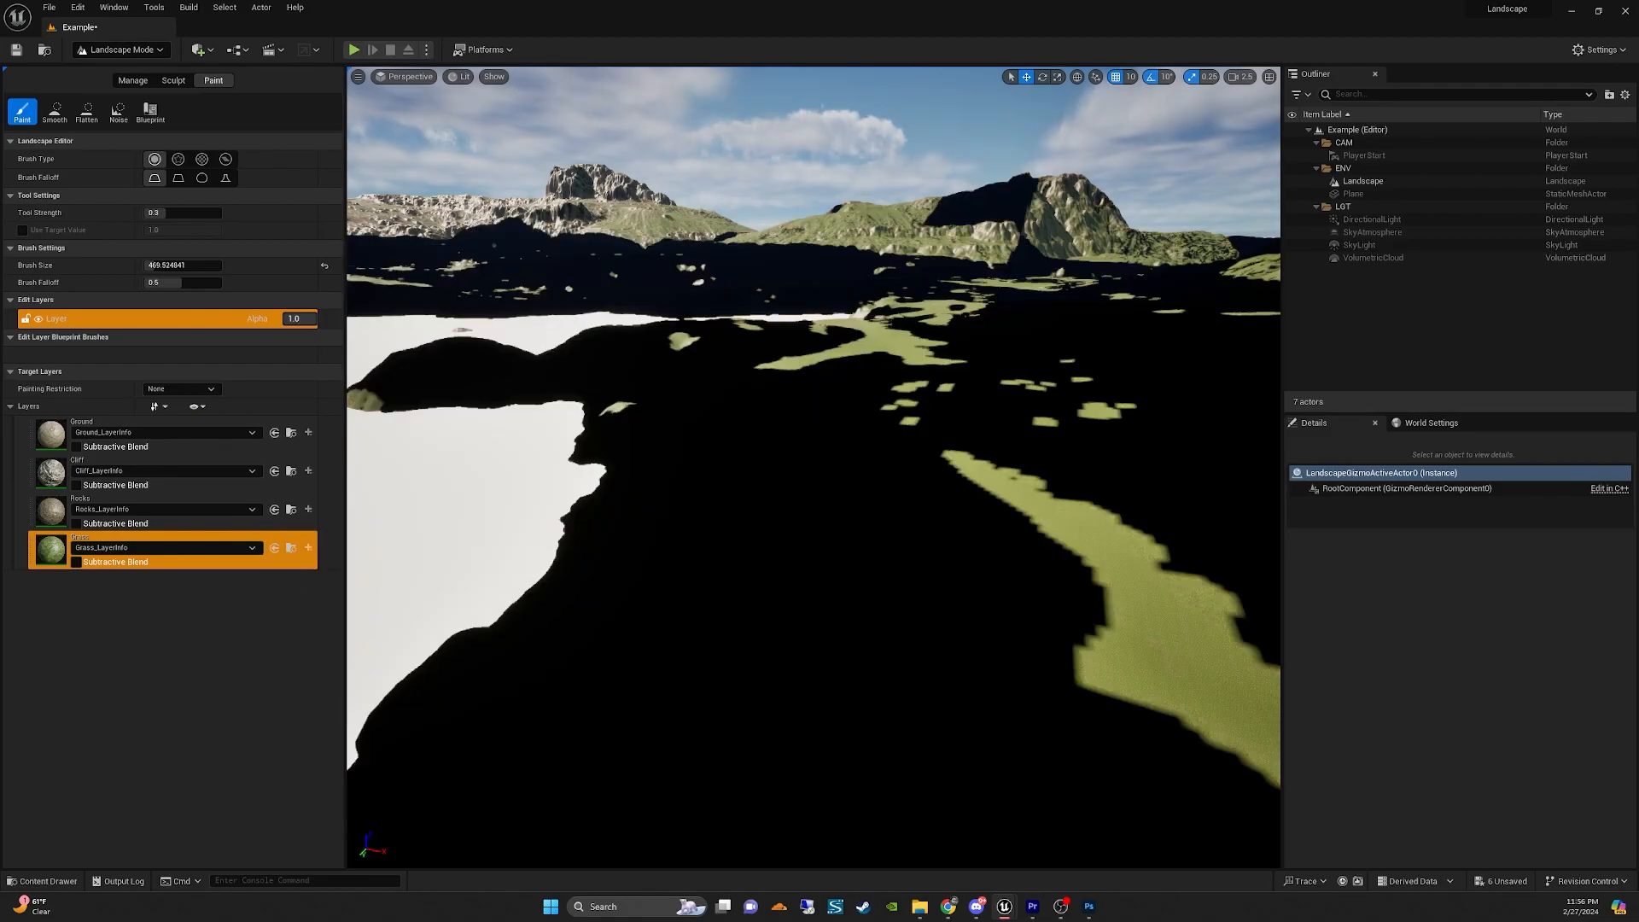
right_click(802, 534)
mouse_move(651, 431)
right_down()
mouse_move(734, 444)
mouse_move(781, 420)
right_up()
key(s)
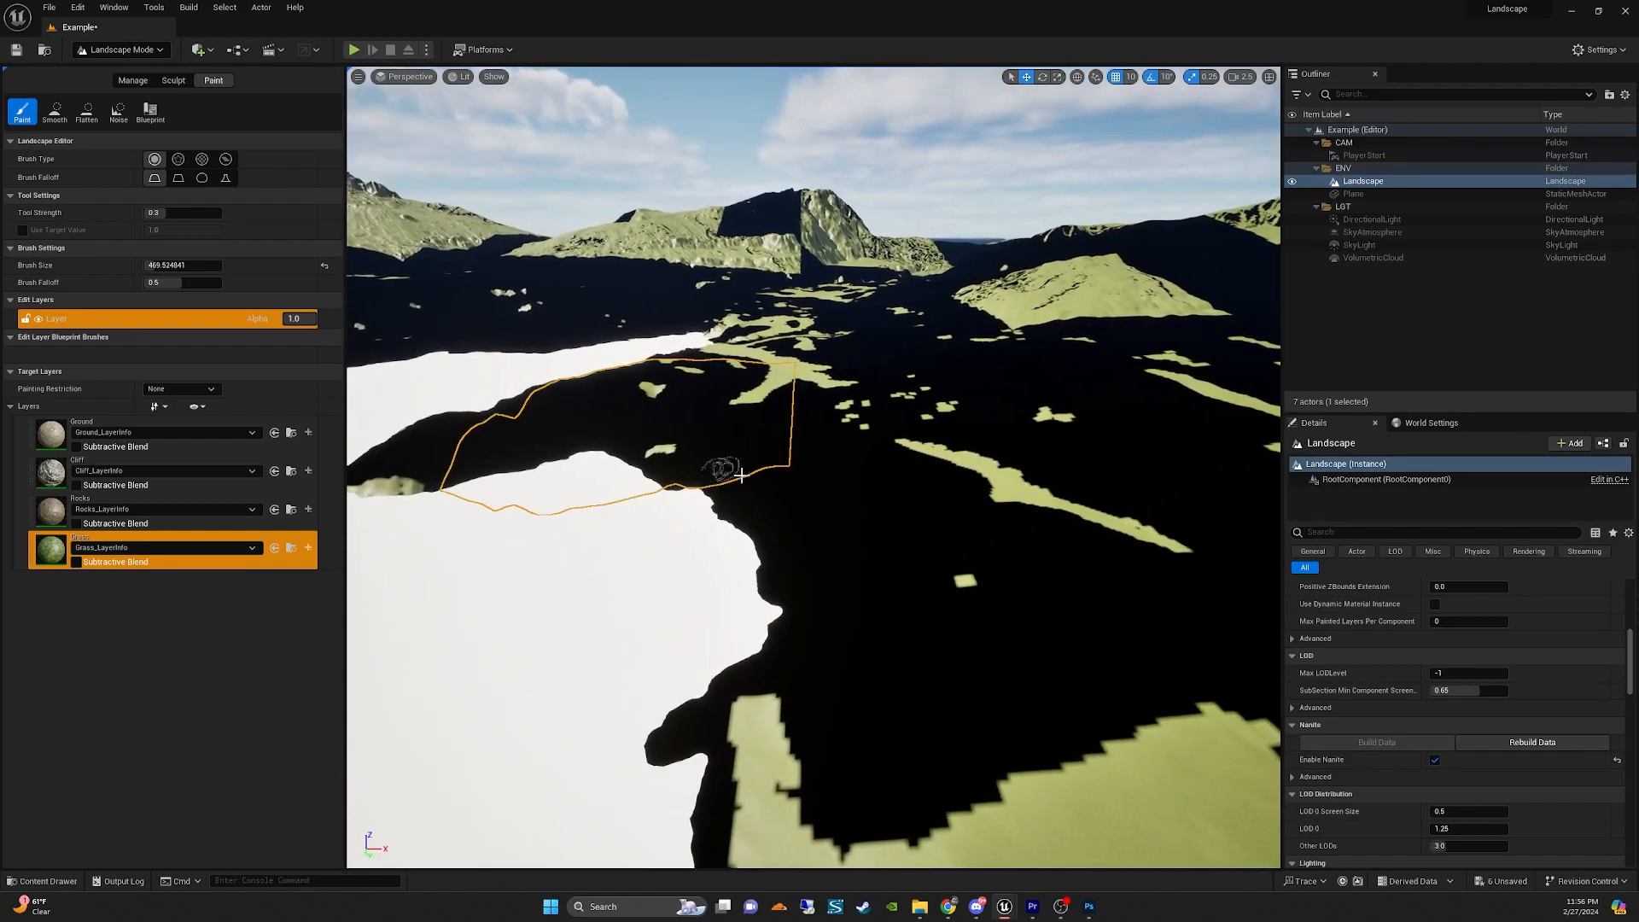
key(w)
right_drag(848, 470, 839, 512)
key(d)
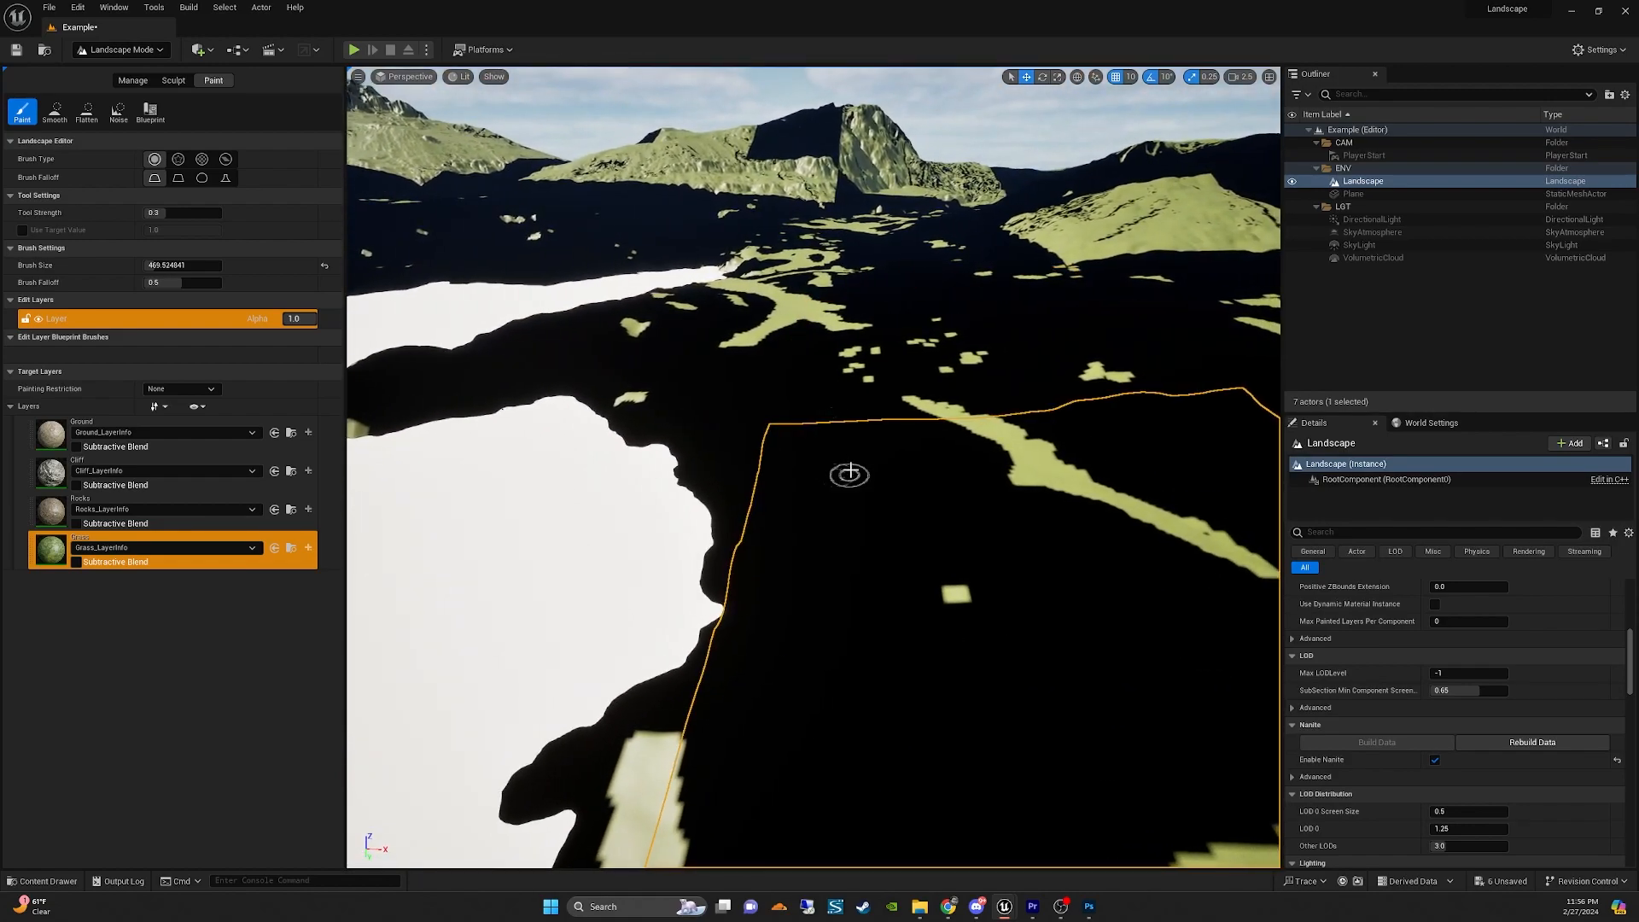
click(305, 555)
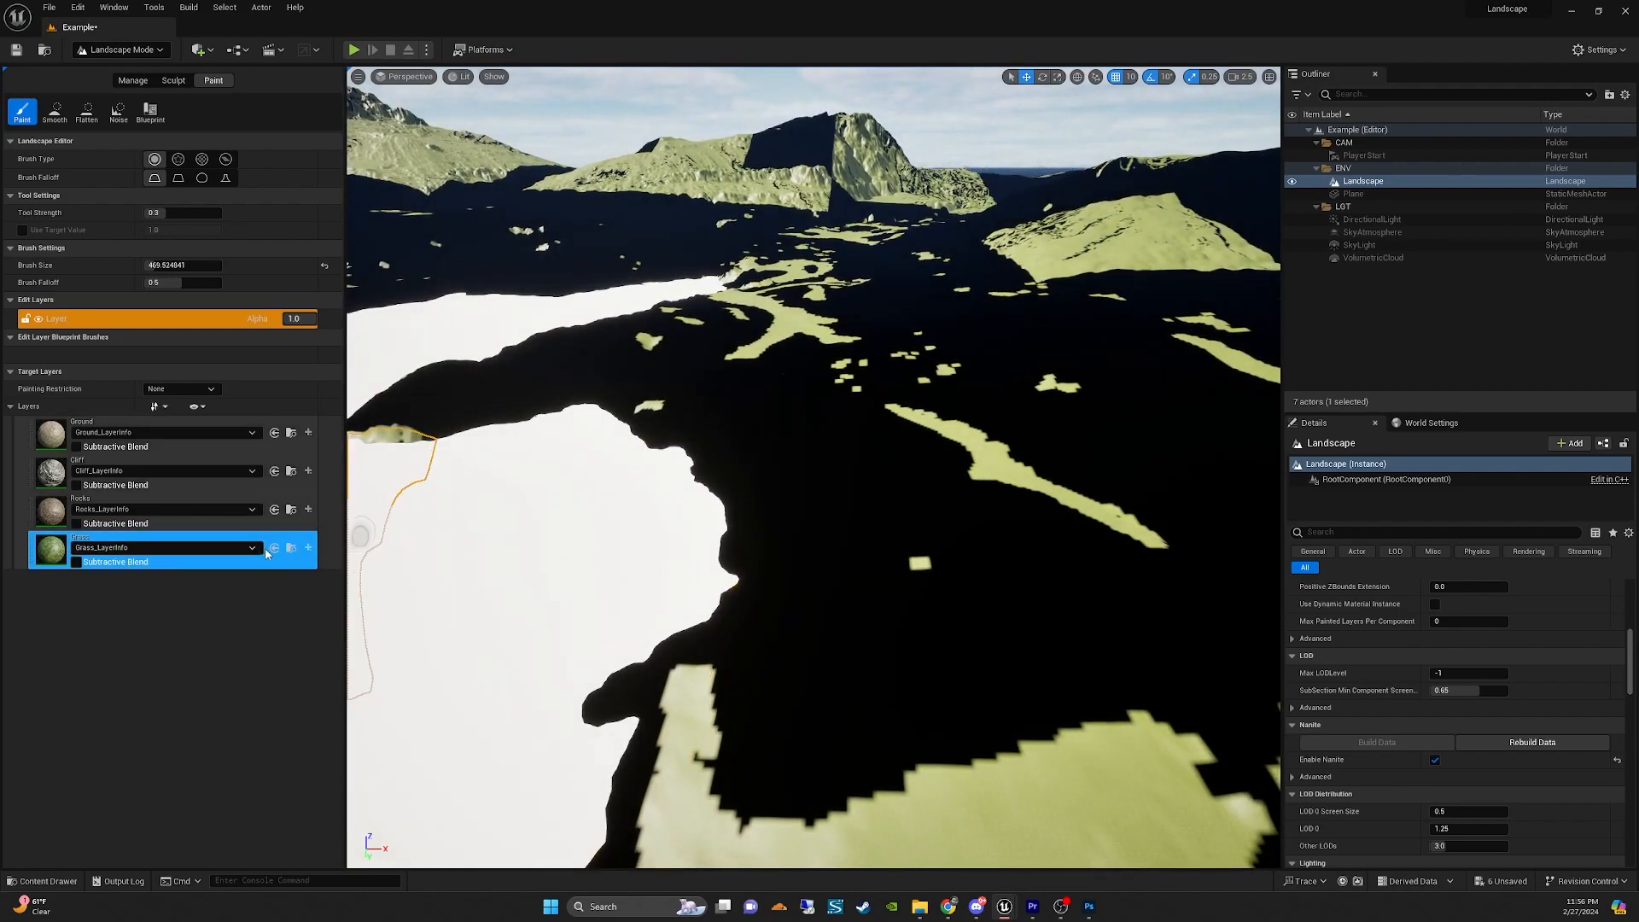
Enable the Grass layer for import with Veshaan_All.png as its mask, and import it over the whole landscape.
click(132, 80)
click(36, 389)
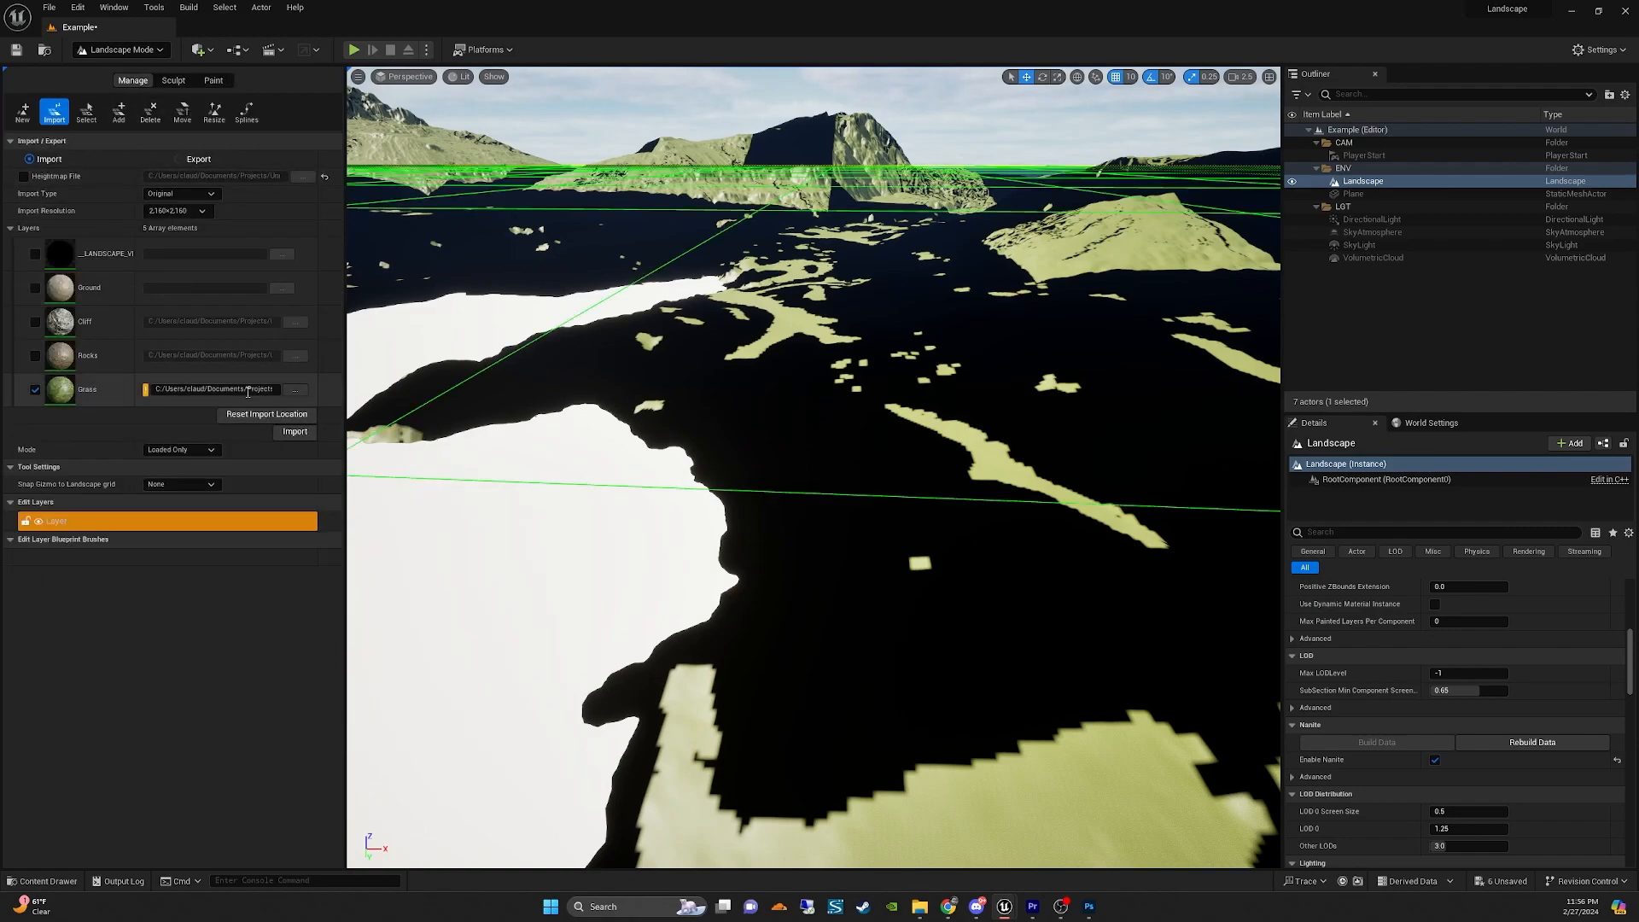
click(293, 390)
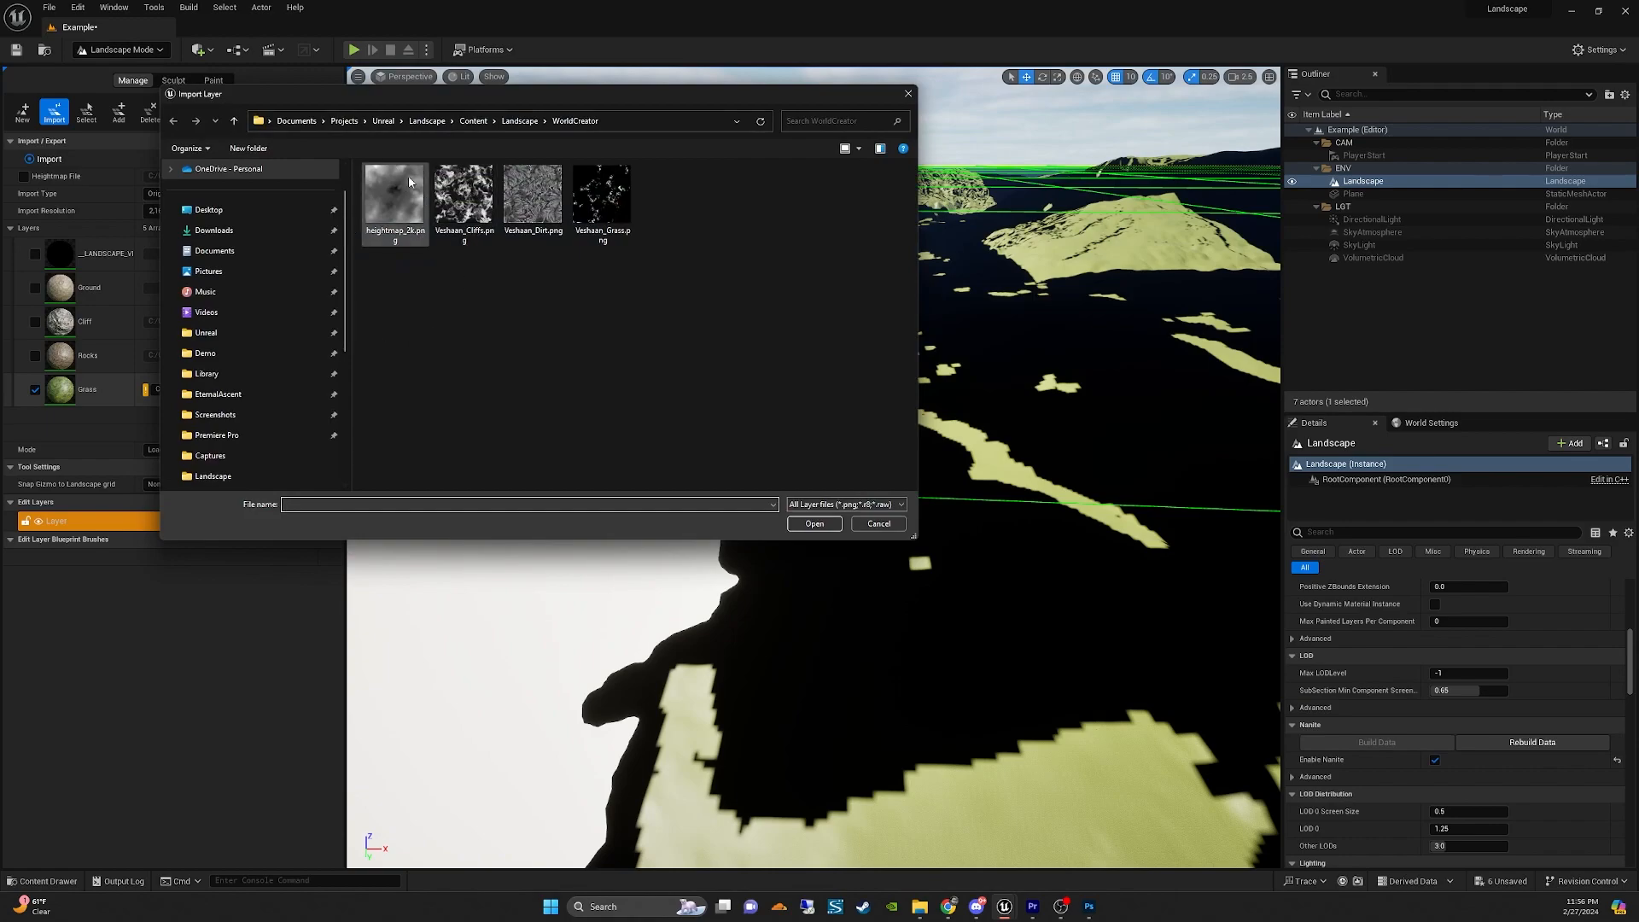
click(879, 524)
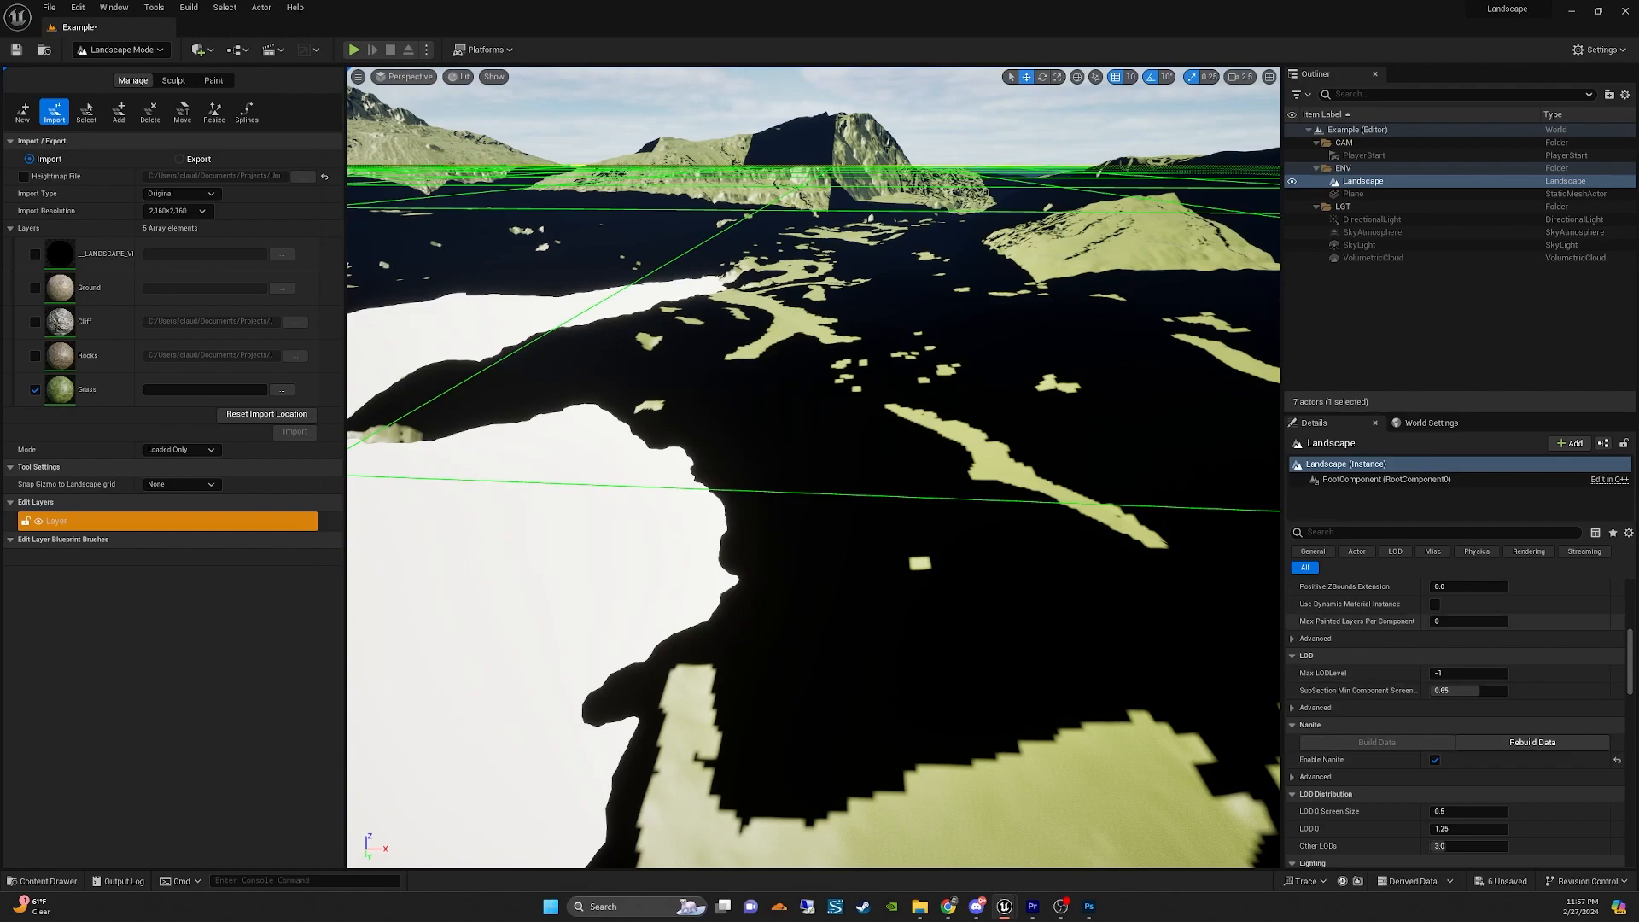
click(283, 390)
click(463, 194)
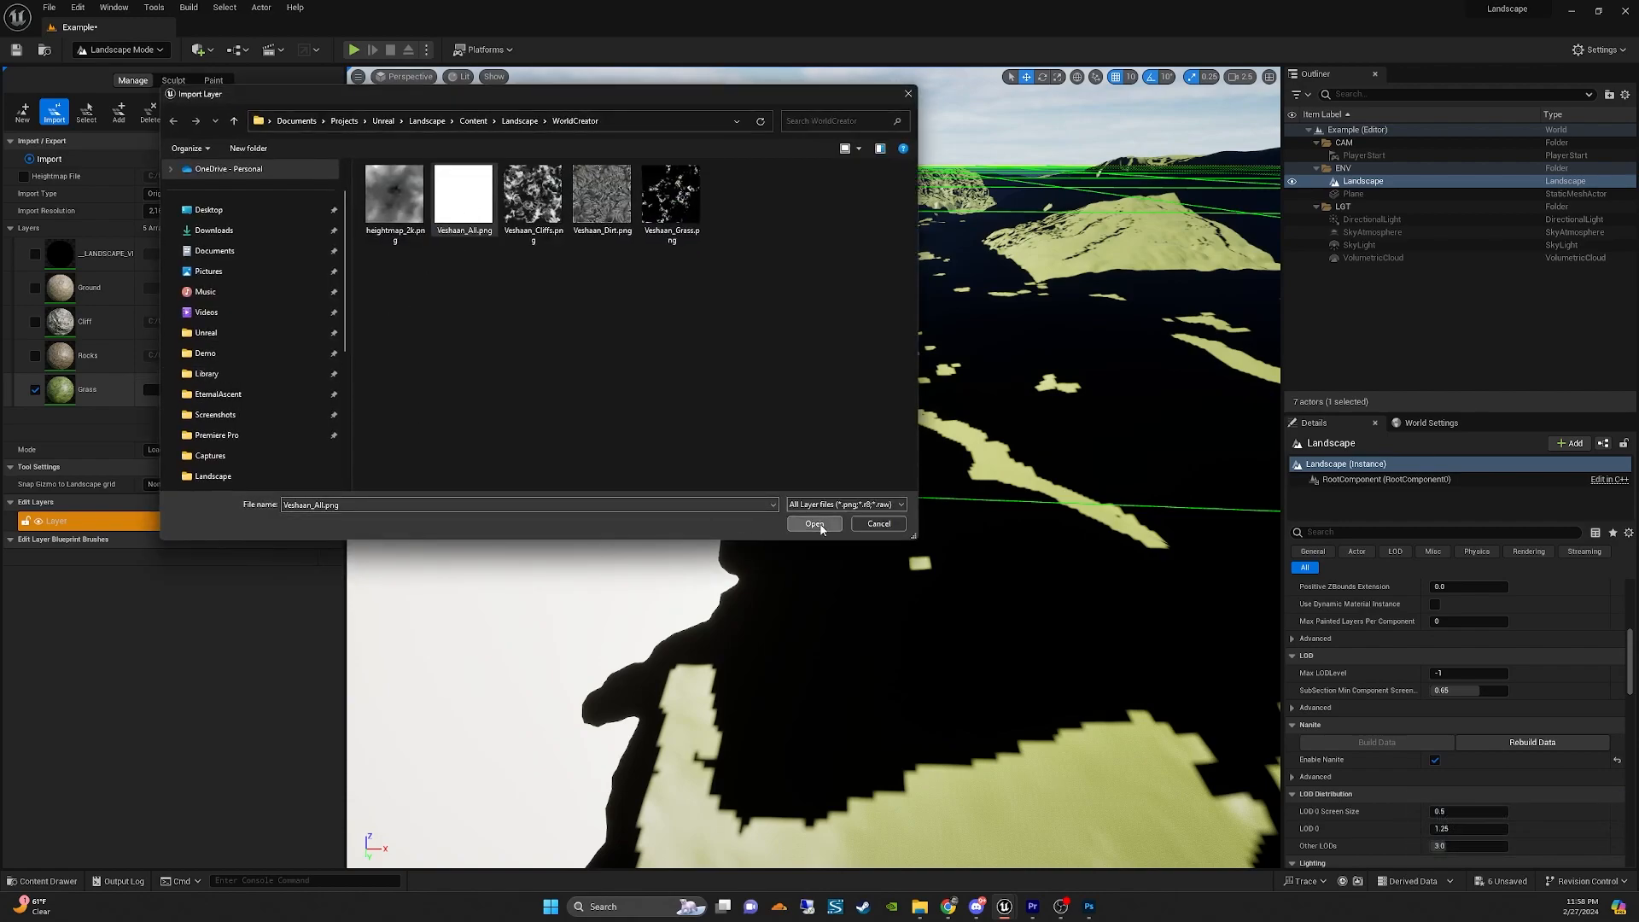
click(815, 524)
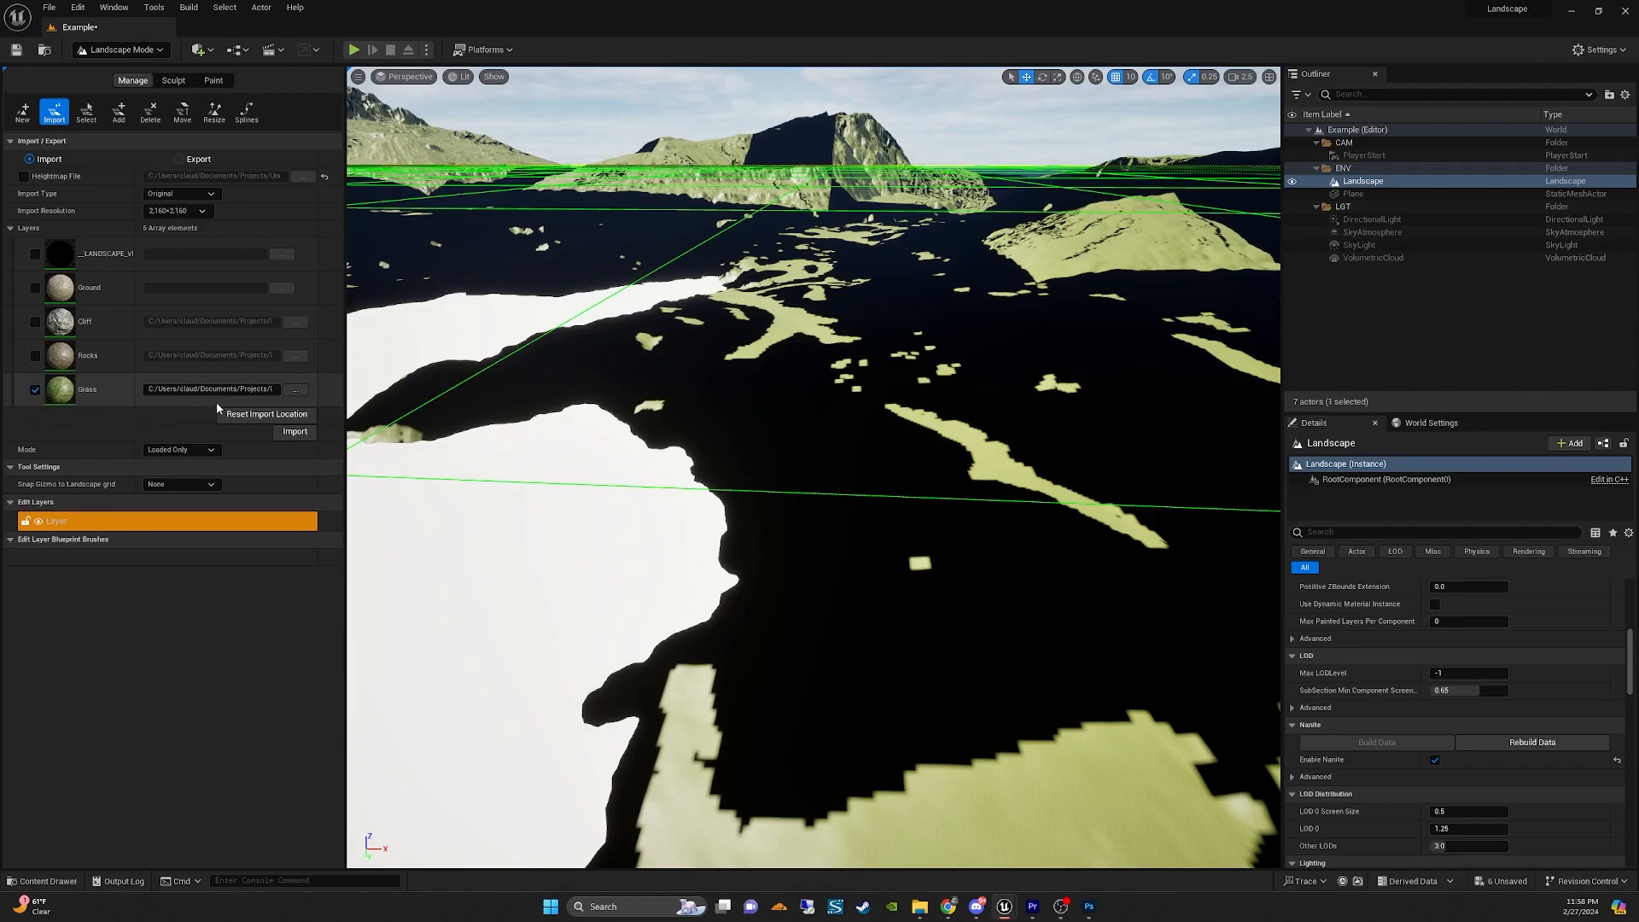
click(287, 436)
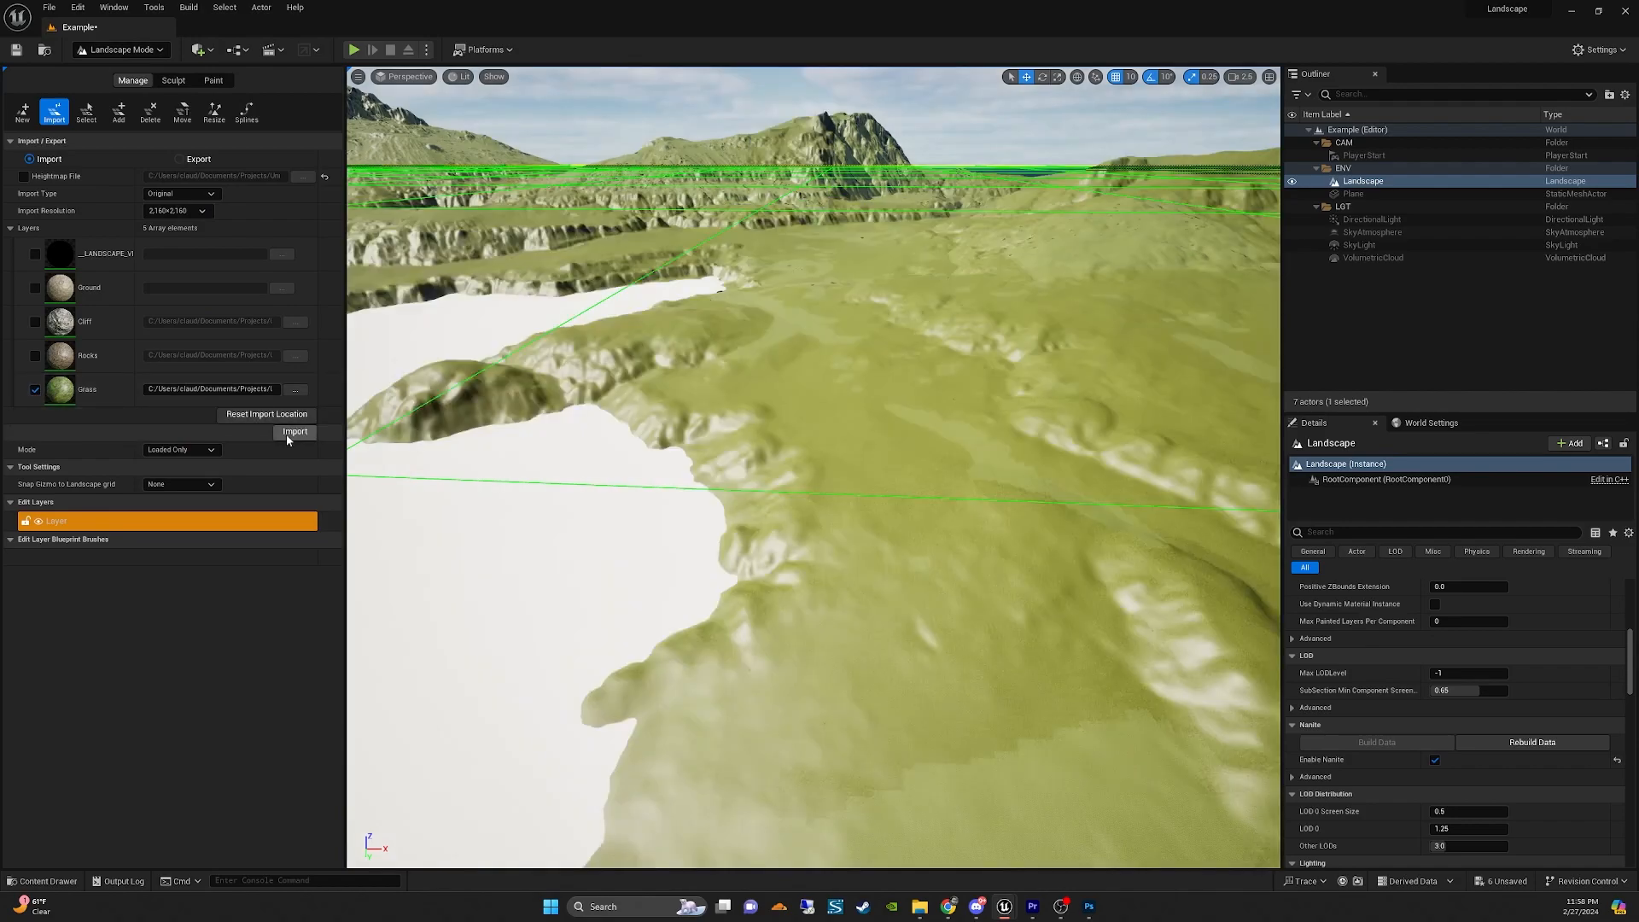
Assign Veshaan_Grass.png as the Ground layer's mask, exclude Grass, and import only the Ground layer.
key(w)
right_drag(912, 345, 836, 263)
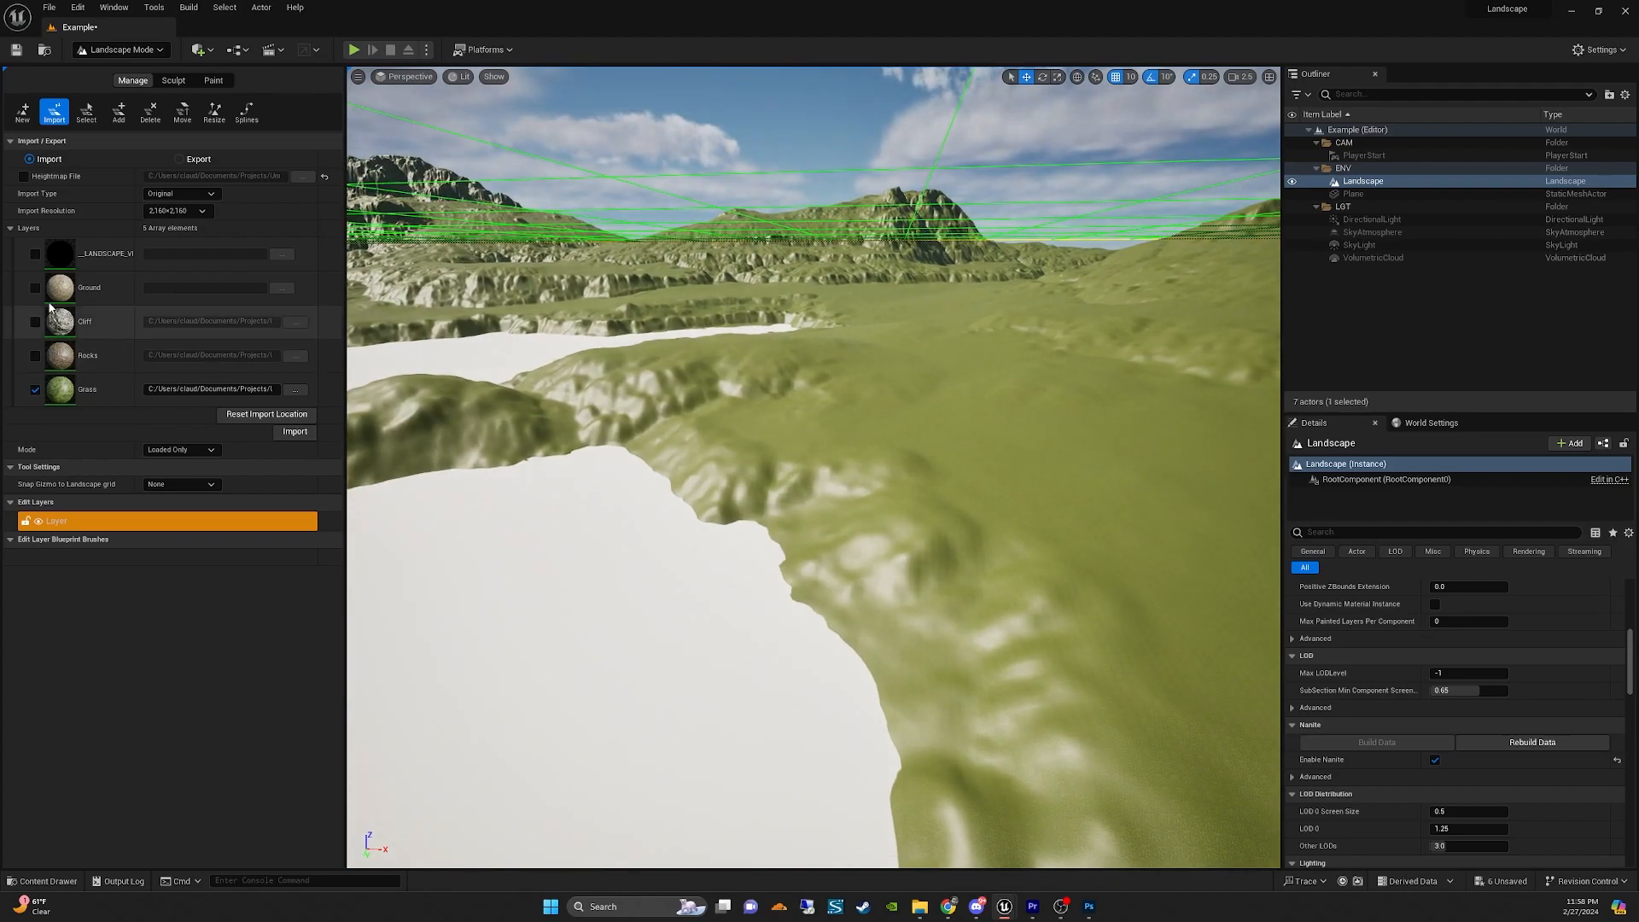
click(35, 289)
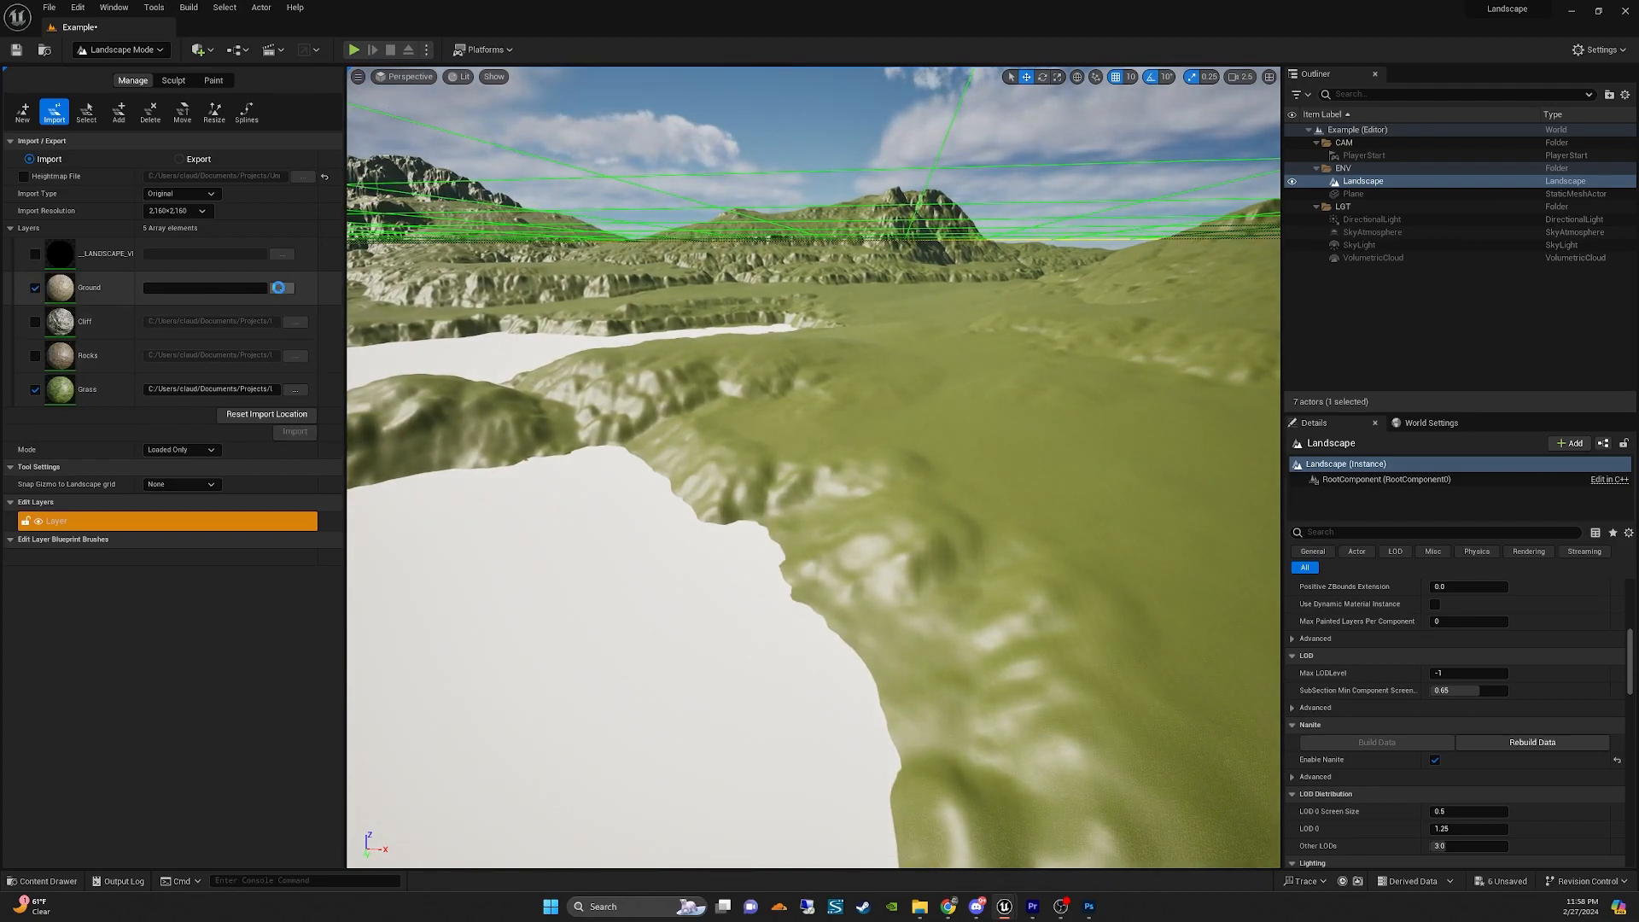
click(281, 287)
click(676, 211)
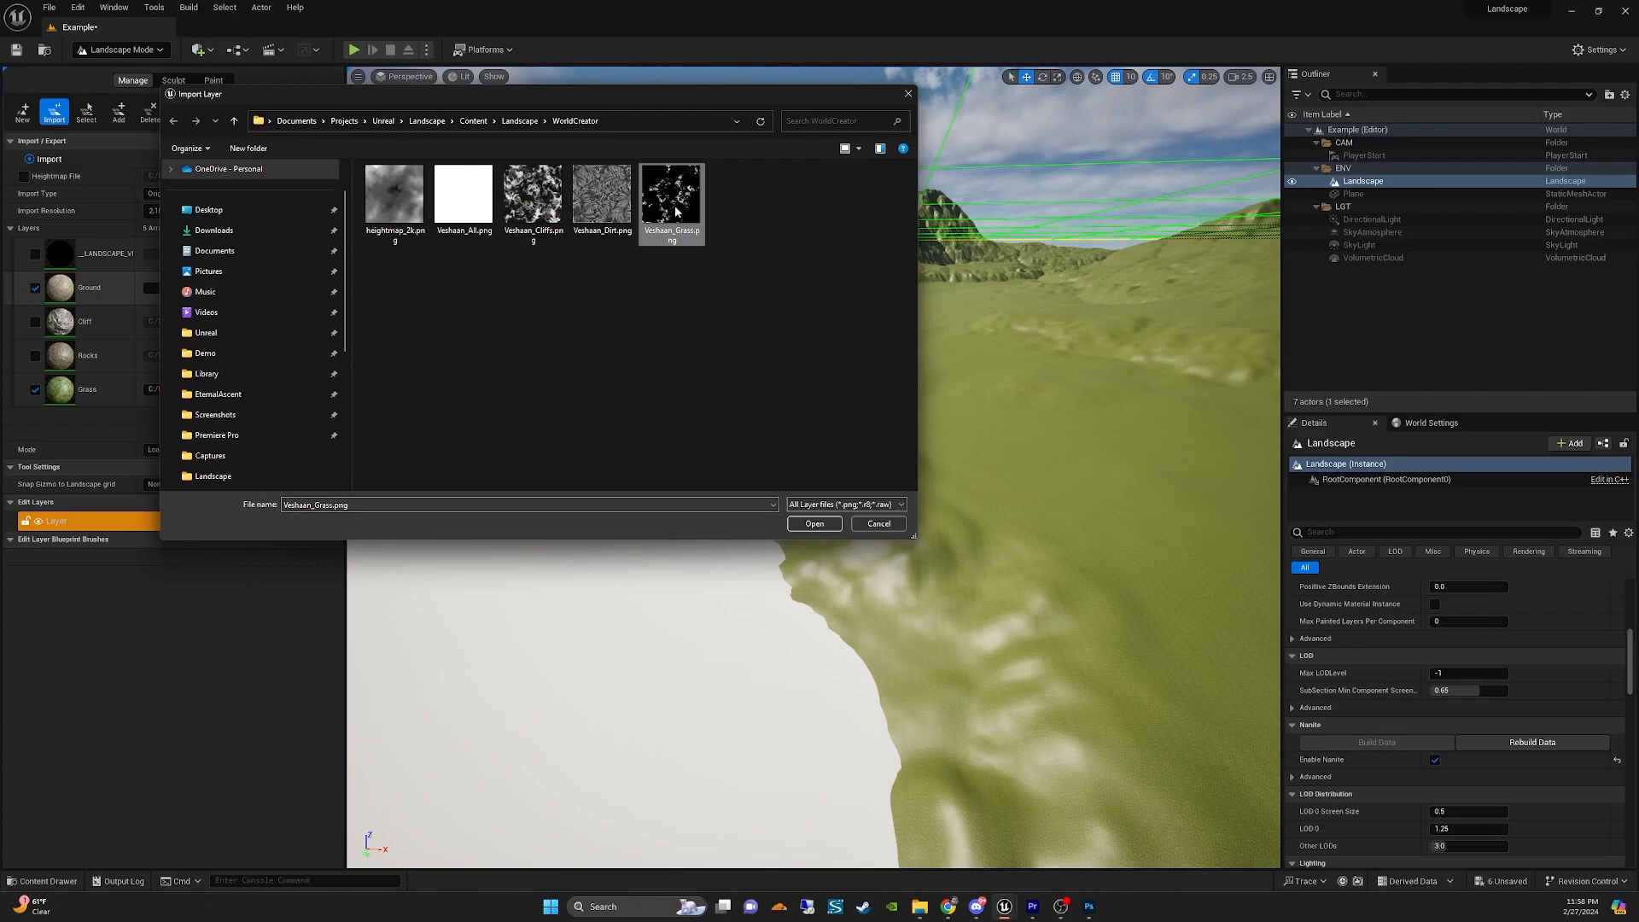
click(814, 524)
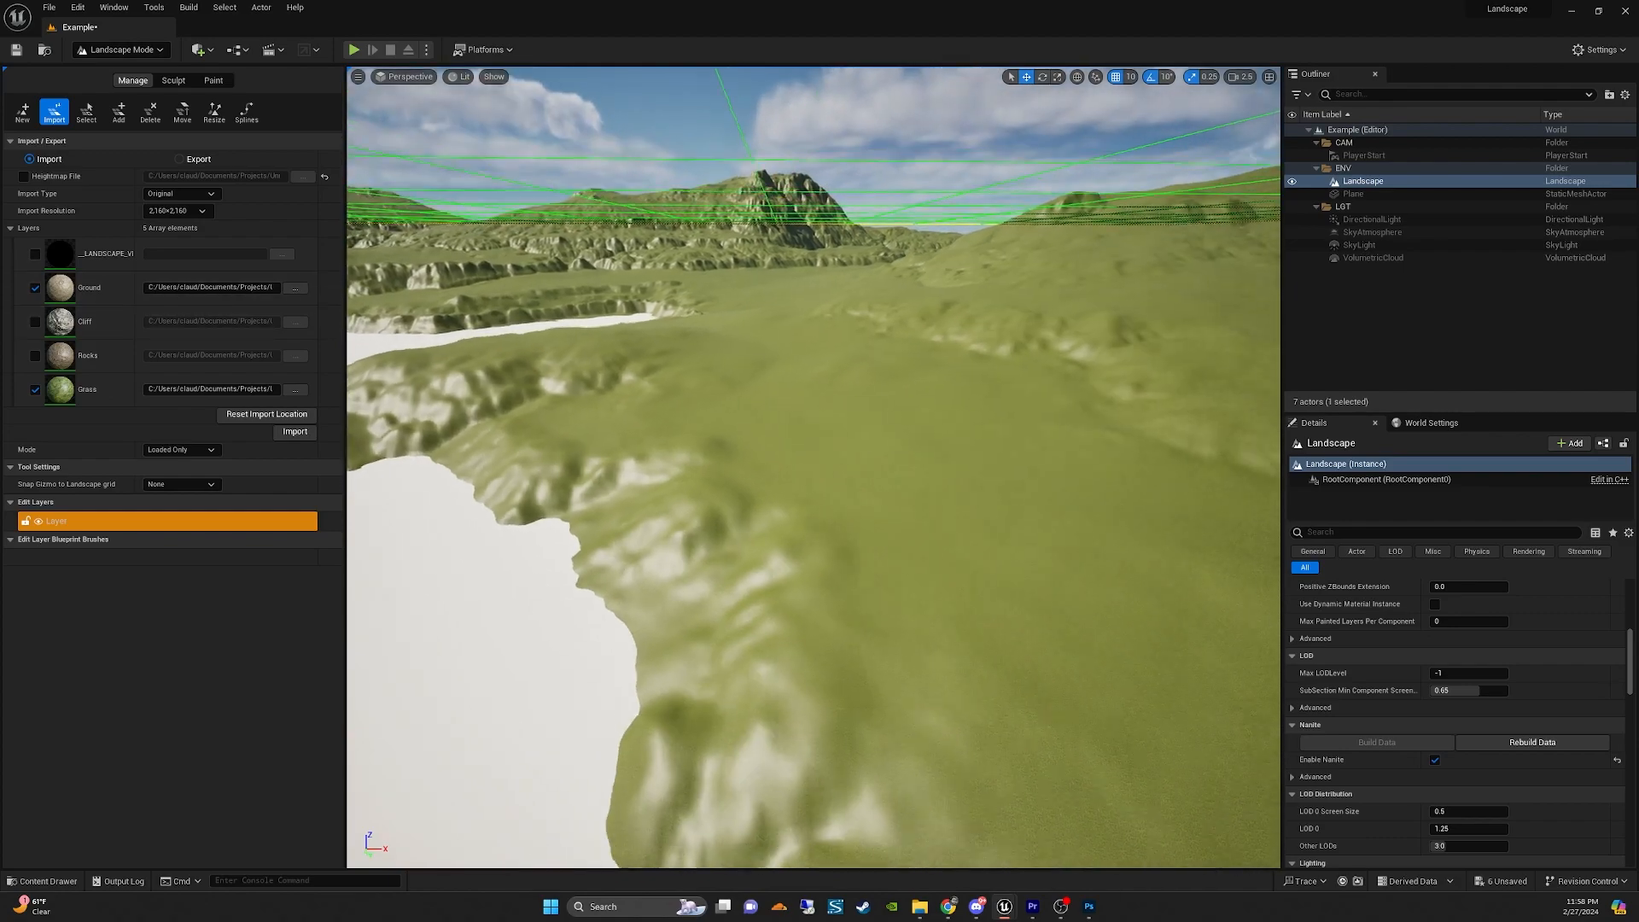
click(35, 390)
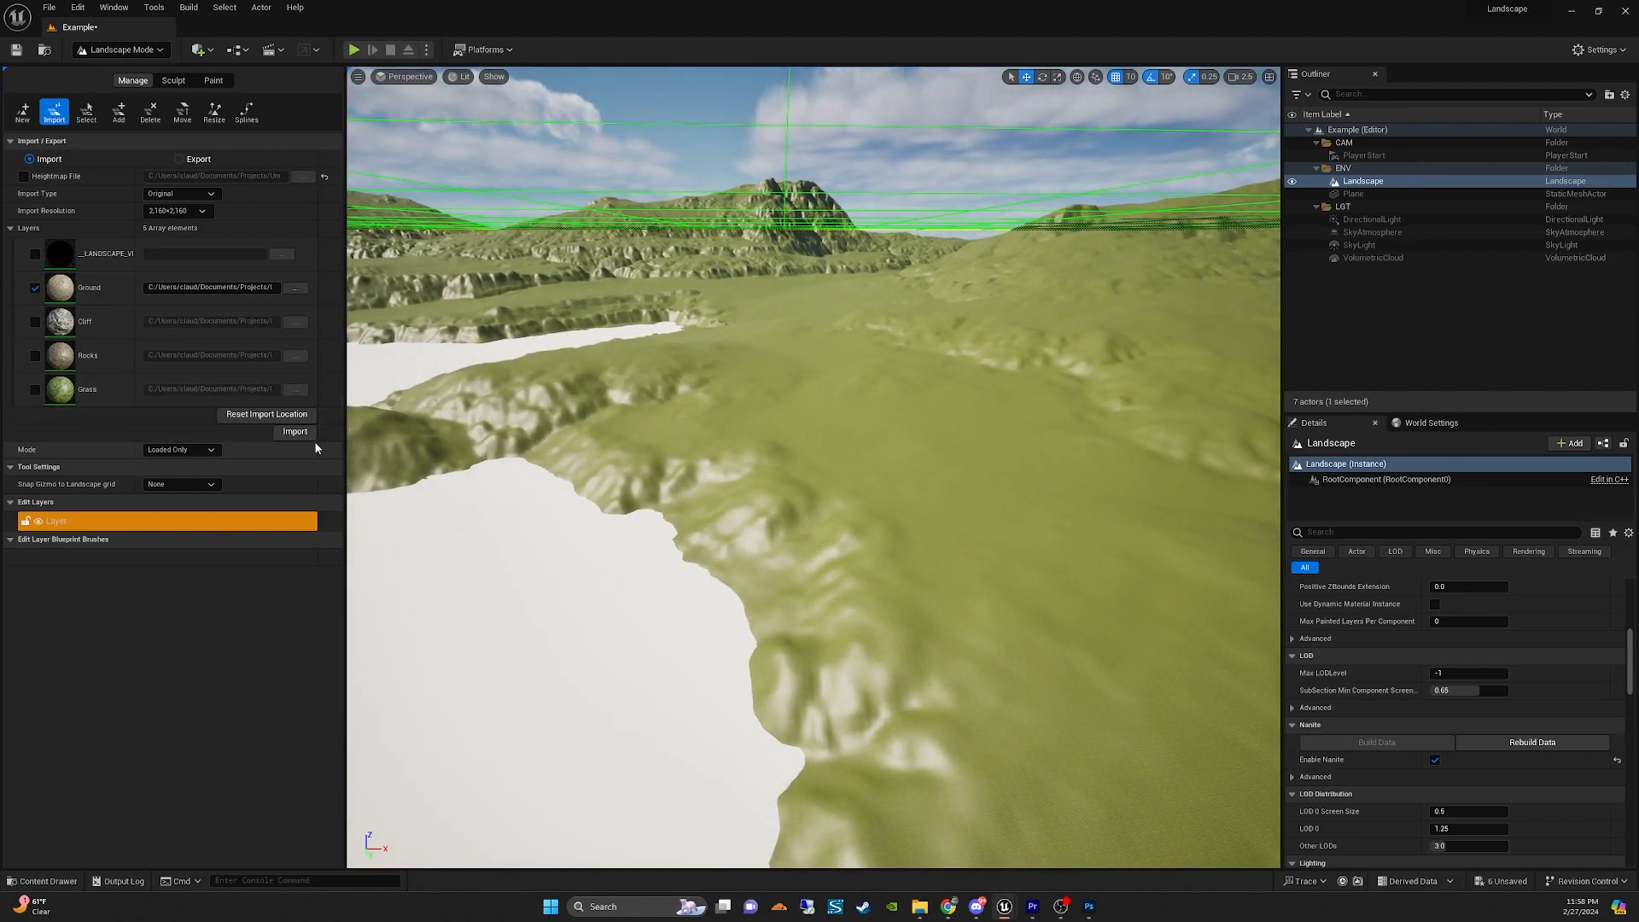
click(295, 433)
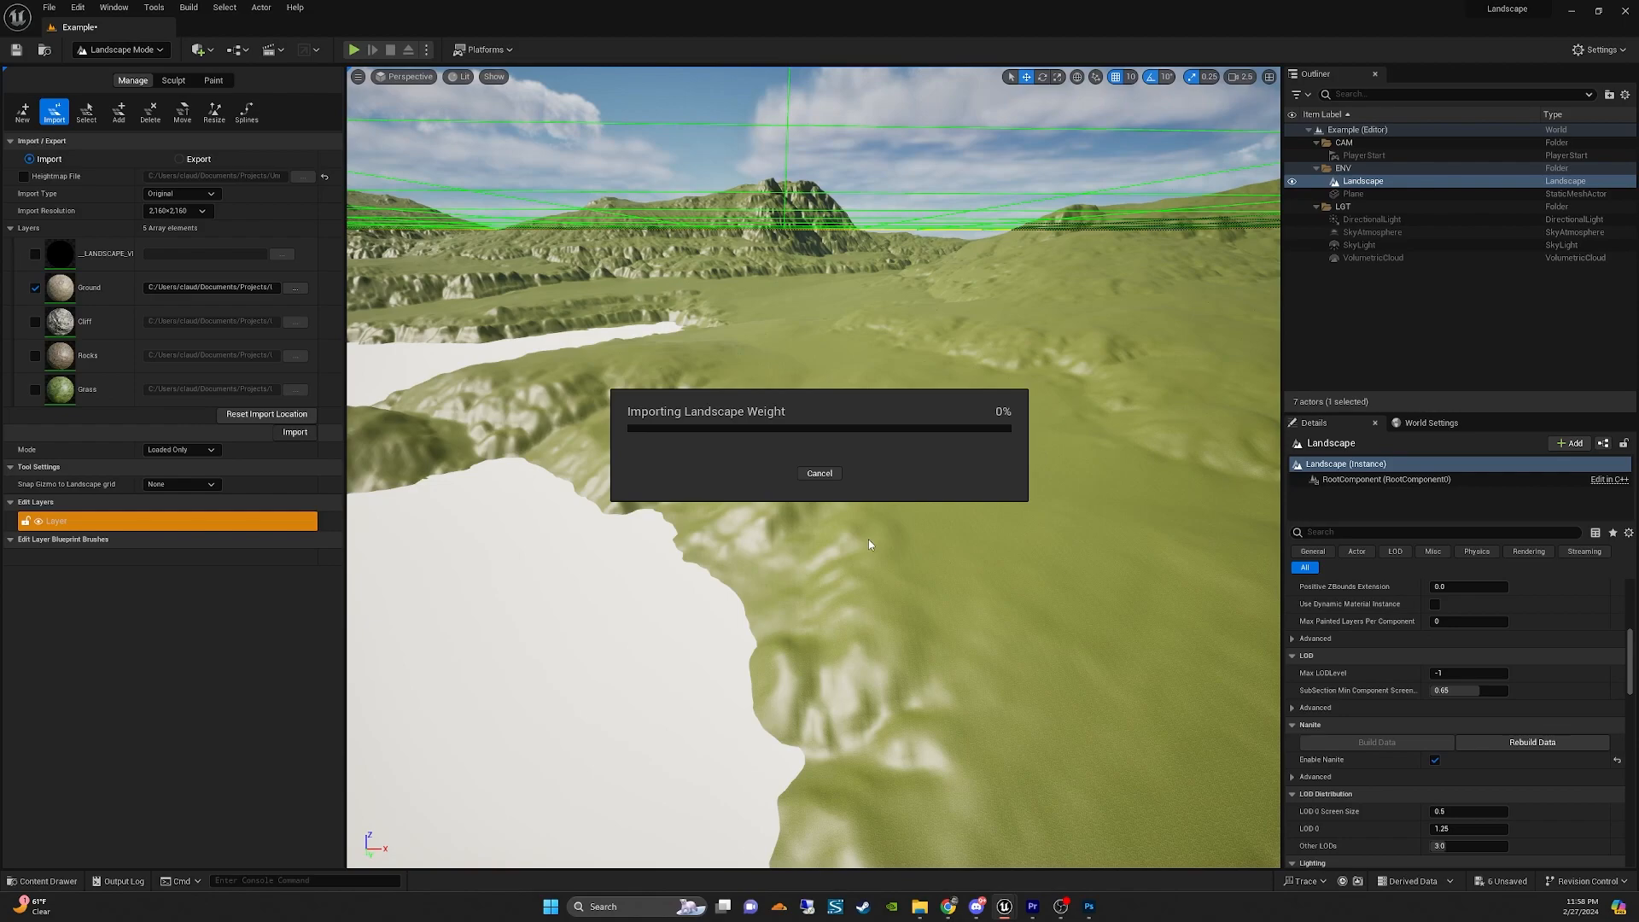
mouse_move(978, 517)
right_down()
mouse_move(1024, 515)
mouse_move(978, 508)
right_up()
key(d)
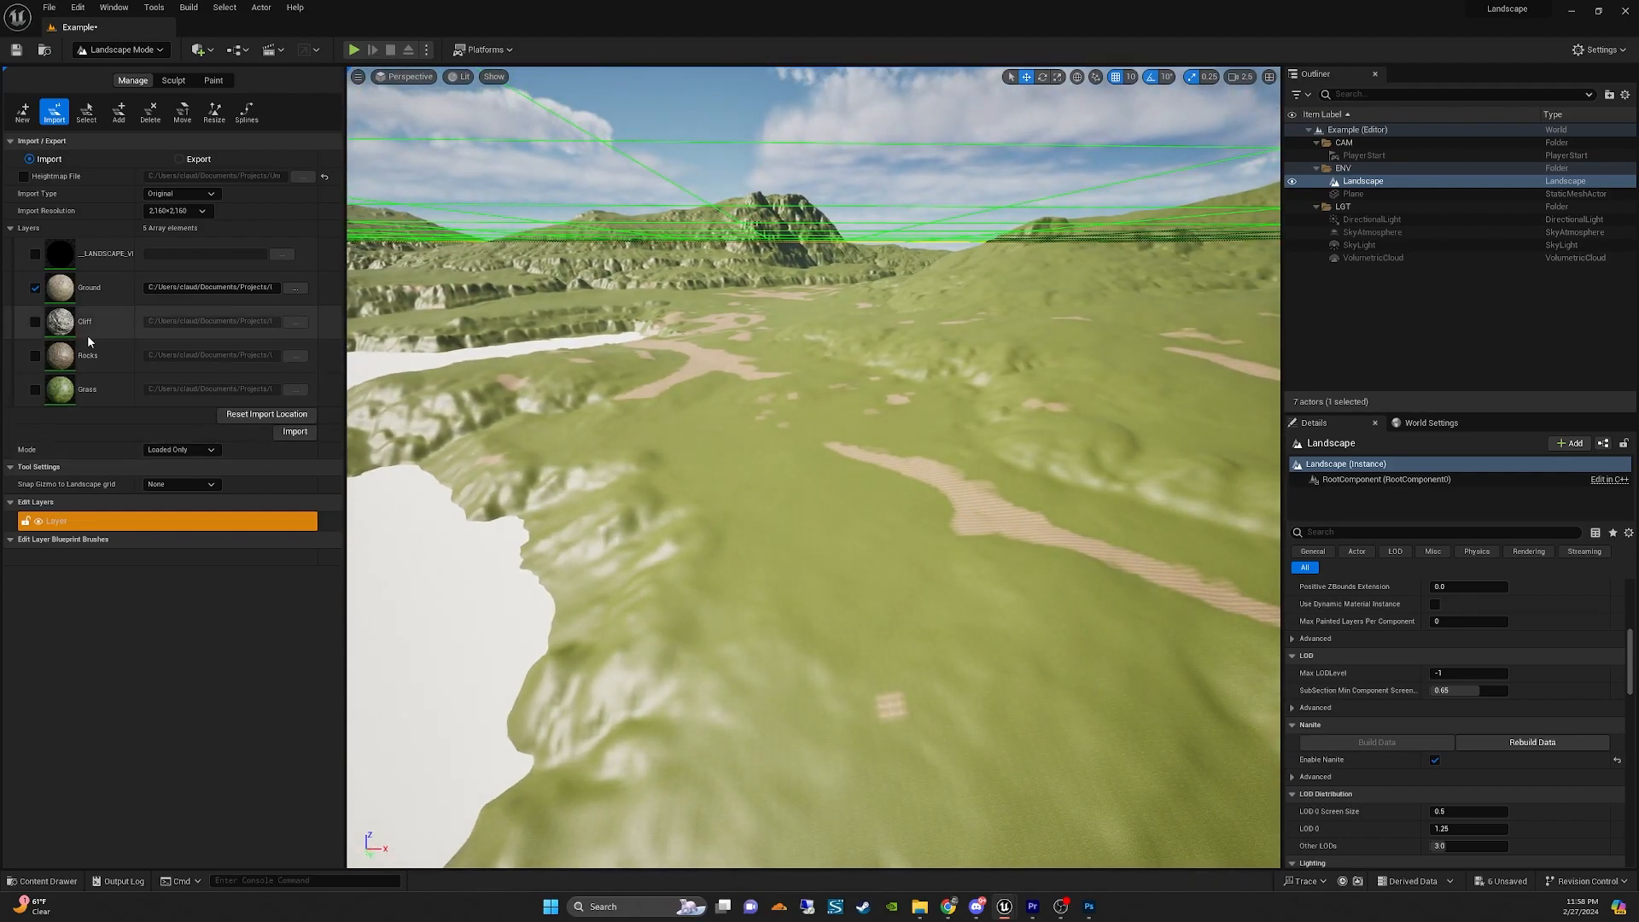
Exclude Ground, enable the Cliff and Rocks layers with their existing masks, and import both into the landscape.
click(35, 288)
click(35, 322)
click(35, 356)
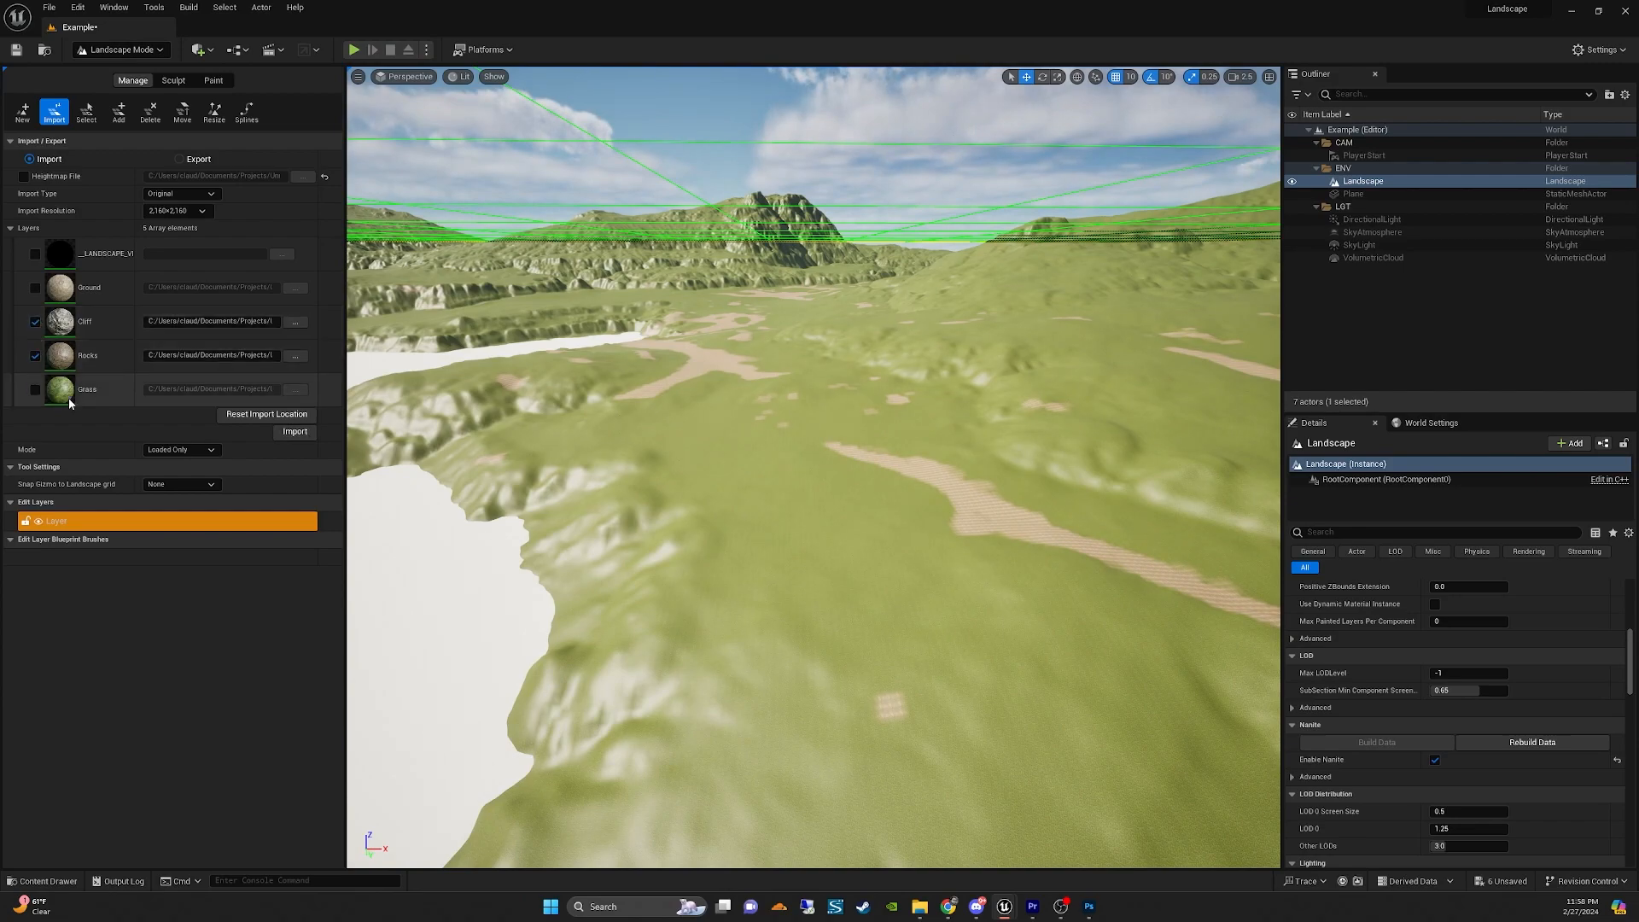
click(295, 433)
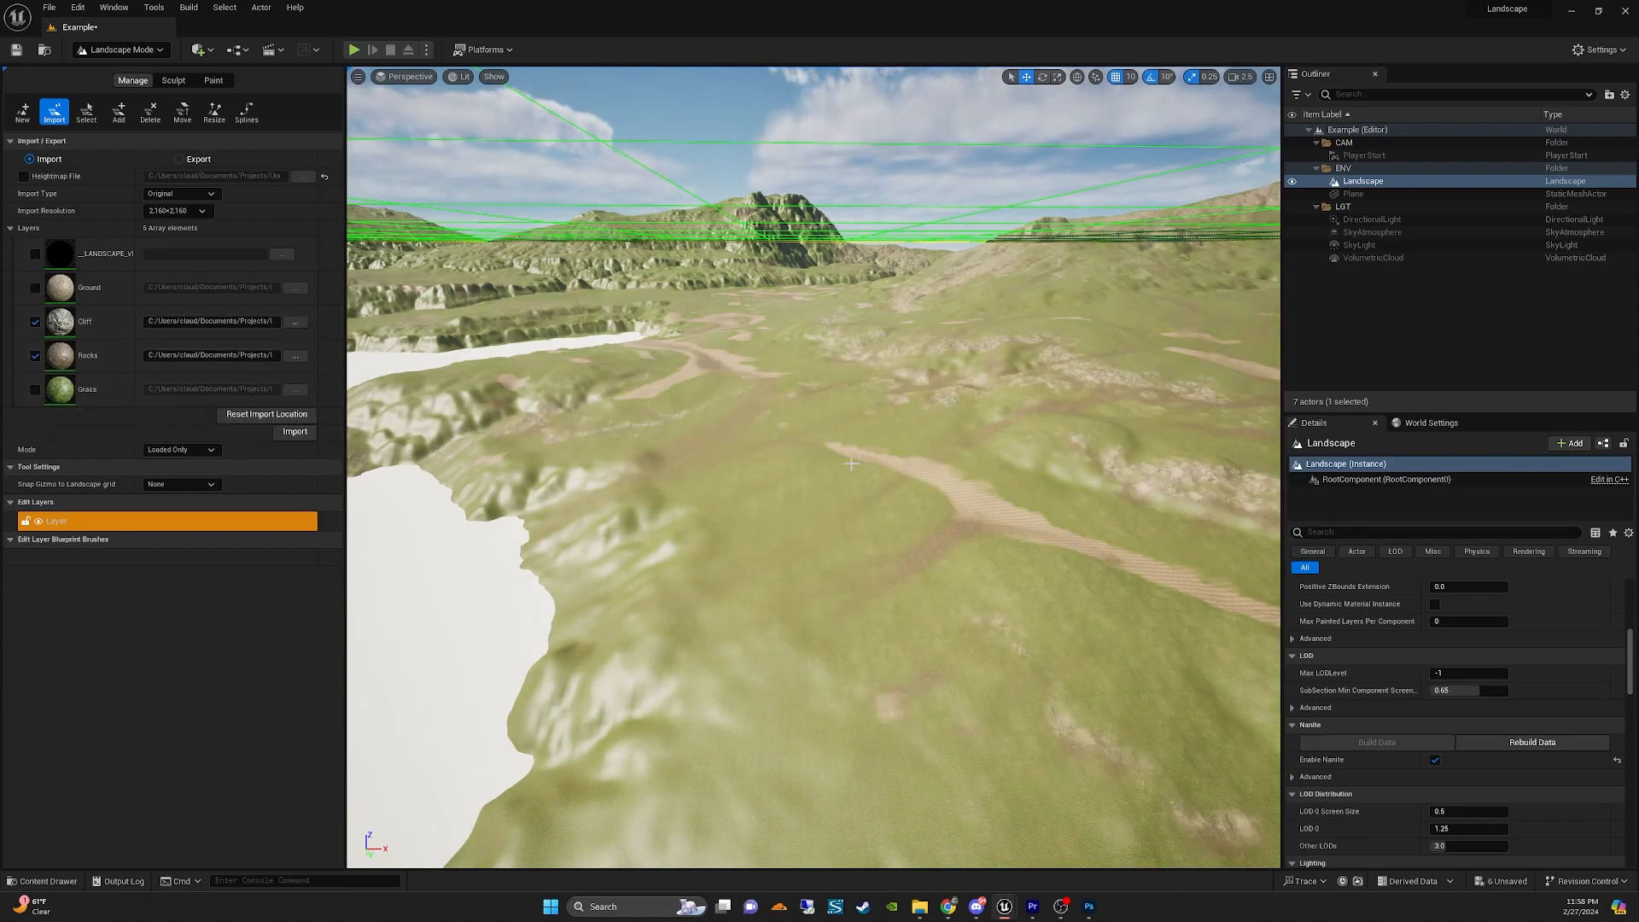
Examine how the re-imported Cliff and Rocks layers blend with the grass and the ground paths.
key(d)
right_drag(731, 490, 640, 469)
key(a)
key(d)
key(w)
key(a)
mouse_move(831, 512)
right_down()
mouse_move(854, 501)
mouse_move(841, 473)
mouse_move(912, 474)
mouse_move(827, 525)
right_up()
key(d)
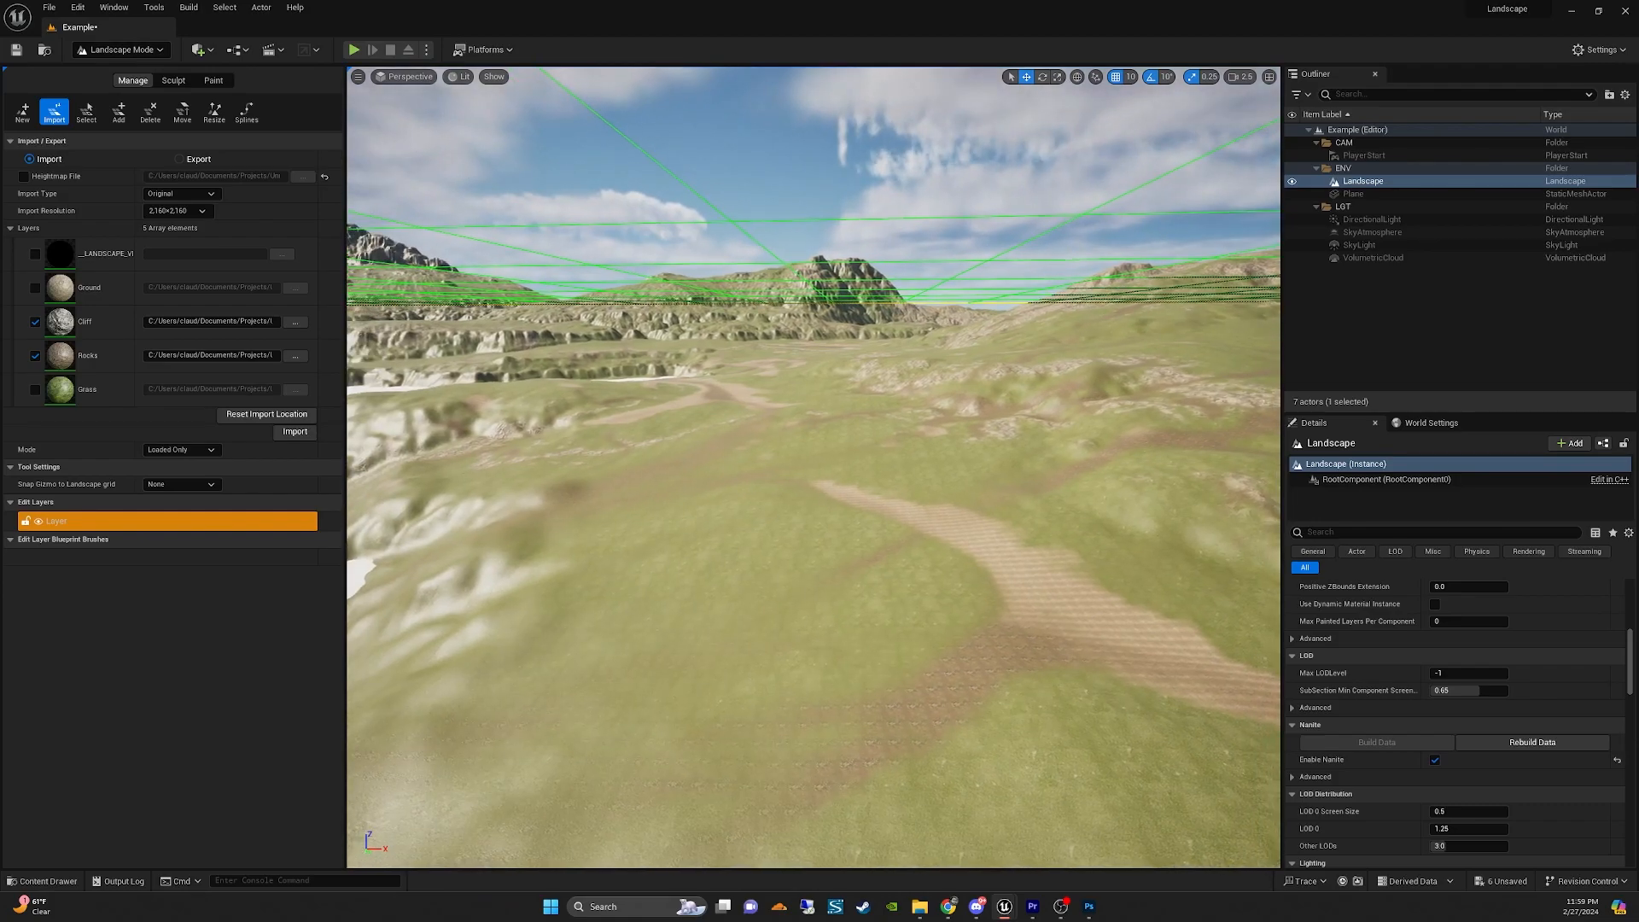
Look over the Cliff tint and albedo controls in the MI_TerrainDemo material instance.
drag(1638, 141, 1142, 118)
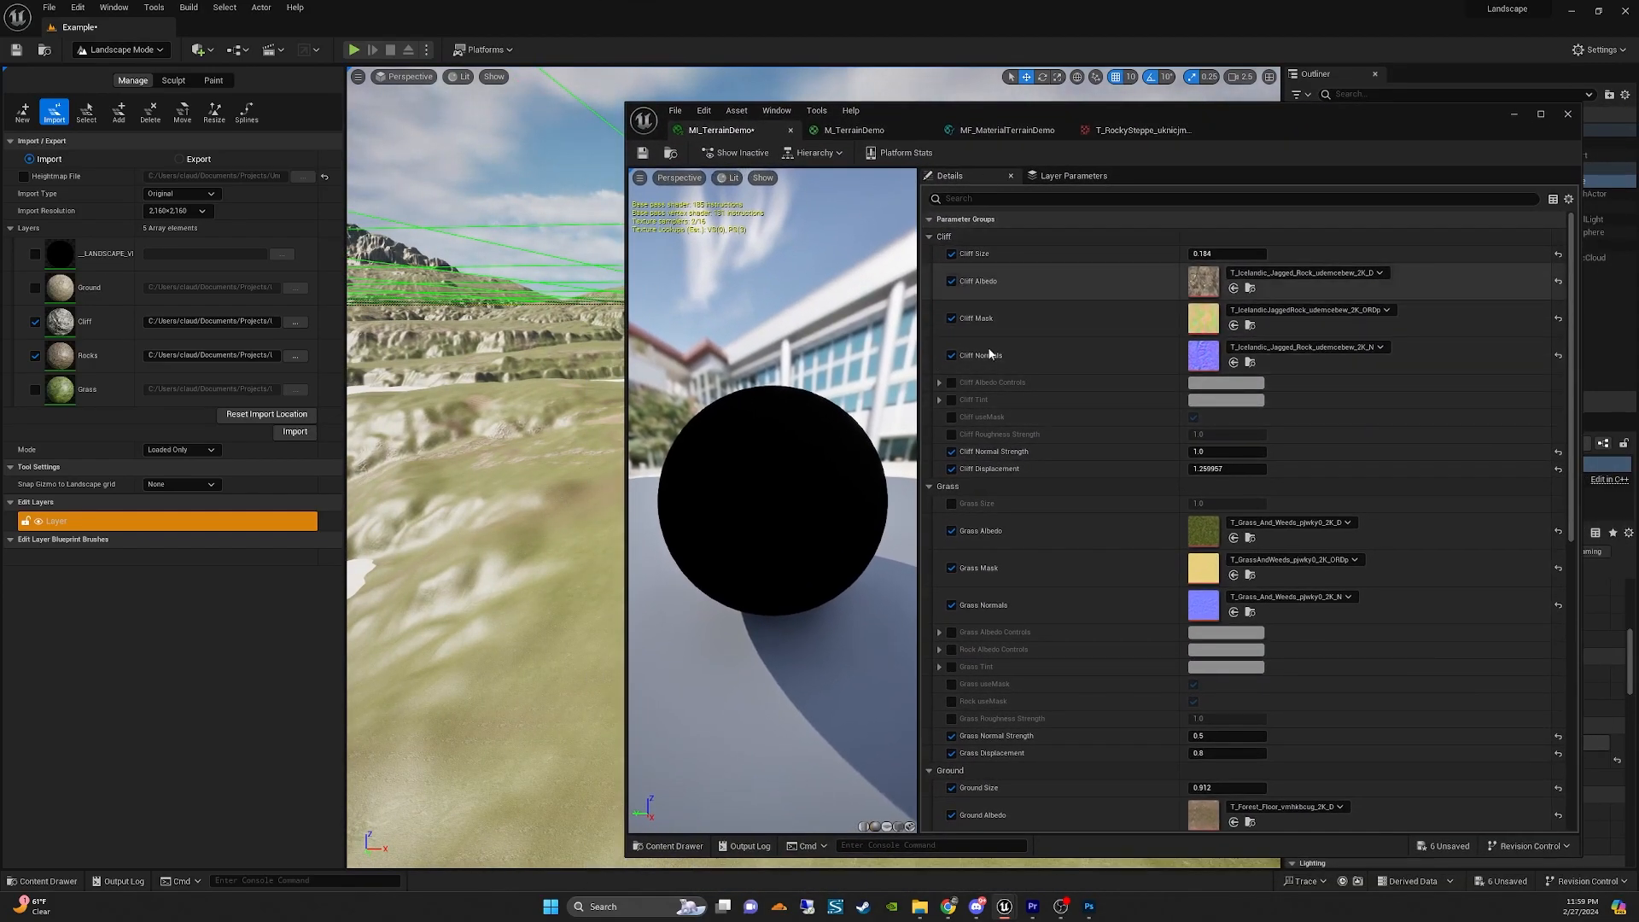
click(939, 400)
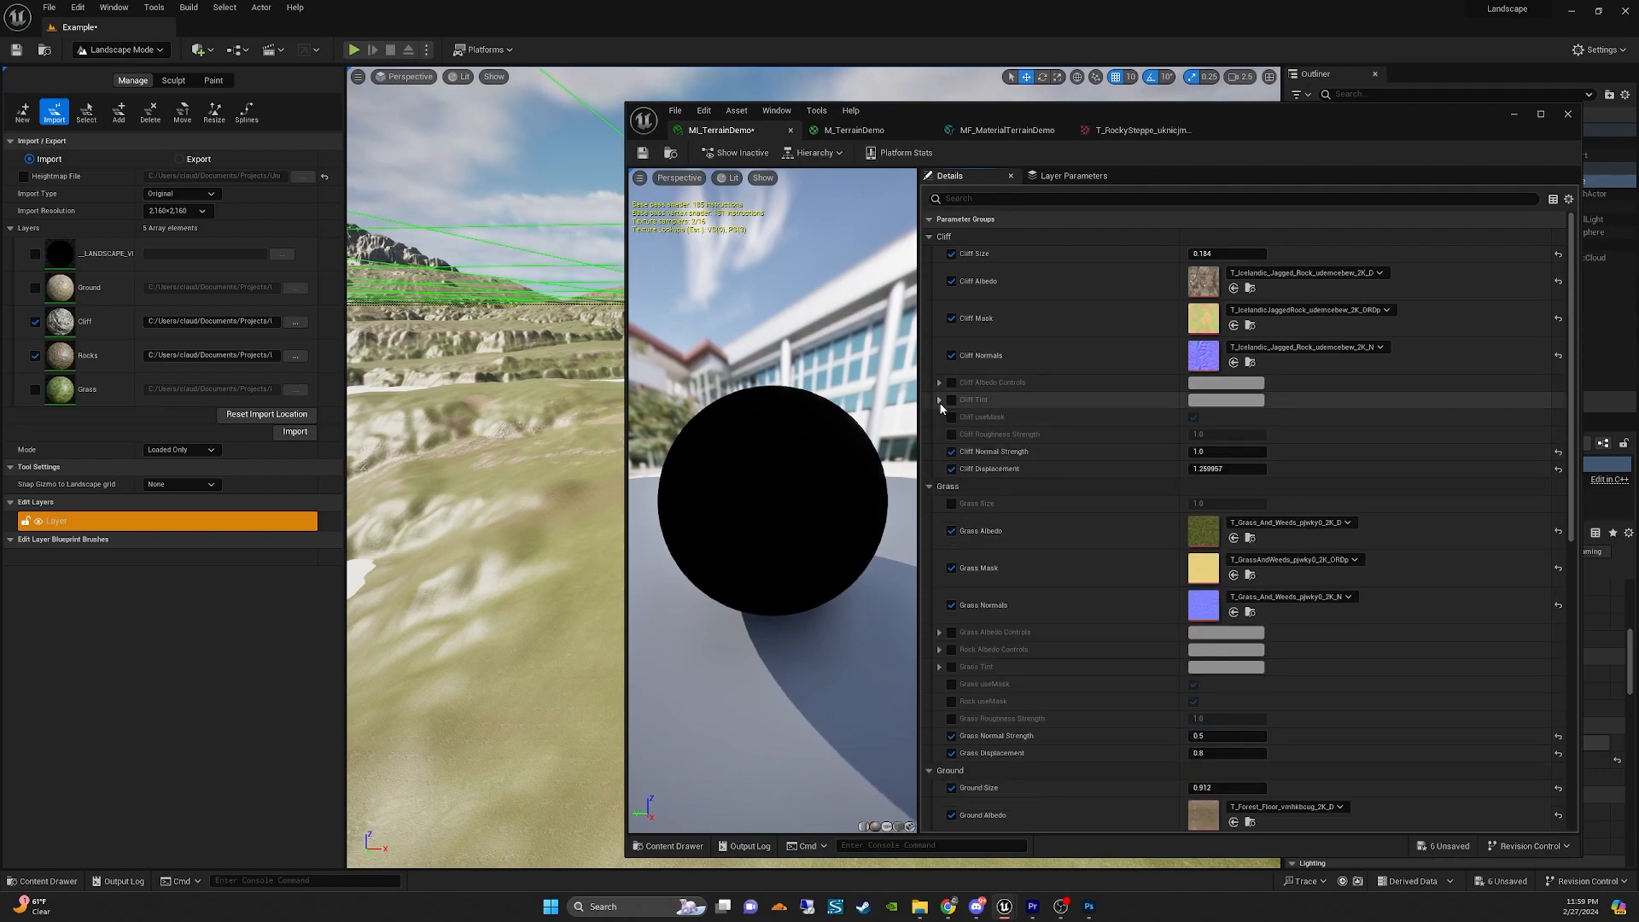
click(939, 400)
click(939, 383)
drag(1154, 118, 1637, 128)
Choose the Ground layer for painting at the bare path, with brush size about 1111 and falloff 0.992.
mouse_move(812, 467)
right_down()
mouse_move(773, 469)
mouse_move(956, 568)
mouse_move(922, 478)
mouse_move(913, 499)
mouse_move(854, 478)
mouse_move(802, 504)
mouse_move(701, 510)
mouse_move(785, 471)
right_up()
click(213, 81)
click(147, 425)
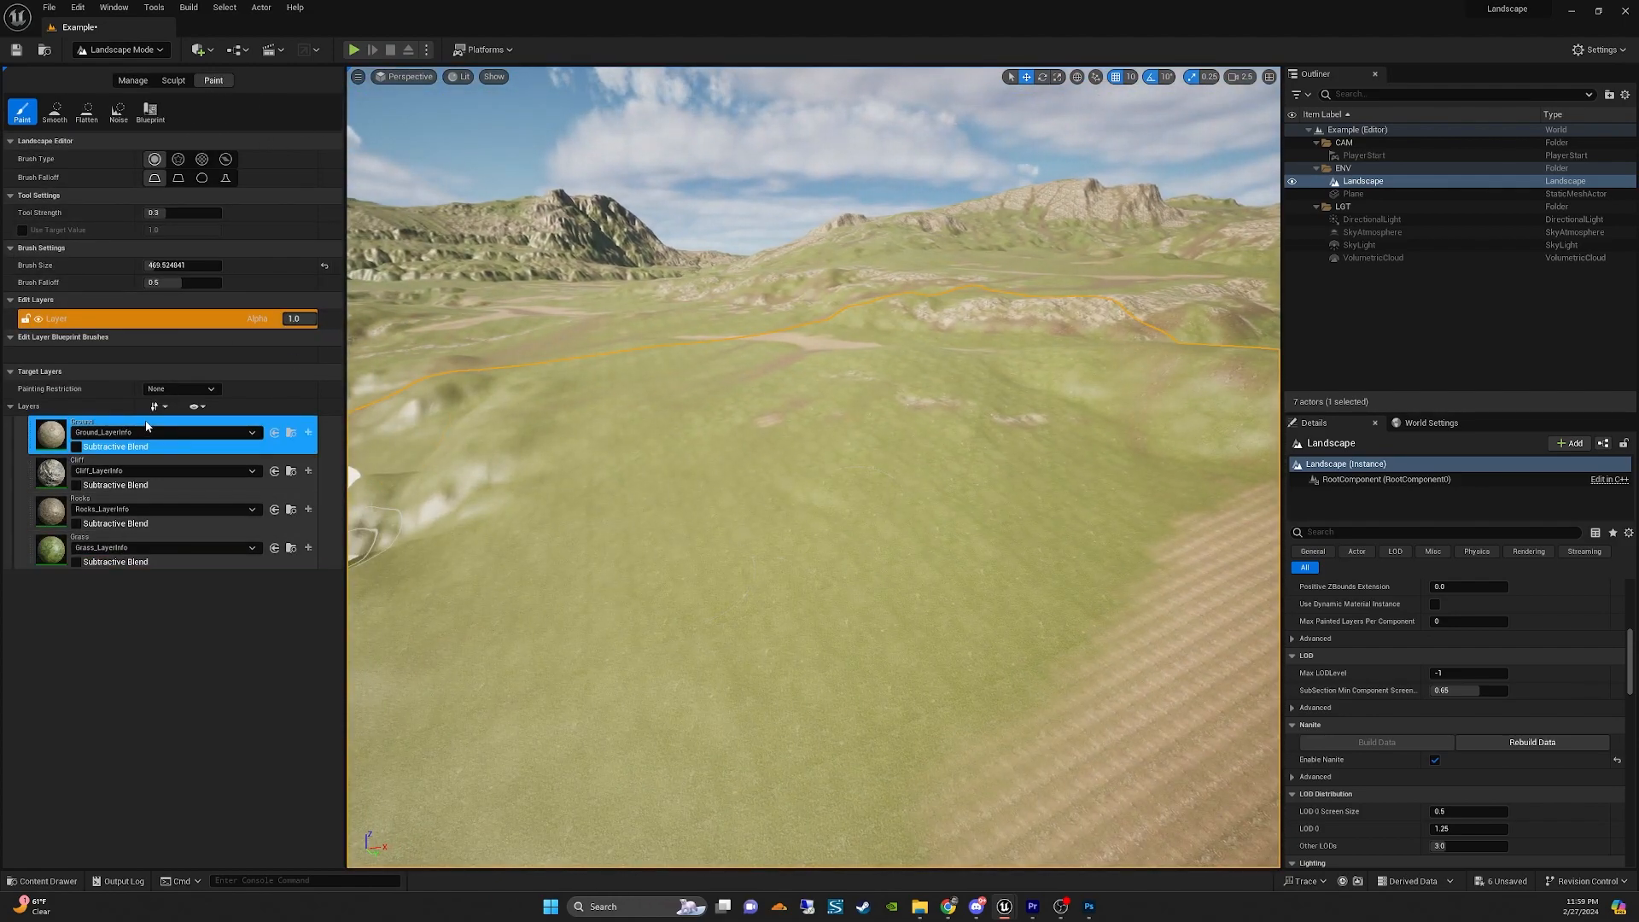
mouse_move(674, 529)
right_down()
mouse_move(683, 567)
mouse_move(879, 568)
right_up()
mouse_move(958, 512)
right_down()
mouse_move(906, 509)
mouse_move(932, 555)
mouse_move(875, 554)
mouse_move(1011, 531)
right_up()
key(w)
right_drag(845, 553, 845, 582)
key(w)
key(s)
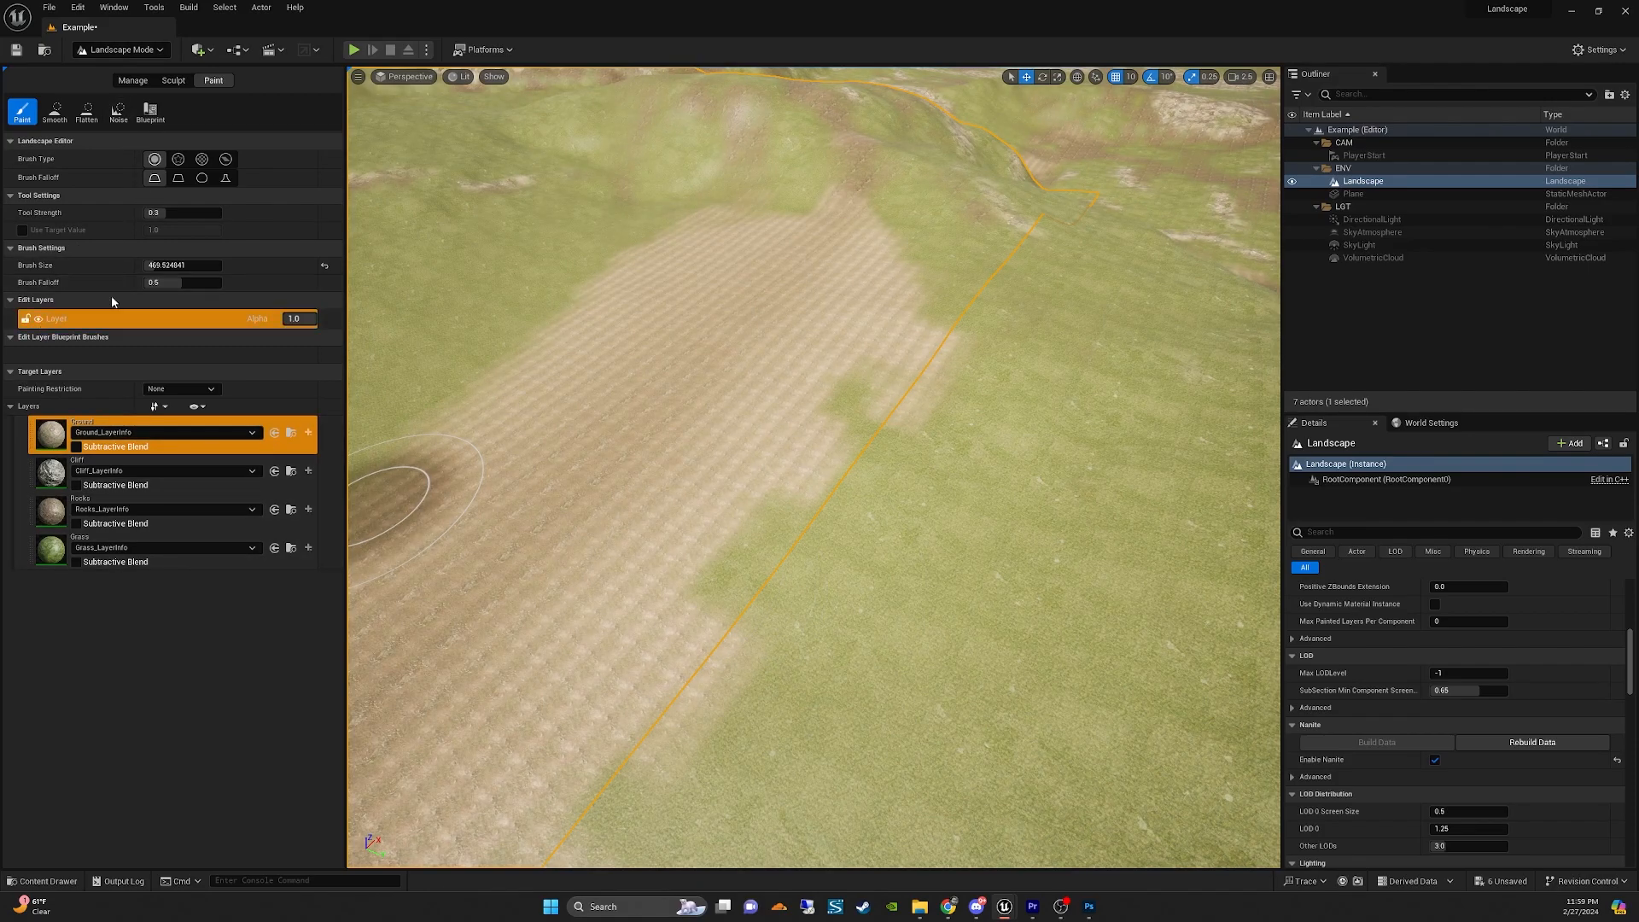
mouse_move(162, 266)
mouse_down()
mouse_move(214, 265)
mouse_move(220, 282)
mouse_up()
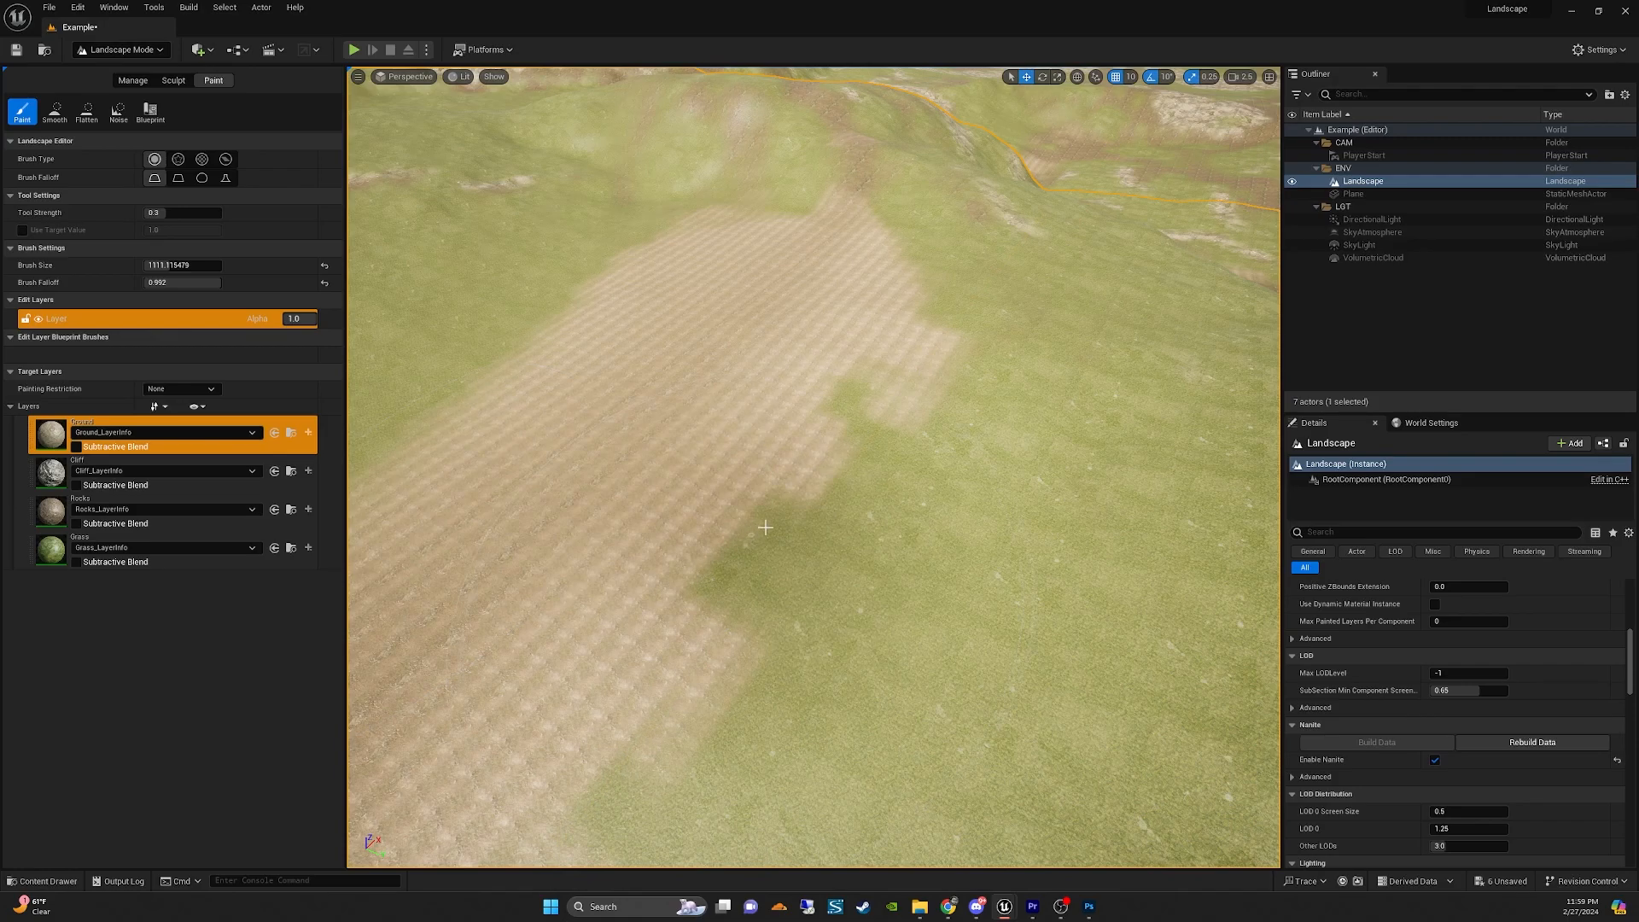
Paint the Ground layer along the blocky edges of the bare path to soften its border with the grass.
mouse_move(780, 513)
mouse_down()
mouse_move(845, 384)
mouse_move(836, 341)
mouse_up()
right_drag(836, 342, 815, 392)
key(s)
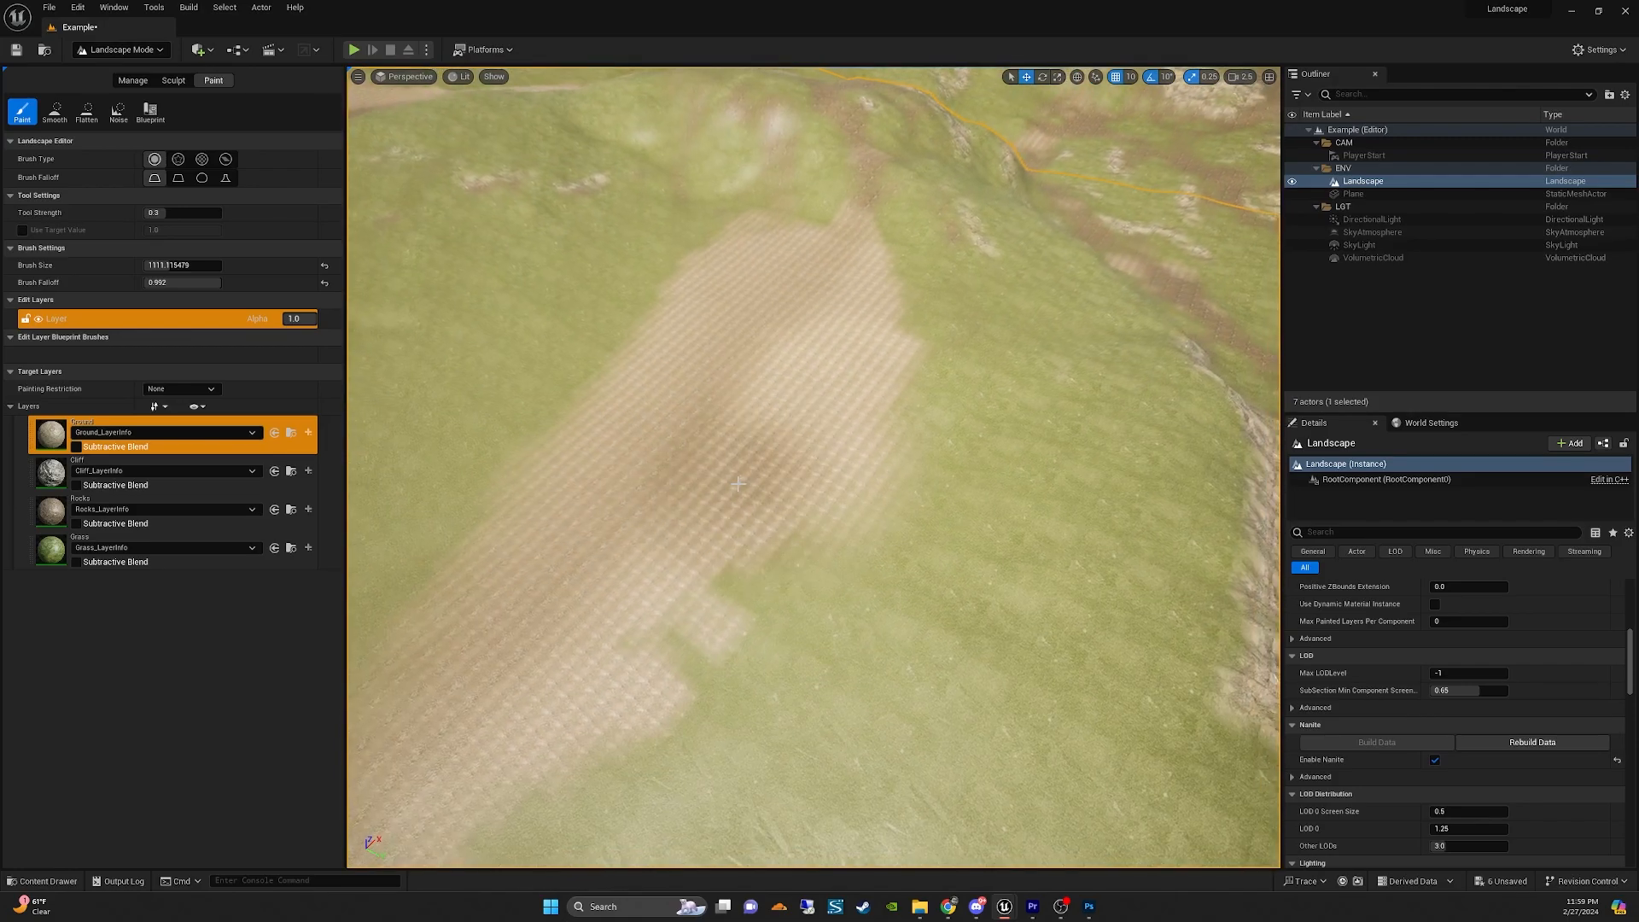
drag(815, 393, 699, 545)
right_drag(665, 604, 597, 623)
drag(1110, 290, 819, 529)
right_drag(820, 529, 785, 469)
mouse_move(820, 512)
mouse_down()
mouse_move(909, 381)
mouse_move(976, 324)
mouse_move(558, 598)
mouse_up()
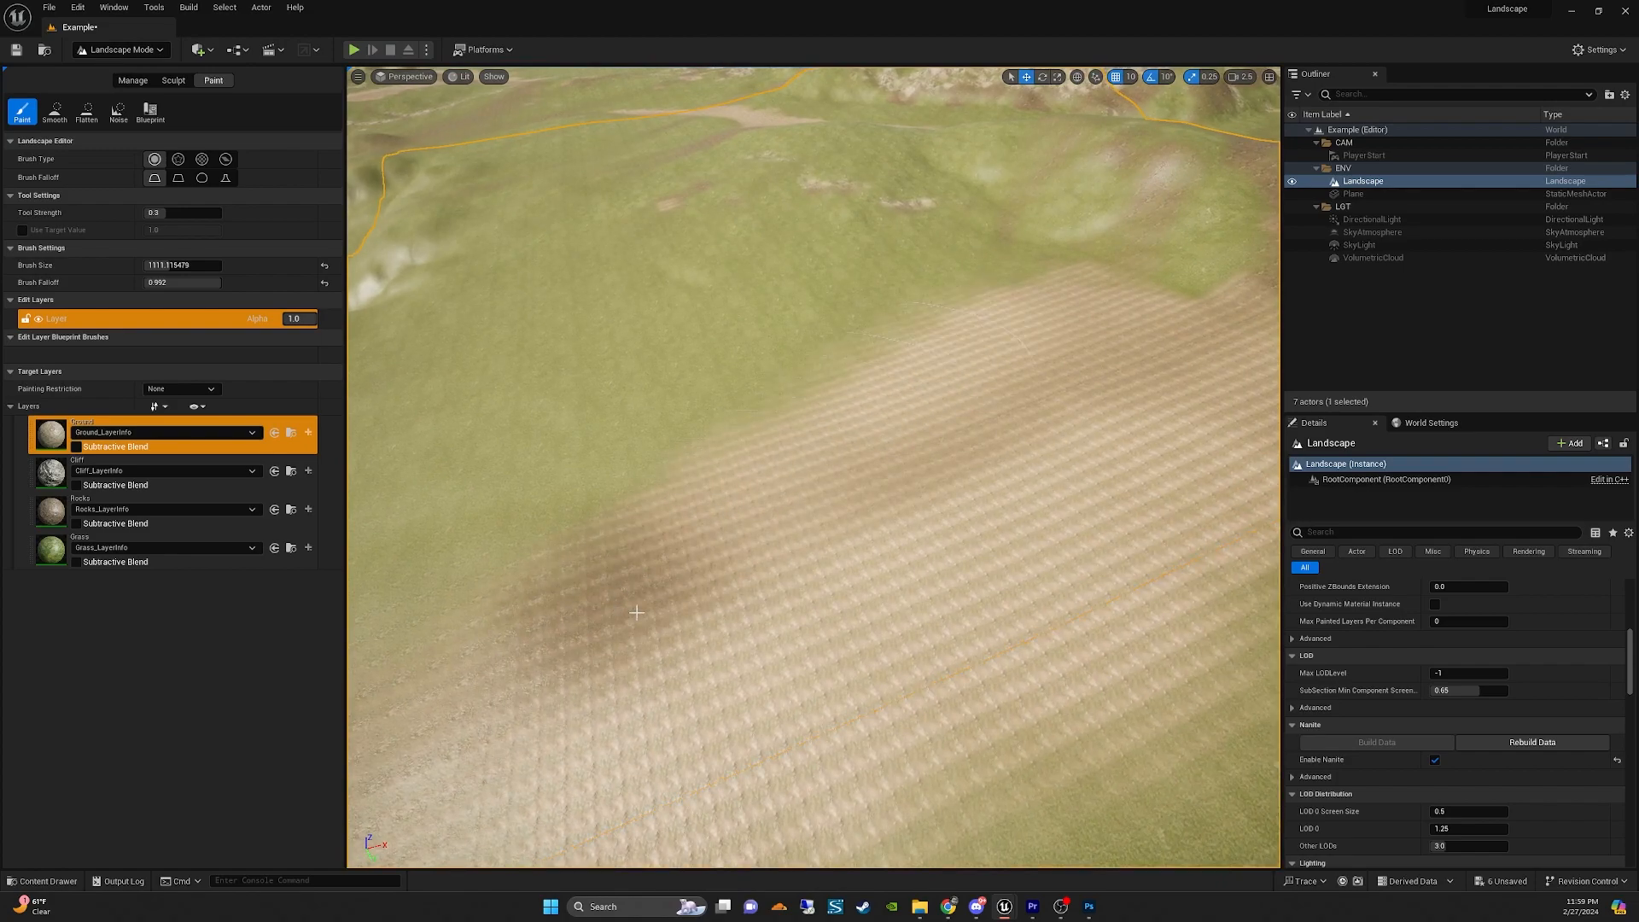
right_drag(559, 597, 751, 486)
mouse_move(802, 465)
mouse_down()
mouse_move(842, 406)
mouse_move(949, 493)
mouse_up()
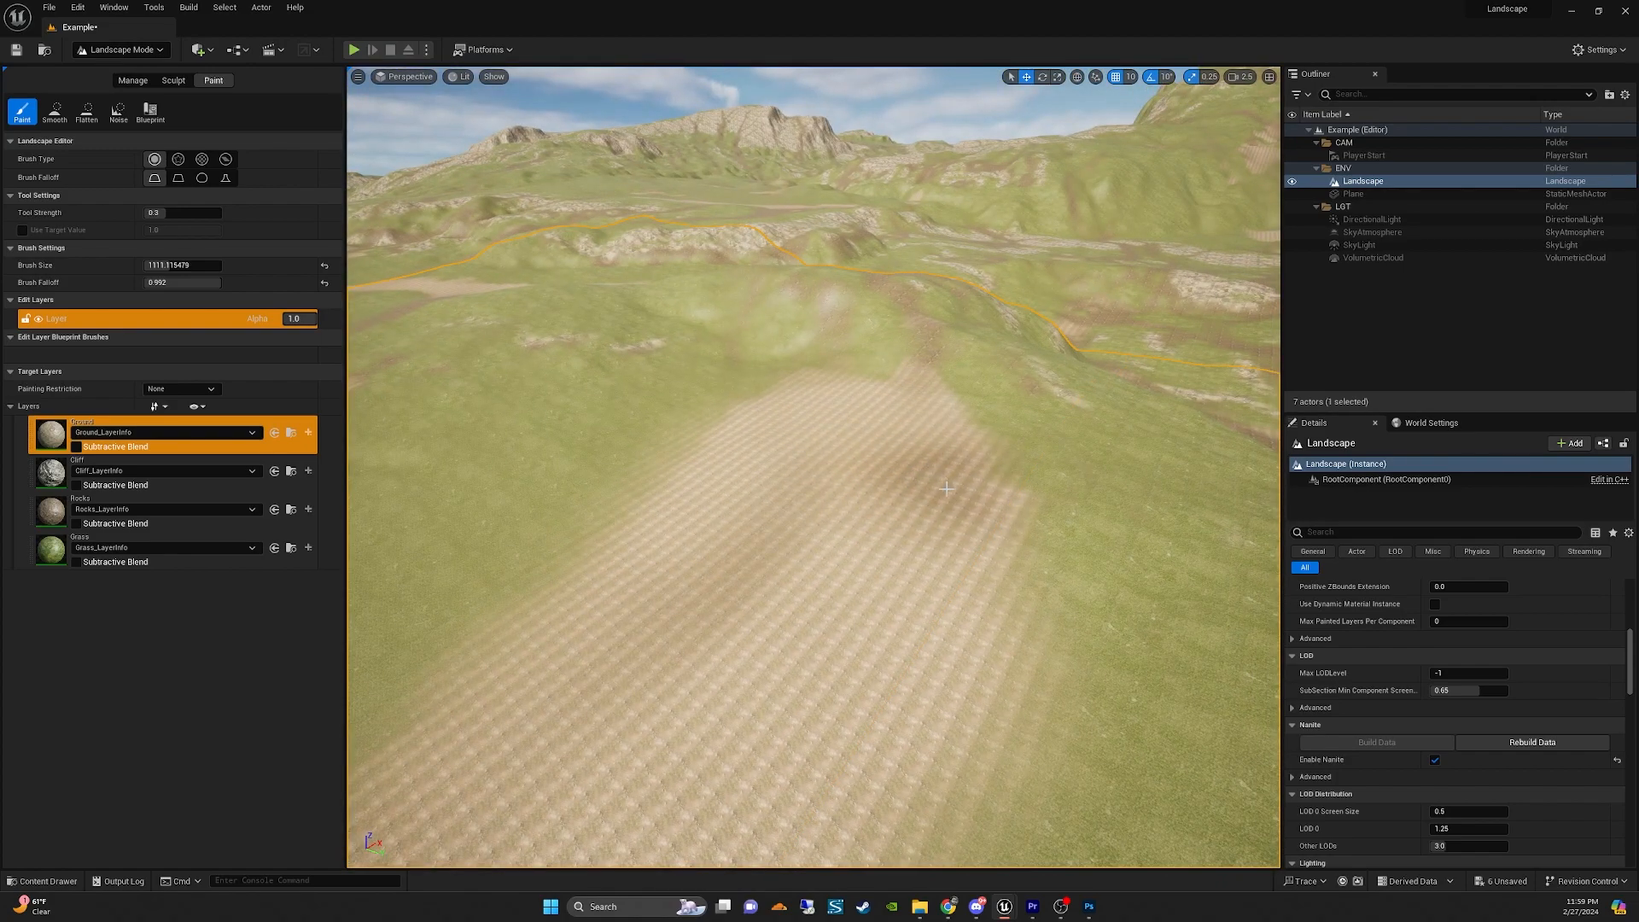
mouse_move(949, 493)
right_down()
mouse_move(837, 478)
mouse_move(862, 410)
mouse_move(921, 503)
mouse_move(934, 489)
right_up()
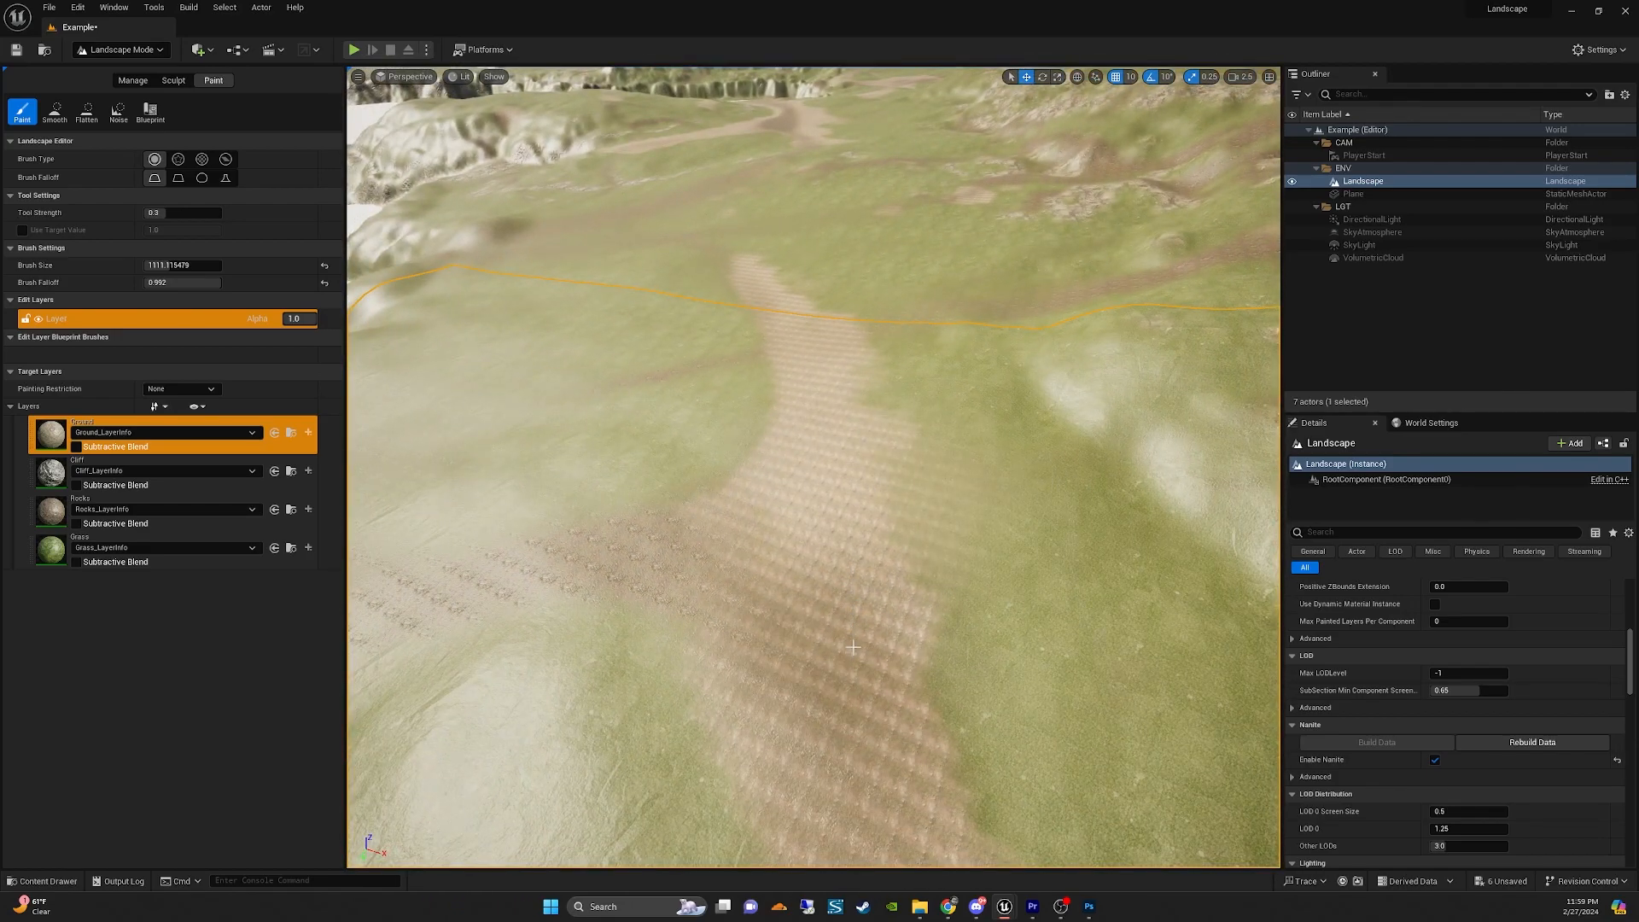
mouse_move(859, 631)
right_down()
mouse_move(832, 503)
mouse_move(844, 598)
right_up()
mouse_move(889, 515)
right_down()
mouse_move(823, 538)
mouse_move(614, 448)
mouse_move(615, 402)
right_up()
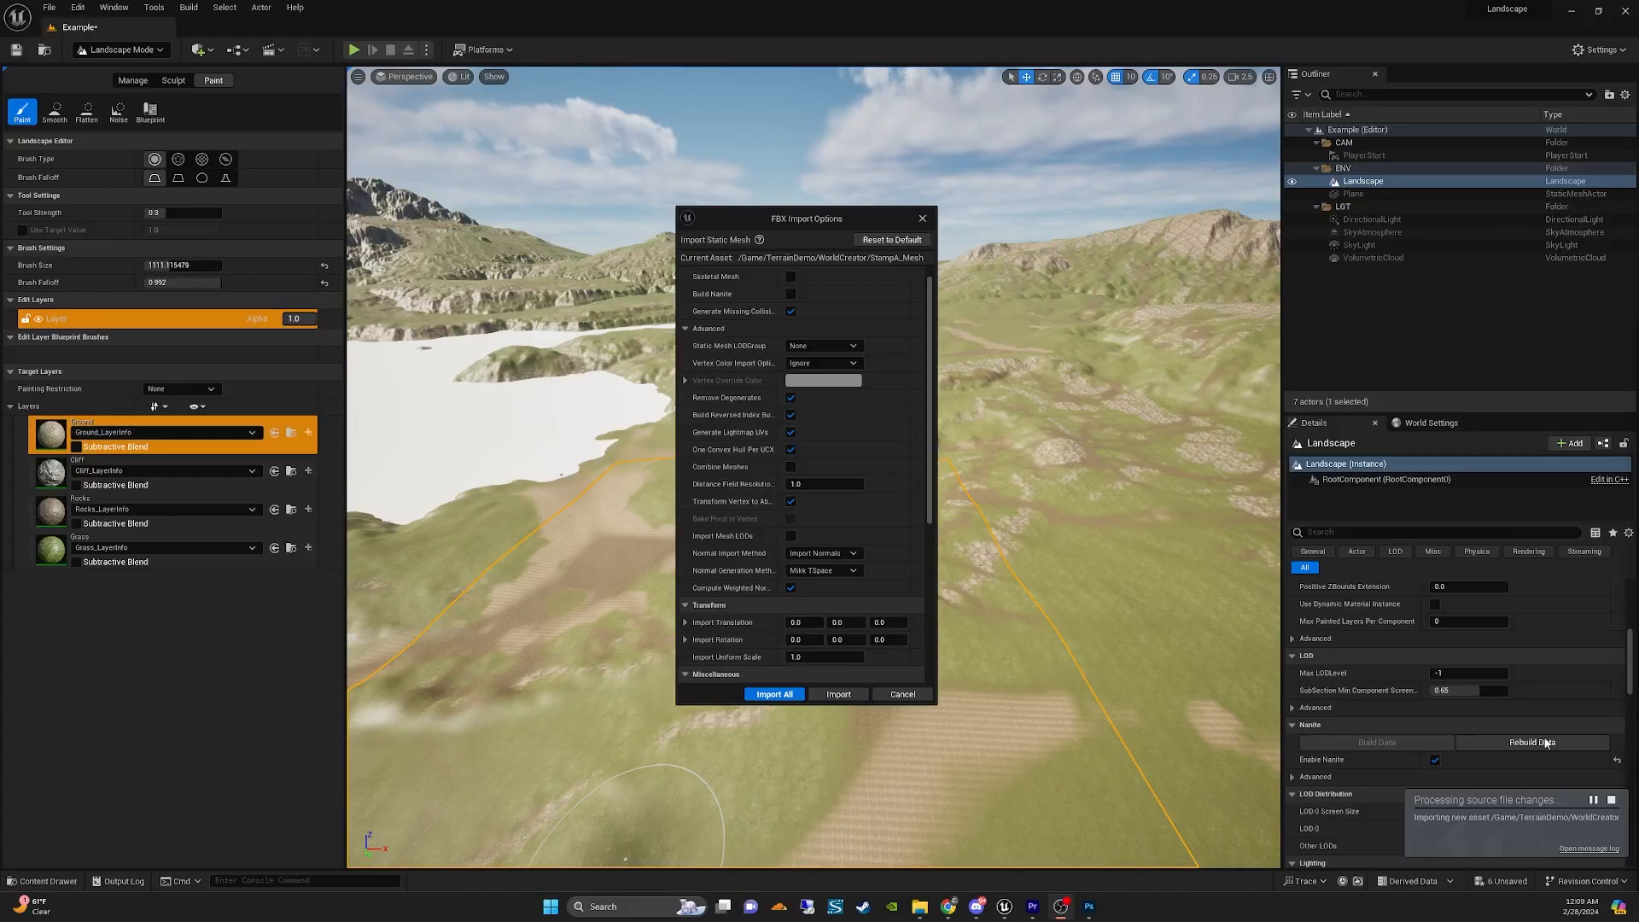
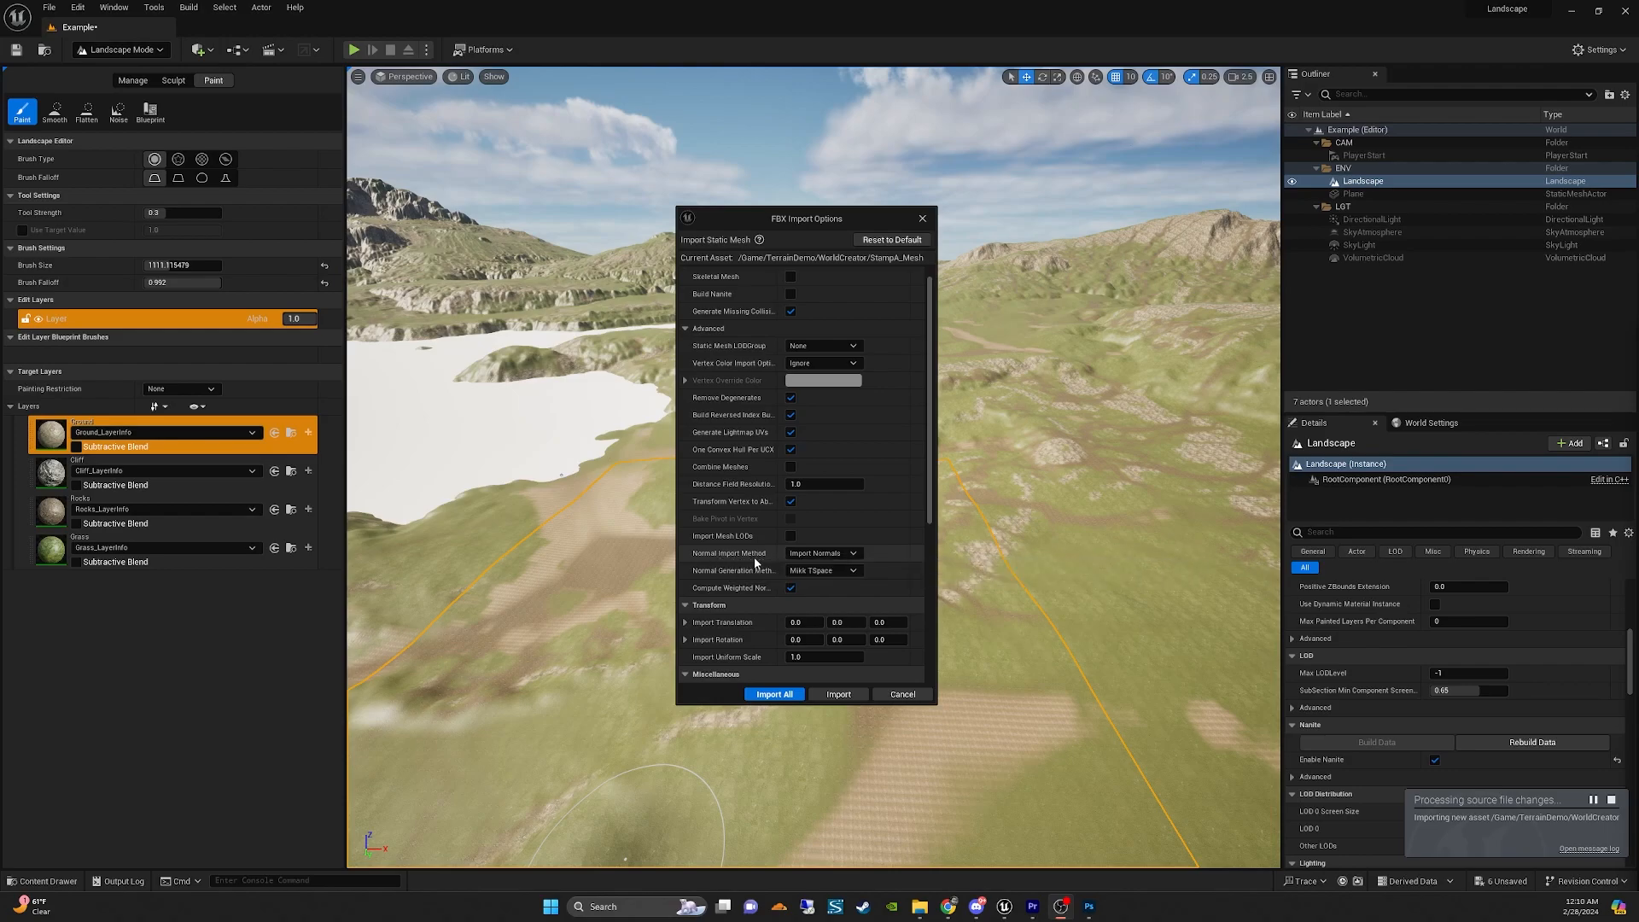
Import the StampA_Mesh FBX into TerrainDemo/WorldCreator with the normal import method set to Import Normals and Tangents.
click(844, 555)
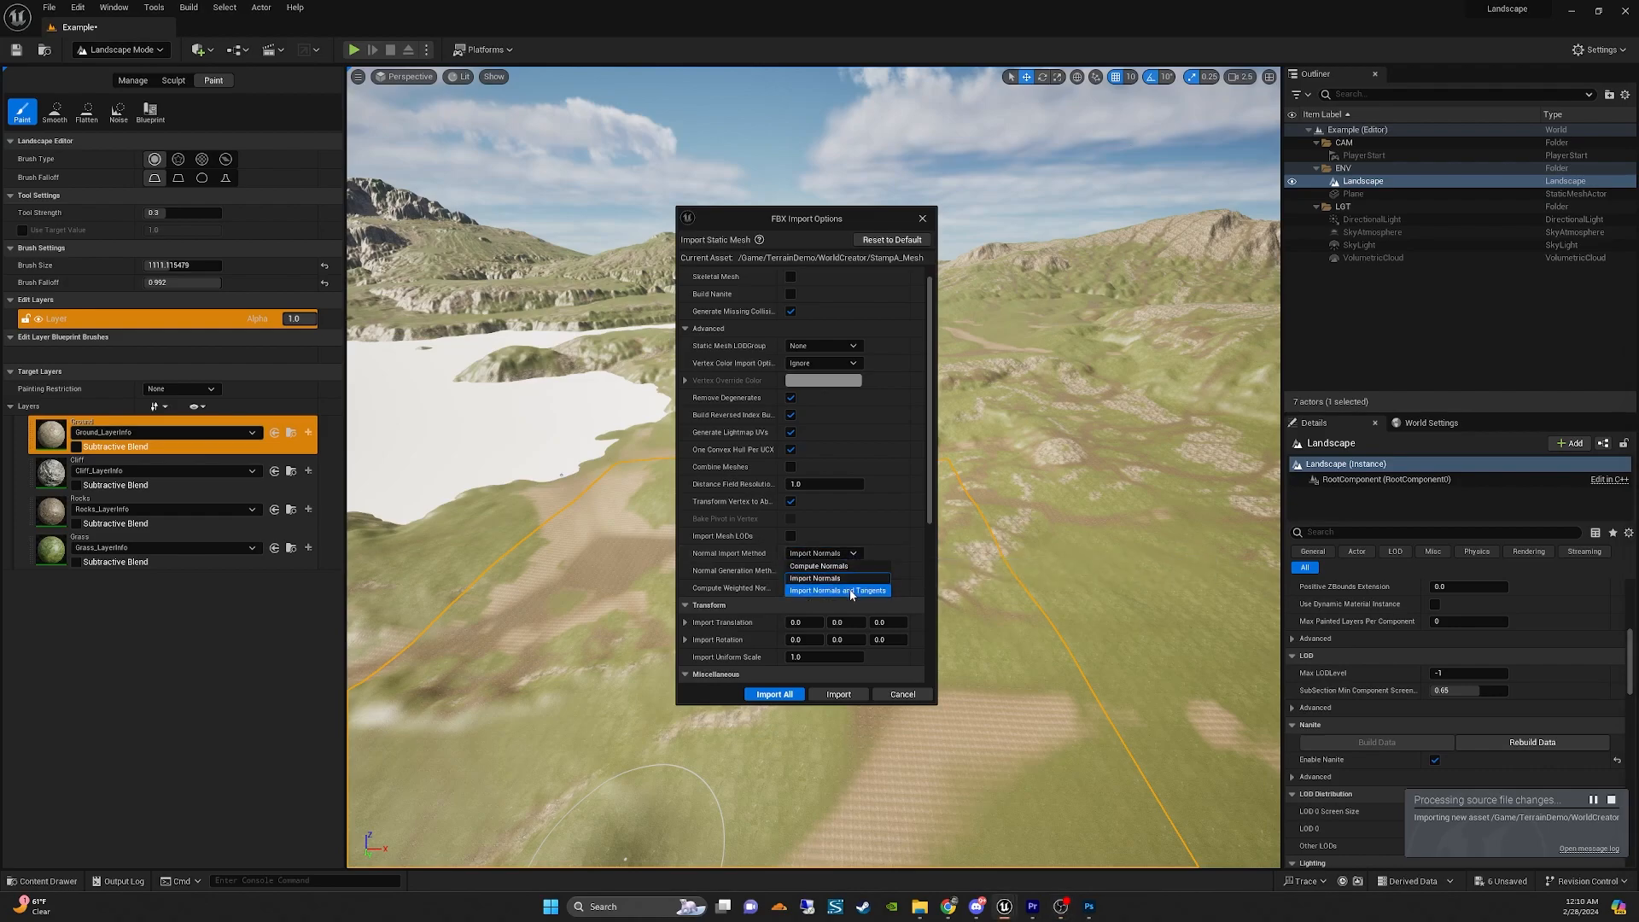
click(850, 591)
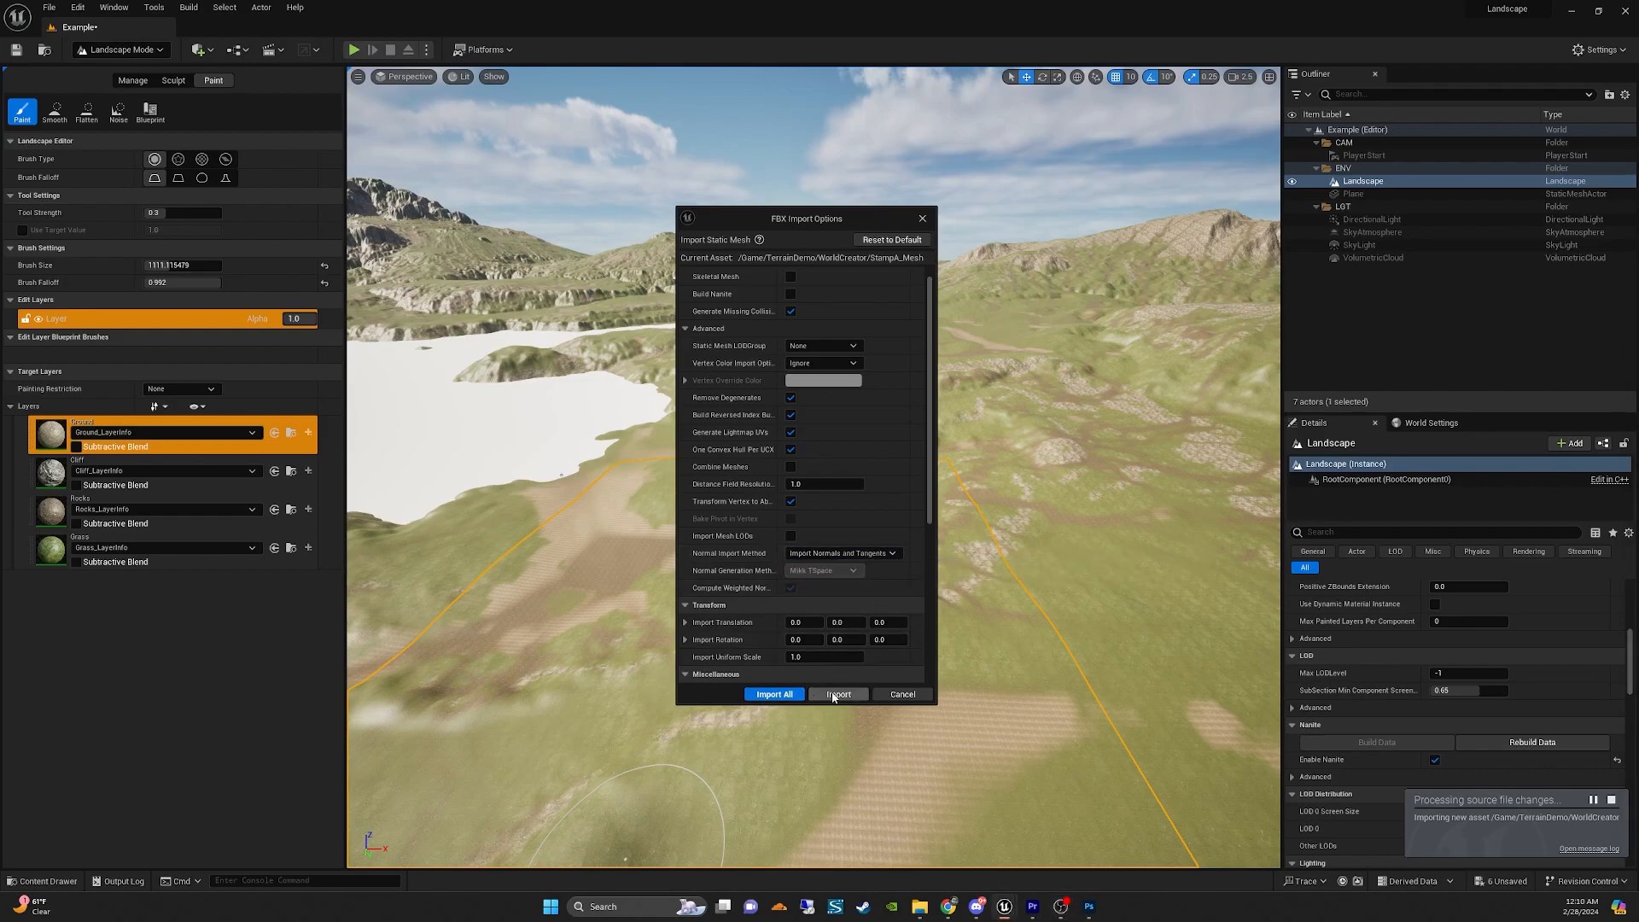
click(836, 694)
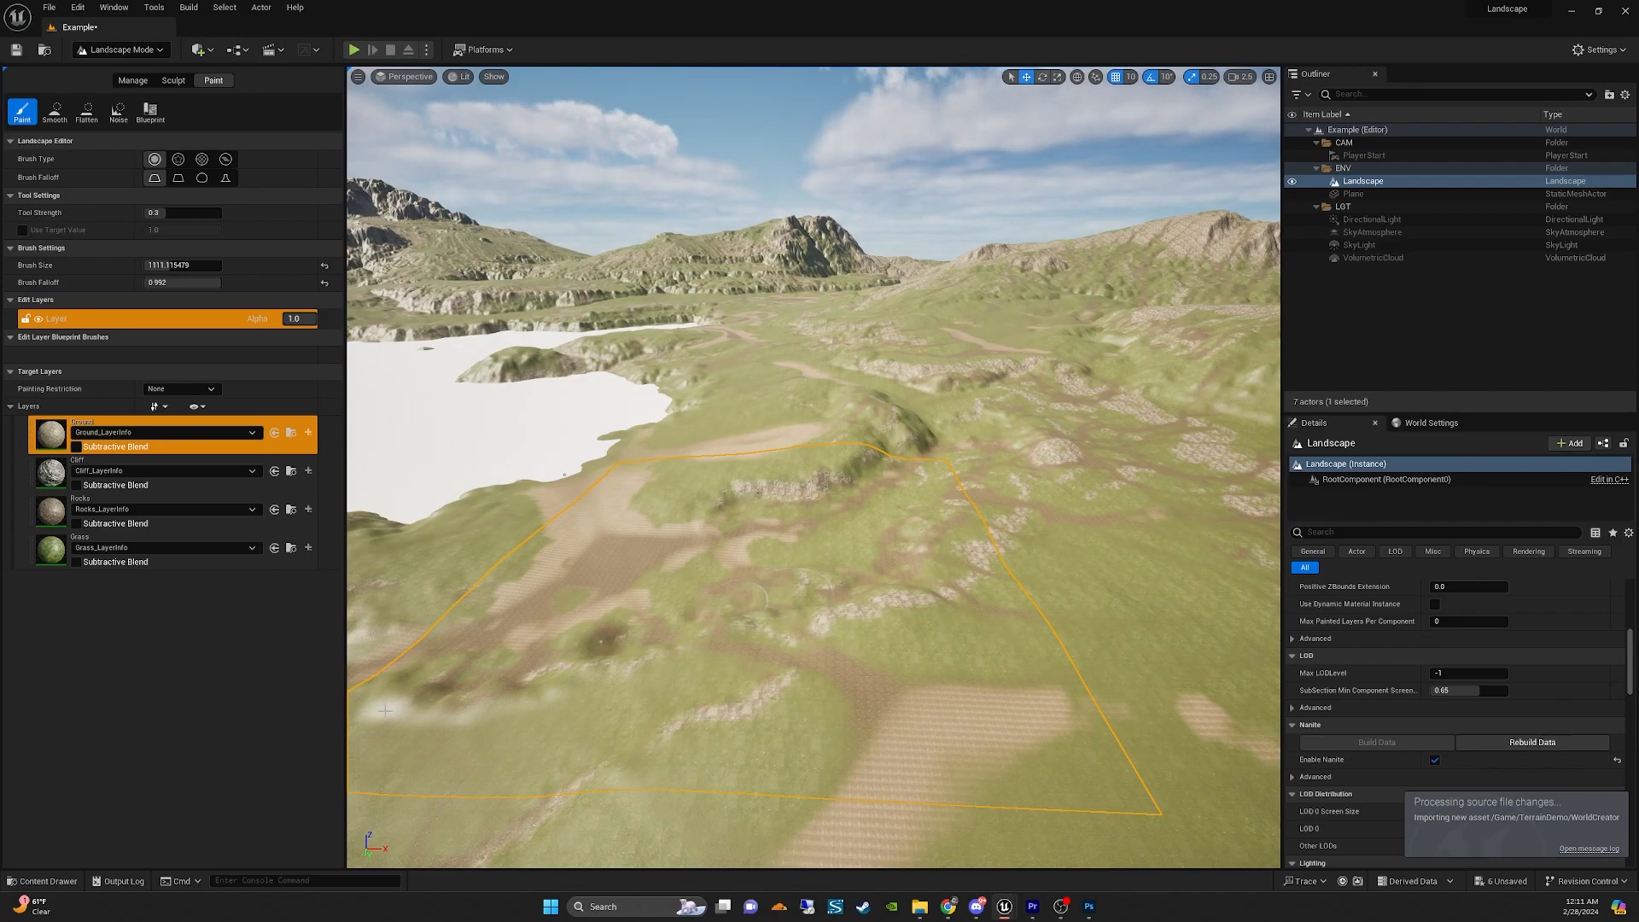
Enable Nanite on the StampA_Mesh static mesh in the TerrainDemo/WorldCreator folder.
click(47, 881)
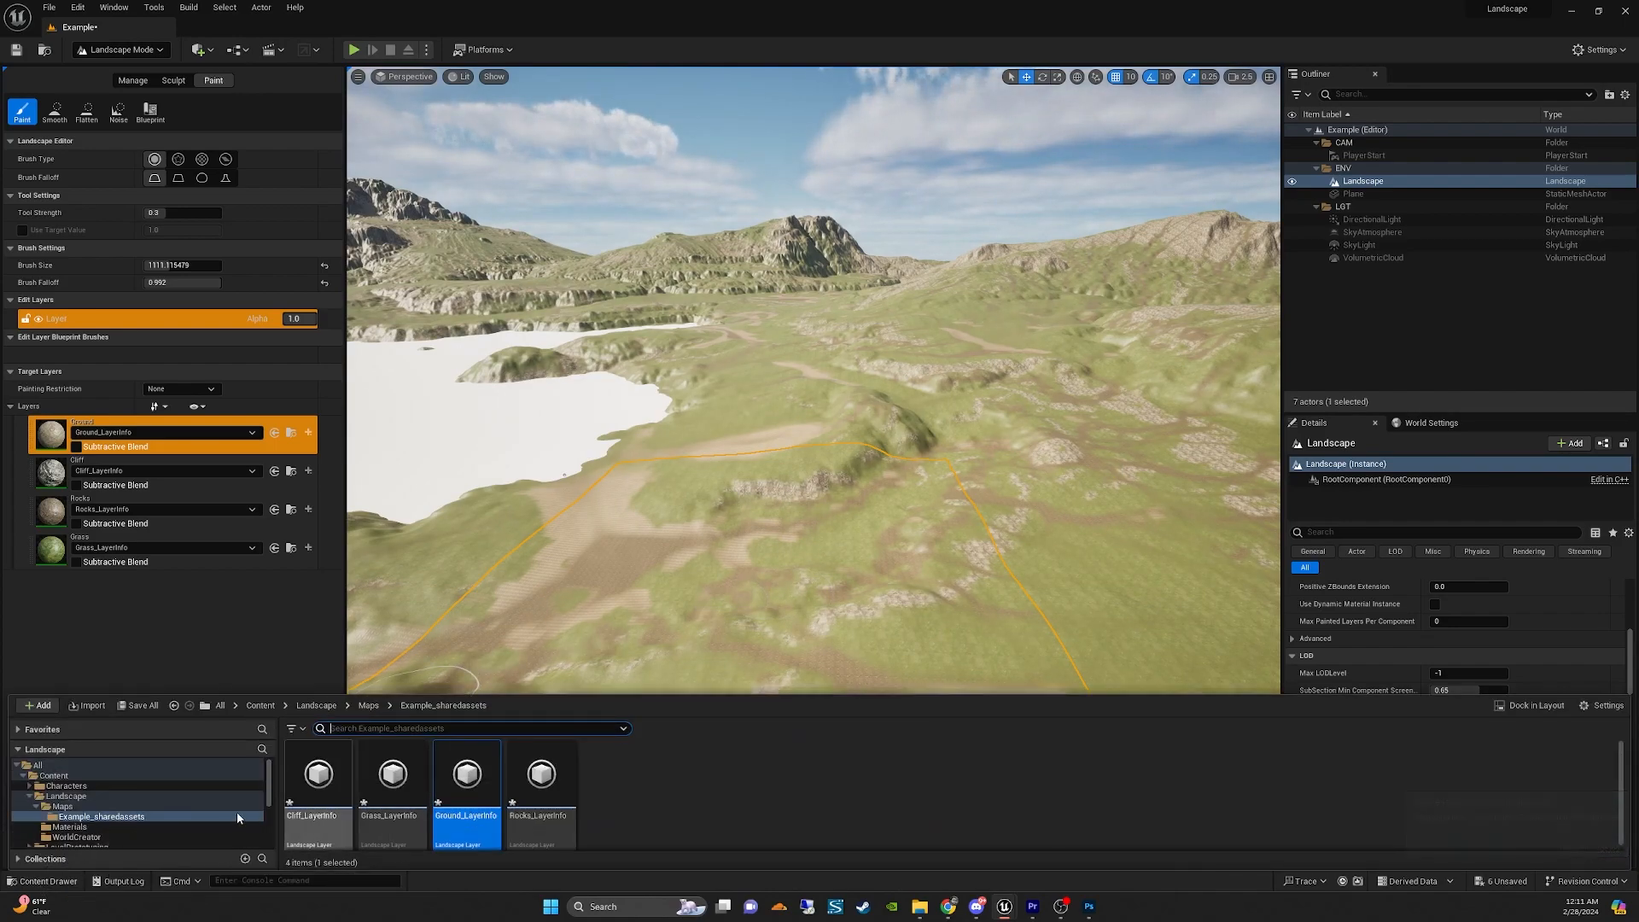
scroll(145, 796, down, 6)
click(137, 823)
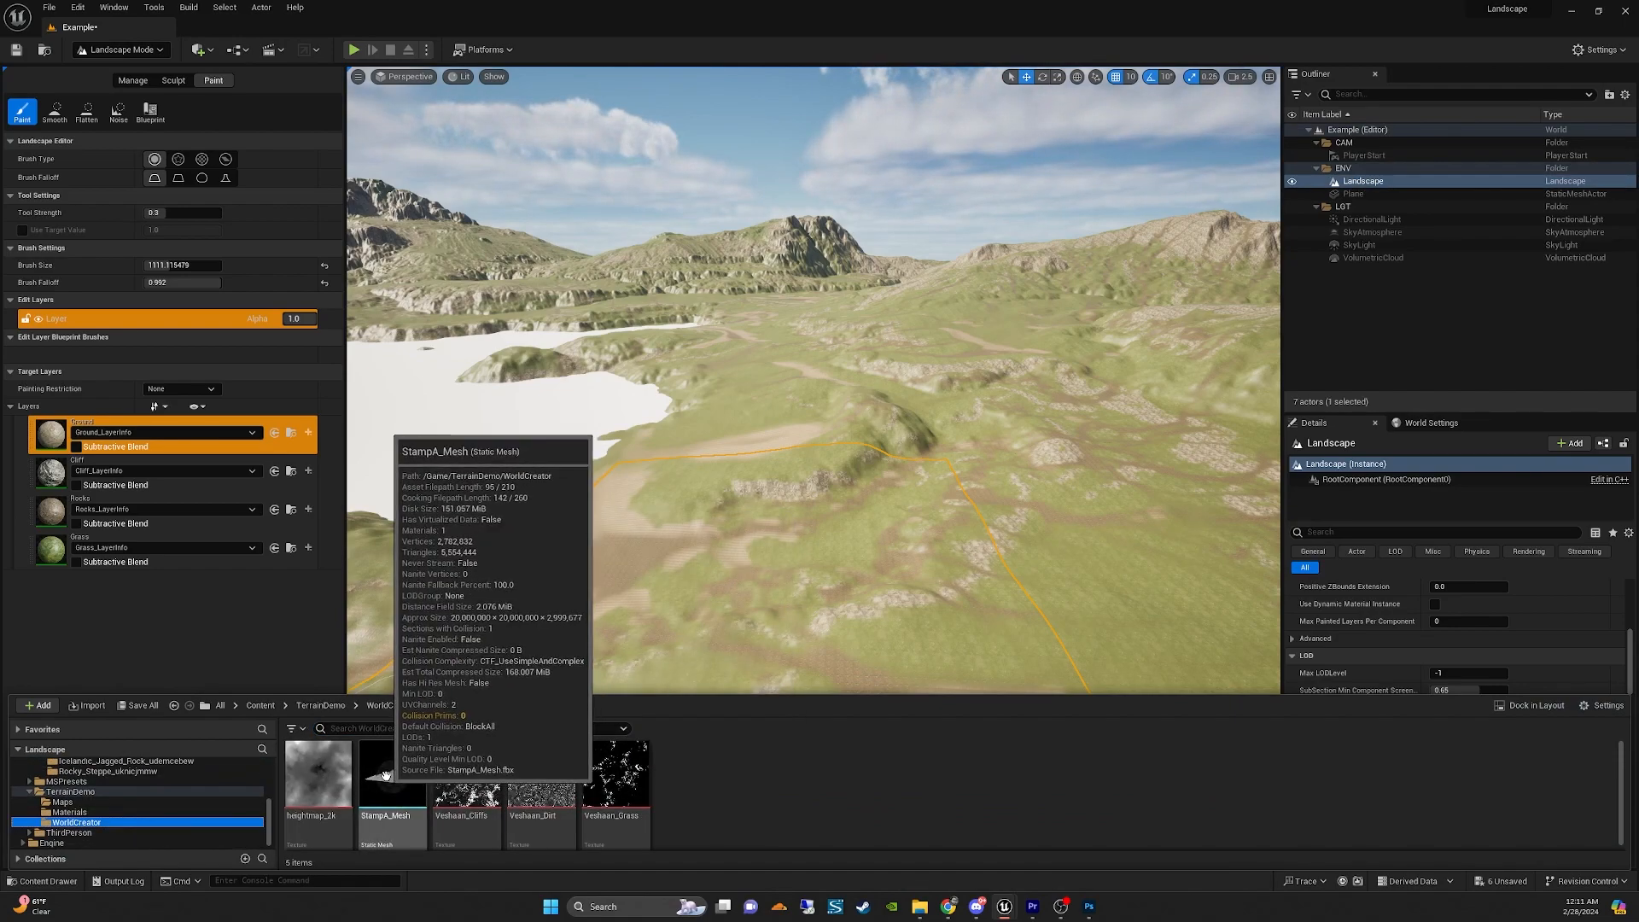
click(392, 790)
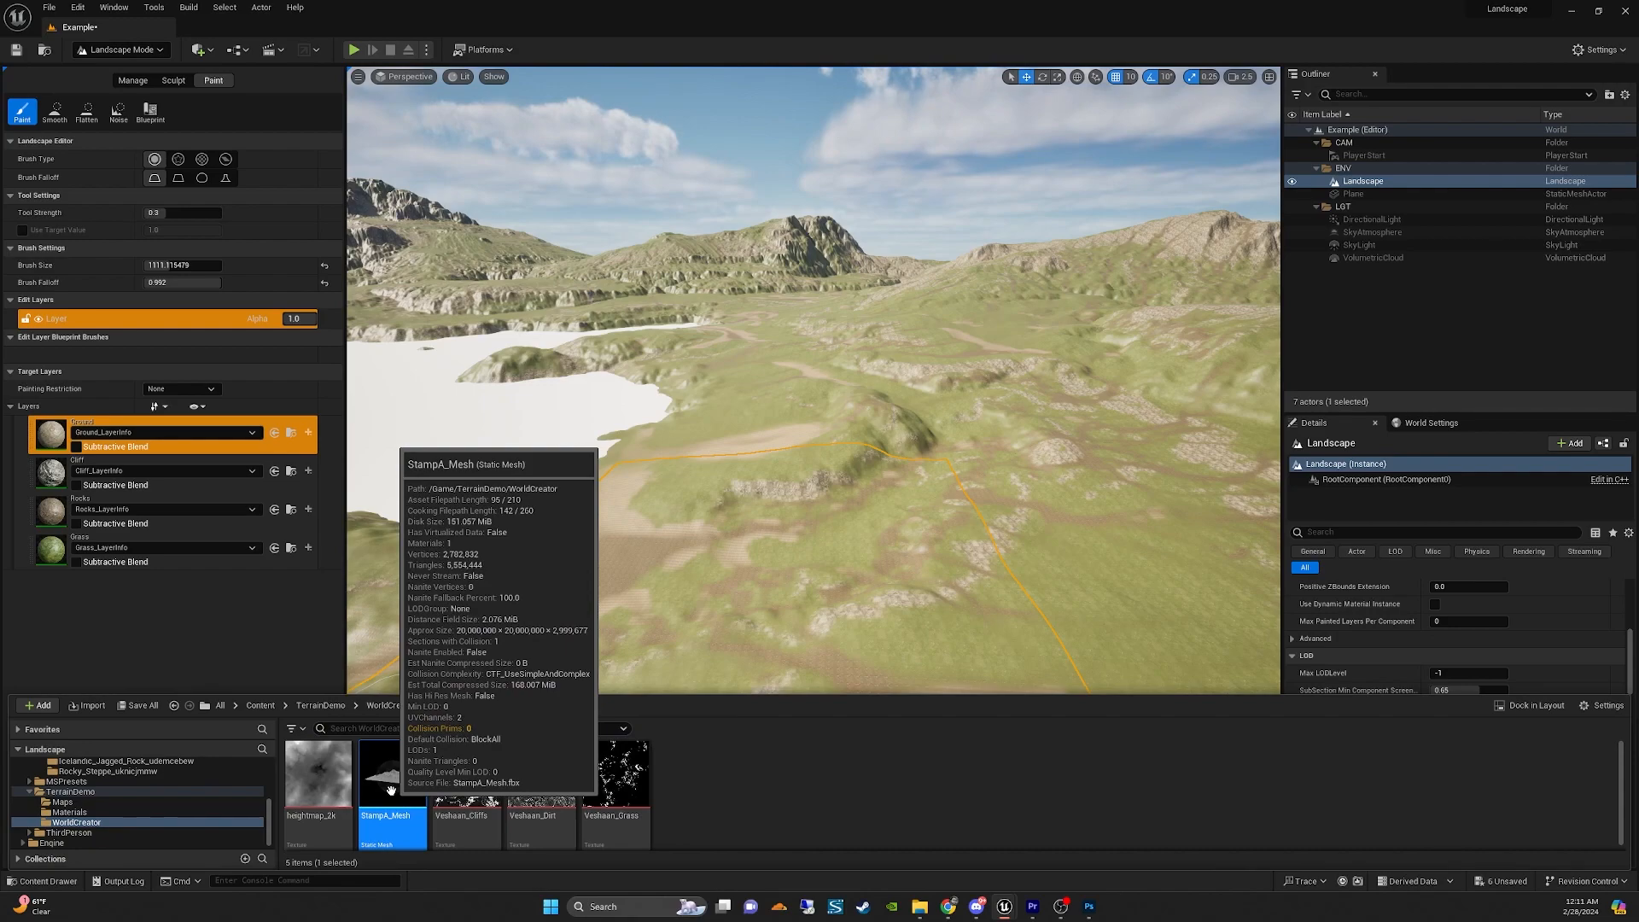
right_click(391, 790)
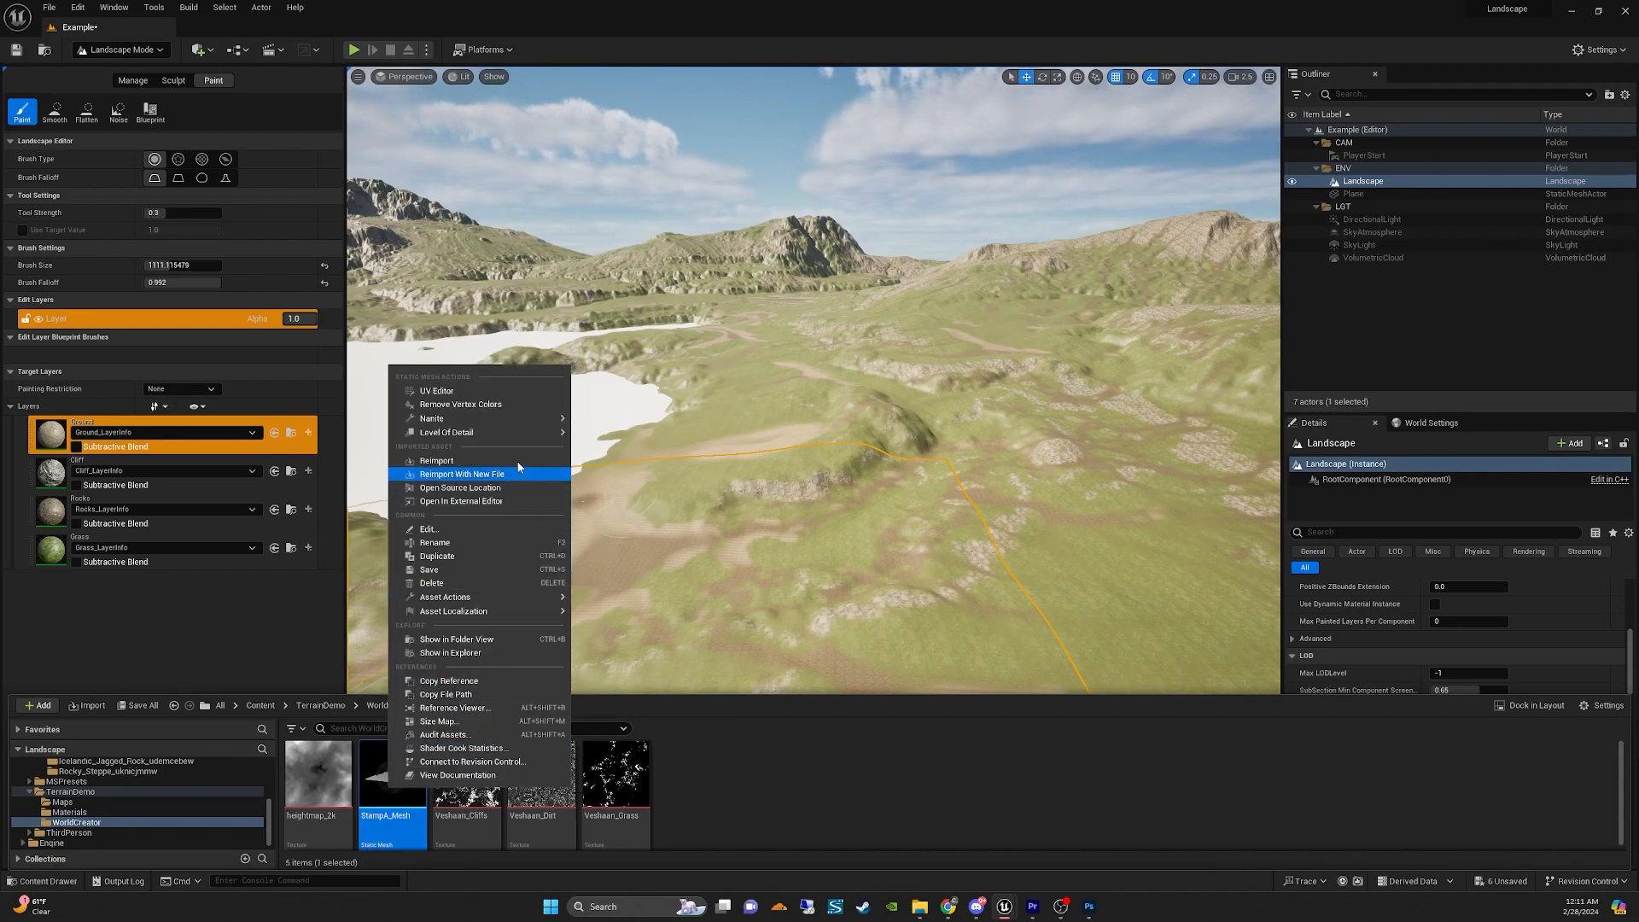
mouse_move(533, 419)
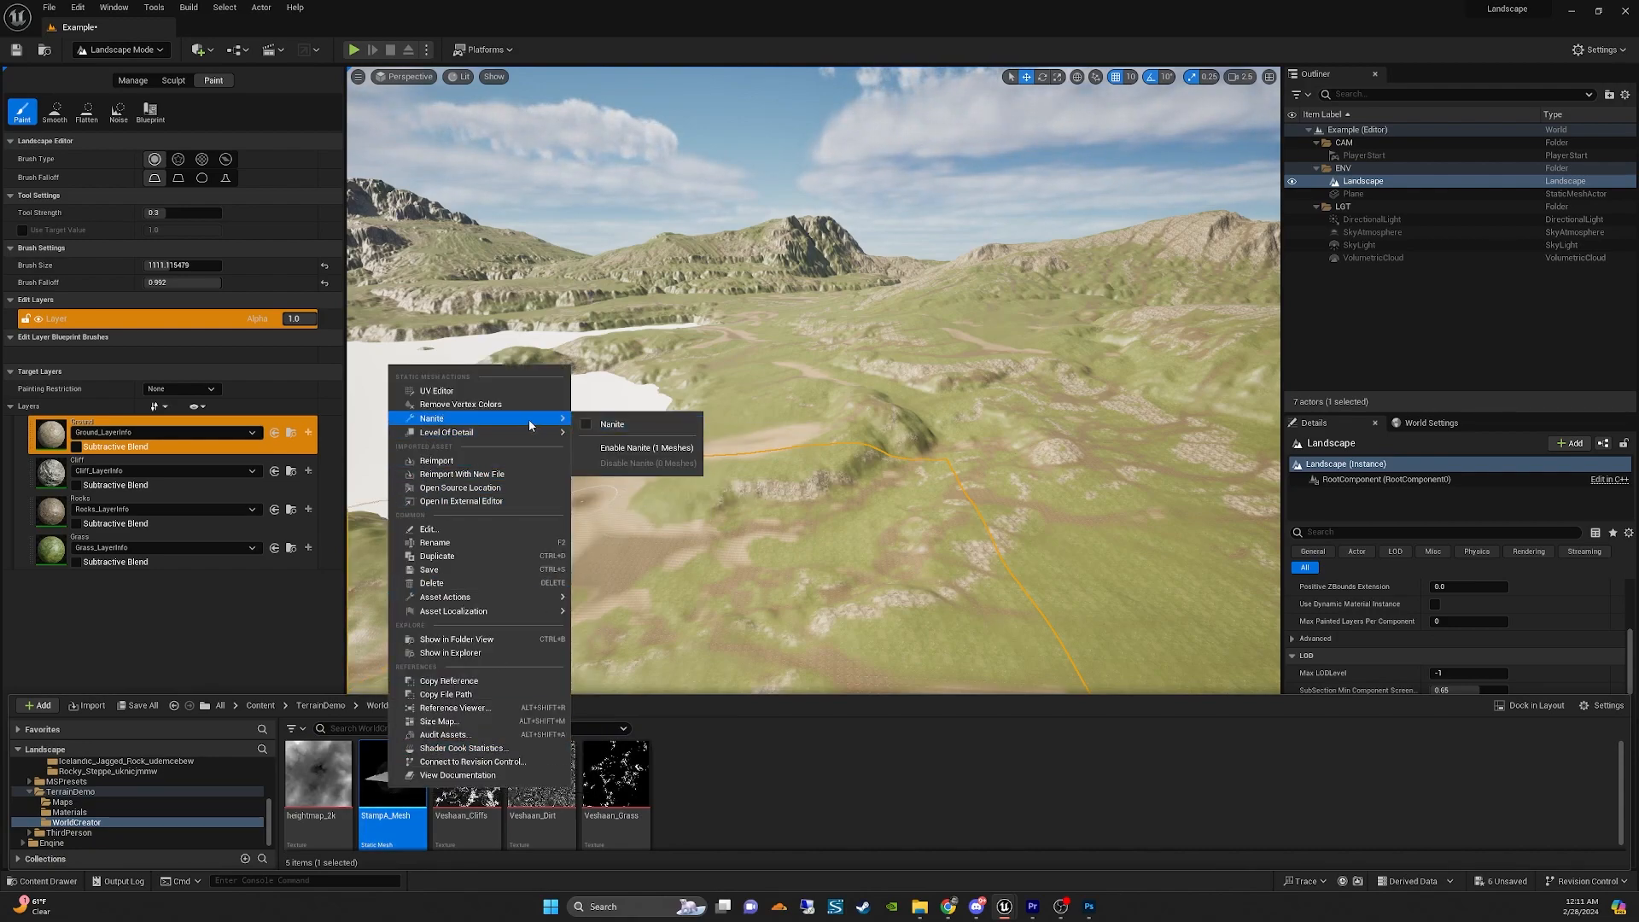
click(613, 452)
Open StampA_Mesh in the static mesh editor, save it, and return to the level.
mouse_move(393, 767)
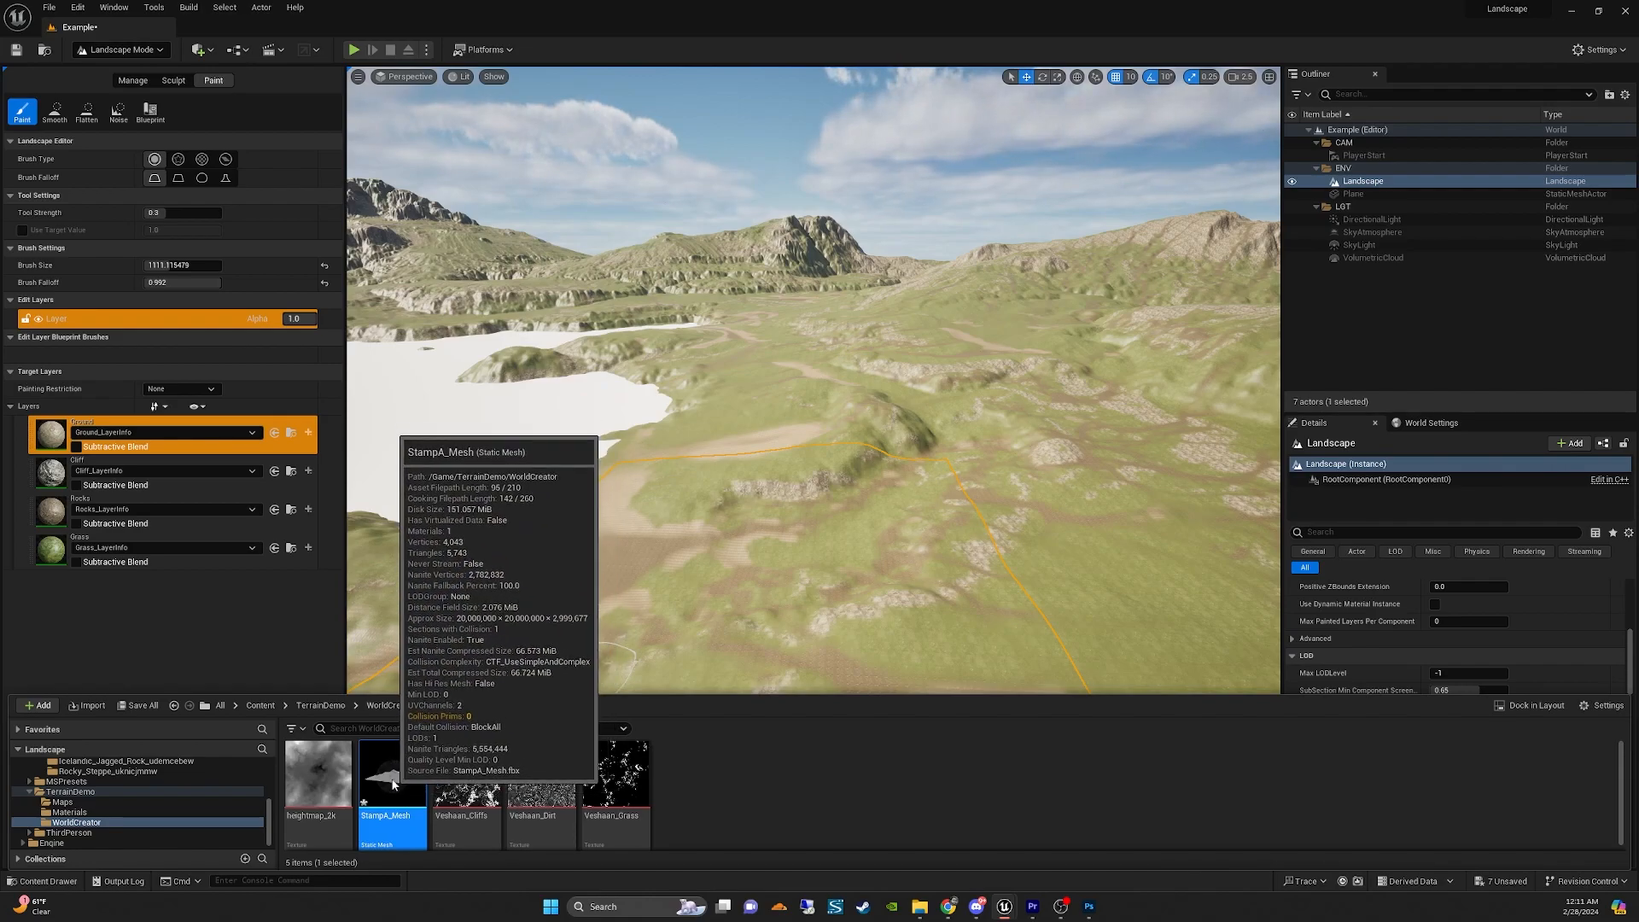
click(1212, 538)
drag(1638, 111, 1291, 114)
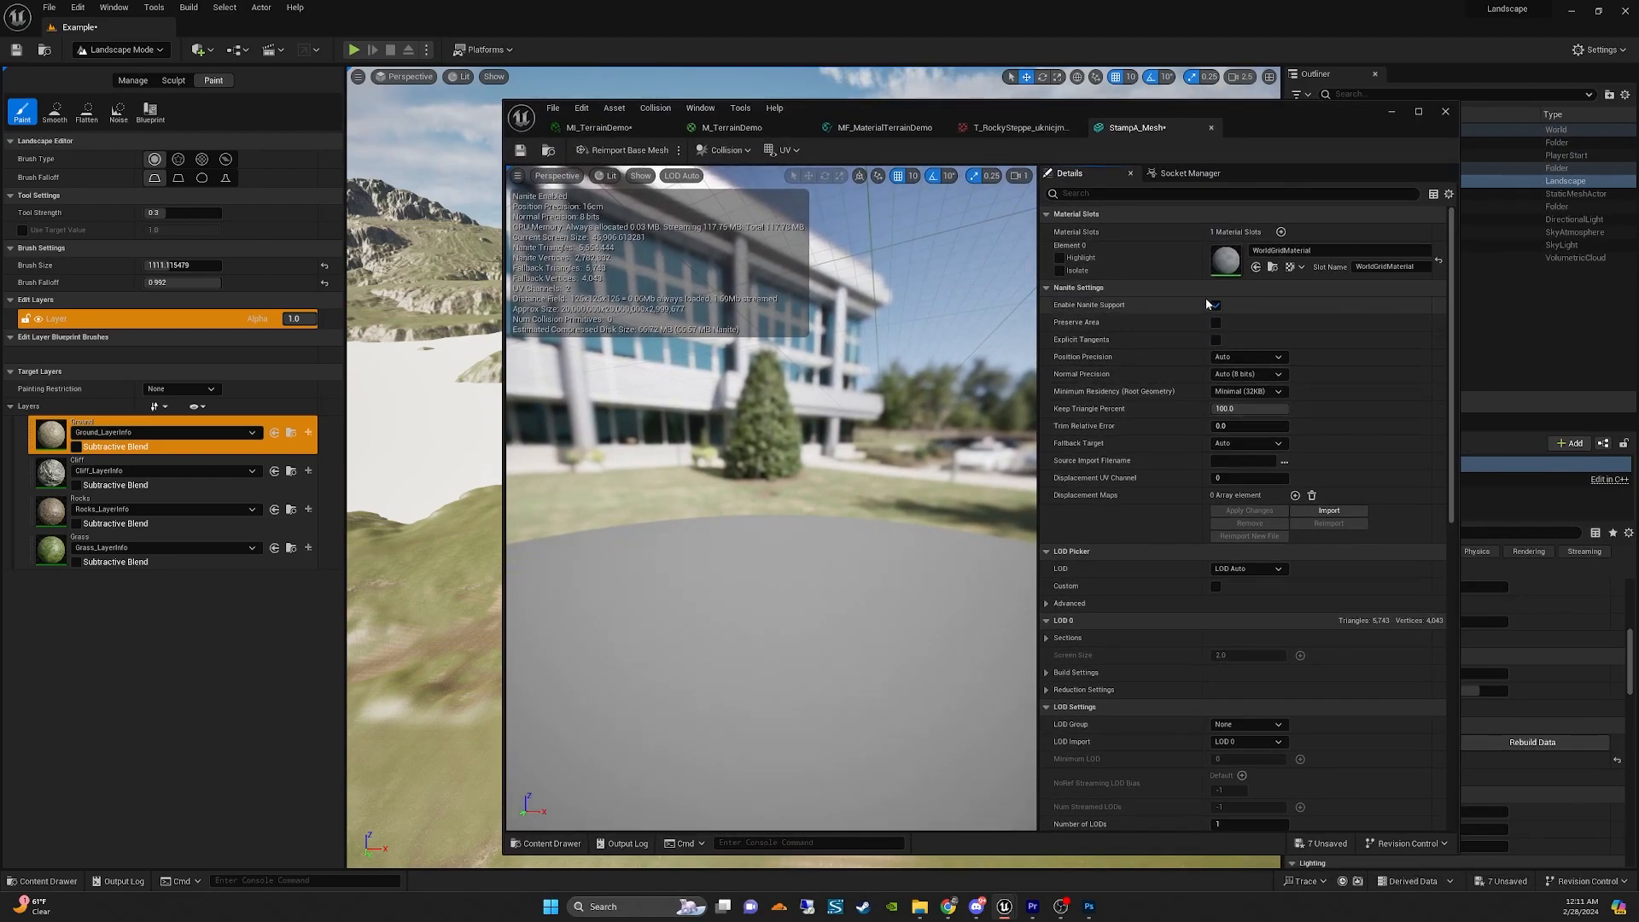
click(519, 151)
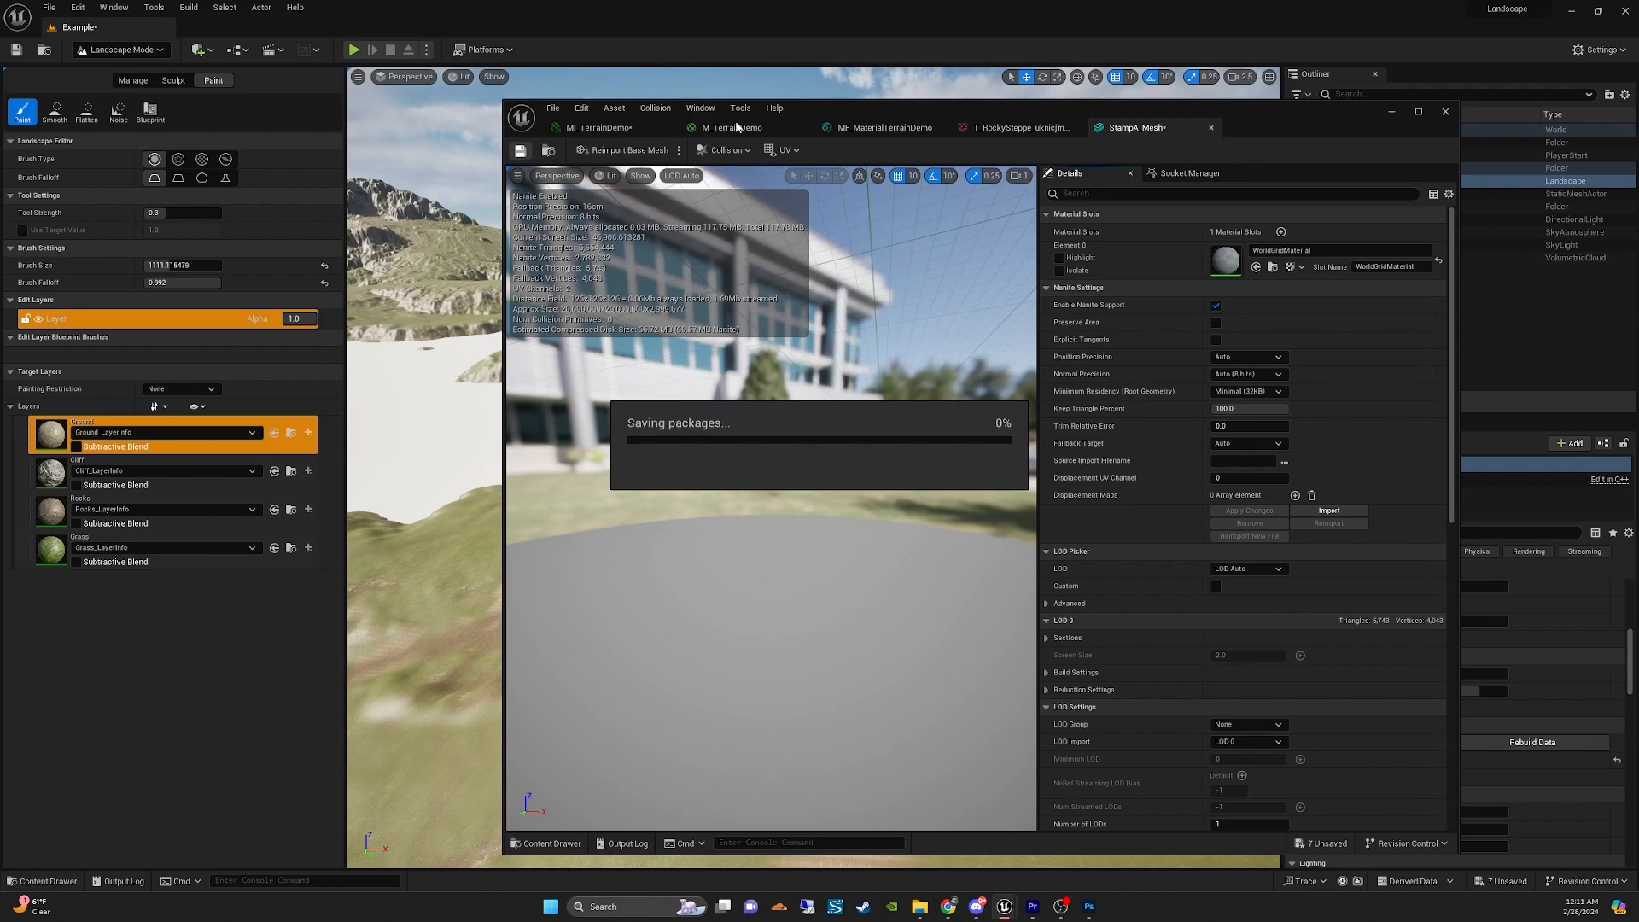
drag(1277, 117, 1637, 81)
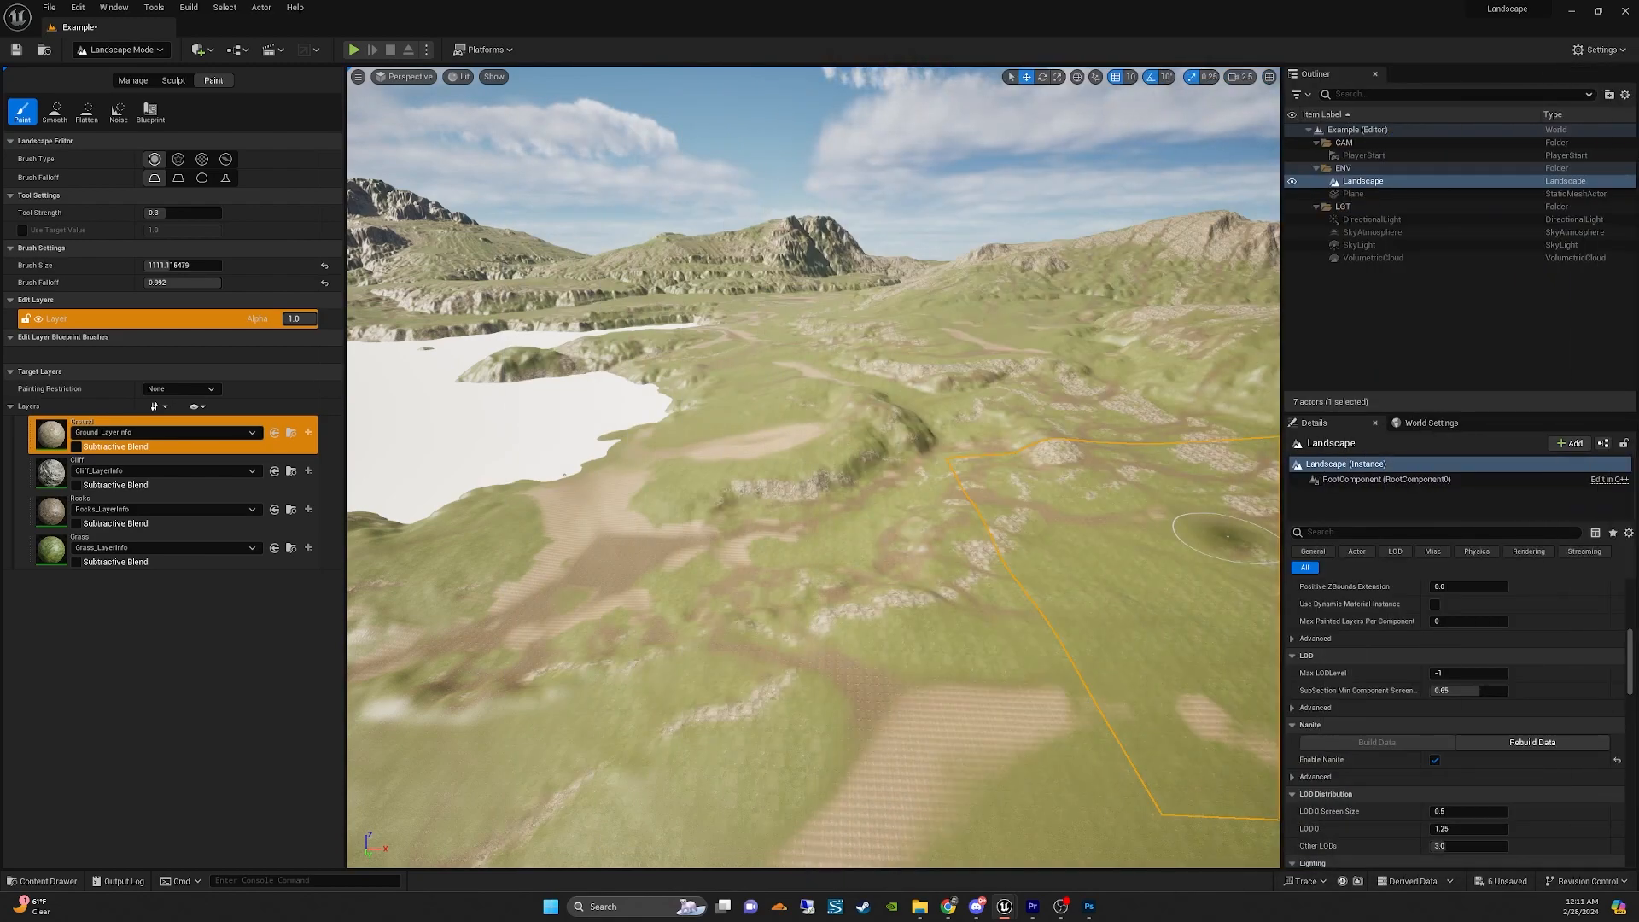
Place the StampA_Mesh static mesh in the level on the terrain beside the lake.
click(49, 880)
drag(392, 787, 697, 450)
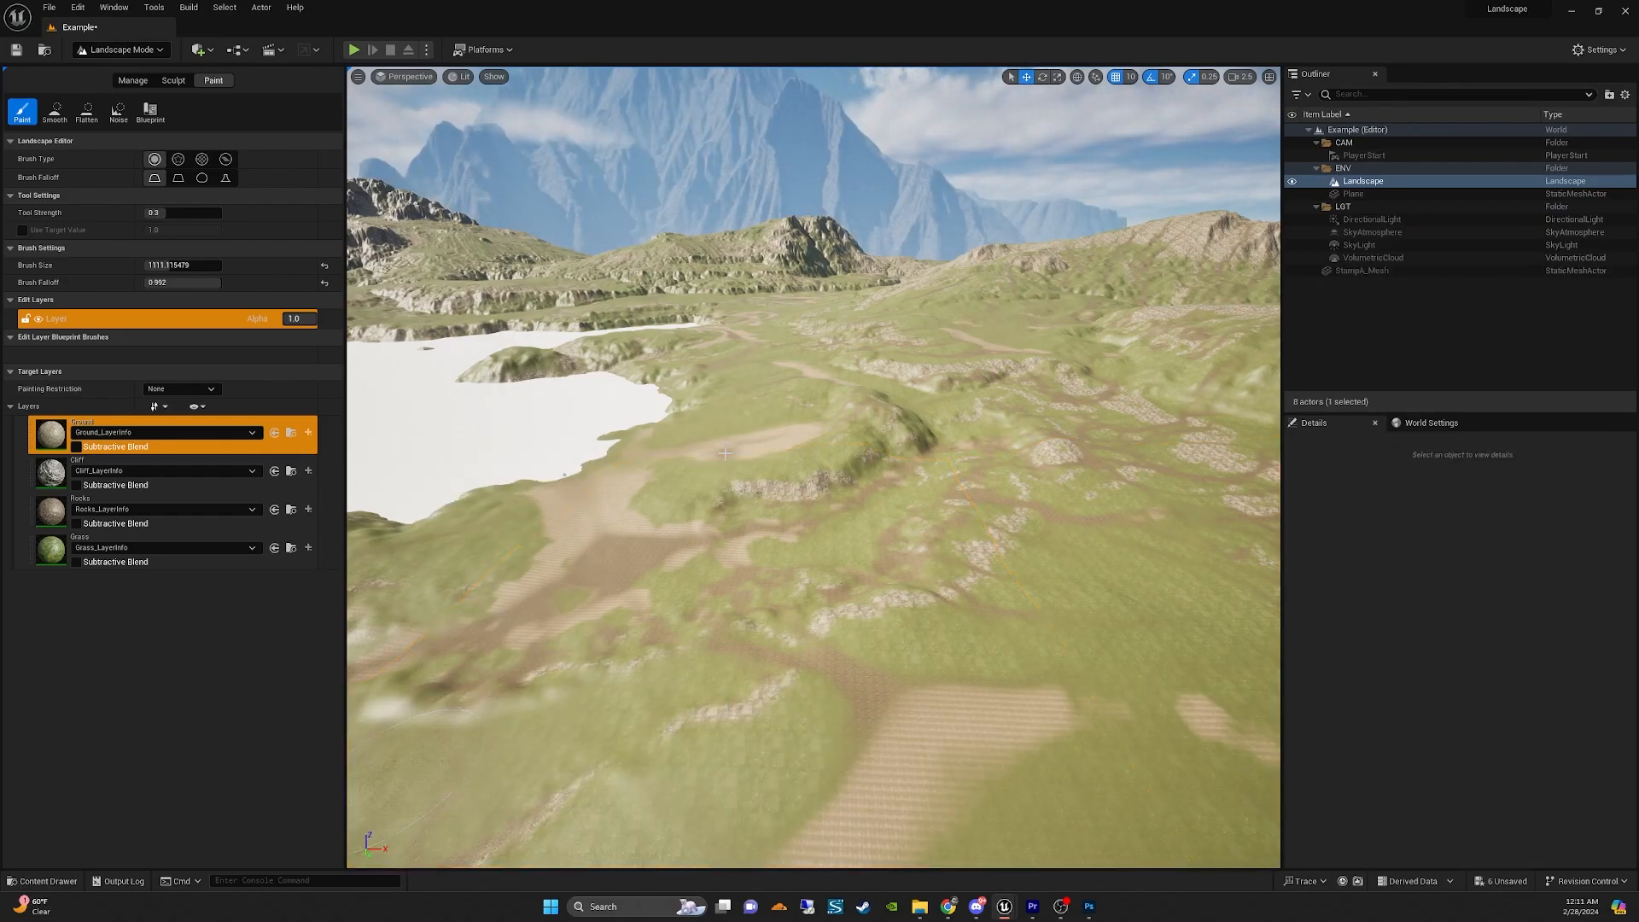
right_drag(813, 468, 760, 529)
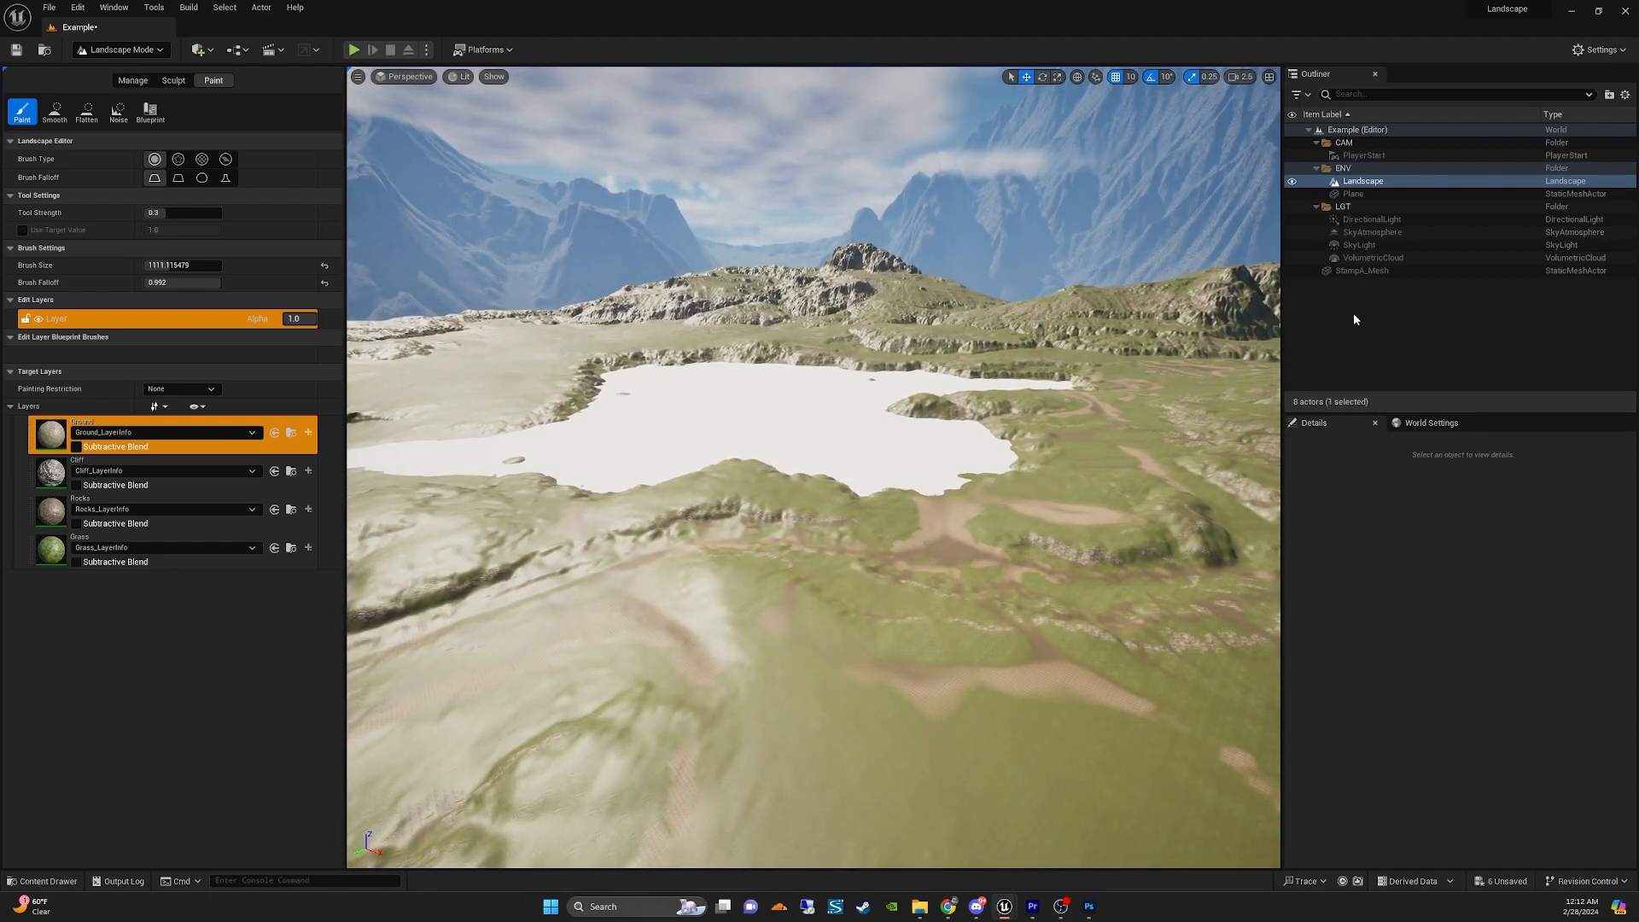
Switch from Landscape Mode to Selection Mode and select the StampA_Mesh actor.
click(1368, 183)
right_drag(981, 410, 1063, 393)
right_drag(956, 426, 1246, 363)
right_drag(814, 468, 885, 454)
click(1475, 270)
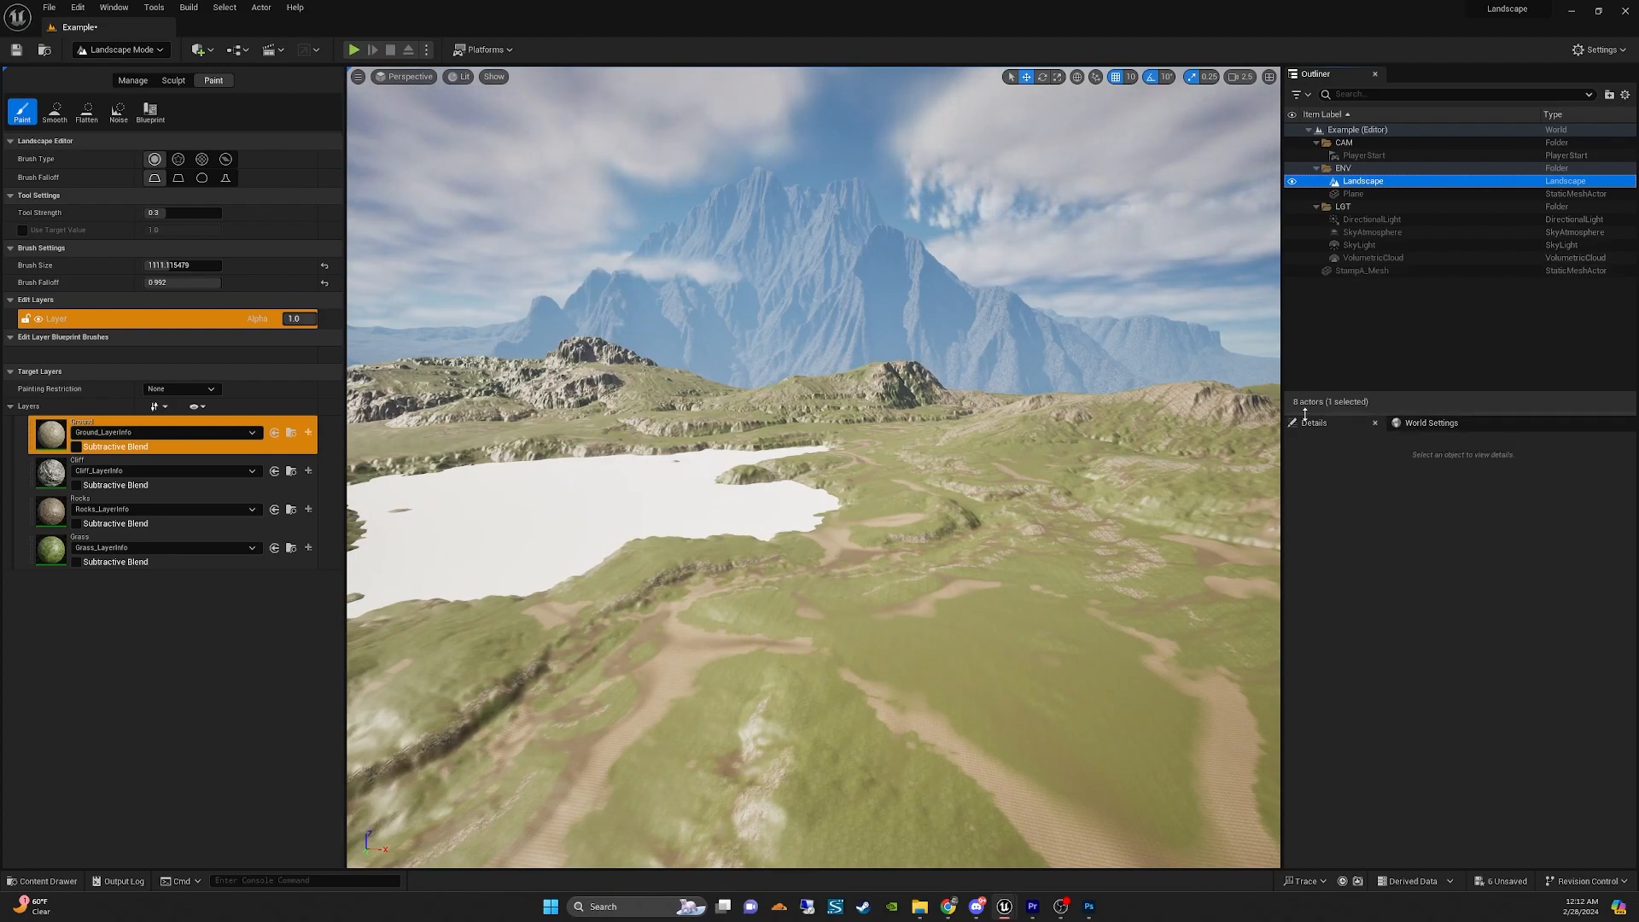
click(138, 52)
click(121, 71)
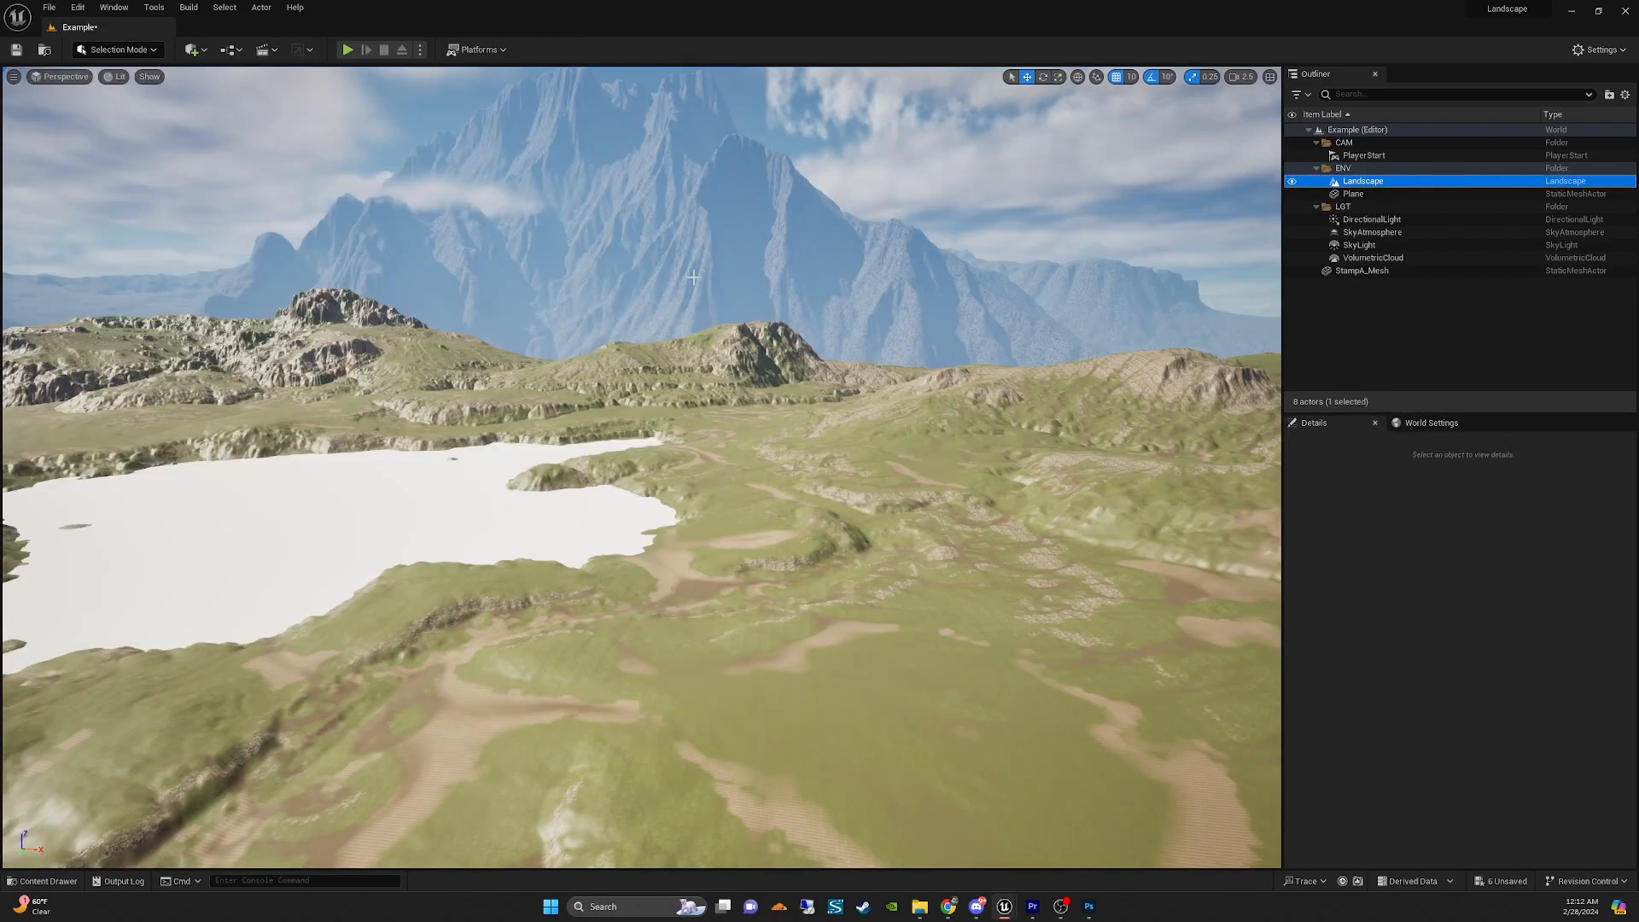
click(1387, 271)
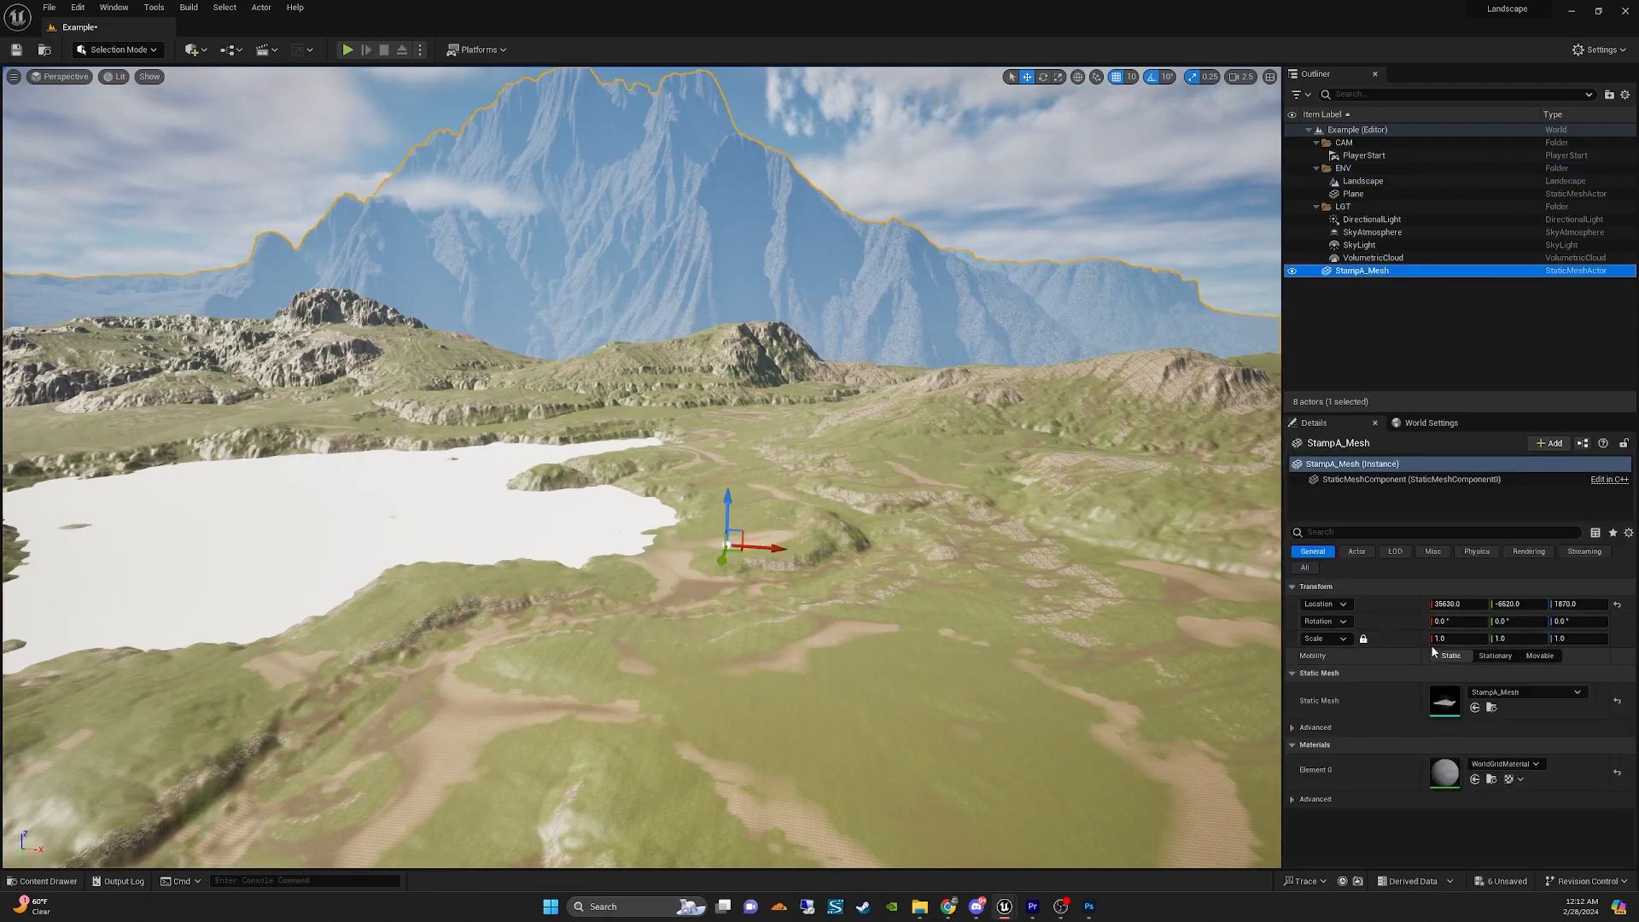
Scale StampA_Mesh down uniformly to 0.03 and position it as a mountain backdrop behind the hills beyond the lake.
click(1451, 639)
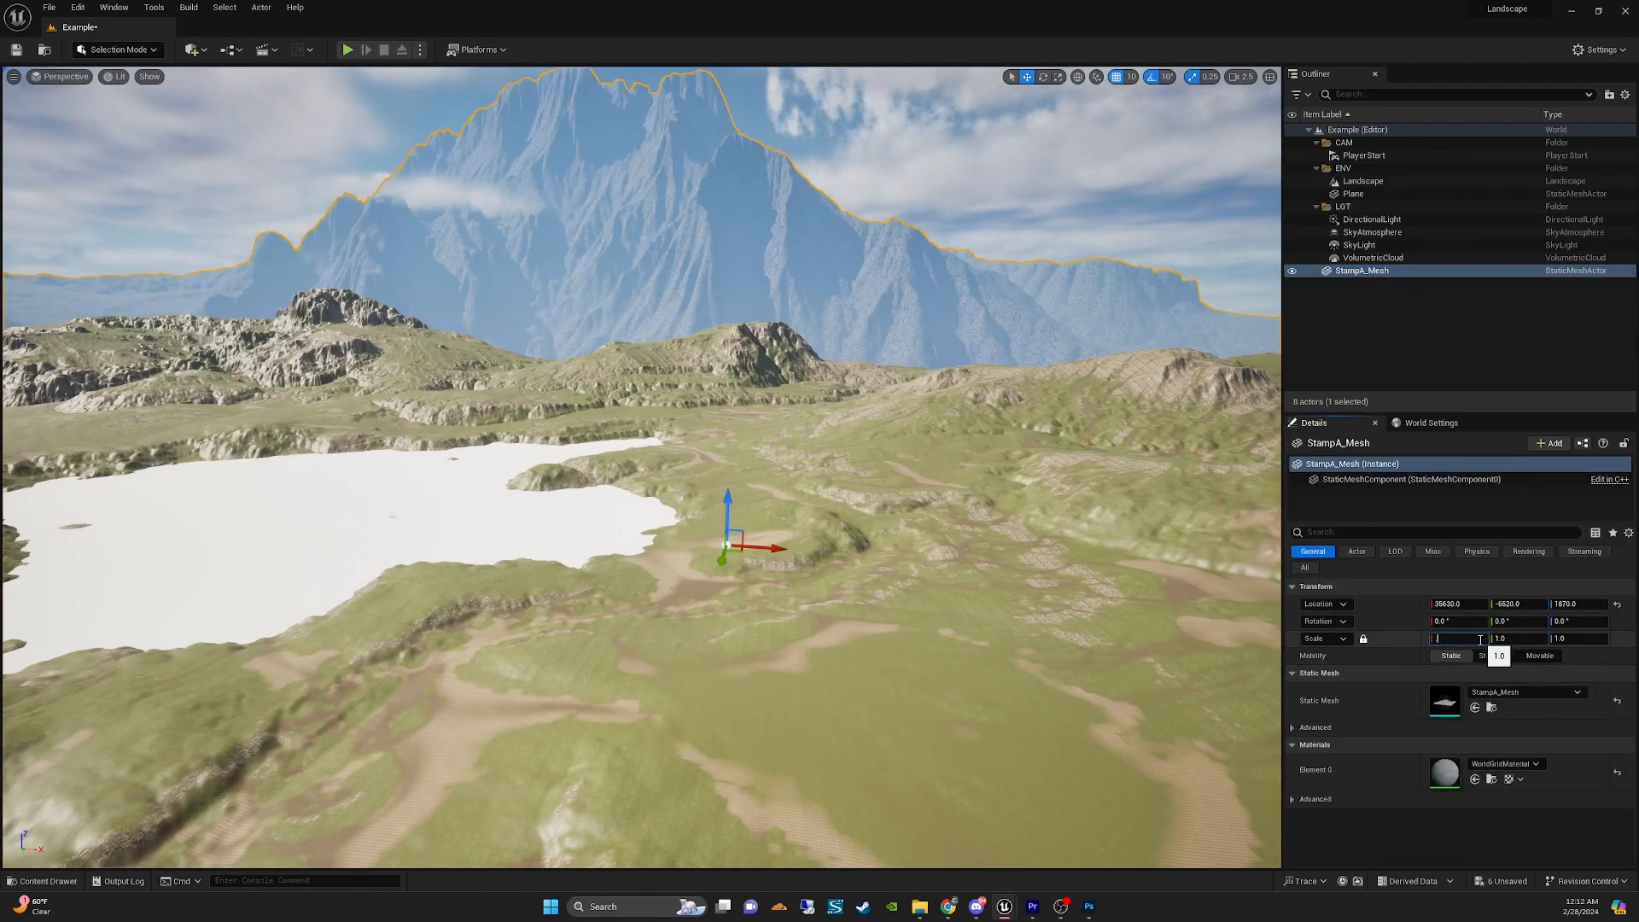
text(0.1)
key(Return)
text(.01)
key(Return)
right_drag(819, 478, 862, 520)
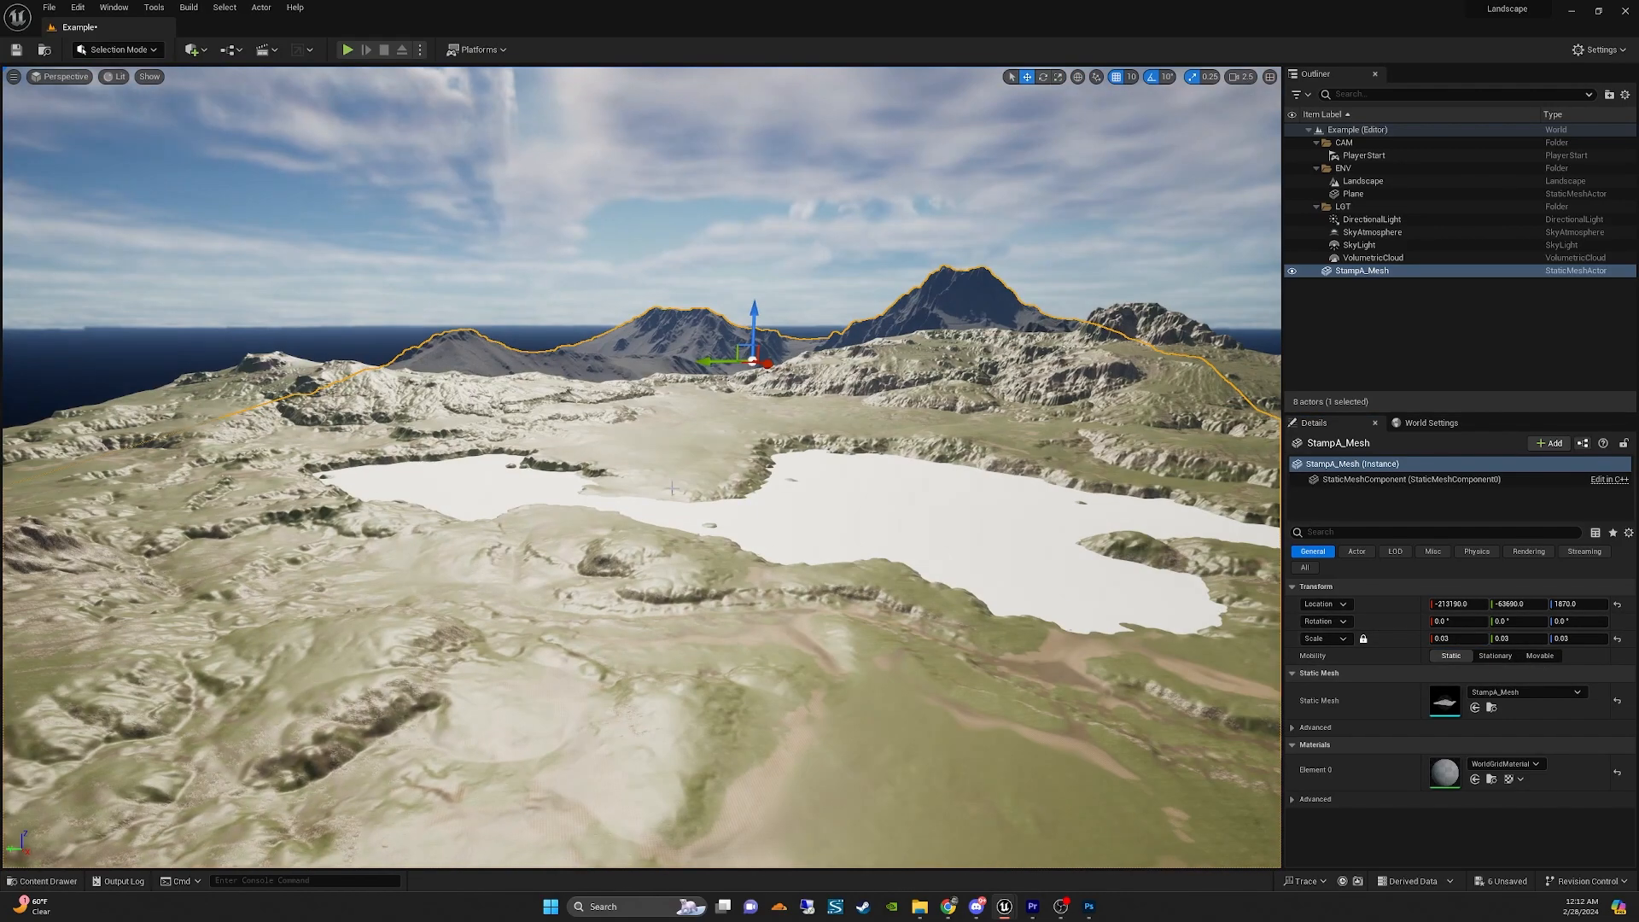
Duplicate StampA_Mesh, rotate the copy about 180 degrees around Z, and set it beside the original along the horizon.
key(e)
key(ctrl+d)
drag(678, 363, 554, 358)
key(w)
key(e)
right_drag(554, 358, 598, 376)
scroll(640, 410, up, 1)
Rotate the original StampA_Mesh mountain to about -31 degrees around Z with a slight tilt, and adjust its height.
click(742, 277)
drag(633, 299, 665, 343)
key(w)
drag(709, 292, 709, 275)
Reposition the duplicated mountain StampA_Mesh2 behind the lake's far shore at a height of about 8230.
click(256, 292)
drag(308, 294, 309, 266)
right_drag(309, 266, 102, 222)
right_drag(582, 457, 739, 487)
drag(365, 472, 427, 472)
drag(449, 417, 451, 476)
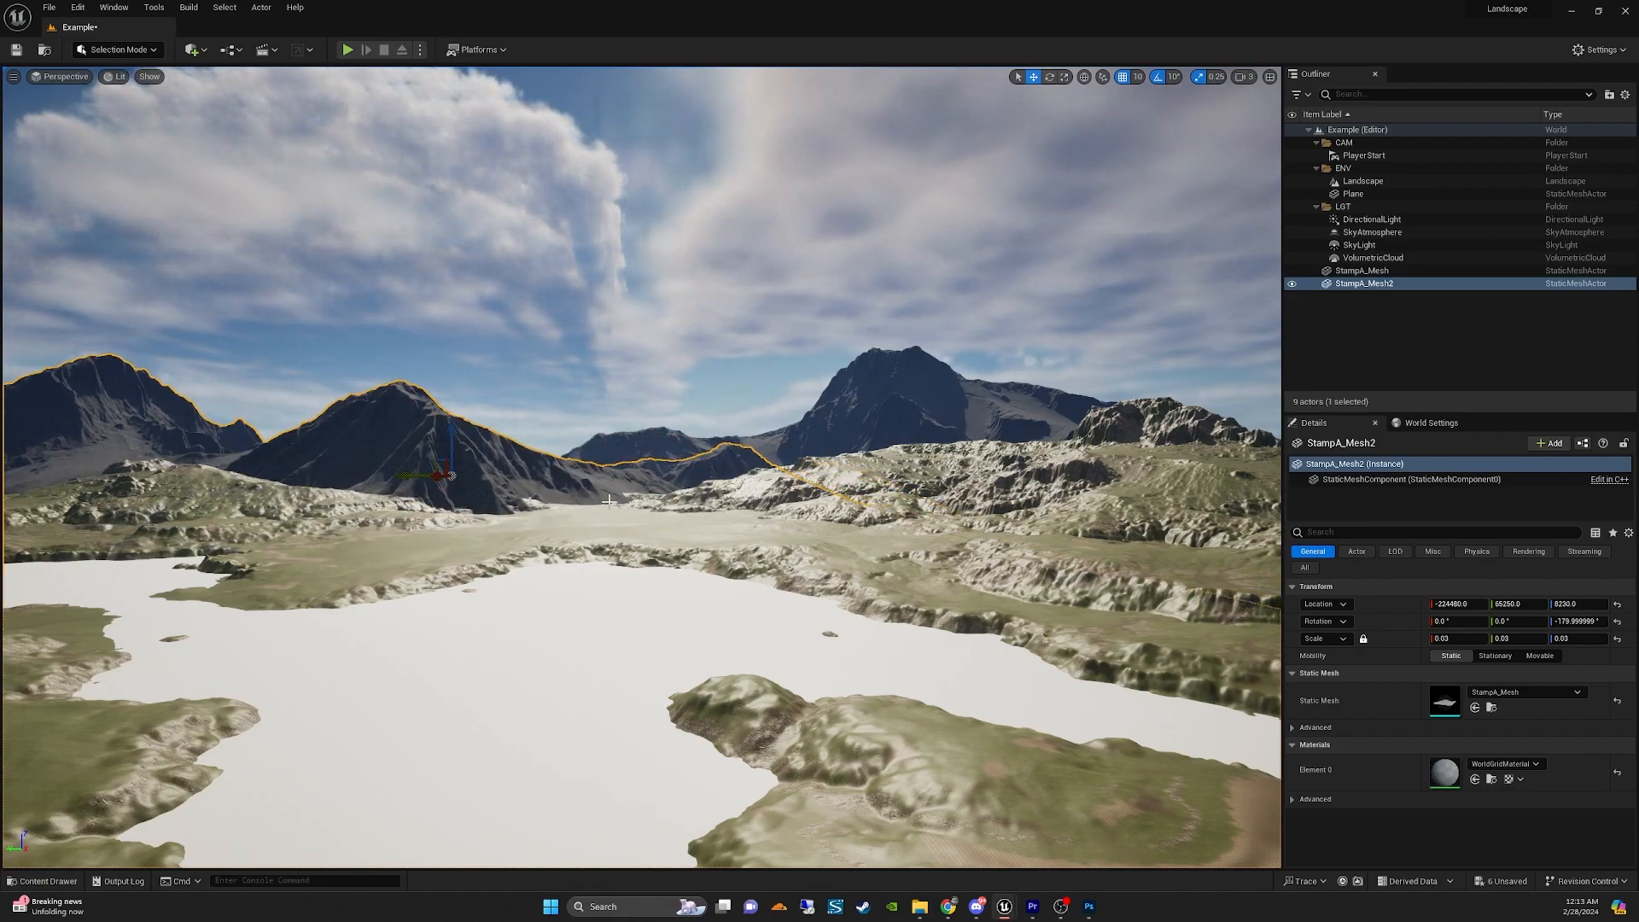
Select the original StampA_Mesh and check both backdrop mountains against the lake from farther back.
click(908, 402)
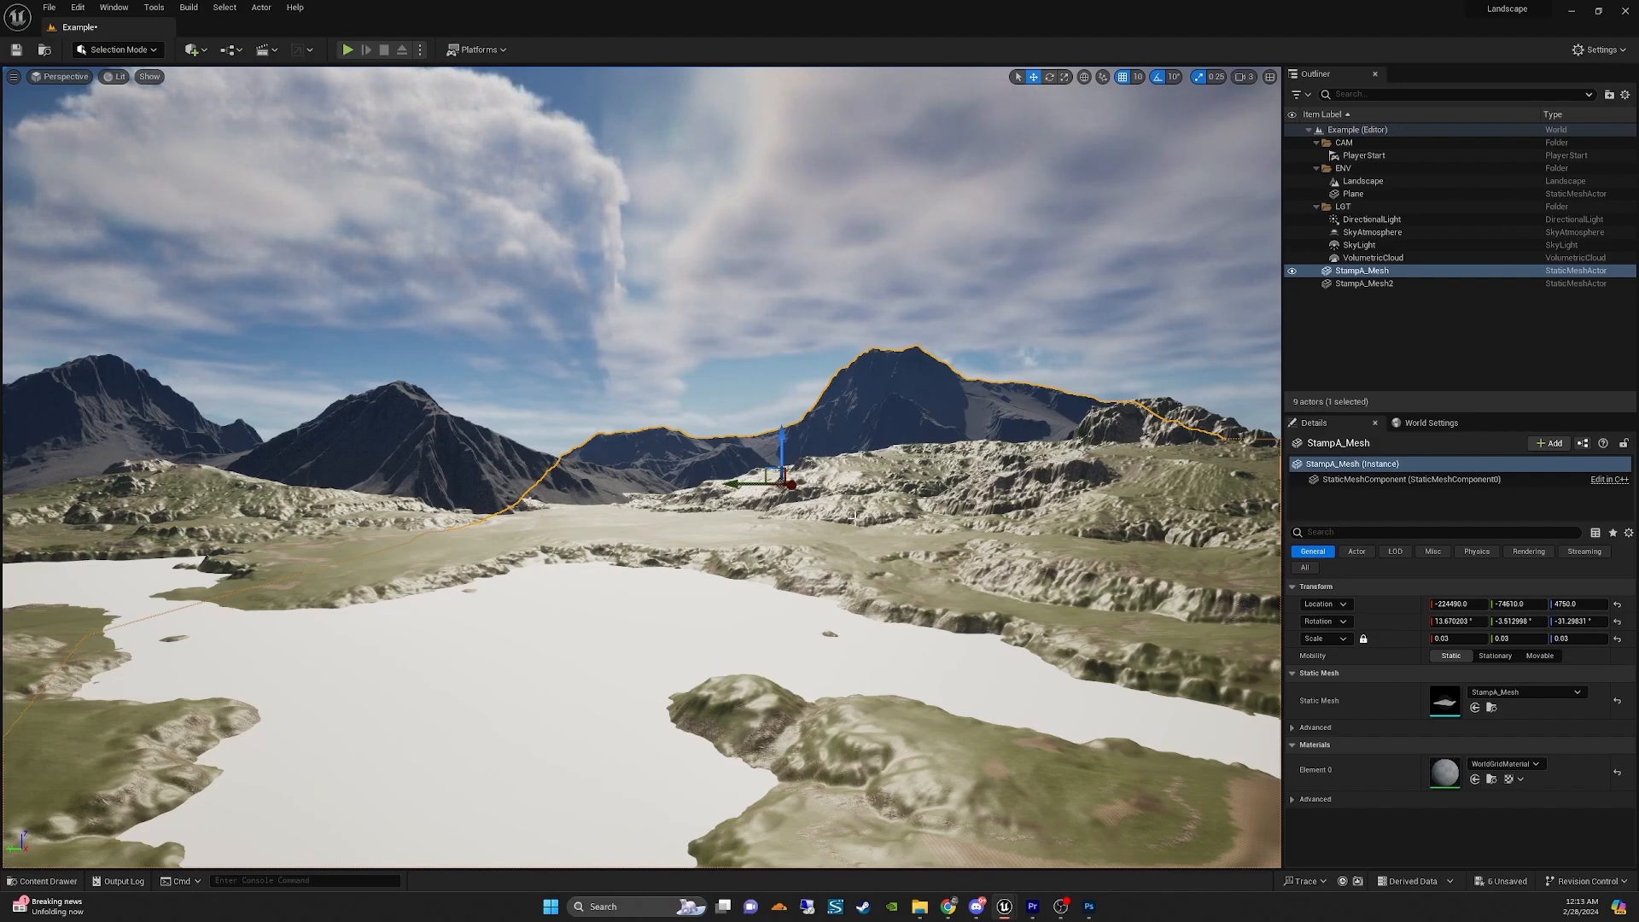
key(w)
mouse_move(788, 551)
right_down()
mouse_move(795, 516)
mouse_move(798, 549)
right_up()
key(s)
right_drag(867, 507, 867, 530)
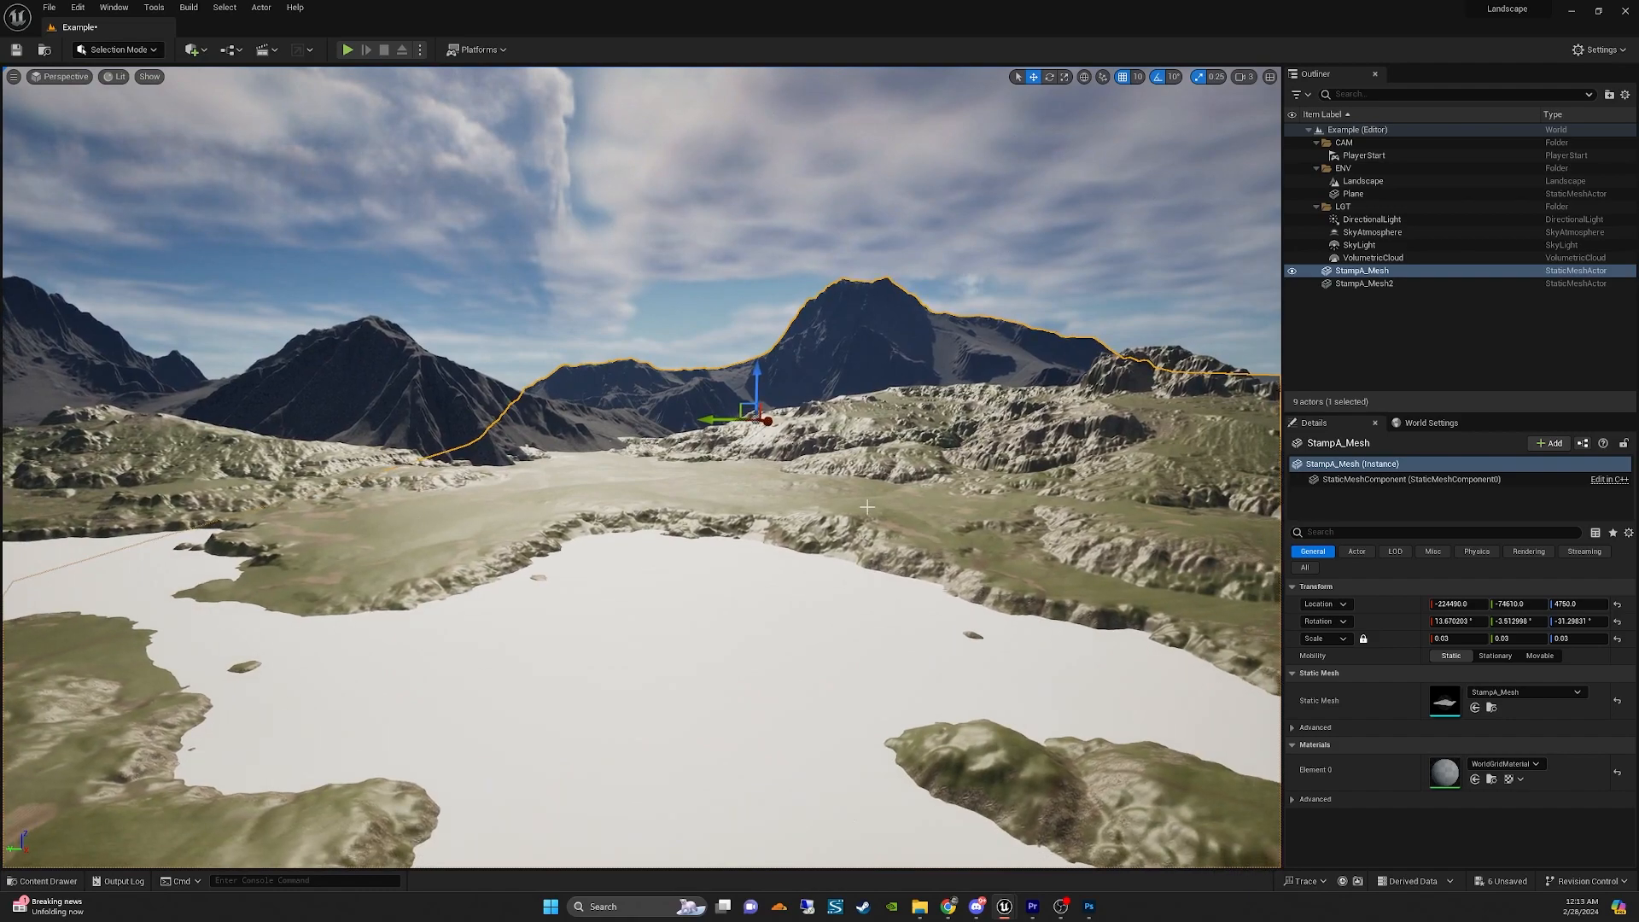
Create a new material named M_StampA in the TerrainDemo/Materials folder.
click(39, 880)
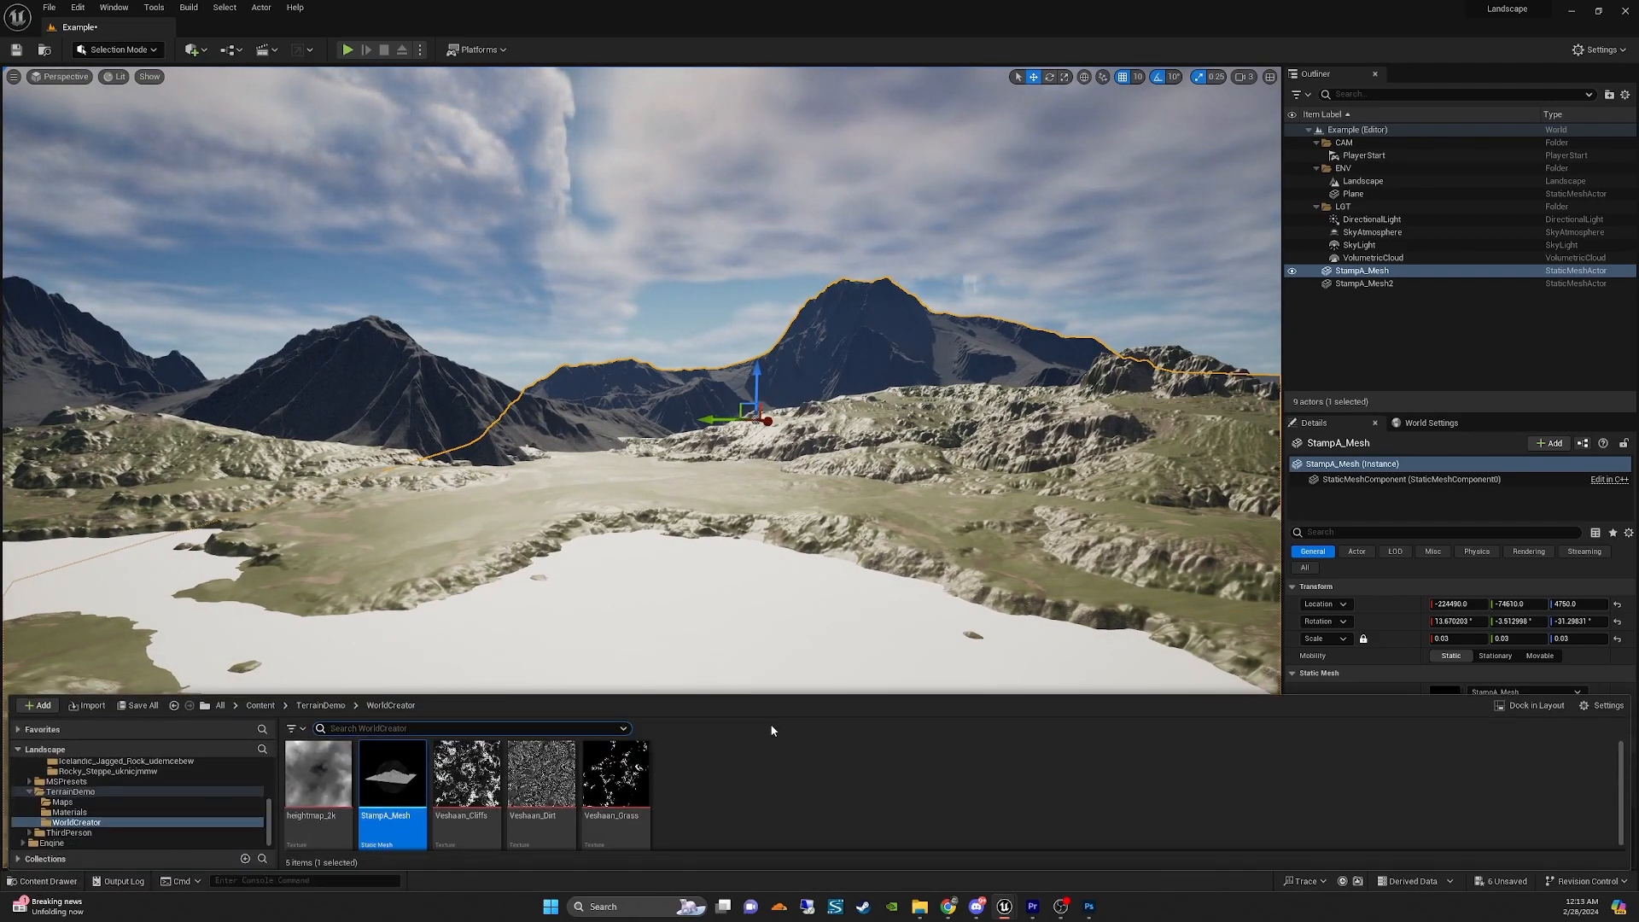
click(94, 811)
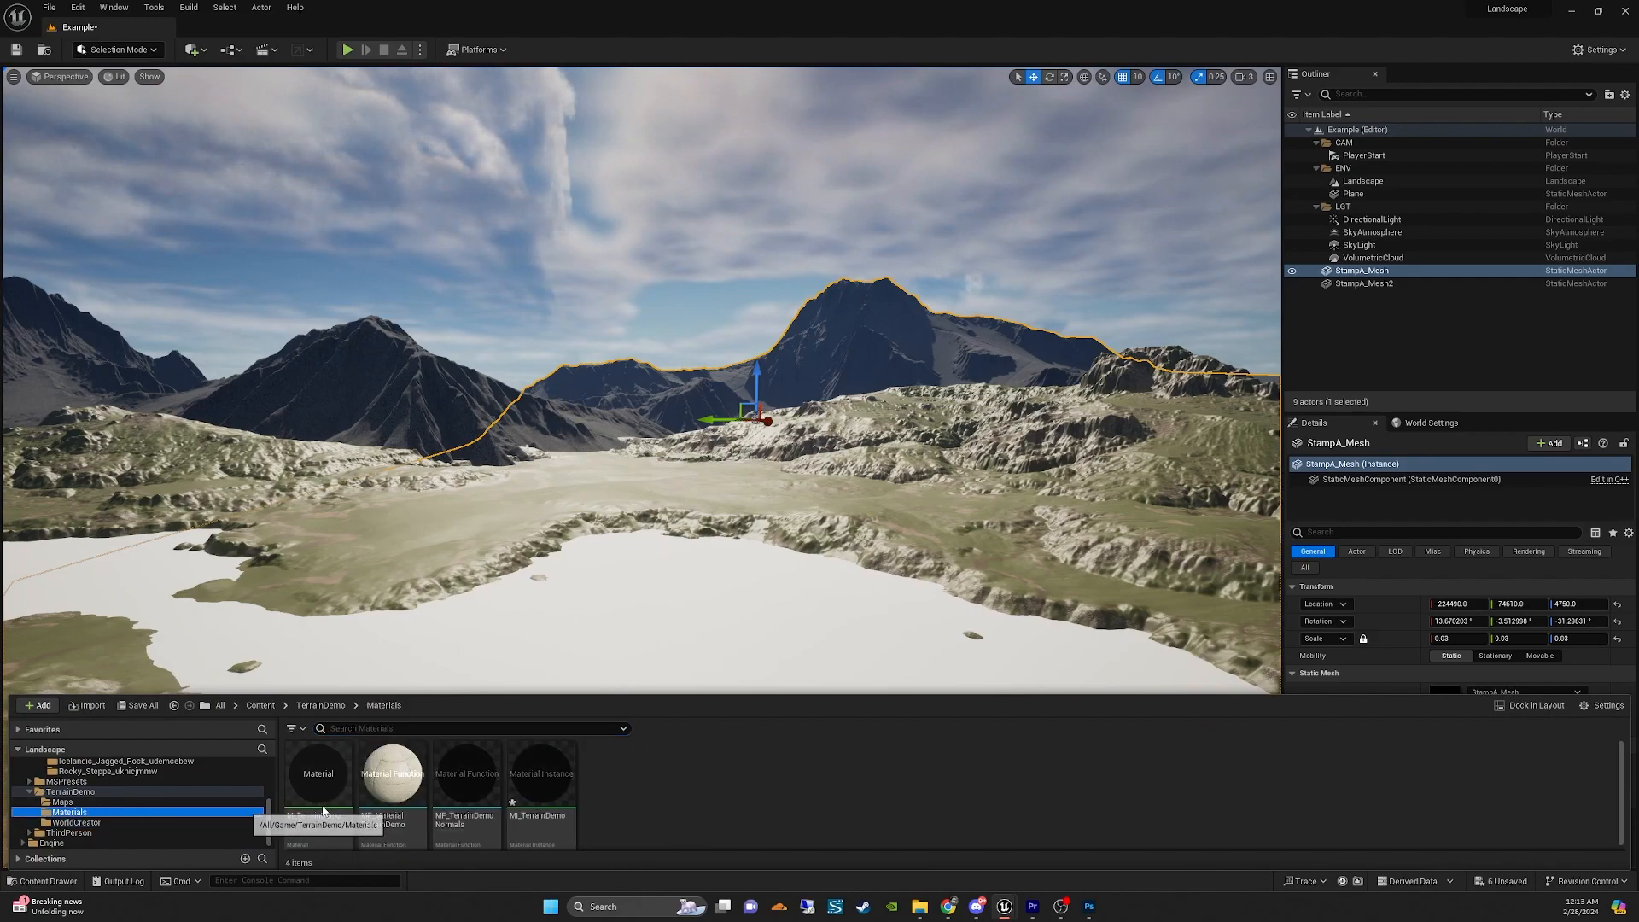
right_click(640, 792)
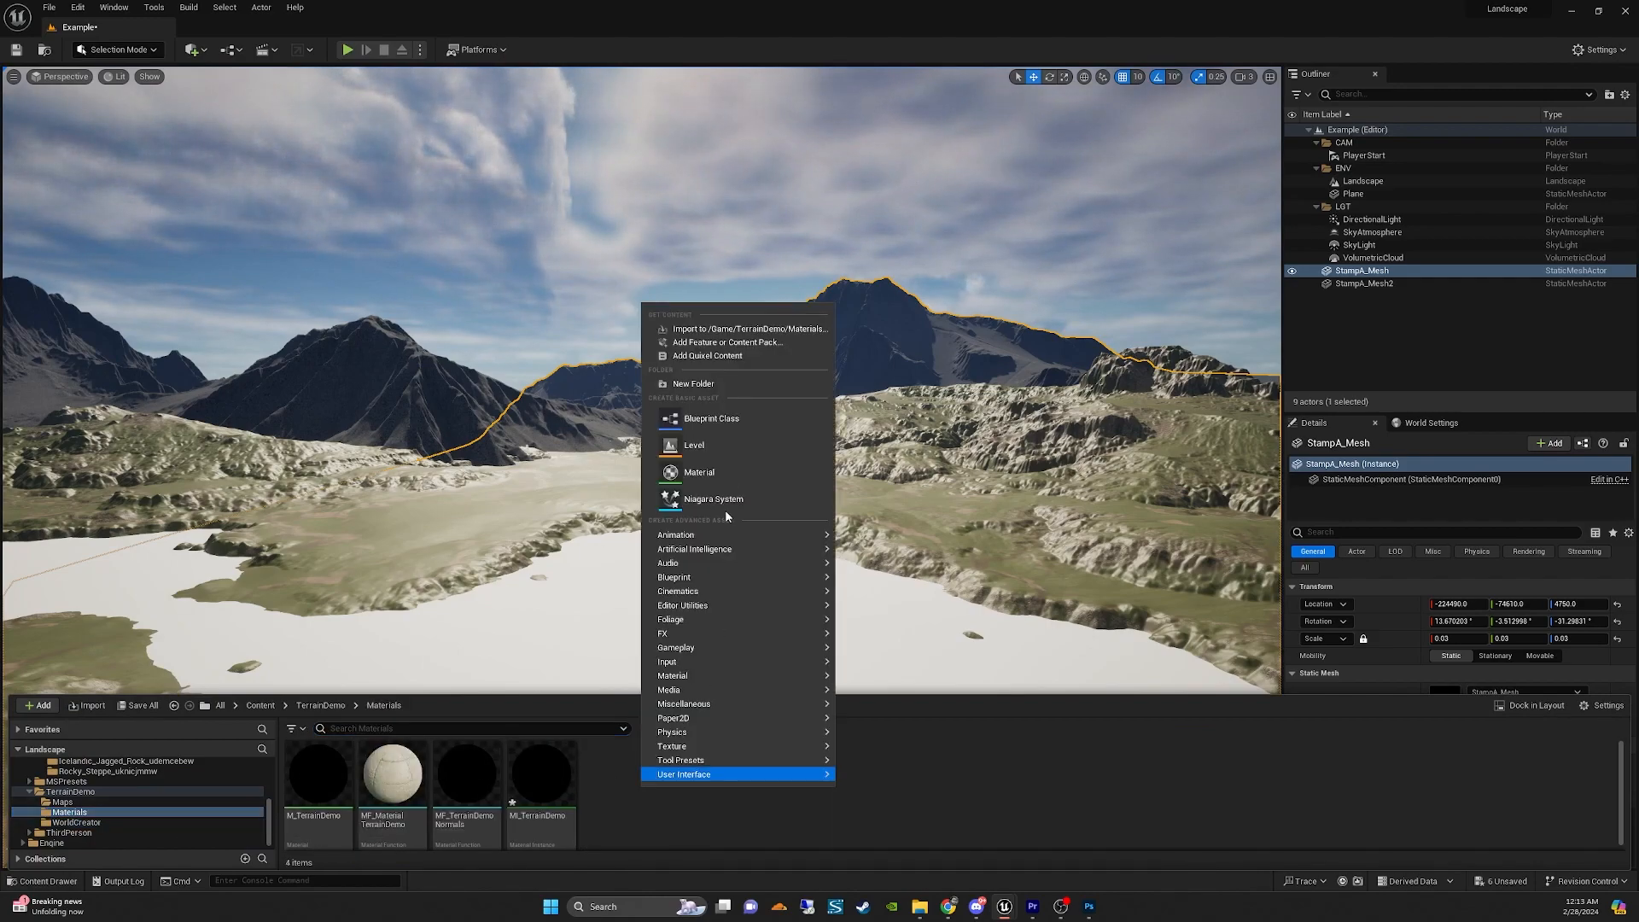
click(700, 468)
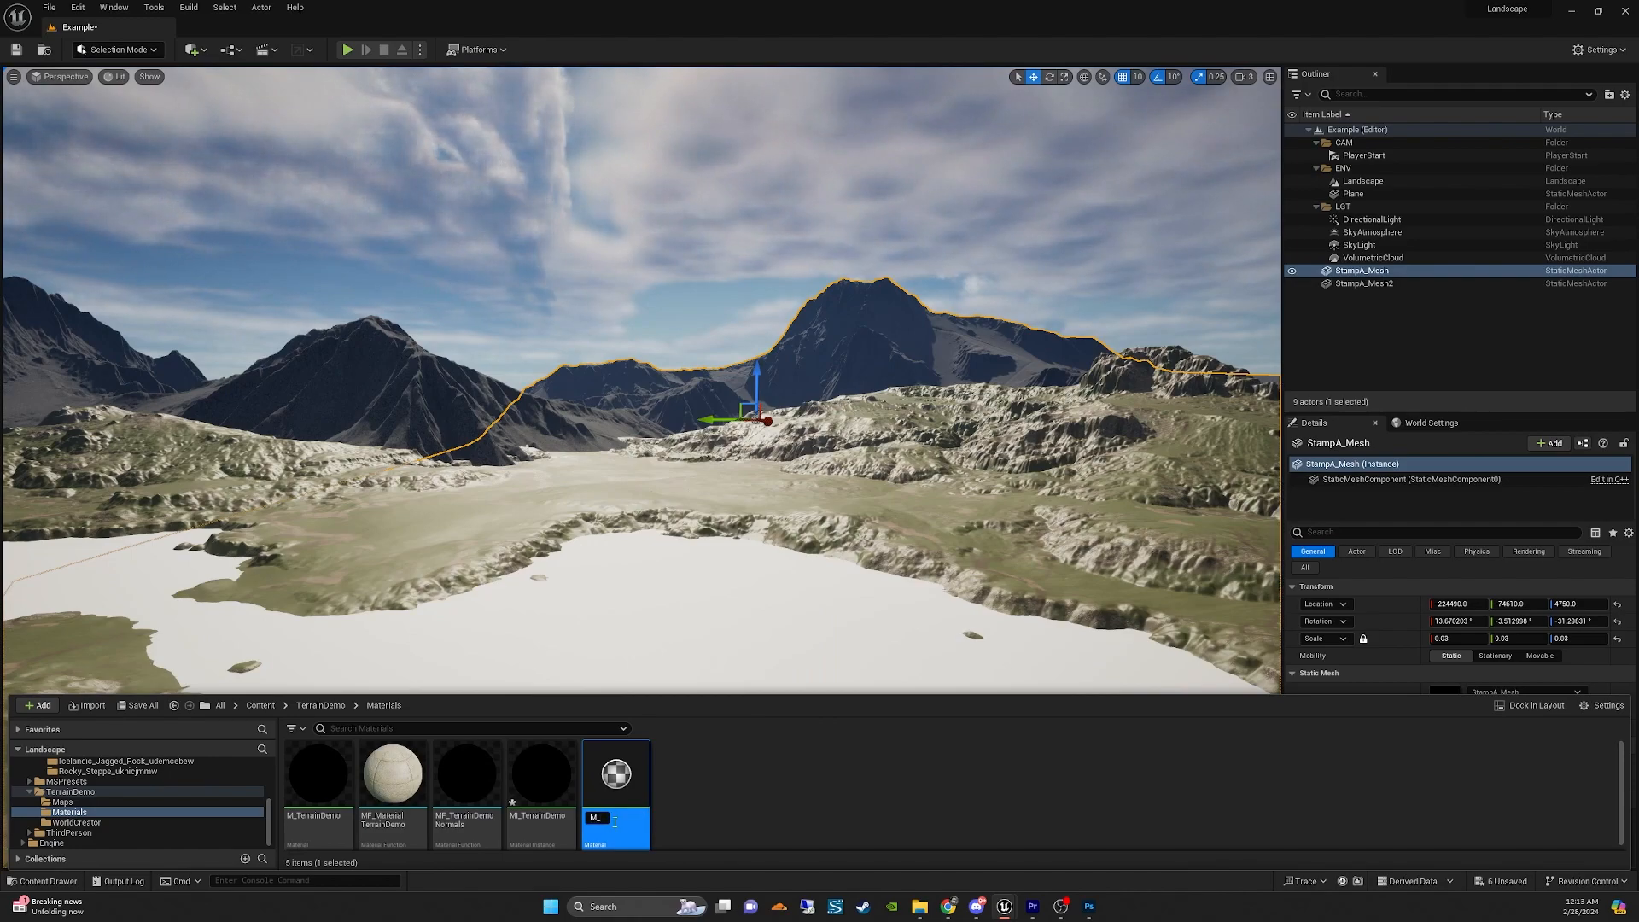
text(M_StampA)
key(Return)
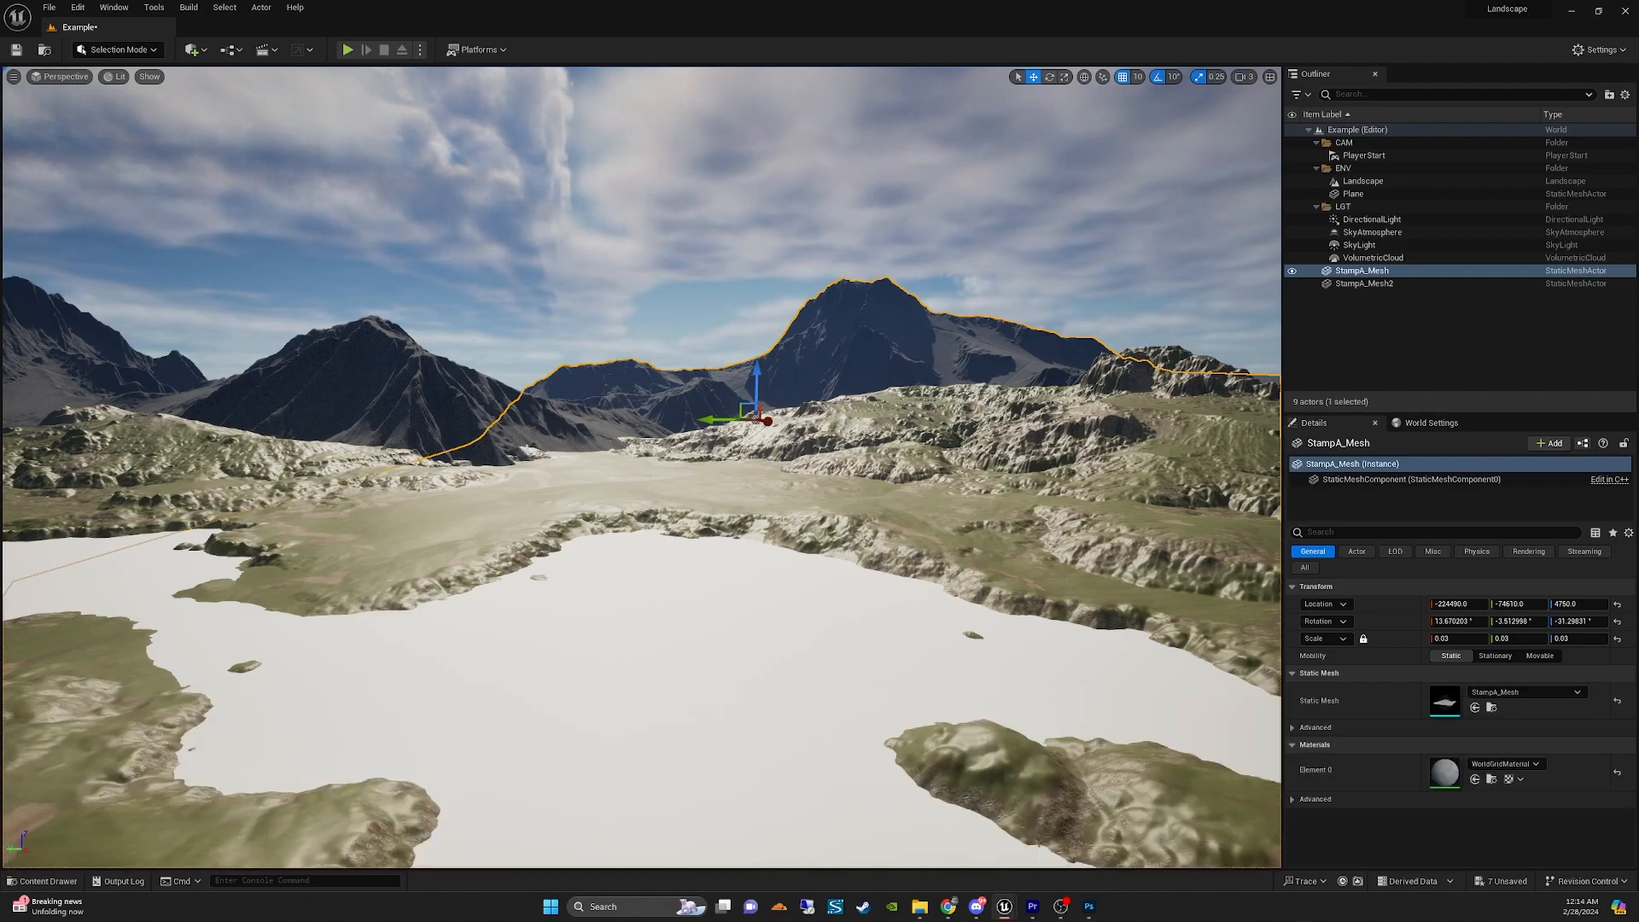
Open M_StampA for editing and close the rocky steppe texture and StampA_Mesh editors.
drag(1637, 120, 997, 125)
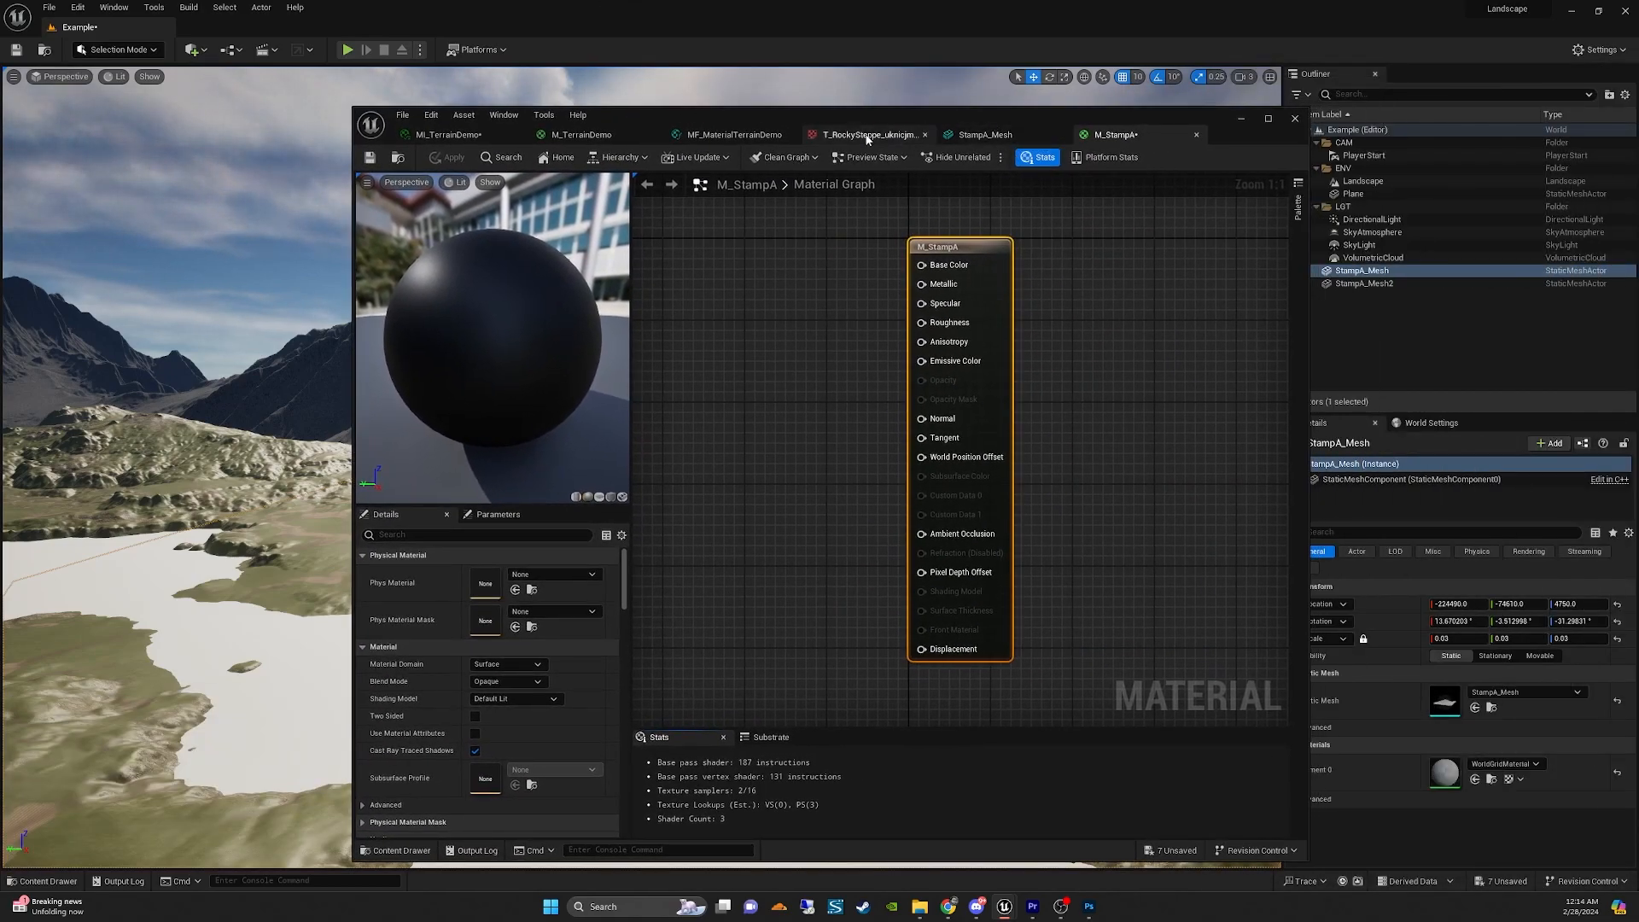
click(924, 134)
click(924, 134)
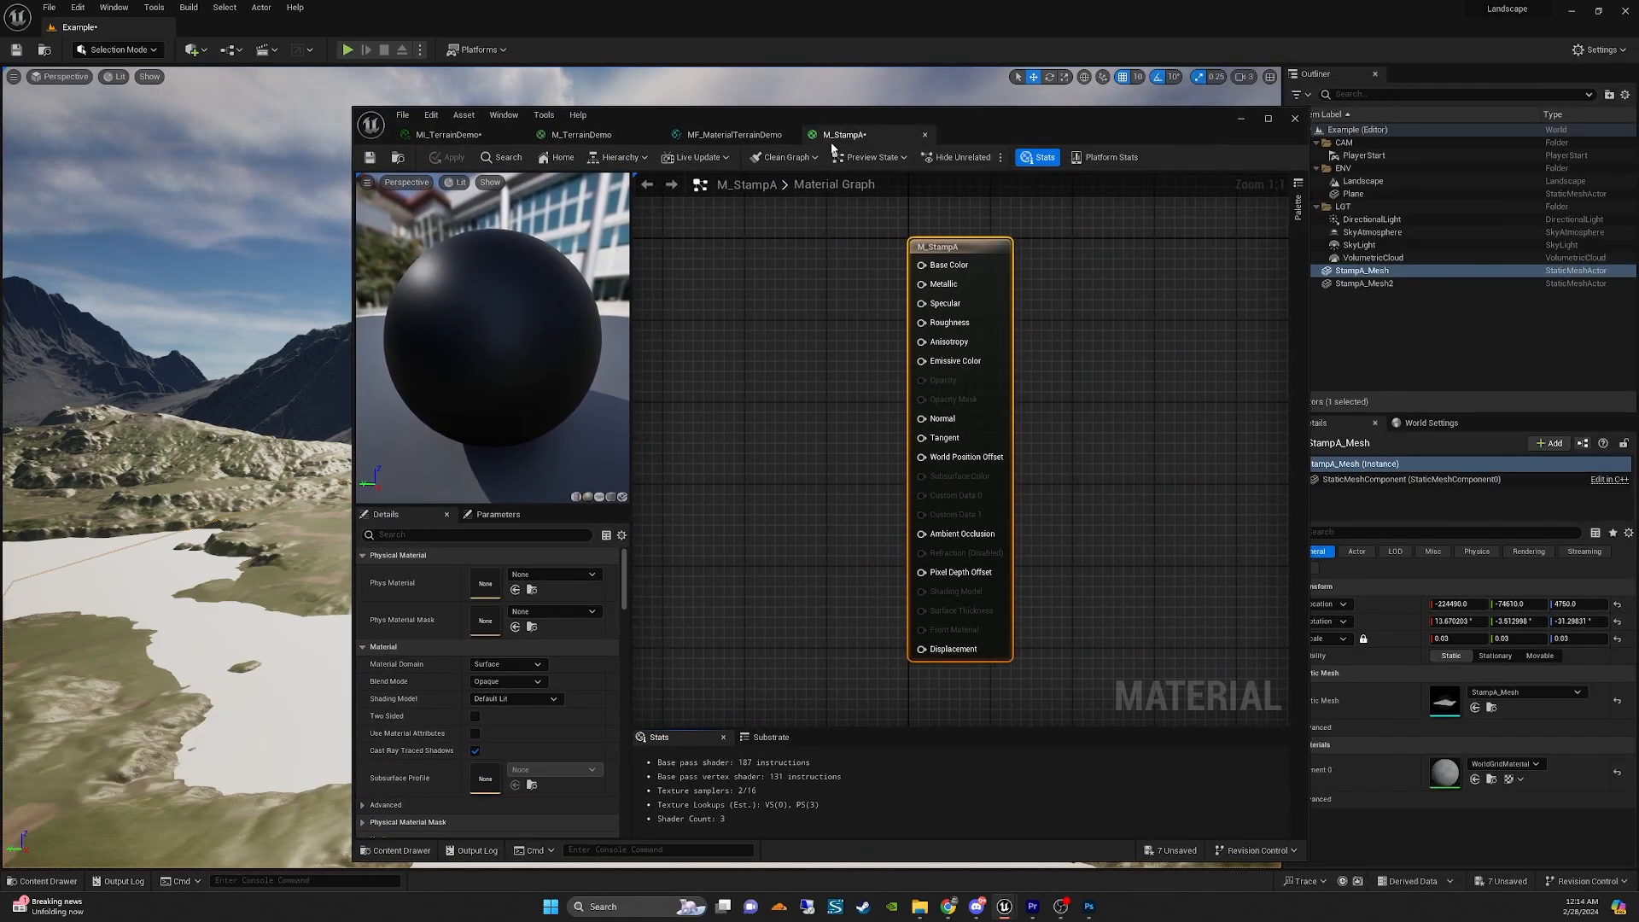
Copy the entire Ground node group from the M_TerrainDemo material graph.
click(581, 134)
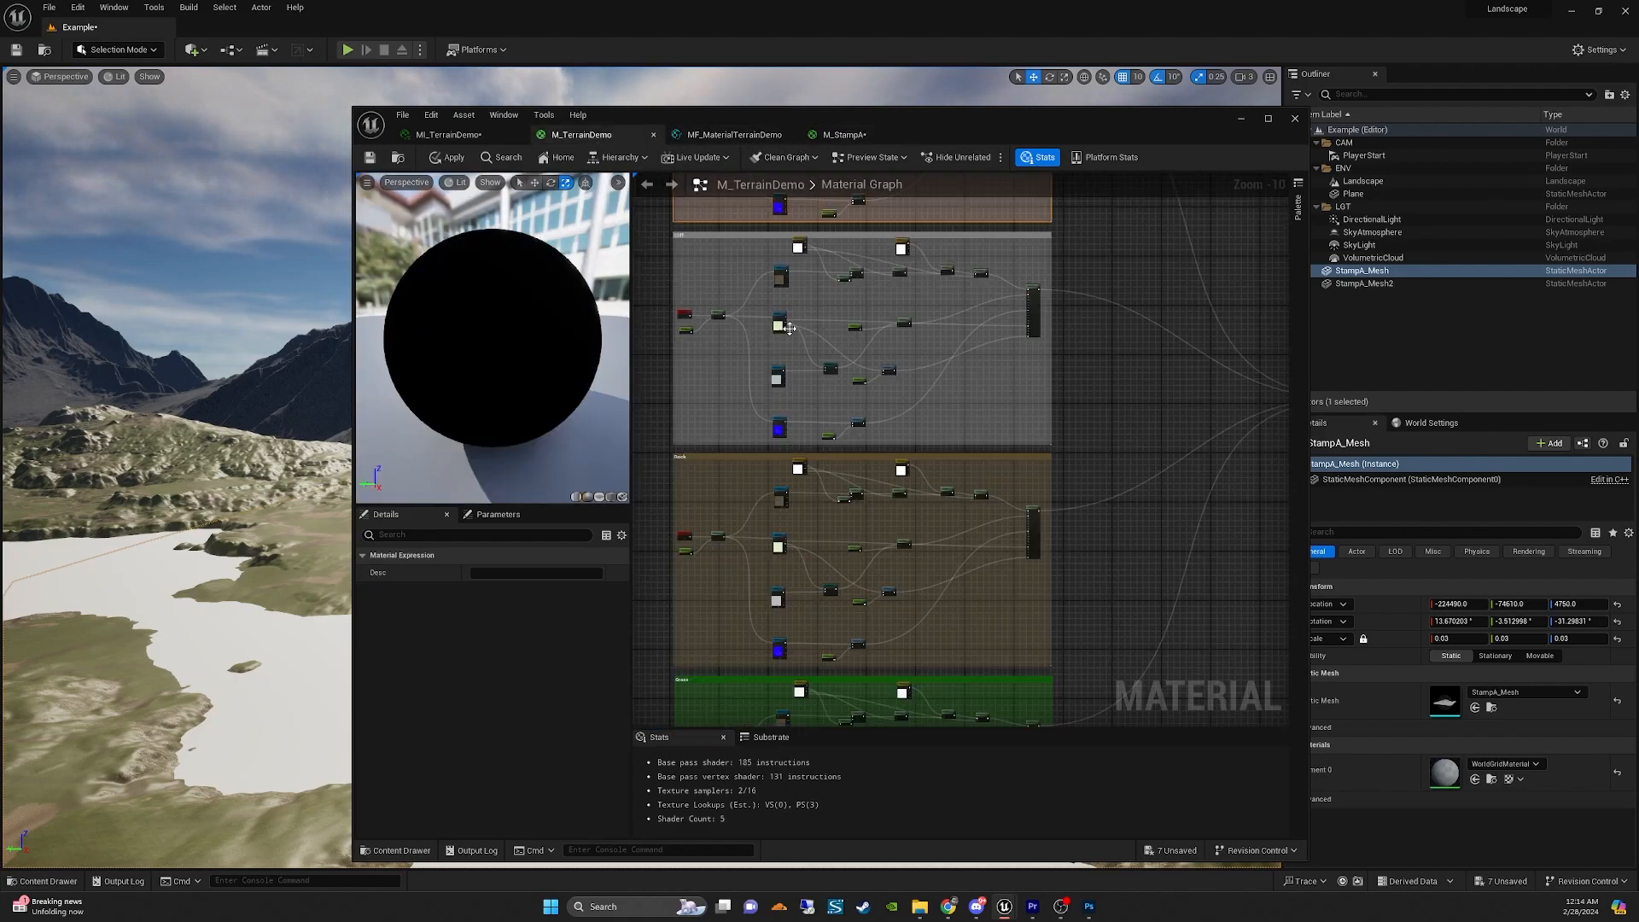
right_drag(693, 265, 733, 519)
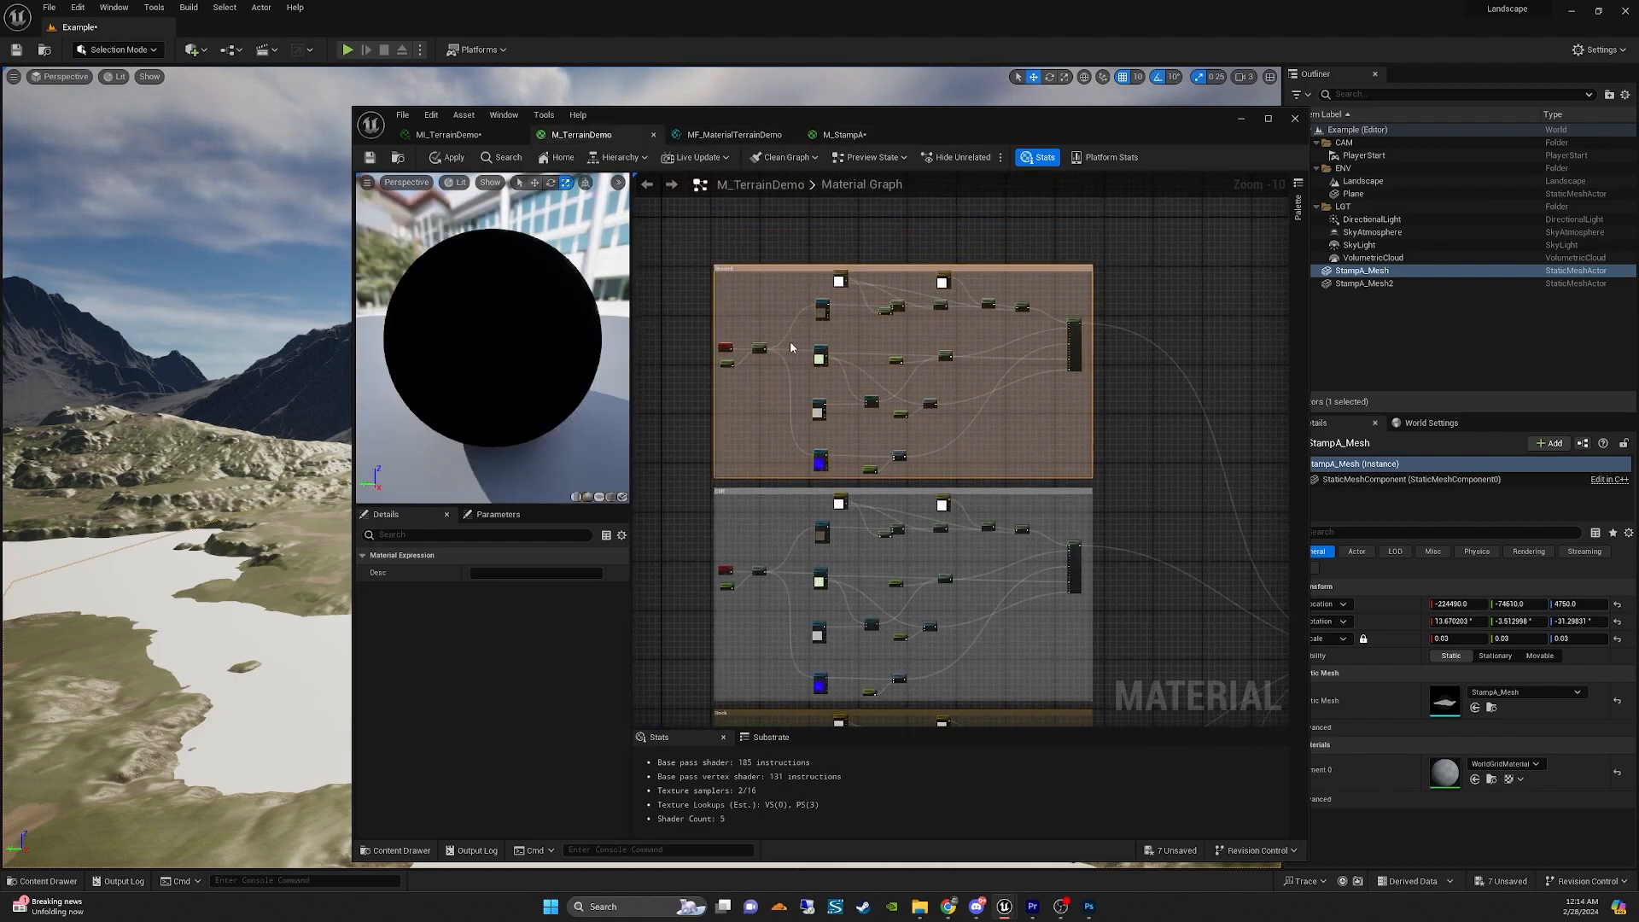
scroll(777, 341, up, 1)
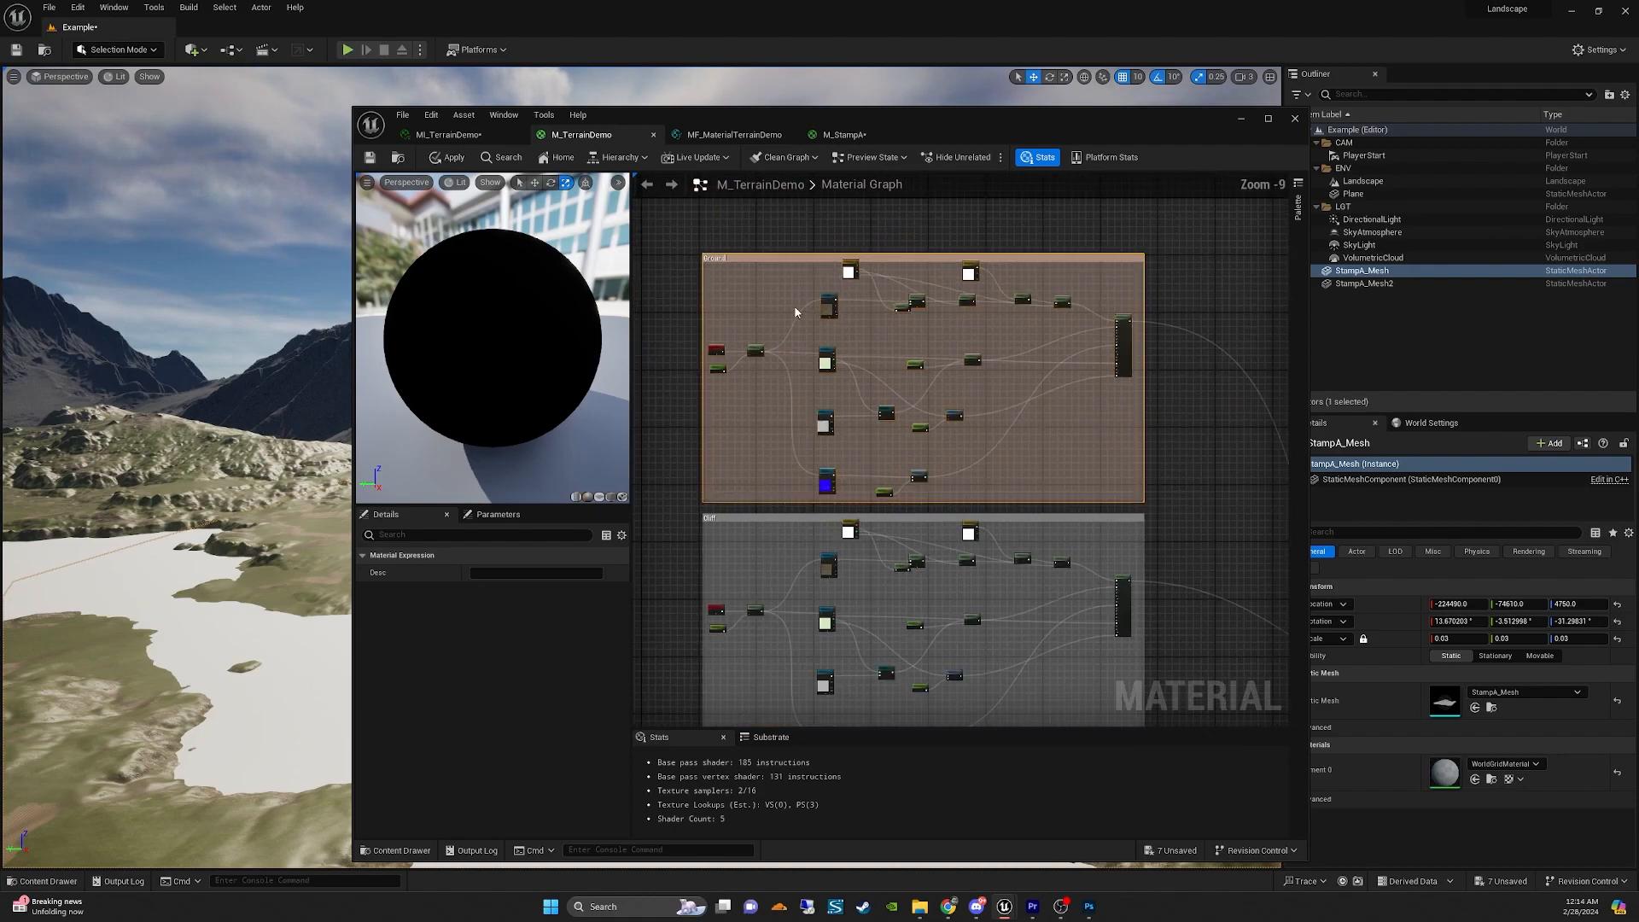
drag(696, 292, 847, 496)
drag(679, 234, 1167, 509)
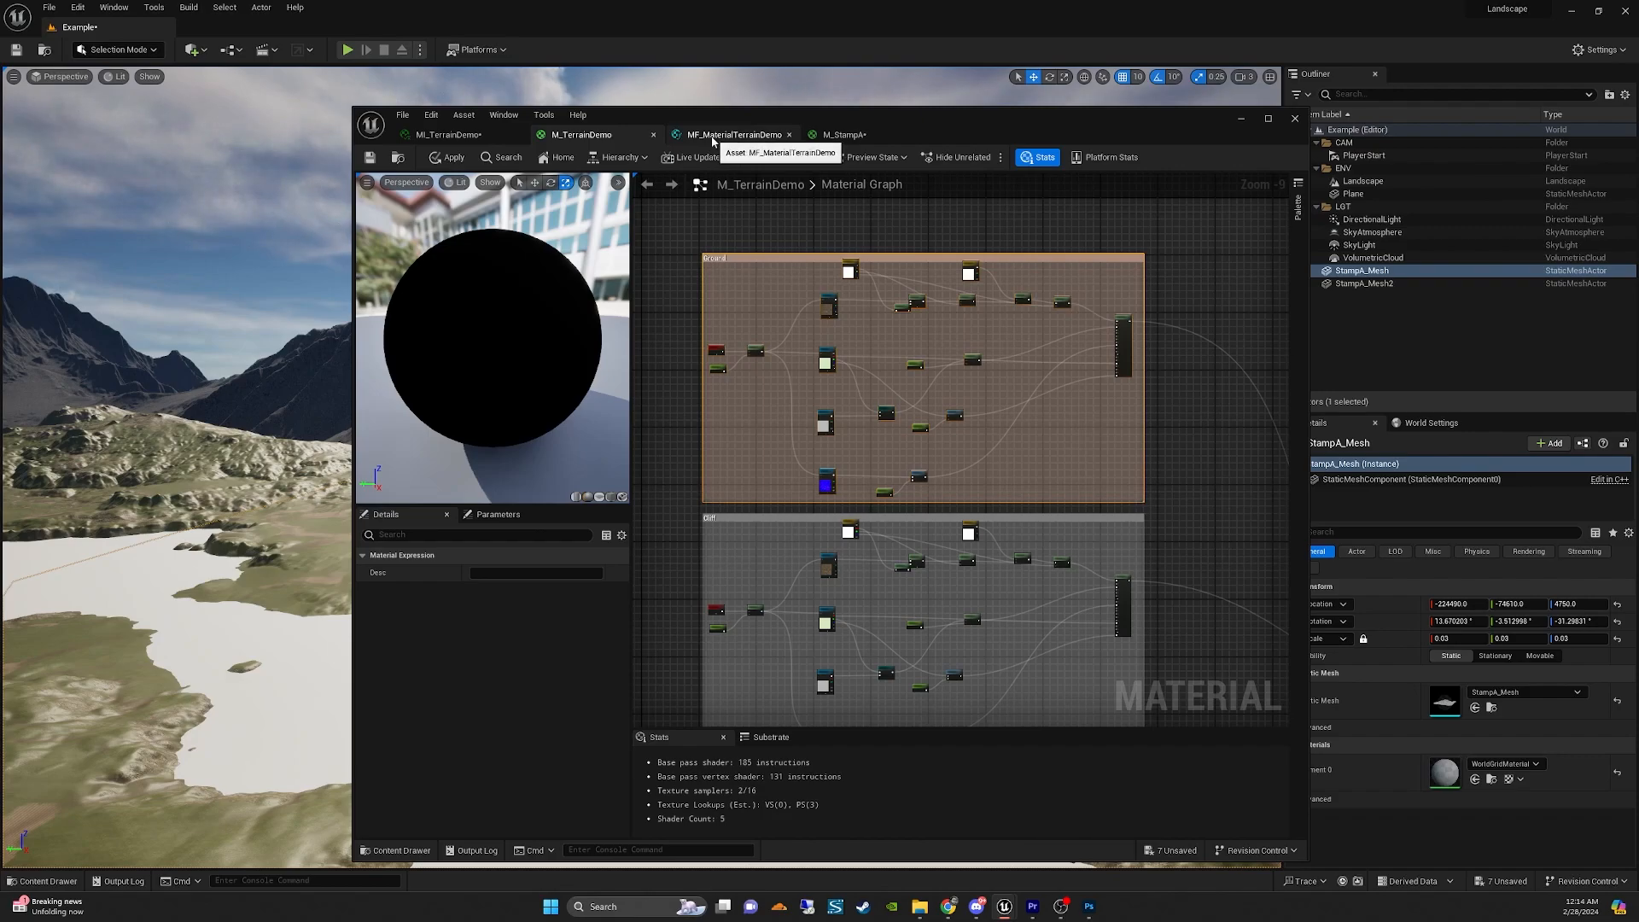
Paste the Ground node group into the M_StampA graph and move the material output node clear of its nodes.
click(837, 136)
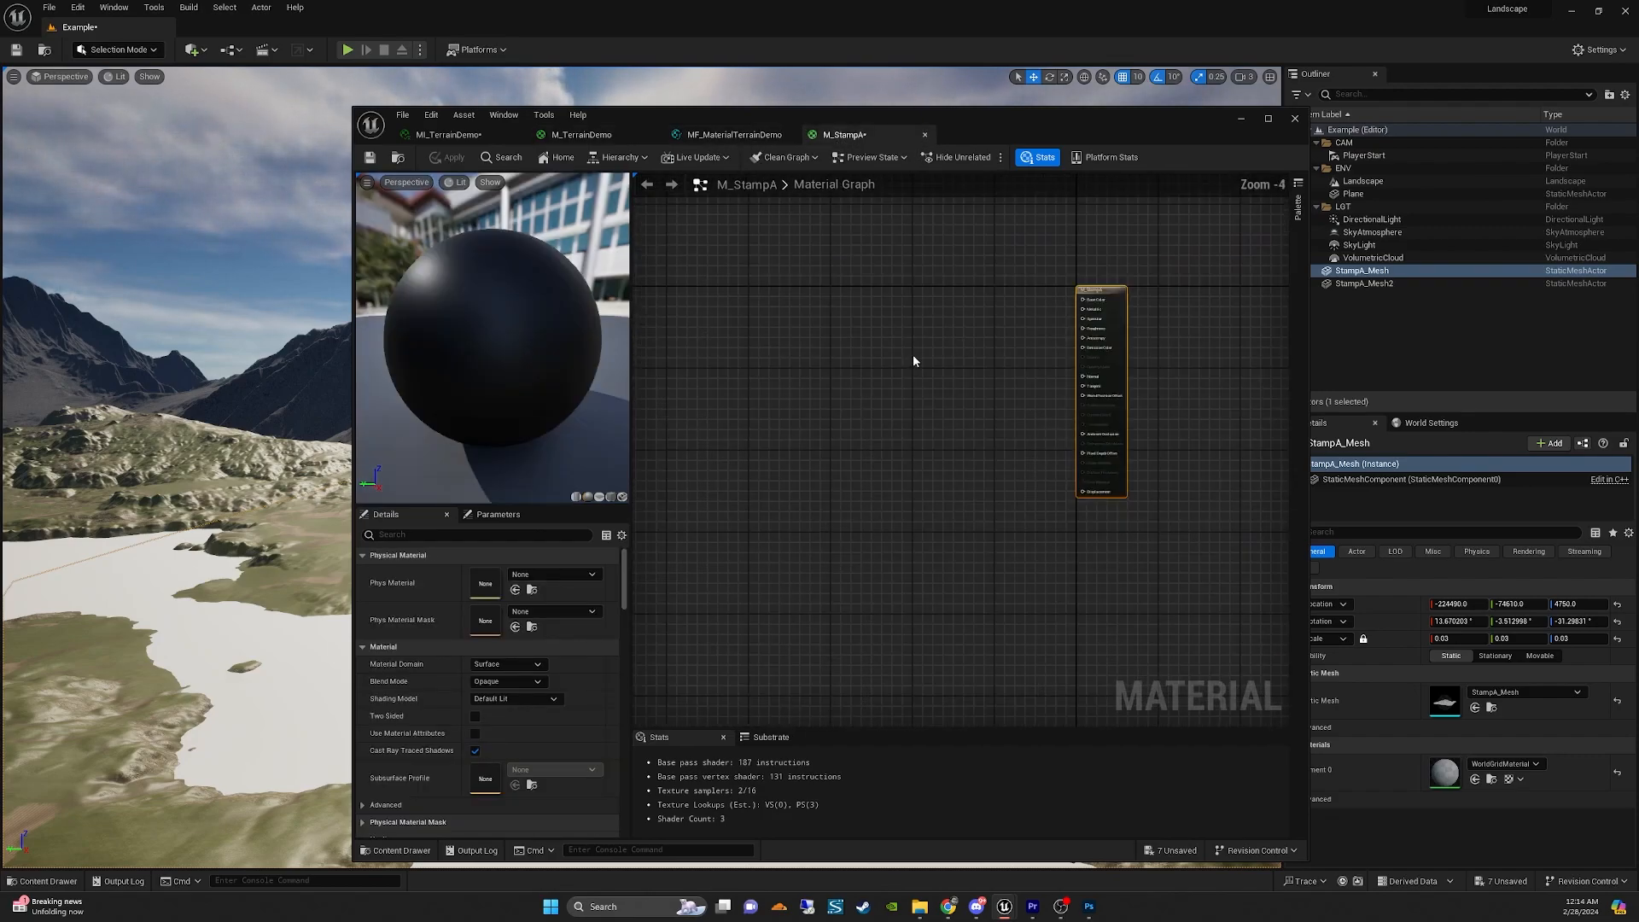
key(ctrl+v)
scroll(964, 350, down, 9)
drag(1011, 290, 955, 292)
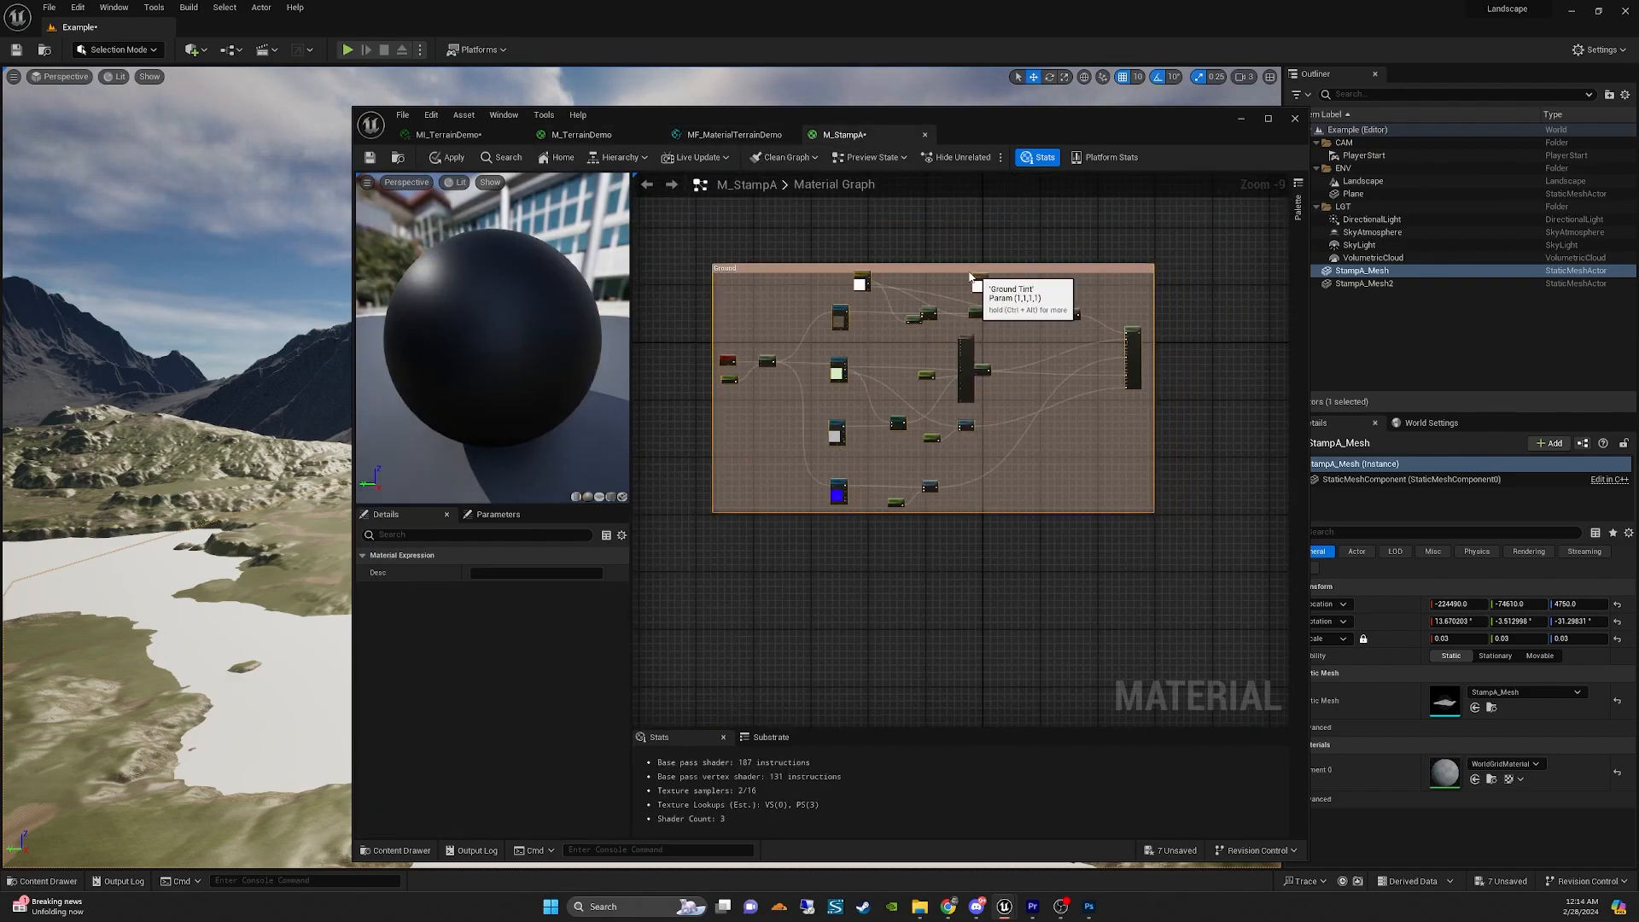
click(971, 329)
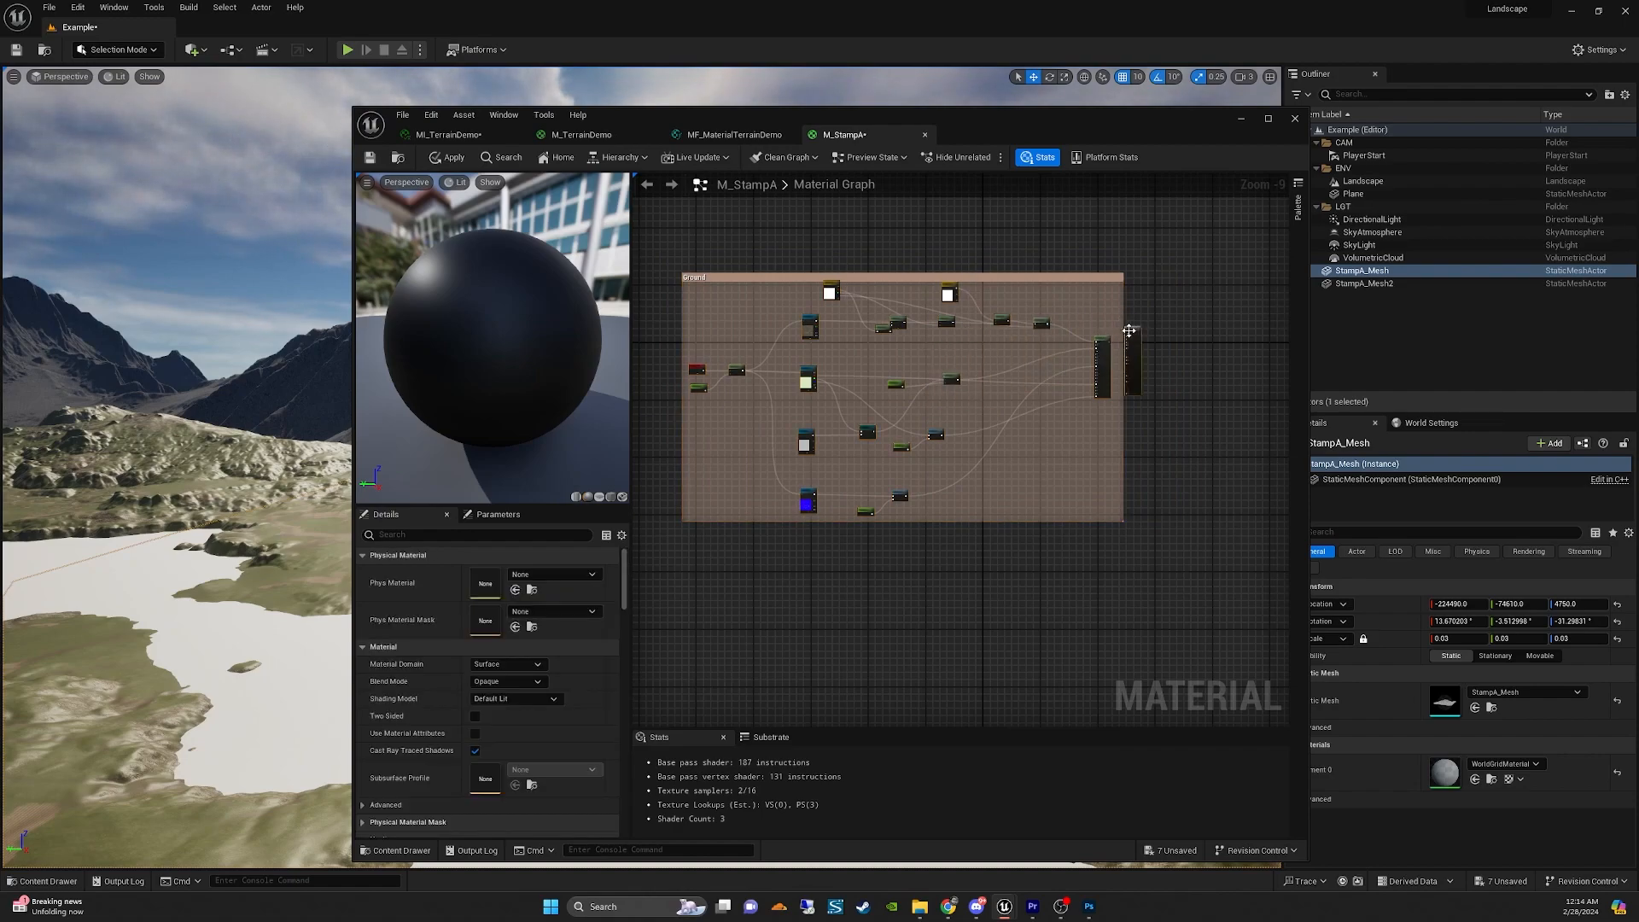
Transfer the base color, specular, normal, ambient occlusion and displacement connections from MakeMaterialAttributes to the matching M_StampA output pins.
scroll(1132, 330, up, 9)
ctrl+drag(939, 374, 1114, 322)
ctrl+drag(1055, 381, 1115, 360)
ctrl+drag(920, 527, 1056, 443)
ctrl+drag(939, 527, 1115, 475)
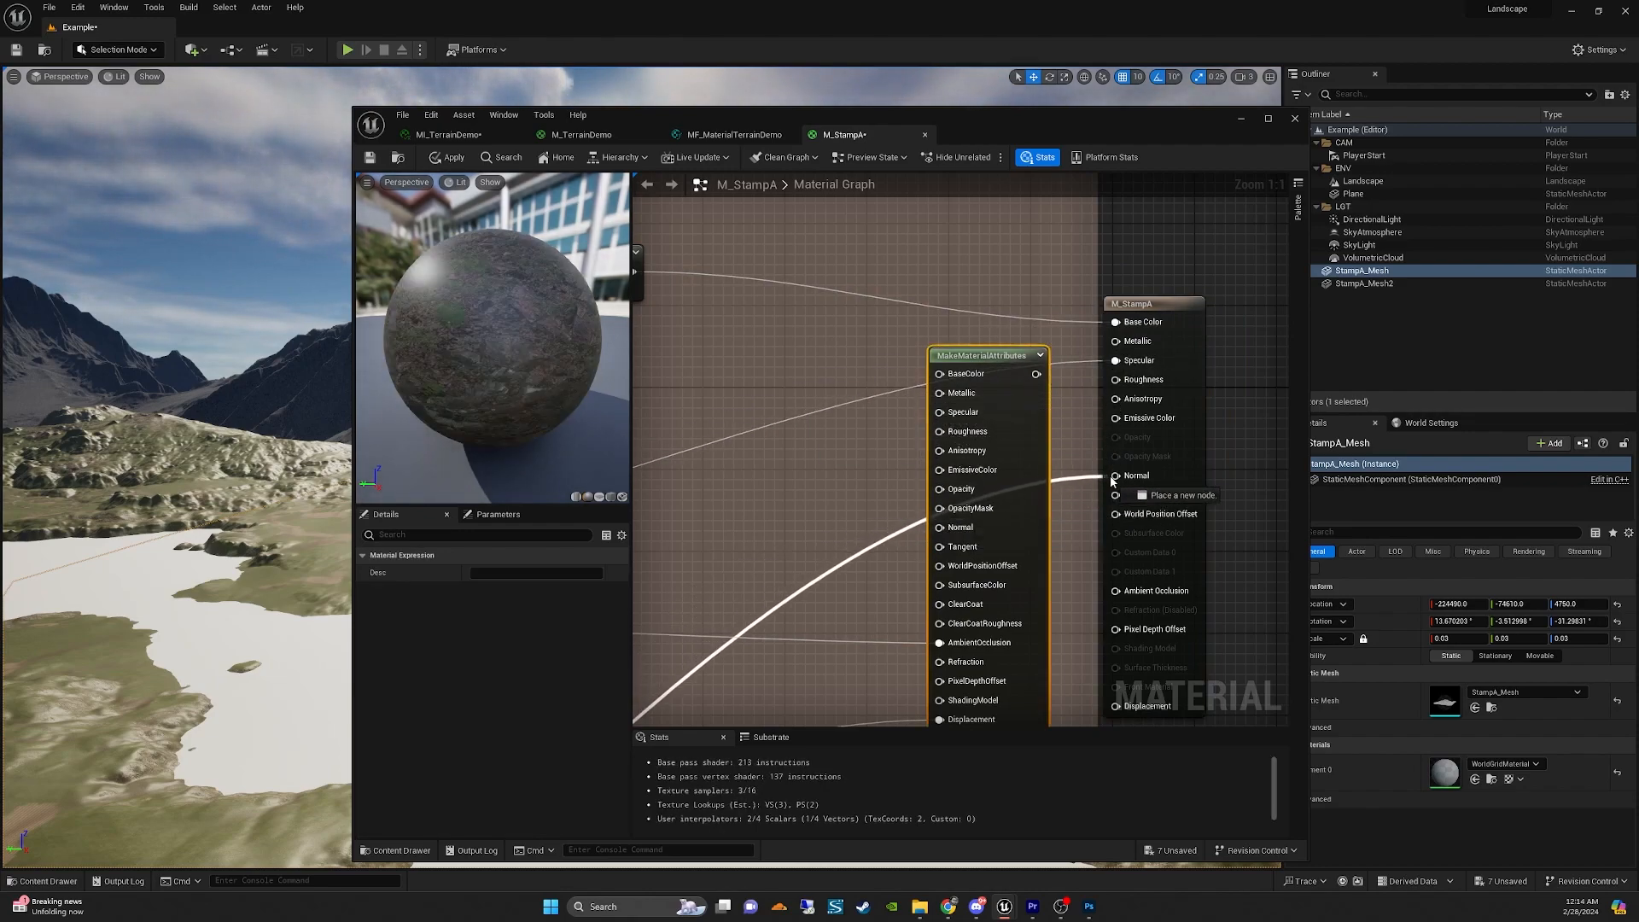
ctrl+drag(939, 643, 1114, 590)
right_drag(918, 714, 958, 526)
click(953, 536)
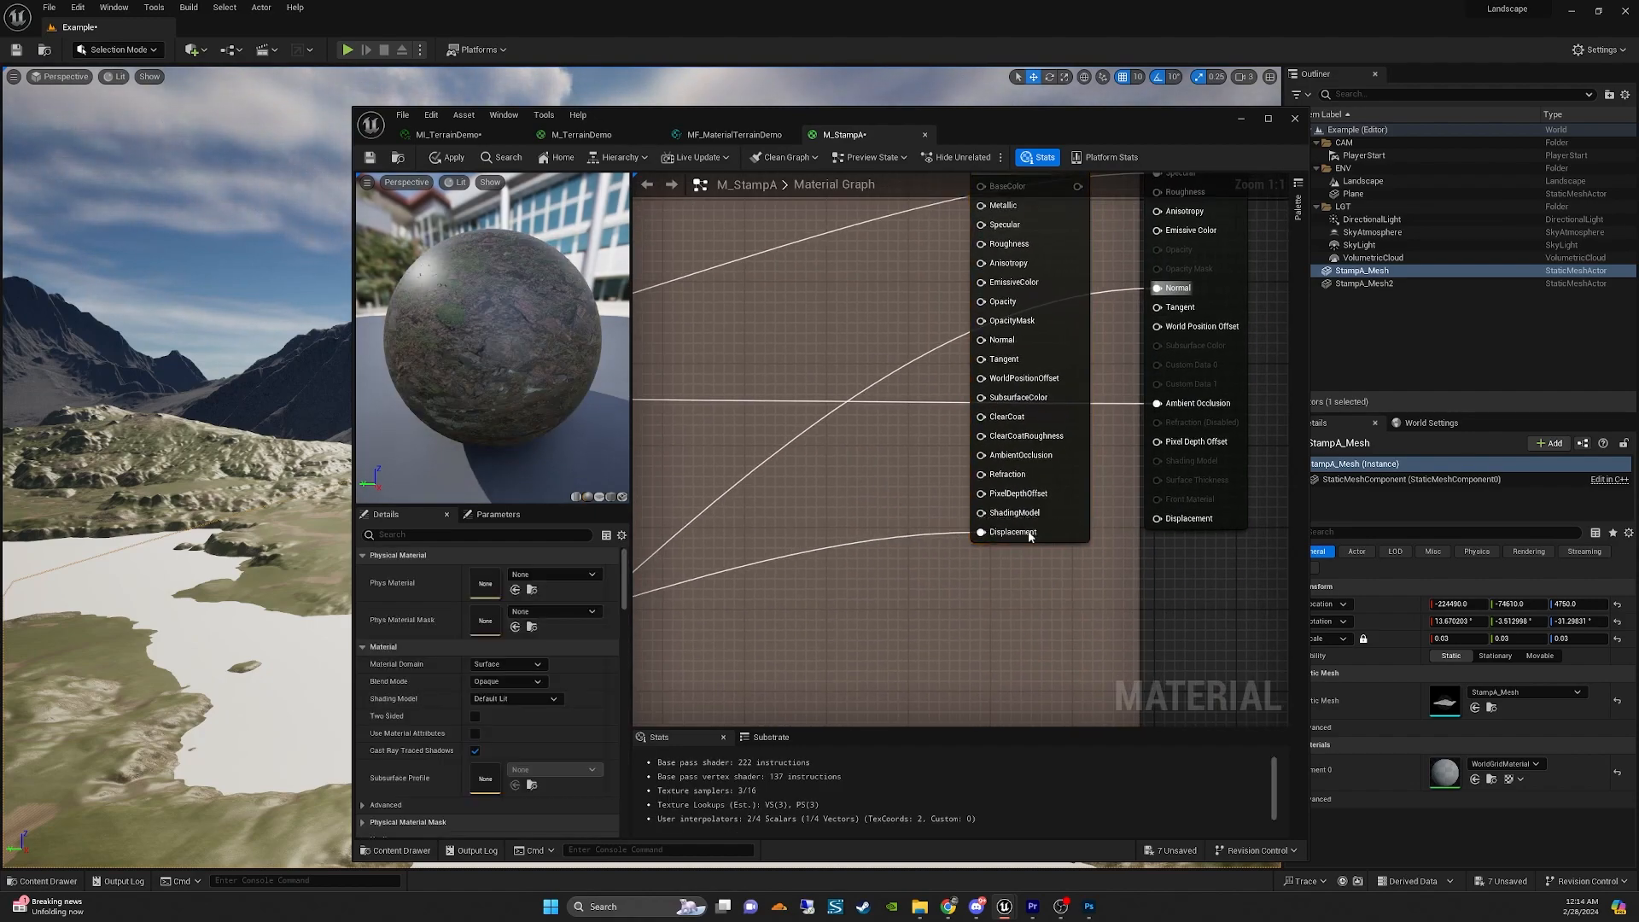
ctrl+drag(925, 535, 1157, 517)
Delete the disconnected MakeMaterialAttributes node from the Ground group.
scroll(1096, 487, down, 4)
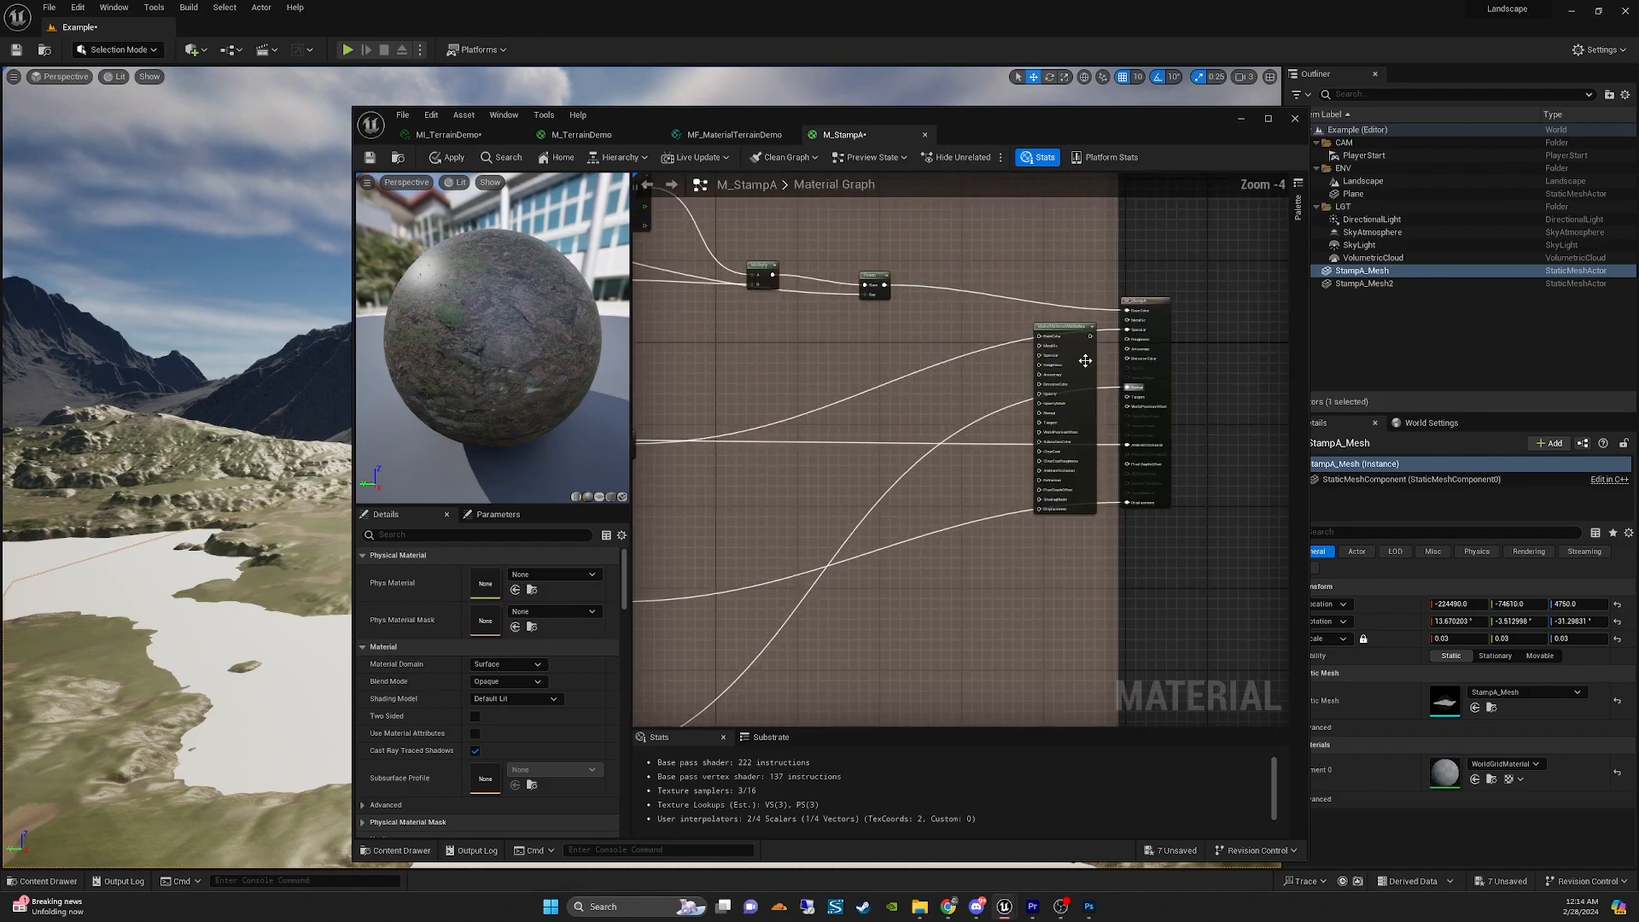
click(1067, 330)
key(Delete)
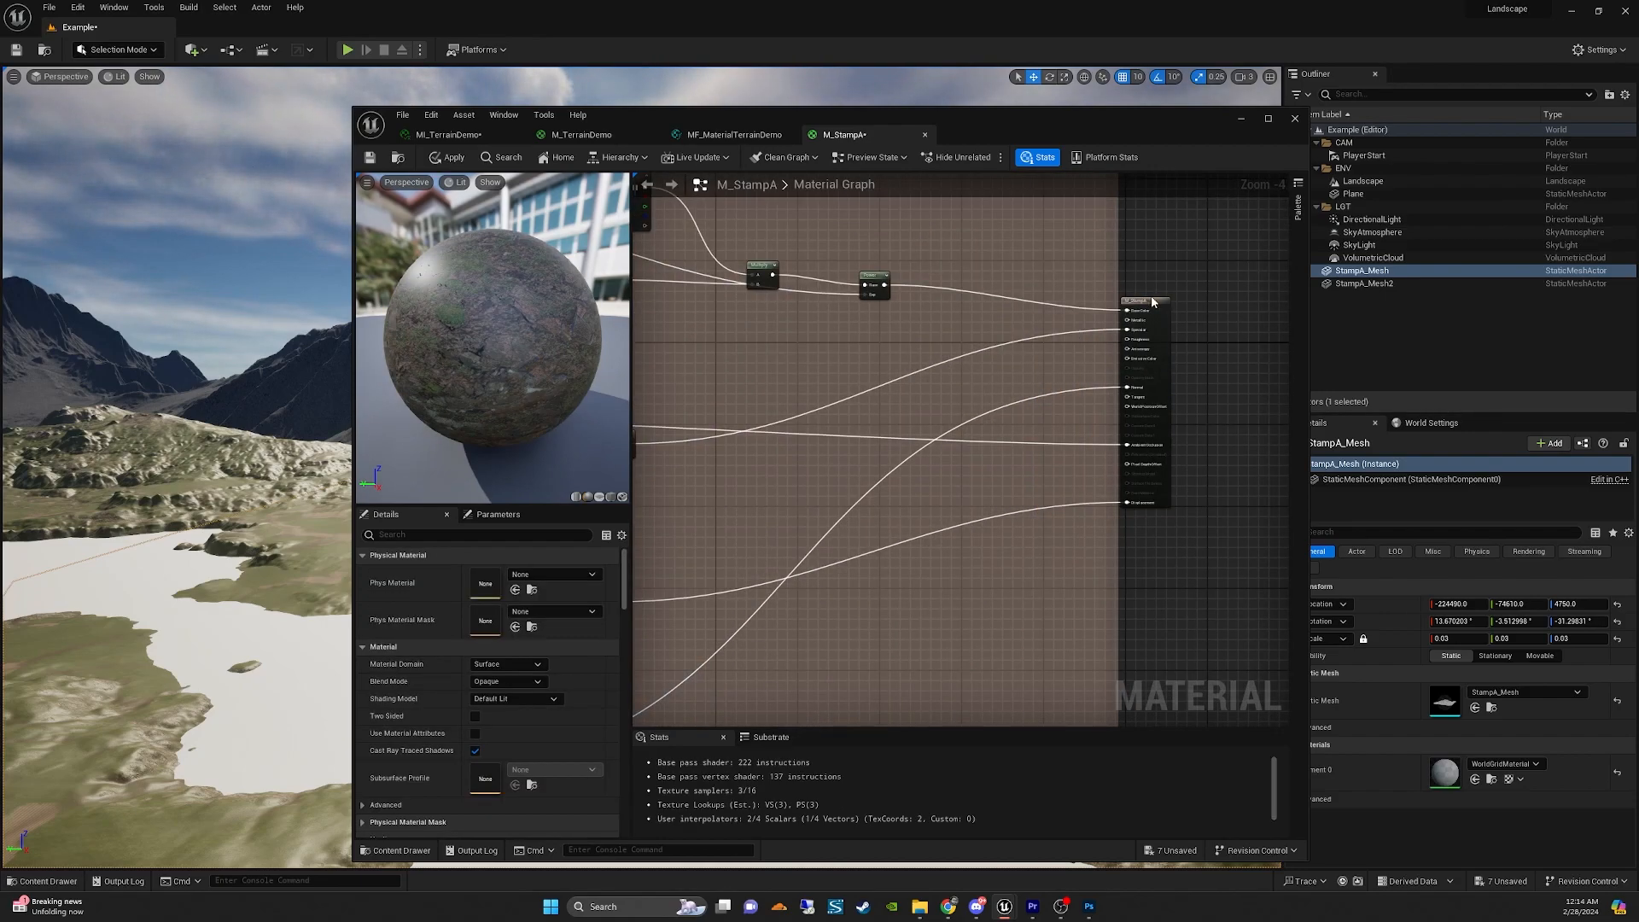
scroll(991, 357, down, 4)
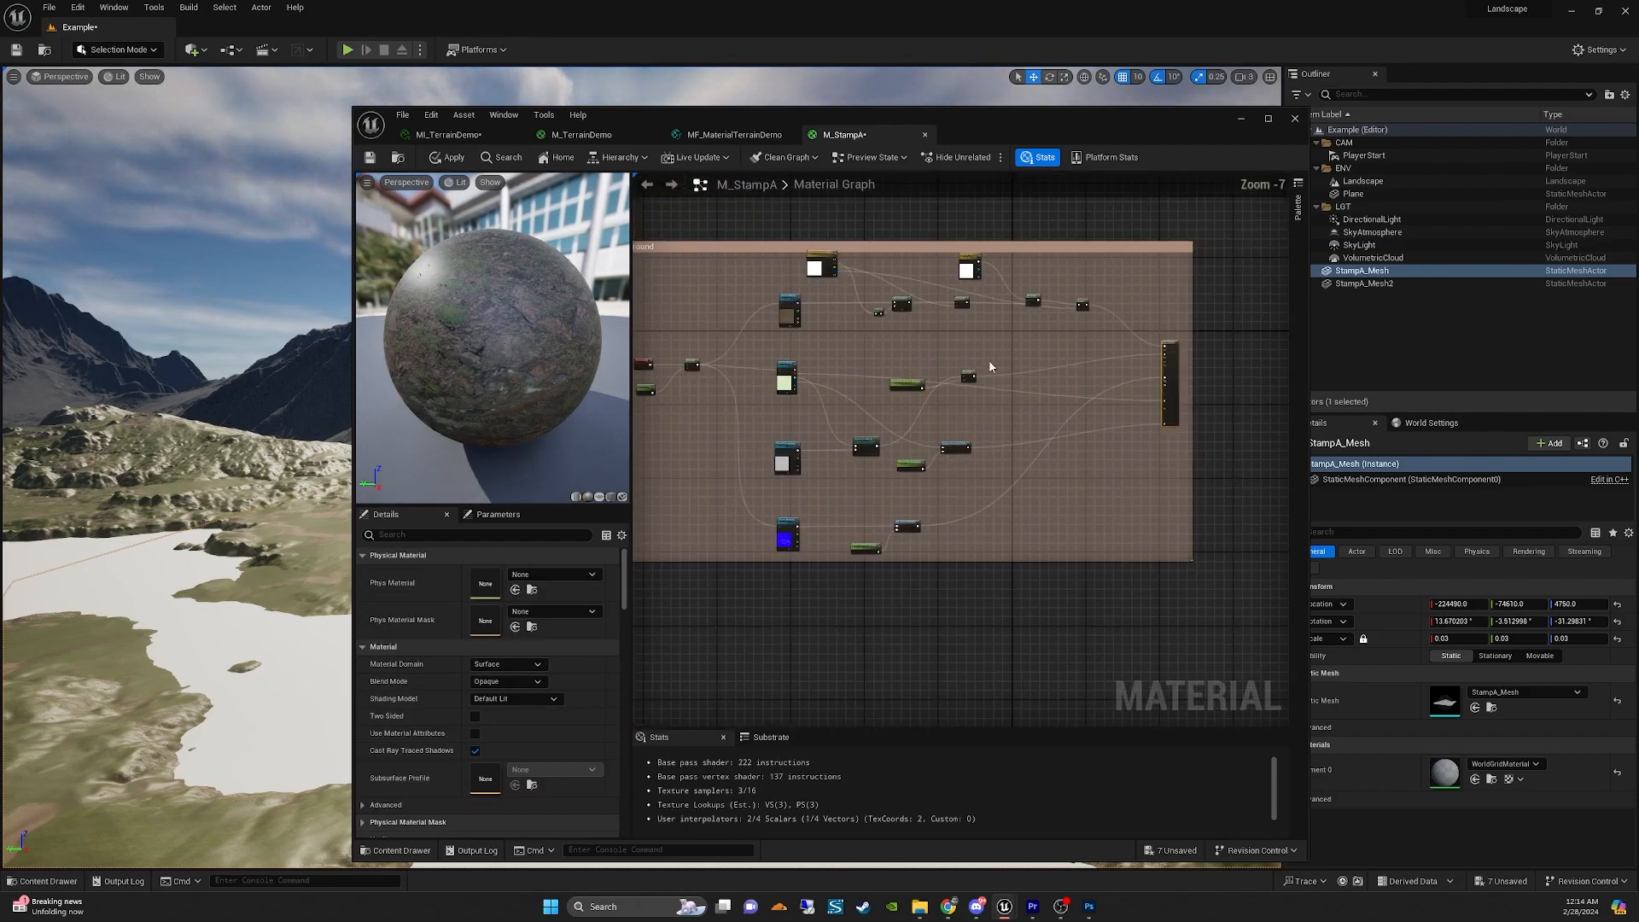
scroll(995, 356, up, 2)
Copy the entire Grass node group from the M_TerrainDemo material graph.
click(581, 135)
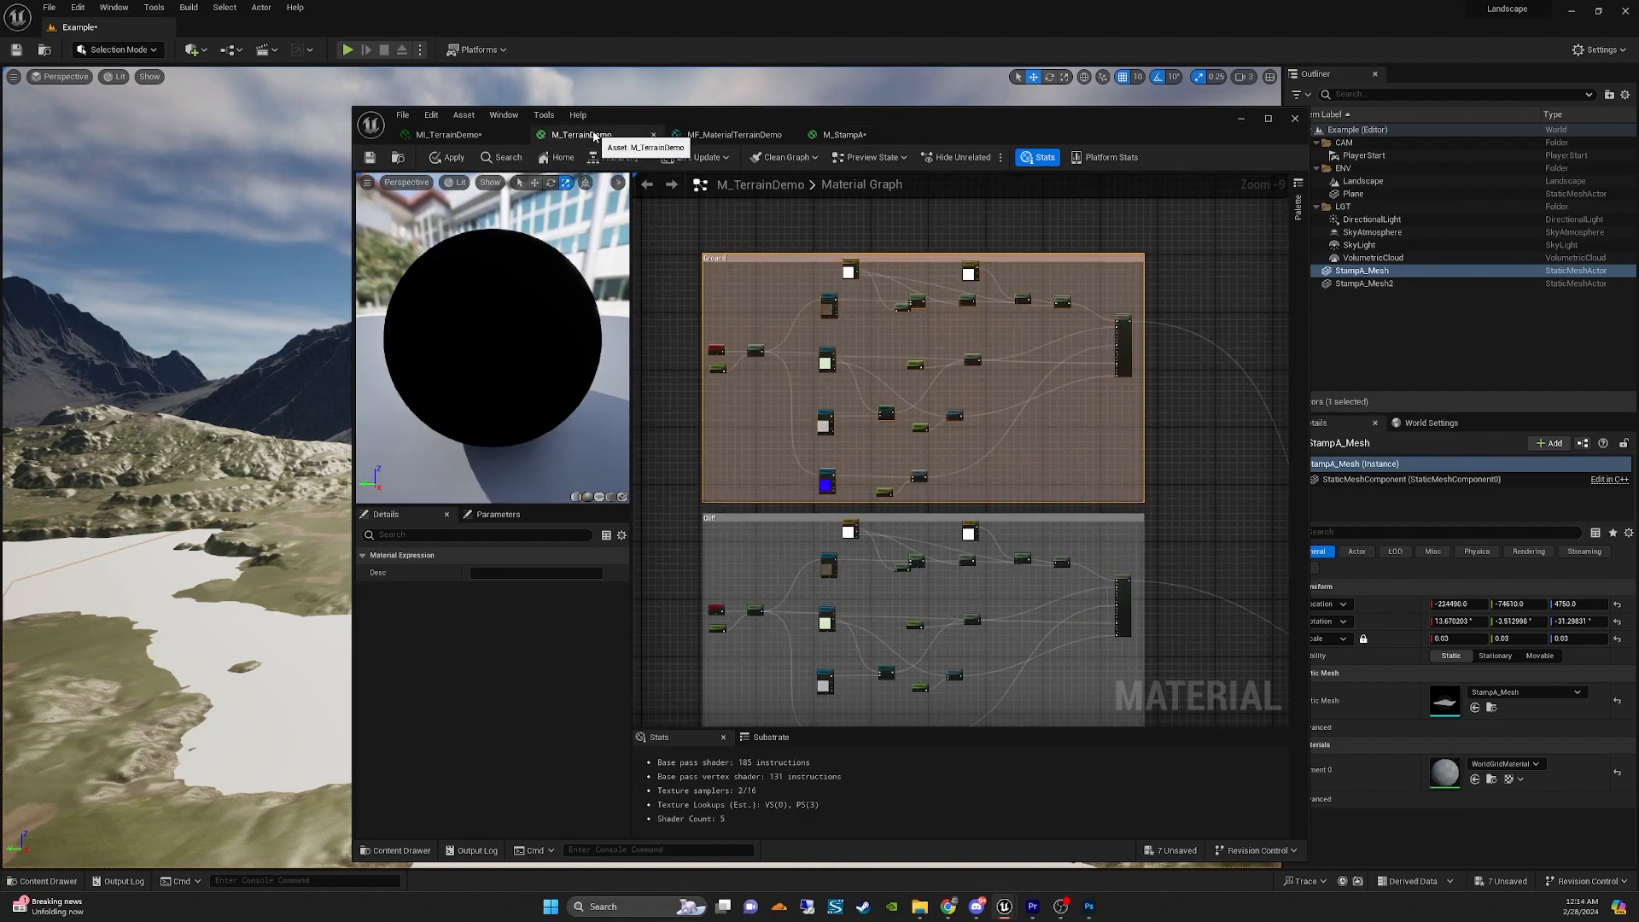
scroll(774, 325, up, 3)
scroll(749, 311, down, 1)
right_drag(773, 409, 801, 316)
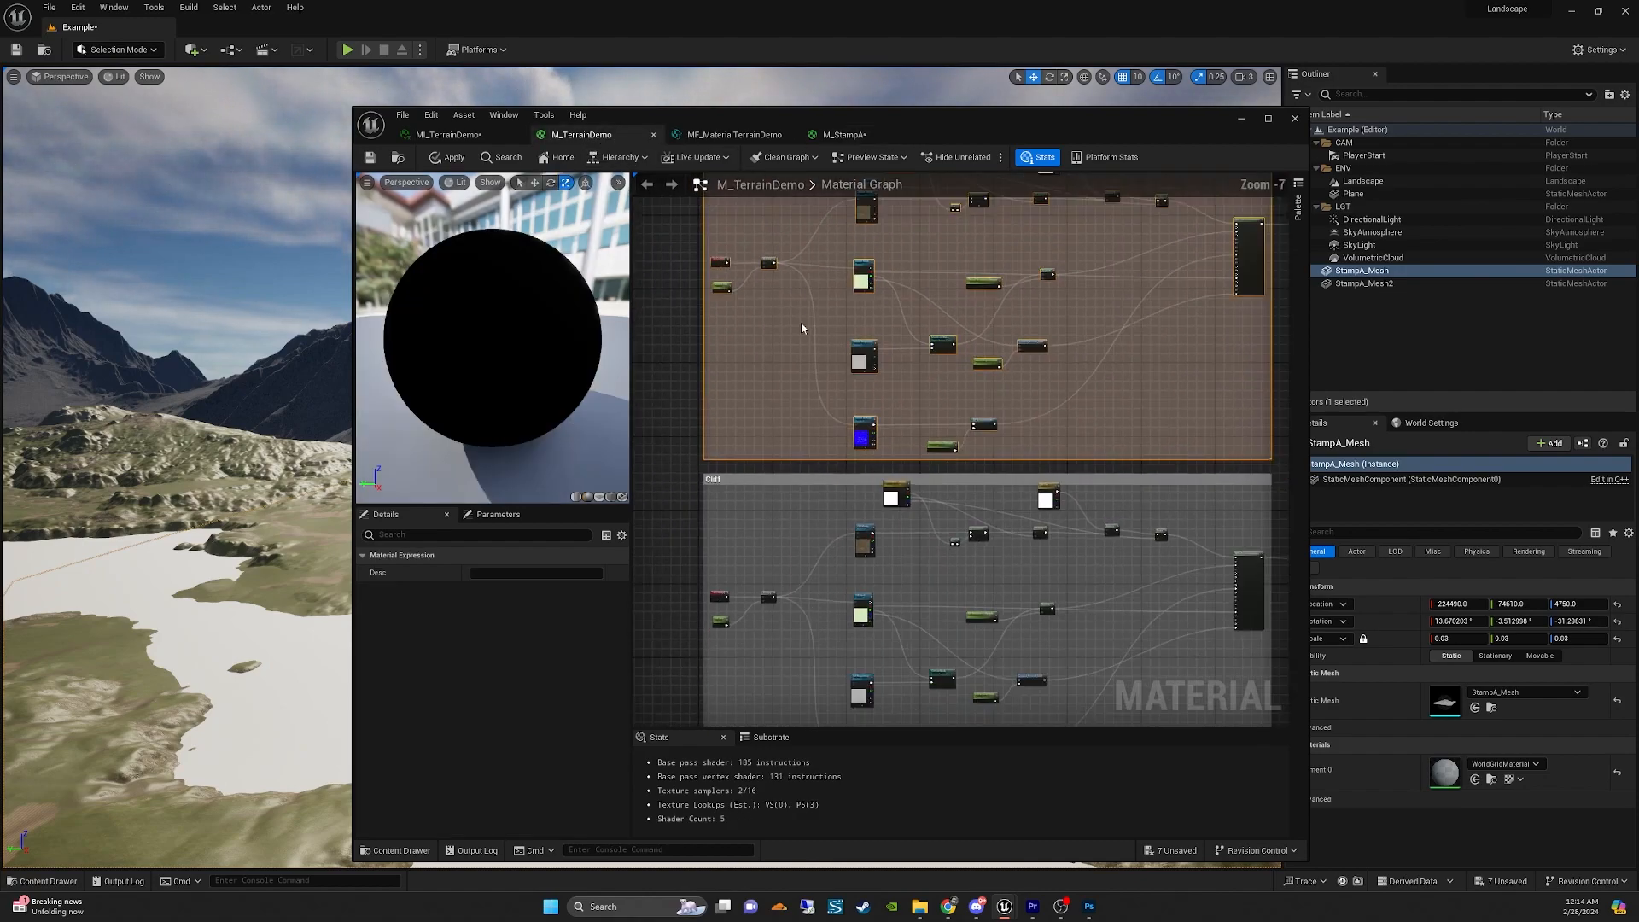
right_drag(791, 540, 797, 362)
scroll(777, 325, down, 1)
right_drag(732, 635, 691, 362)
drag(691, 362, 1235, 669)
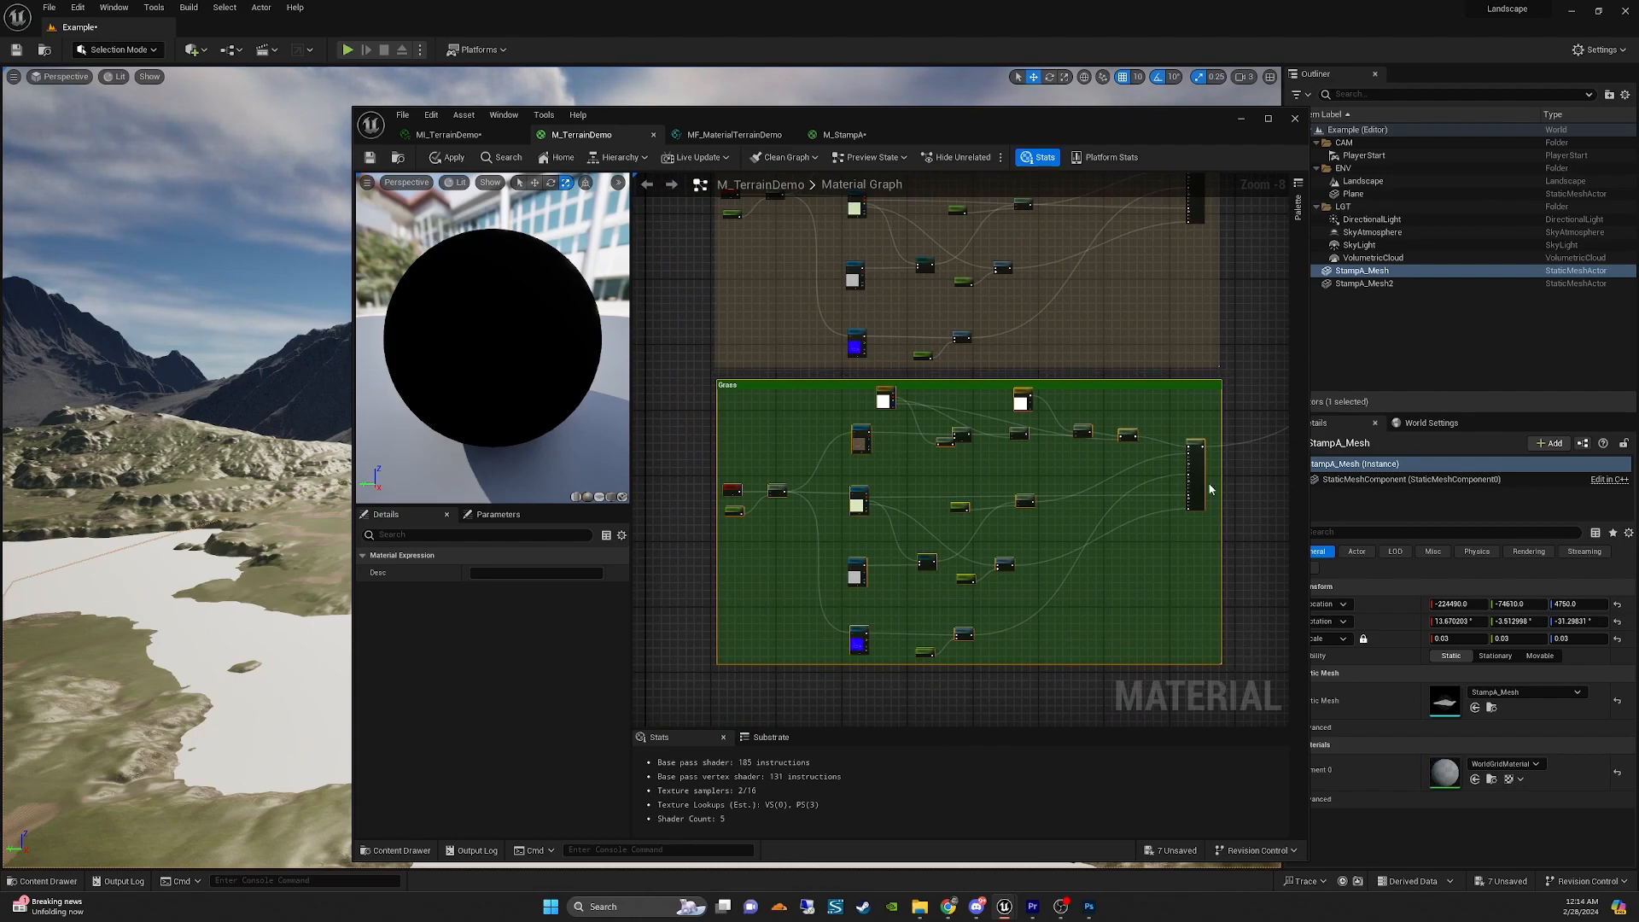
Paste the Grass node group below the Ground group in M_StampA and move the material output node outside the groups.
click(840, 135)
scroll(758, 346, down, 3)
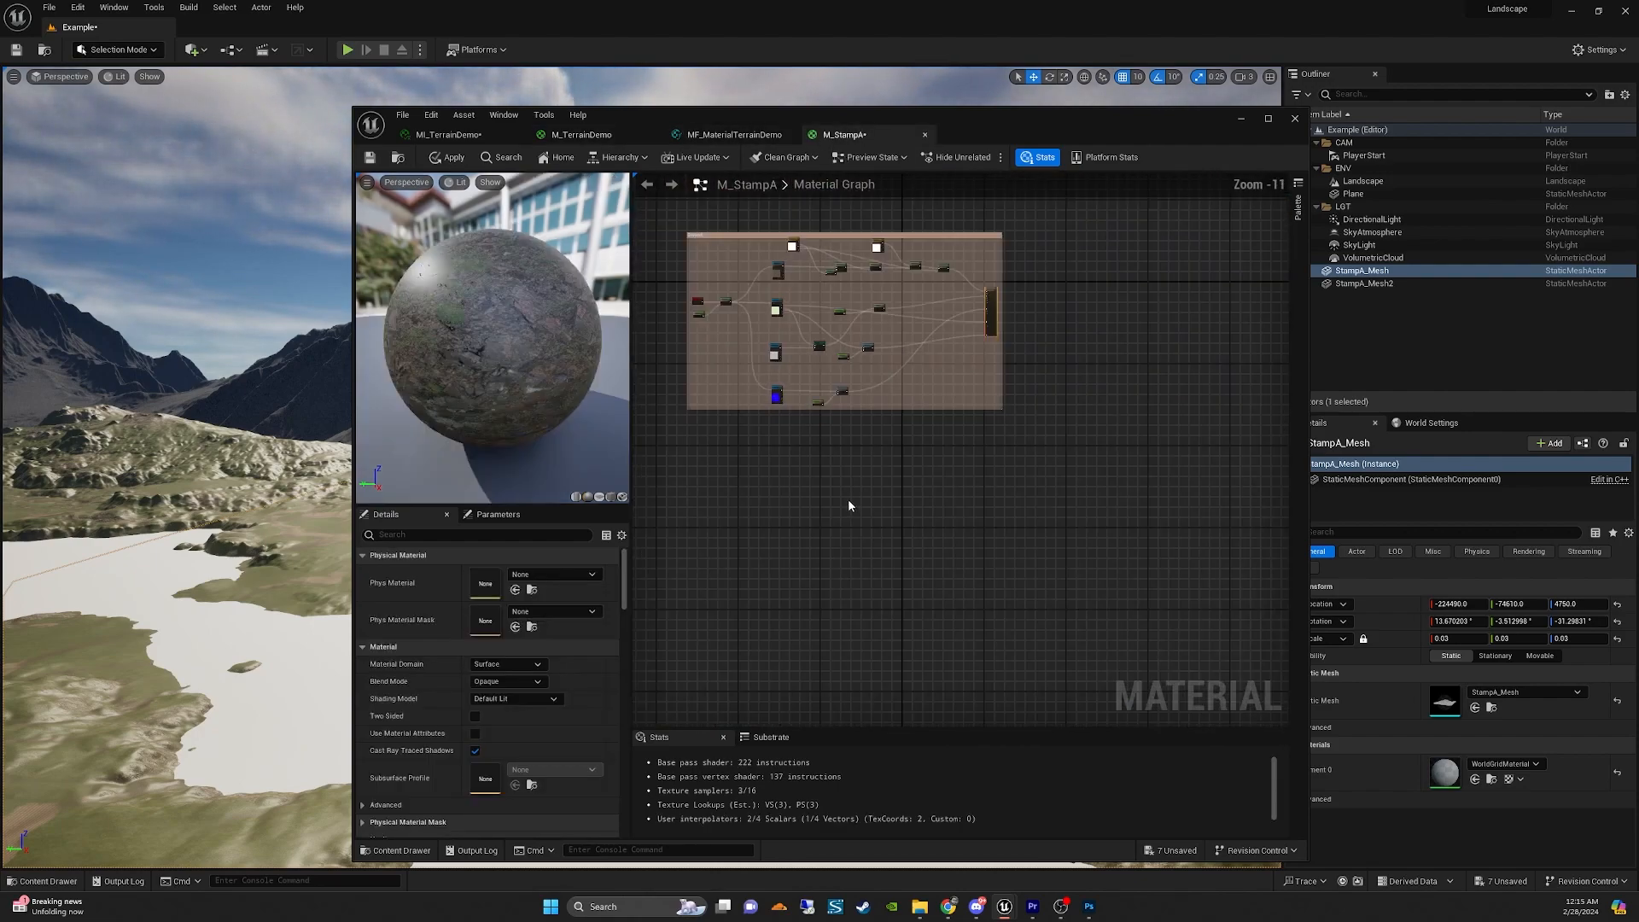
key(ctrl+v)
drag(900, 437, 858, 434)
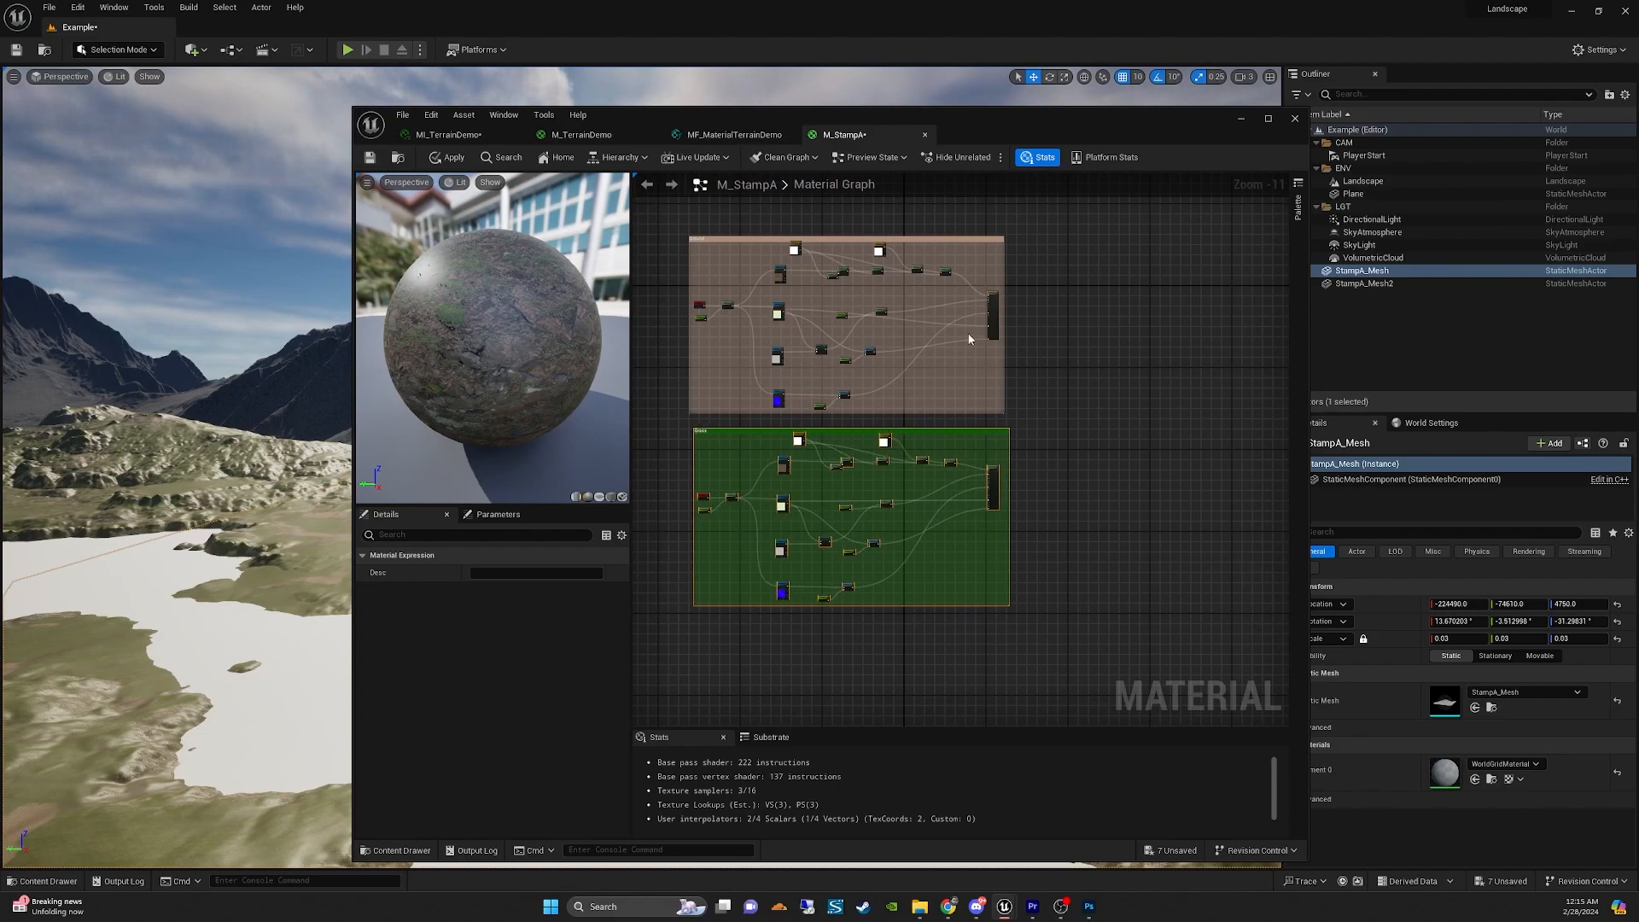
click(982, 461)
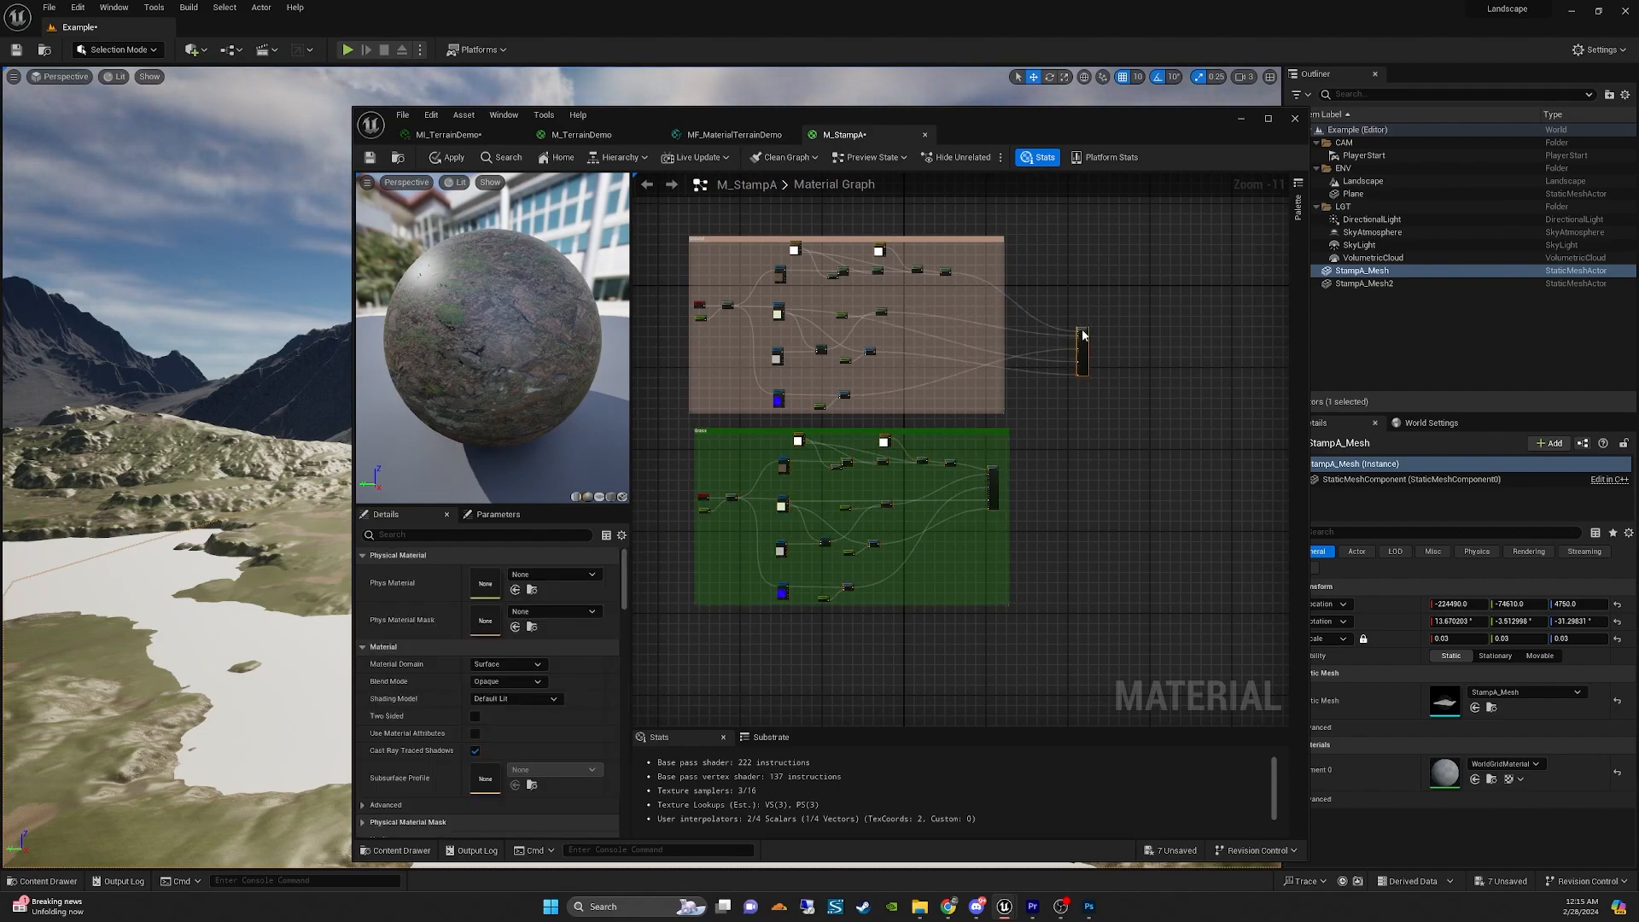
Examine the texture node networks in the Ground and Grass groups of M_StampA.
scroll(998, 292, up, 2)
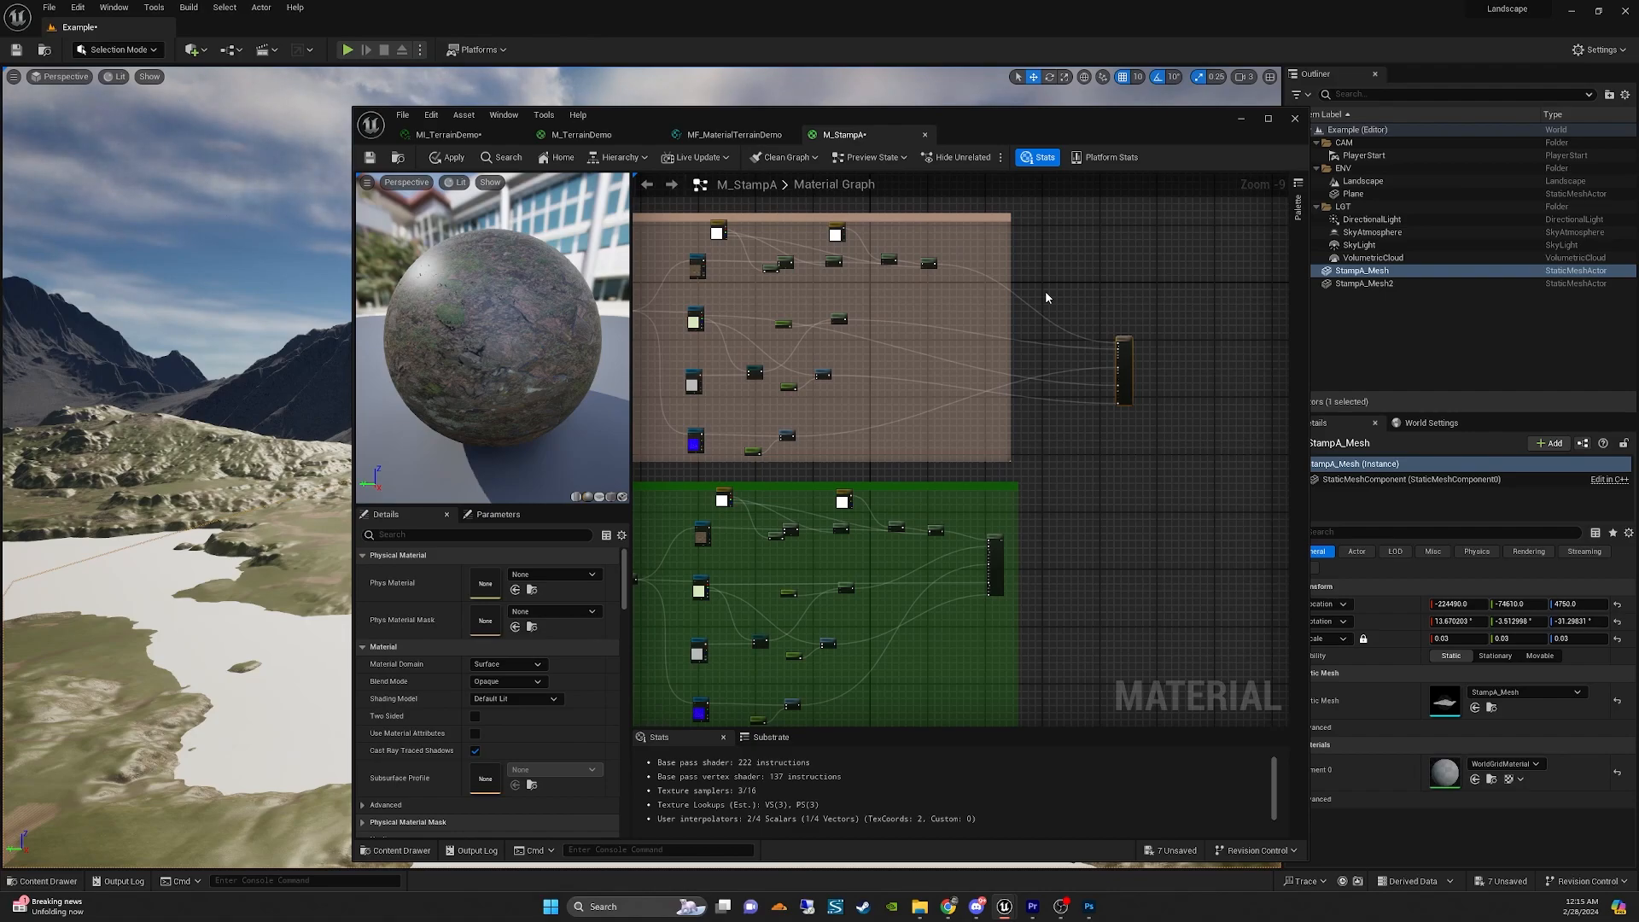
right_drag(954, 318, 1058, 381)
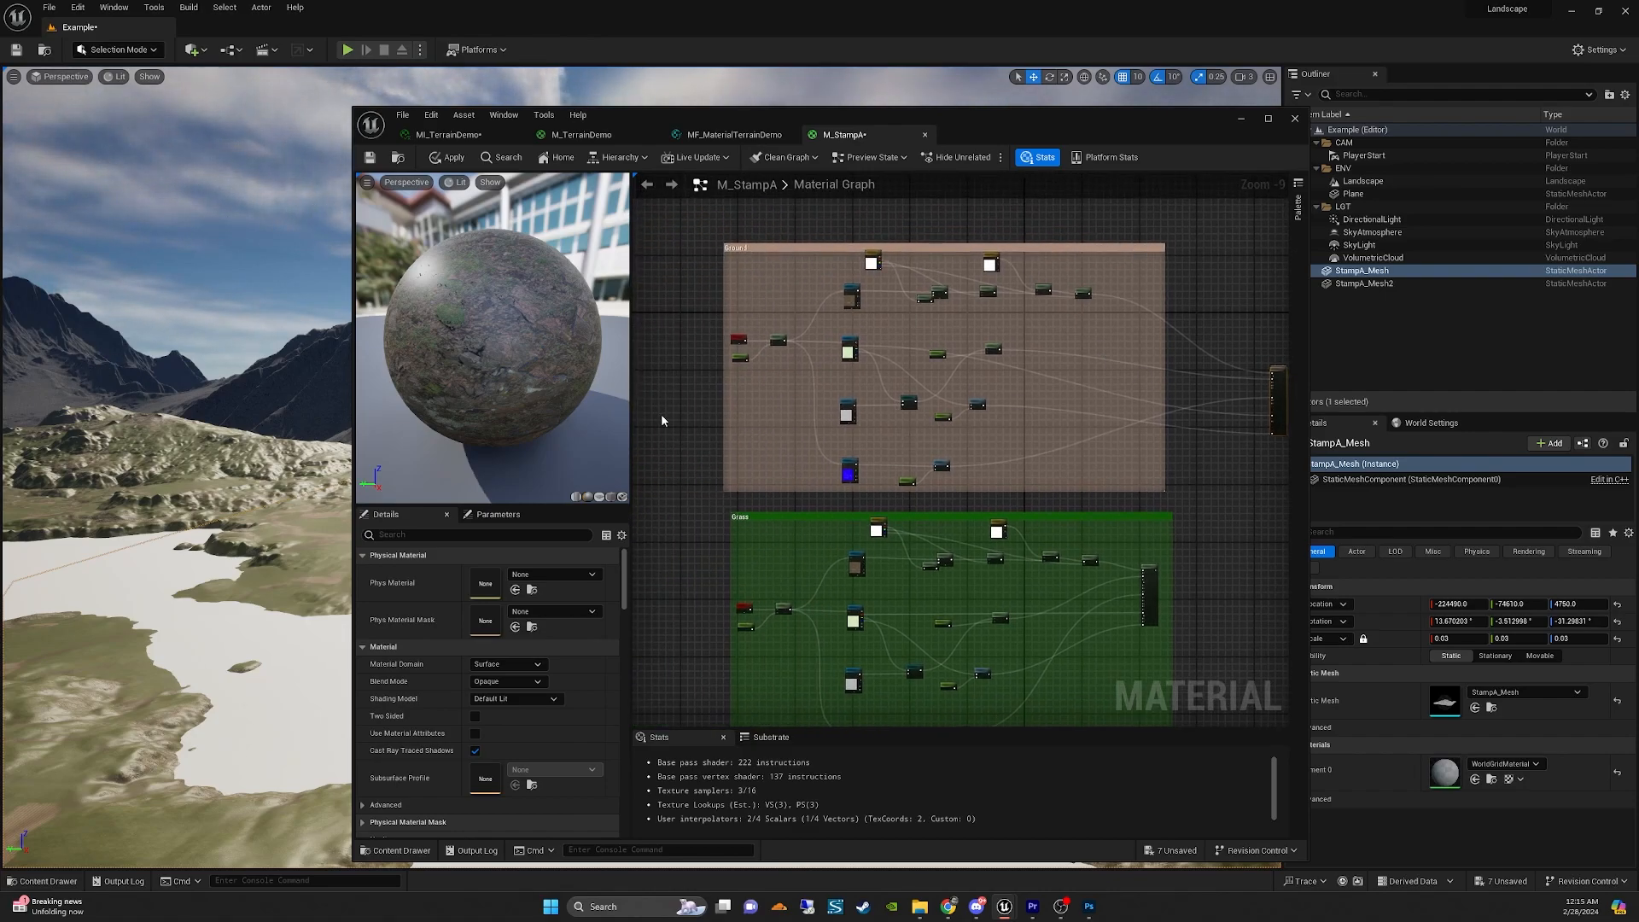
scroll(889, 396, up, 3)
mouse_move(825, 569)
right_down()
mouse_move(786, 449)
mouse_move(798, 558)
right_up()
right_drag(817, 364, 843, 422)
scroll(854, 386, up, 1)
right_drag(917, 372, 883, 215)
scroll(885, 224, down, 1)
right_drag(939, 331, 923, 465)
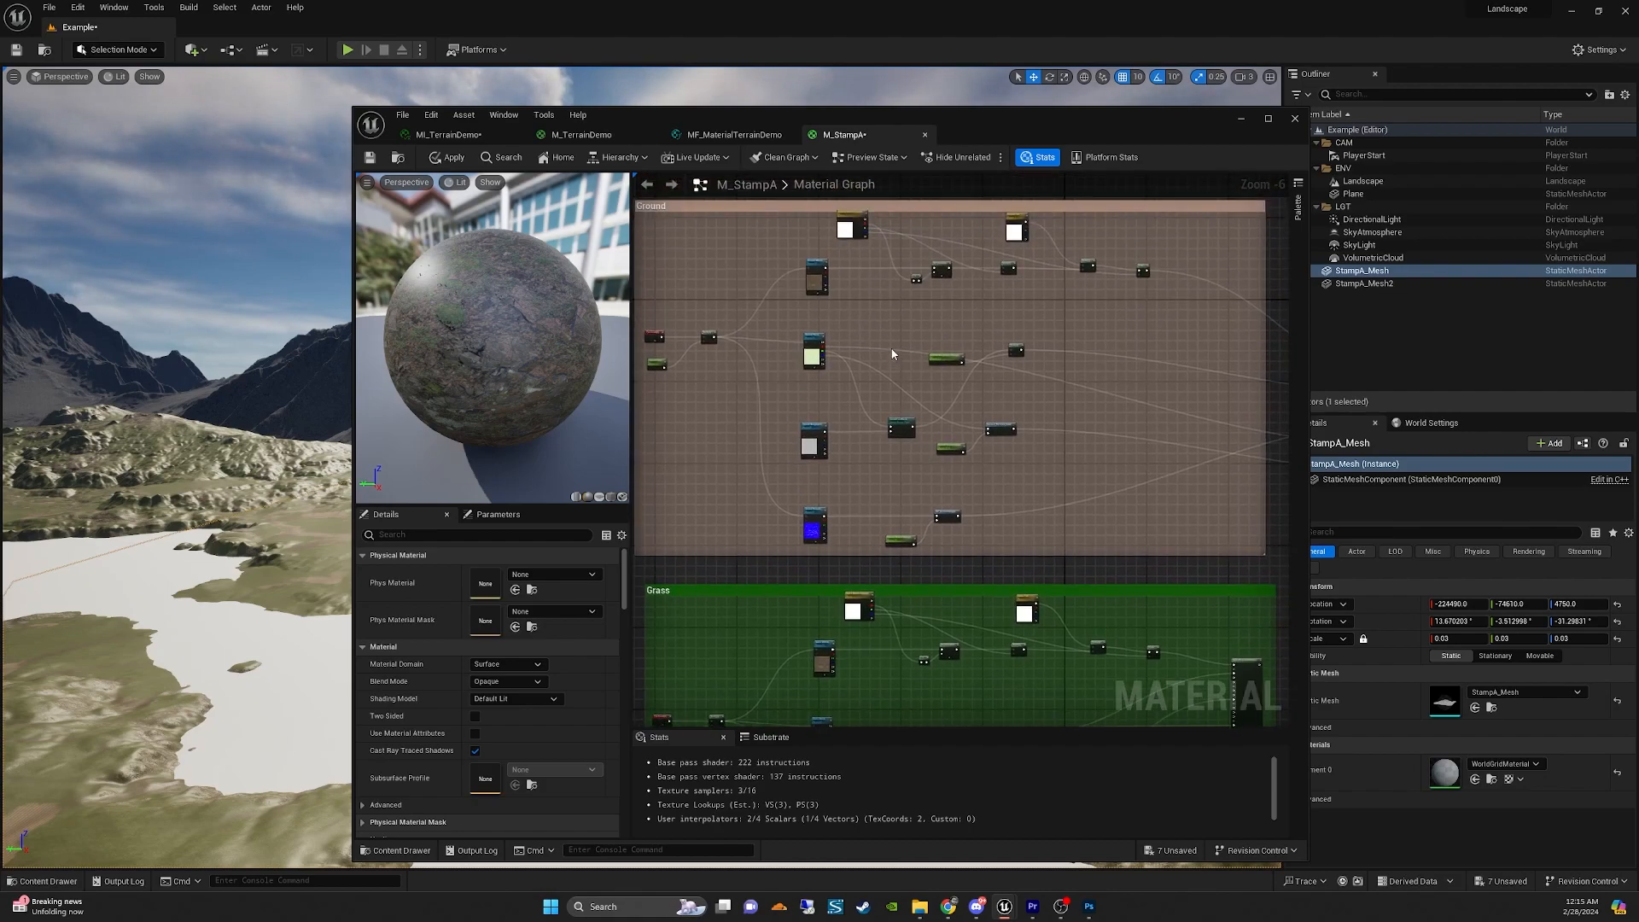
Add a Linear Interpolate node between the Ground group's color nodes and the material output.
right_drag(1110, 352, 937, 320)
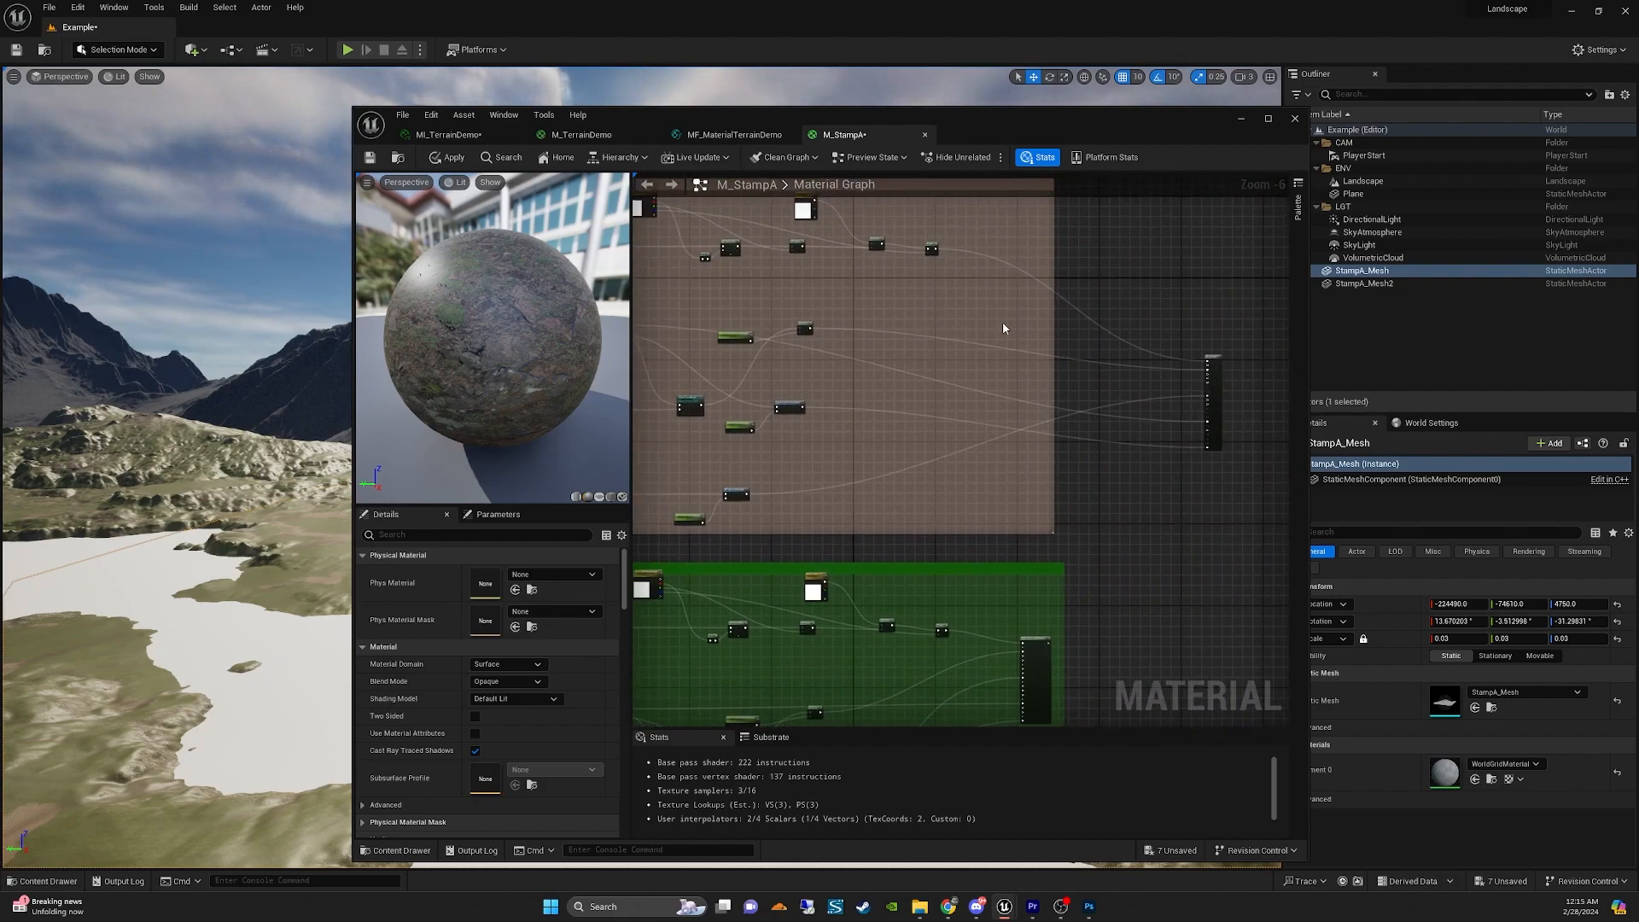
right_click(1002, 324)
click(964, 288)
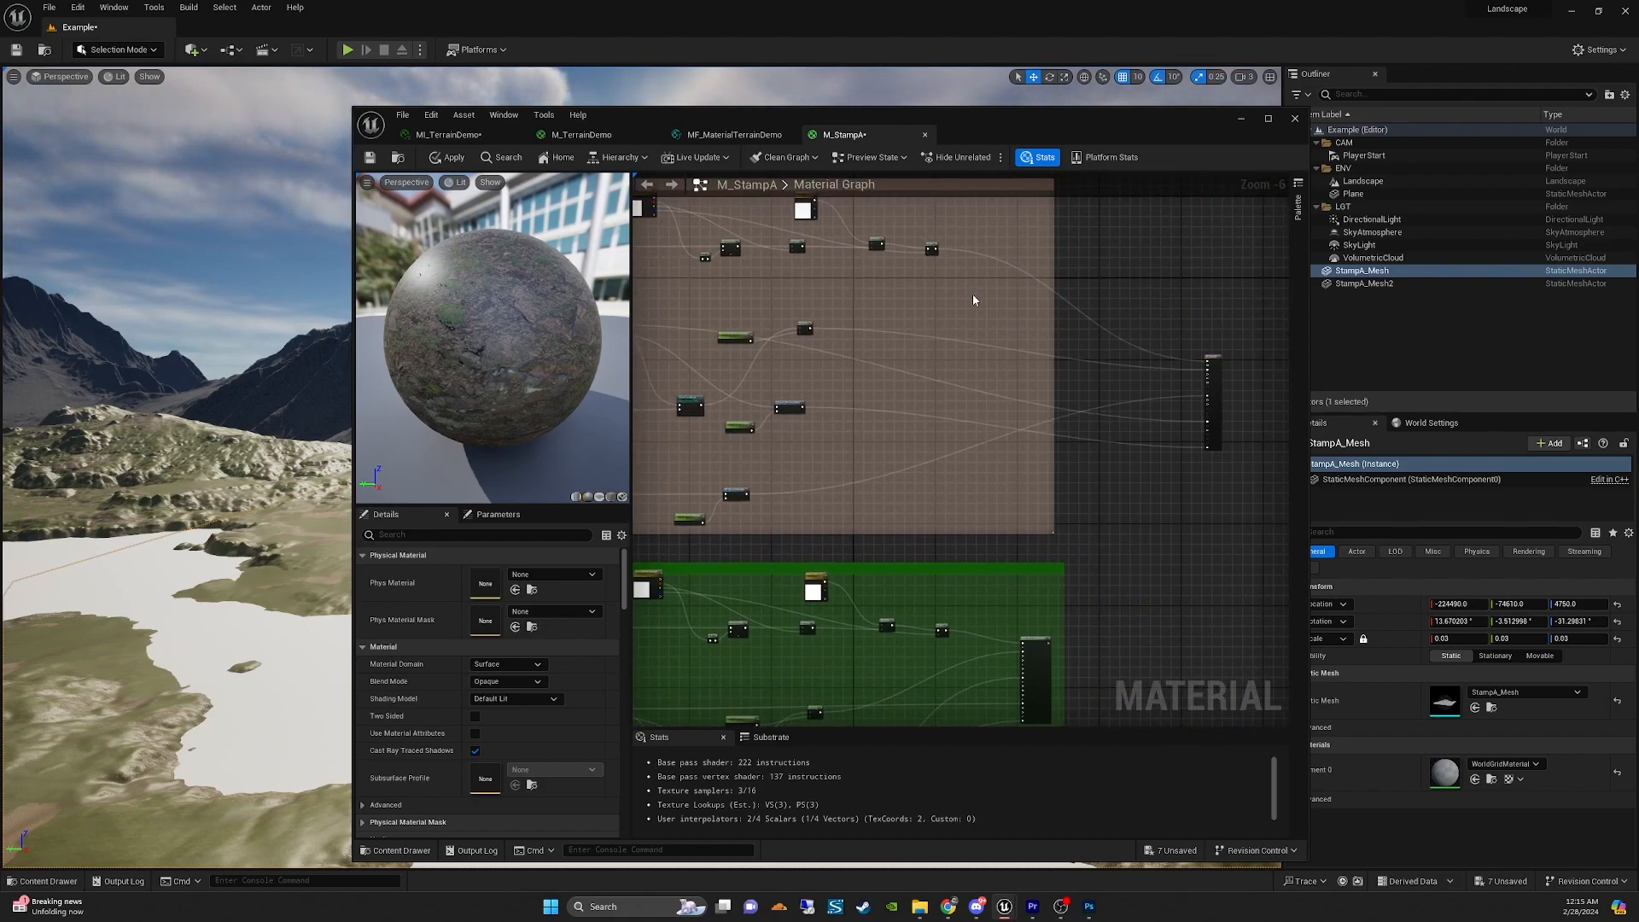
click(1004, 329)
scroll(1008, 336, up, 5)
drag(1022, 309, 1041, 267)
scroll(858, 290, down, 3)
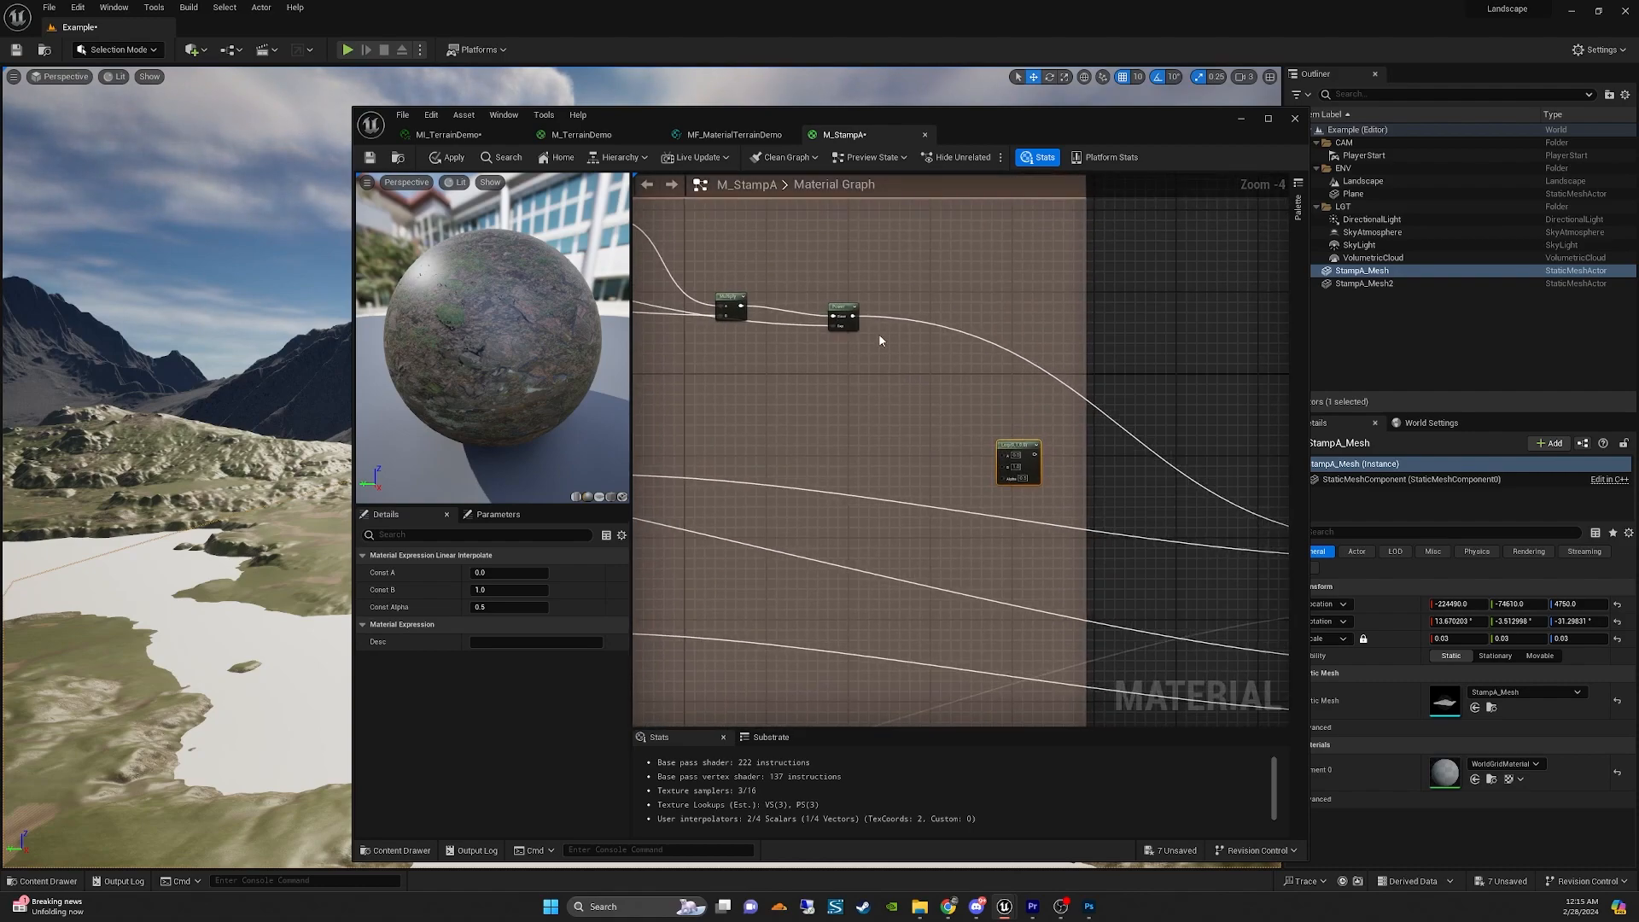
Connect the Ground group's final color Power node to the Lerp's A input and the Grass group's to B.
drag(862, 322, 1007, 458)
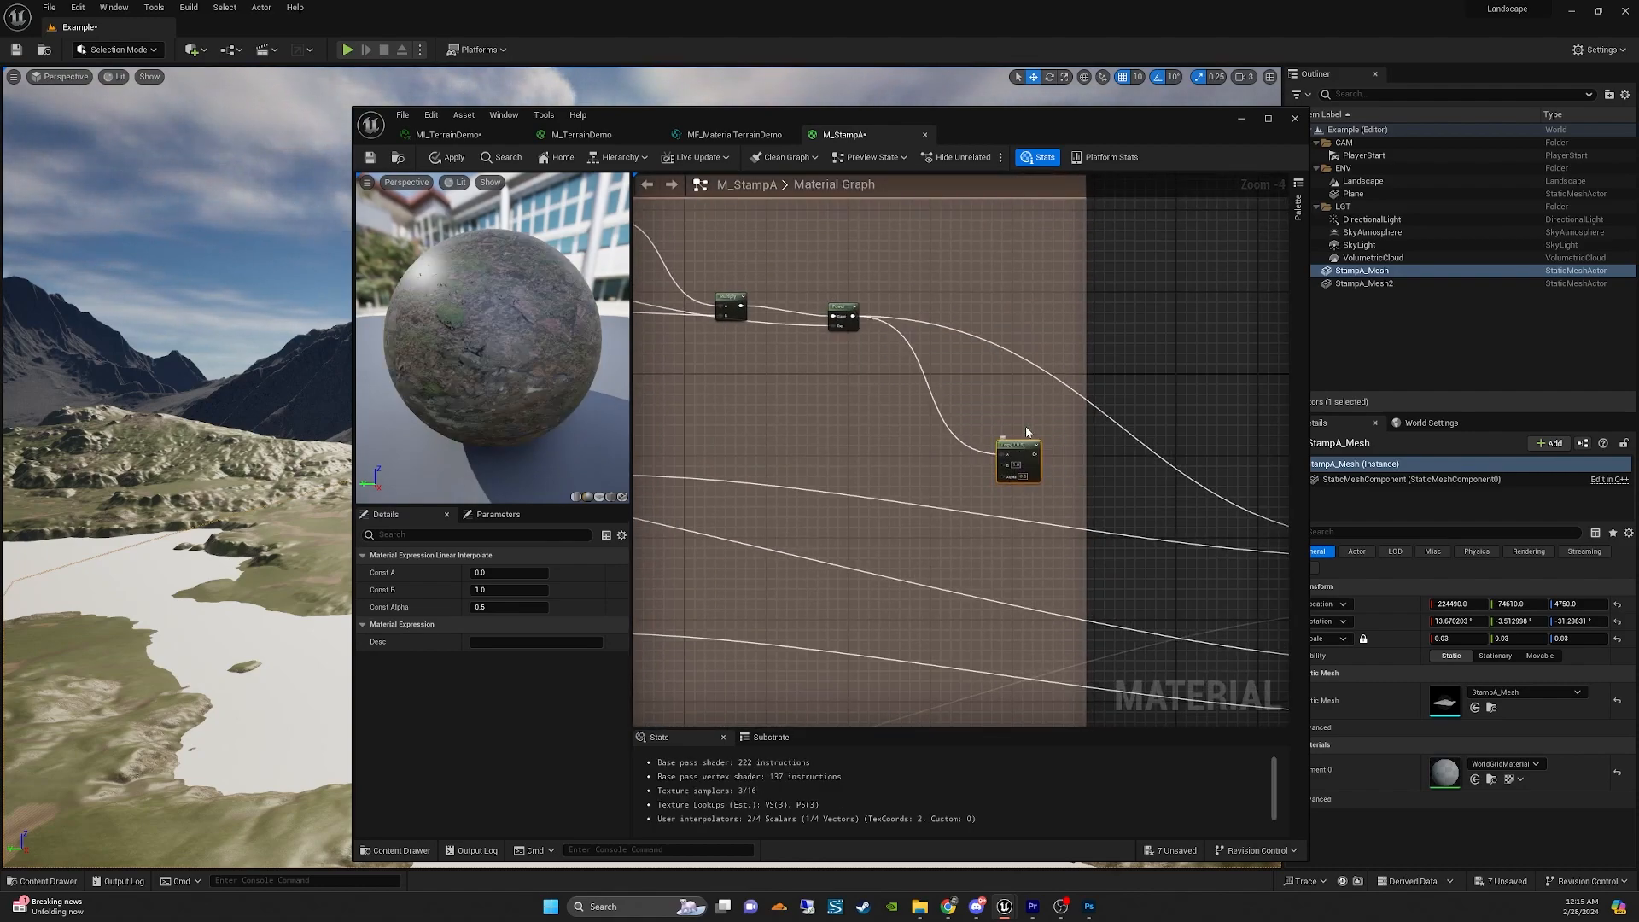
scroll(1033, 443, down, 2)
scroll(954, 631, up, 2)
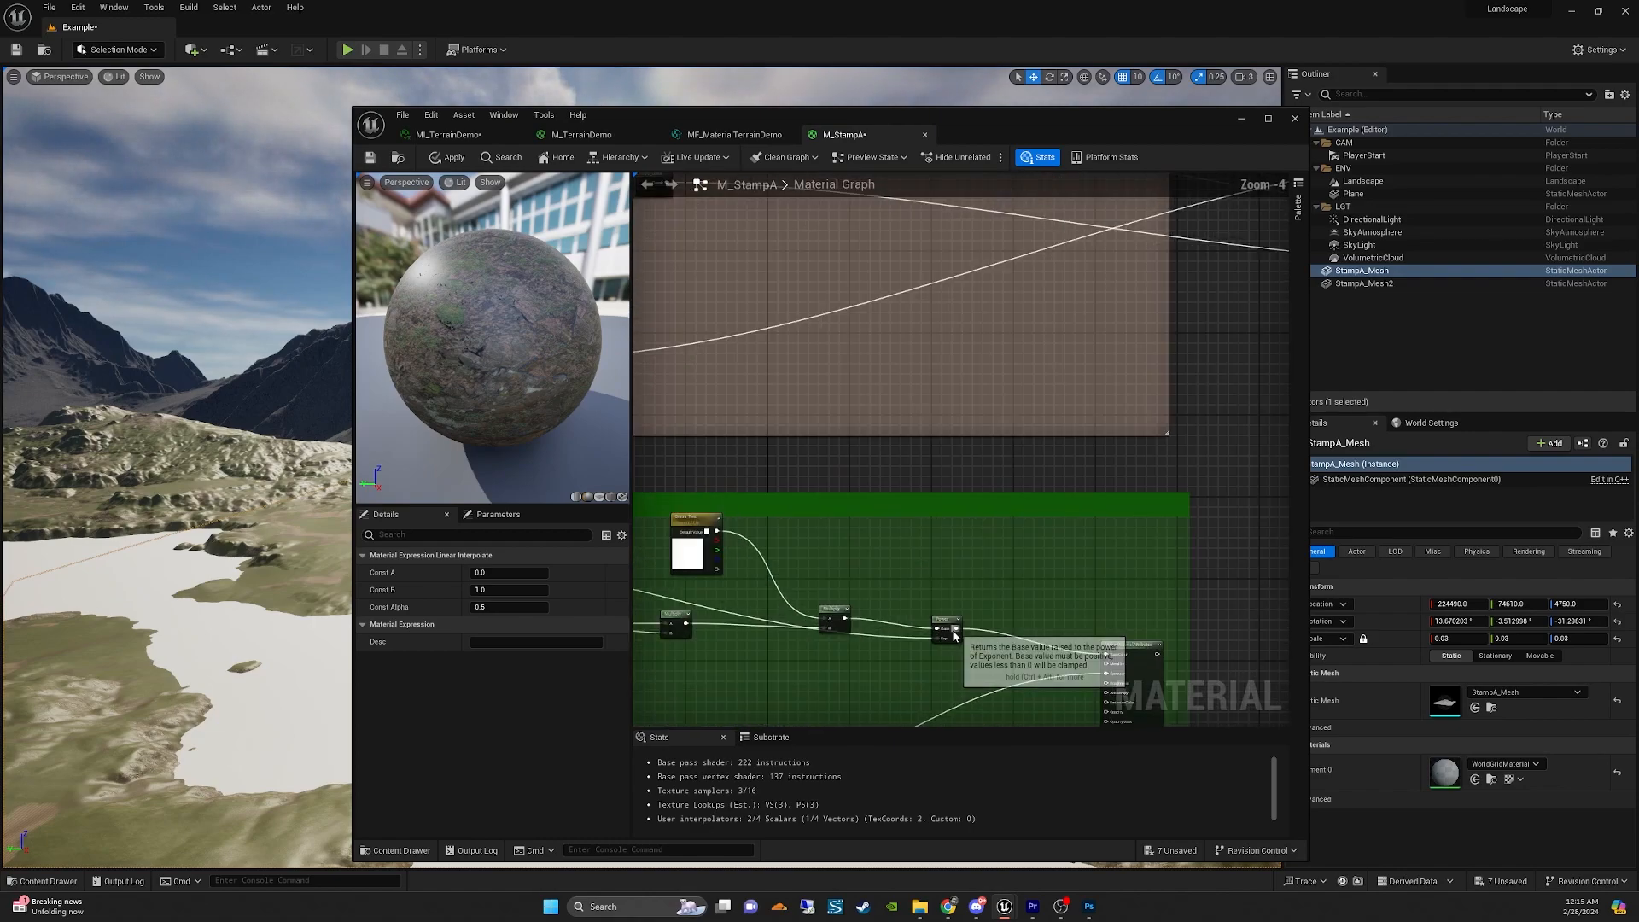
scroll(1077, 374, down, 1)
right_drag(1077, 374, 989, 558)
scroll(989, 562, down, 2)
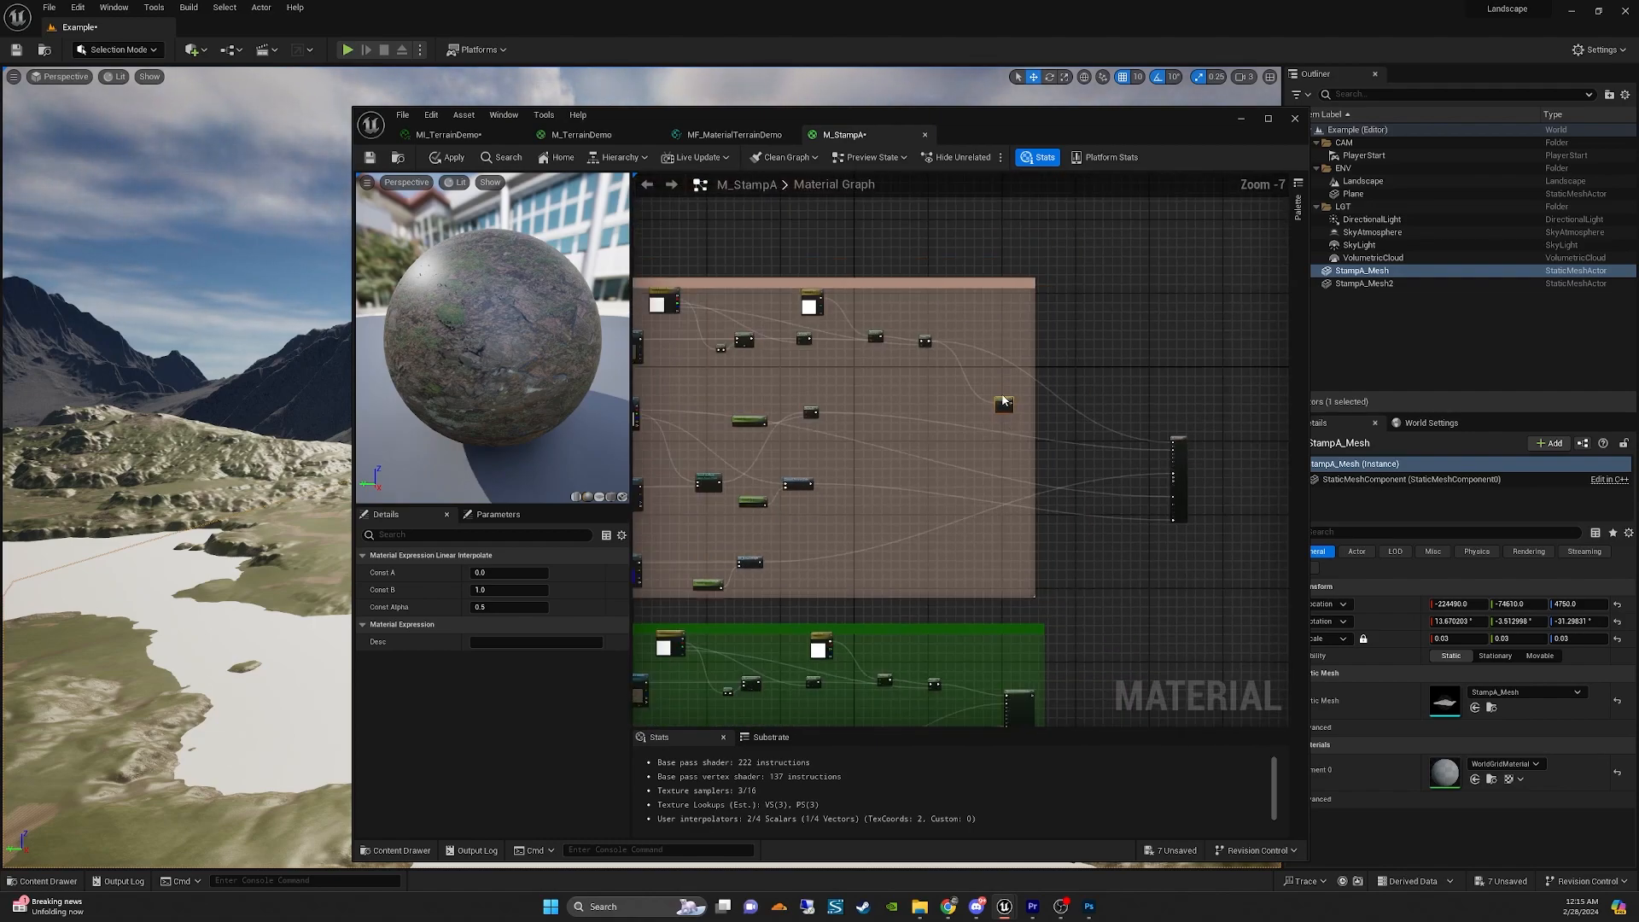
scroll(964, 675, up, 2)
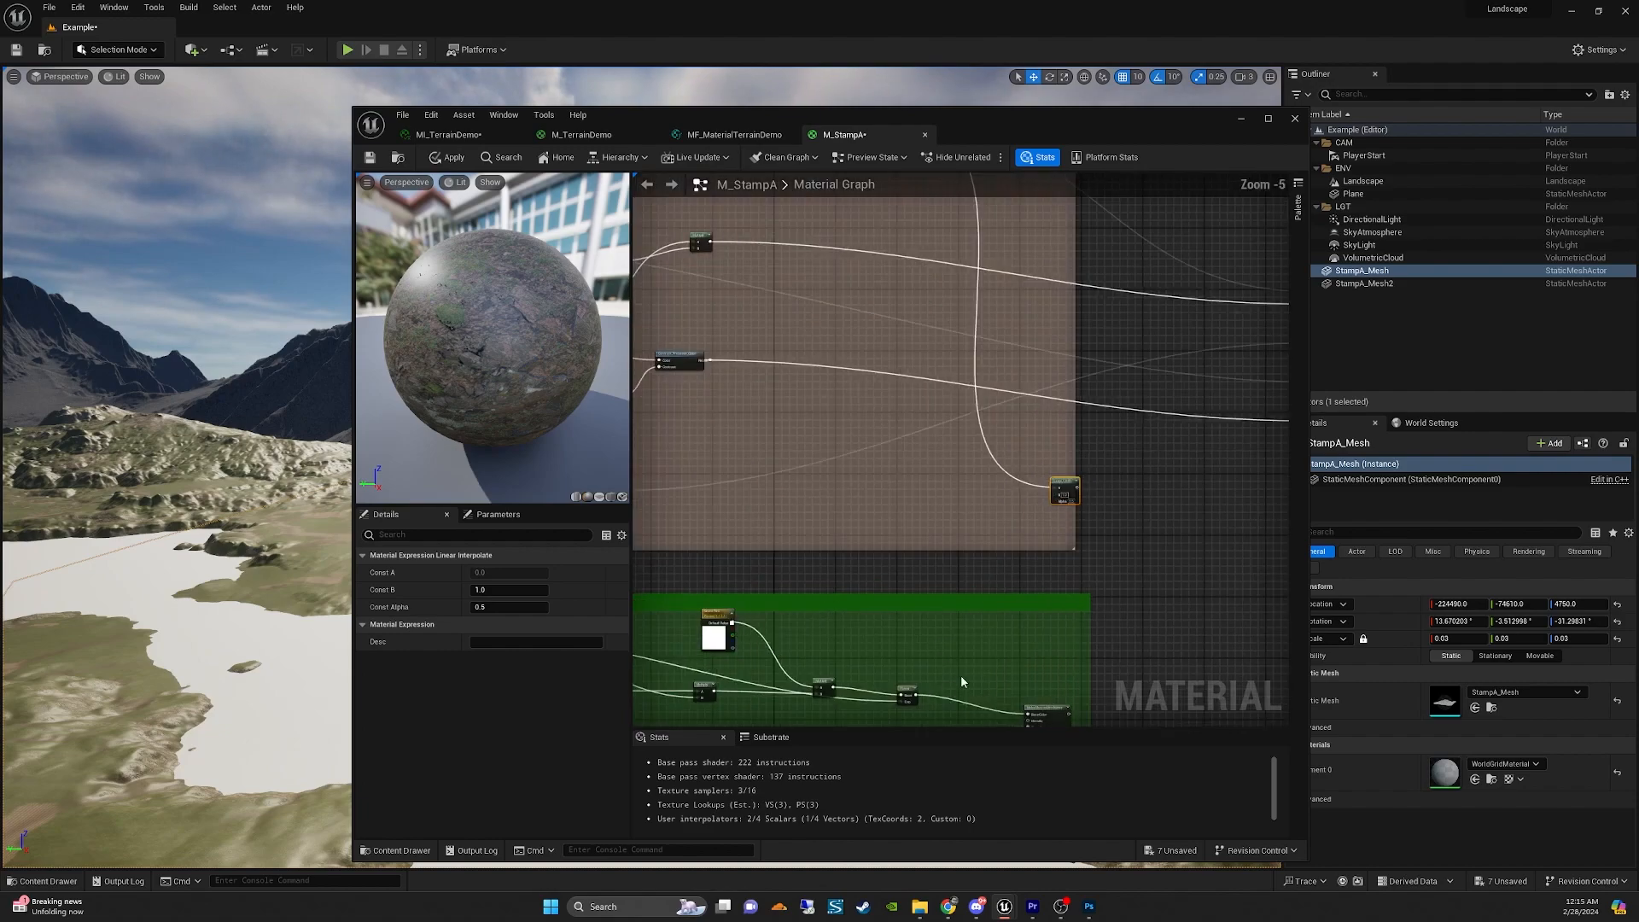
drag(914, 694, 1062, 492)
scroll(980, 483, up, 2)
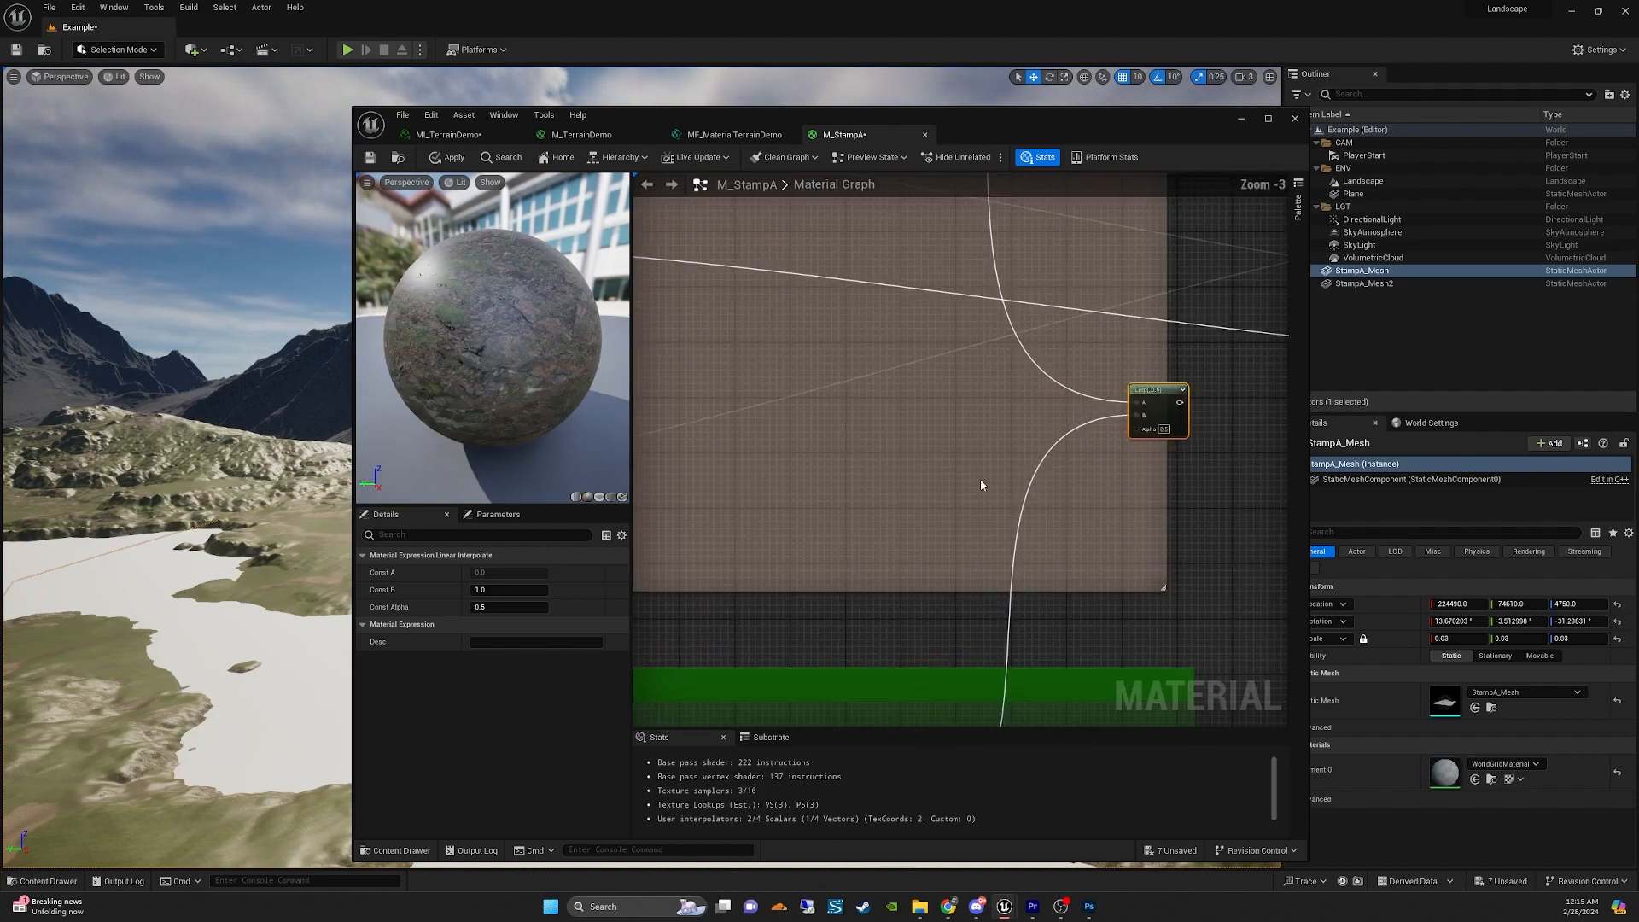
Add the Veshaan_Grass mask from the TerrainDemo/WorldCreator folder as a texture sample beside the Lerp node.
right_drag(775, 574, 1102, 484)
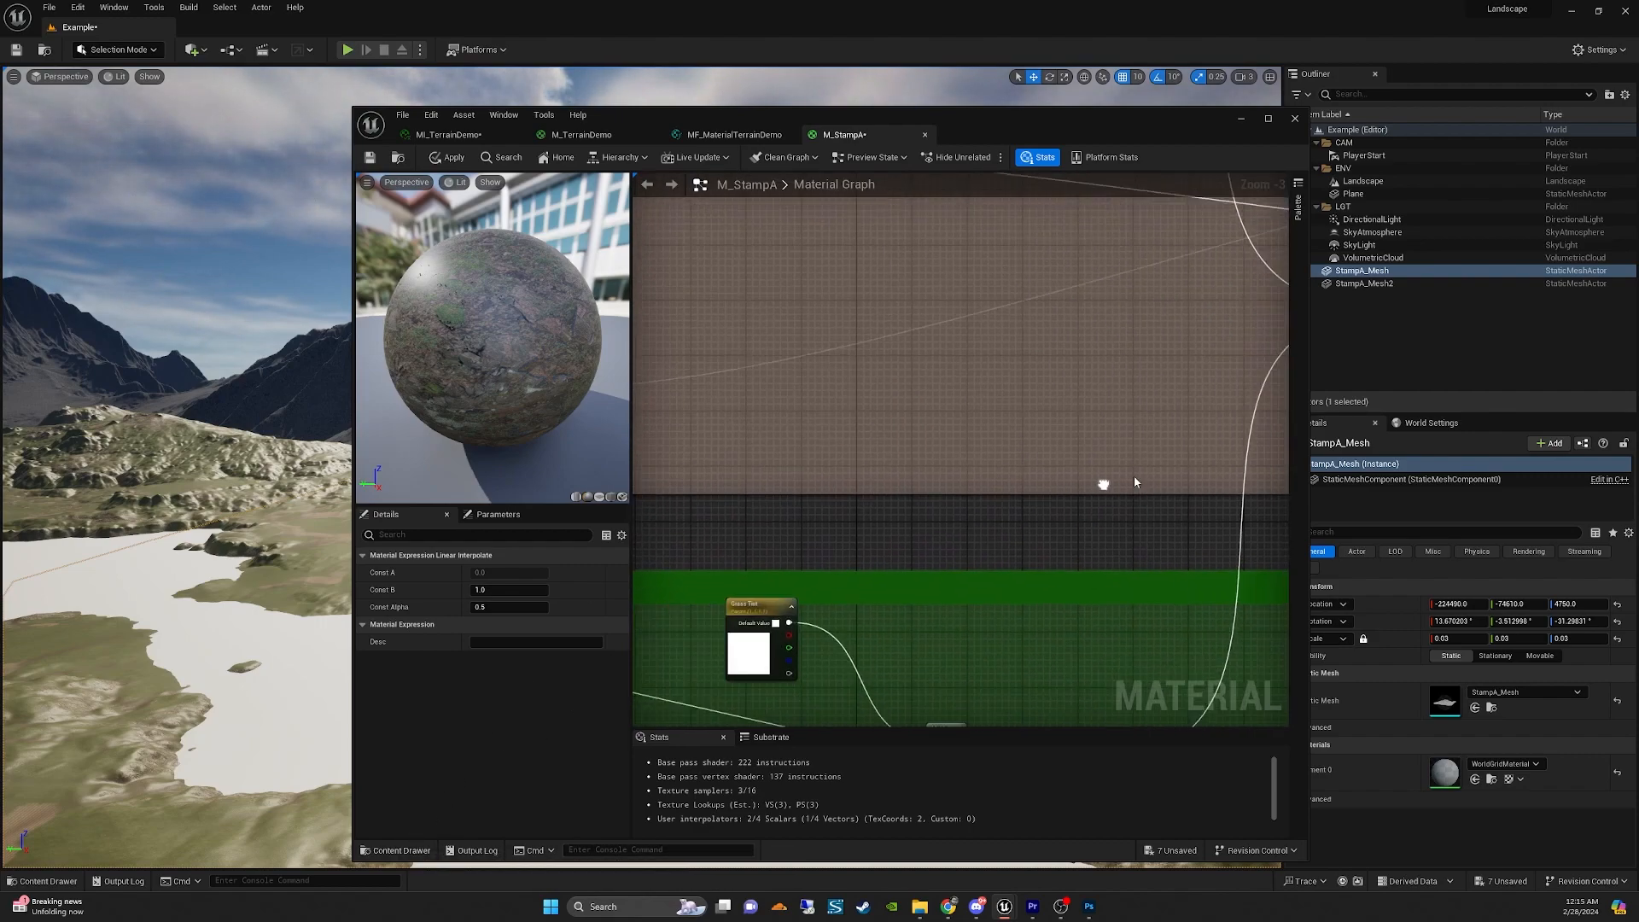
scroll(1107, 493, down, 3)
right_drag(1004, 499, 763, 588)
scroll(811, 598, up, 2)
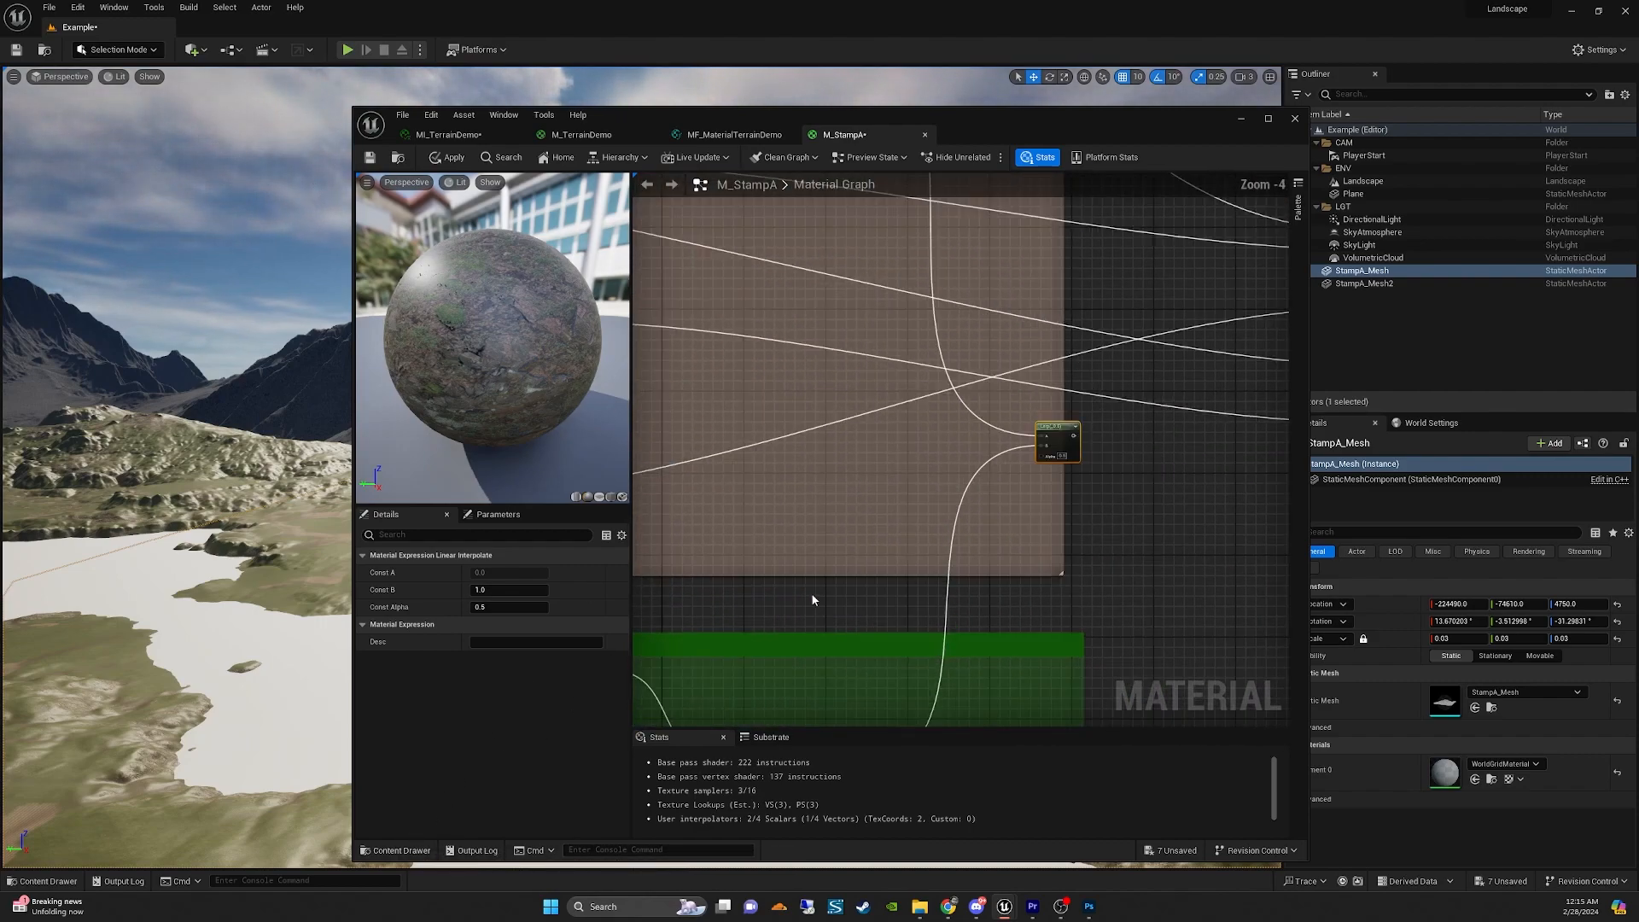
click(397, 850)
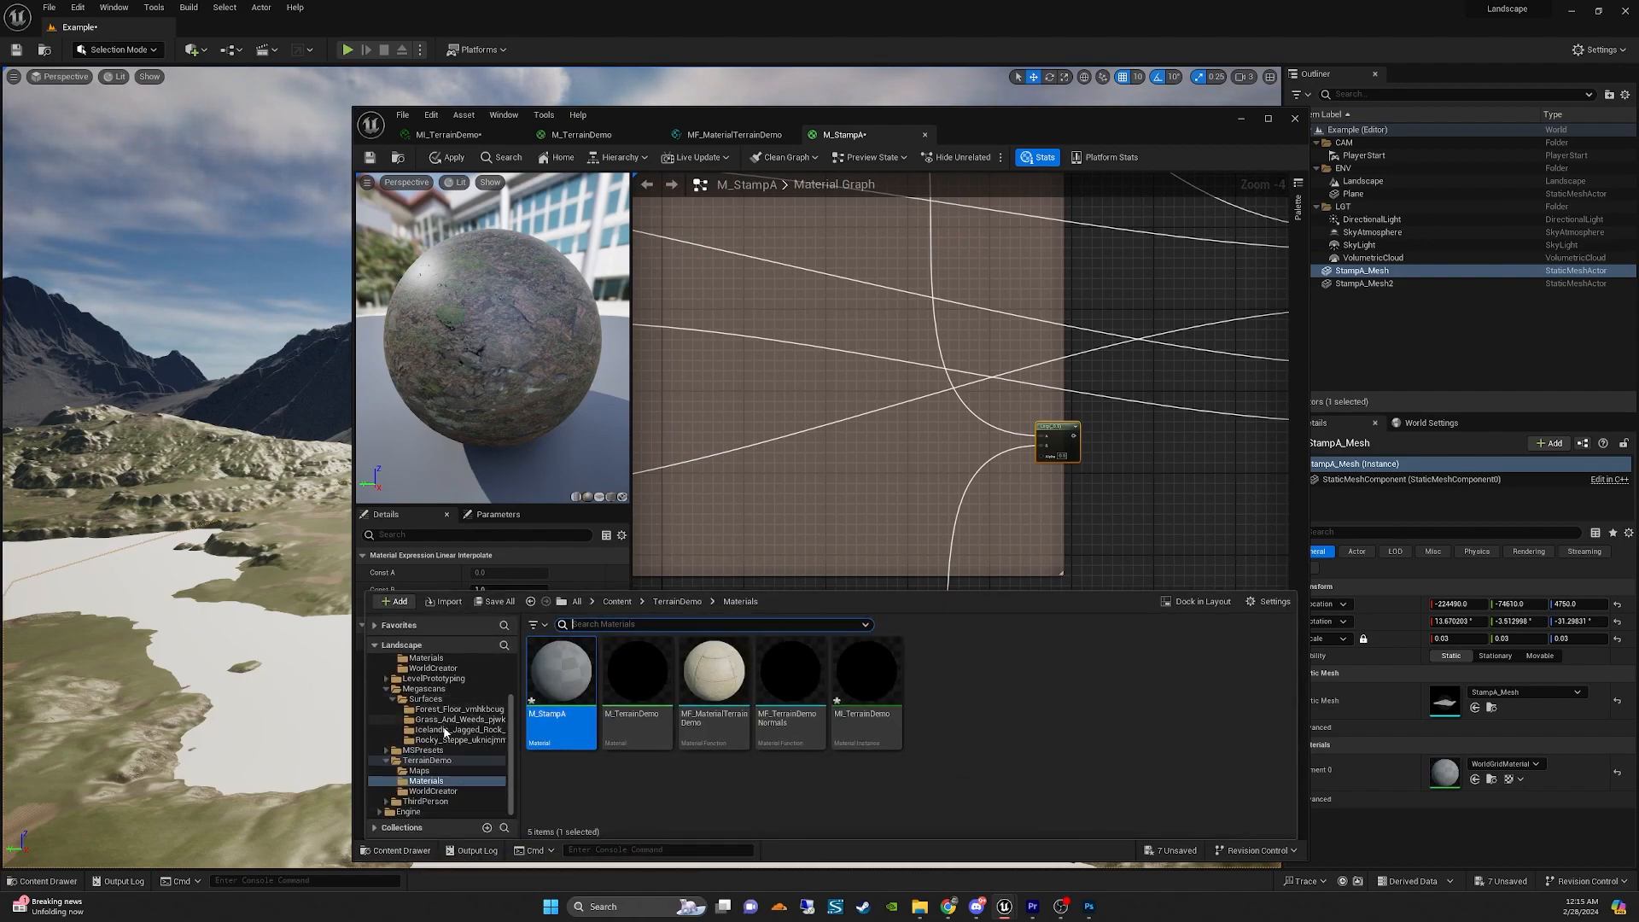
click(430, 791)
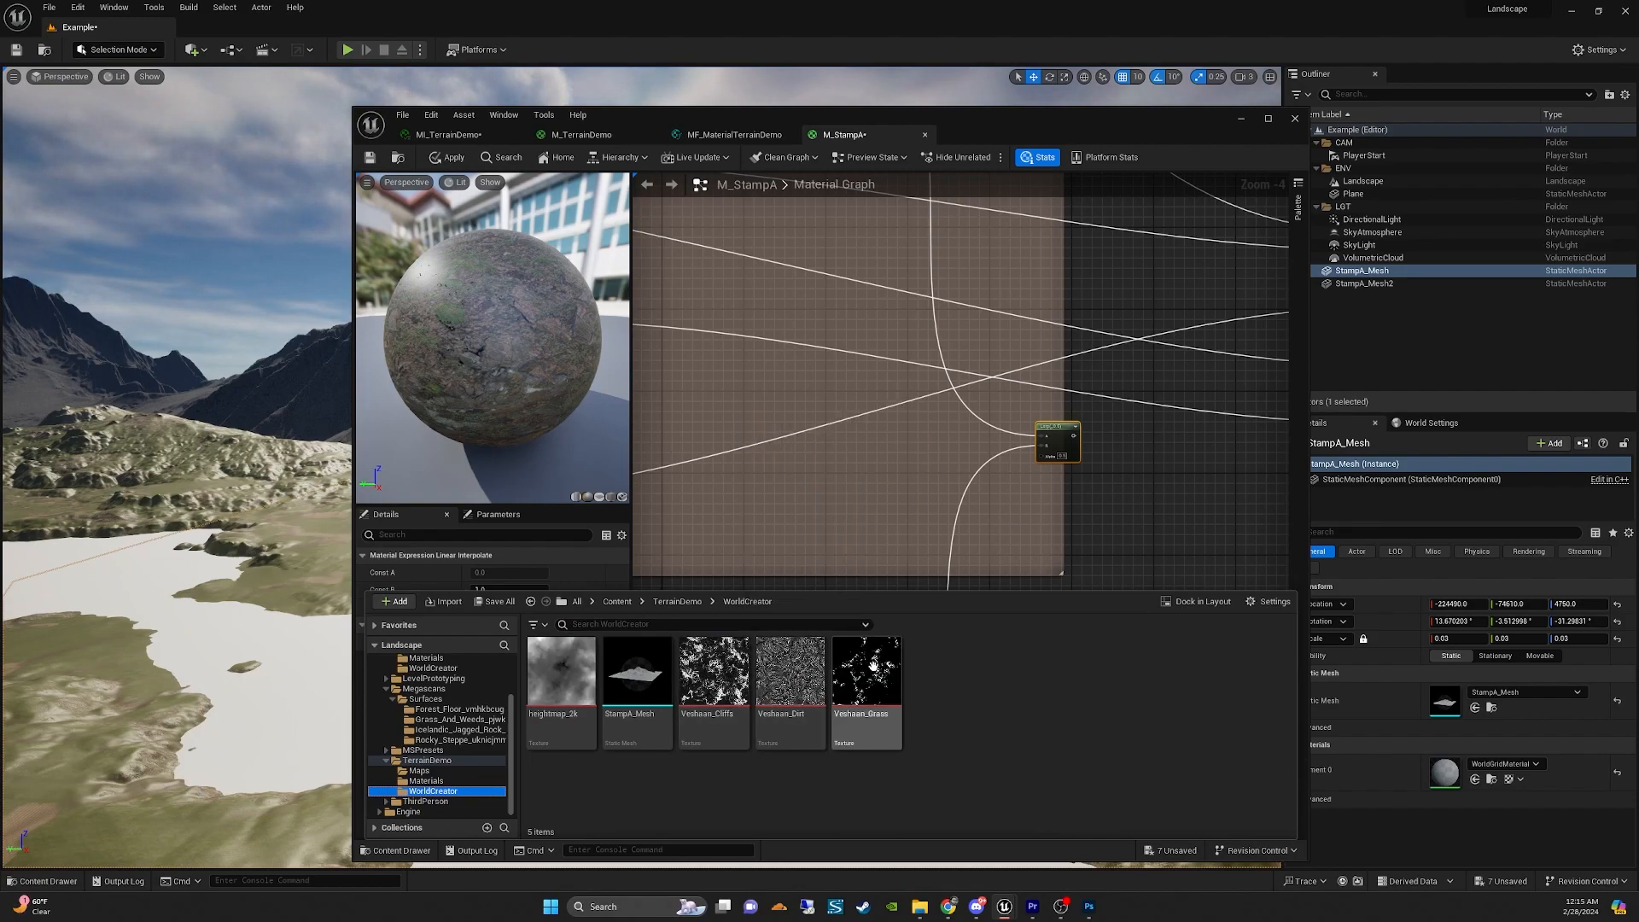
drag(893, 671, 849, 483)
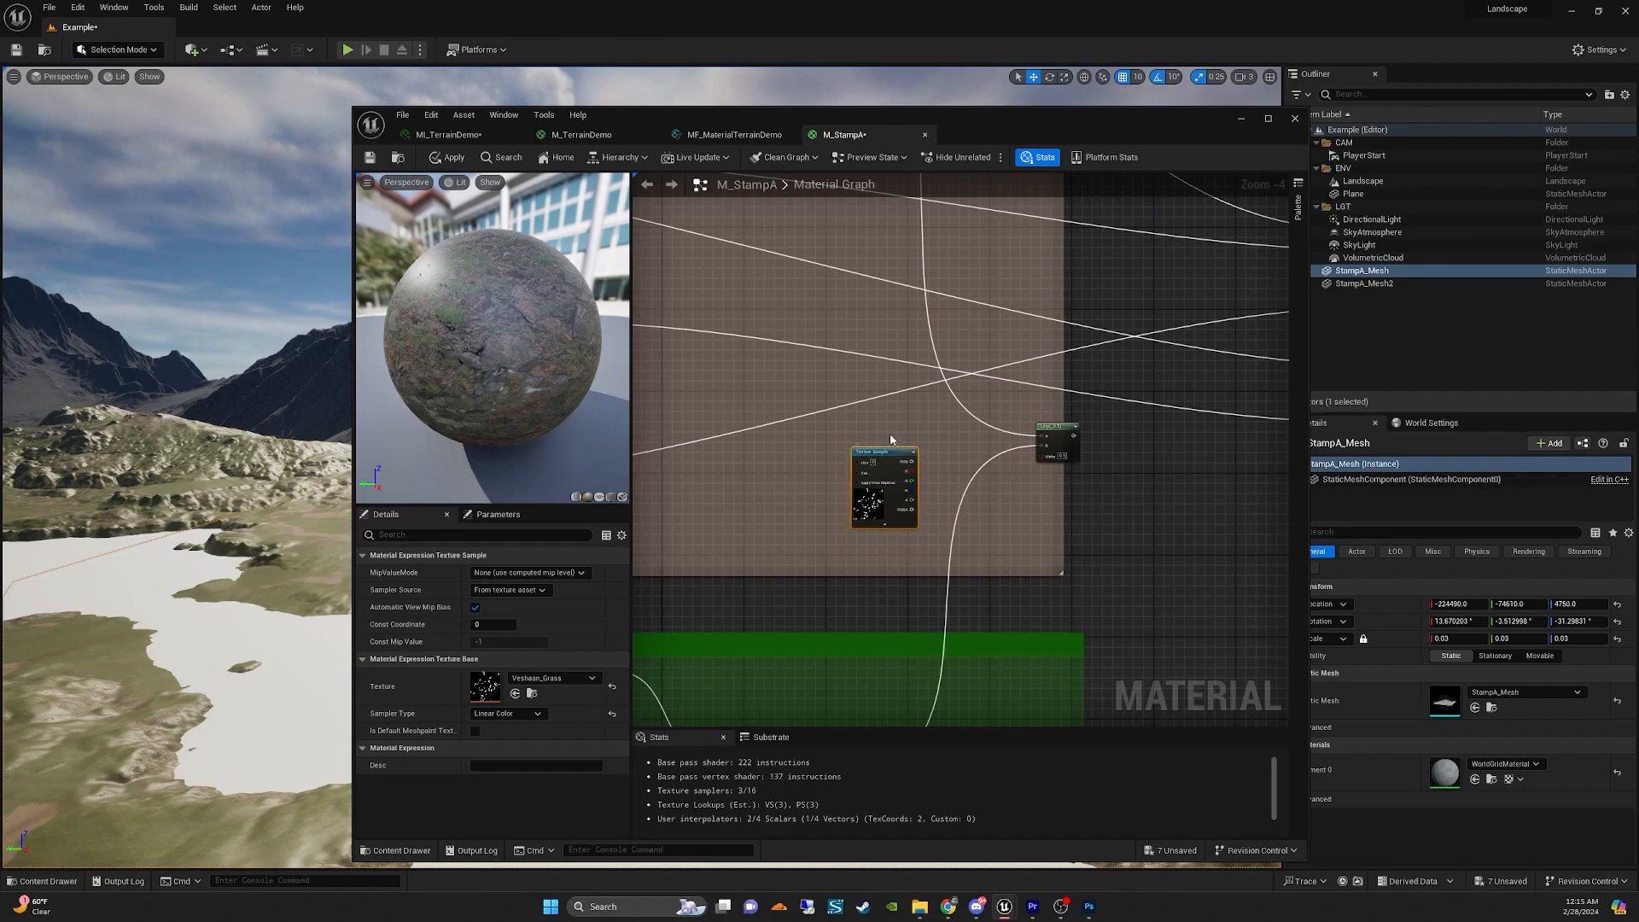
Connect the Veshaan_Grass texture sample's RGB output to the Lerp's Alpha input.
scroll(938, 463, up, 3)
right_drag(938, 464, 855, 478)
drag(809, 460, 1042, 485)
scroll(965, 473, down, 2)
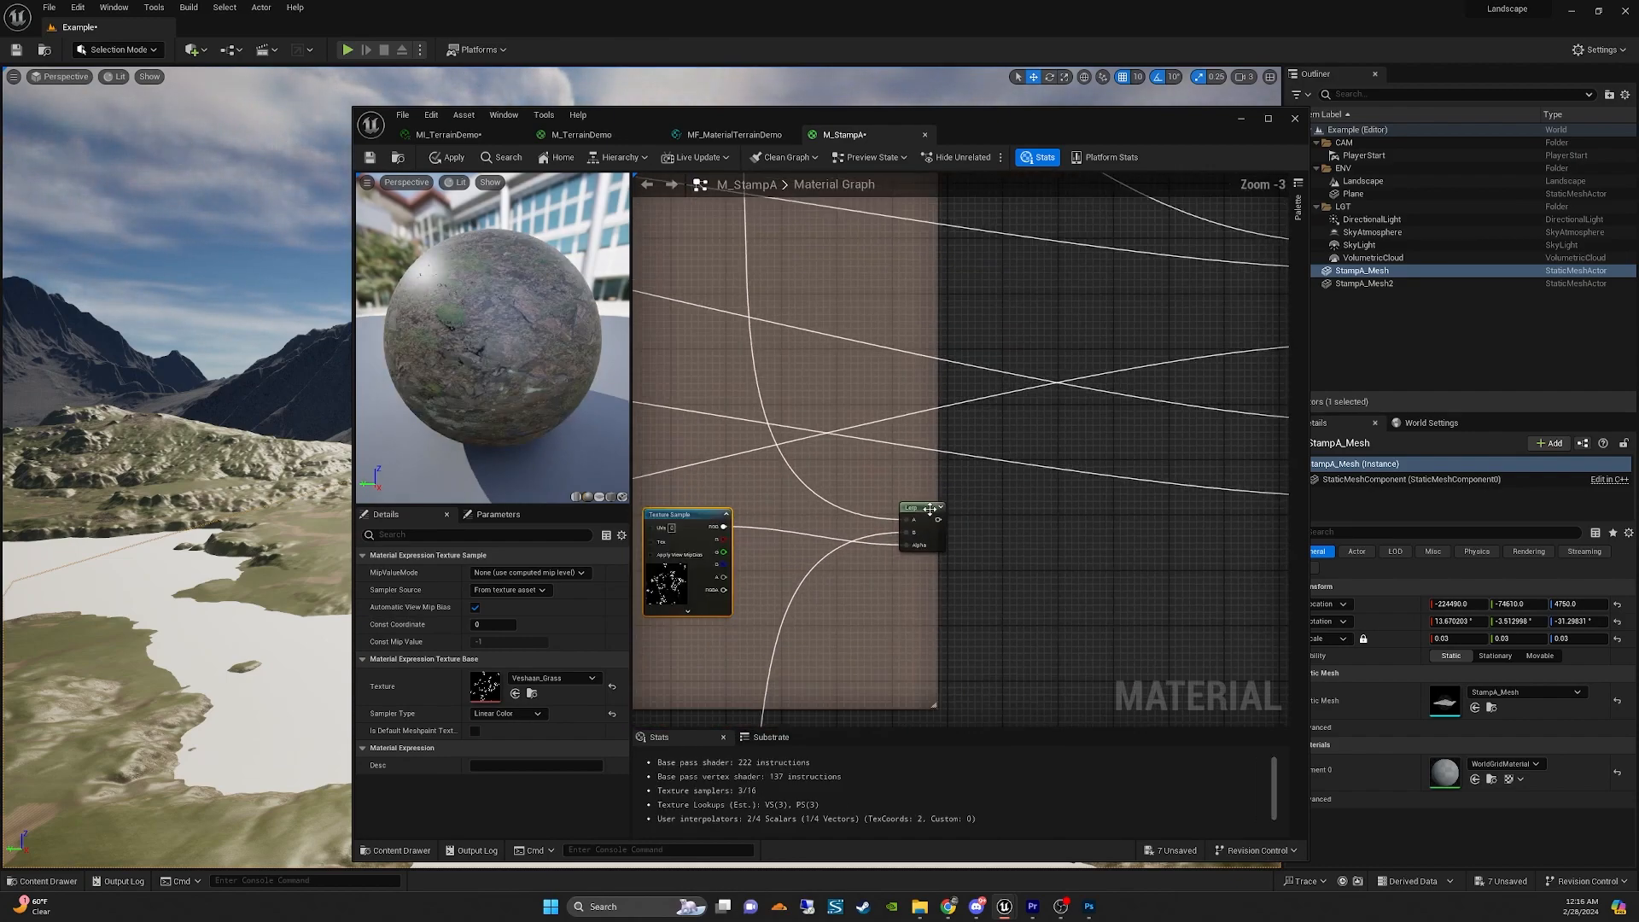
Connect the Lerp's output to the Base Color input of M_StampA, and apply and save the material.
right_drag(1011, 478, 765, 514)
scroll(765, 513, down, 1)
drag(681, 548, 1076, 326)
scroll(852, 386, up, 2)
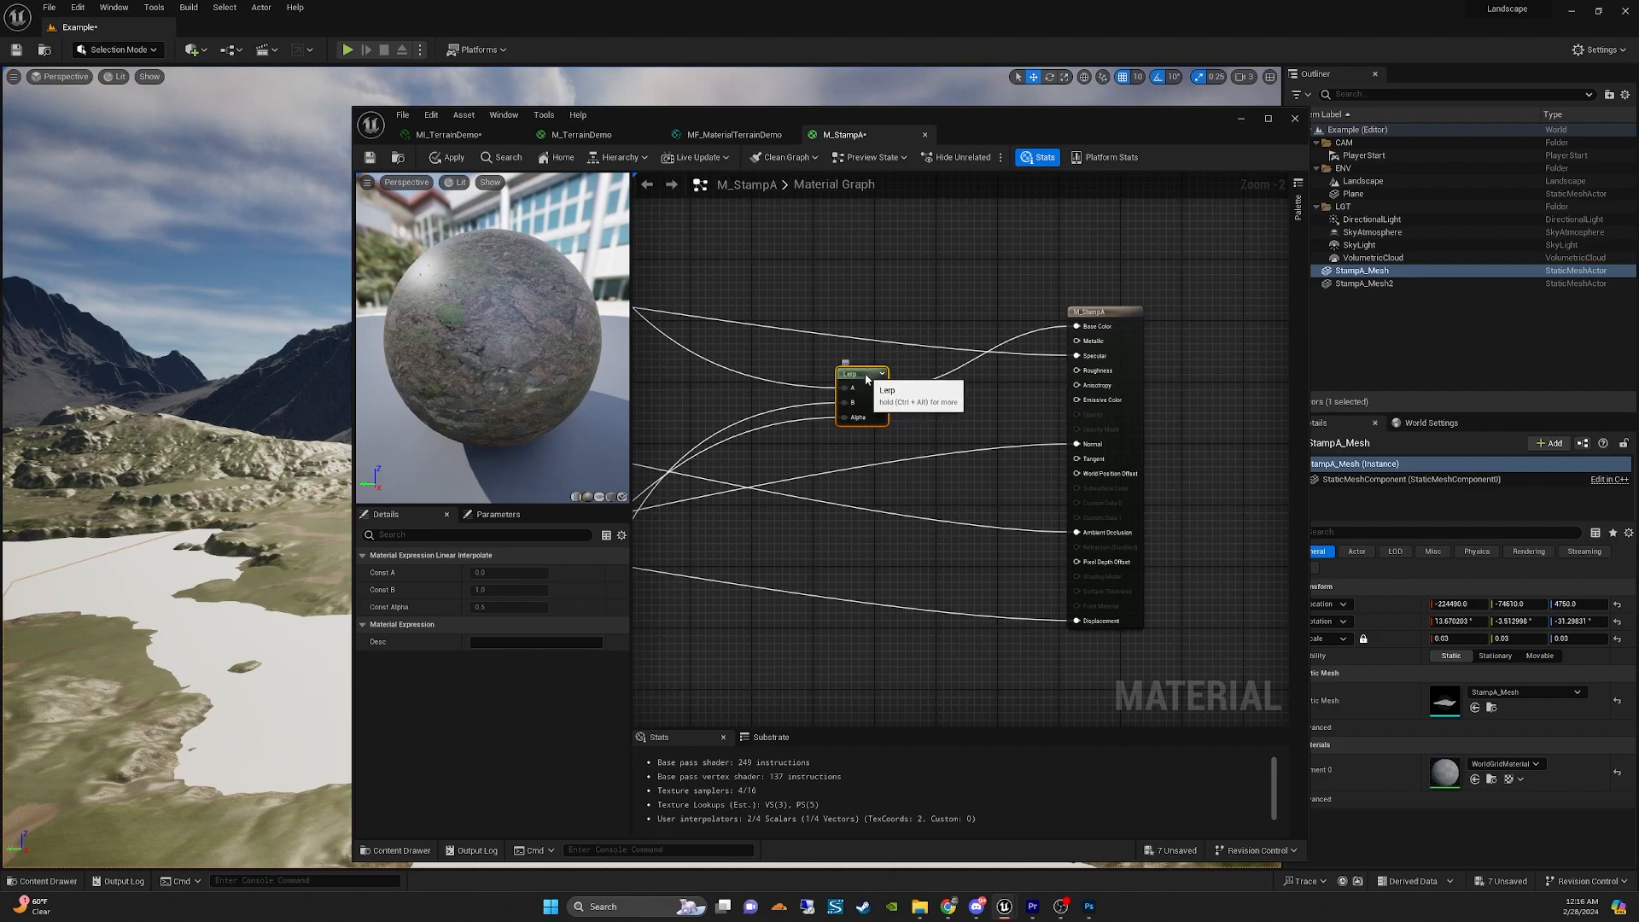
drag(866, 380, 896, 296)
drag(1112, 313, 1159, 321)
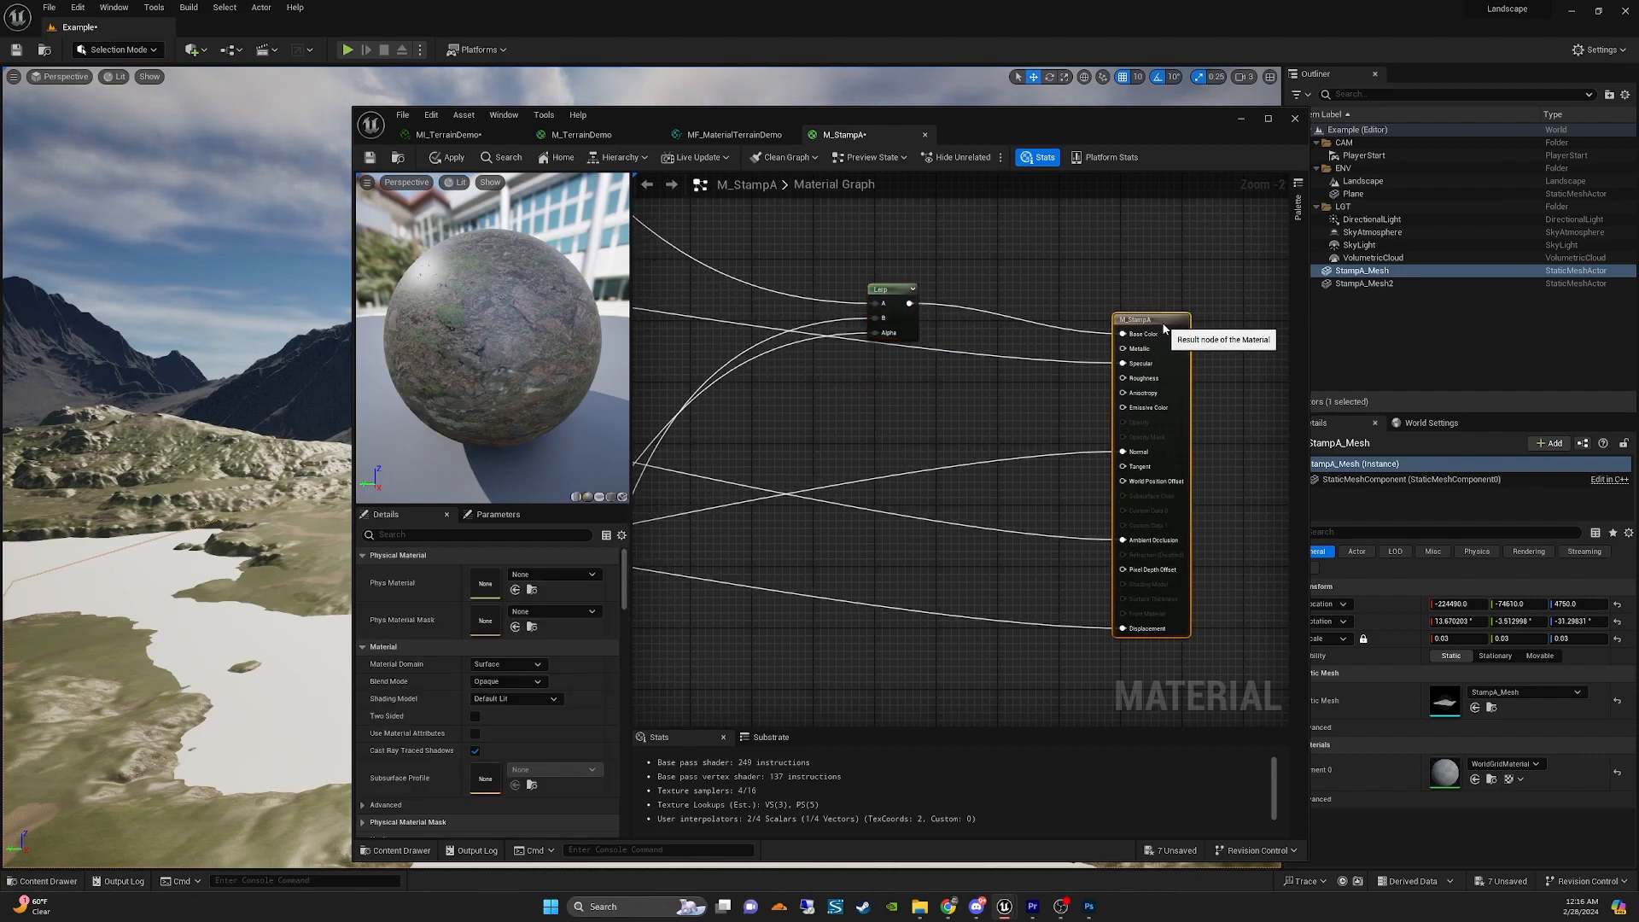
click(450, 157)
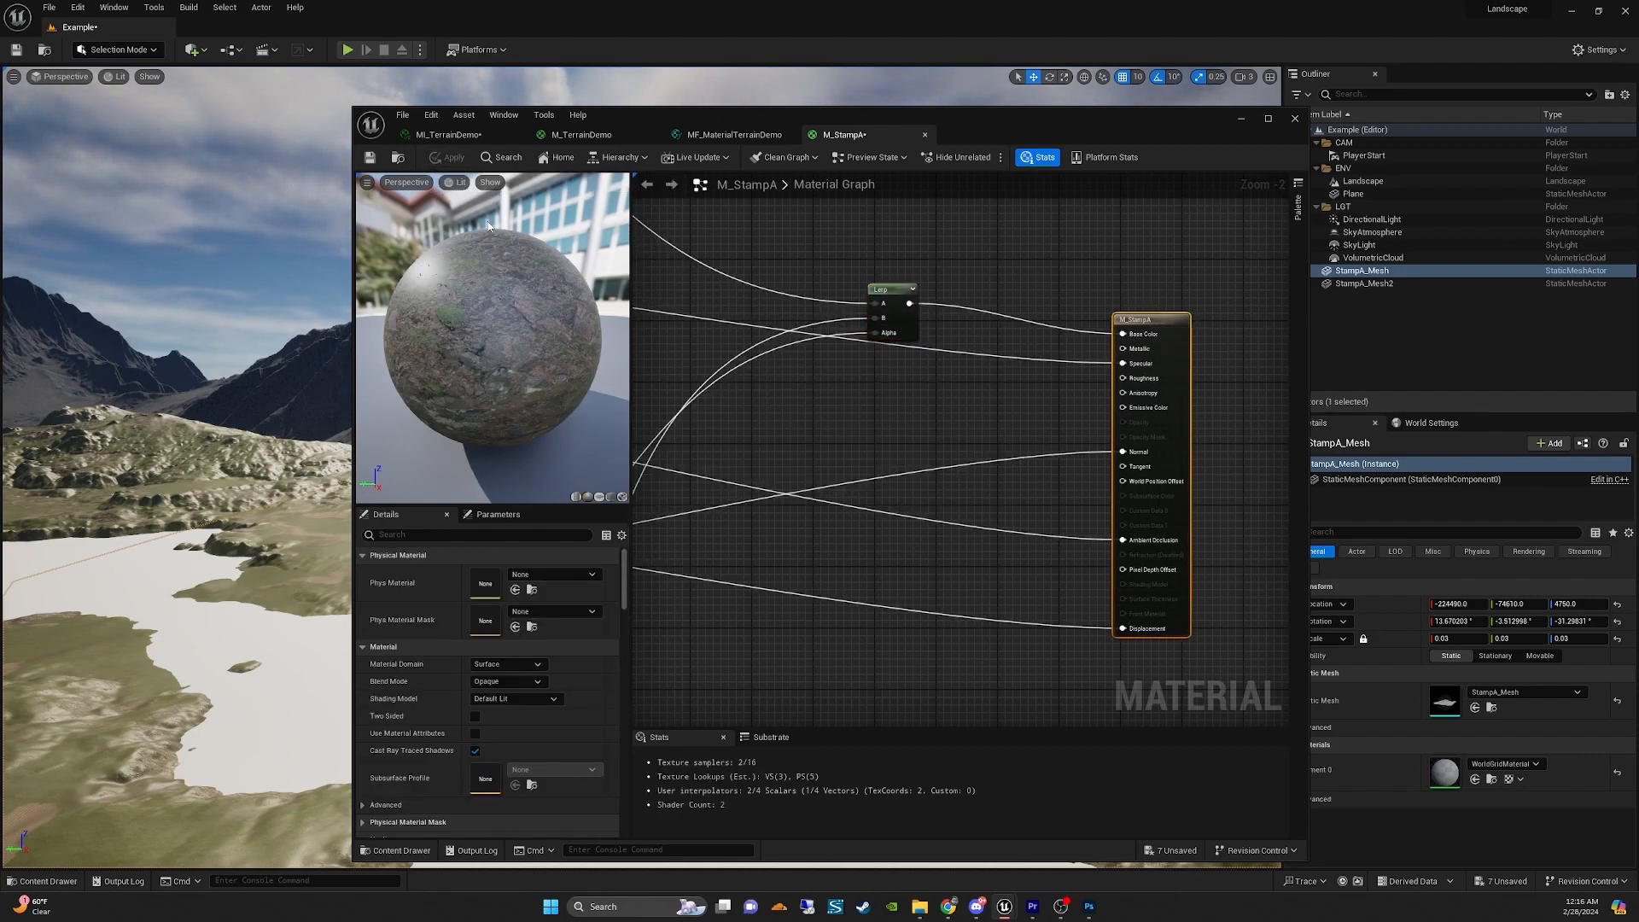
click(369, 158)
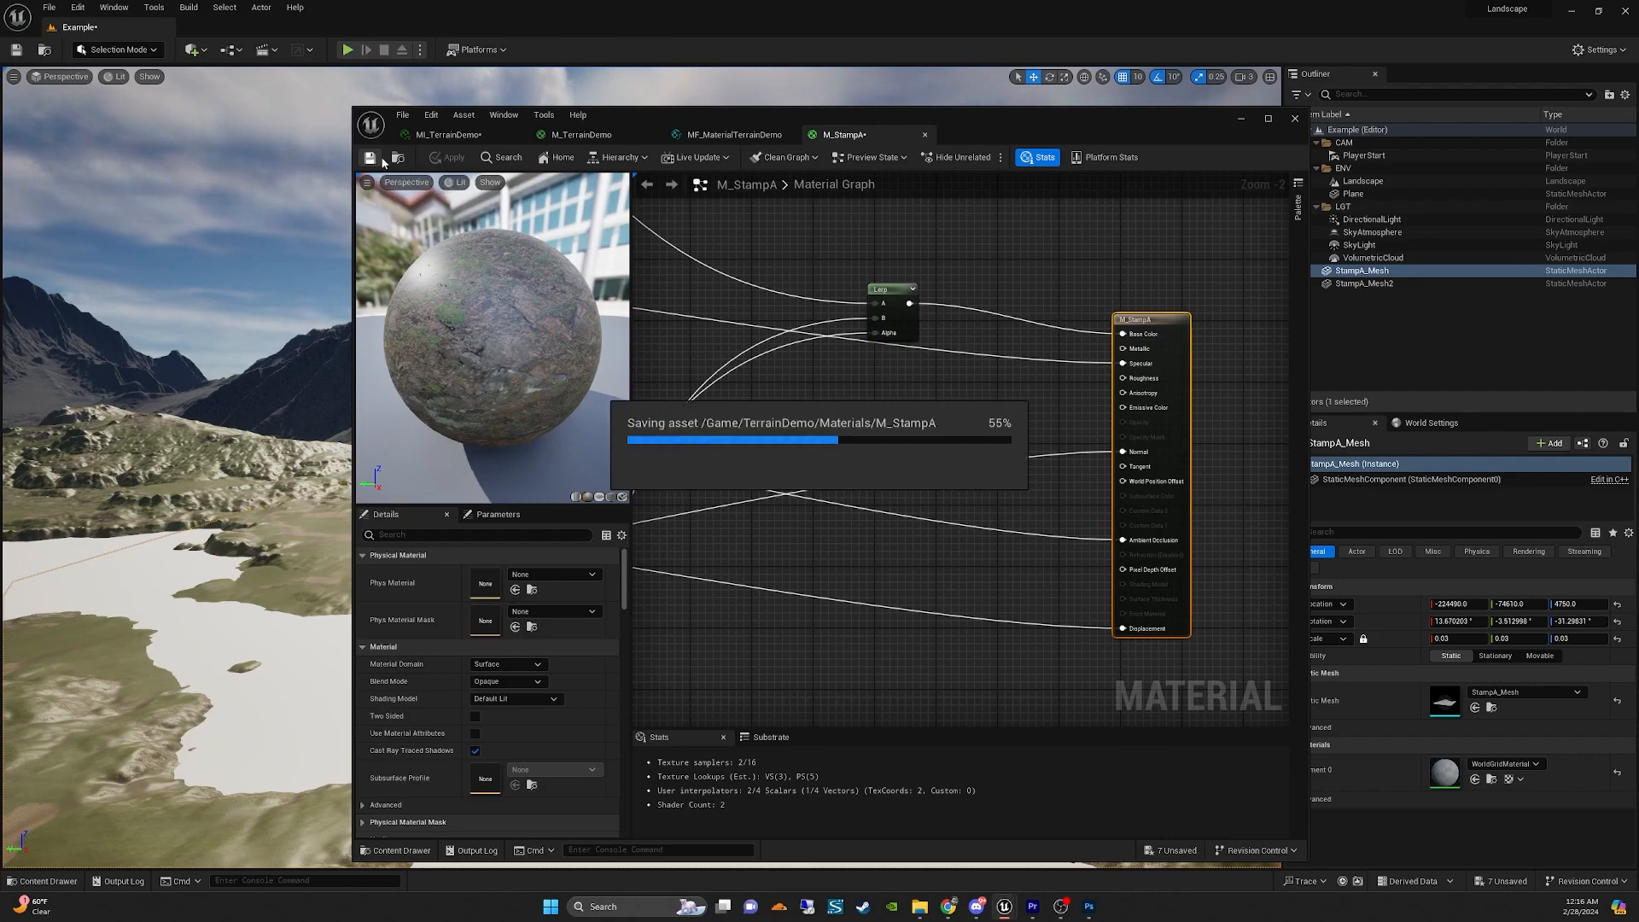
Create a material instance of M_StampA in the TerrainDemo/Materials folder and name it MI_StampA.
click(401, 850)
click(420, 781)
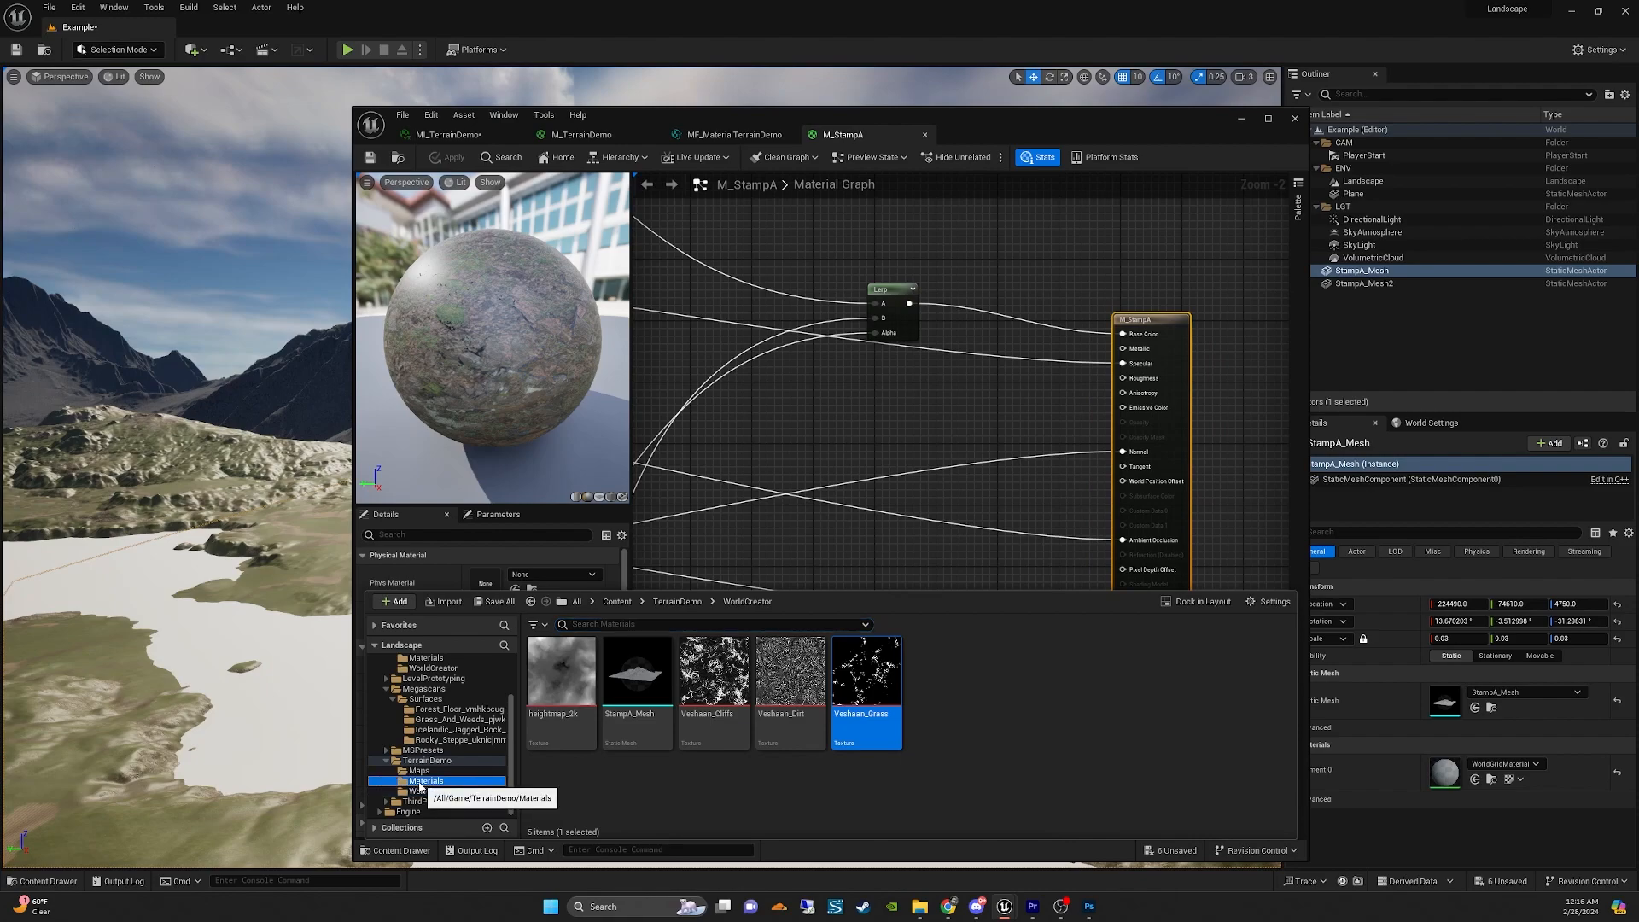
click(559, 678)
right_click(556, 679)
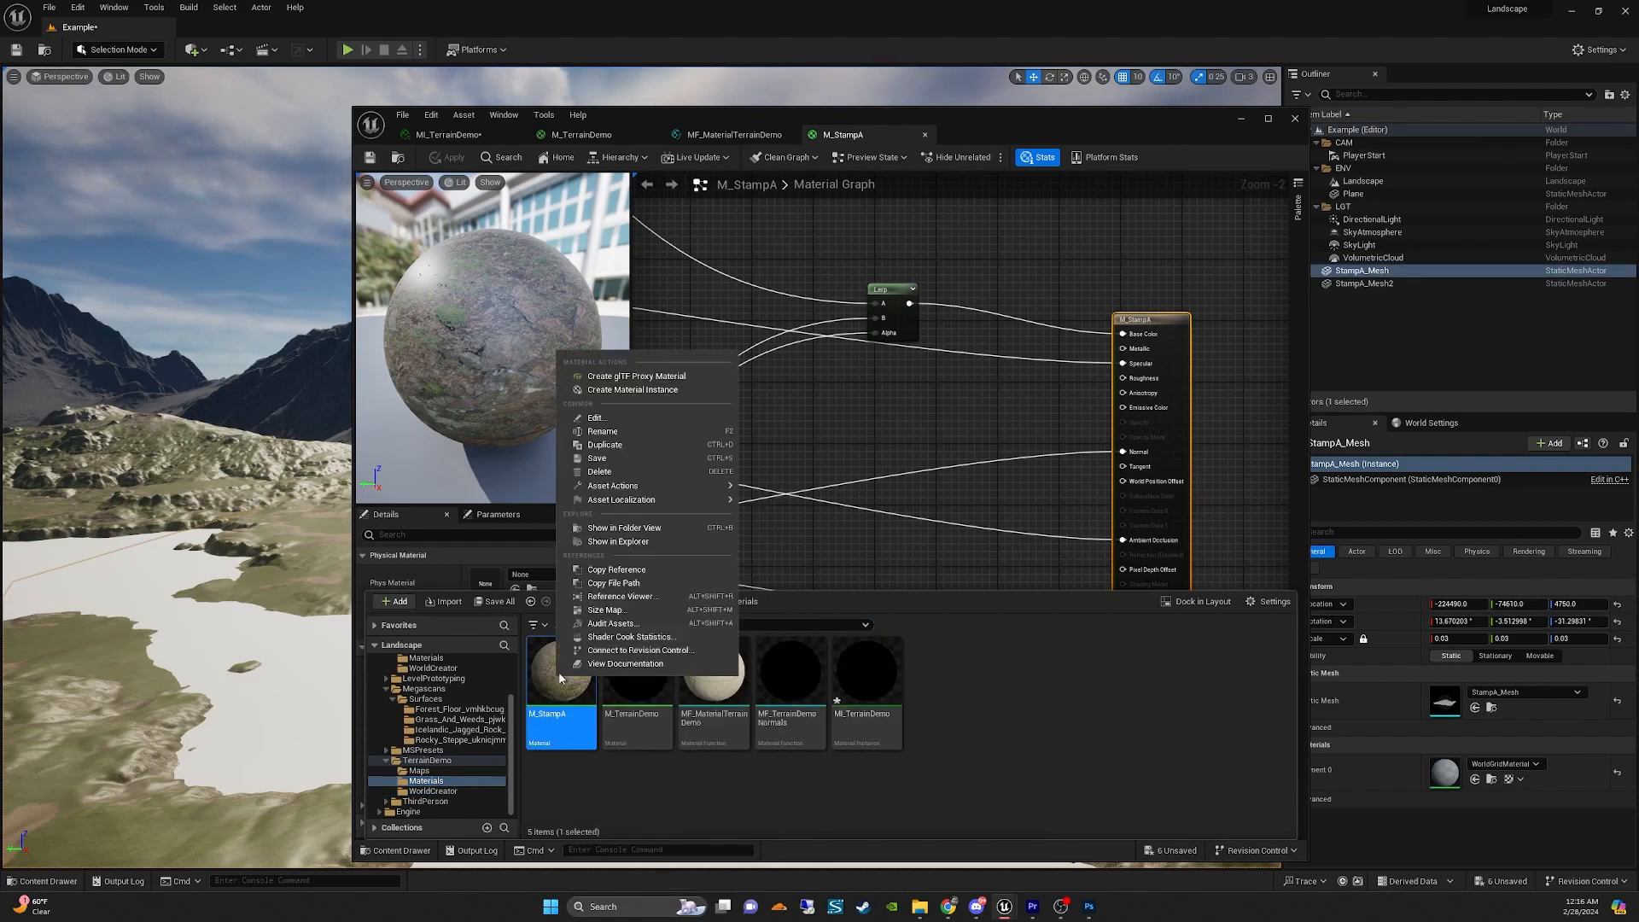
click(632, 389)
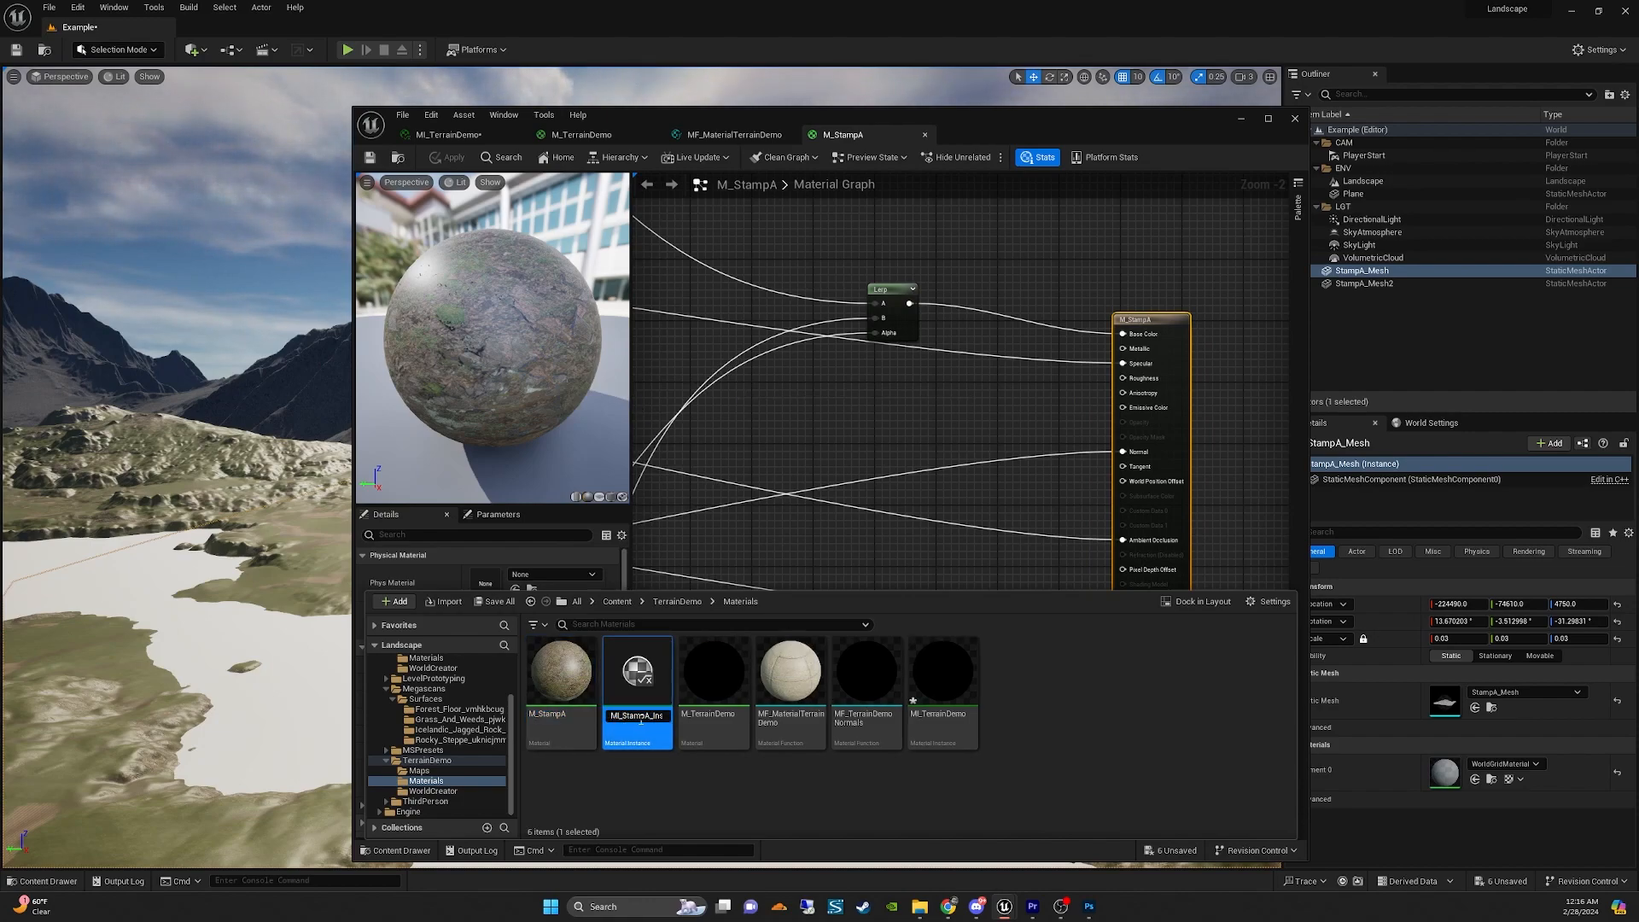
key(BackSpace)
key(Return)
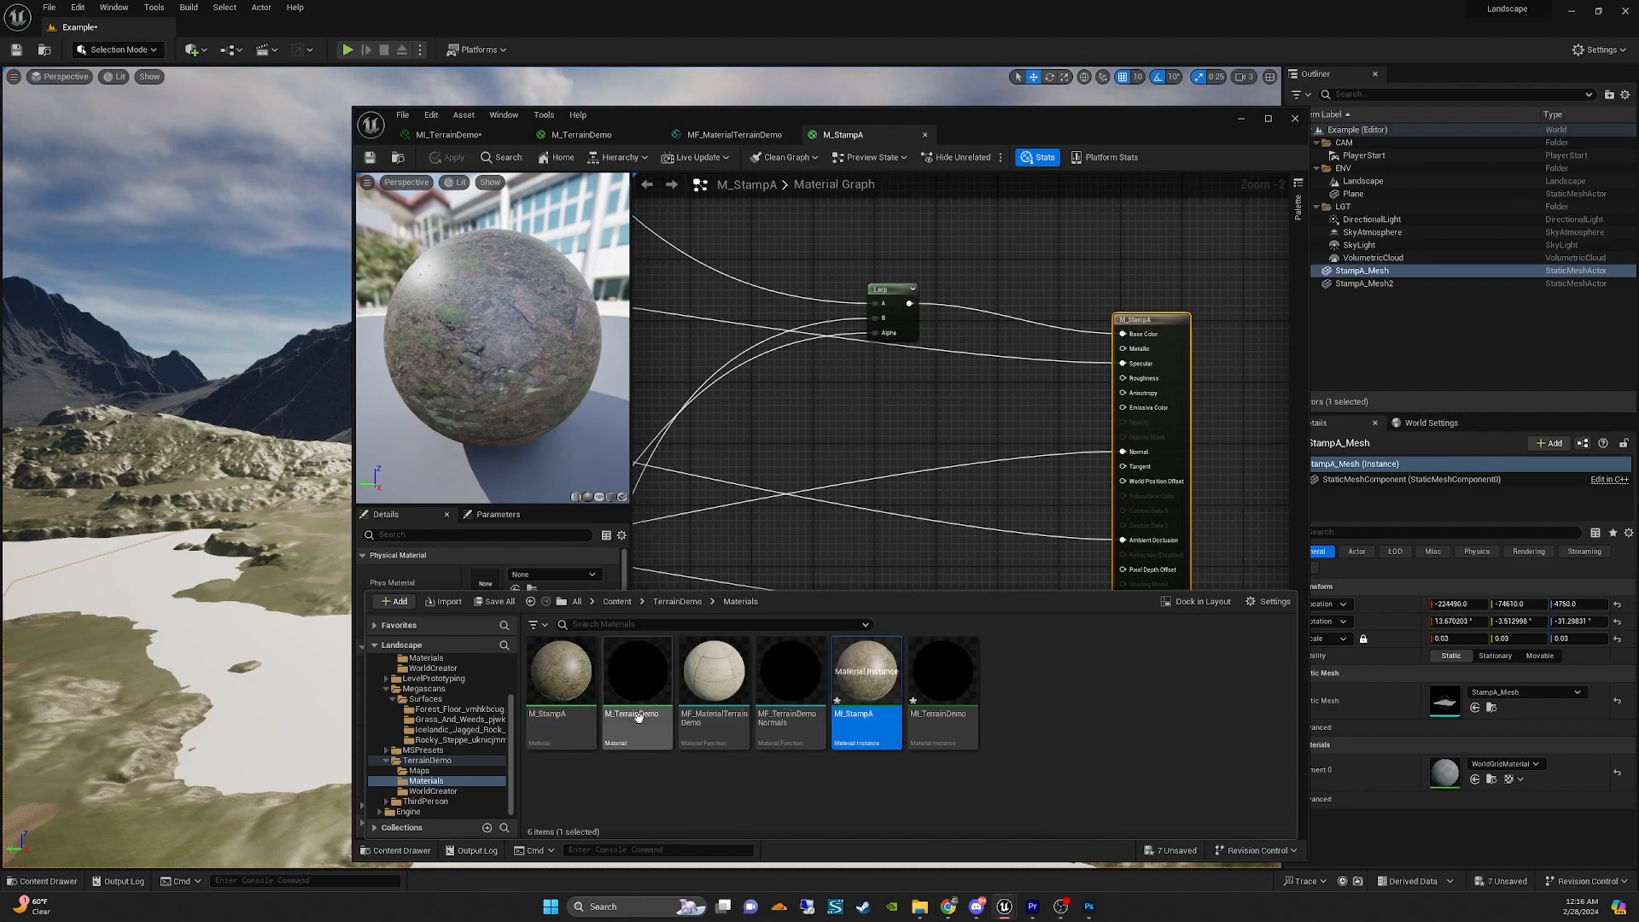
Apply the MI_StampA material instance to the StampA_Mesh2 mountain in the level.
click(349, 485)
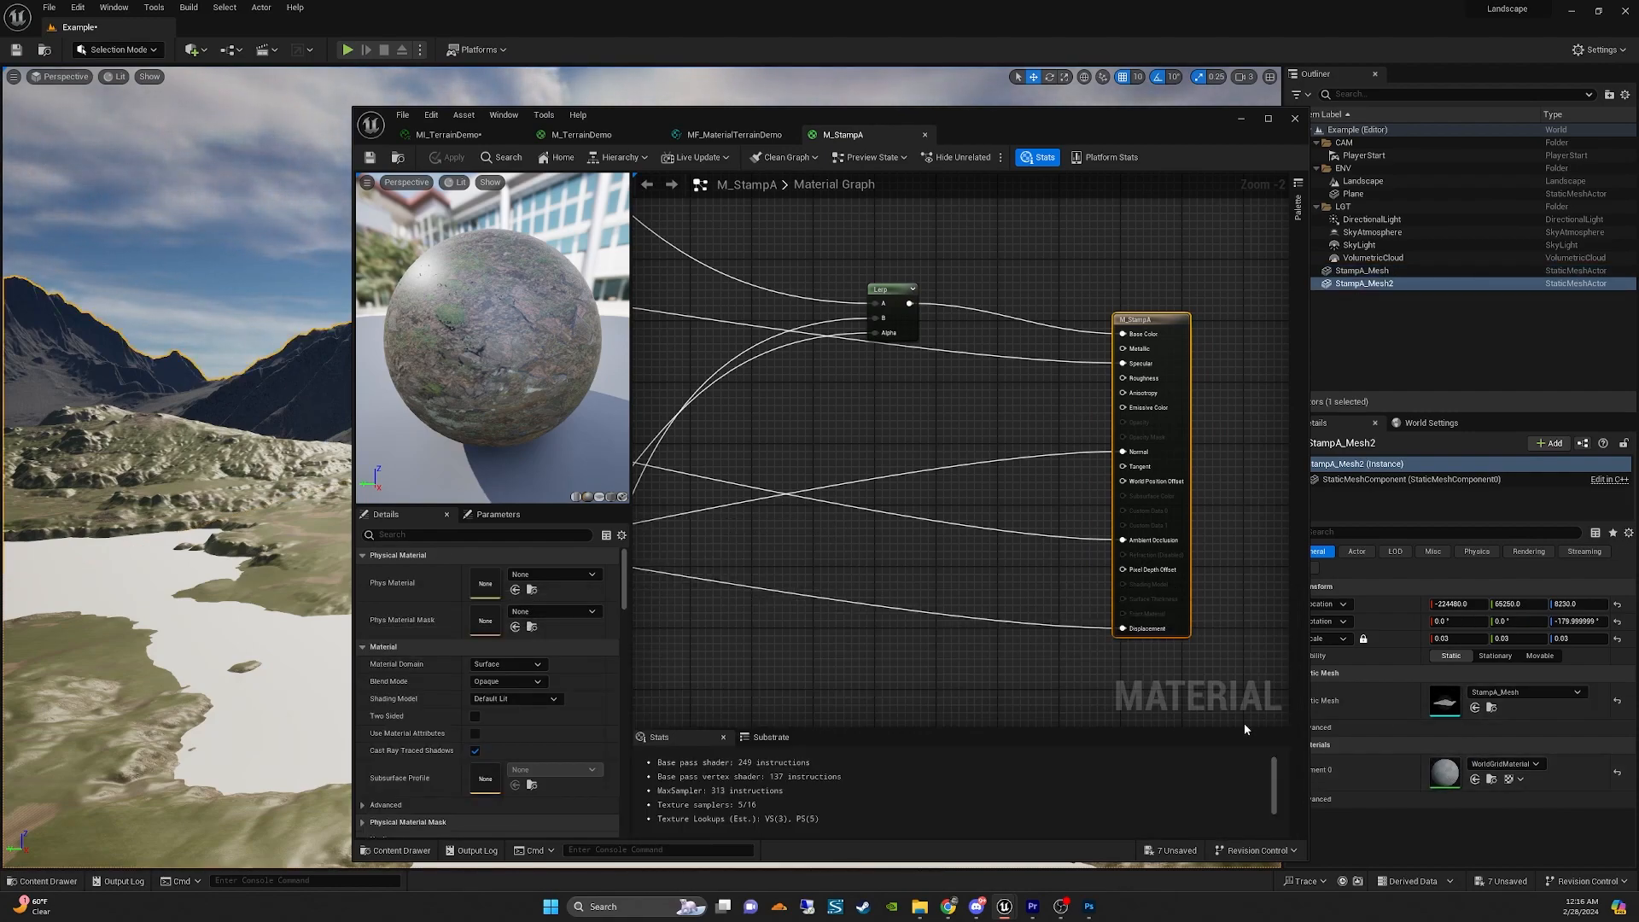
right_drag(245, 435, 154, 412)
key(w)
key(s)
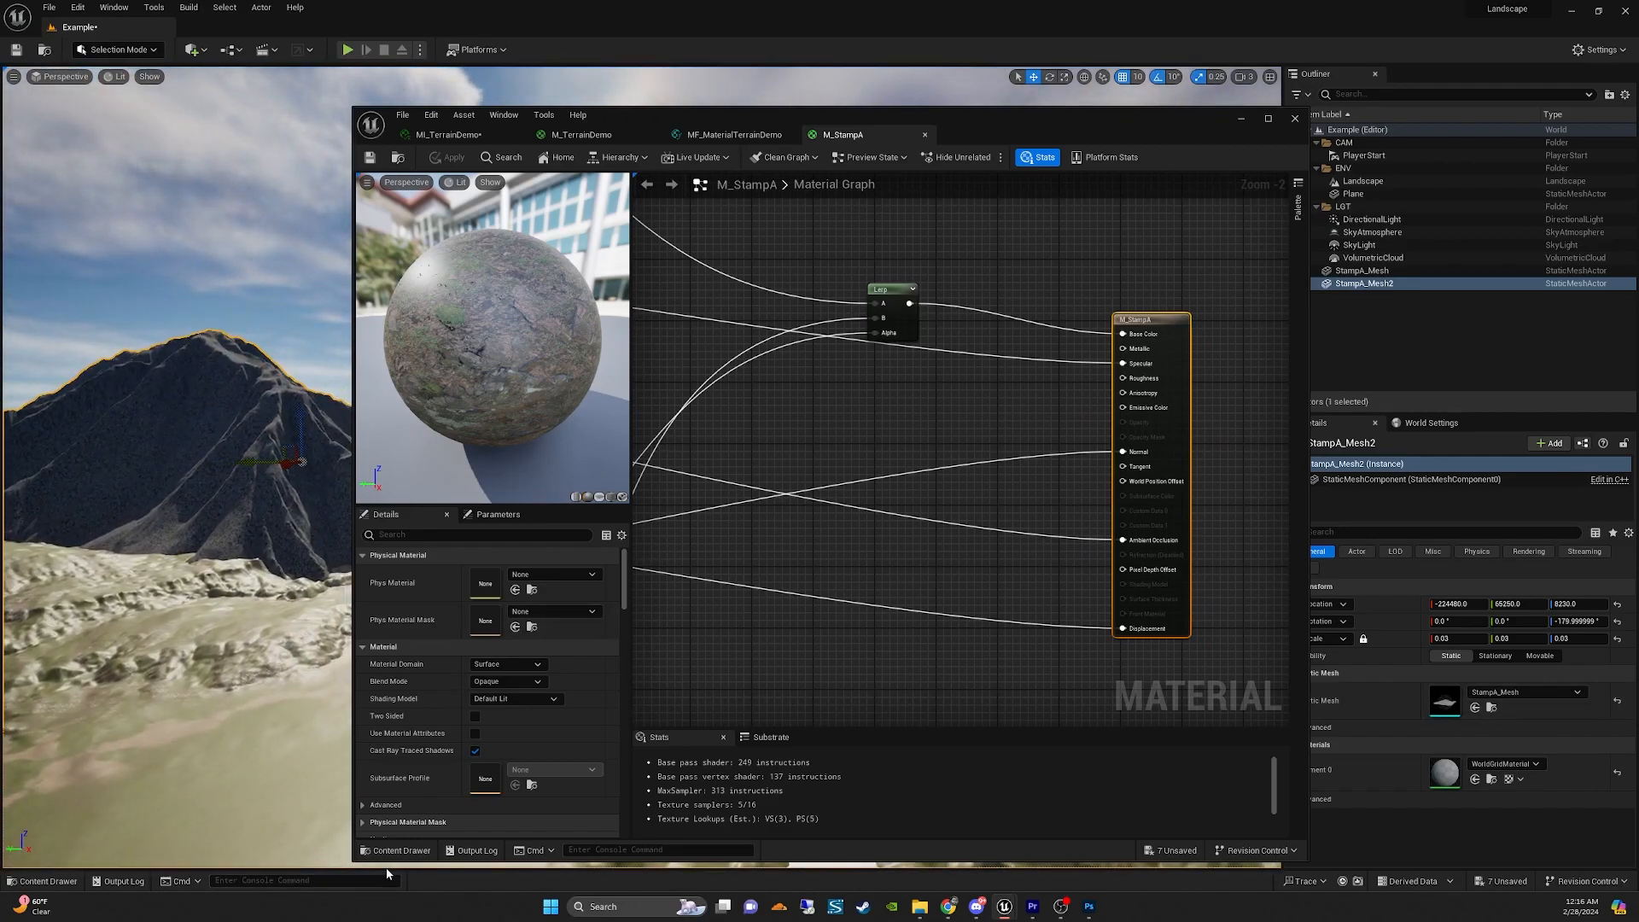
click(399, 852)
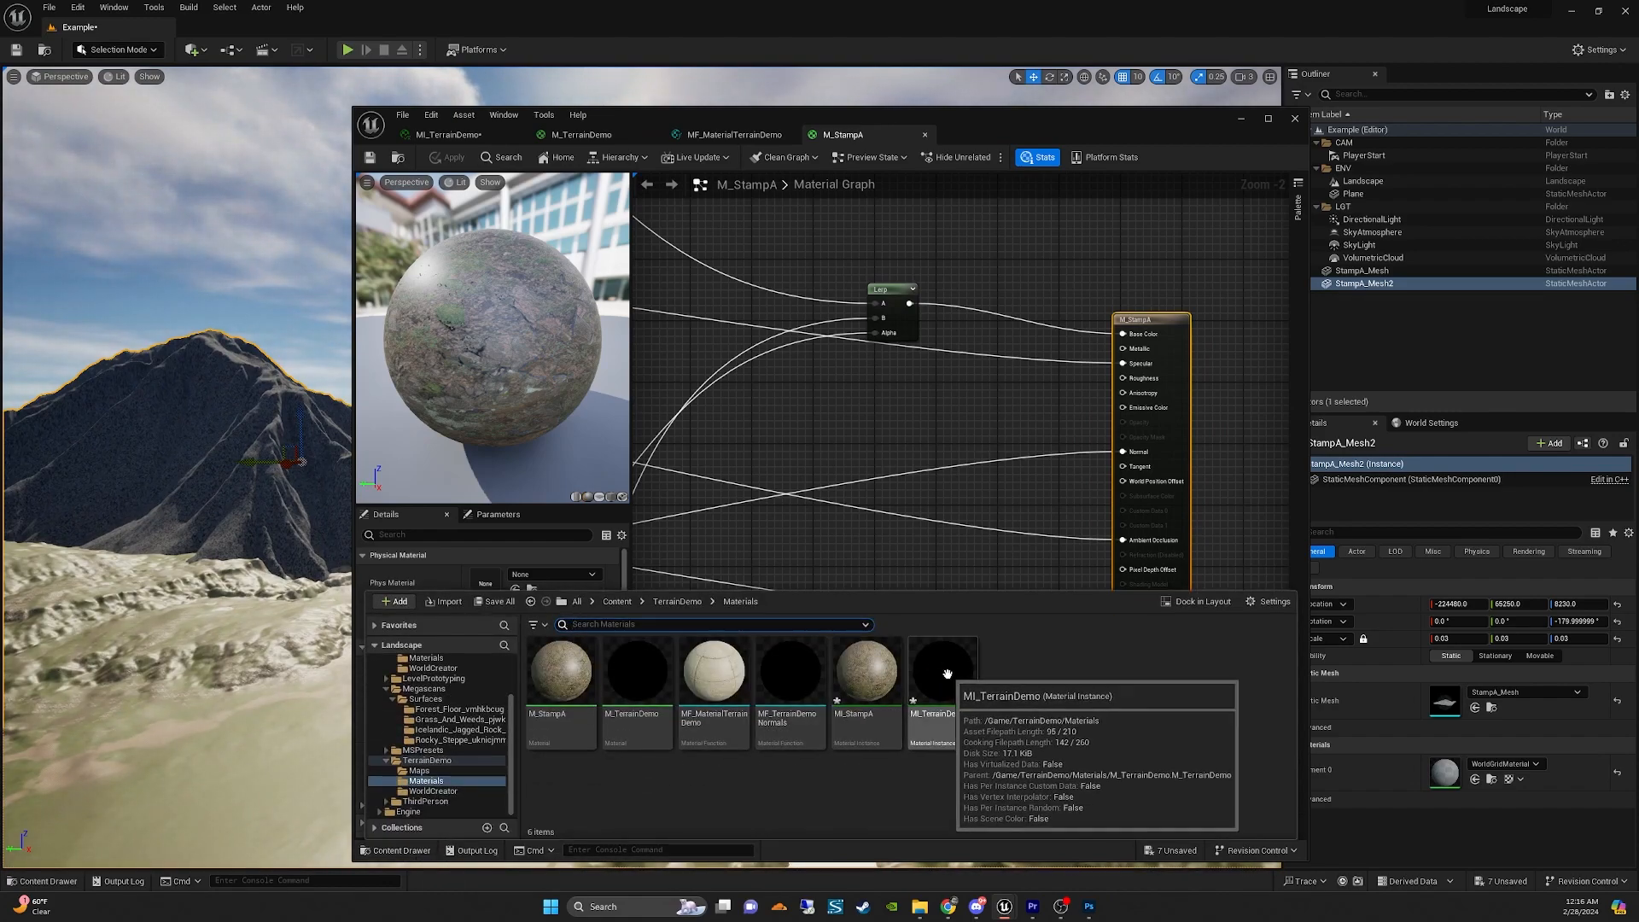
drag(867, 670, 287, 494)
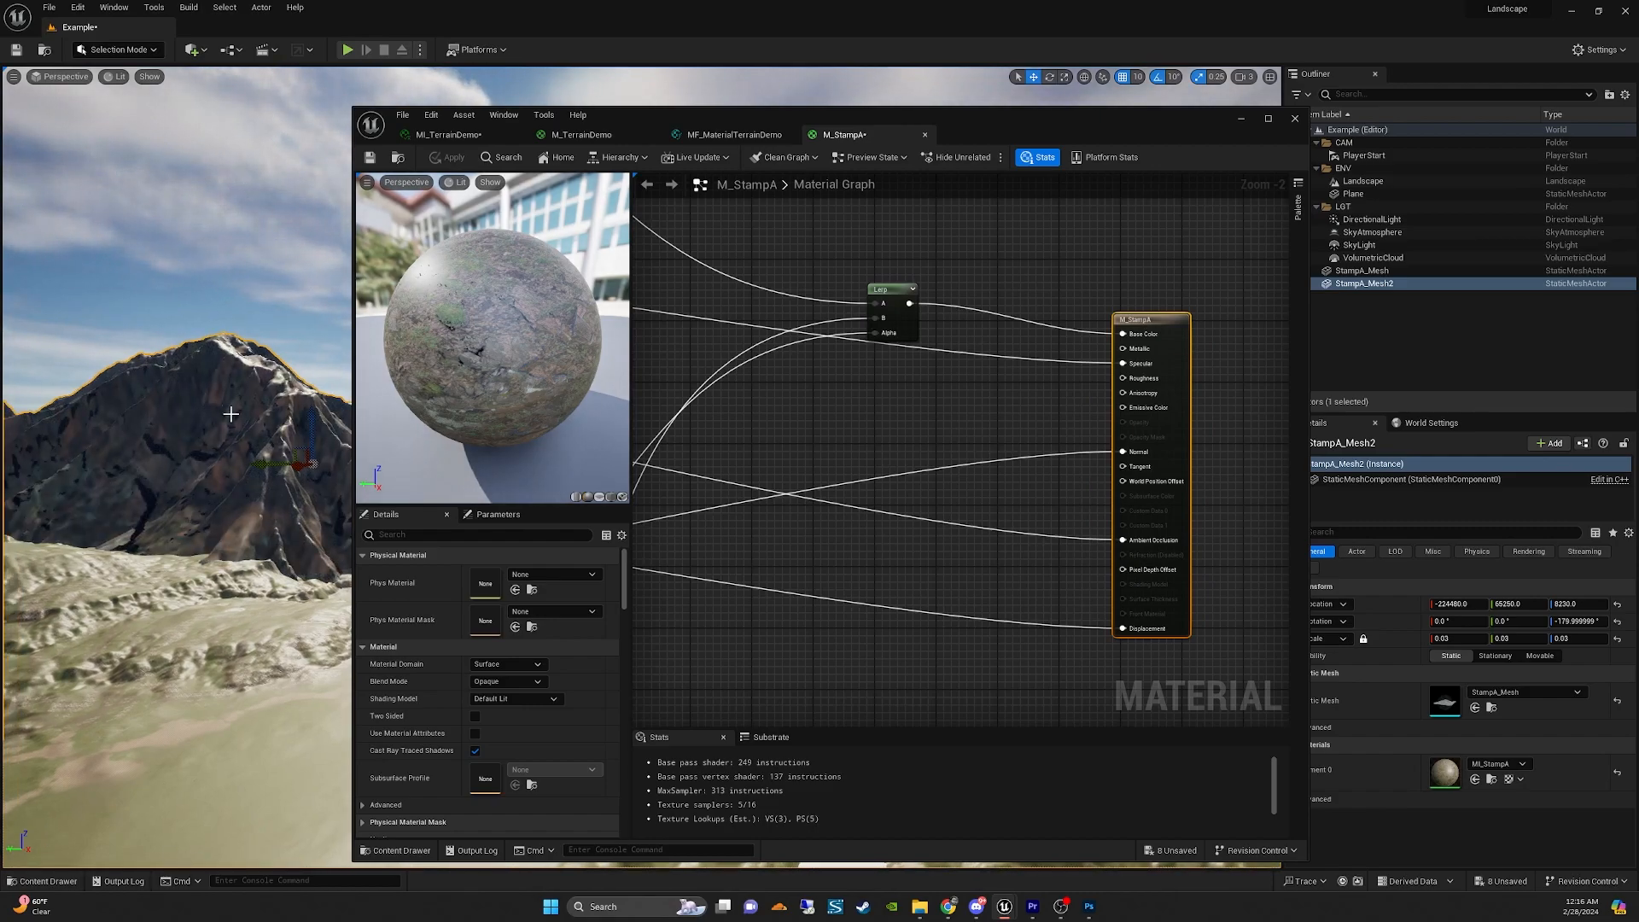
Examine the StampA_Mesh2 mountain's ground and grass texturing from several viewpoints in the level.
key(s)
right_drag(230, 414, 374, 397)
key(w)
key(s)
scroll(205, 456, down, 5)
key(s)
key(w)
key(w)
key(s)
scroll(209, 470, down, 3)
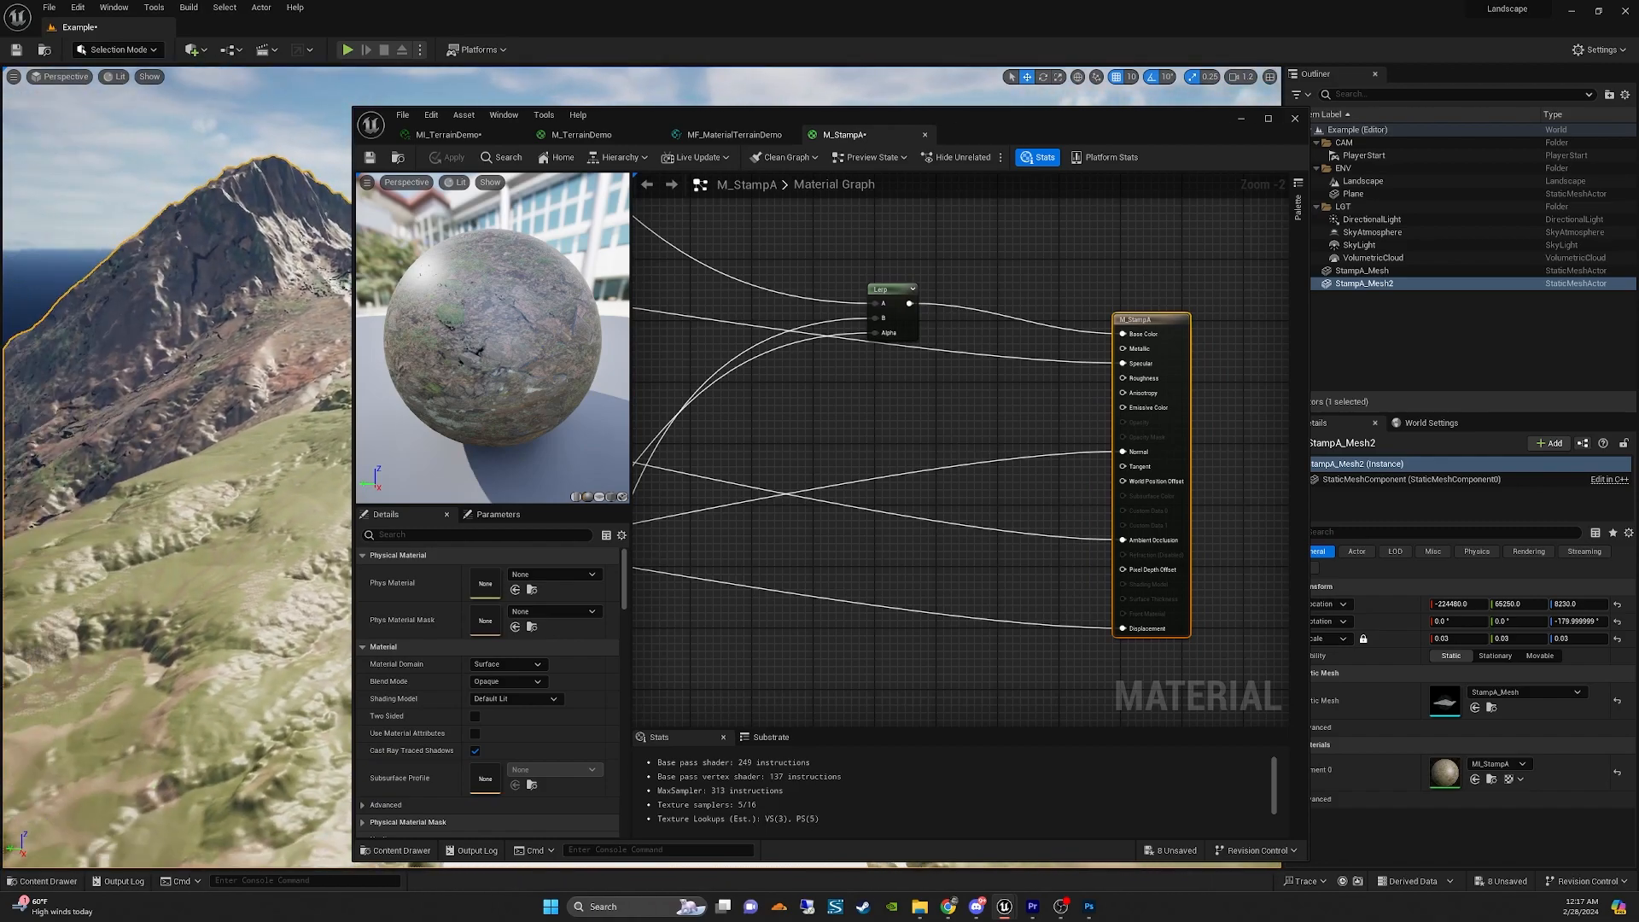
right_drag(226, 308, 282, 316)
Reposition the Lerp node and the material output node in the M_StampA graph to space them apart.
scroll(867, 519, down, 6)
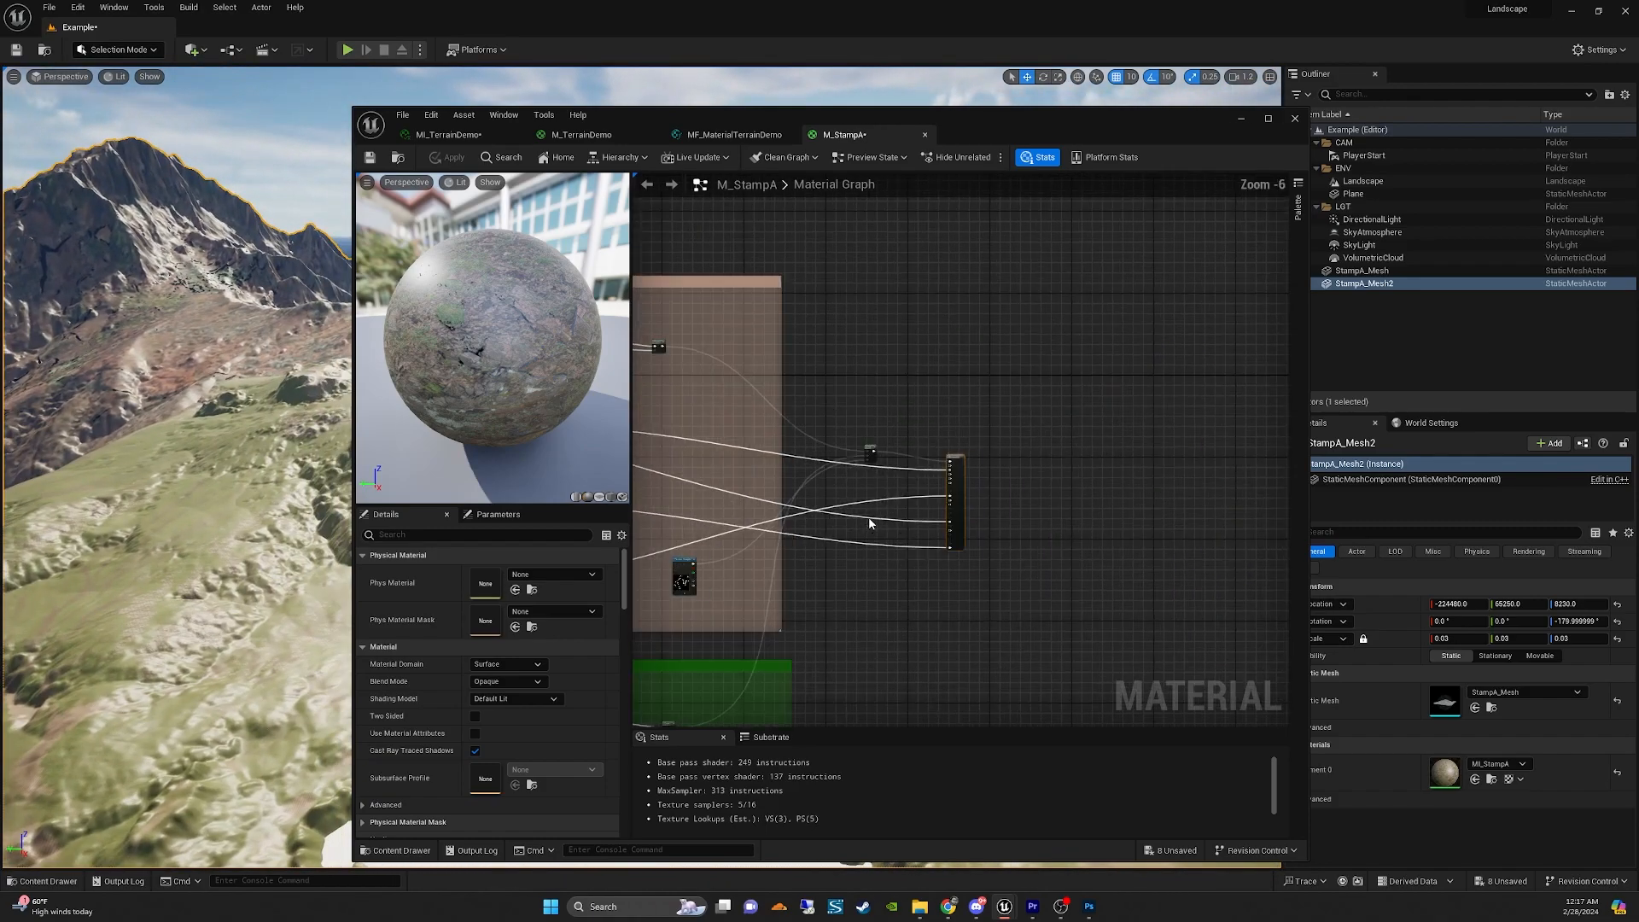
scroll(871, 639, up, 4)
right_drag(871, 638, 1016, 572)
right_drag(1006, 364, 945, 565)
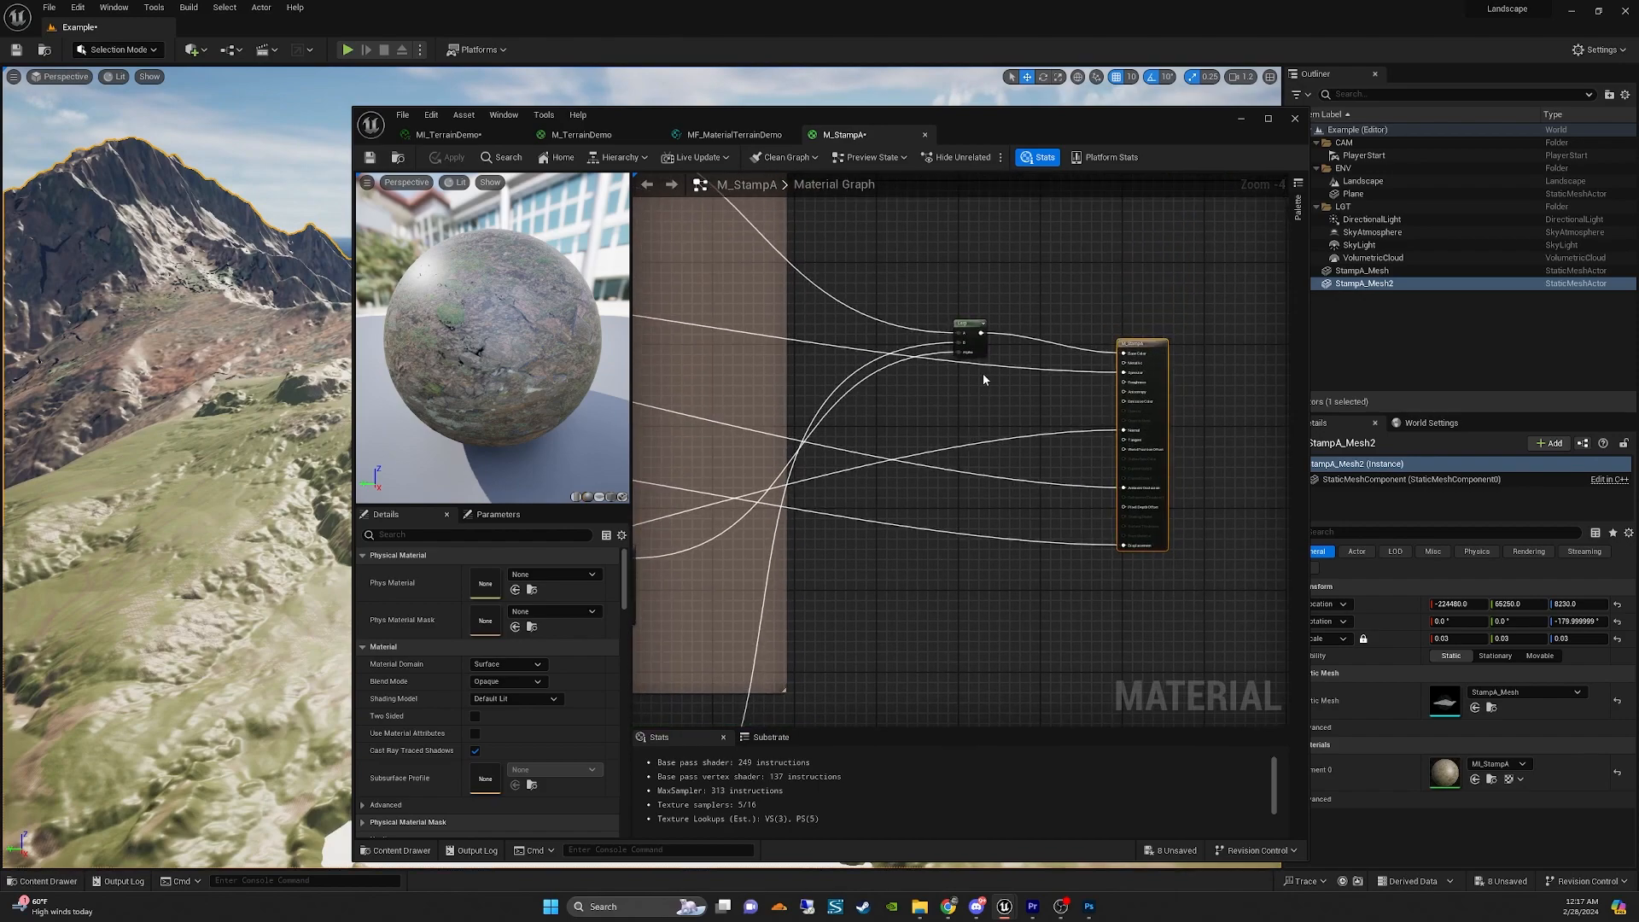
drag(968, 321, 965, 335)
drag(1140, 343, 1179, 386)
right_drag(977, 542, 1043, 318)
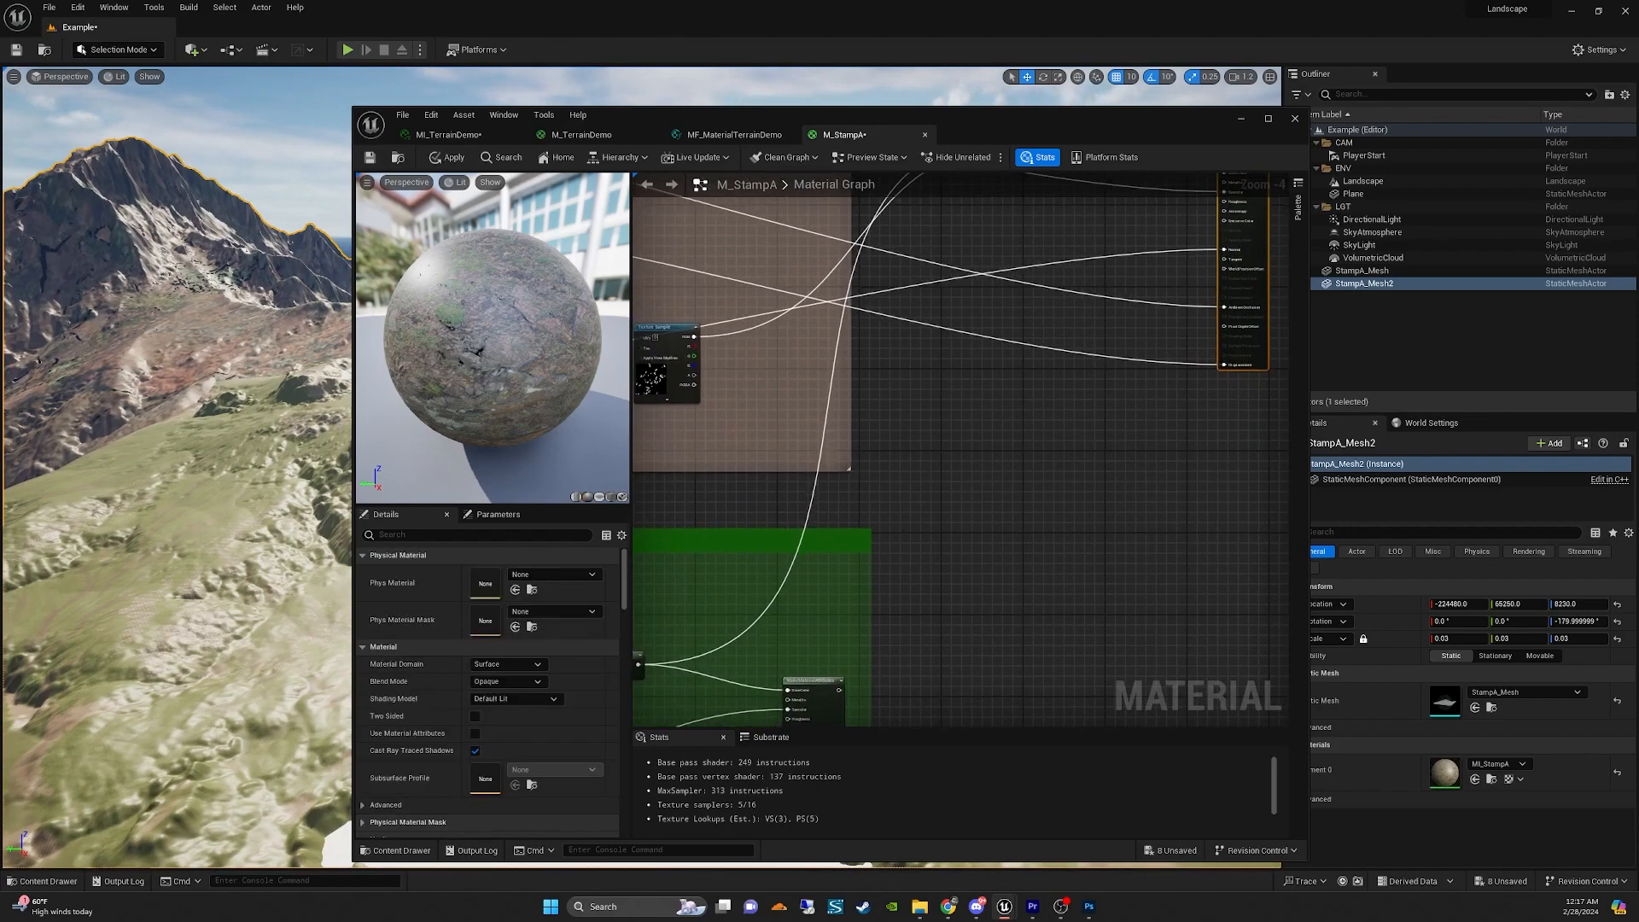
Move the Veshaan_Grass texture sample out of the Ground group and place it just below the Lerp node.
right_drag(753, 710, 927, 523)
scroll(927, 523, up, 2)
right_drag(899, 300, 988, 542)
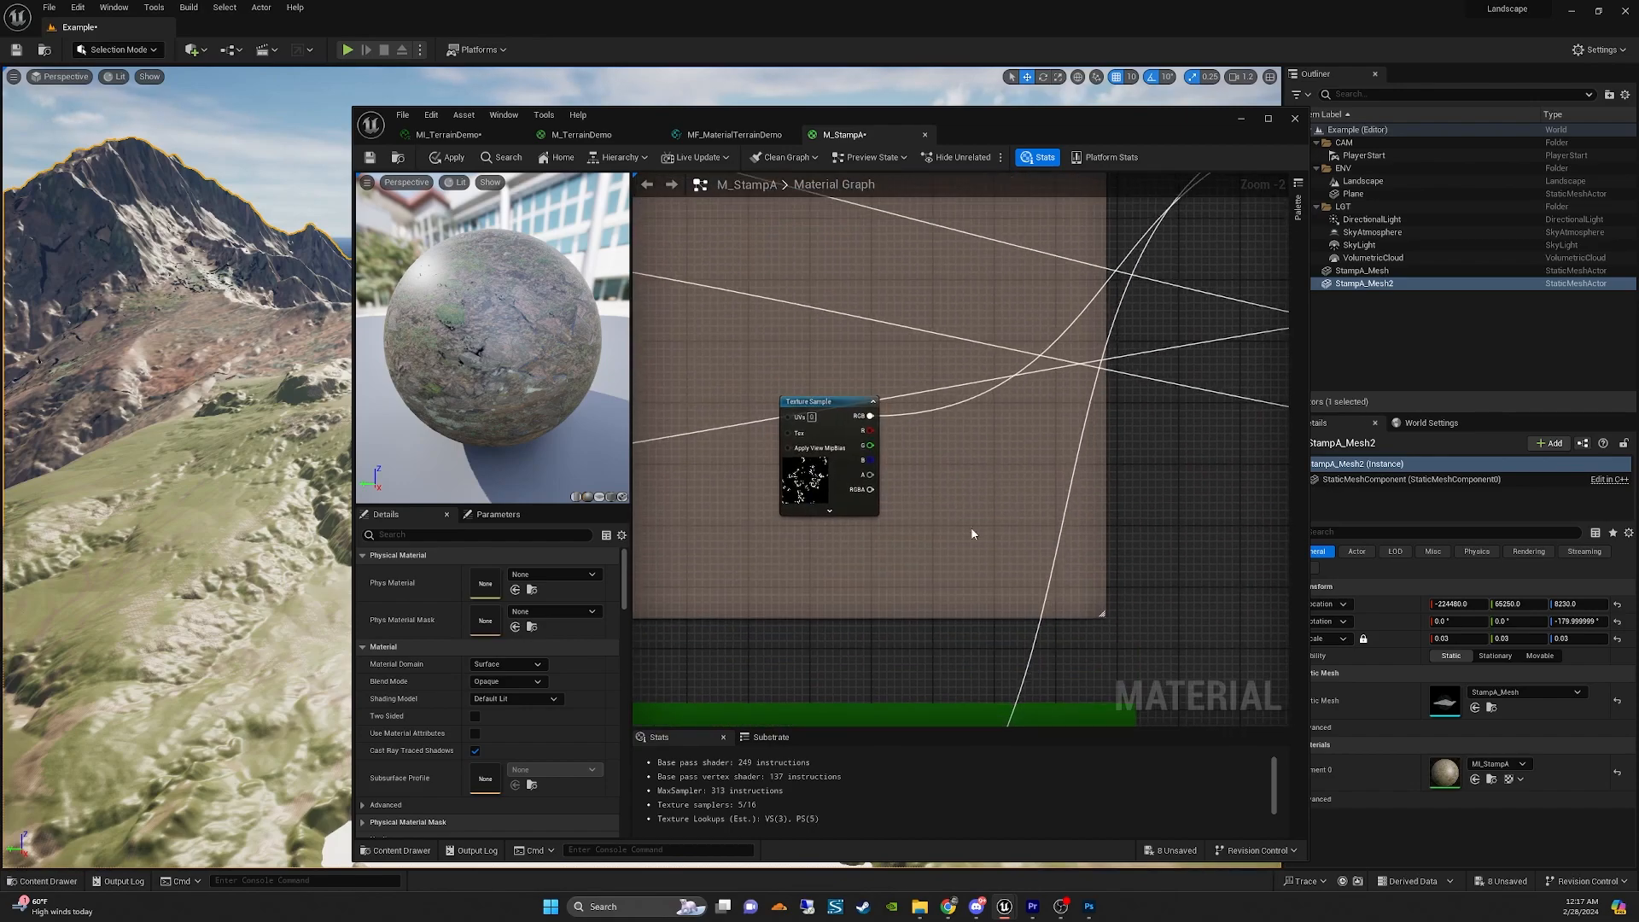
scroll(951, 579, up, 2)
drag(814, 384, 879, 456)
right_drag(1031, 486, 900, 598)
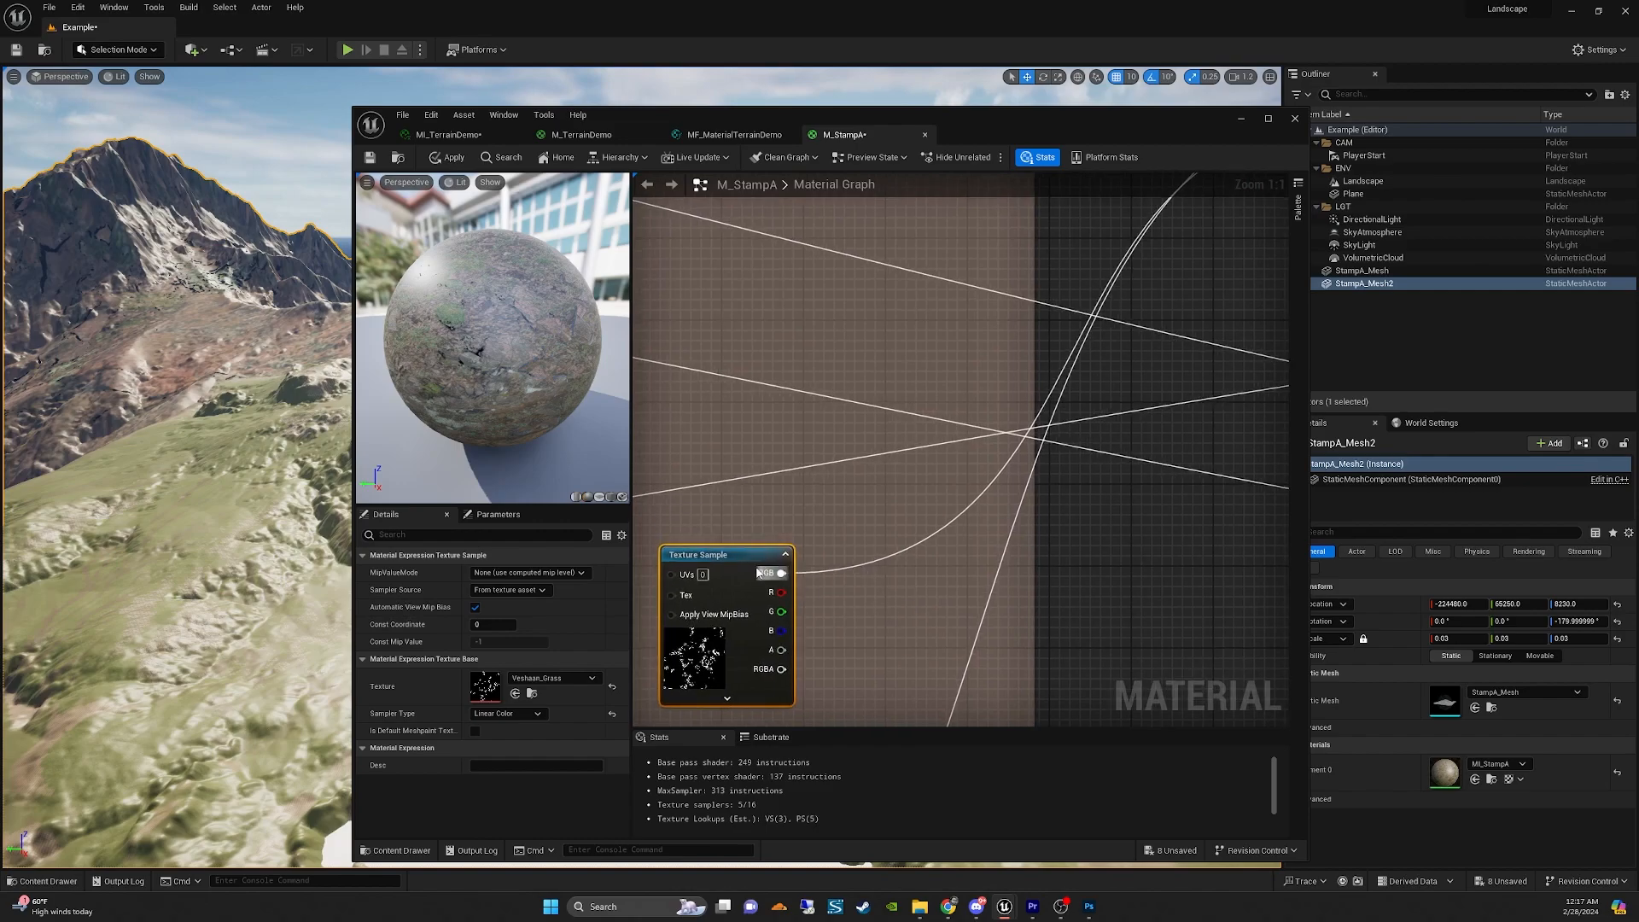
drag(747, 553, 790, 512)
scroll(914, 580, down, 3)
drag(796, 600, 1113, 386)
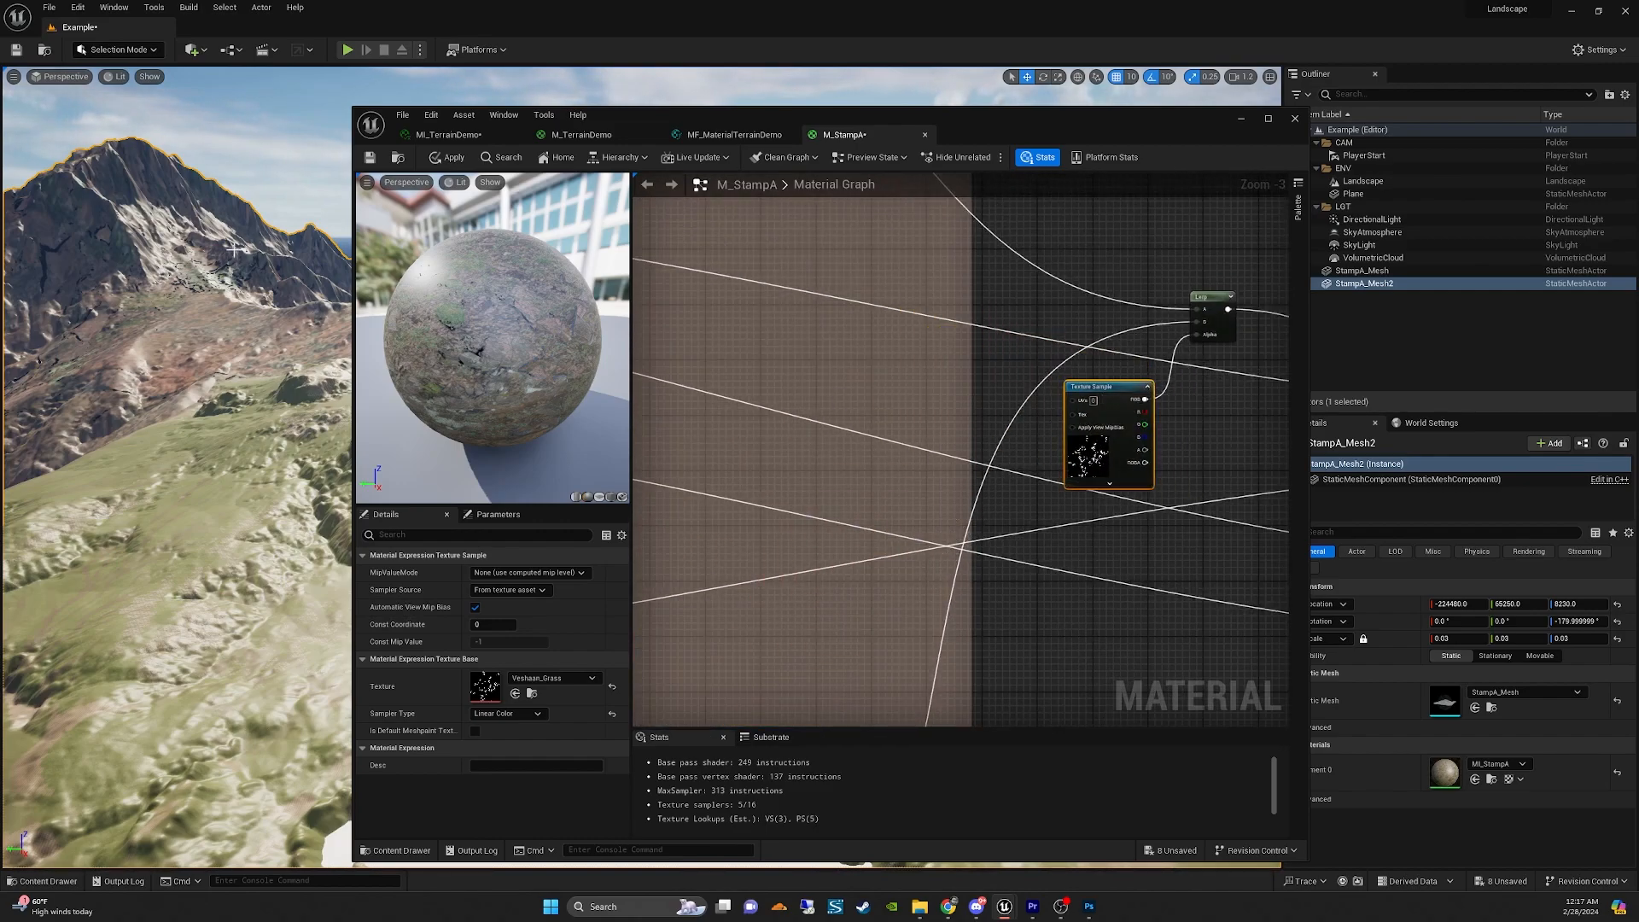
Adjust the Lerp node's position between the Veshaan_Grass texture sample and the material output.
right_drag(216, 267, 217, 267)
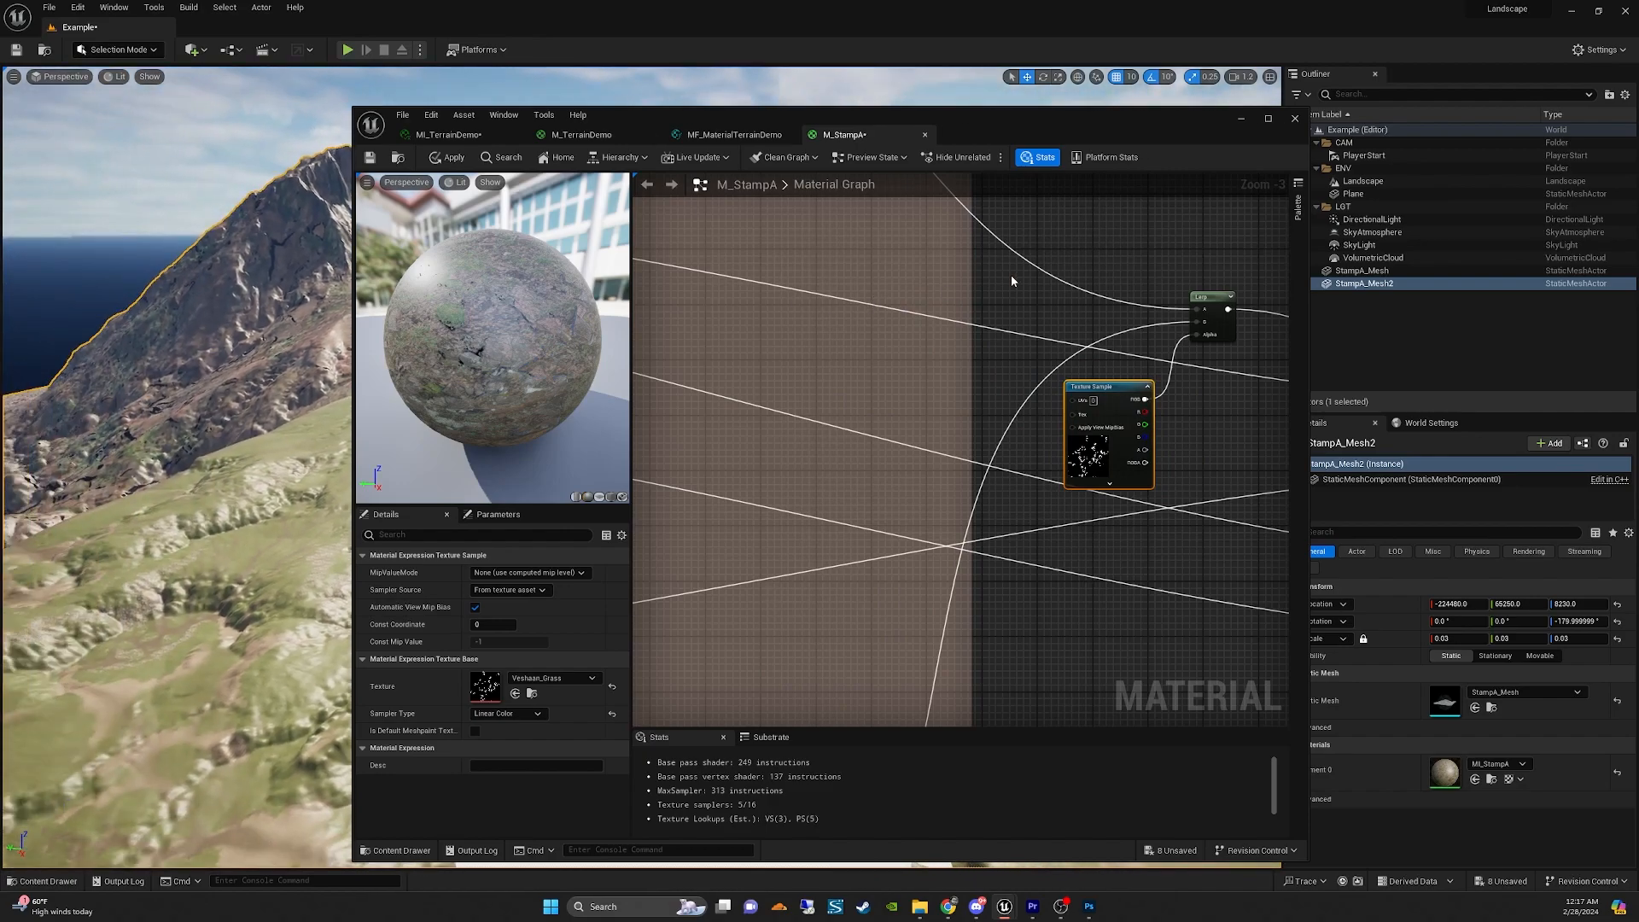
right_drag(1138, 303, 856, 359)
scroll(856, 360, up, 1)
drag(925, 345, 941, 314)
right_drag(991, 423, 1043, 497)
scroll(1099, 433, down, 2)
drag(968, 362, 1066, 448)
Examine the Ground group's texture, mask and roughness nodes and their connections to the material output.
right_drag(817, 367, 1248, 333)
scroll(1041, 357, down, 2)
right_drag(813, 371, 855, 415)
scroll(806, 394, up, 2)
right_drag(710, 293, 854, 318)
scroll(836, 325, up, 1)
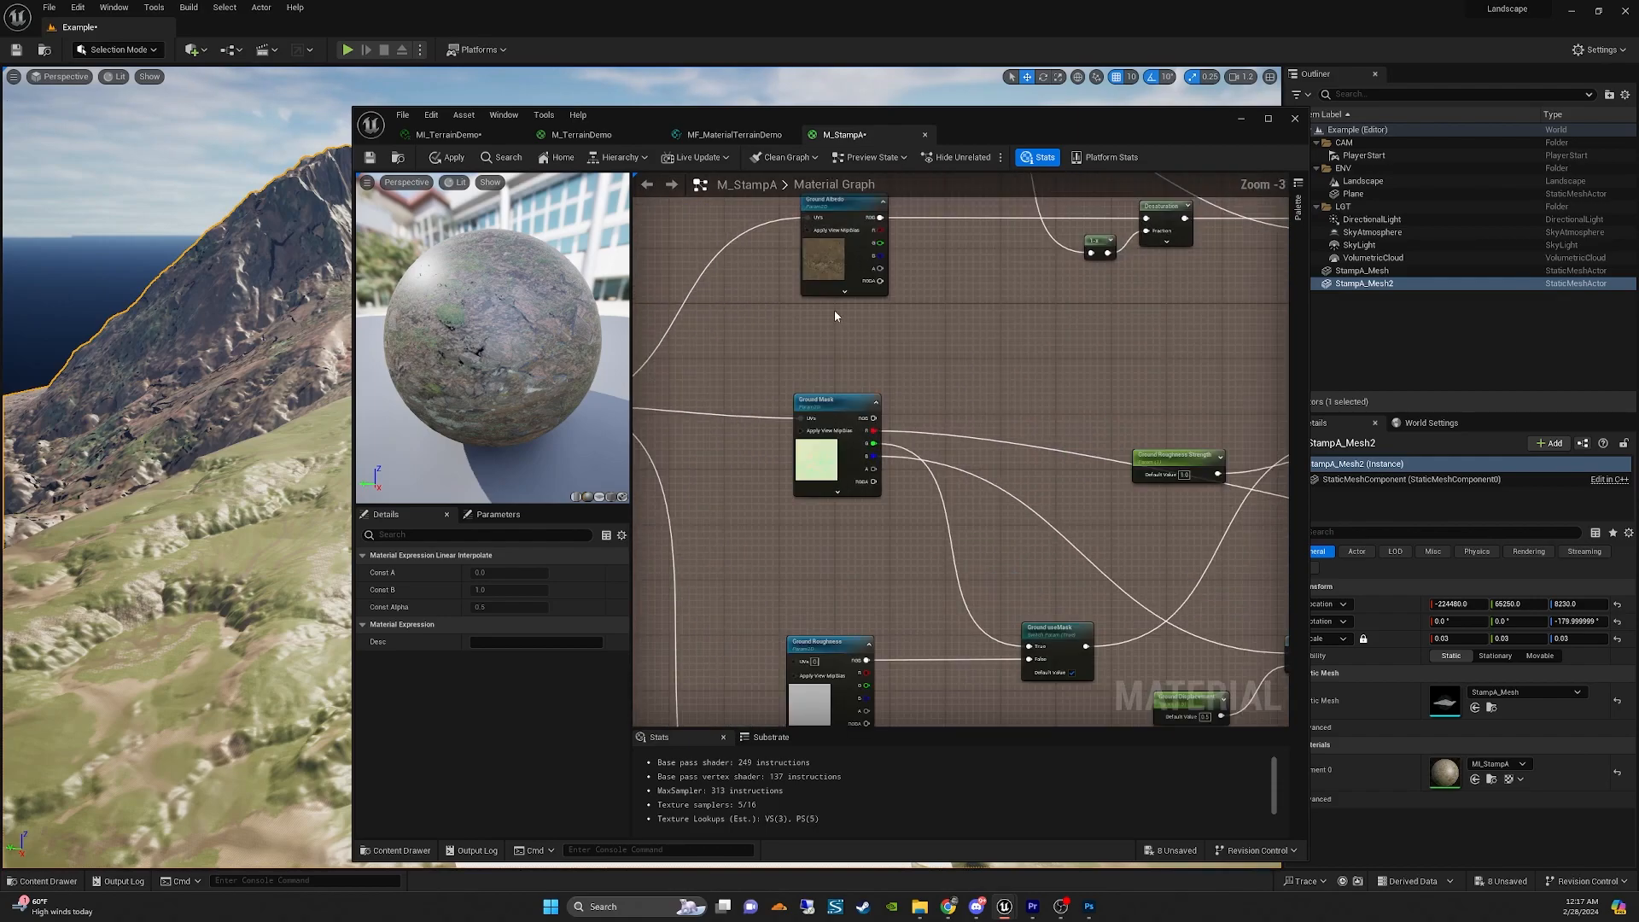
right_drag(918, 707, 856, 336)
right_drag(988, 449, 694, 494)
scroll(969, 464, down, 3)
right_drag(1064, 443, 684, 477)
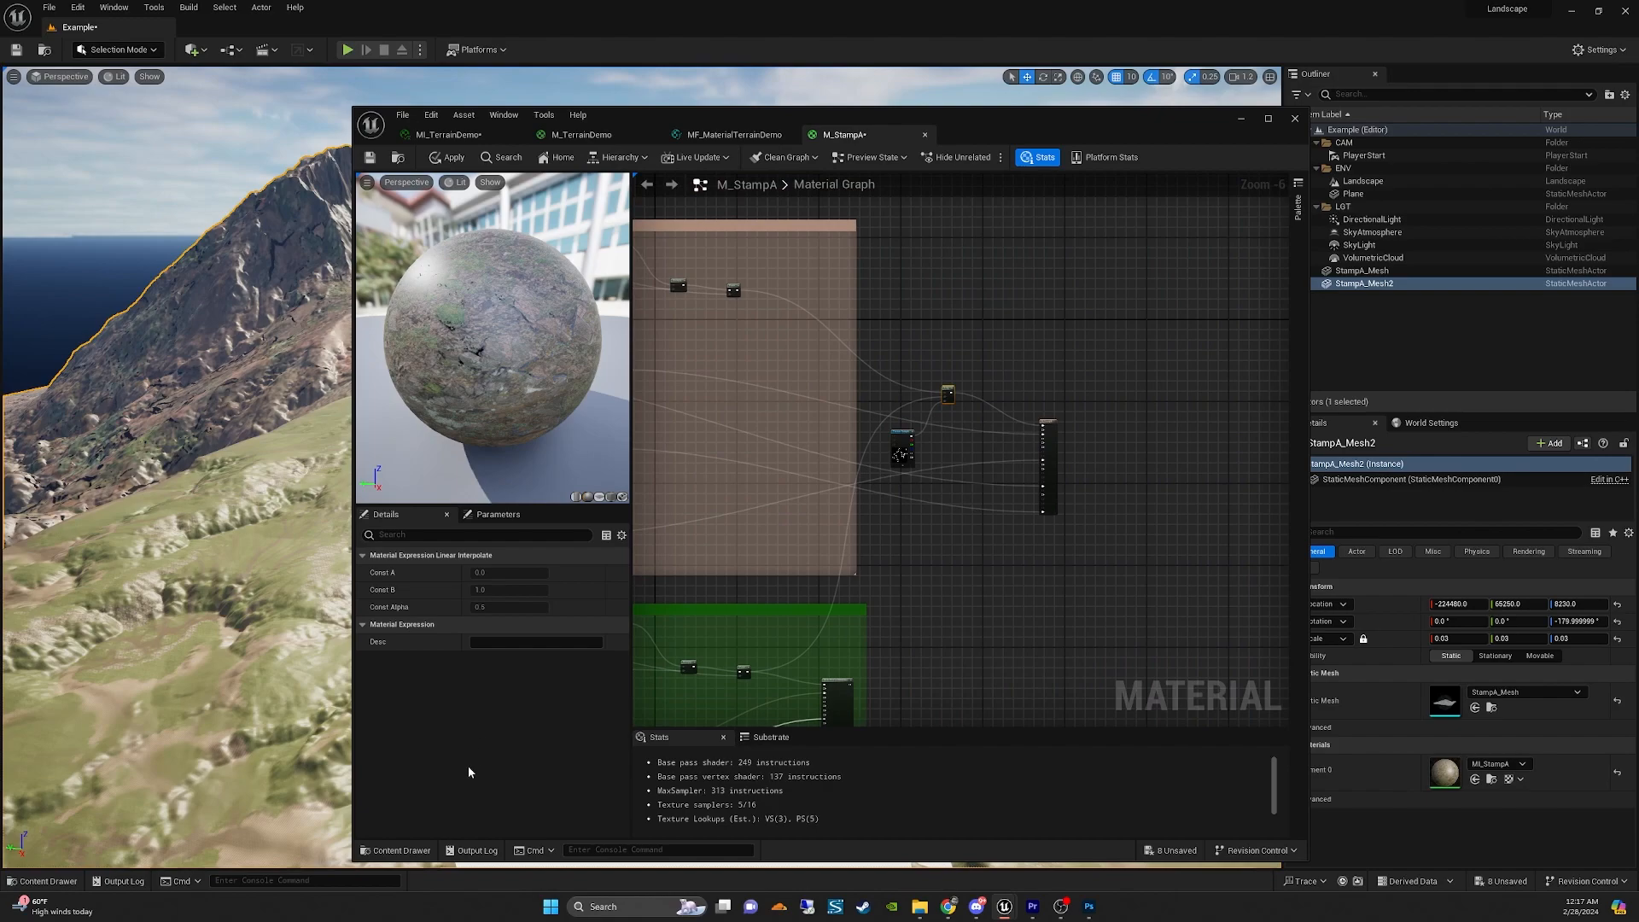
Open the MI_StampA instance to review its Grass and Ground parameters, and return to the M_StampA graph.
click(398, 848)
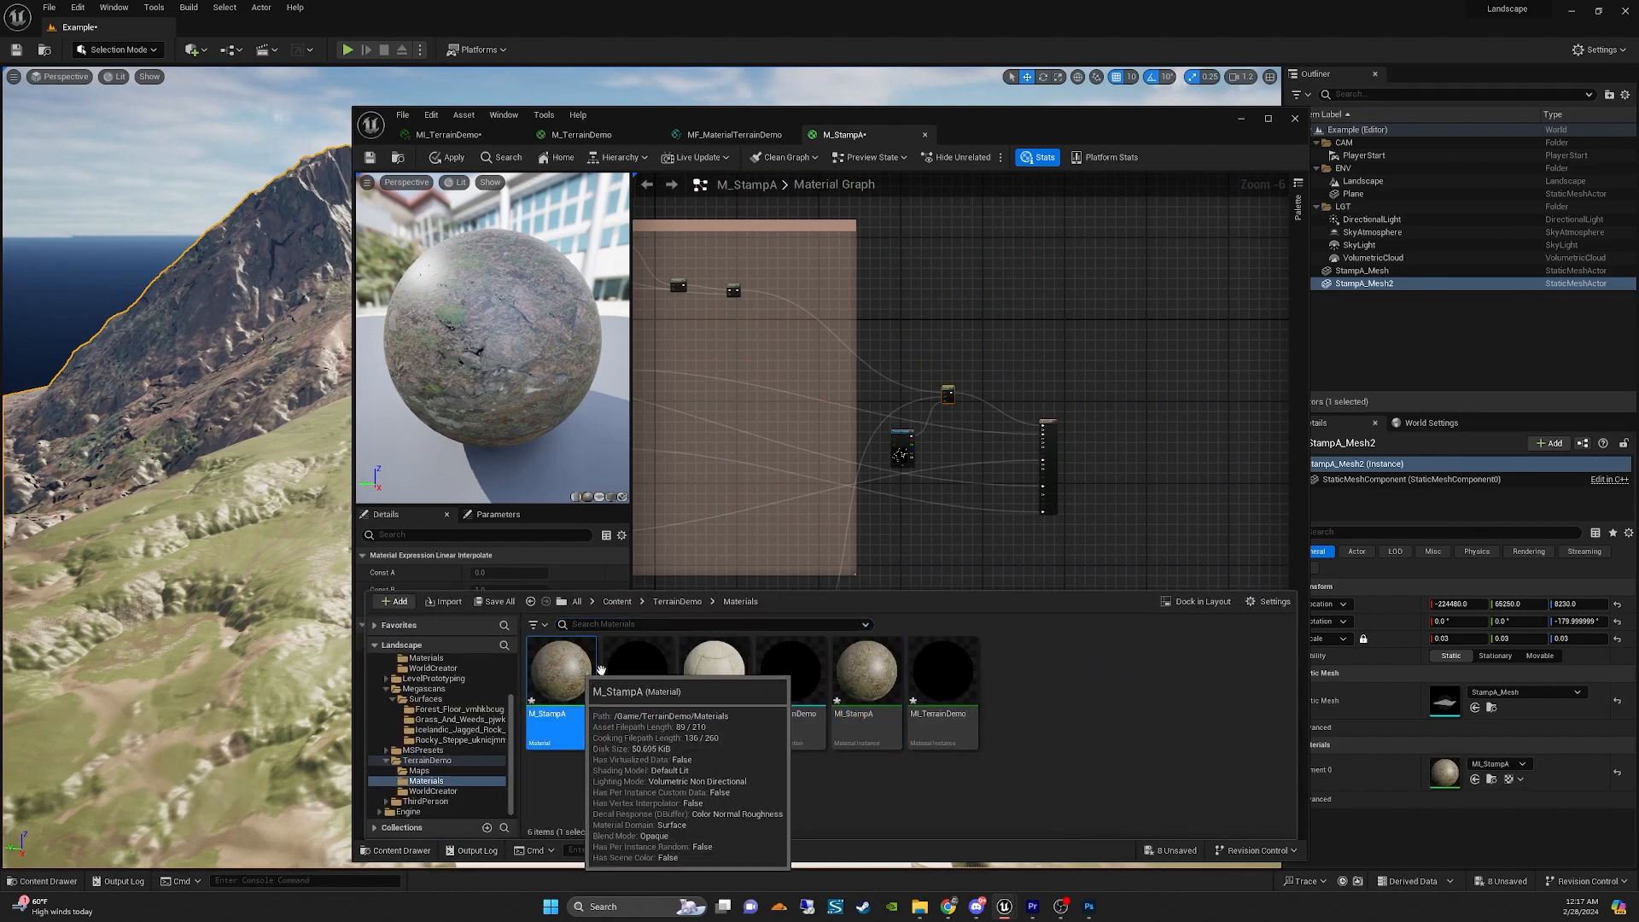
double_click(861, 685)
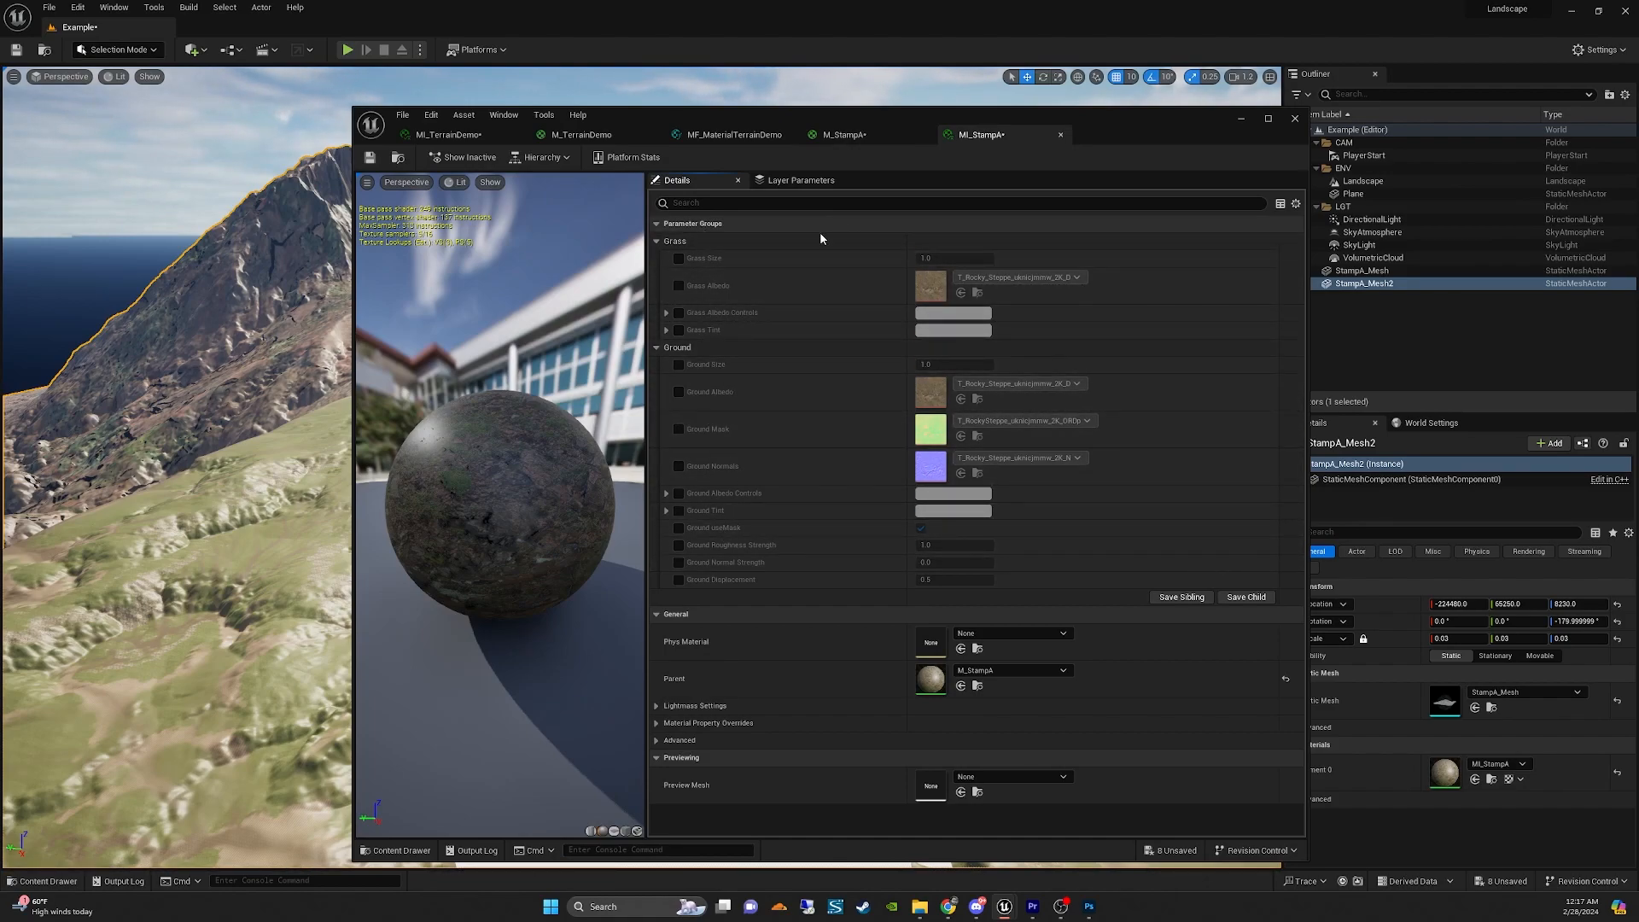
click(863, 139)
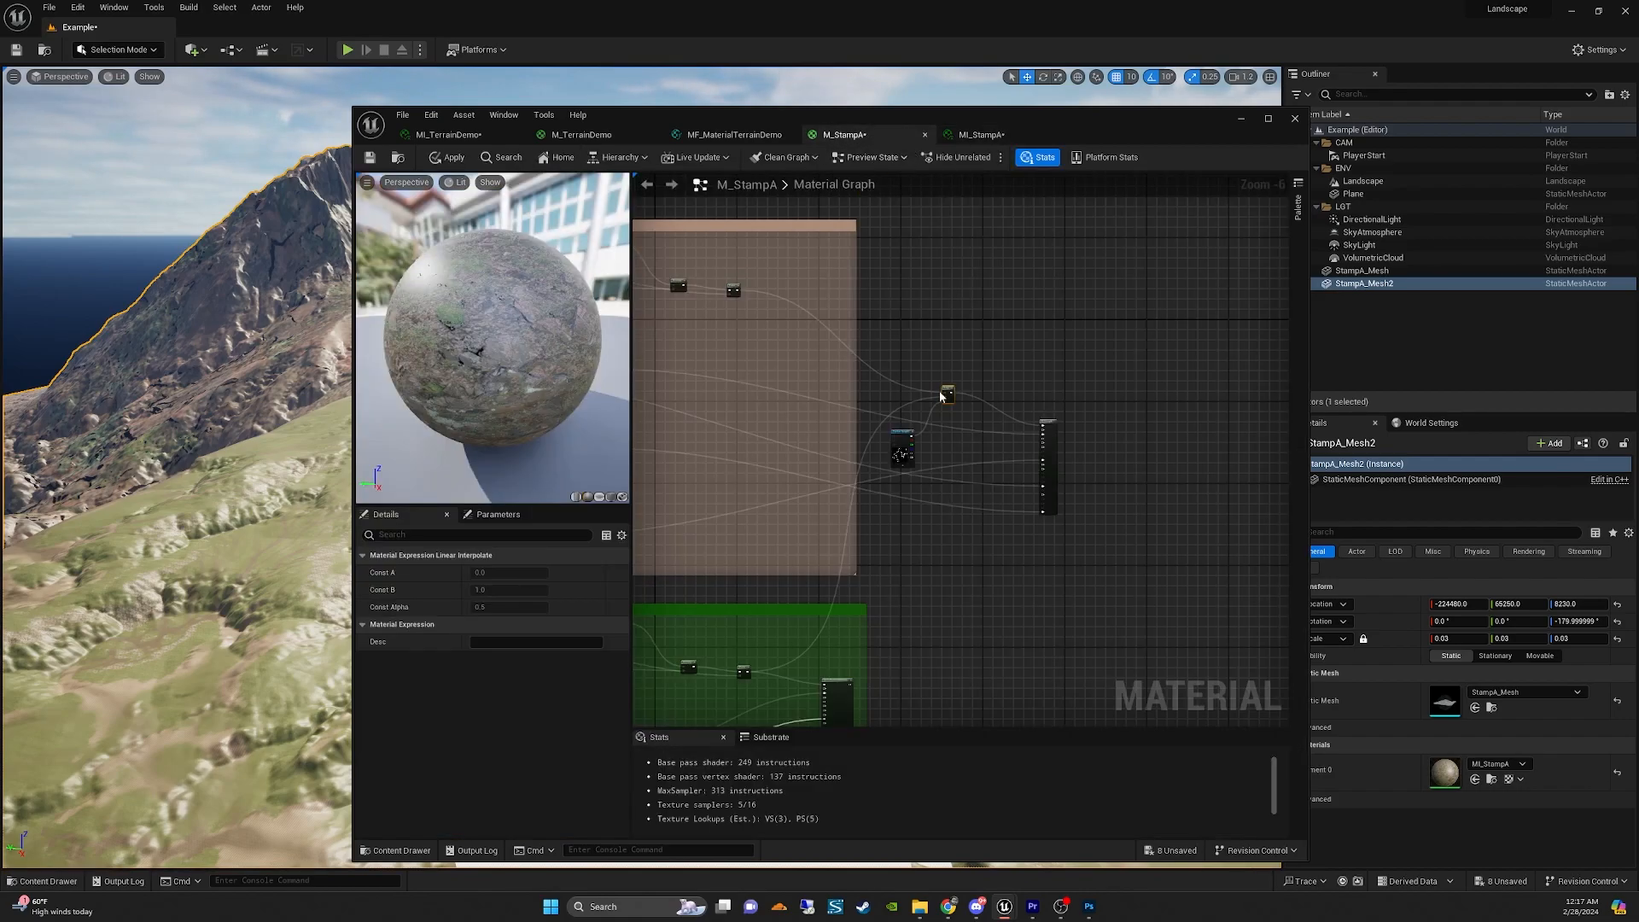
right_drag(935, 399, 989, 389)
mouse_move(815, 115)
mouse_down()
mouse_move(1043, 153)
mouse_move(1092, 197)
mouse_move(777, 102)
mouse_move(790, 100)
mouse_up()
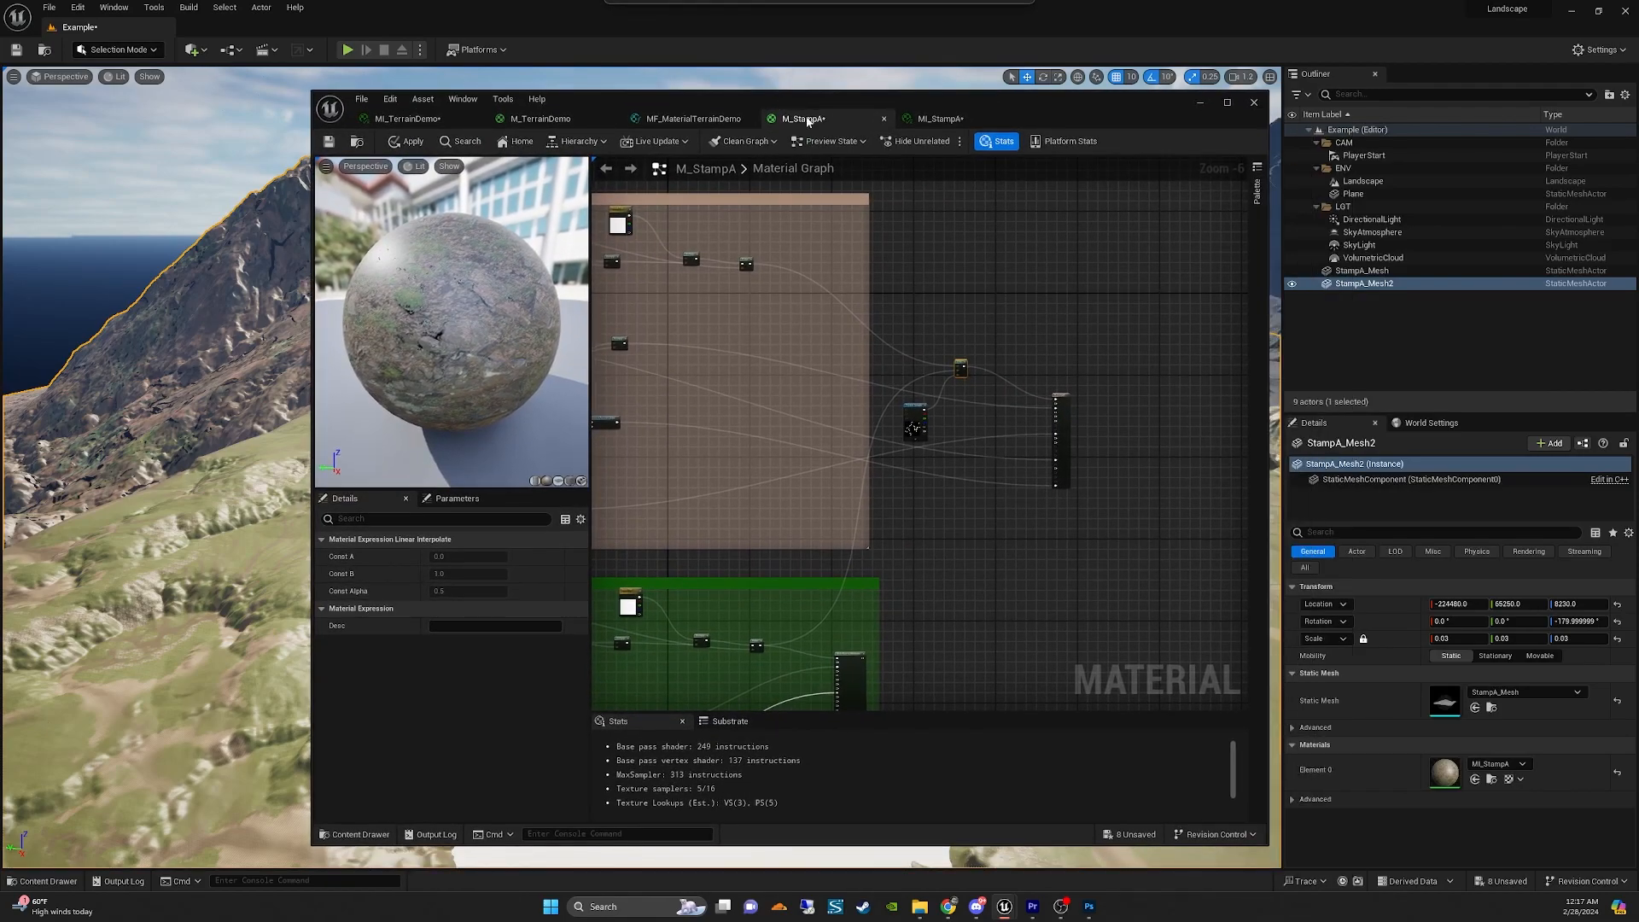
right_drag(165, 392, 278, 393)
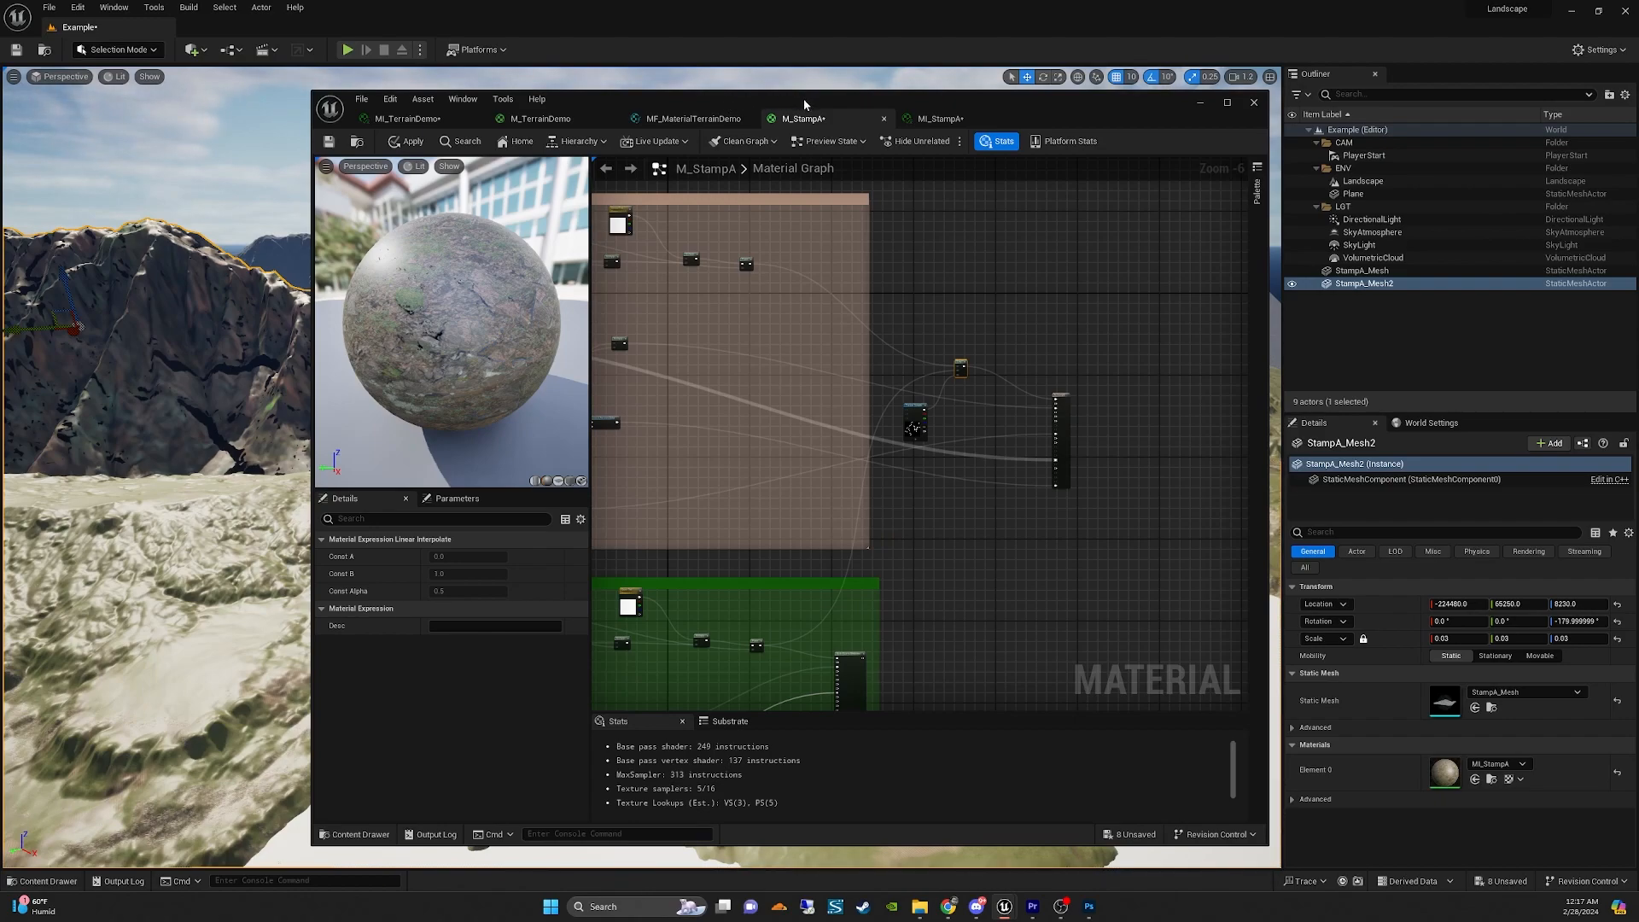
drag(823, 95, 805, 97)
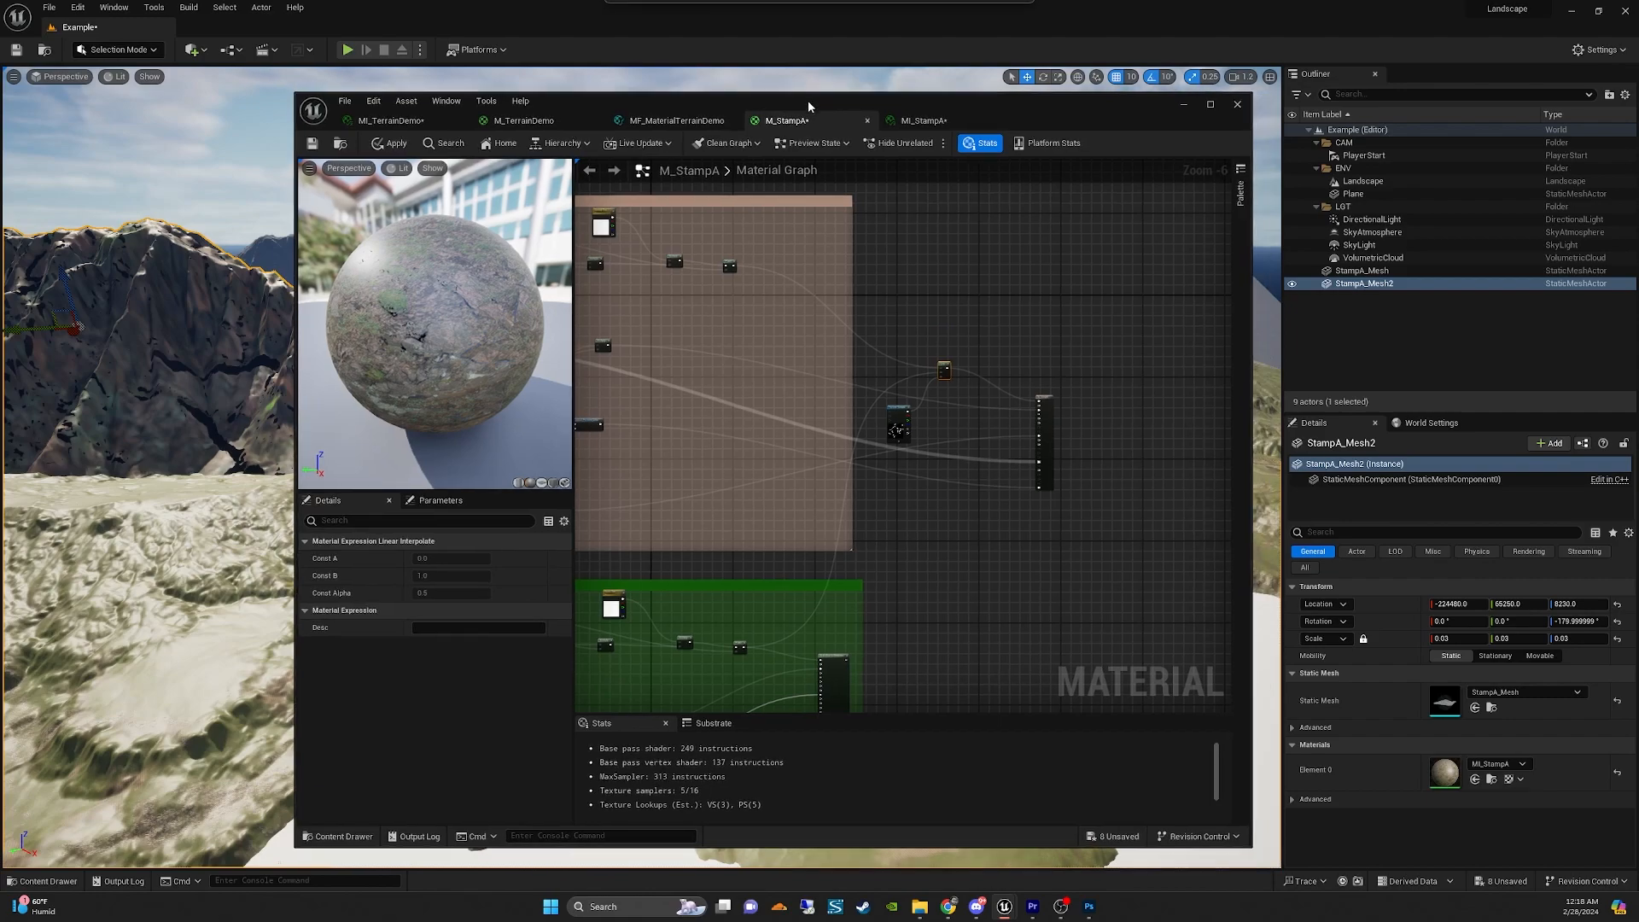